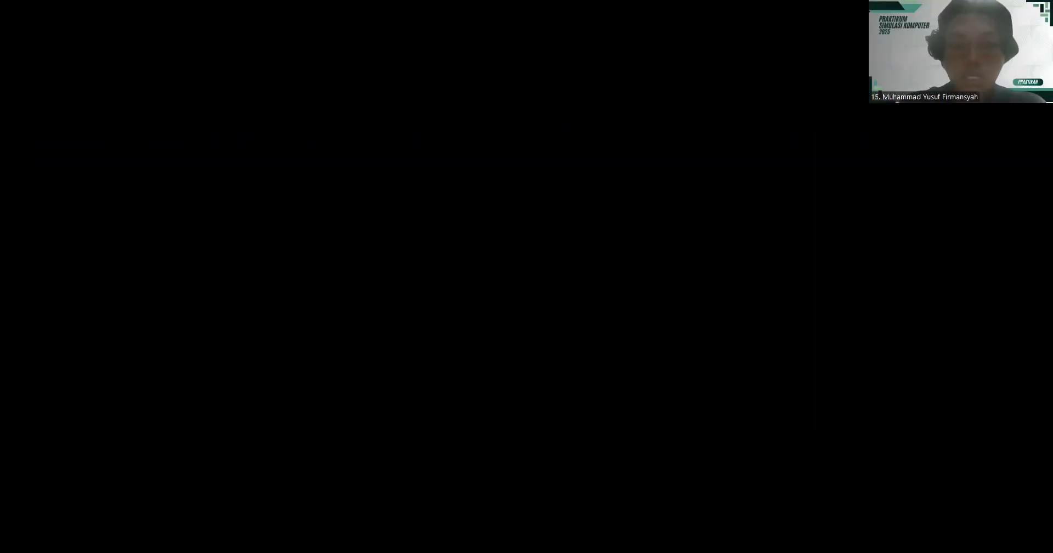
- Read the molen production case study, examining its product mix, raw material arrivals, activity times, operating hours and simulation duration
scroll(547, 316, "down", 1)
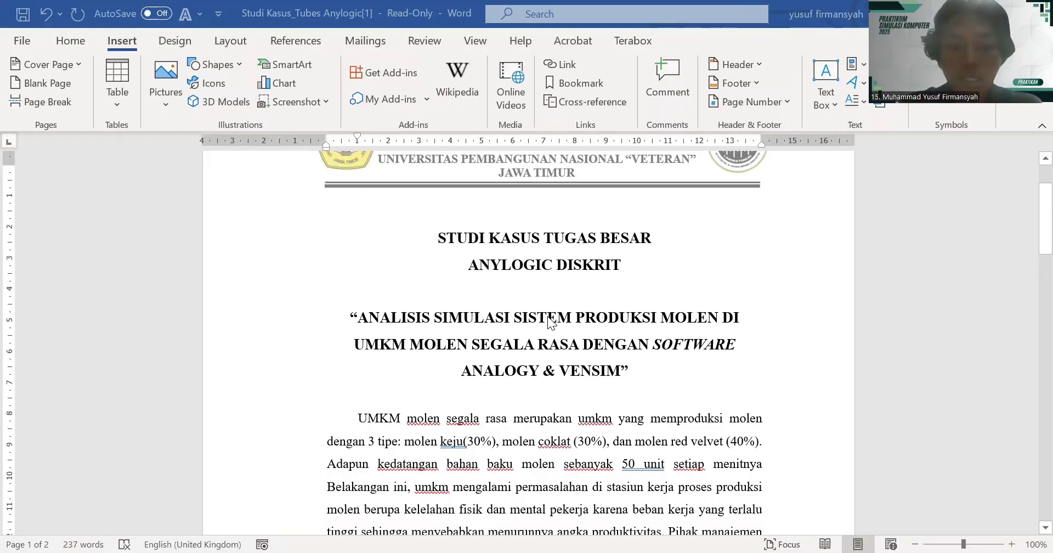
scroll(550, 322, "down", 3)
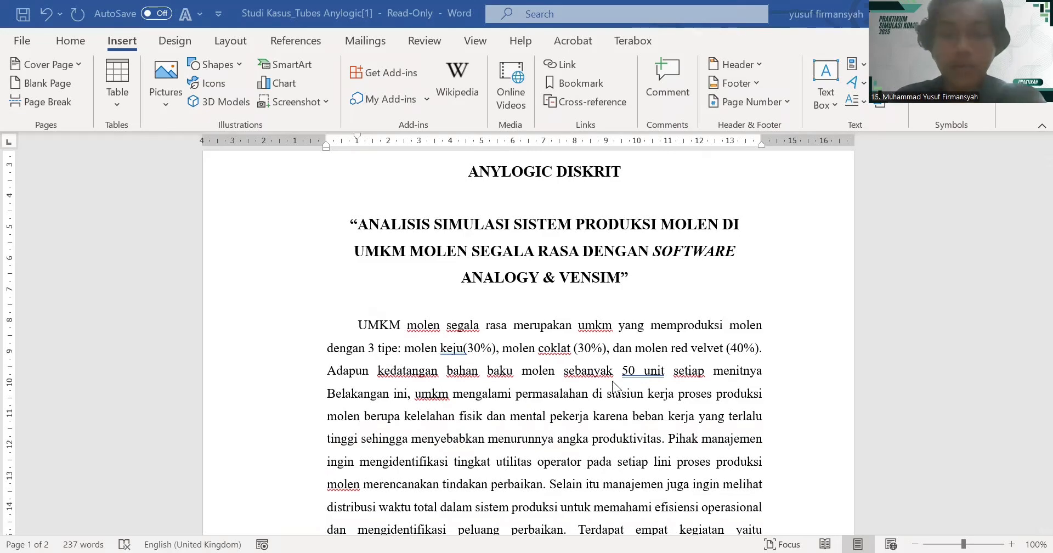
scroll(612, 381, "down", 2)
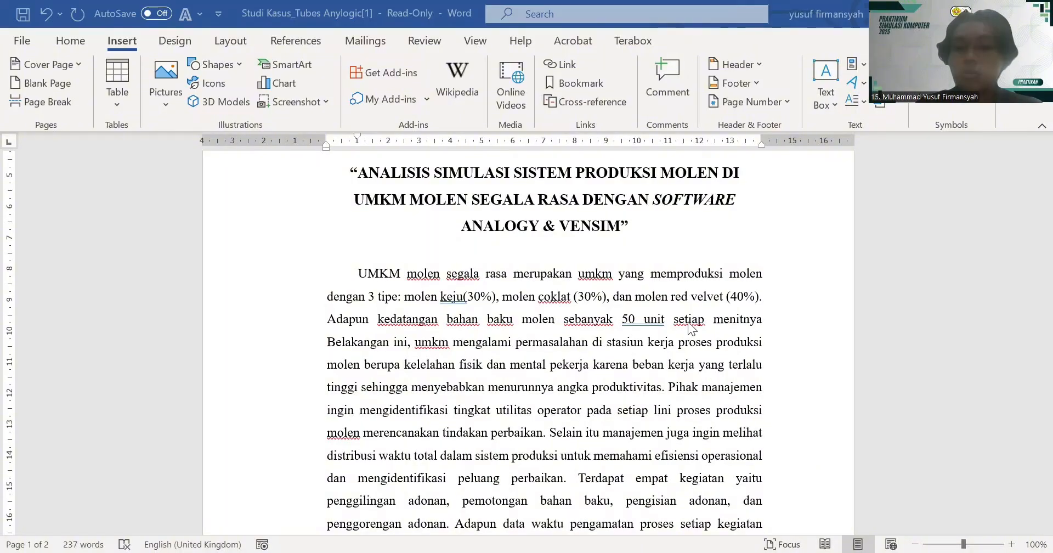
scroll(548, 356, "down", 5)
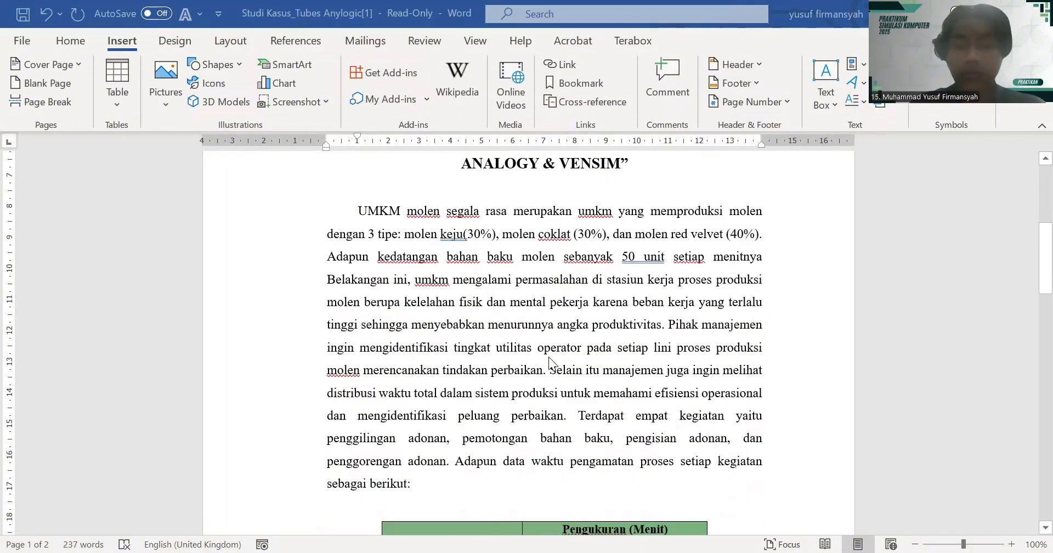
scroll(548, 356, "down", 10)
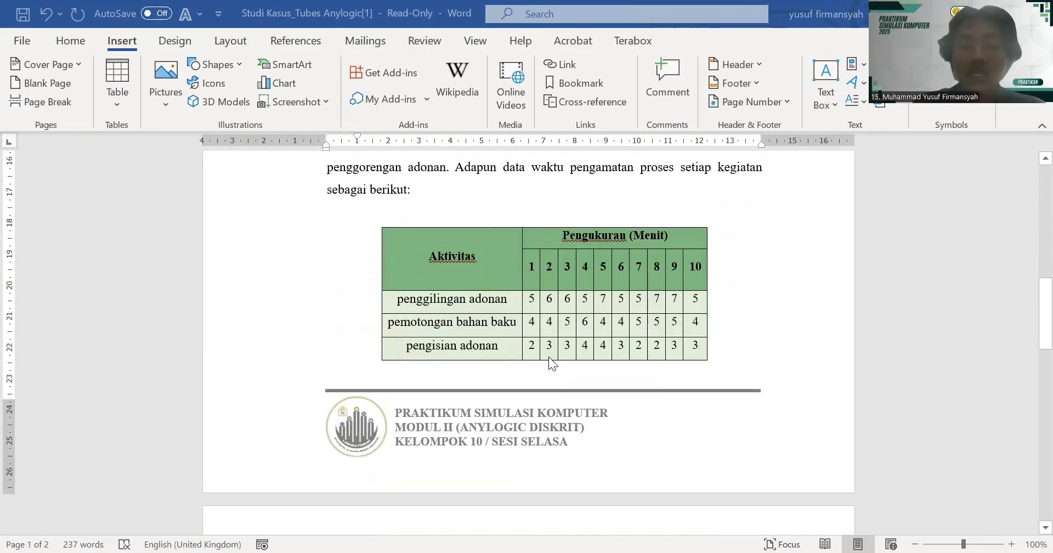
scroll(549, 356, "down", 3)
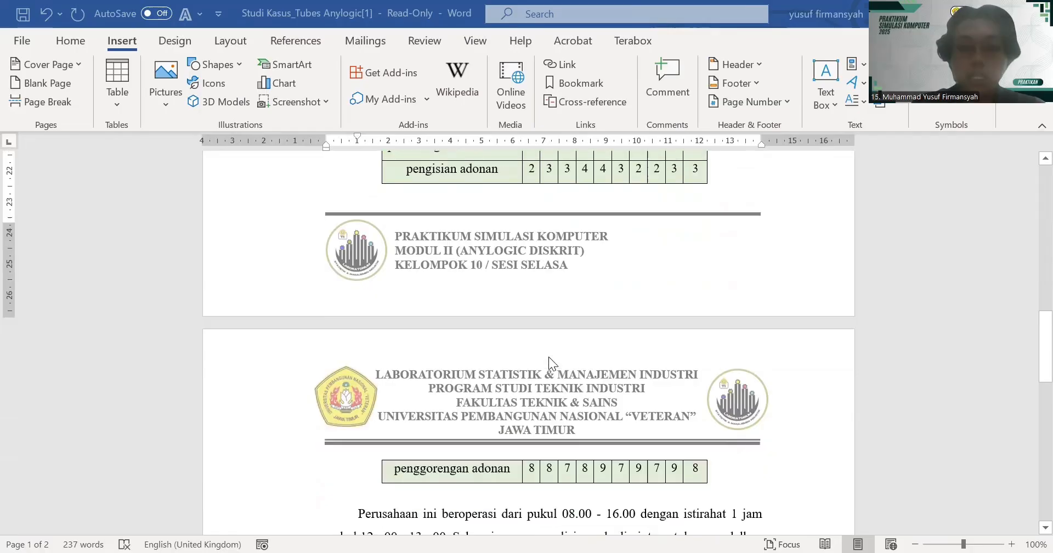
scroll(548, 356, "up", 12)
scroll(549, 357, "down", 1)
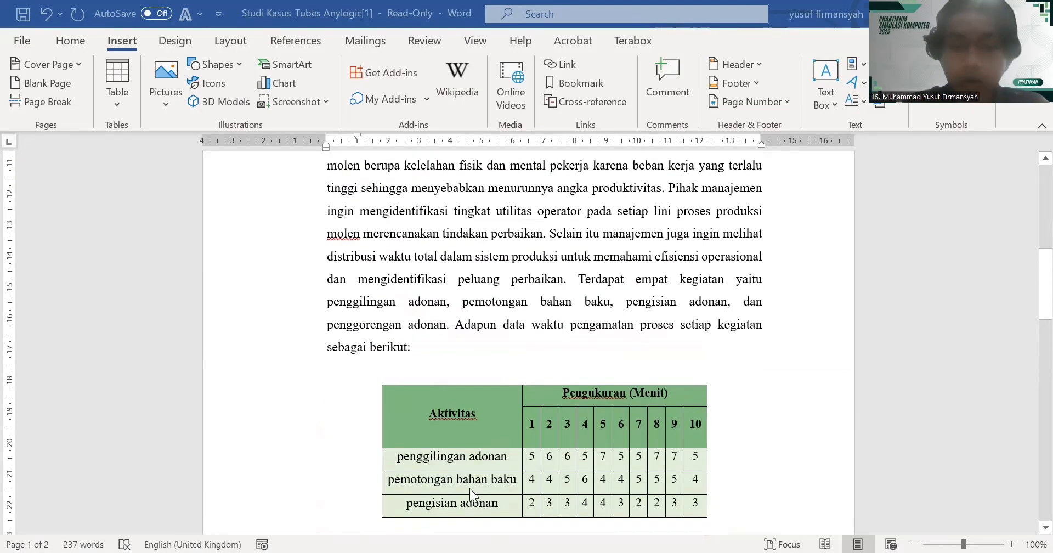
scroll(516, 511, "down", 14)
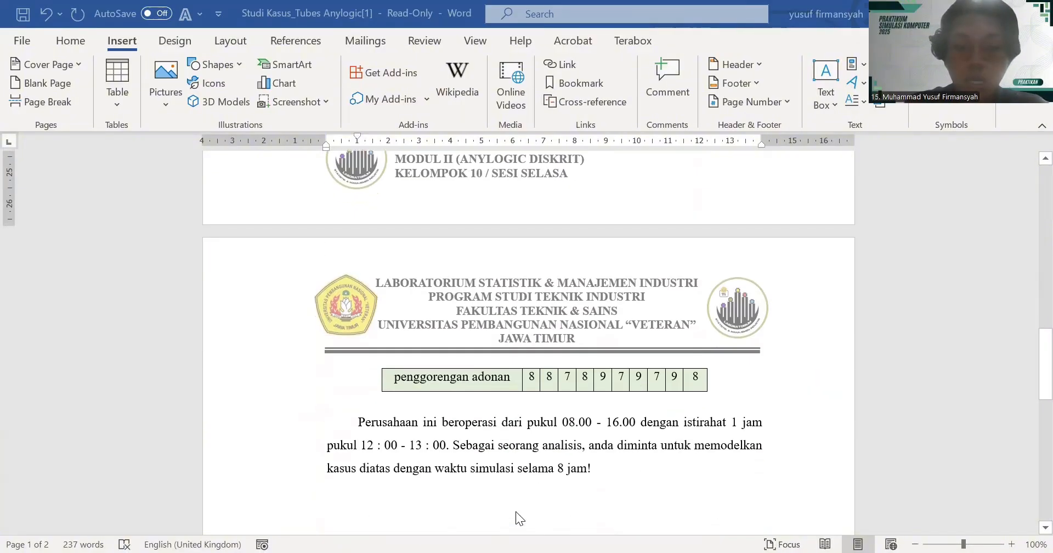
scroll(530, 357, "up", 5)
scroll(529, 358, "down", 4)
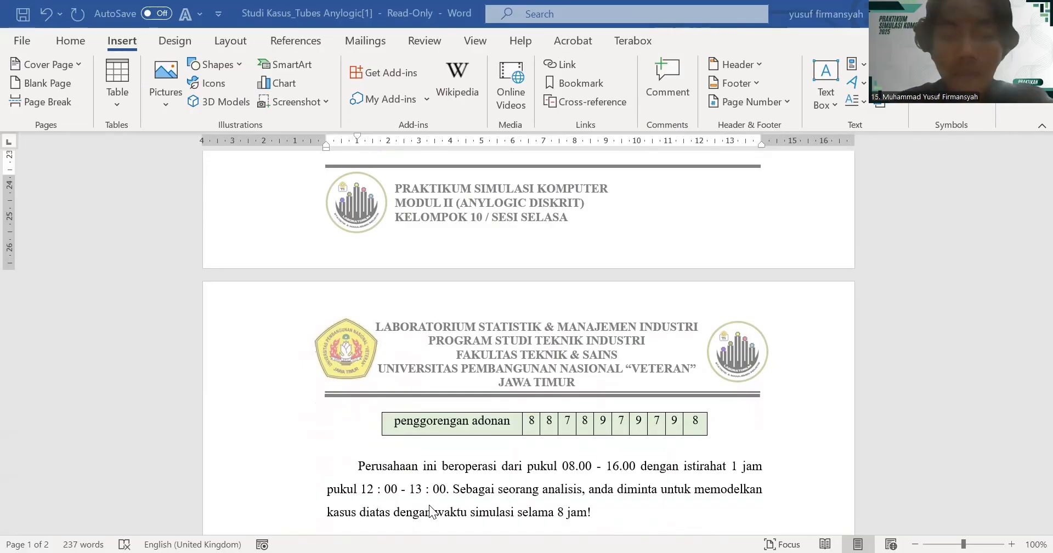
scroll(429, 506, "up", 2)
scroll(429, 505, "up", 2)
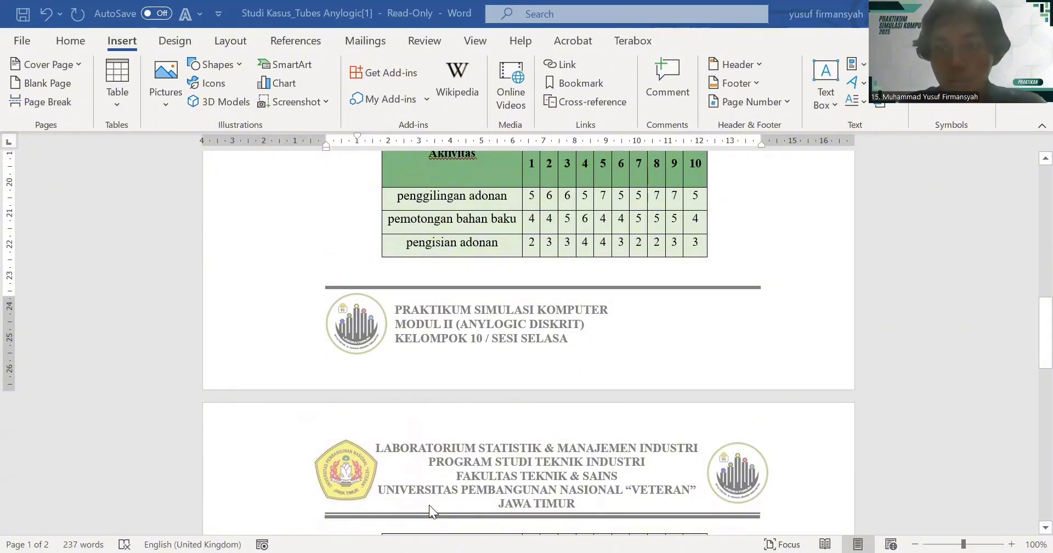
scroll(429, 505, "up", 14)
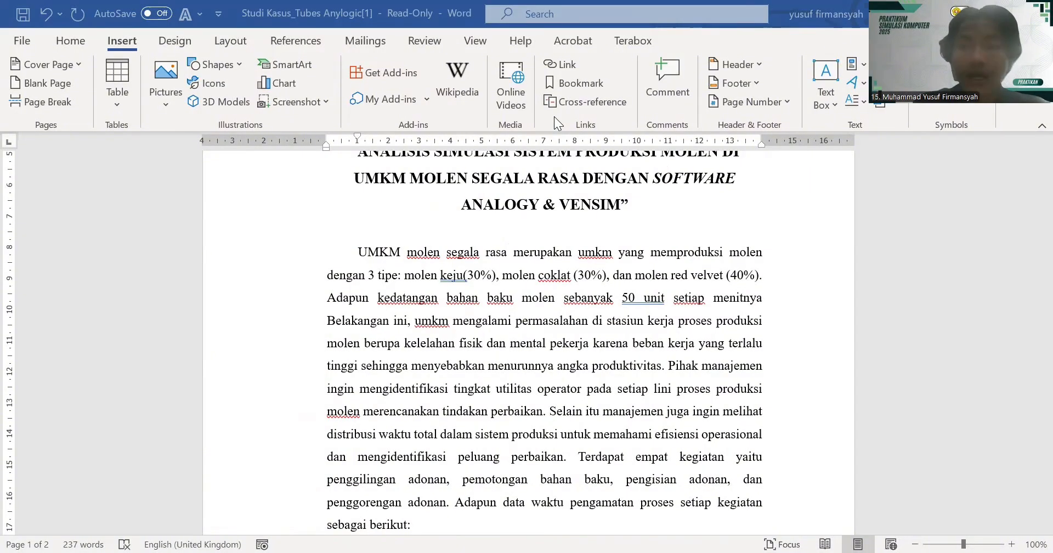
- Switch to AnyLogic and close its Welcome page
key("alt+Tab")
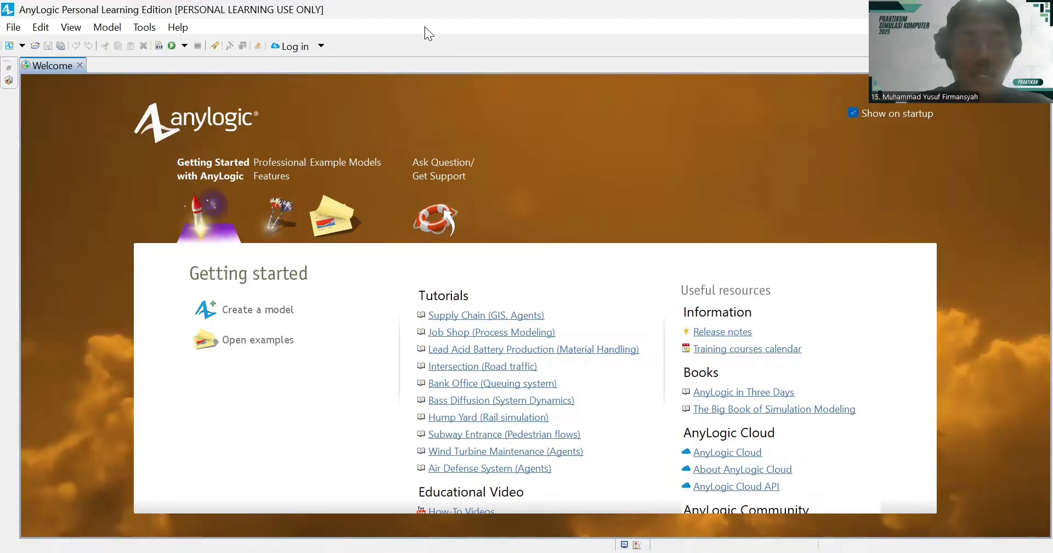
left_click(80, 66)
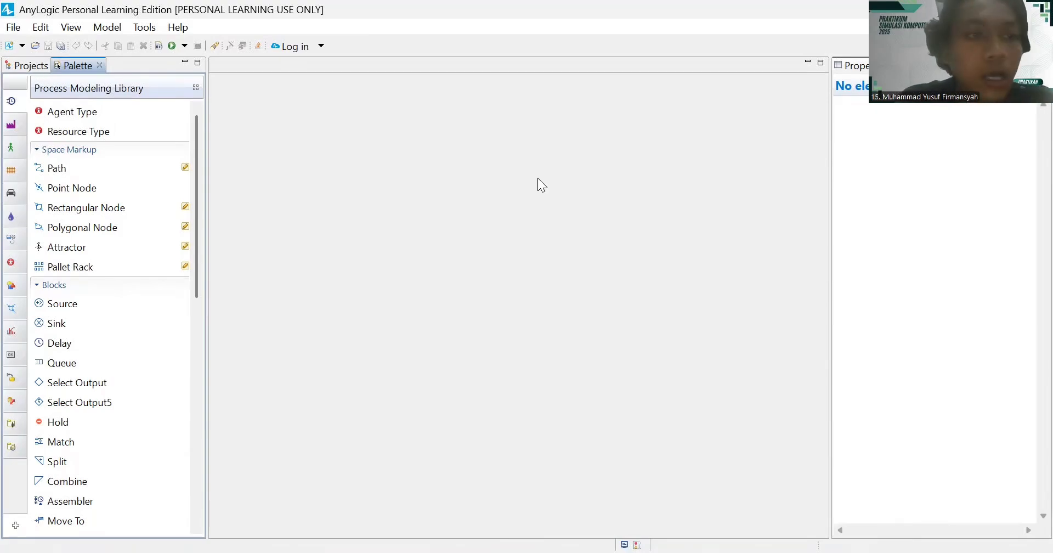
- Create a new model named Modul_Tubes_Sikom_Lab
left_click(13, 27)
mouse_move(46, 52)
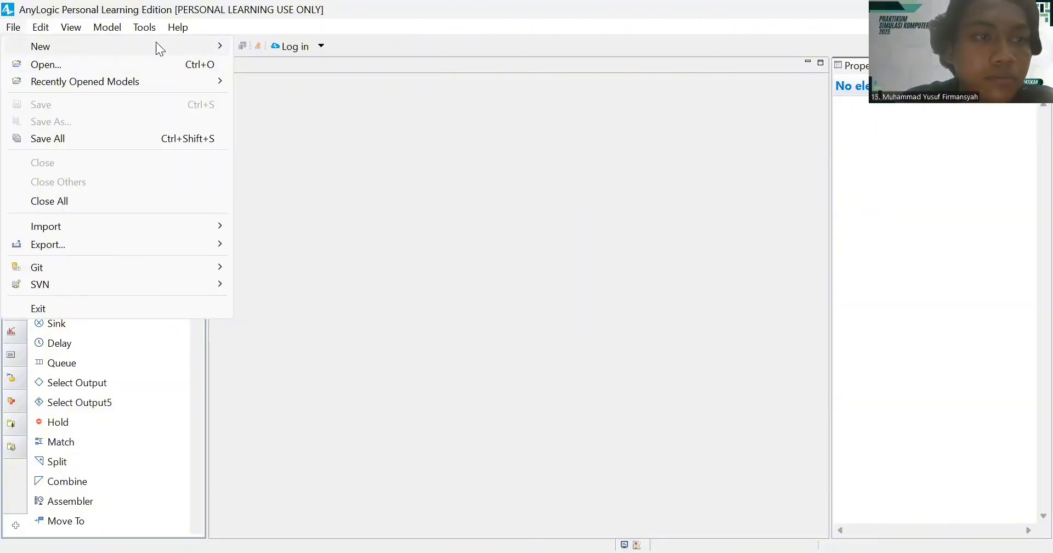
mouse_move(156, 43)
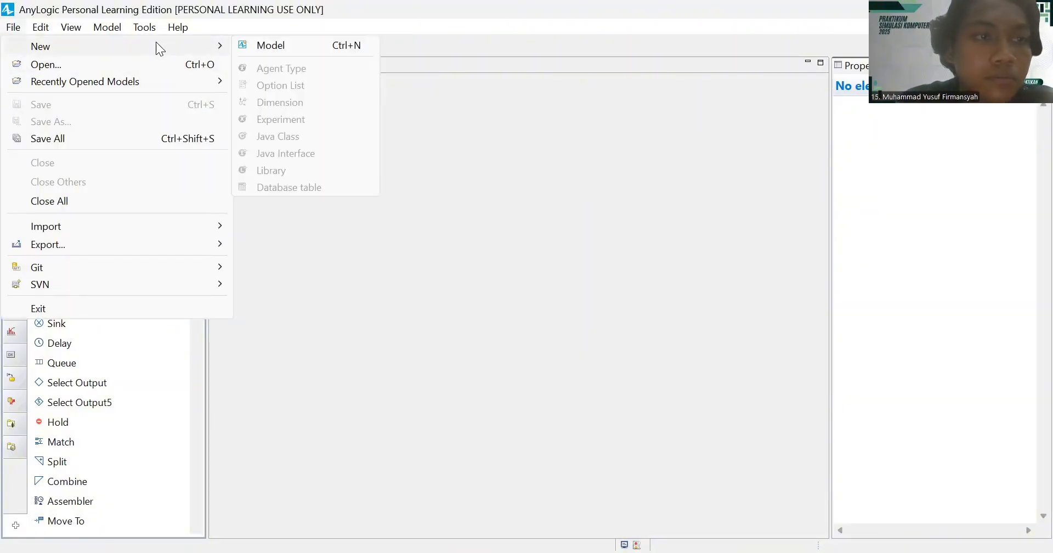
left_click(250, 45)
left_click(459, 194)
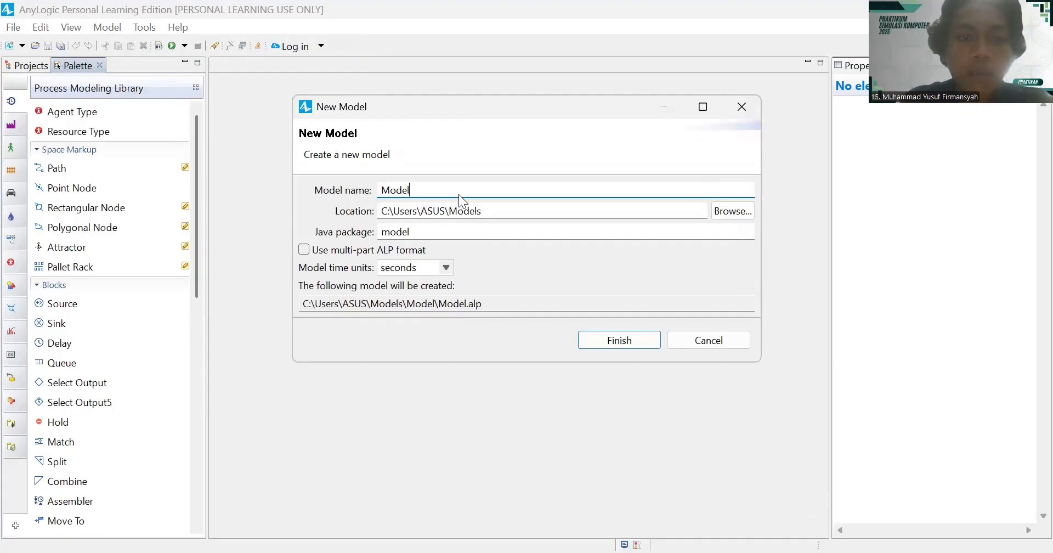
key("BackSpace")
key("BackSpace")
key("BackSpace")
key("BackSpace")
key("BackSpace")
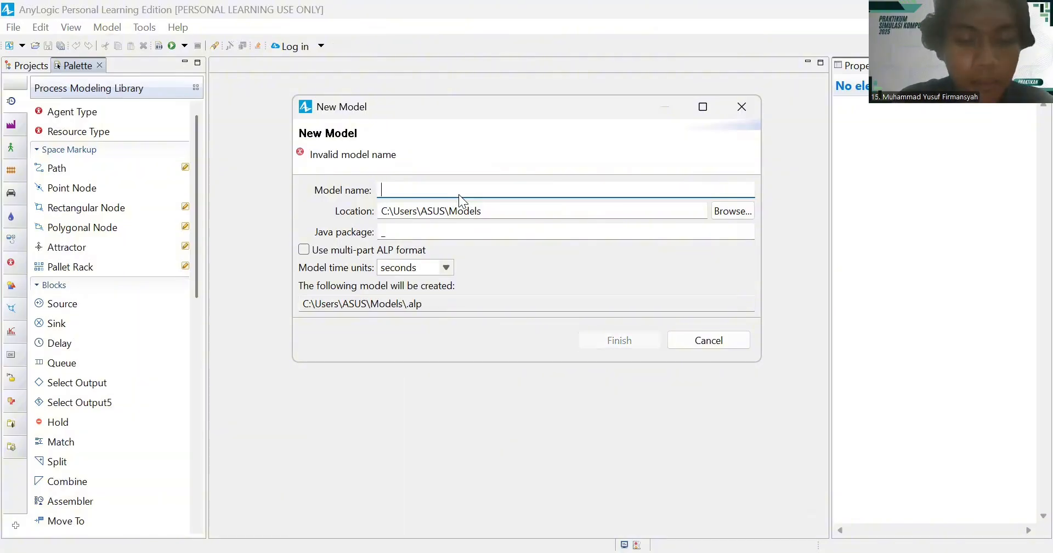
type("Modul")
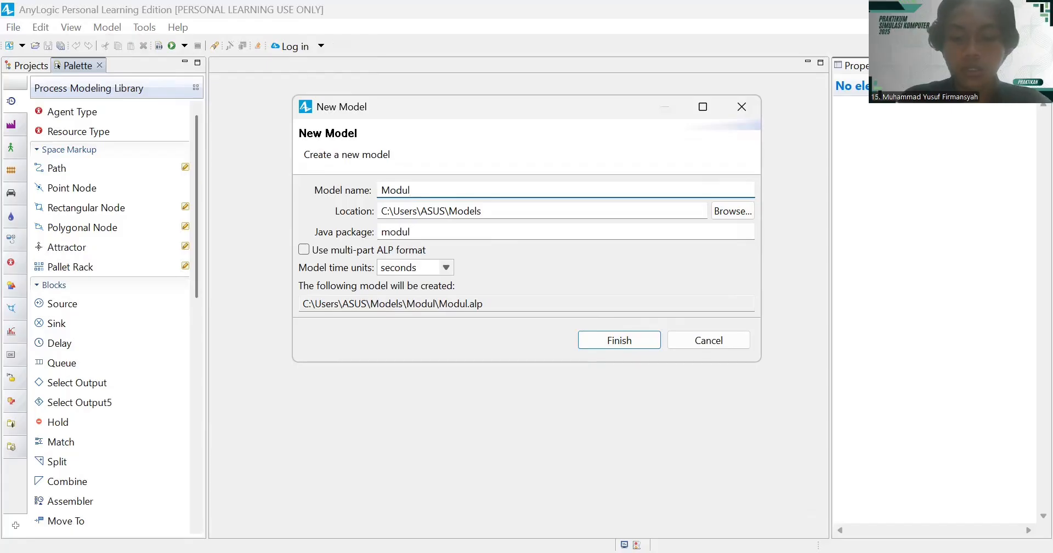
type("_T")
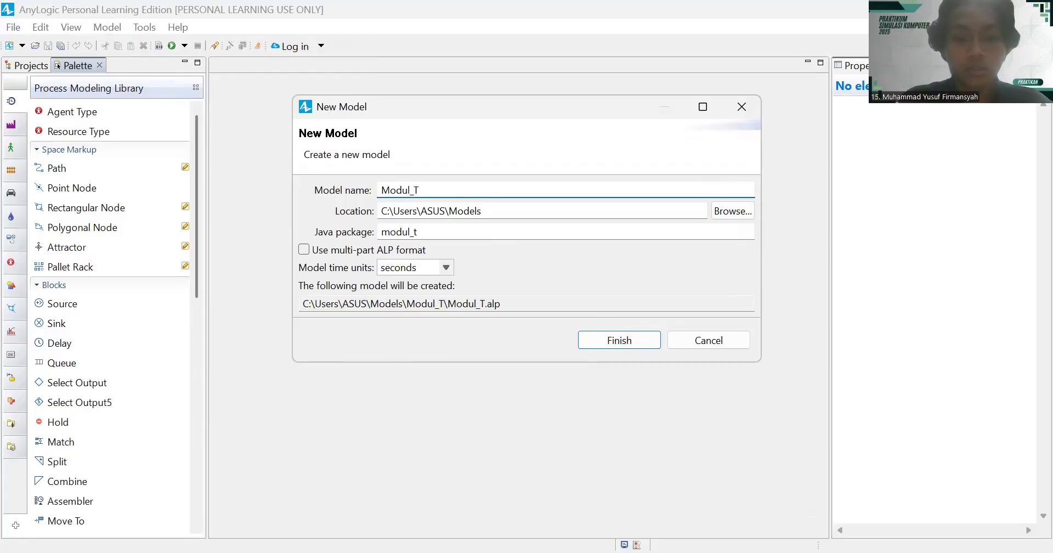
type("ubes")
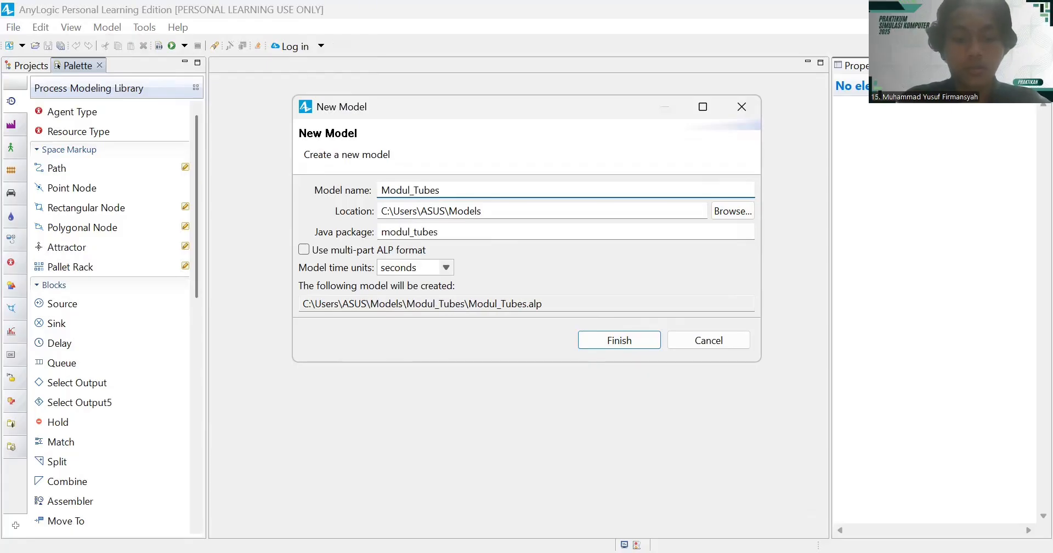
key("BackSpace")
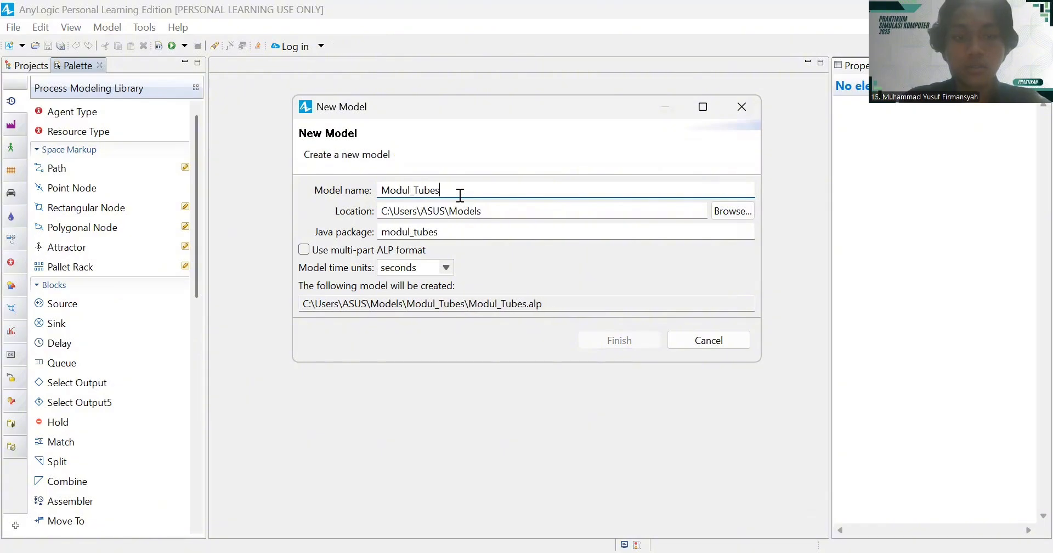
type("_")
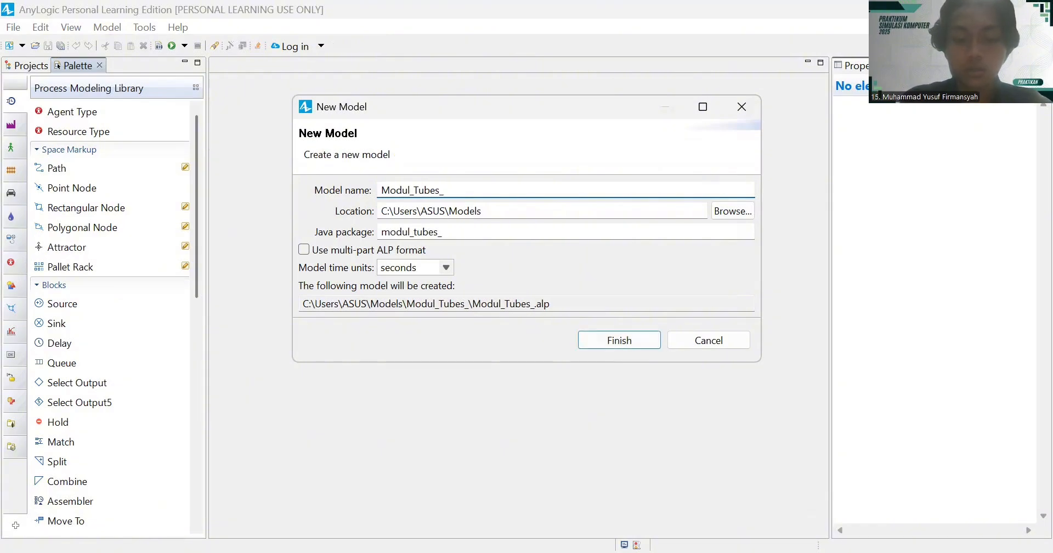
type("Sikom")
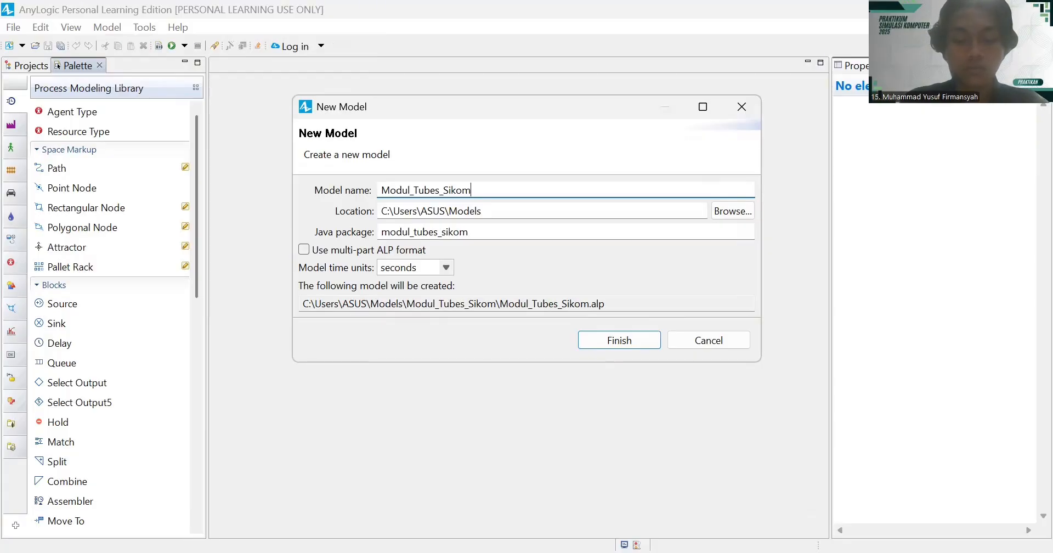
type("_lab")
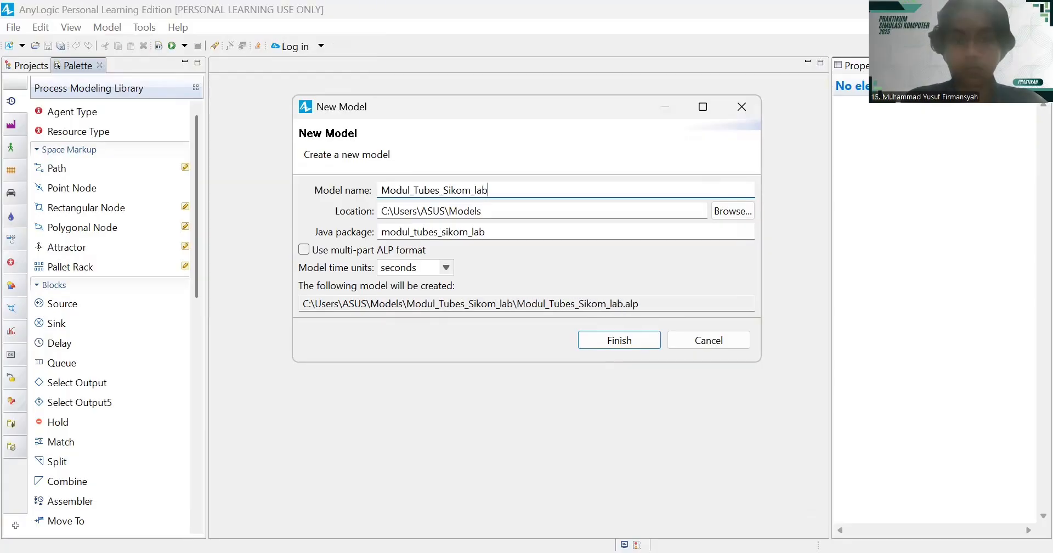
key("BackSpace")
key("BackSpace")
key("BackSpace")
type("Lab")
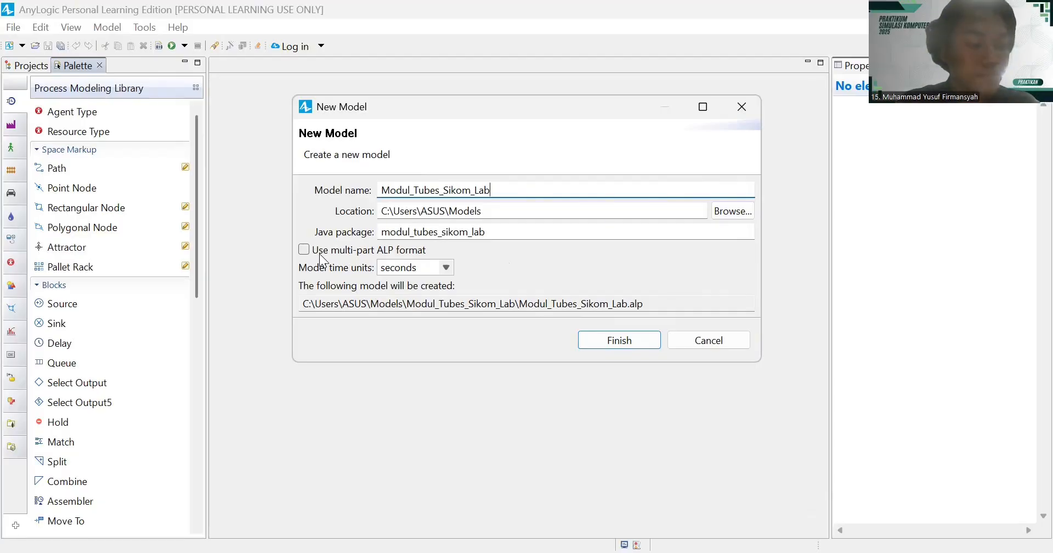
left_click(432, 30)
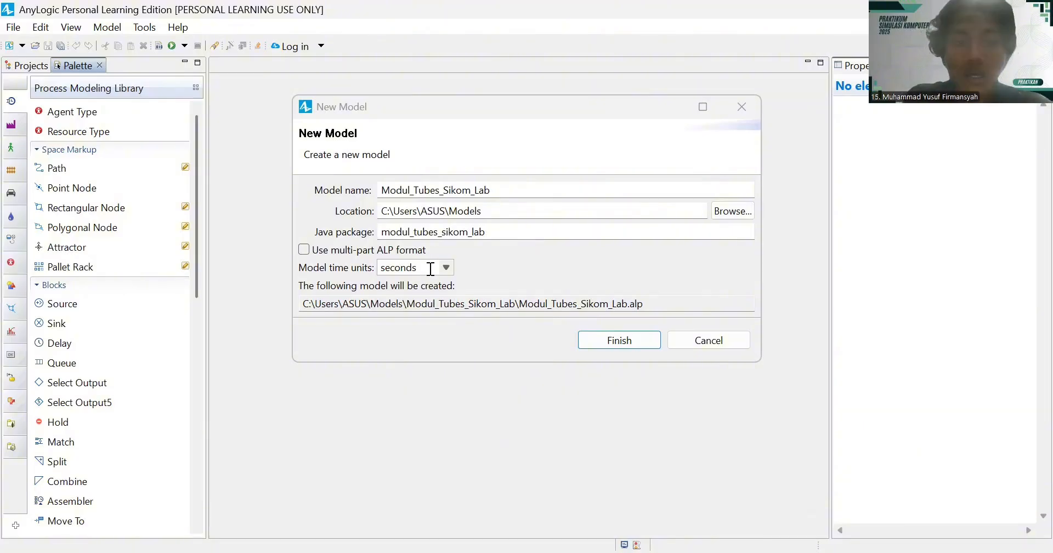
left_click(635, 338)
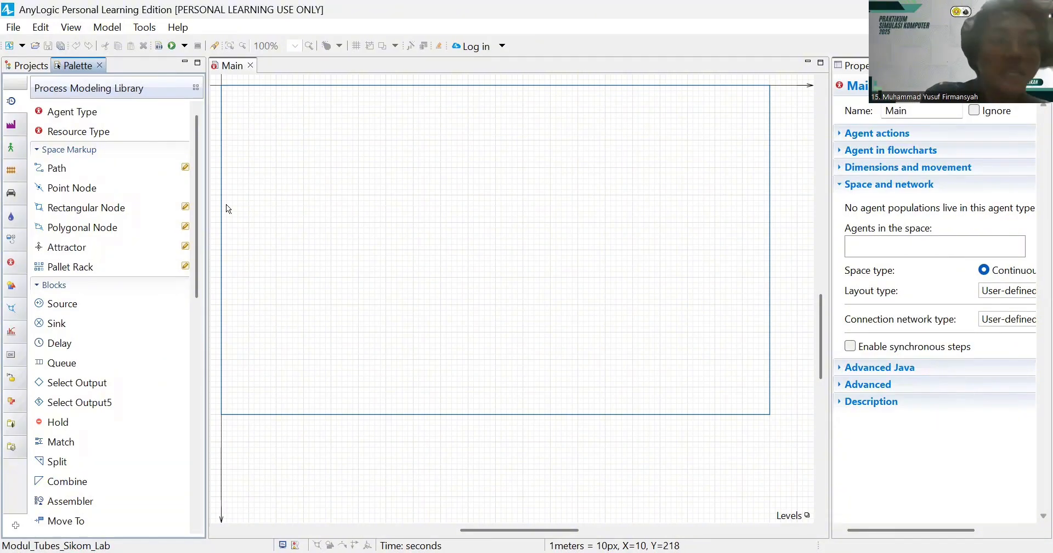
- Open the properties of the Simulation experiment in Modul_Tubes_Sikom_Lab and widen the properties area to show all its settings
left_click(47, 64)
left_click(63, 113)
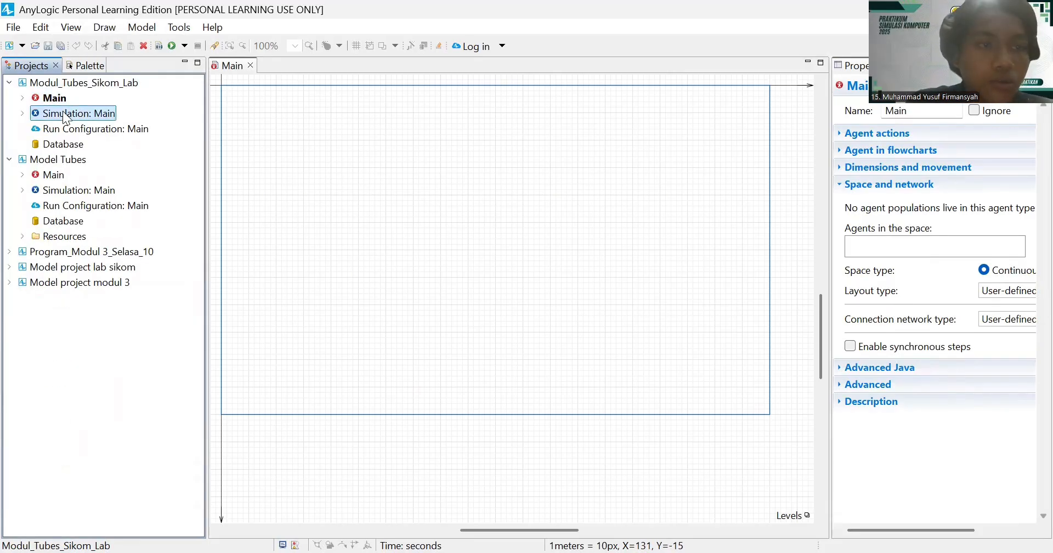
left_click(827, 234)
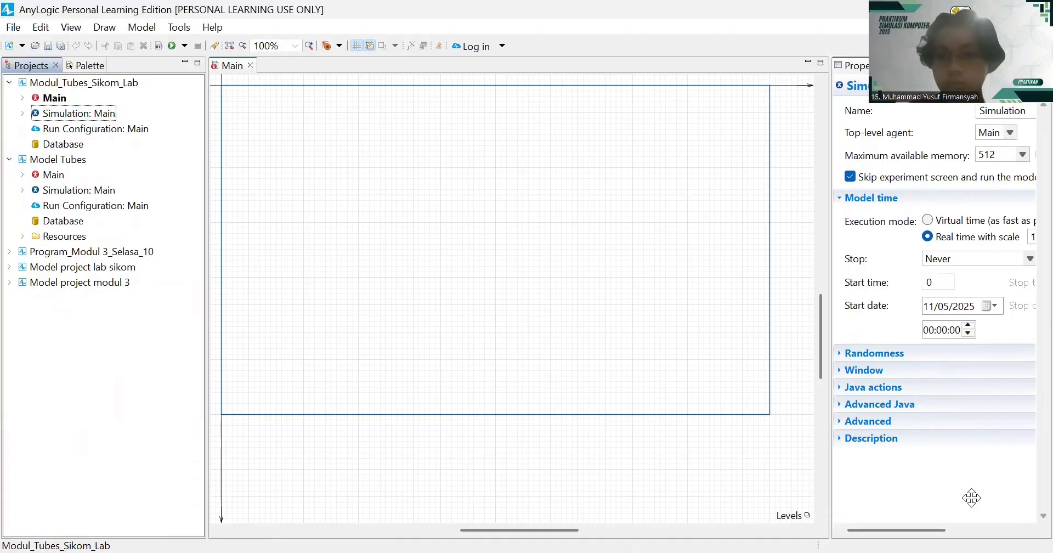
left_click(829, 246)
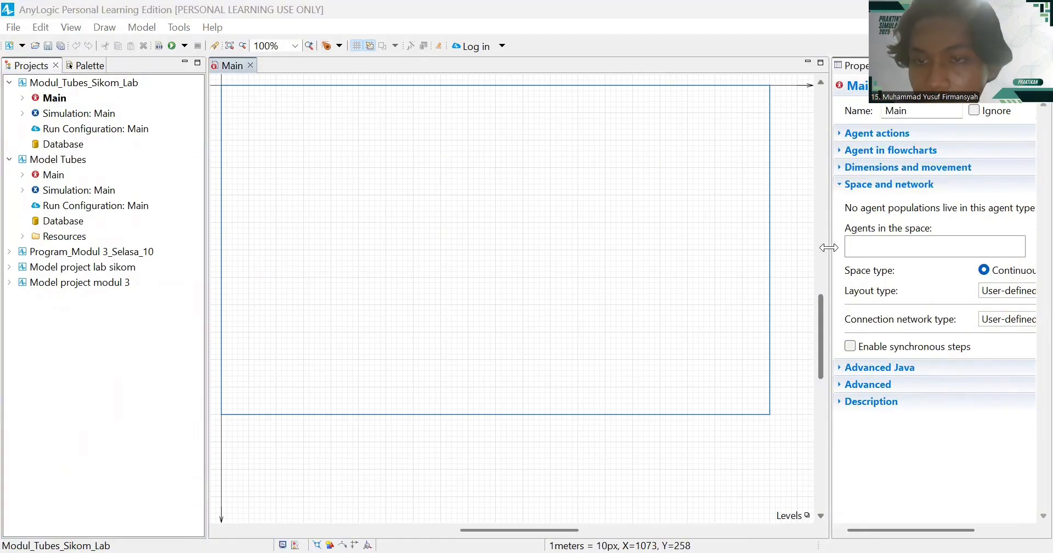
left_click_drag(830, 247, 681, 247)
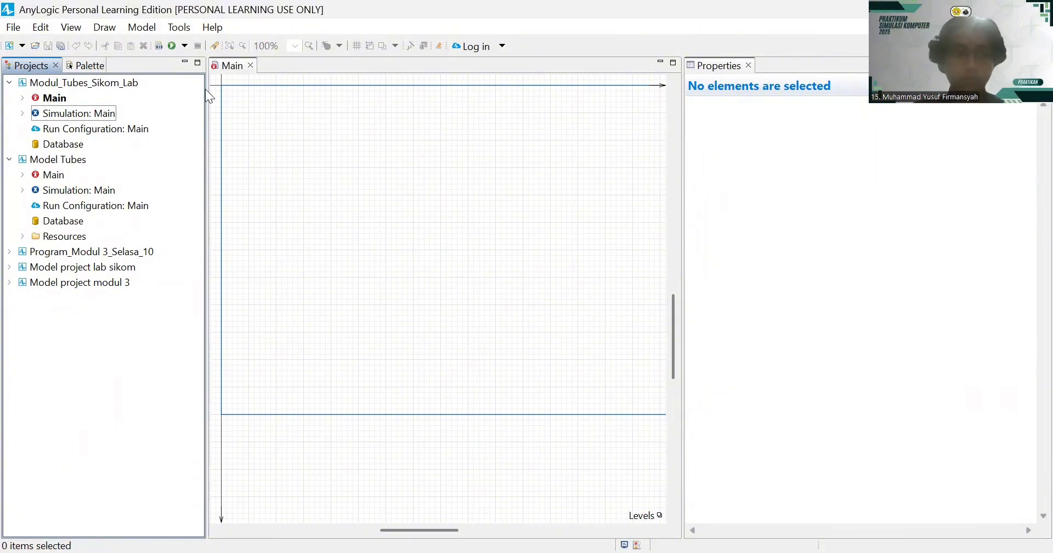
left_click(92, 115)
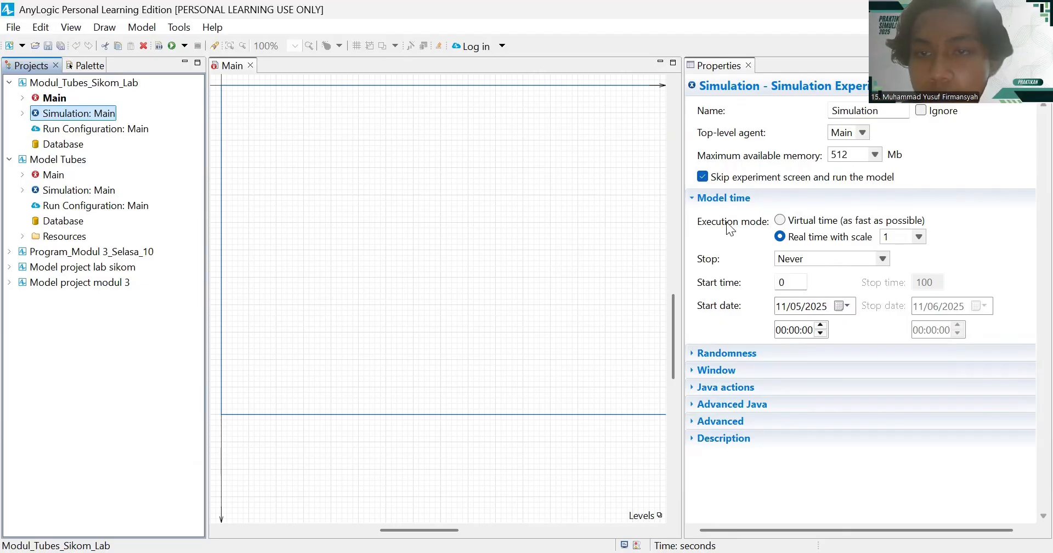
- Disable skipping the experiment screen for the Simulation experiment and set its stop mode to Stop at specified date
left_click(704, 178)
left_click(704, 177)
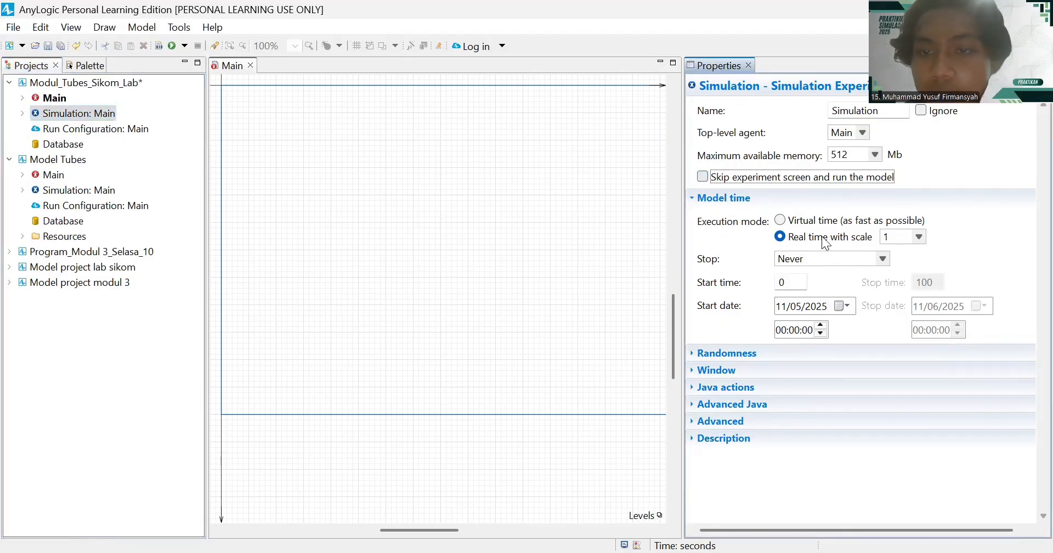
left_click(883, 259)
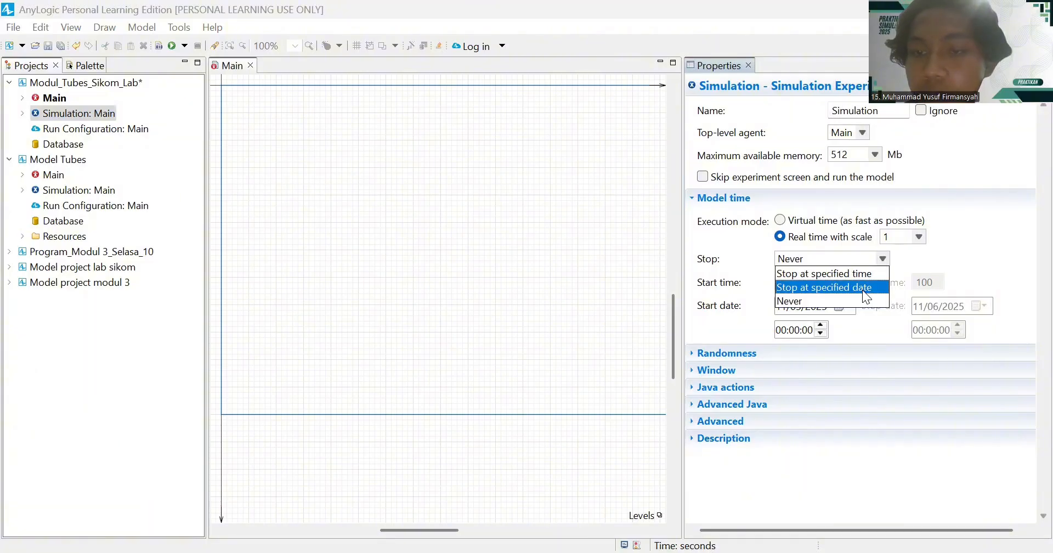
left_click(862, 287)
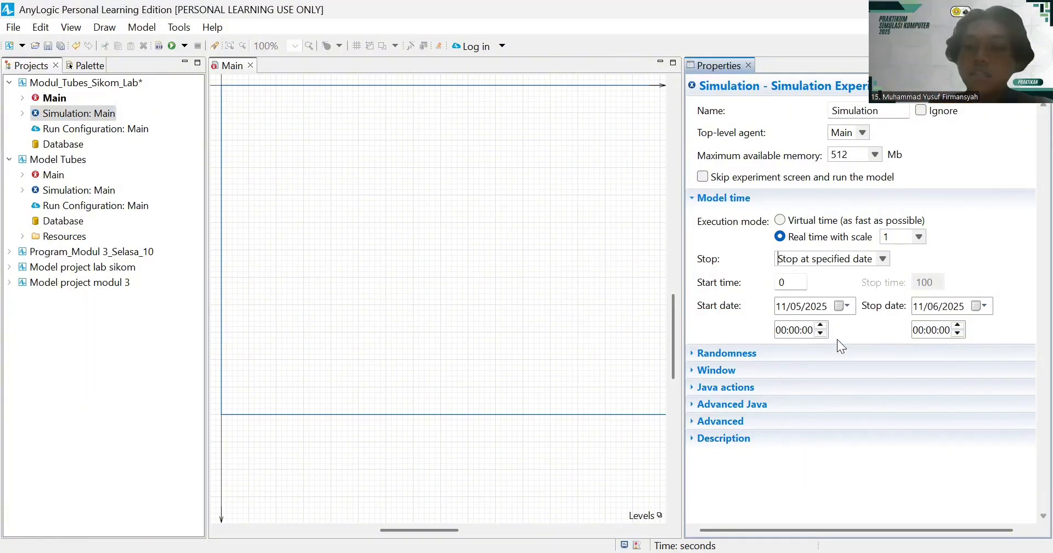
- Set the Simulation experiment's start time to 08:00:00 and its stop time to 04:00:00
left_click(784, 329)
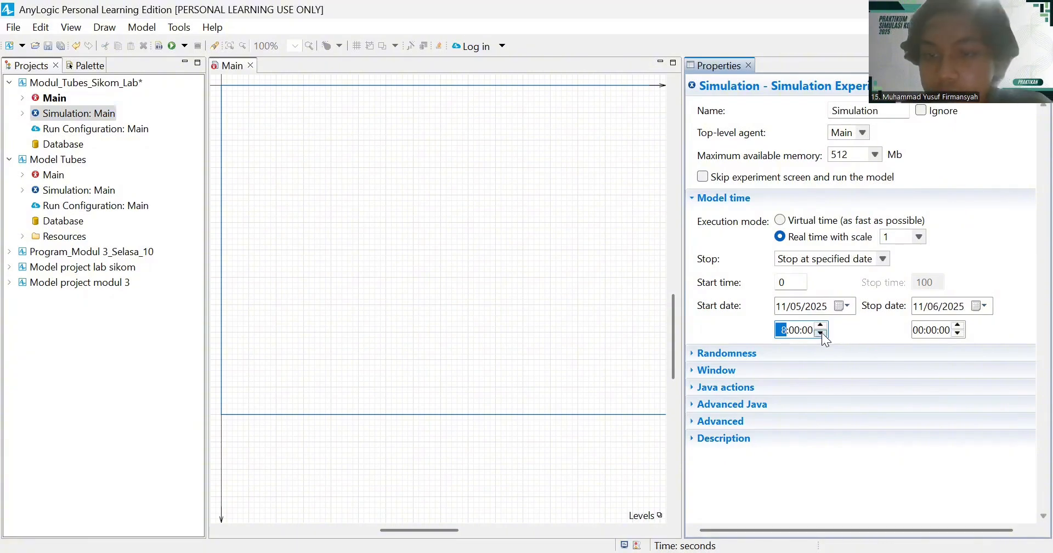
left_click(858, 330)
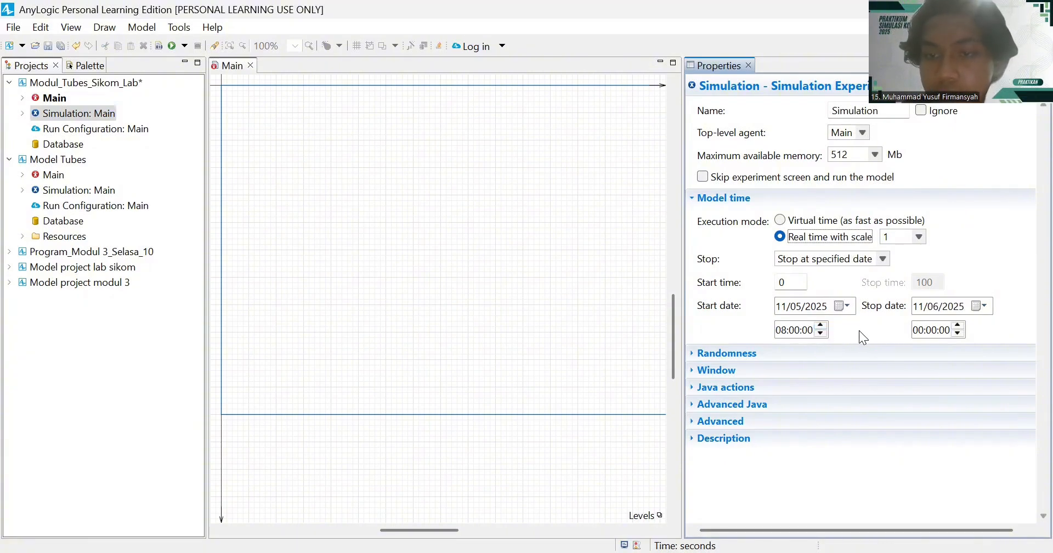
left_click(807, 329)
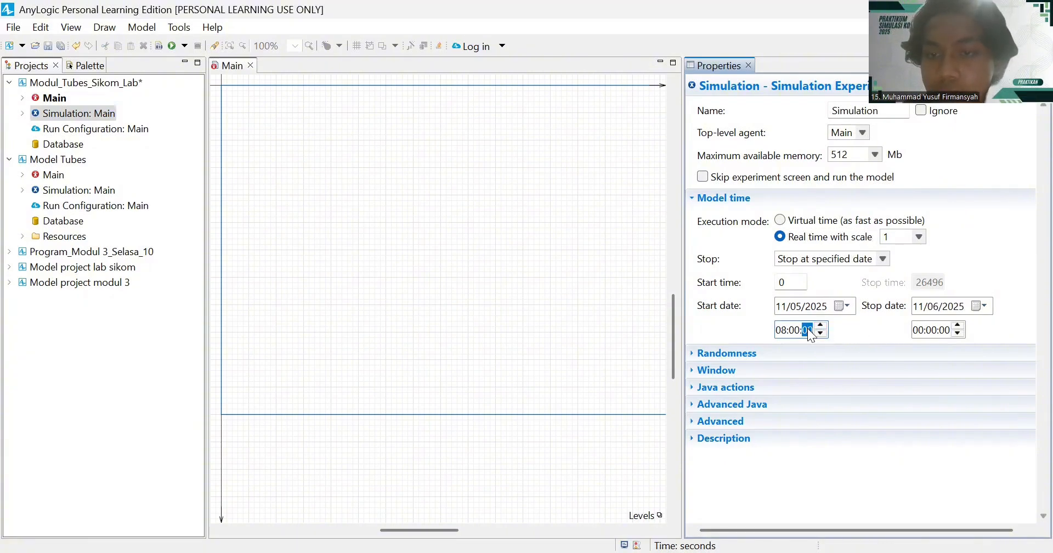
left_click(922, 330)
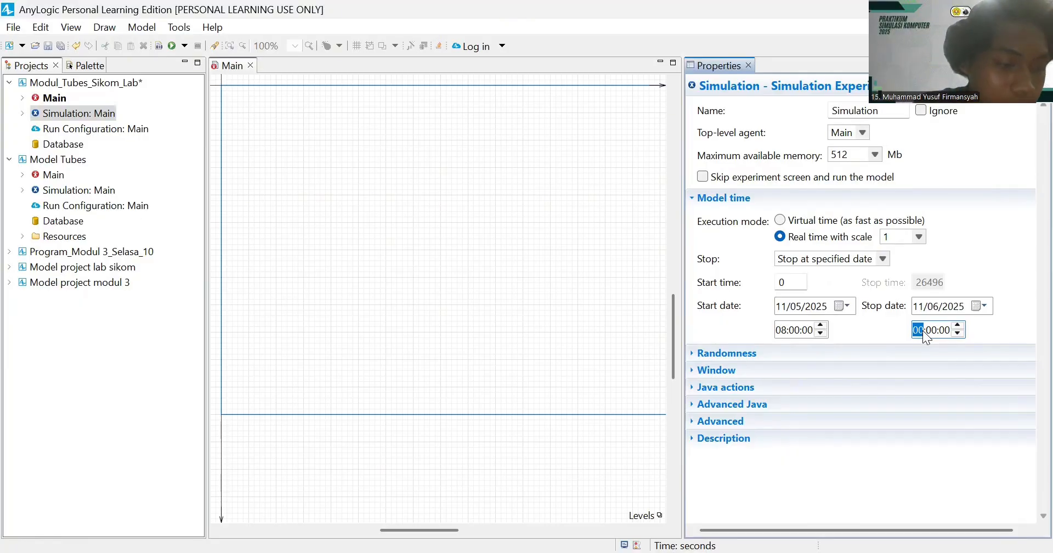
type("4")
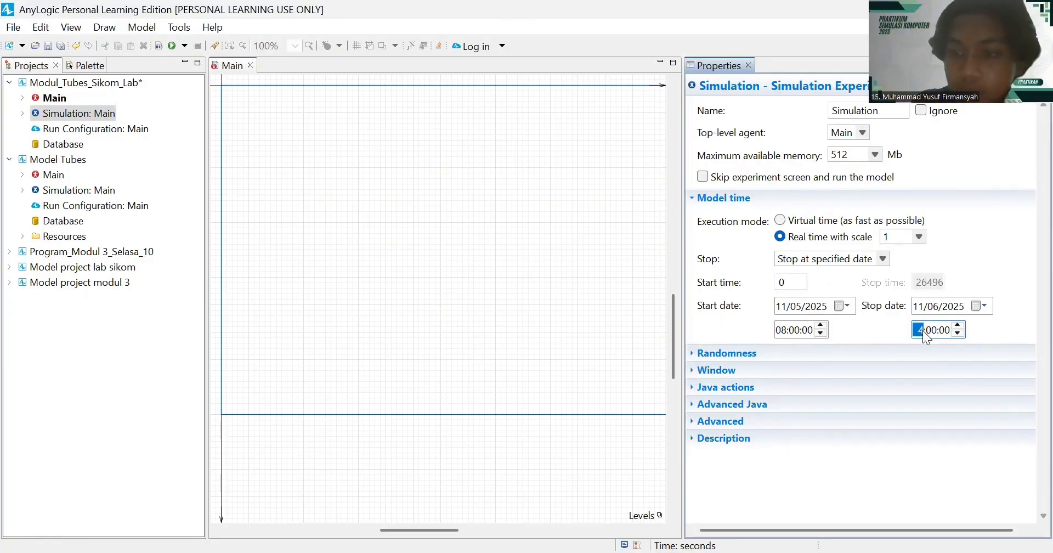
left_click(887, 333)
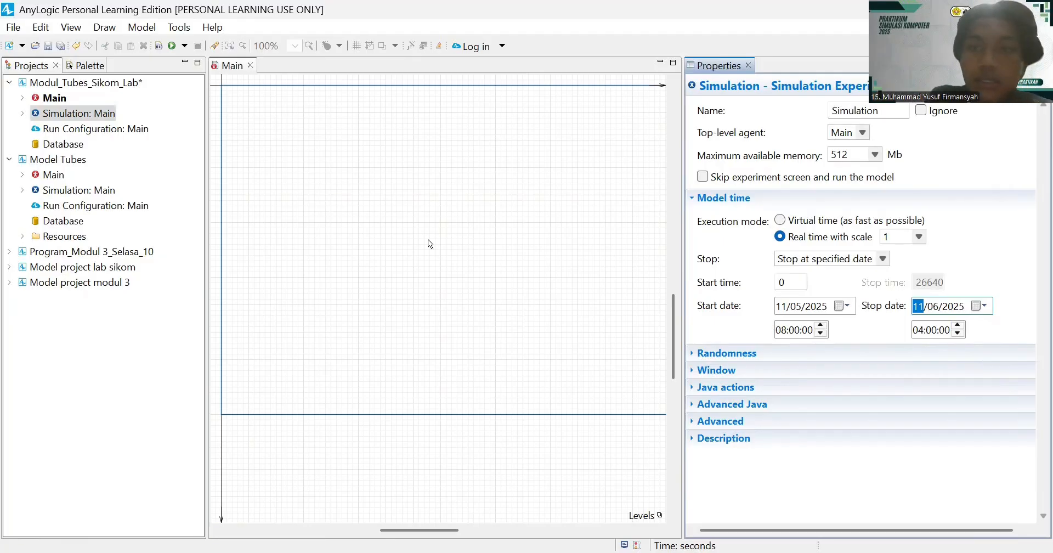
- Start a new agent type from scratch on the Main diagram and name it Molen
left_click(79, 67)
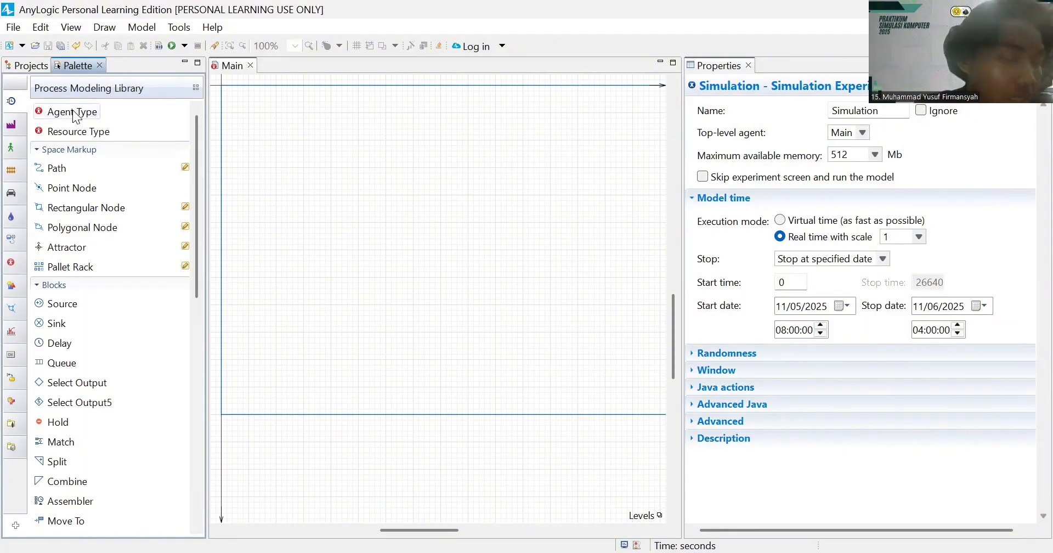
left_click_drag(72, 109, 239, 102)
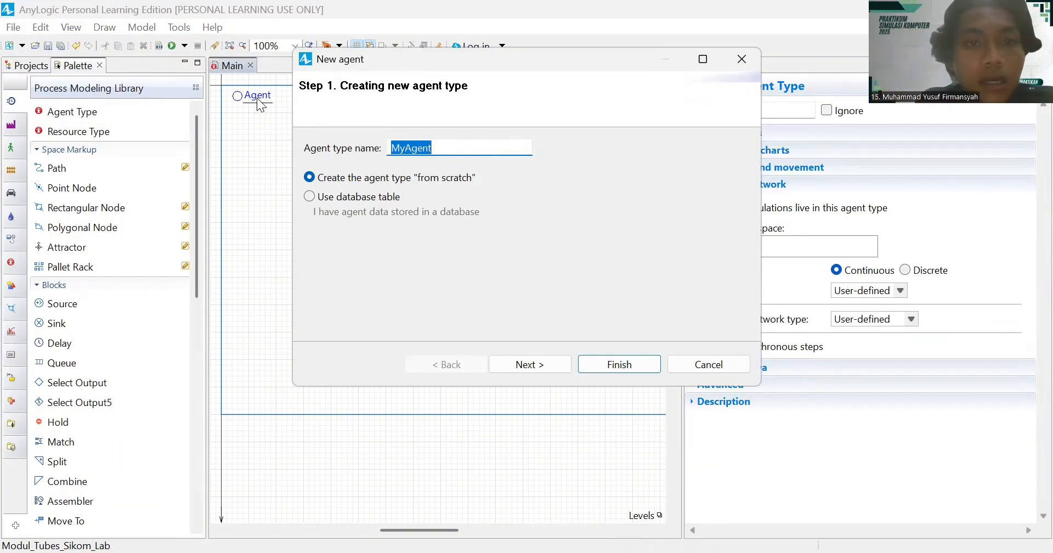
left_click(476, 151)
key("BackSpace")
key("BackSpace")
key("BackSpace")
key("BackSpace")
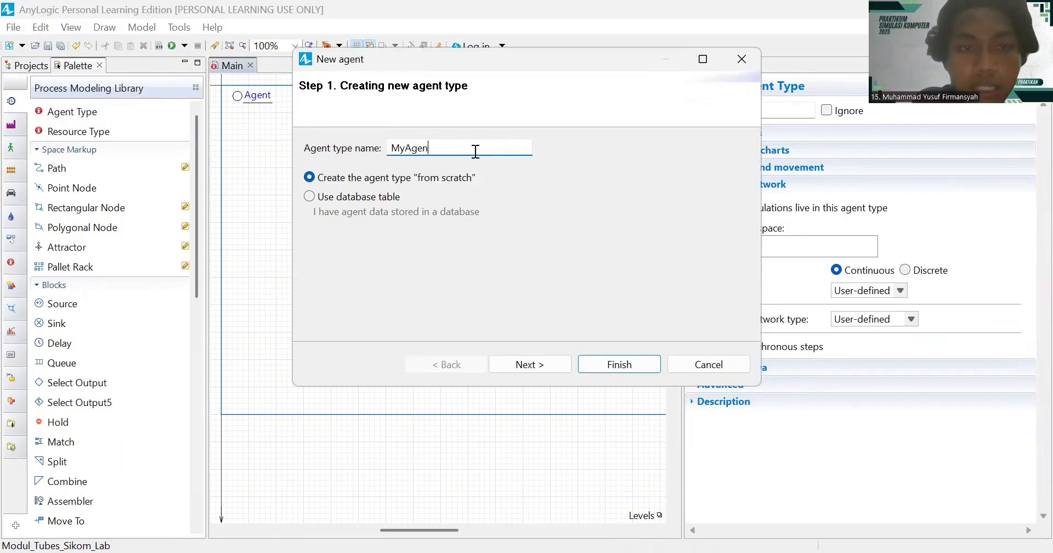
key("BackSpace")
key("BackSpace")
key("BackSpace")
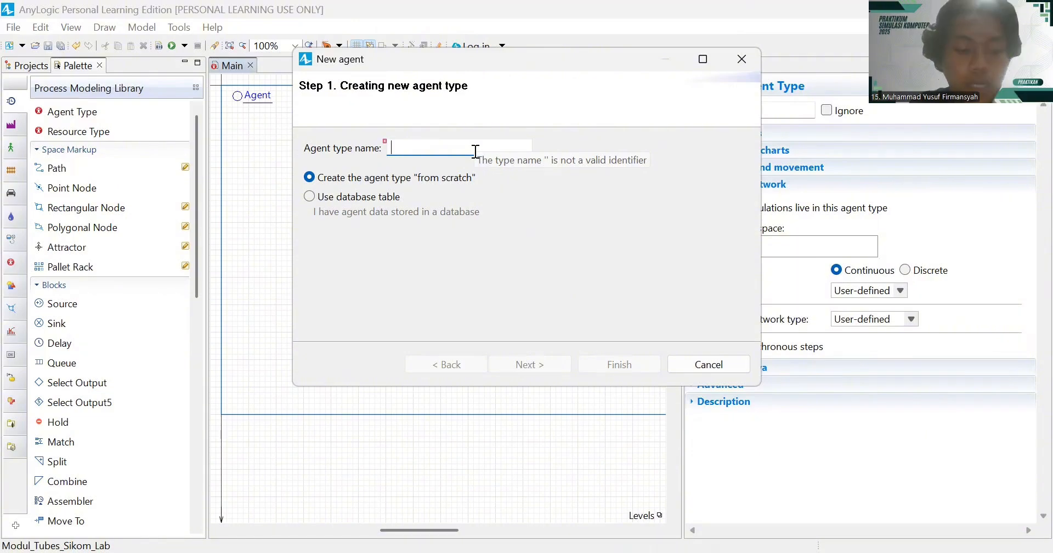
type("Molen")
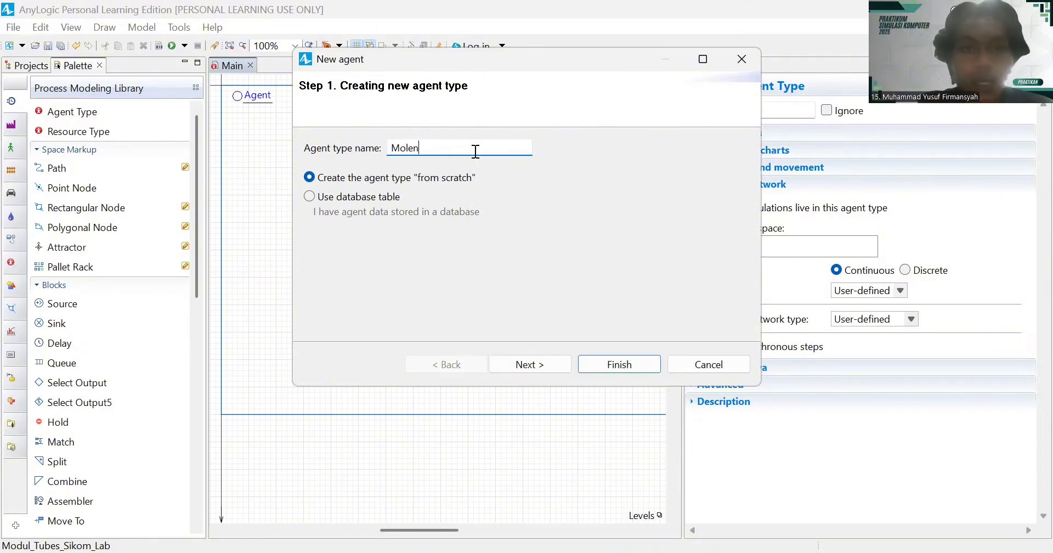
left_click(531, 371)
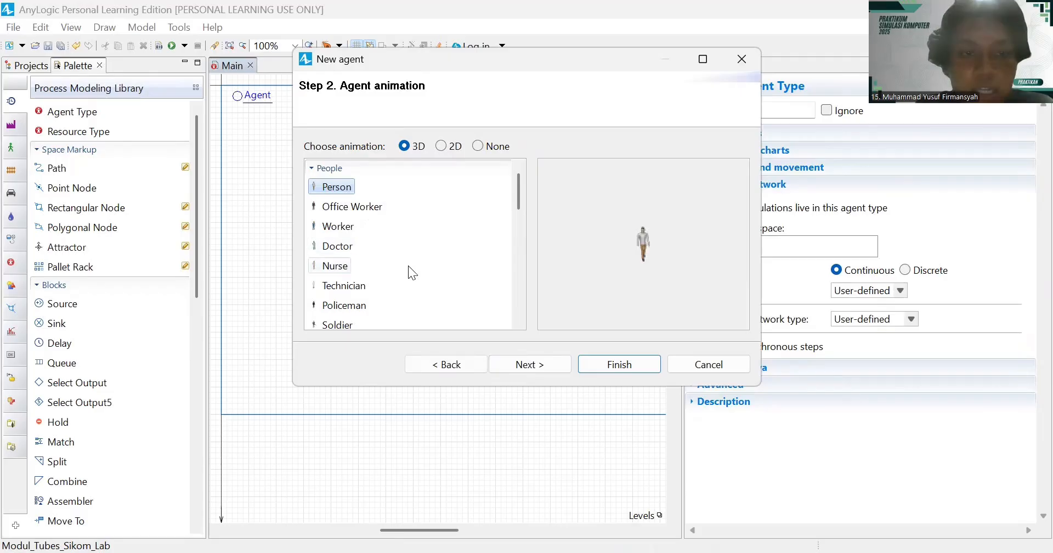
- Give the Molen agent type the 3D animation Box 1 Open from the Boxes category and finish creating it
scroll(408, 266, "down", 3)
scroll(408, 265, "down", 3)
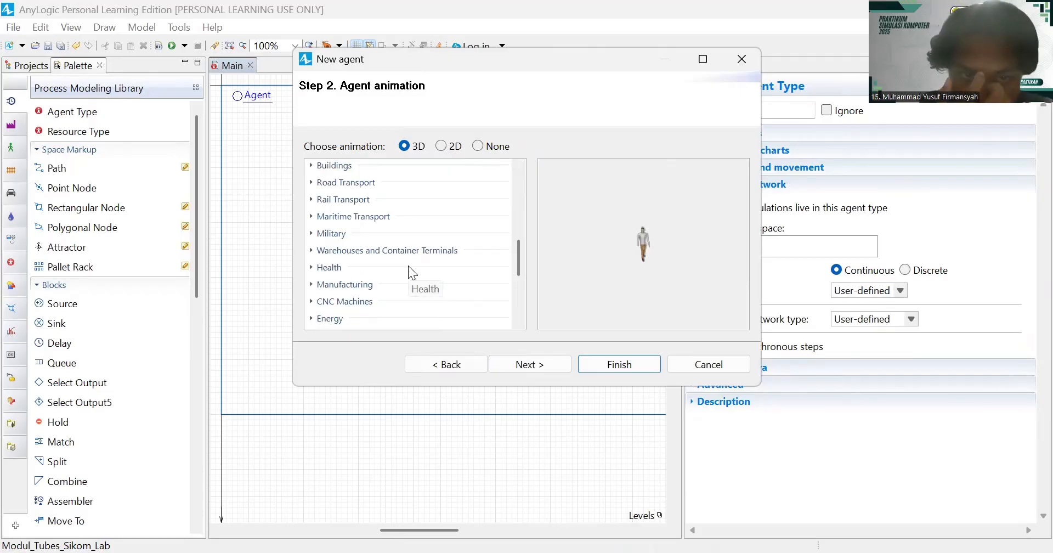
scroll(408, 266, "down", 2)
scroll(408, 265, "up", 2)
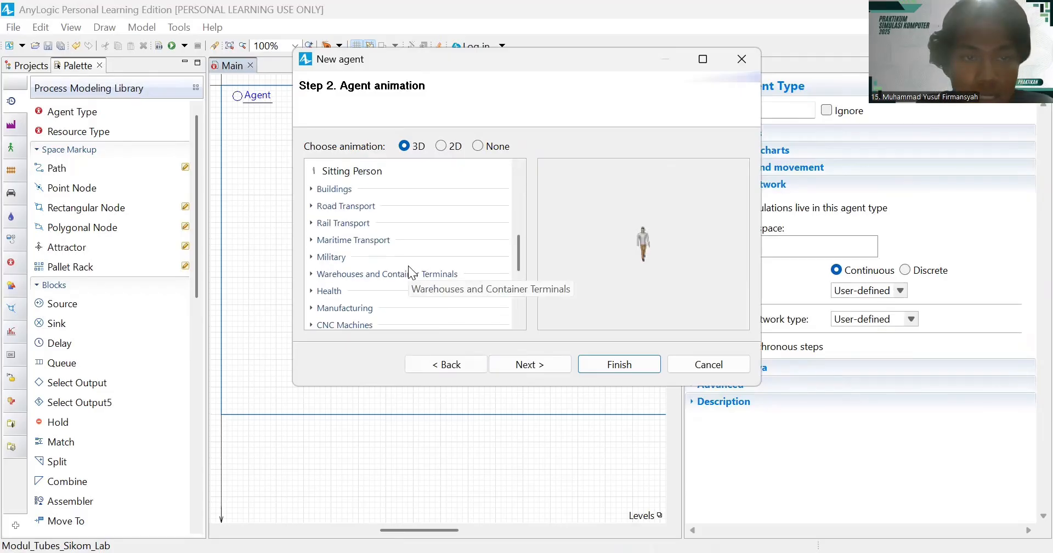
scroll(408, 265, "down", 2)
scroll(382, 277, "down", 2)
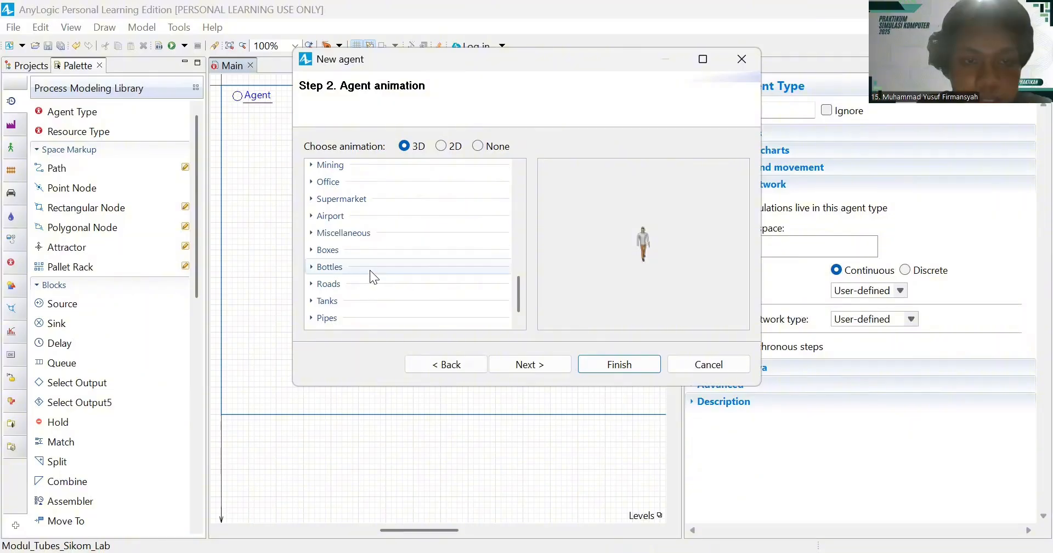
left_click(340, 253)
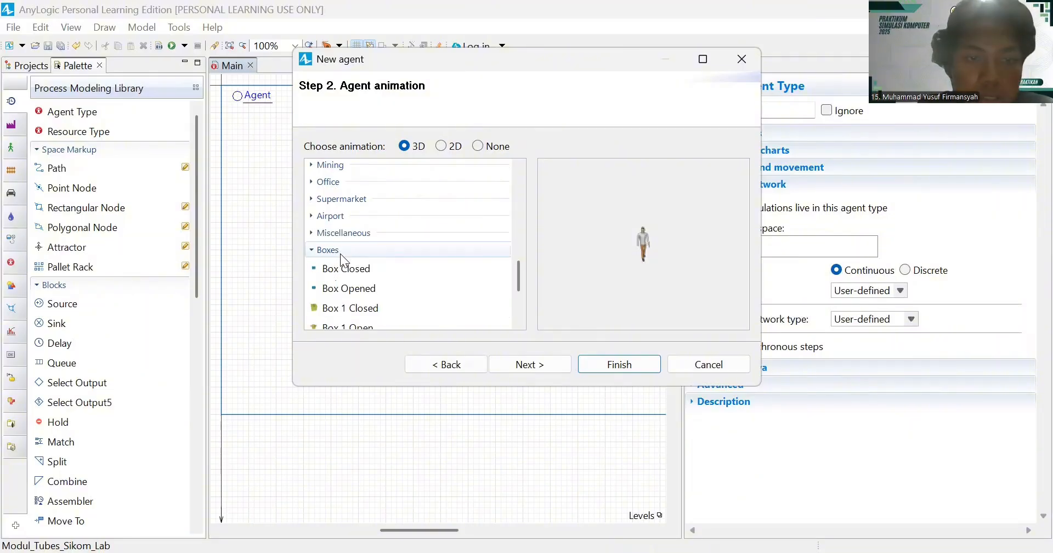
left_click(362, 327)
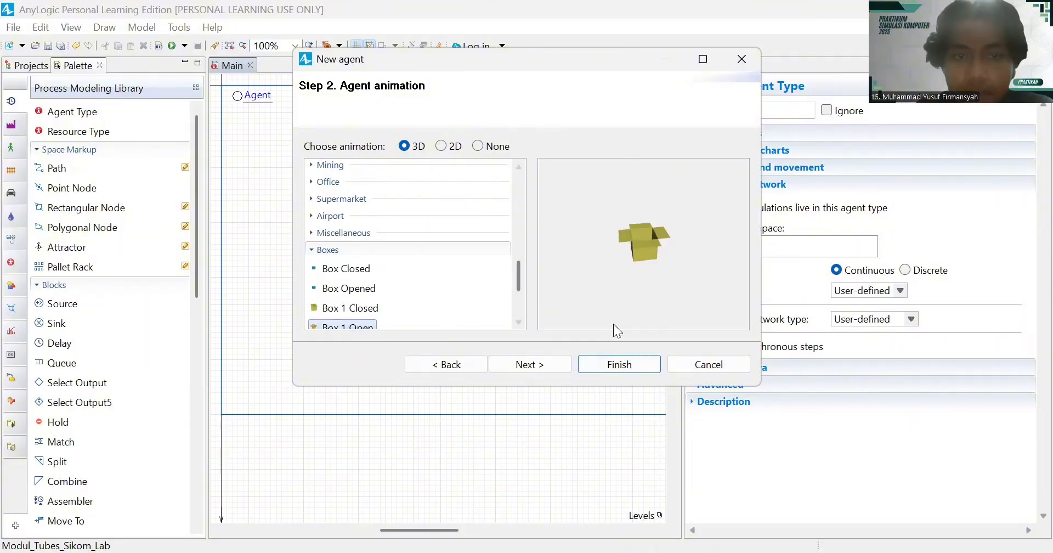
left_click(623, 373)
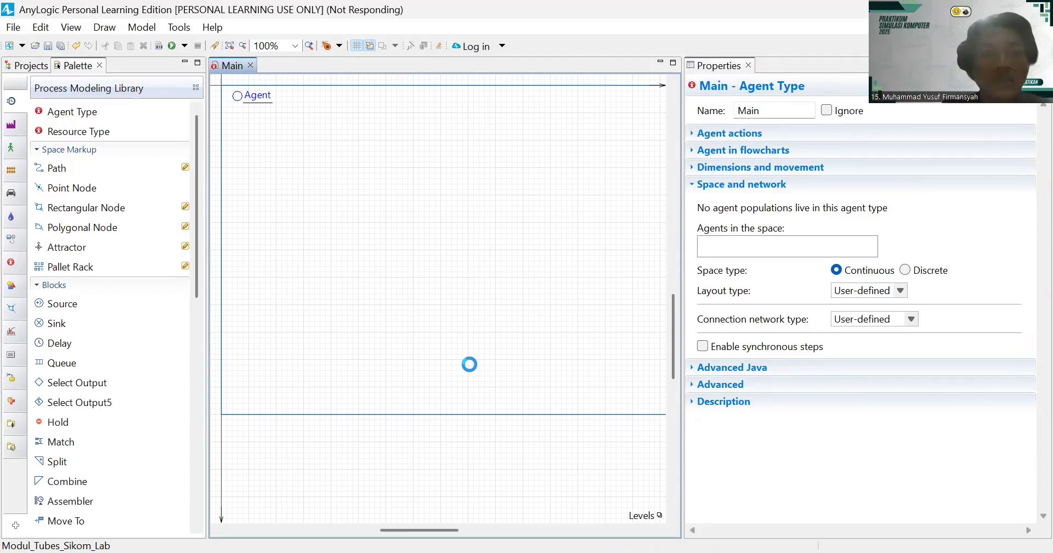
- Check the project tree for the Molen agent type and close its editor, returning to the Main diagram
left_click(43, 66)
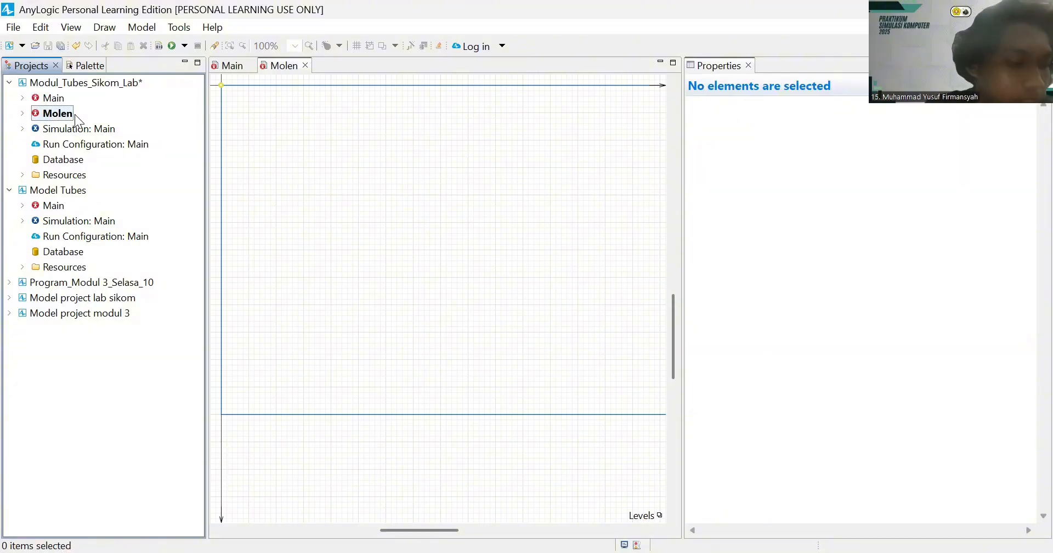
left_click(98, 66)
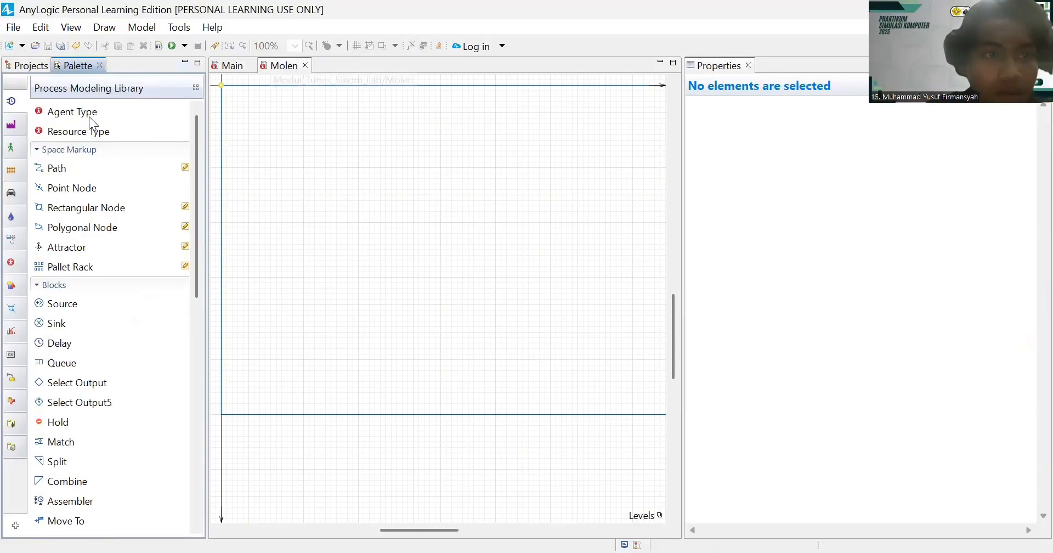
left_click(233, 66)
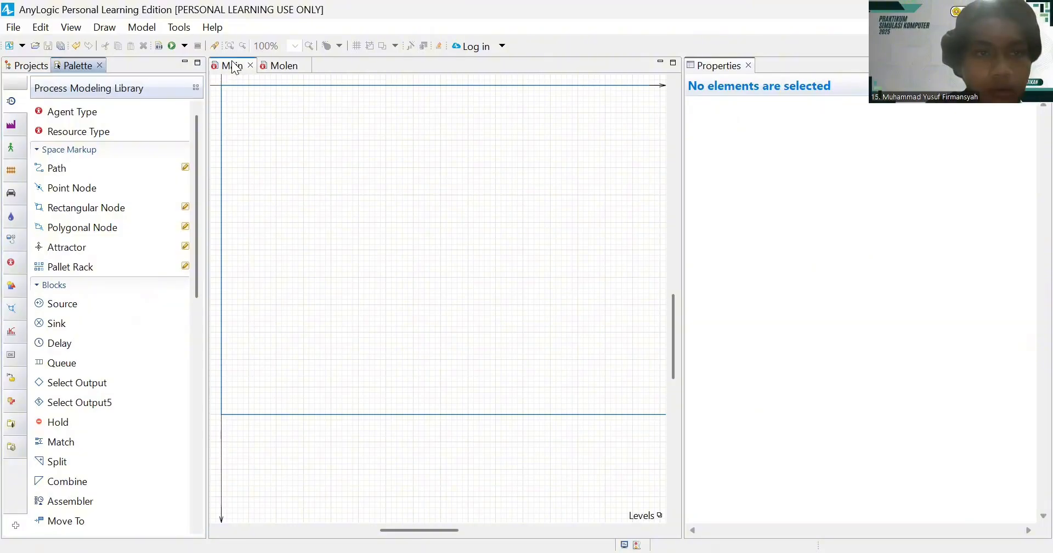
left_click(306, 66)
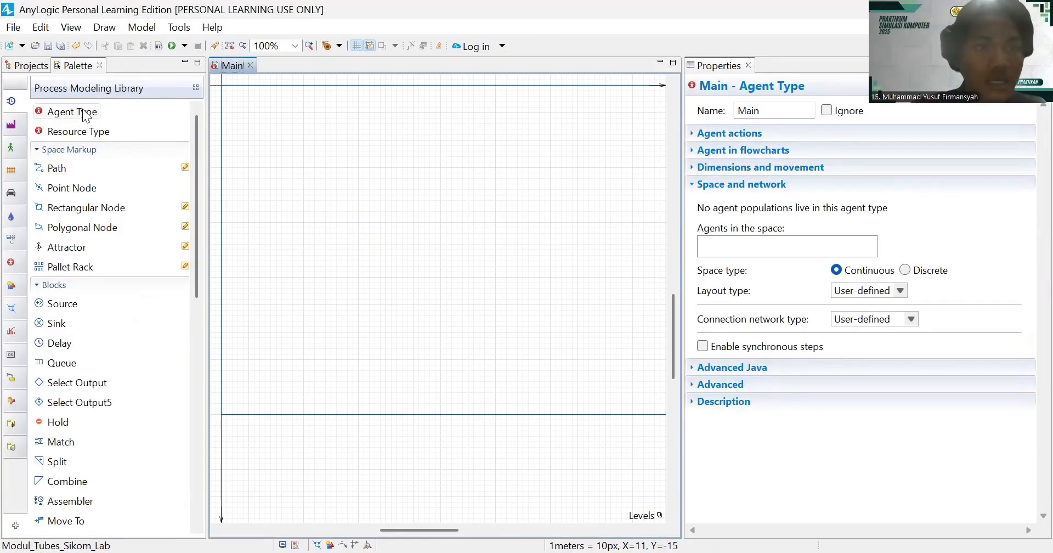
- Start another agent type from scratch on the Main diagram and name it Operator
left_click_drag(85, 111, 241, 105)
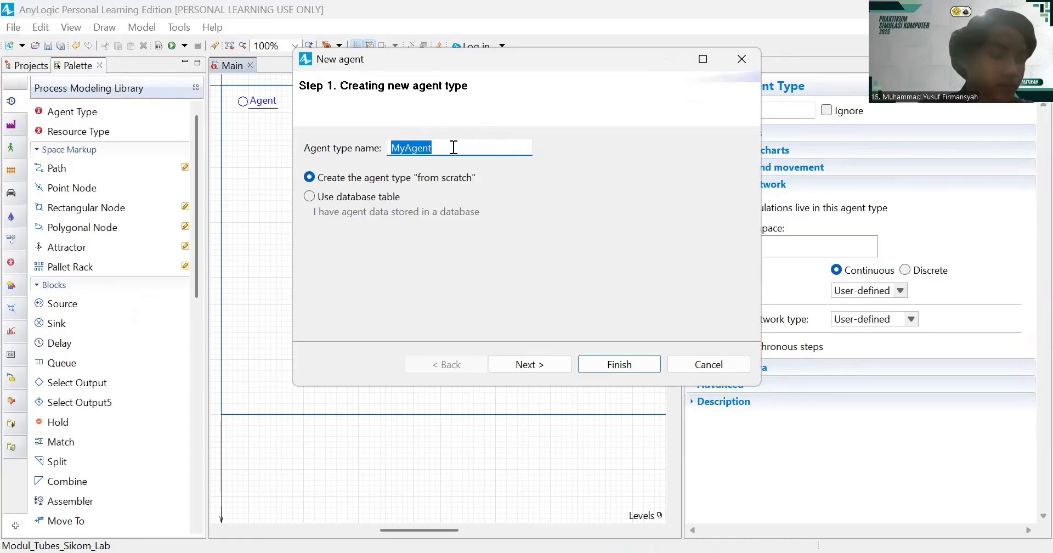
key("BackSpace")
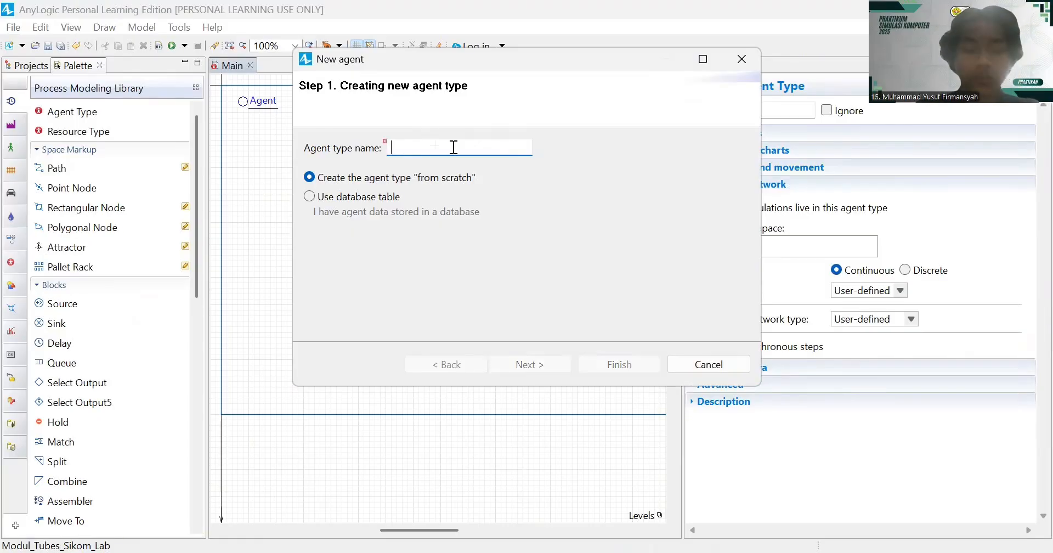
type("Operator")
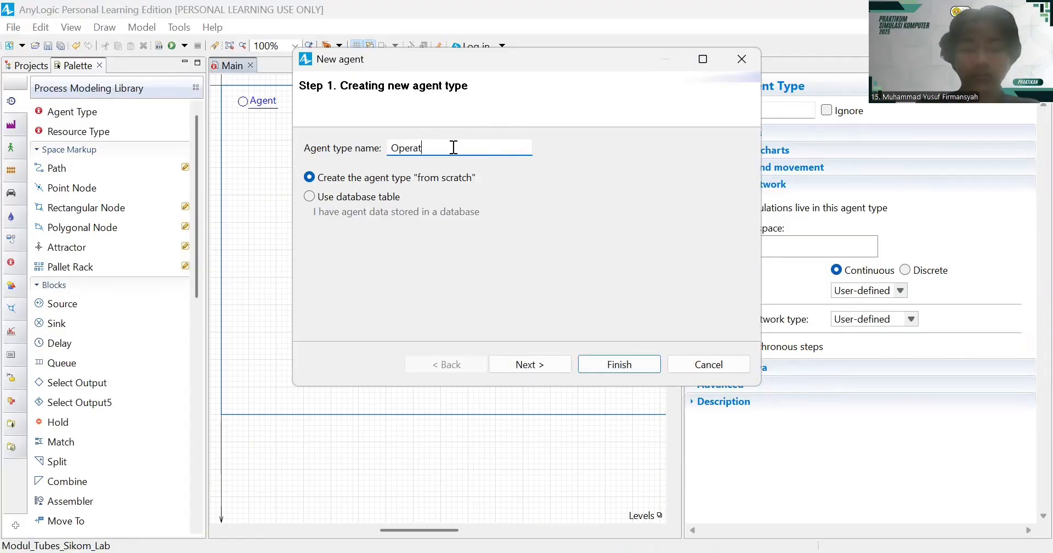
left_click(558, 363)
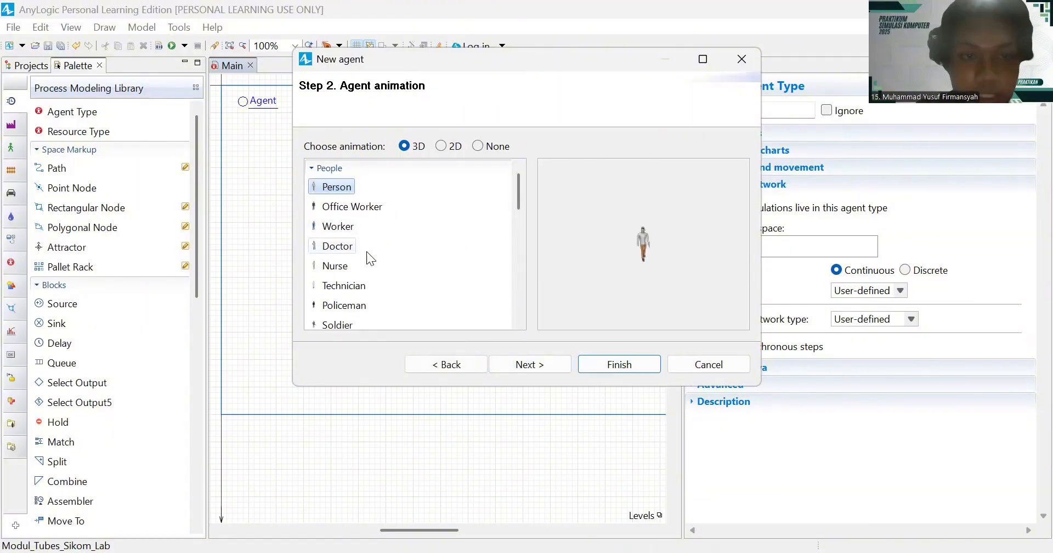
- Give the Operator agent type the 3D animation Boy from the People category and finish creating it
scroll(366, 251, "down", 2)
scroll(366, 251, "up", 2)
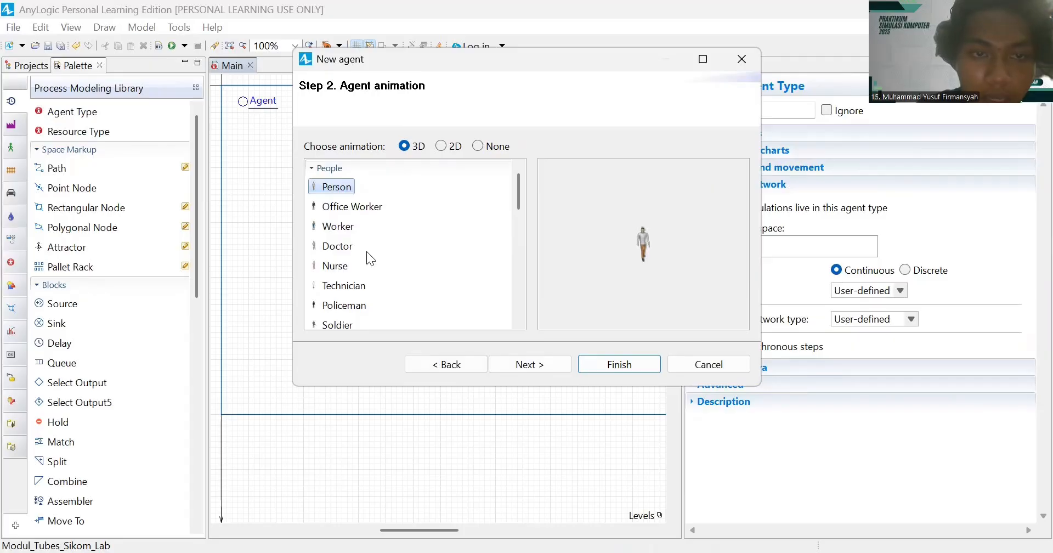
scroll(366, 251, "down", 4)
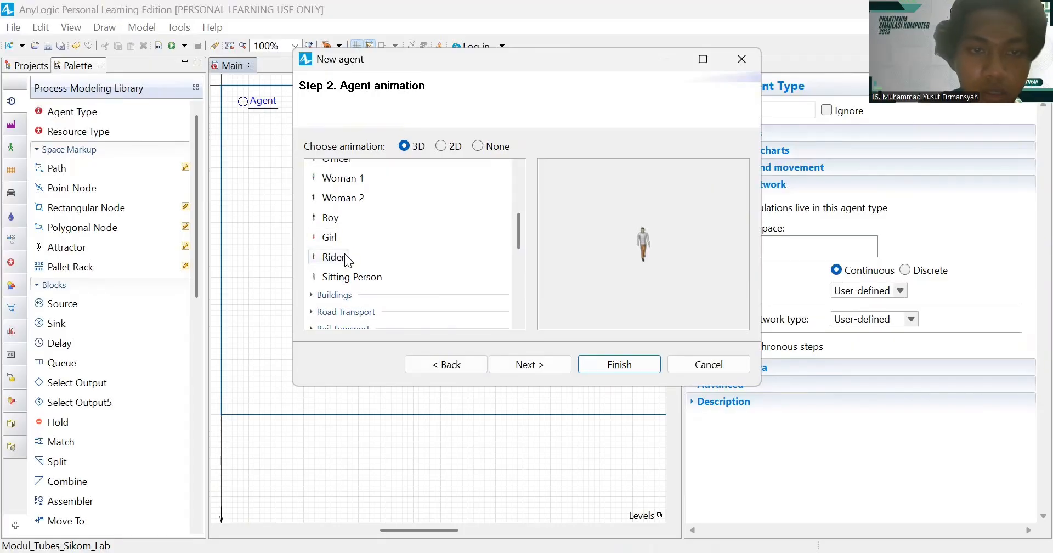
left_click(345, 255)
left_click(337, 214)
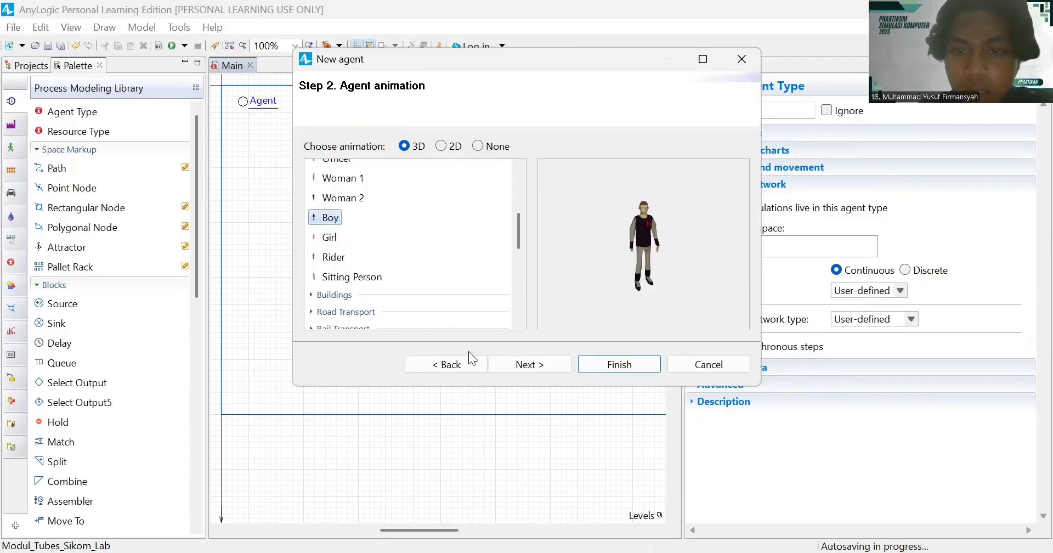
left_click(619, 364)
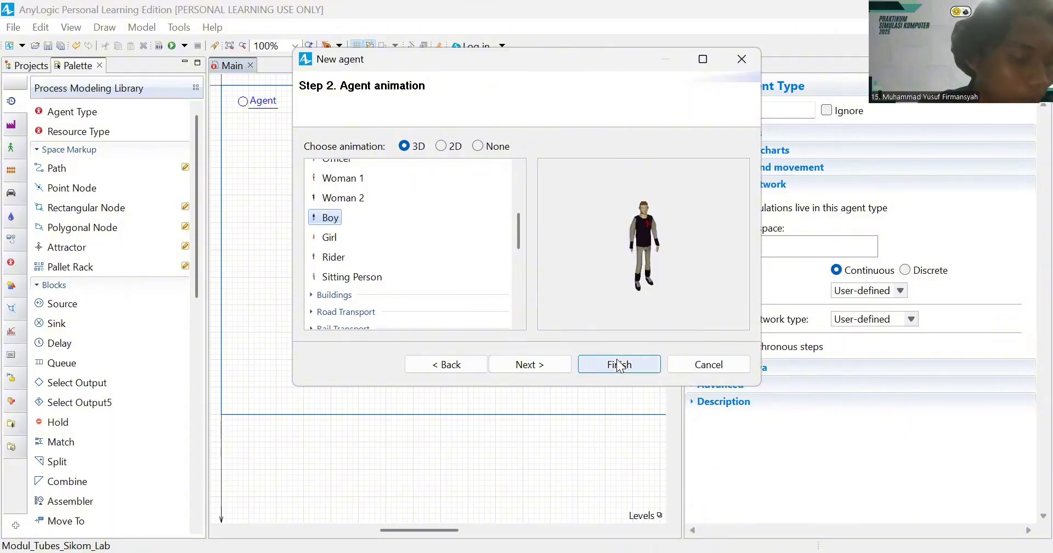
left_click(619, 365)
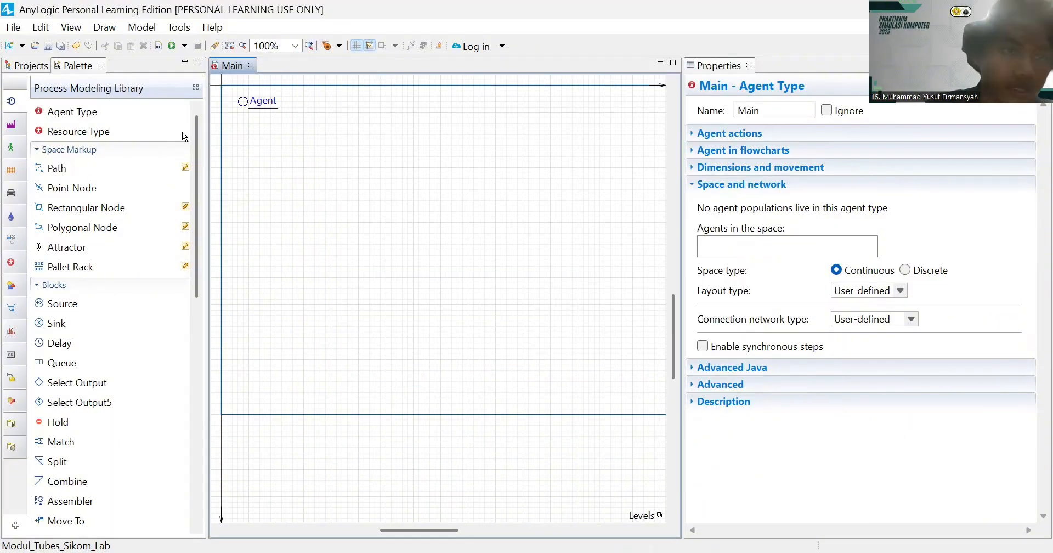
- Check the project tree for the Operator agent type and close its editor, returning to Main and the process modeling blocks
left_click(45, 67)
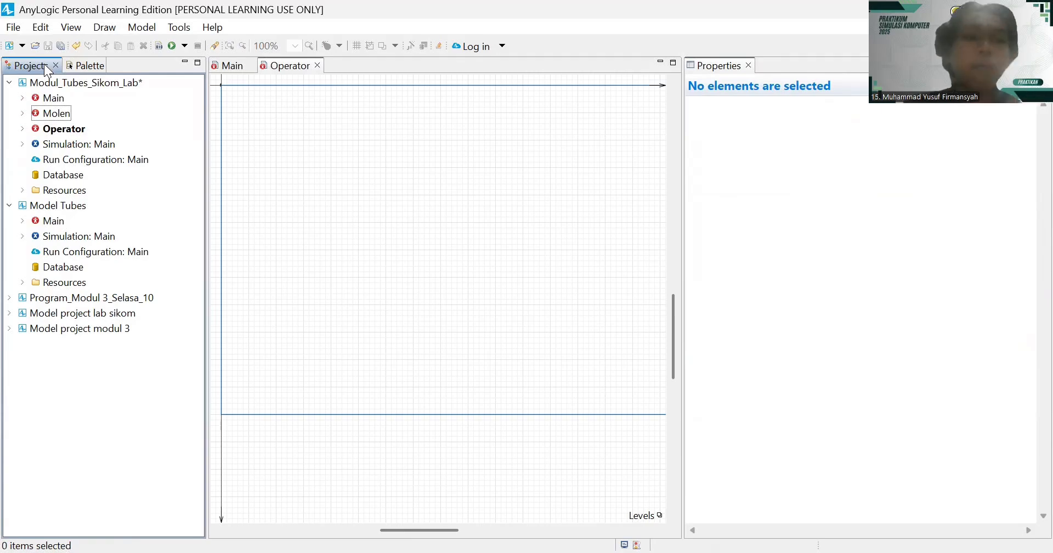
left_click(80, 67)
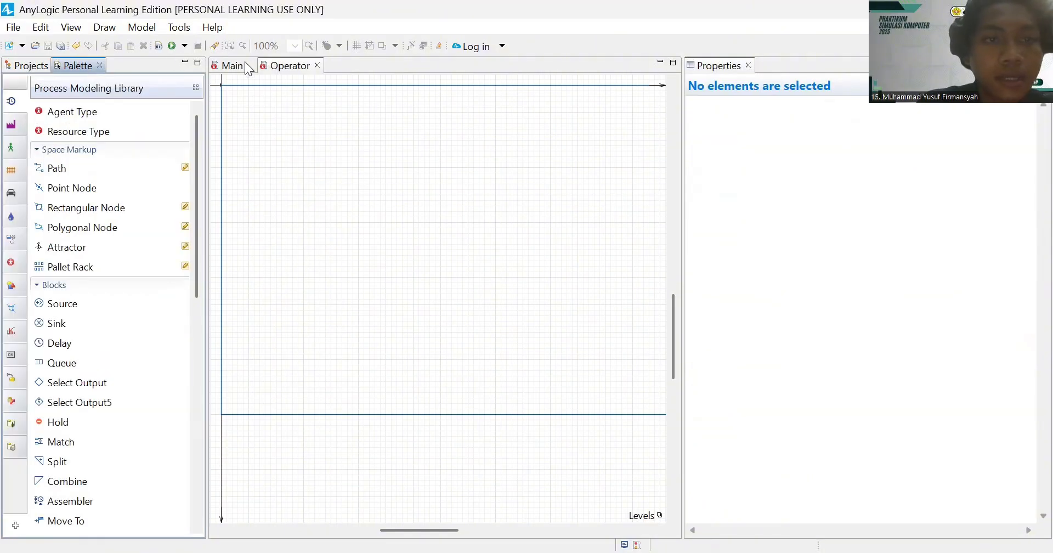
left_click(318, 66)
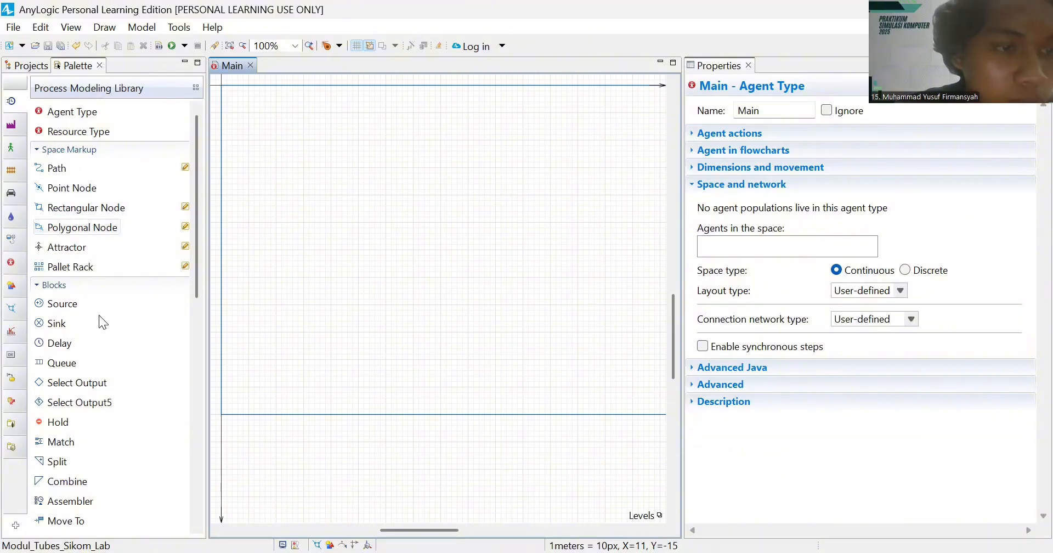
scroll(98, 317, "down", 3)
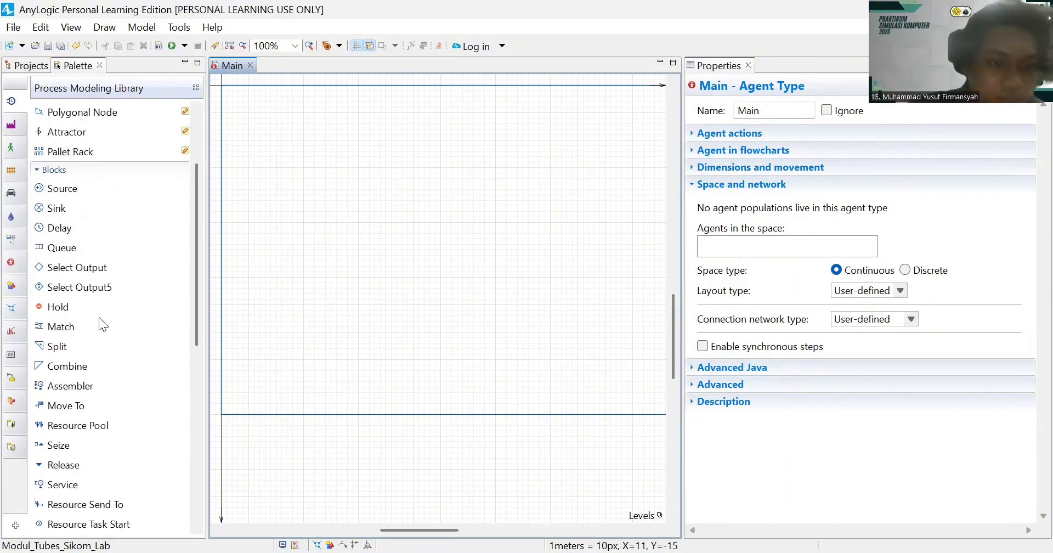
- Place a Schedule near the upper-left corner of the Main diagram and name it istirahat
scroll(99, 325, "down", 7)
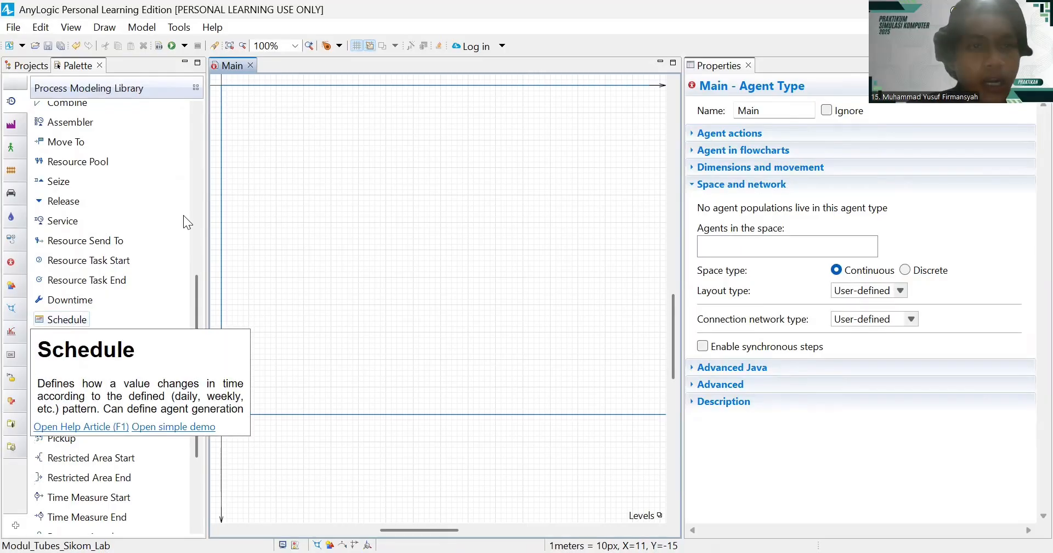
left_click_drag(75, 324, 241, 108)
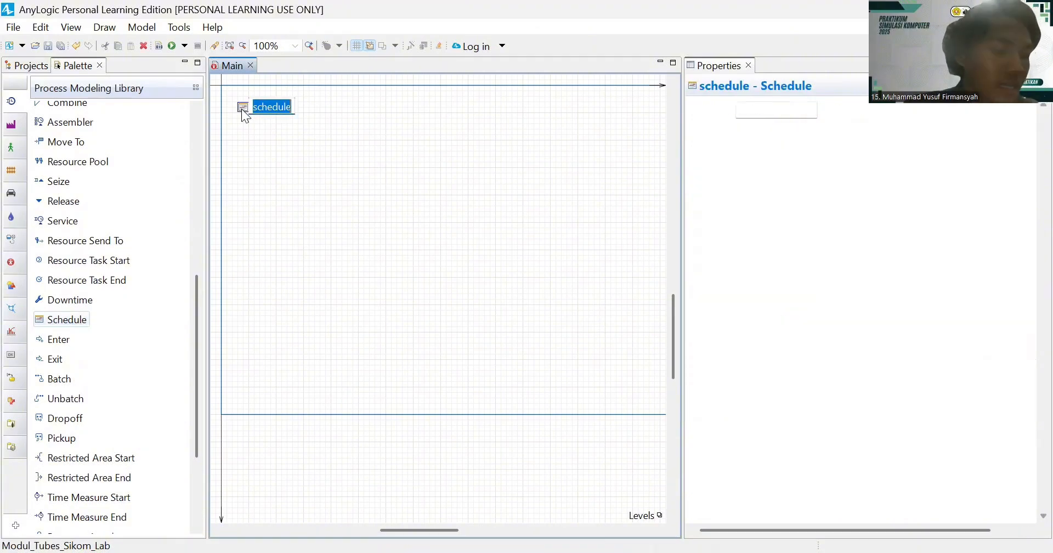
left_click(795, 113)
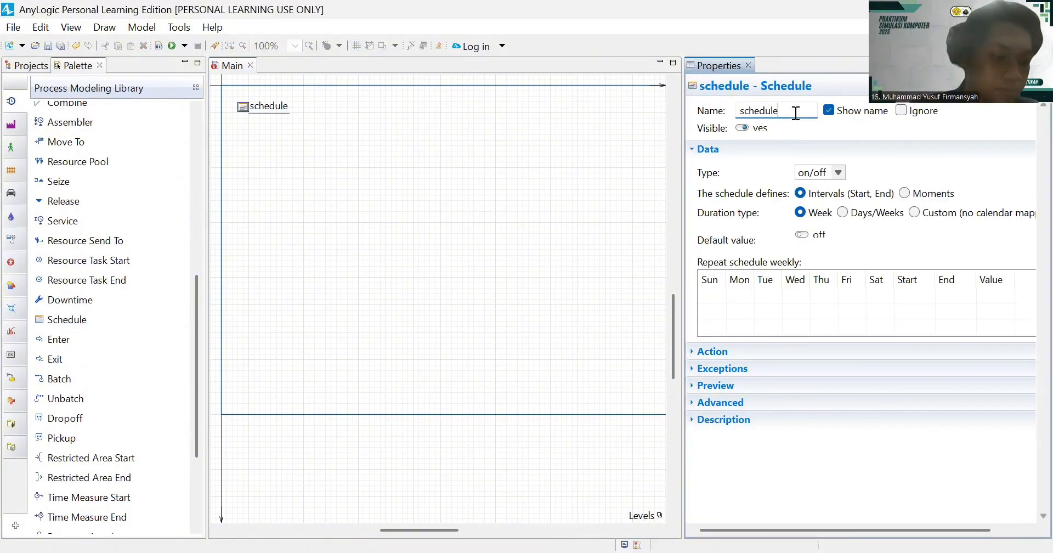
key("BackSpace")
key("BackSpace")
key("BackSpace")
key("BackSpace")
key("BackSpace")
key("BackSpace")
key("BackSpace")
key("BackSpace")
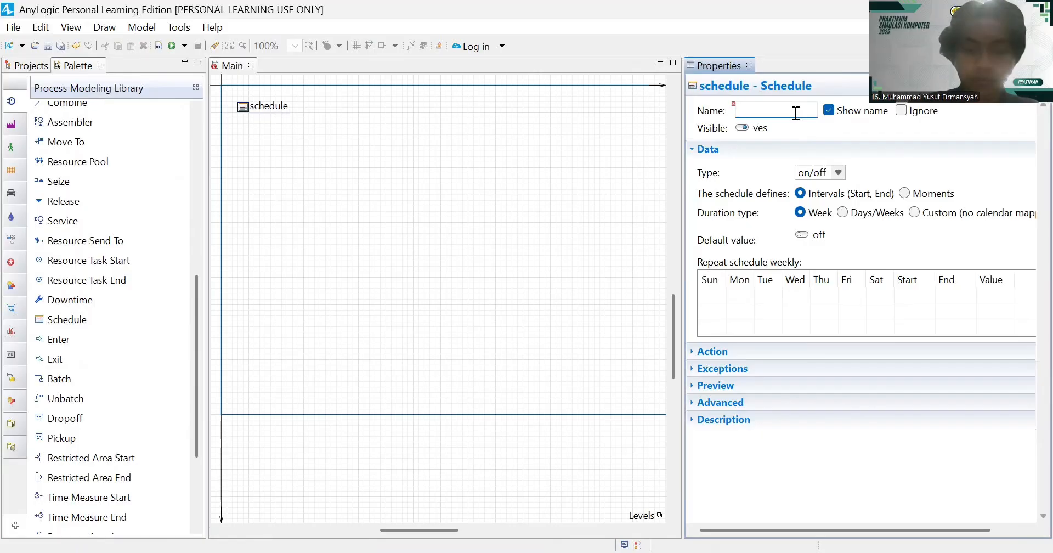
type("I")
key("BackSpace")
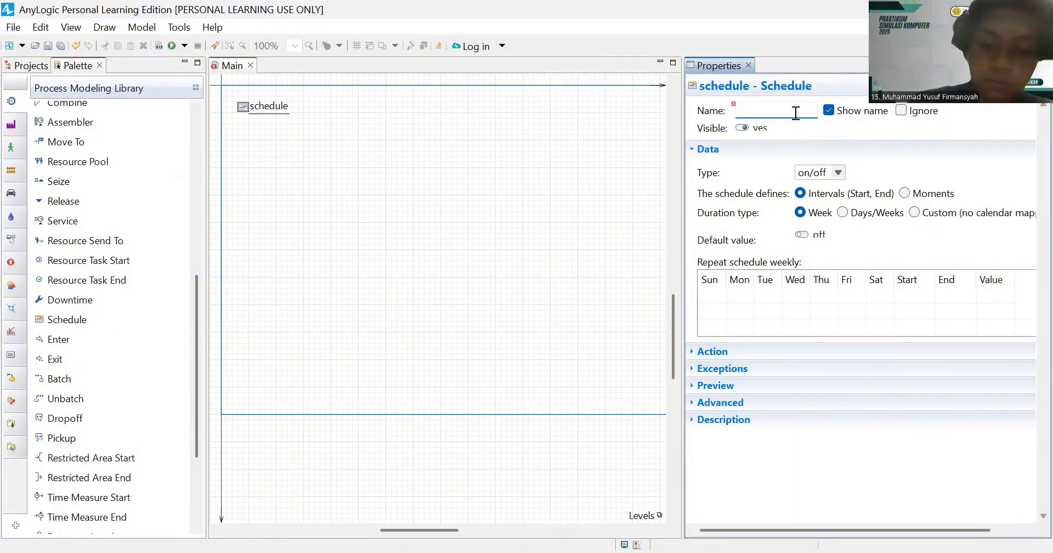
type("istirahat")
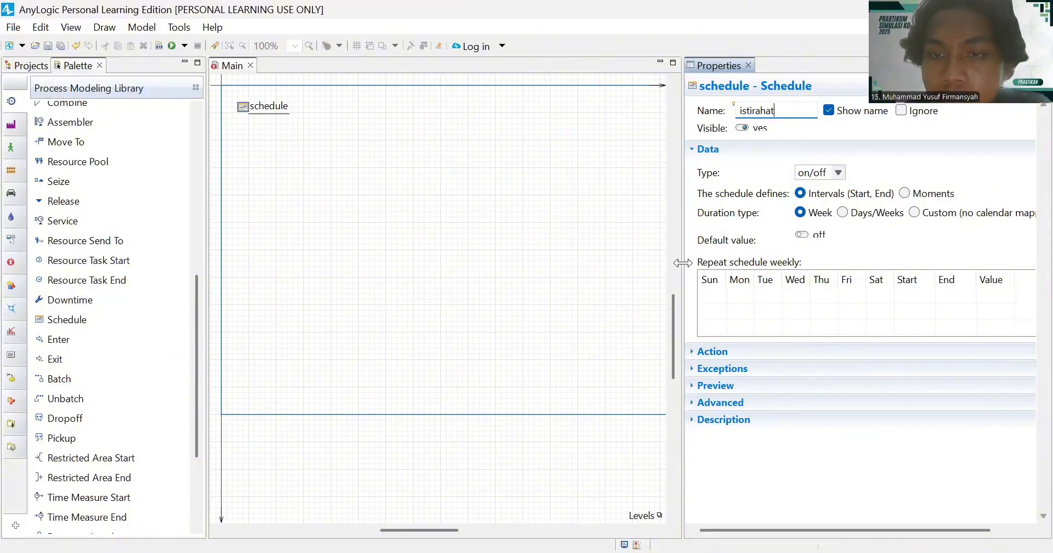
- Add a weekly interval to the istirahat schedule and make it cover Sunday and Saturday as well as the weekdays
left_click_drag(682, 263, 624, 278)
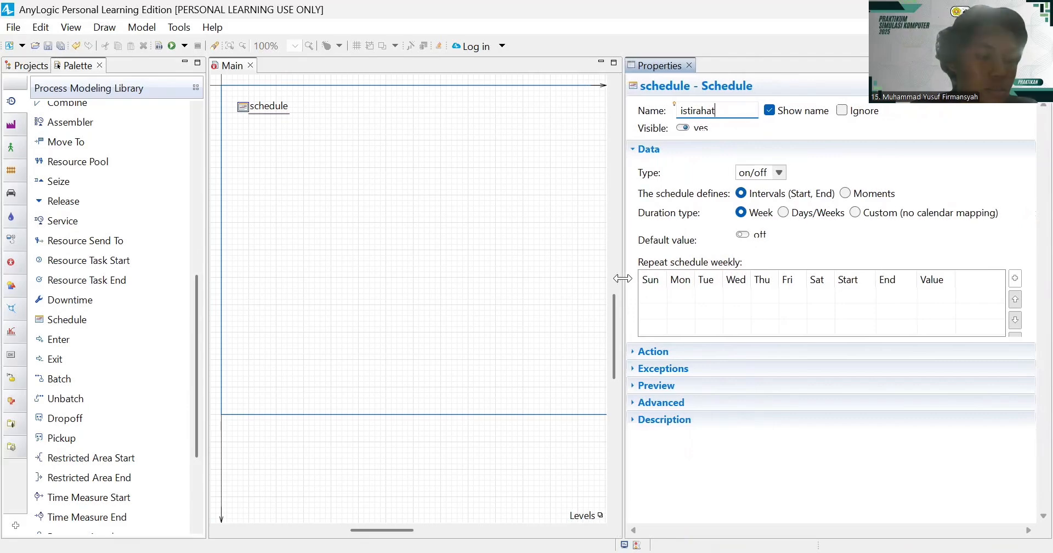
left_click(1015, 278)
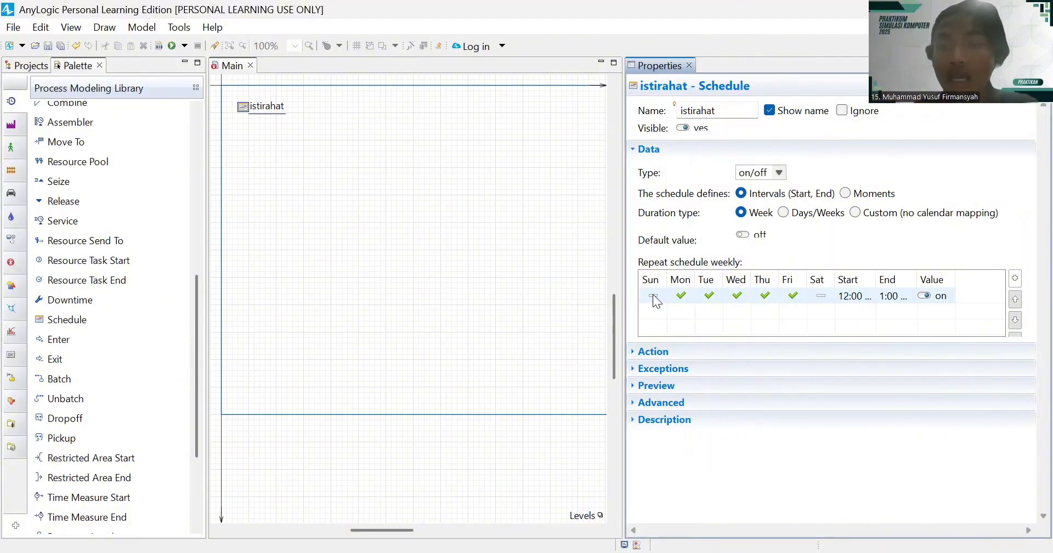
left_click(653, 298)
left_click(653, 299)
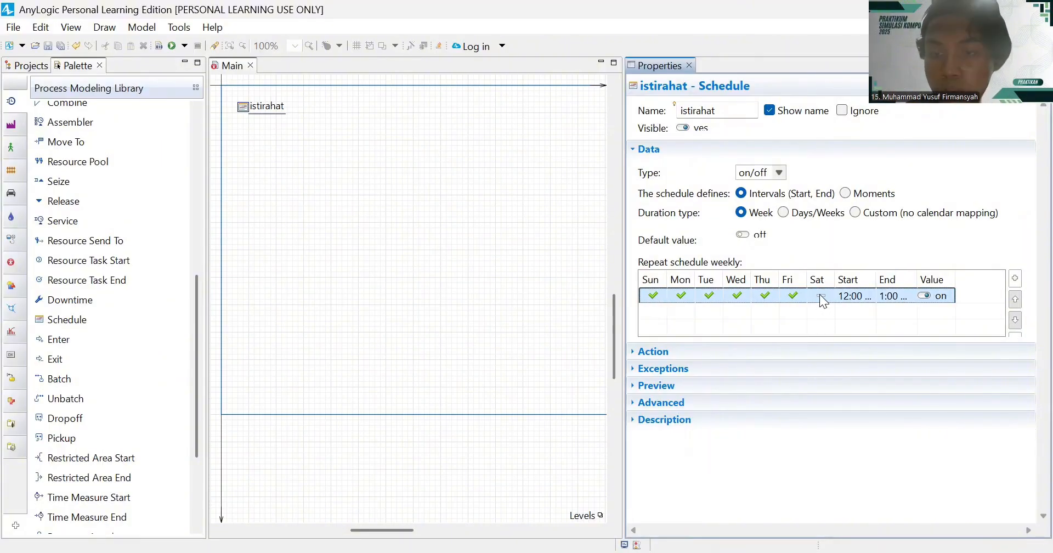
left_click(821, 297)
- Set the start time of the istirahat interval to 12:00
left_click(856, 299)
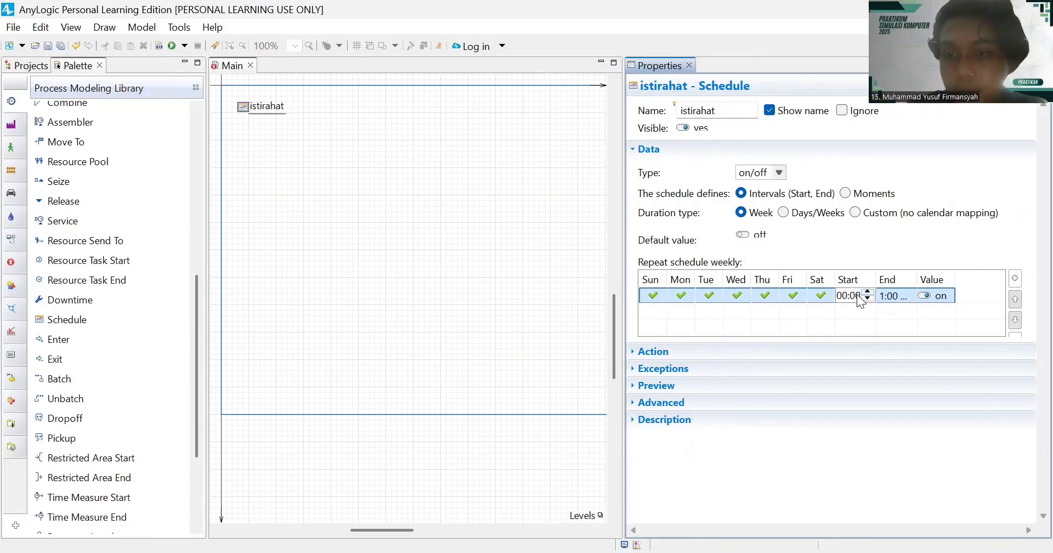
left_click(854, 299)
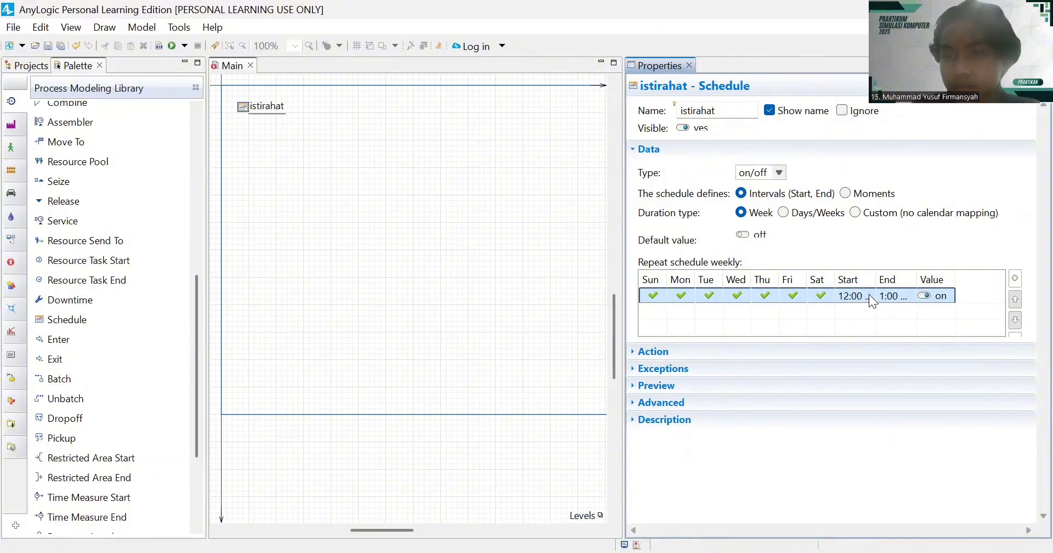
left_click(870, 296)
left_click(869, 295)
left_click(869, 294)
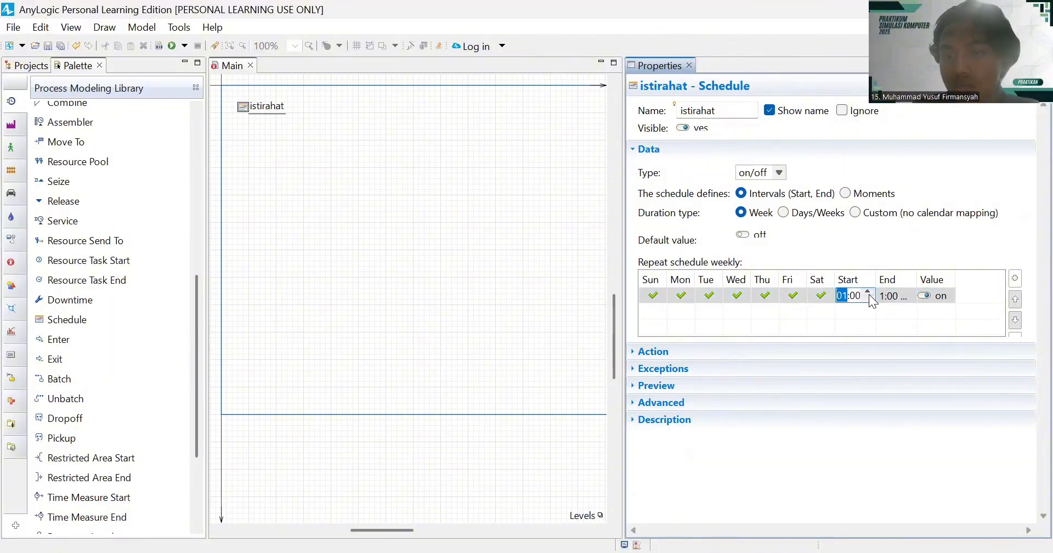
left_click(869, 299)
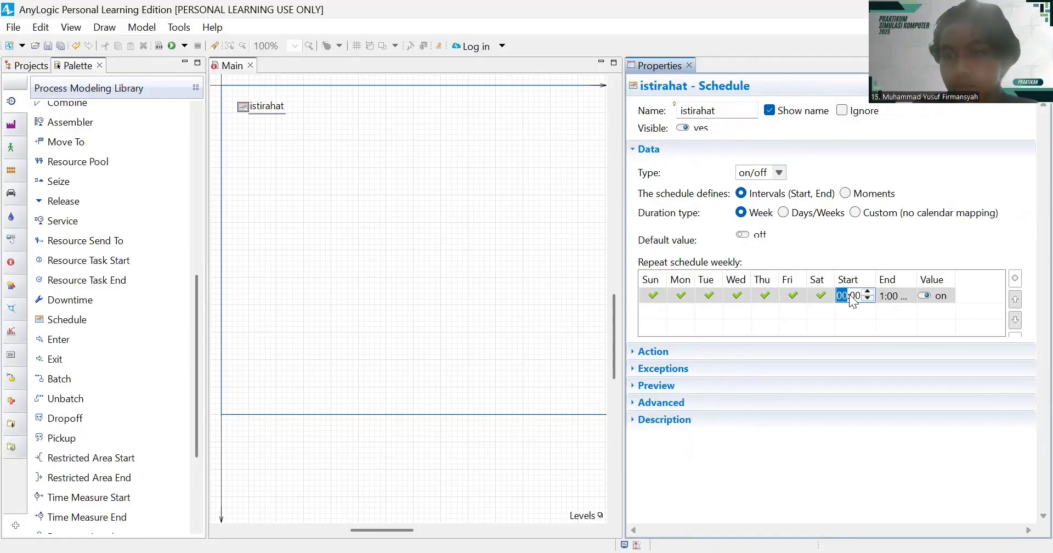
left_click(869, 294)
left_click(869, 293)
left_click(869, 293)
left_click(869, 293)
left_click(870, 293)
left_click(869, 293)
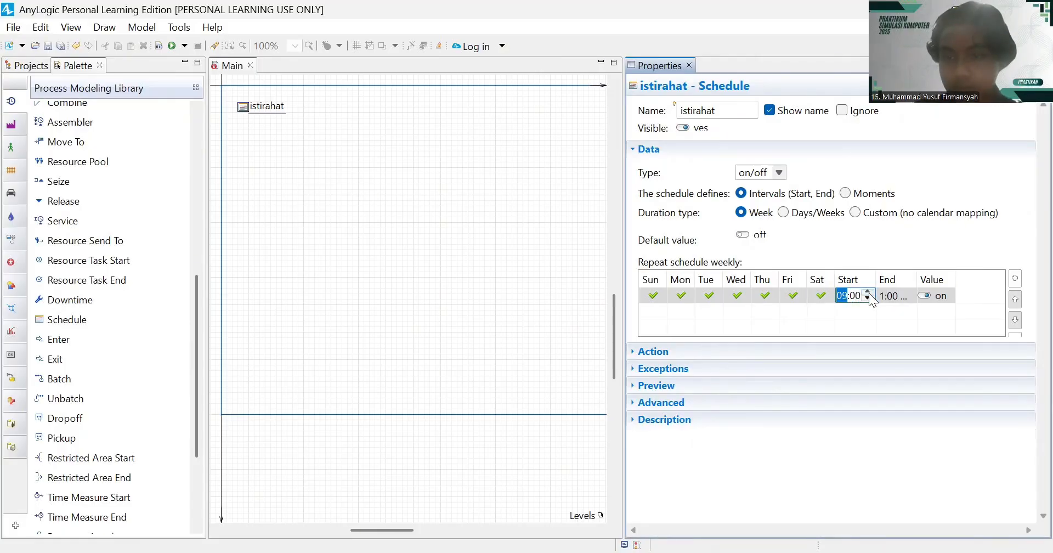
left_click(868, 293)
left_click(869, 293)
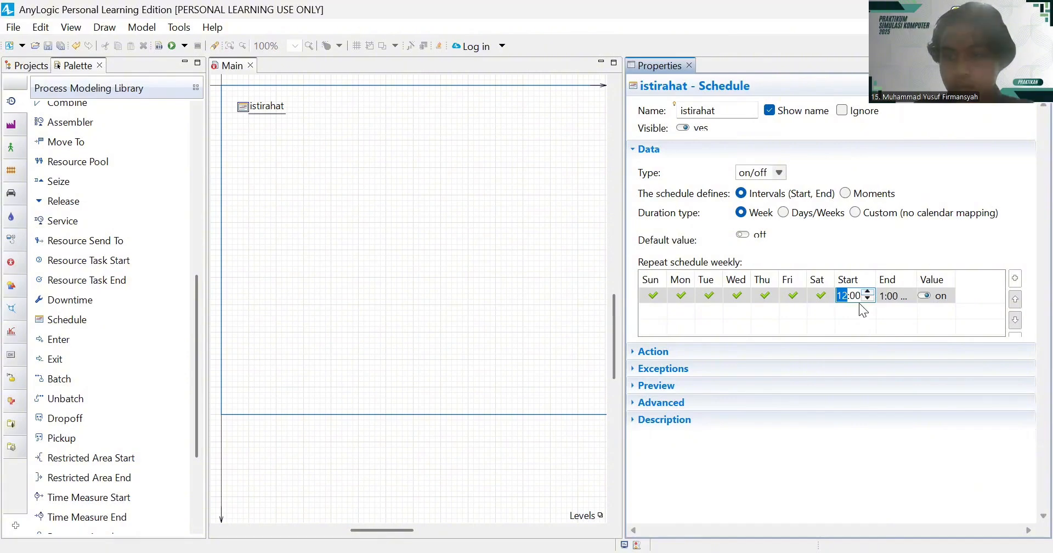
left_click(858, 306)
left_click(858, 296)
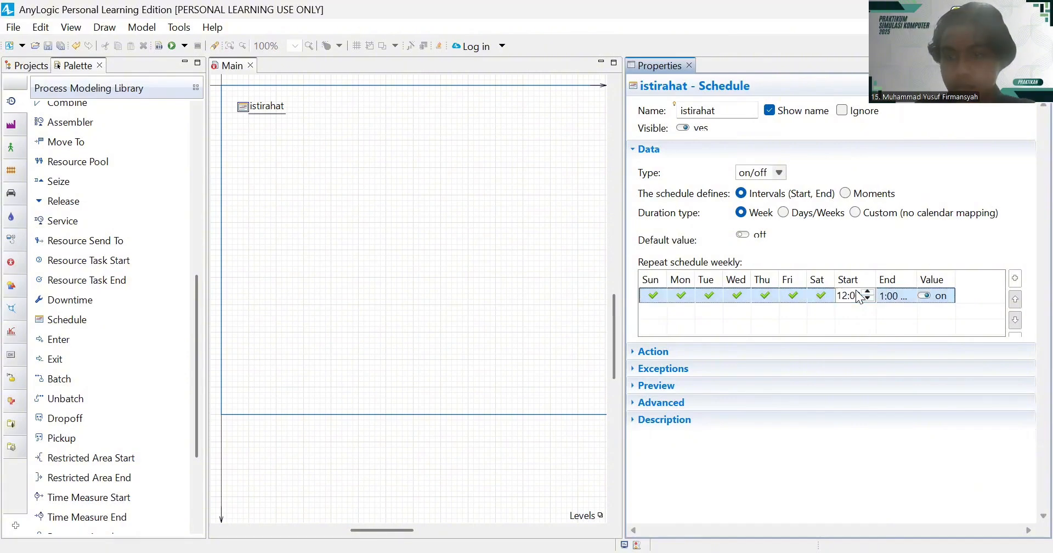
- Try other end hours for the istirahat interval and return its end time to 01:00
left_click(902, 297)
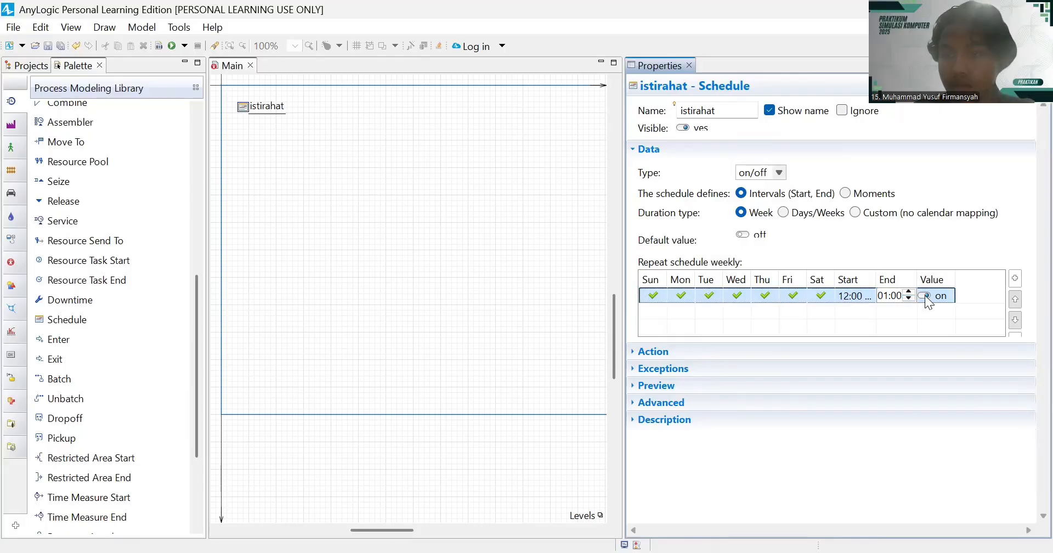
left_click(910, 293)
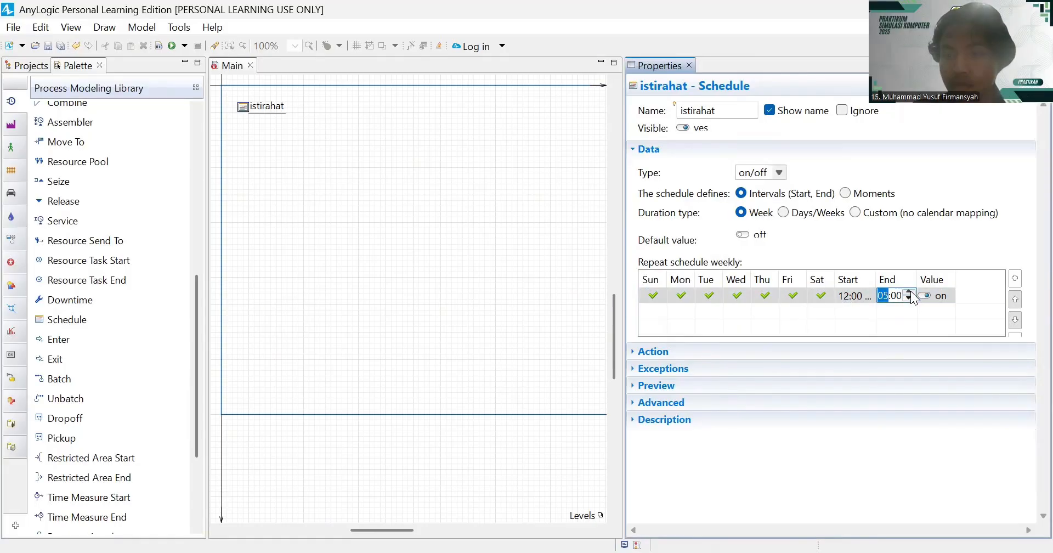
left_click(910, 293)
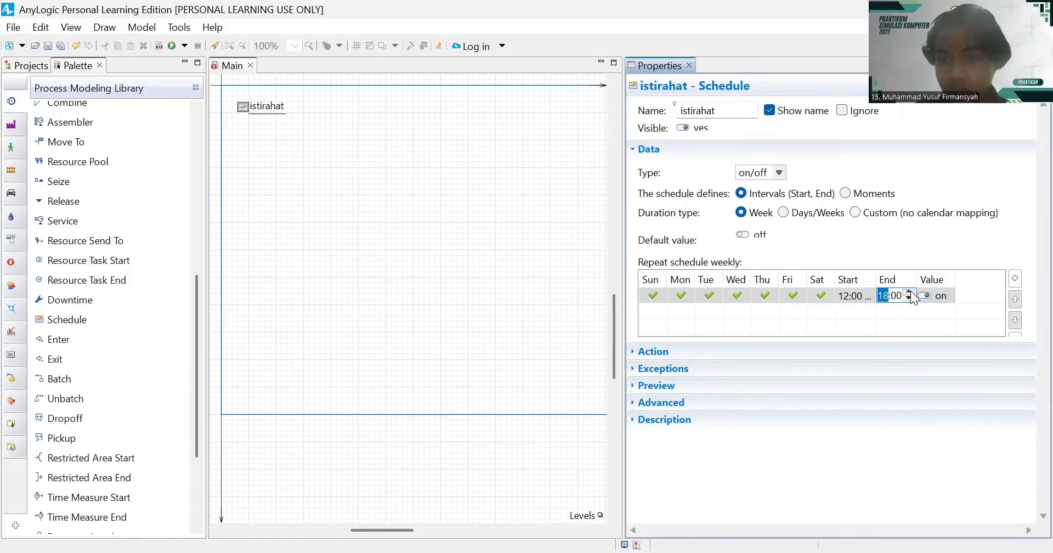
left_click(909, 293)
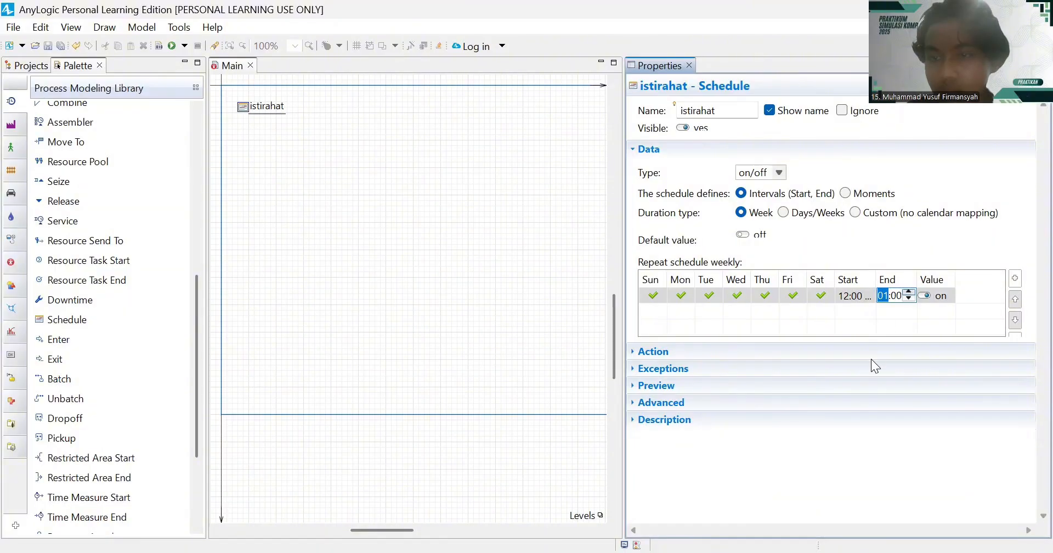
left_click(907, 308)
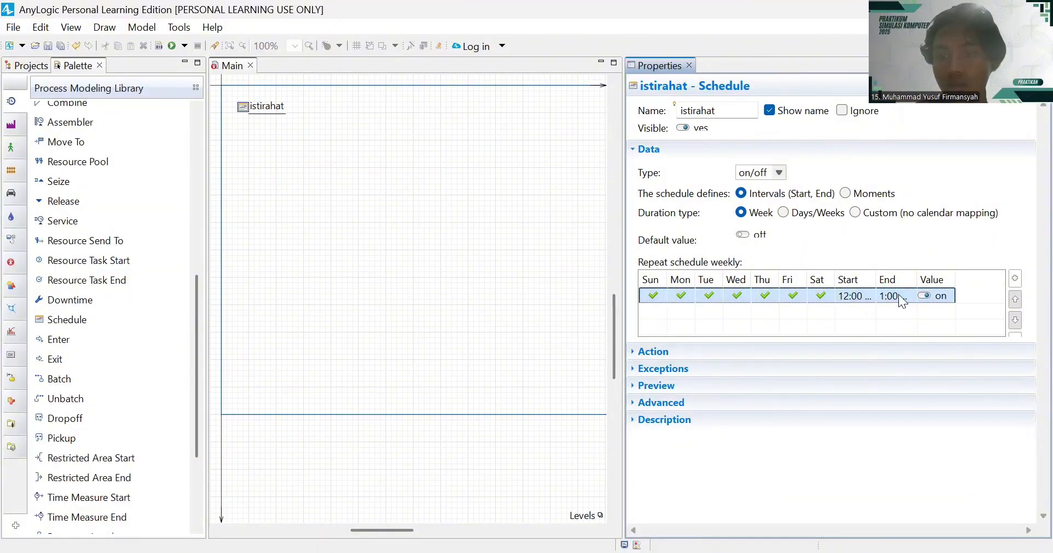
left_click(892, 291)
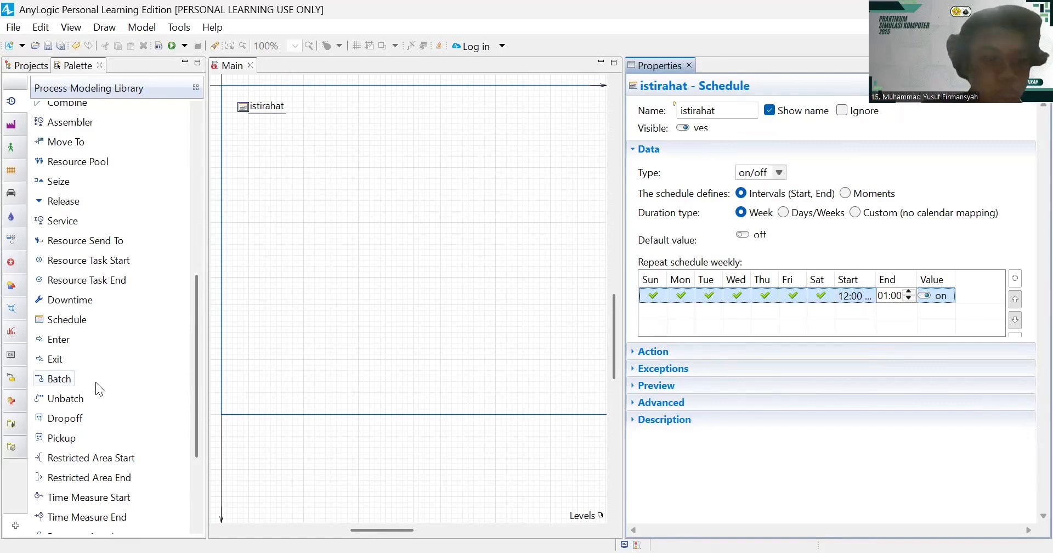
- Place a Source block below the istirahat schedule on the Main diagram and name it Kedatangan_Bahan_Baku
scroll(90, 351, "down", 5)
scroll(87, 230, "up", 5)
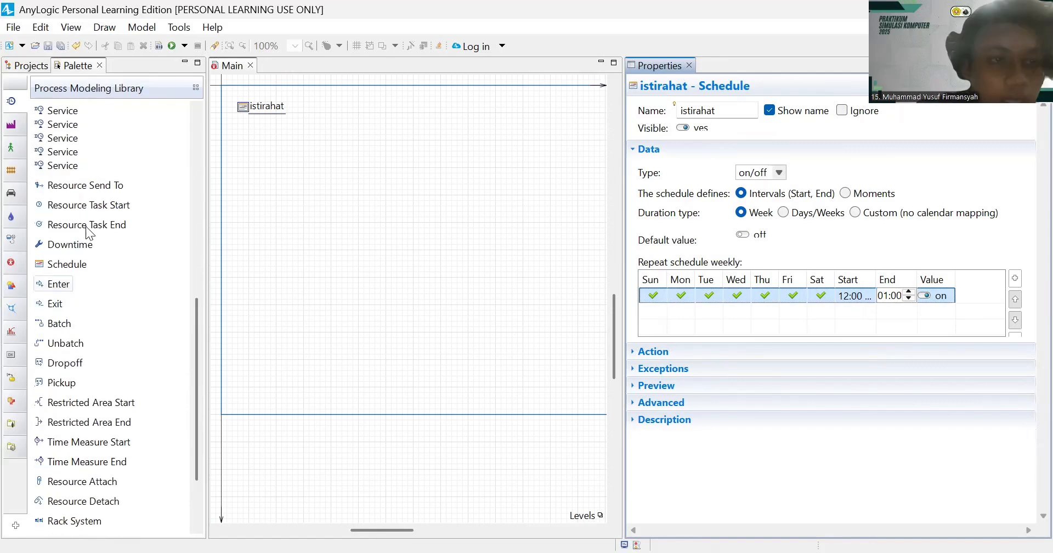
scroll(86, 226, "up", 5)
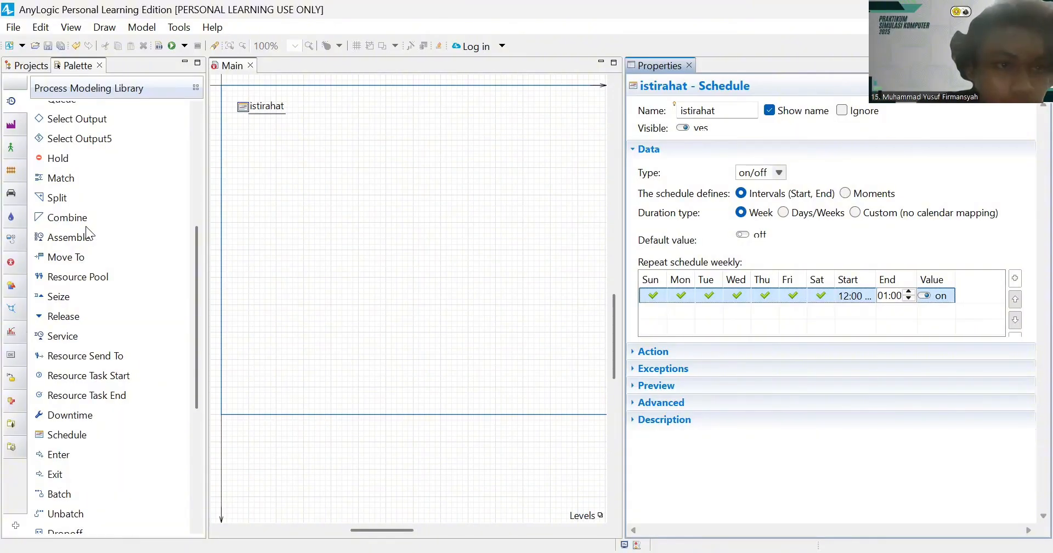
scroll(86, 226, "up", 2)
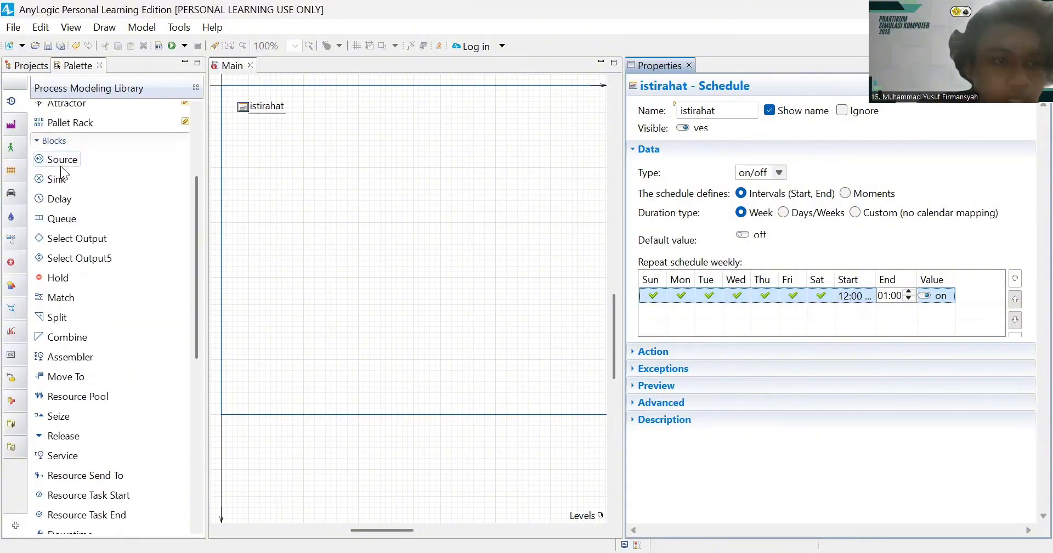
left_click_drag(61, 164, 261, 166)
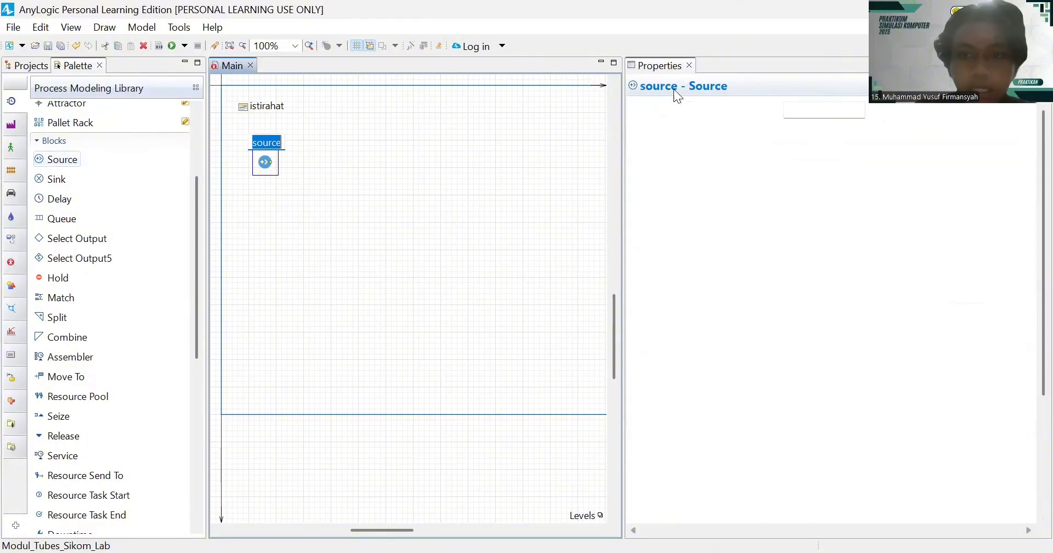
left_click(837, 114)
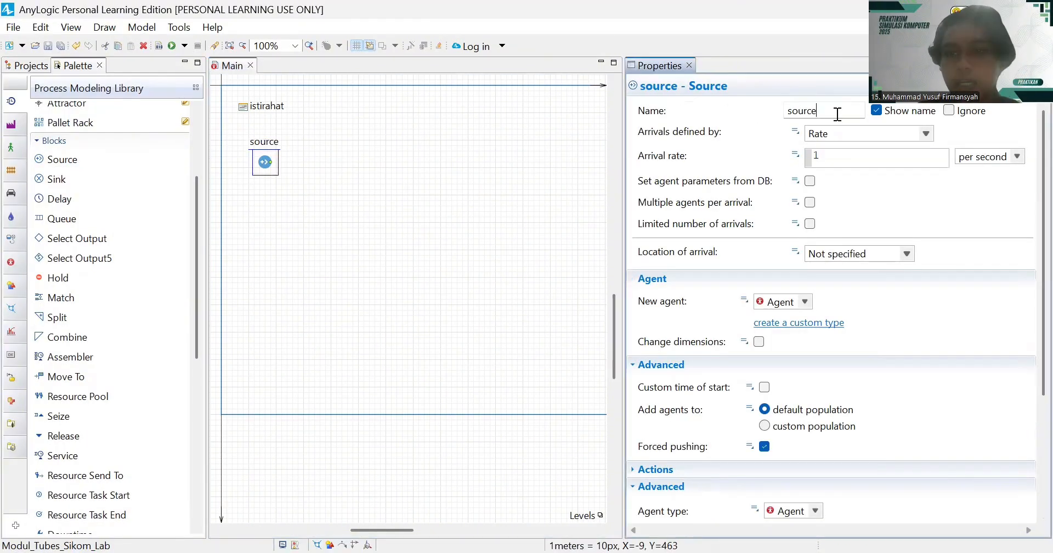
key("BackSpace")
key("BackSpace")
key("BackSpace")
key("BackSpace")
key("BackSpace")
key("BackSpace")
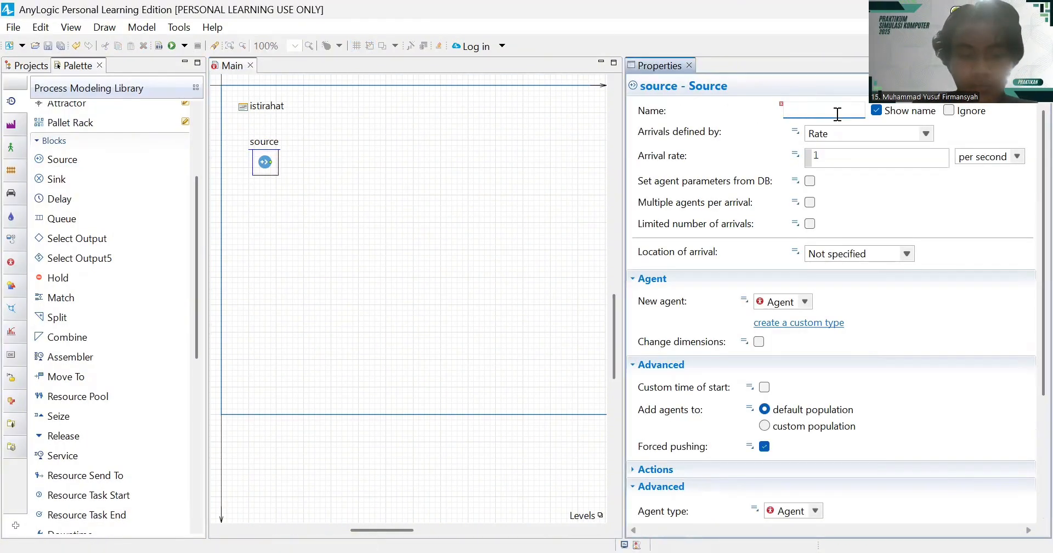
type("Kedatangan")
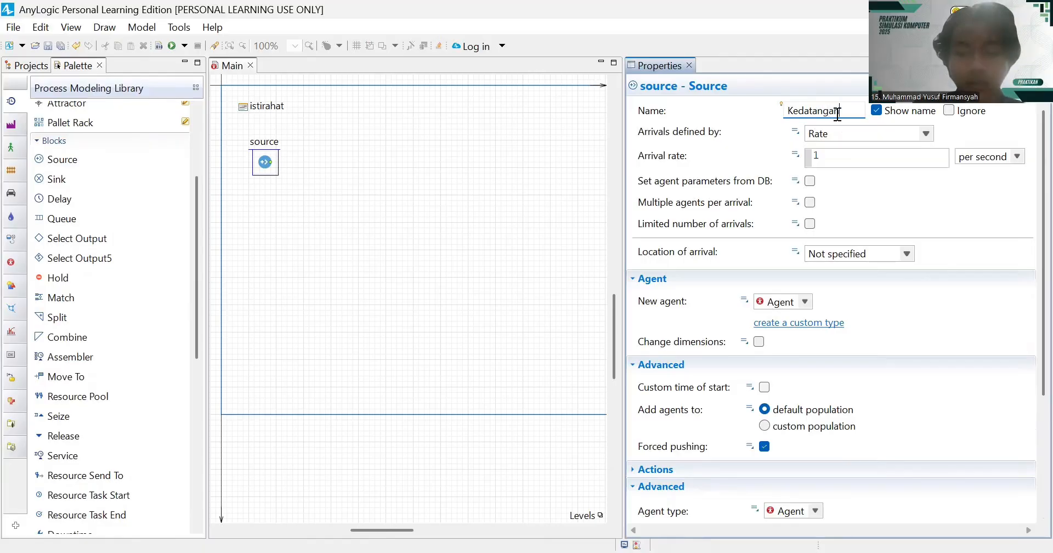
type("_Ba")
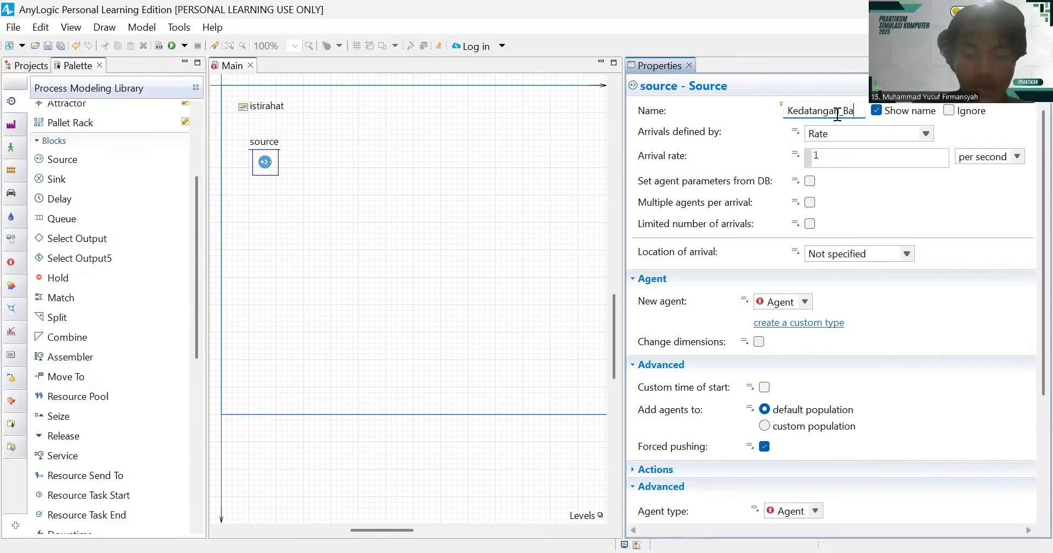
type("han_Baku")
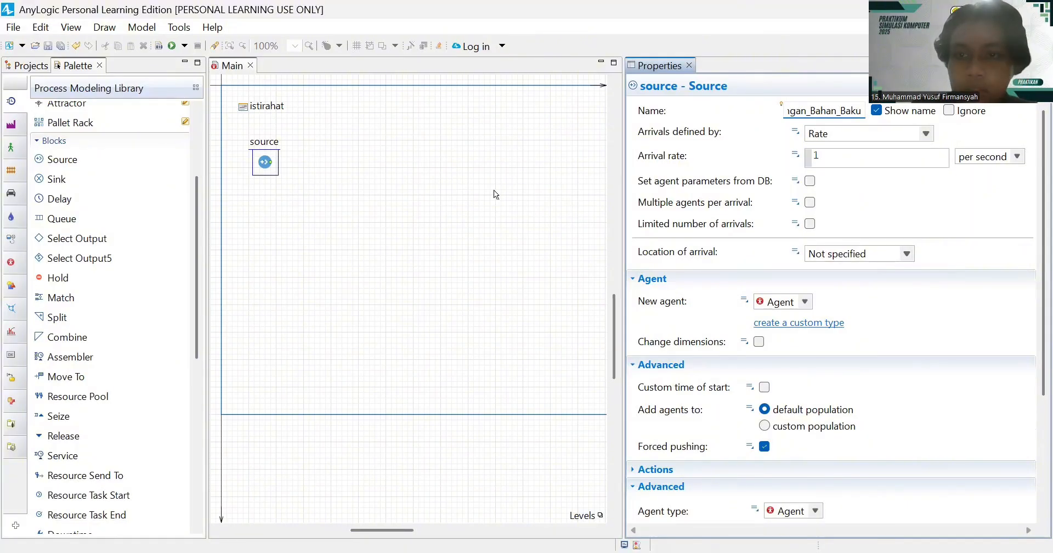
left_click(345, 196)
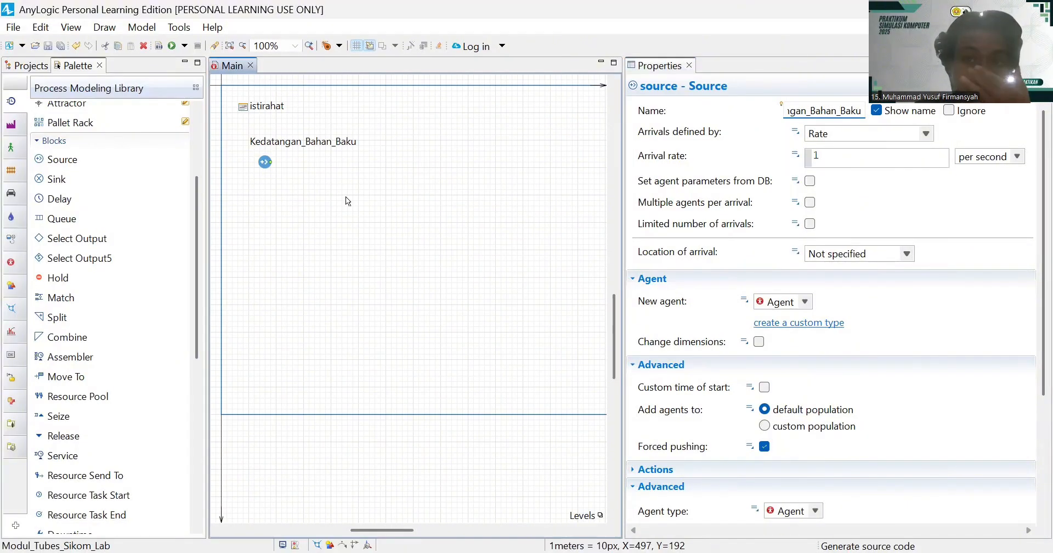
- Move the Kedatangan_Bahan_Baku label so that it sits centred above its source block
left_click(265, 162)
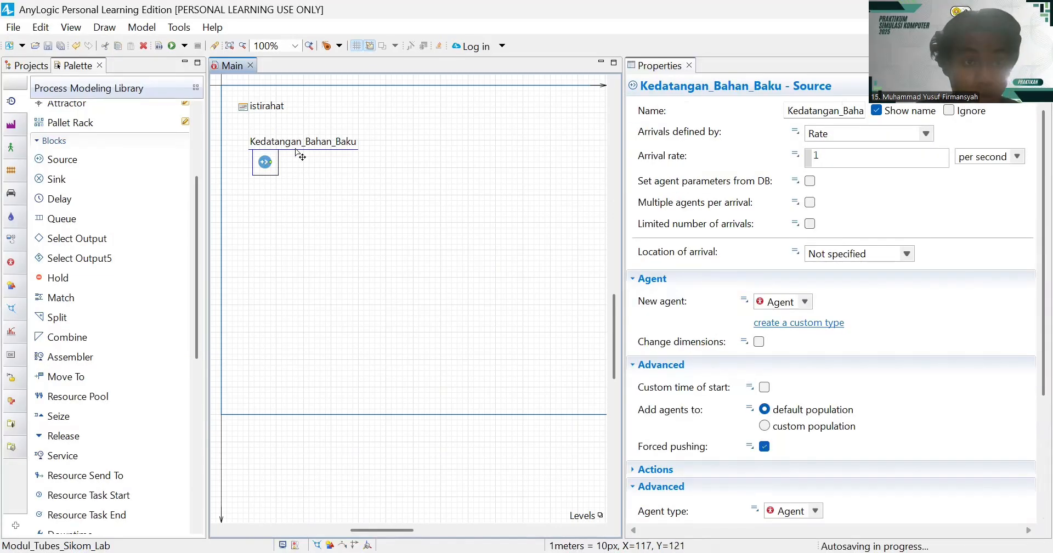
left_click_drag(303, 149, 279, 146)
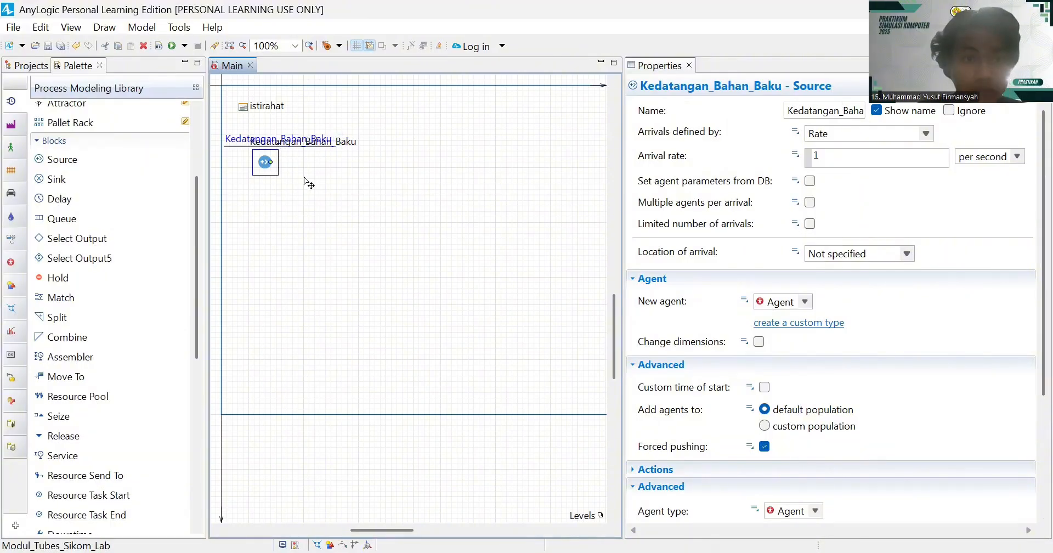
left_click_drag(304, 177, 305, 177)
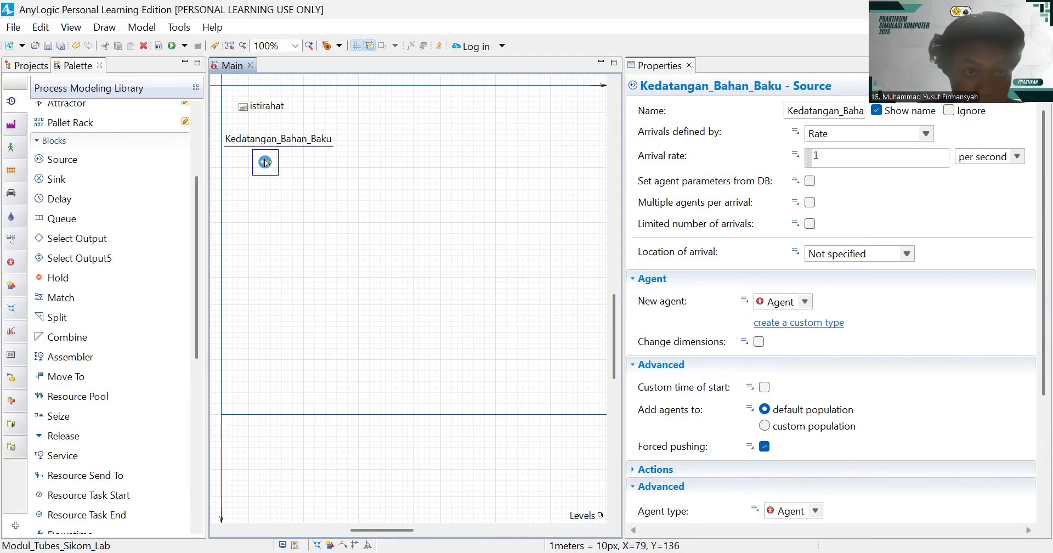
- Shift the Kedatangan_Bahan_Baku source block slightly right and place a Select Output5 block beside it, connected to the source's output
left_click_drag(266, 163, 274, 161)
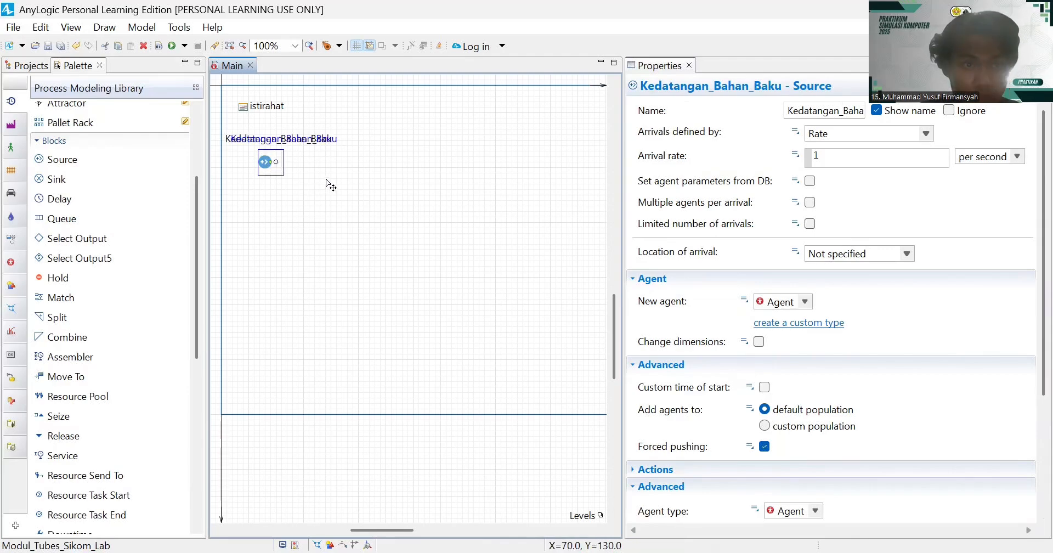
left_click(325, 179)
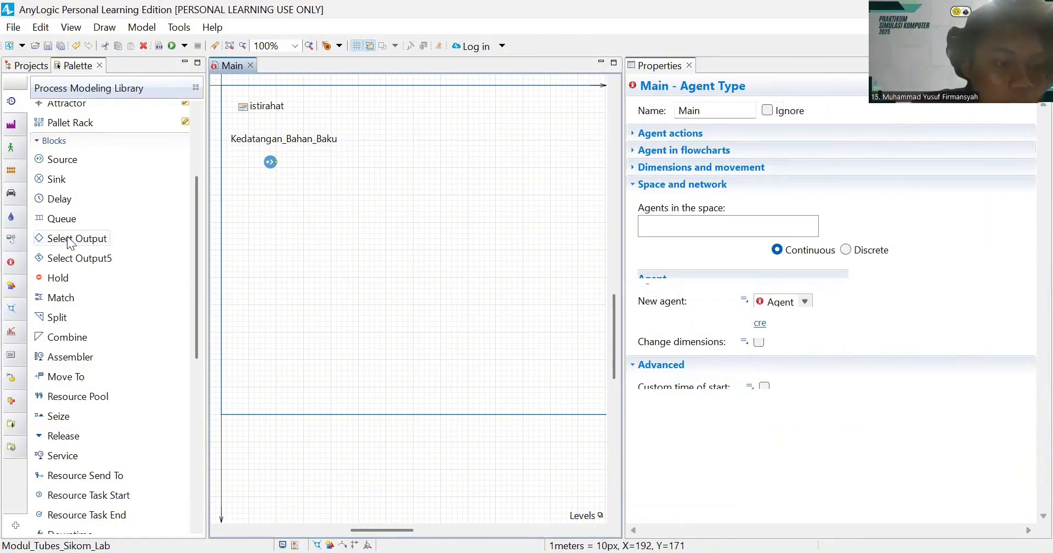
mouse_move(68, 240)
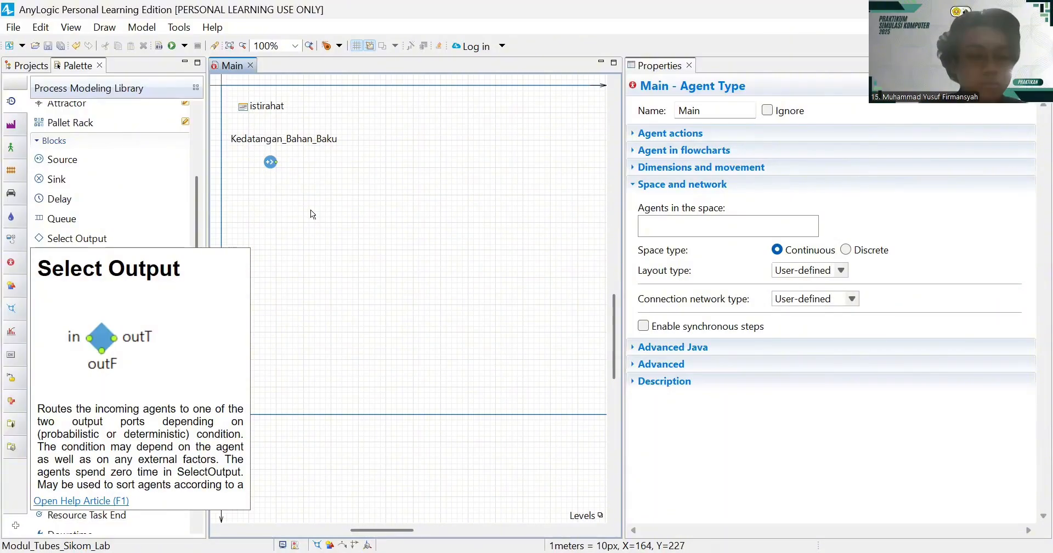
left_click_drag(91, 252, 320, 183)
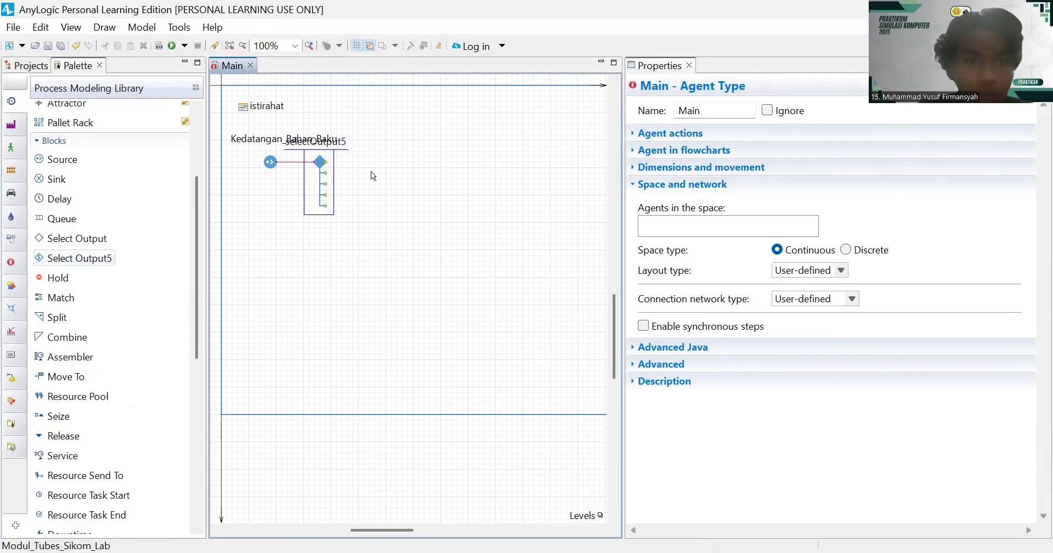
scroll(371, 171, "up", 2)
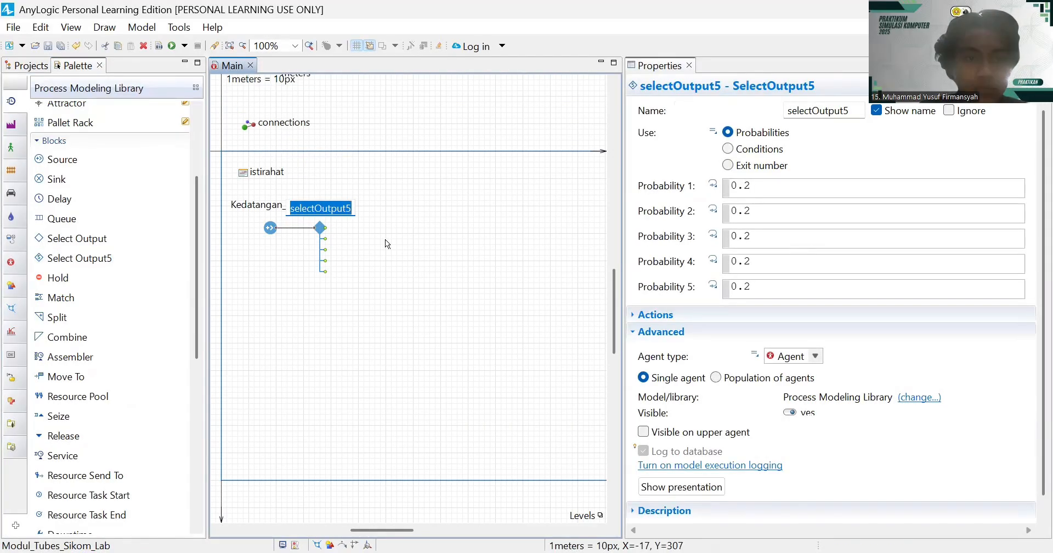
key("Return")
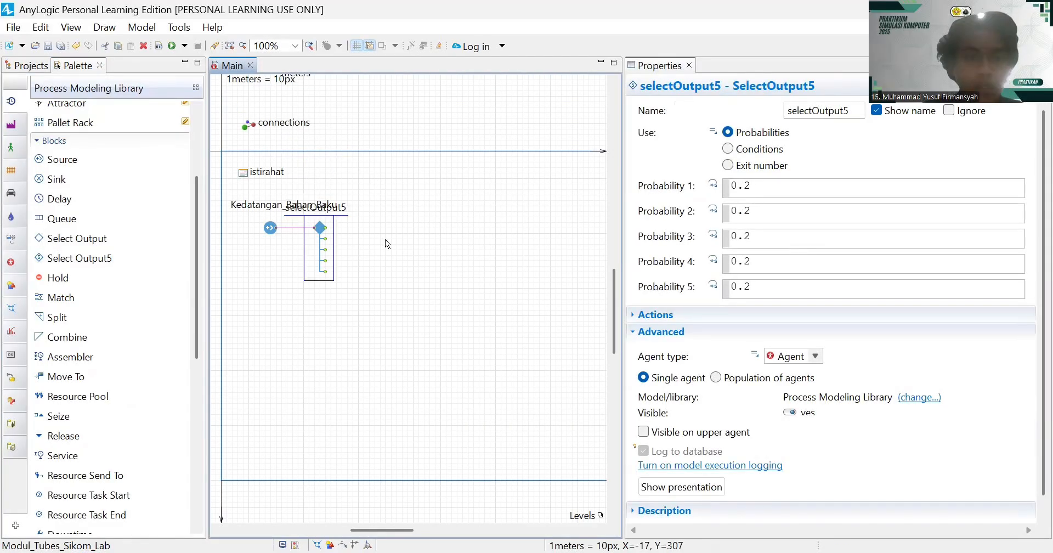
- Hide the name label of the Select Output5 block on the Main diagram
left_click(876, 109)
left_click(876, 110)
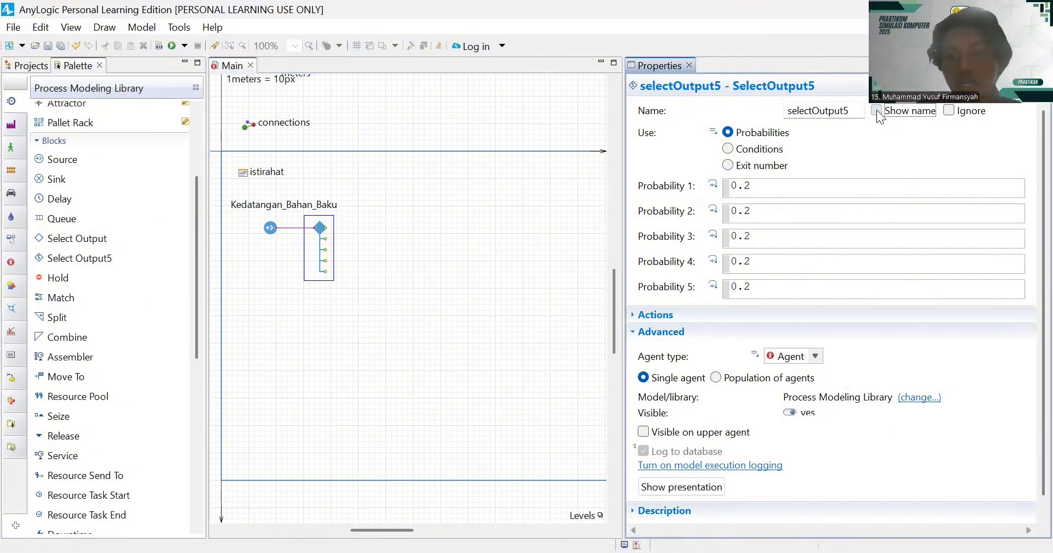
left_click(875, 111)
left_click(875, 111)
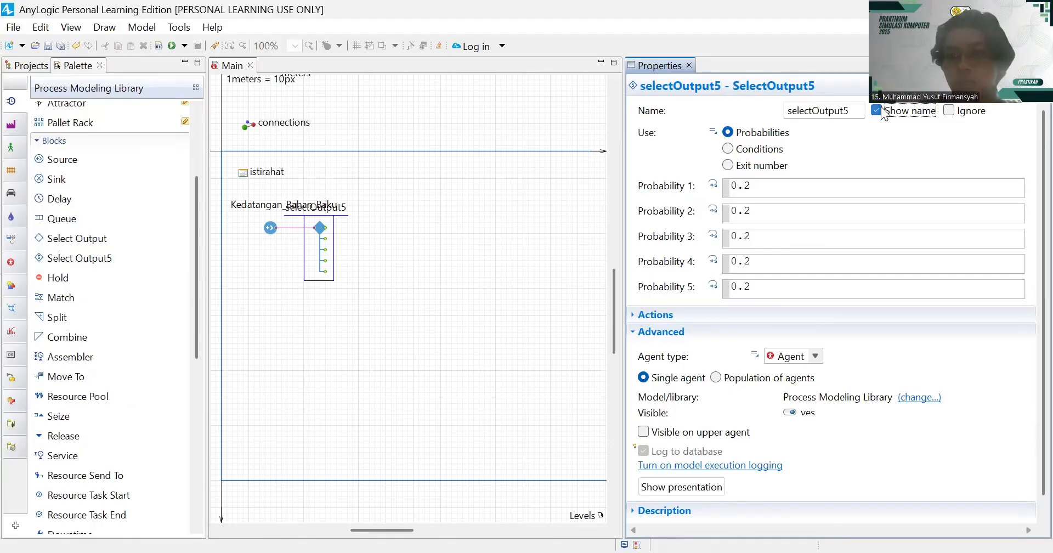
left_click(520, 228)
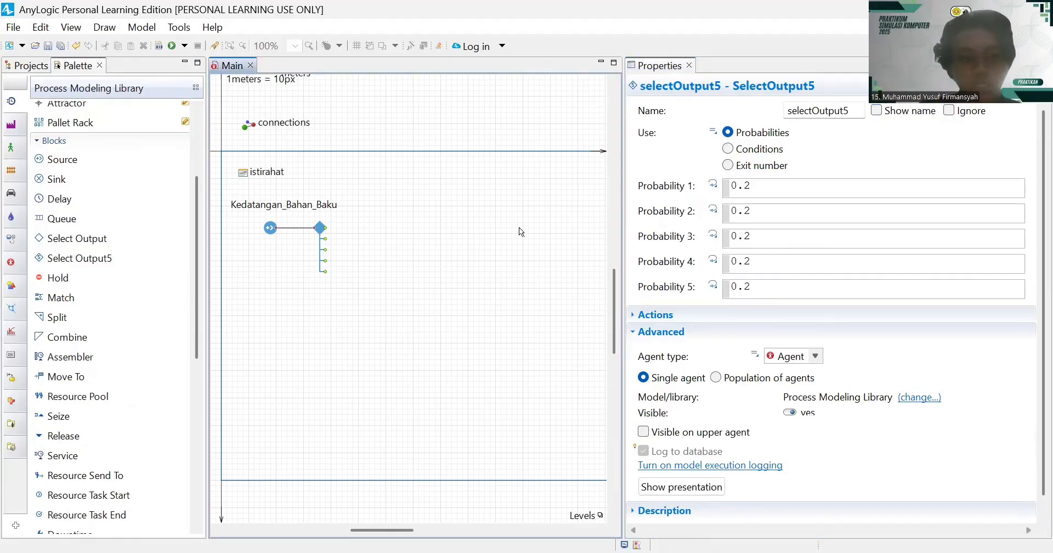
left_click(312, 232)
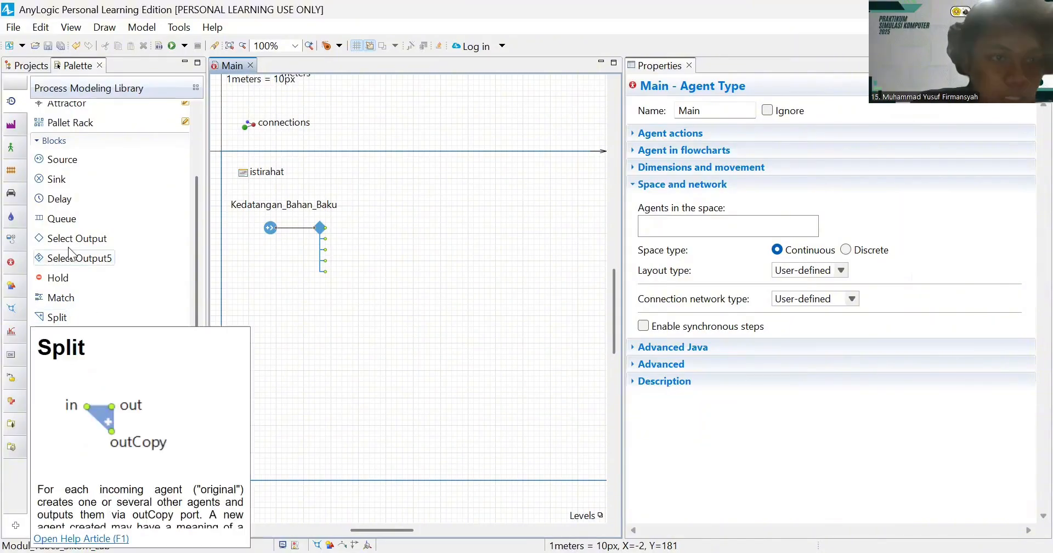
- Place two Queue blocks one above the other to the right of the Select Output5 block
mouse_move(73, 212)
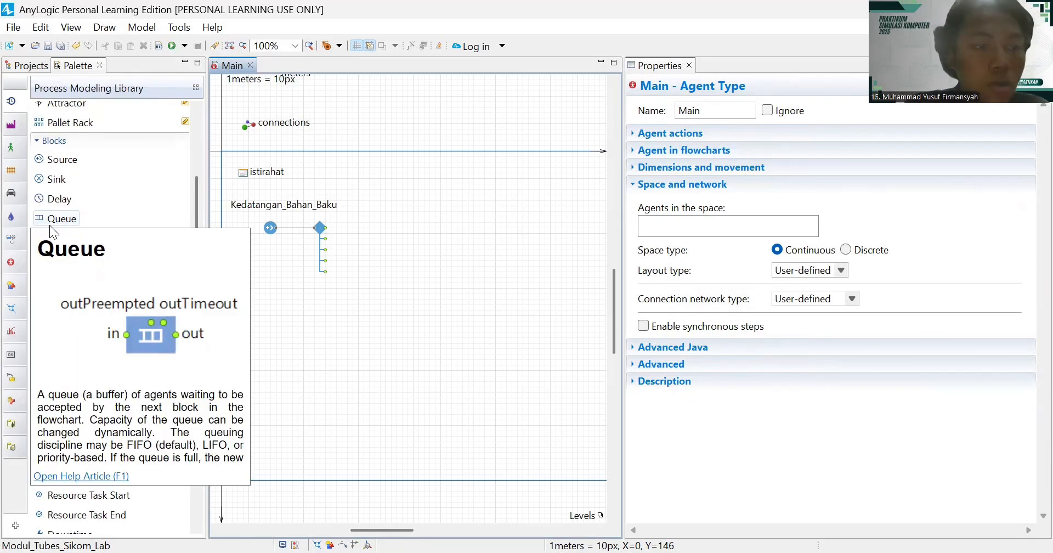
left_click_drag(50, 226, 383, 230)
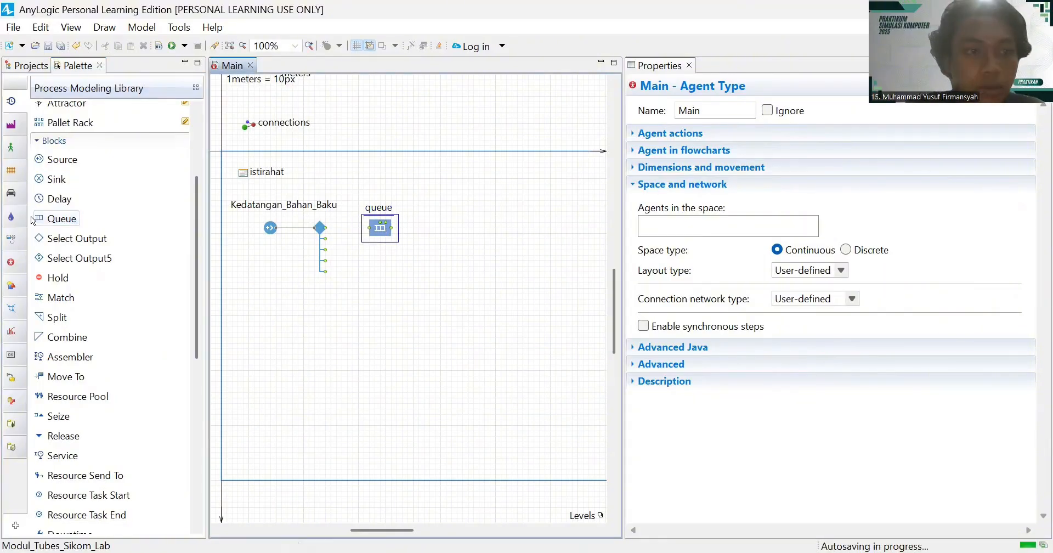
mouse_move(42, 219)
left_mouse_down()
mouse_move(190, 236)
mouse_move(297, 264)
left_mouse_up()
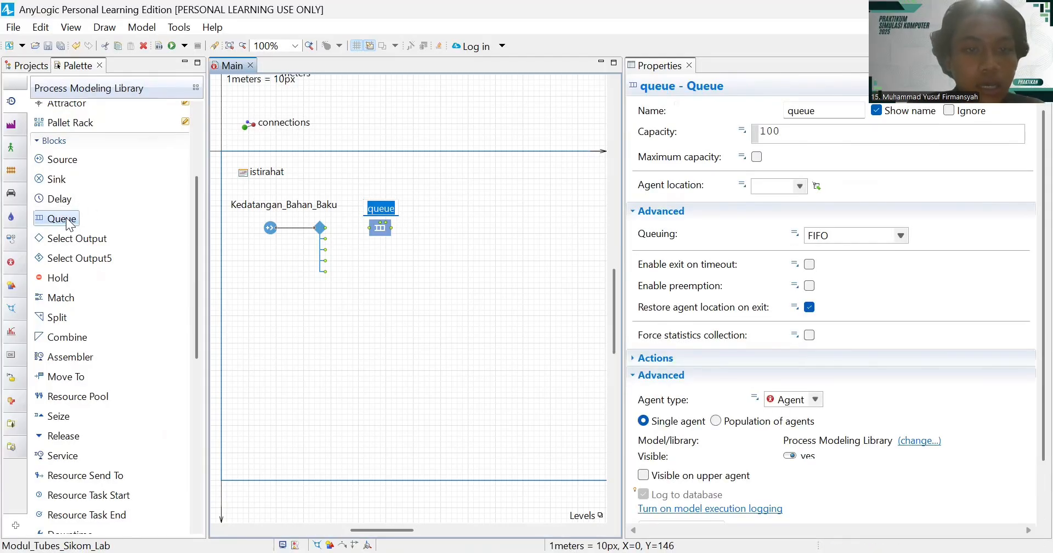
mouse_move(68, 220)
left_mouse_down()
mouse_move(392, 285)
mouse_move(382, 278)
left_mouse_up()
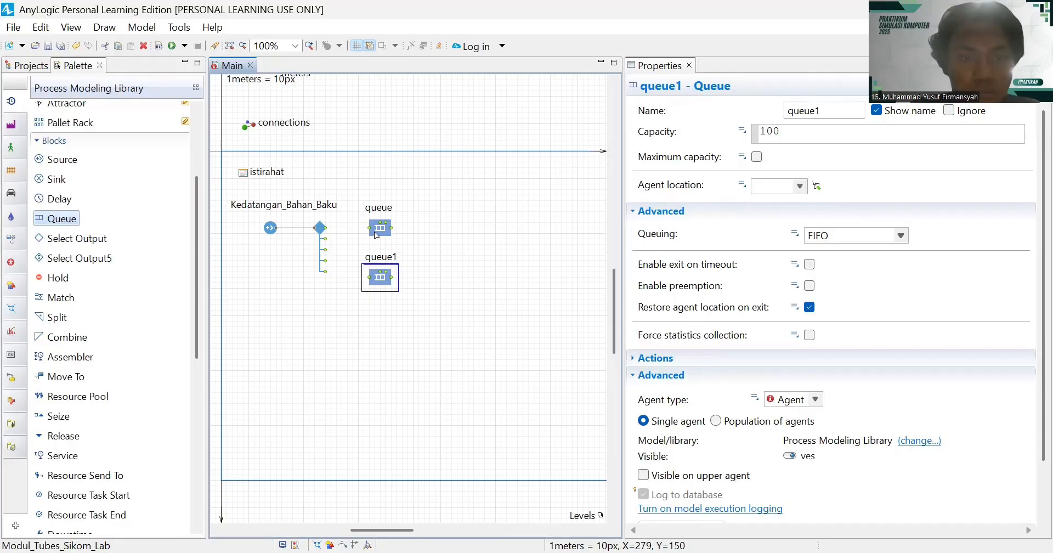
- Shift both queues further right and add a third Queue block aligned beneath them
left_click_drag(374, 232, 399, 234)
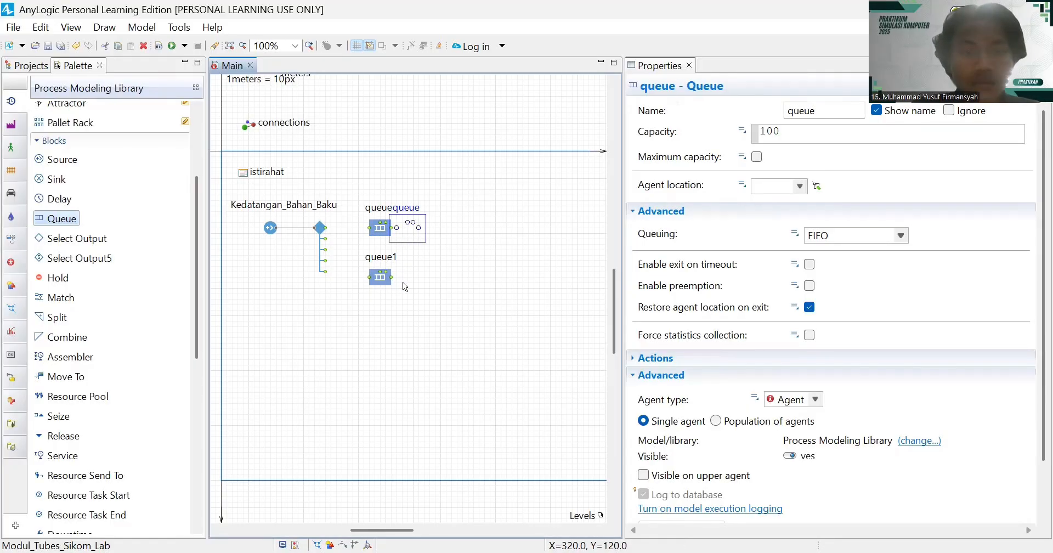
left_click_drag(375, 281, 402, 282)
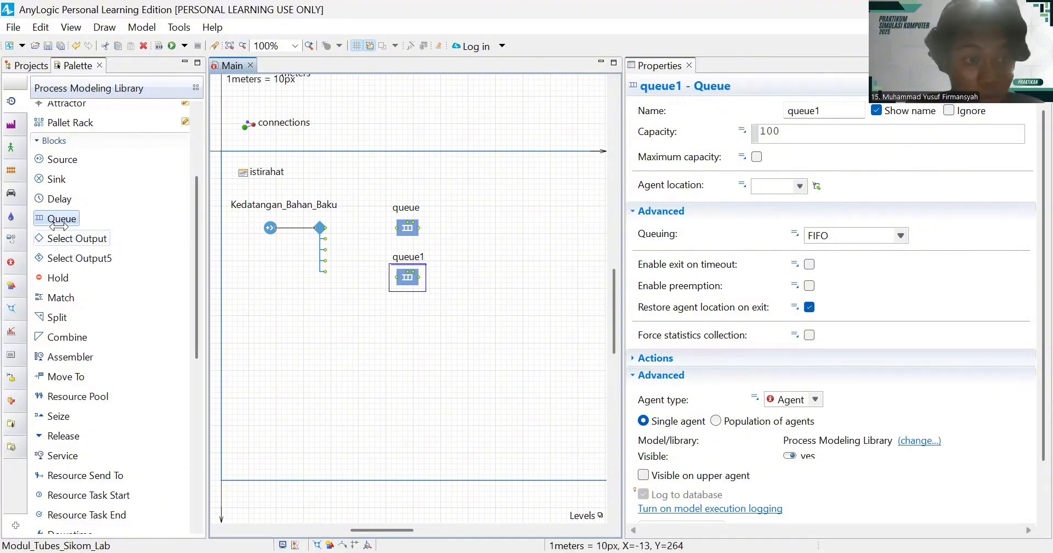
left_click_drag(59, 218, 289, 274)
left_click_drag(378, 318, 412, 328)
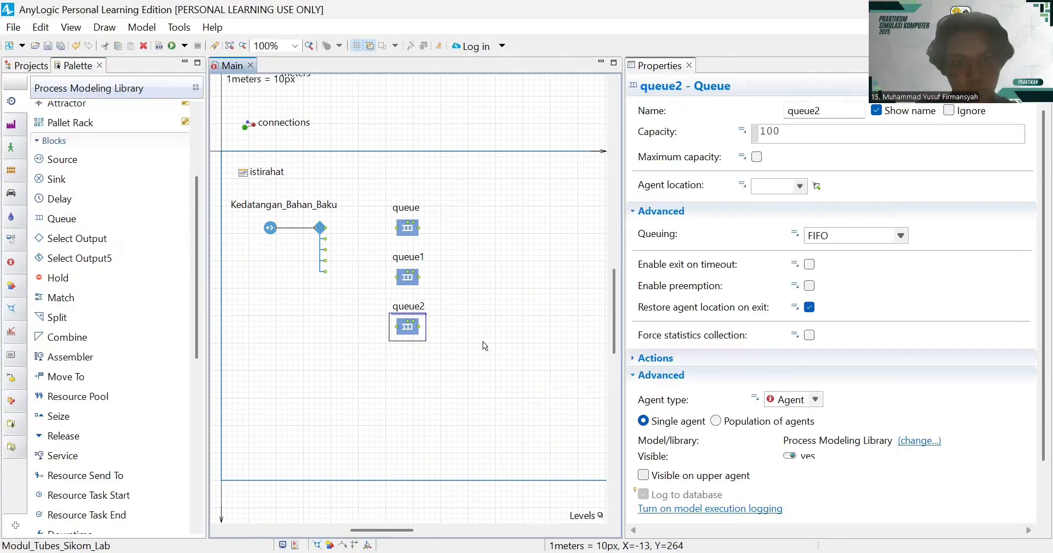
- Rename the three queues from top to bottom as Keju, Coklat and Red_Velvet
left_click(331, 233)
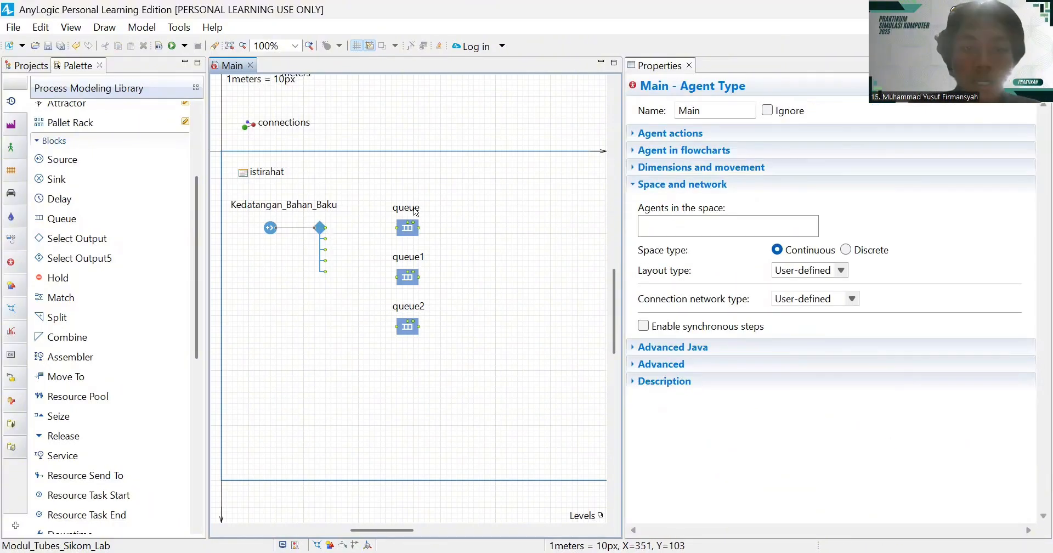
left_click(412, 224)
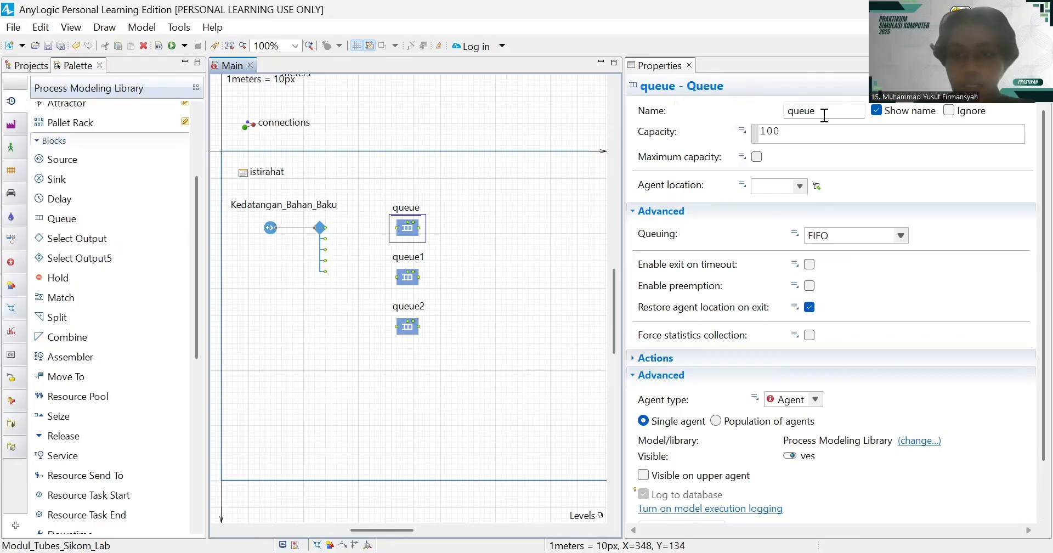
left_click(824, 114)
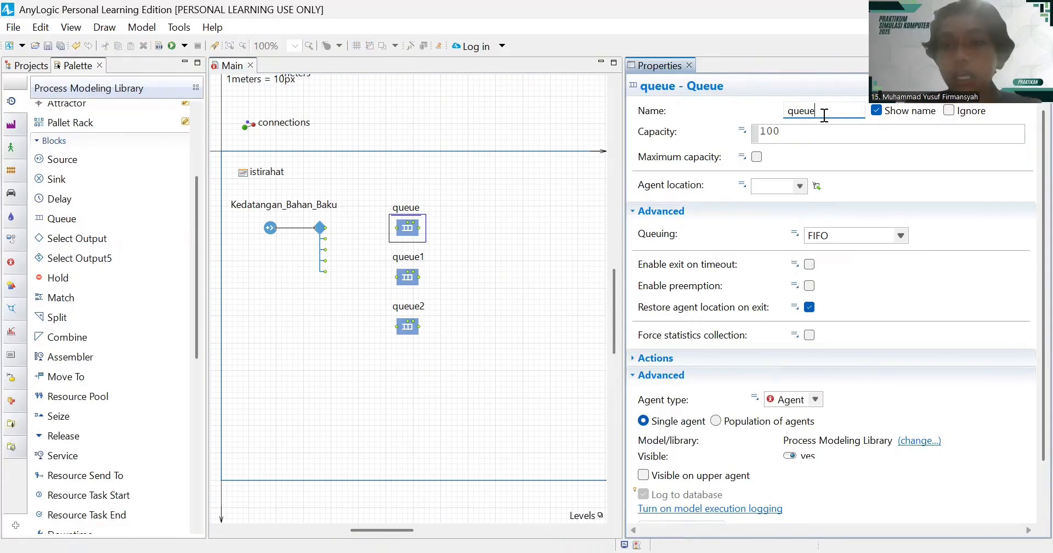
key("BackSpace")
key("BackSpace")
key("BackSpace")
key("BackSpace")
key("BackSpace")
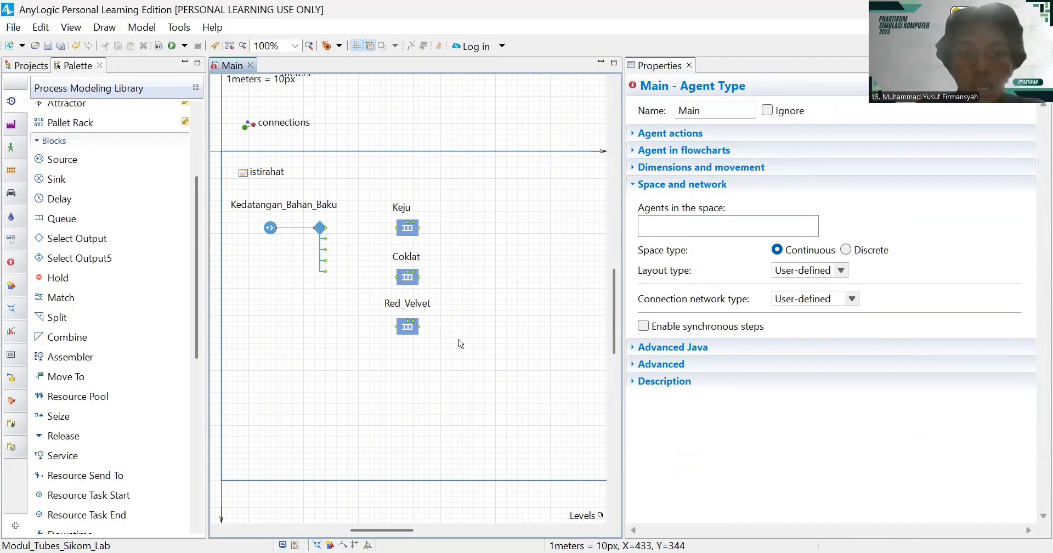
left_click(326, 231)
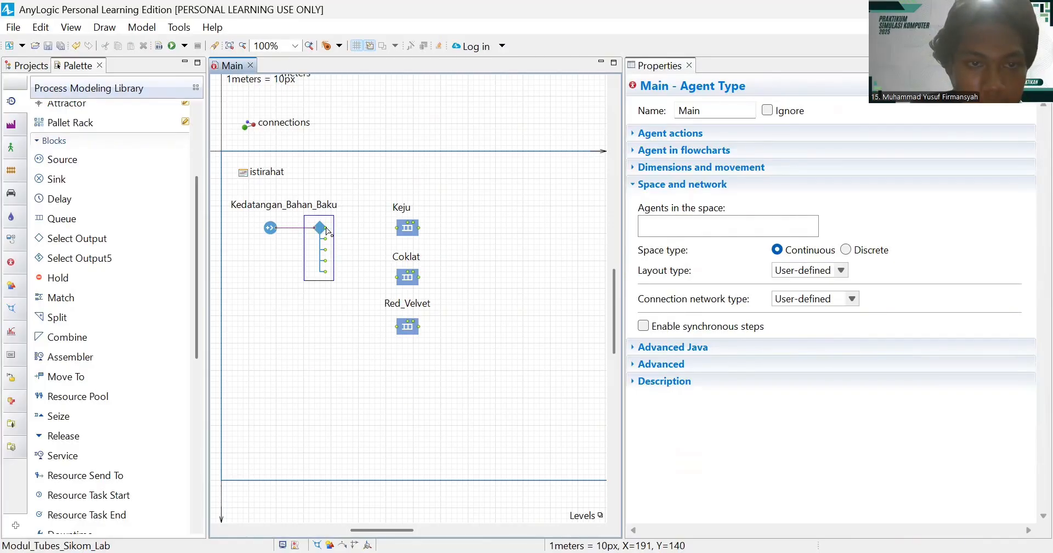
left_click_drag(327, 227, 397, 228)
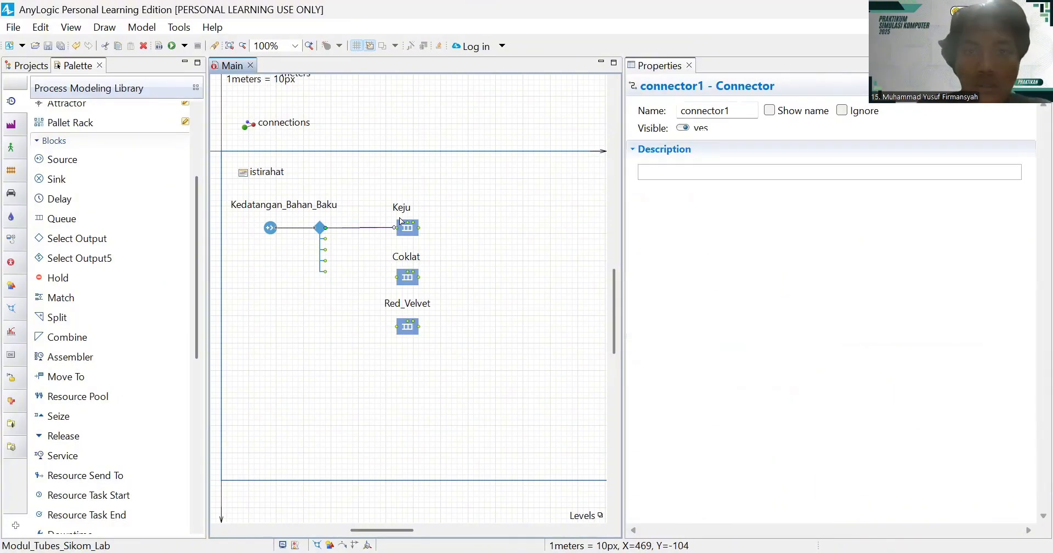
key("Delete")
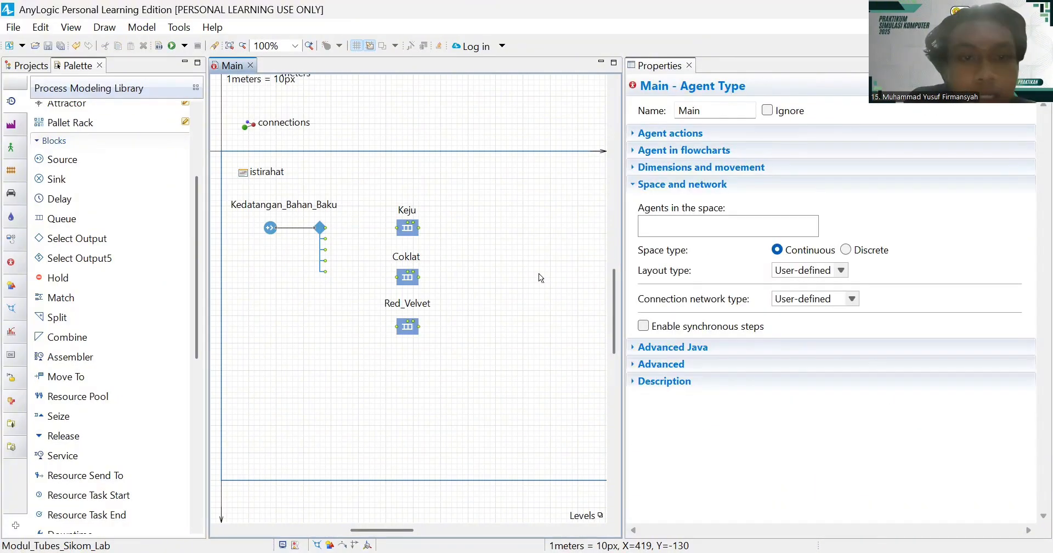
- Connect the first output port of the Select Output5 block to the input of the Keju queue
left_click(327, 231)
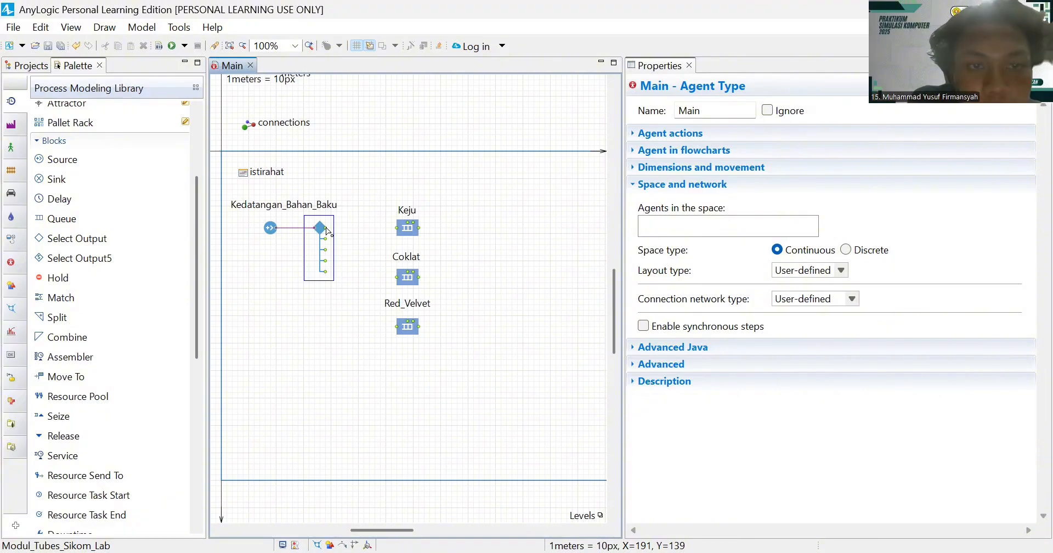
left_click_drag(326, 228, 398, 230)
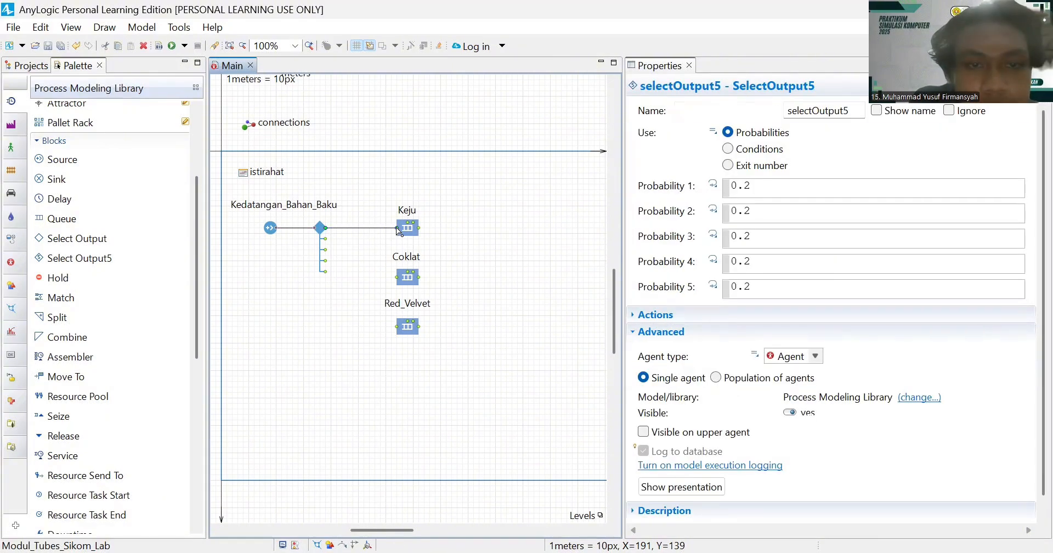
left_click(328, 245)
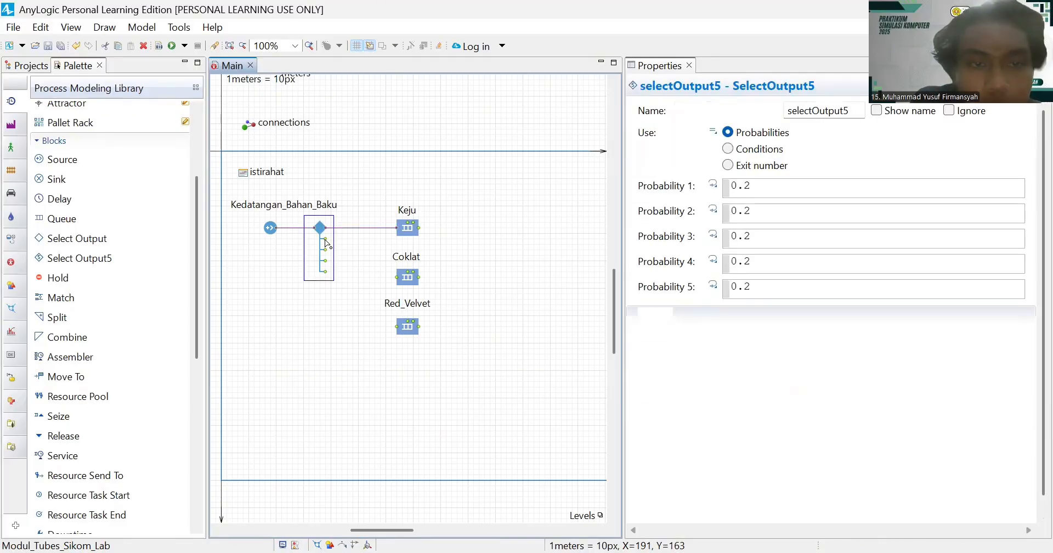
left_click_drag(325, 239, 385, 239)
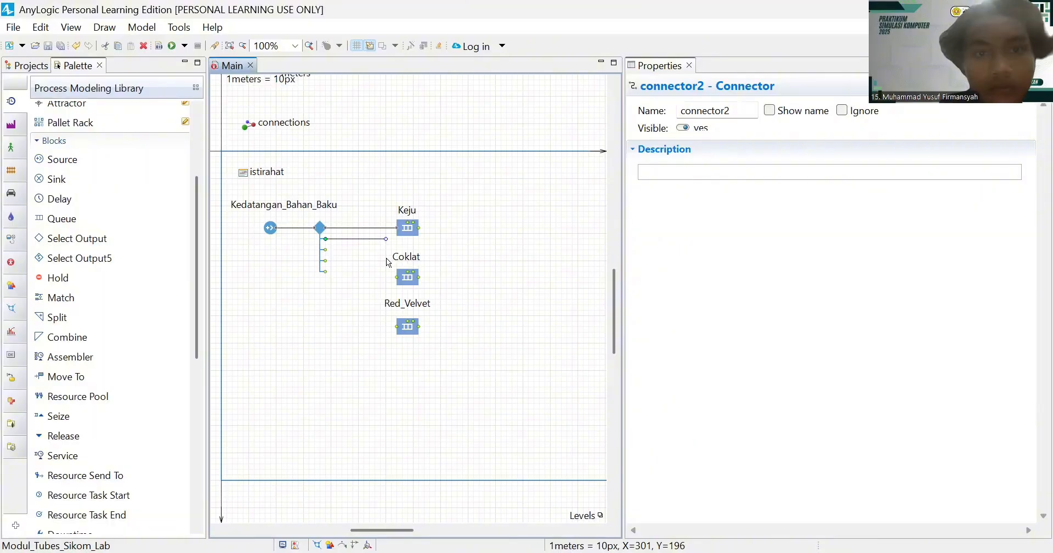
key("Delete")
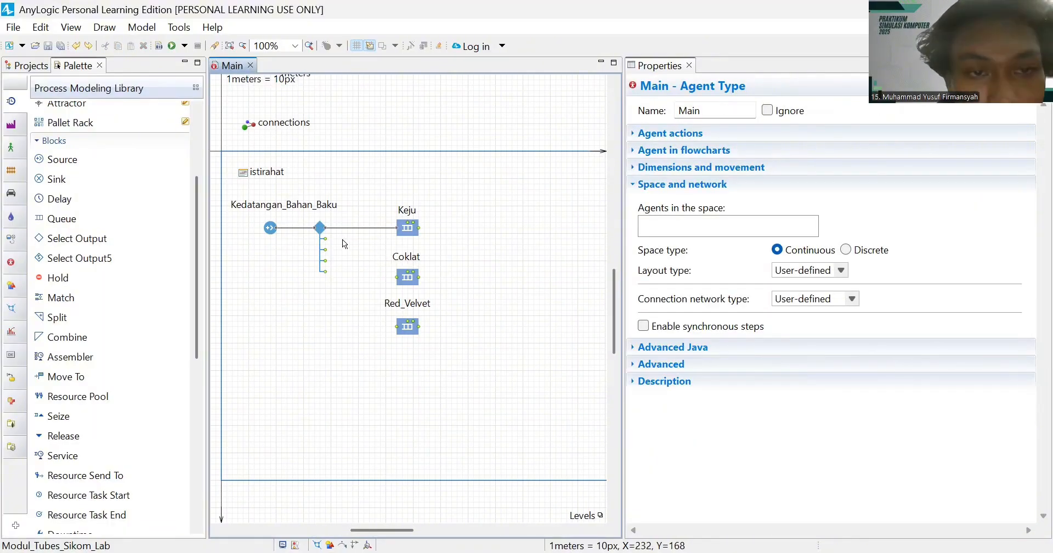
- Connect the second output port of the Select Output5 block to the Coklat queue's input with a right-angled connector
left_click(326, 239)
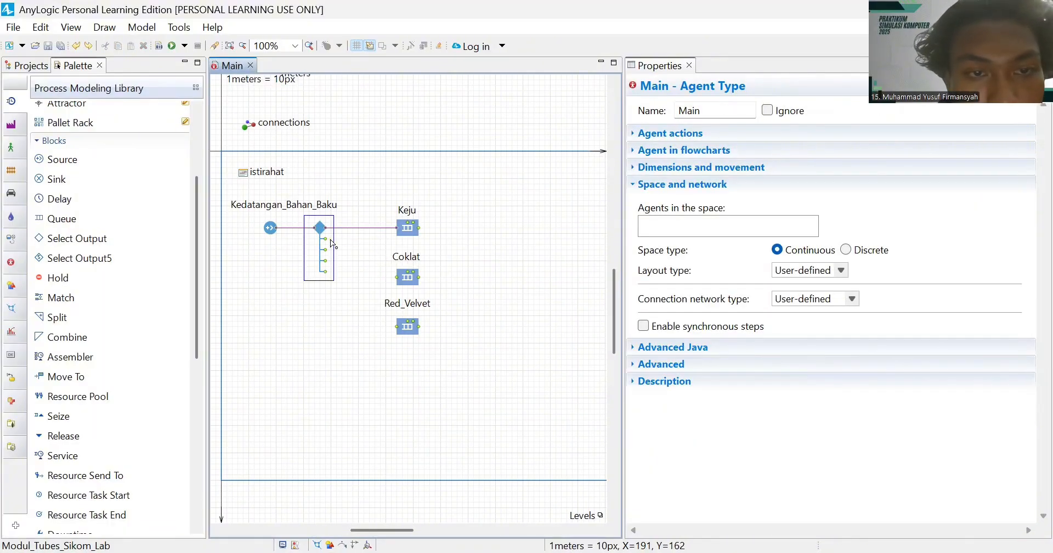
left_click(329, 246)
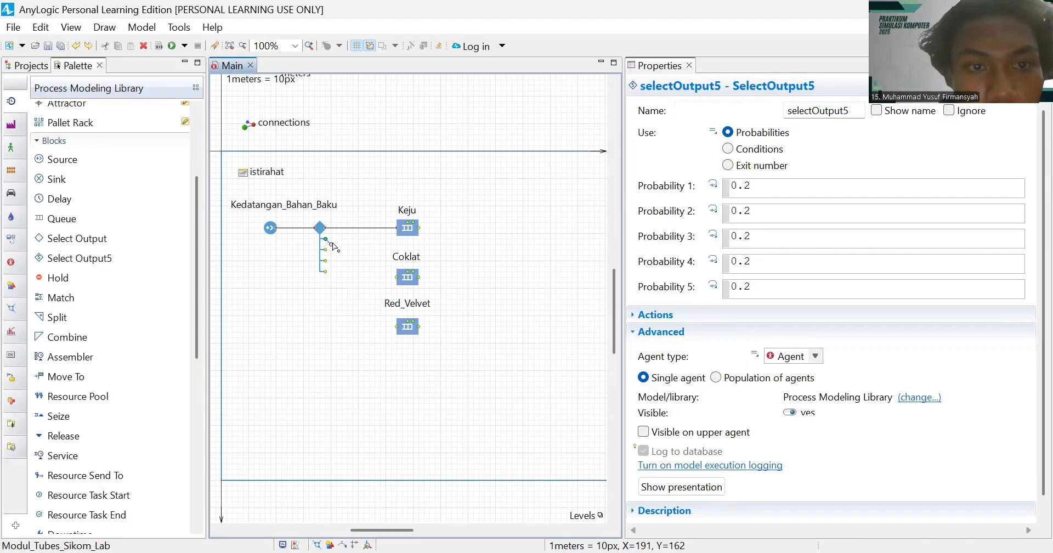
left_click_drag(330, 243, 386, 241)
left_click(385, 239)
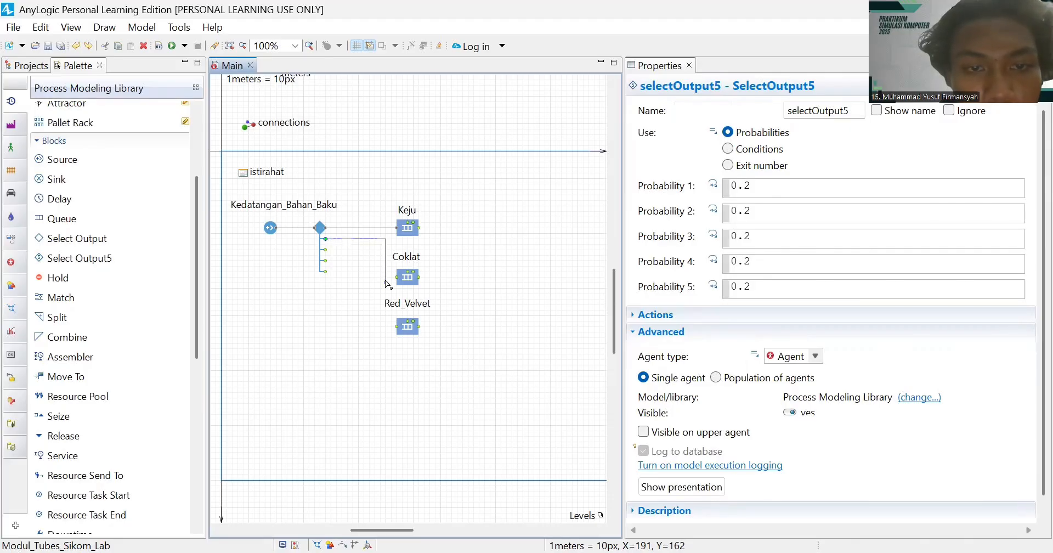
left_click(395, 278)
- Connect the third output port of the Select Output5 block to the Red_Velvet queue's input with a right-angled connector
left_click(327, 254)
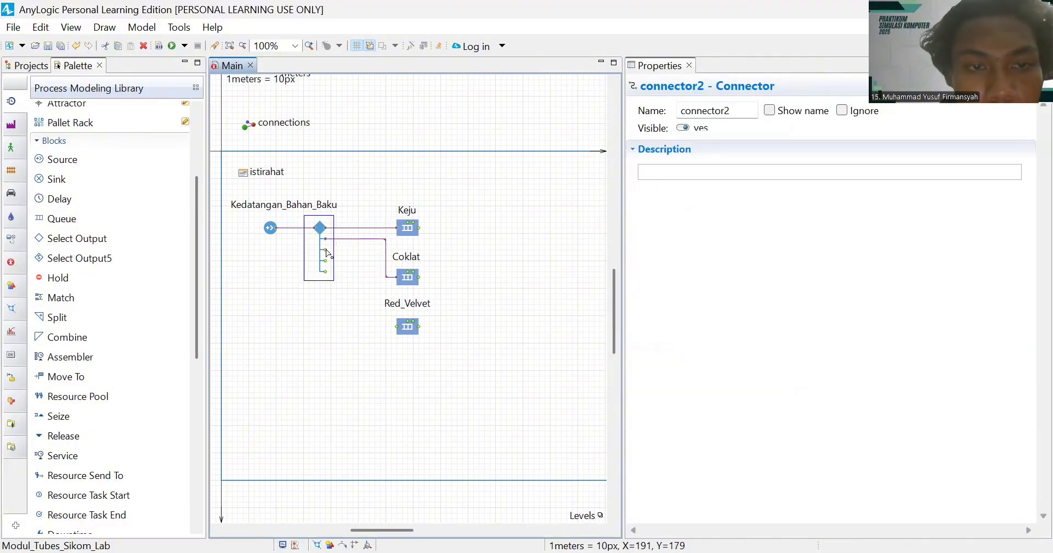
left_click(361, 260)
double_click(325, 250)
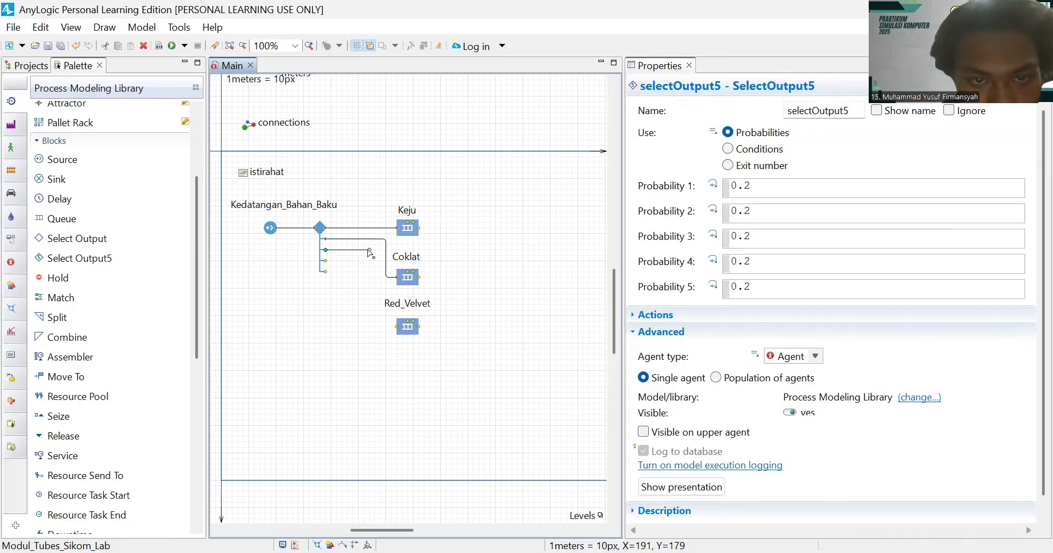
left_click(369, 250)
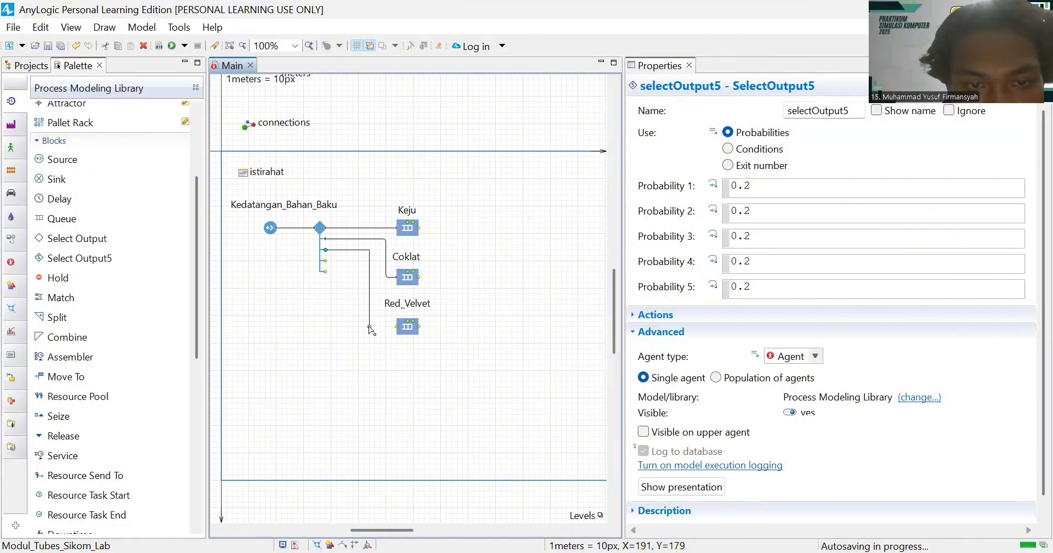
left_click(369, 326)
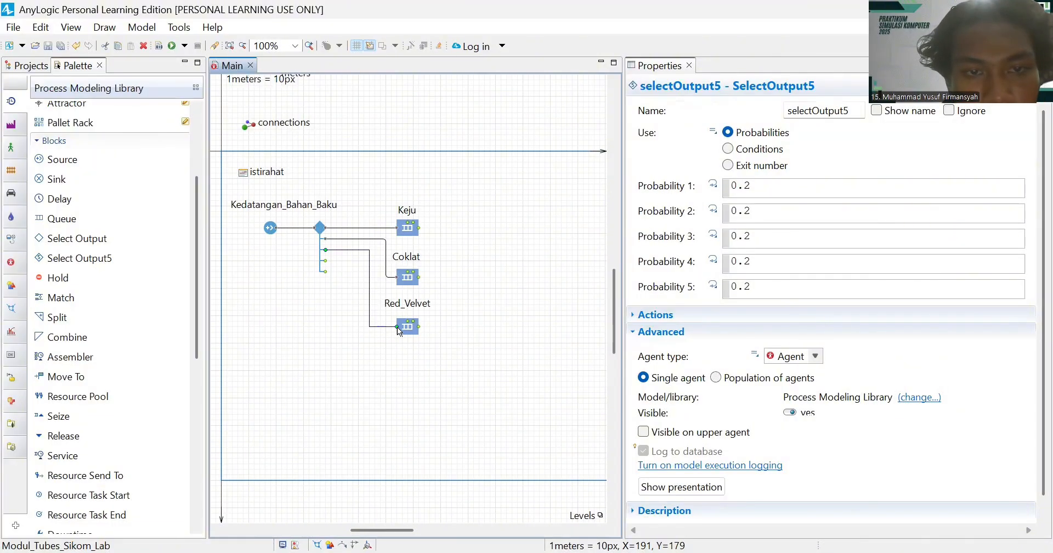
left_click(397, 327)
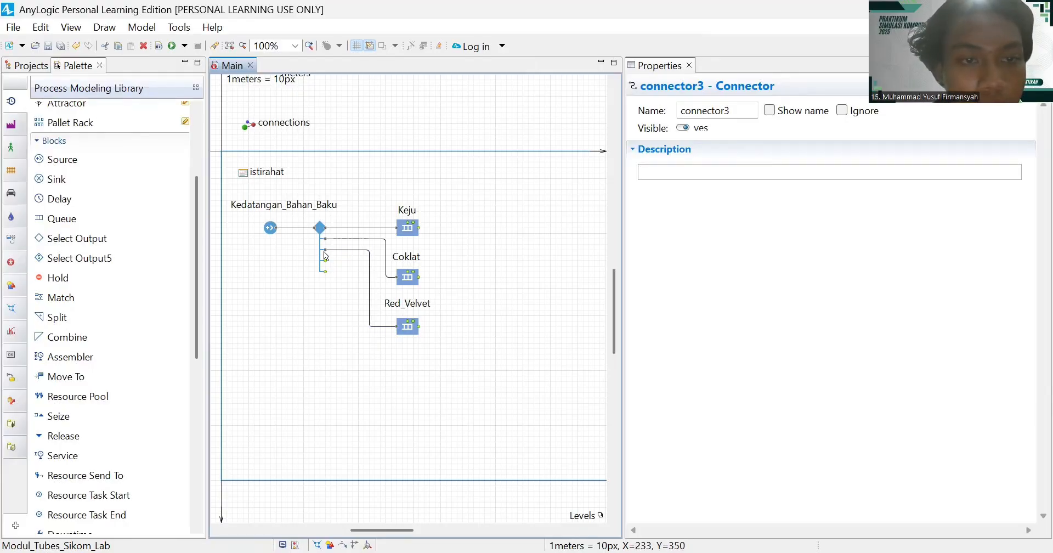
left_click(476, 355)
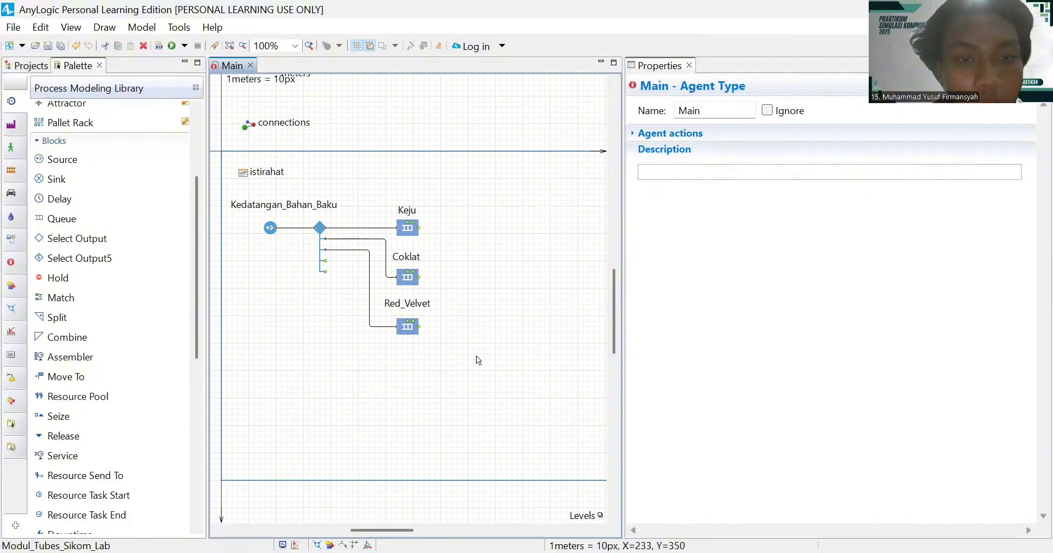
- Add a Time Measure Start block to the flowchart, to the right of the Coklat queue
scroll(465, 332, "right", 2)
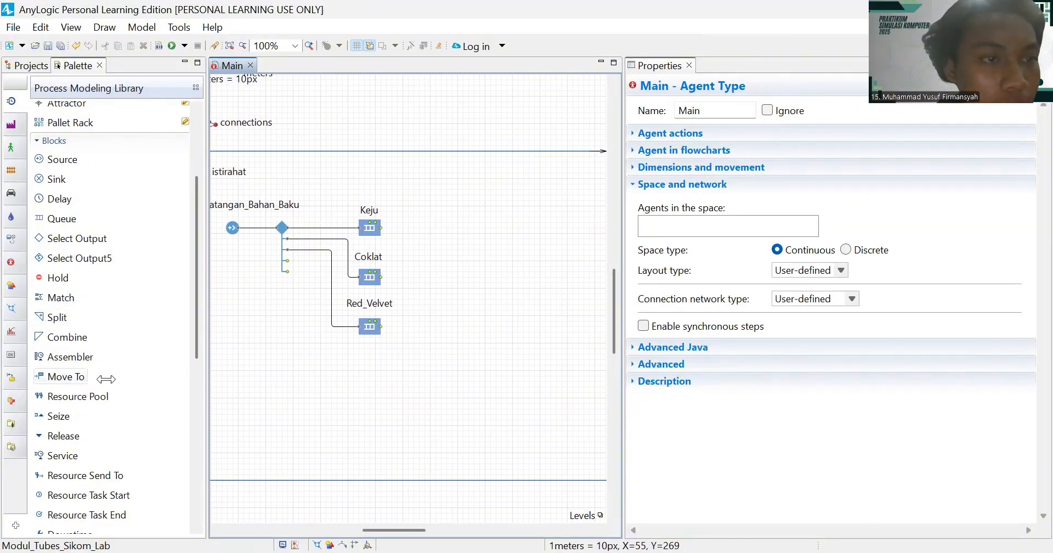
scroll(103, 357, "down", 2)
scroll(104, 357, "up", 5)
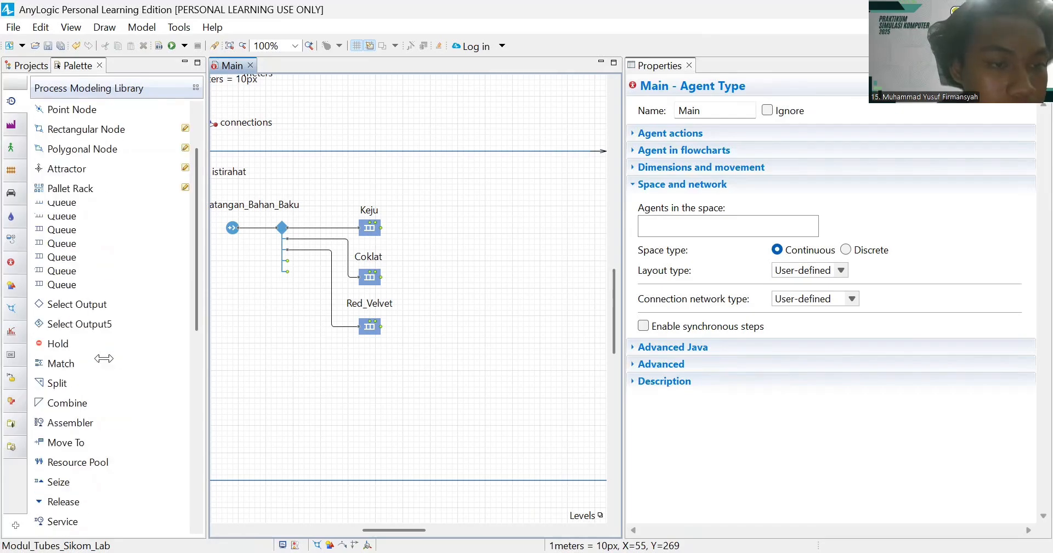
scroll(104, 358, "down", 4)
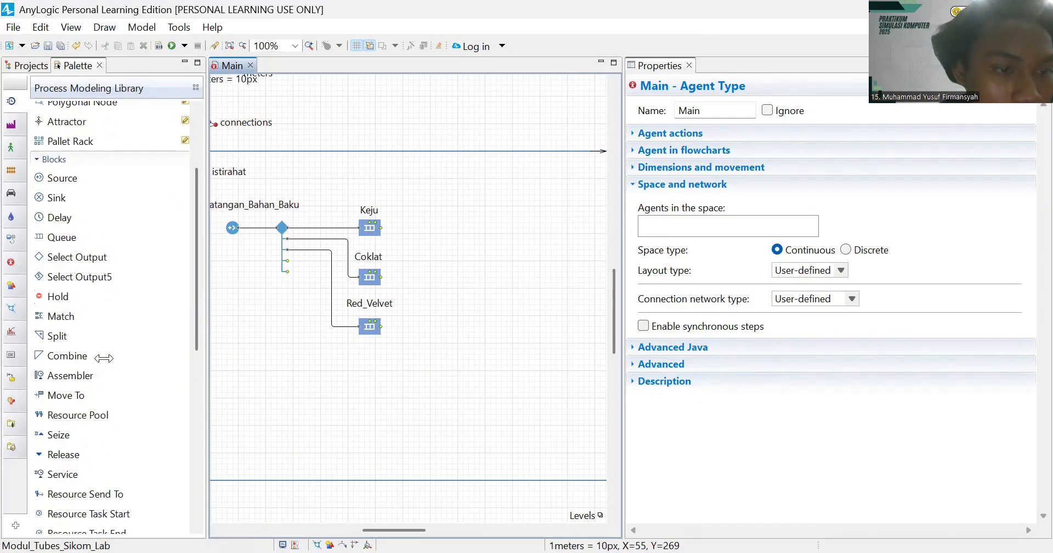
scroll(104, 358, "down", 5)
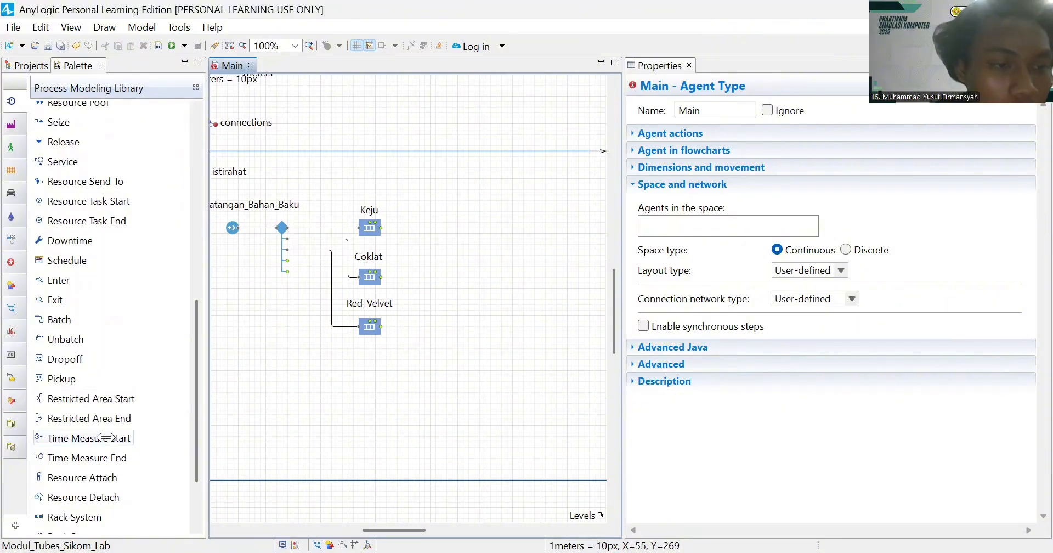
mouse_move(110, 444)
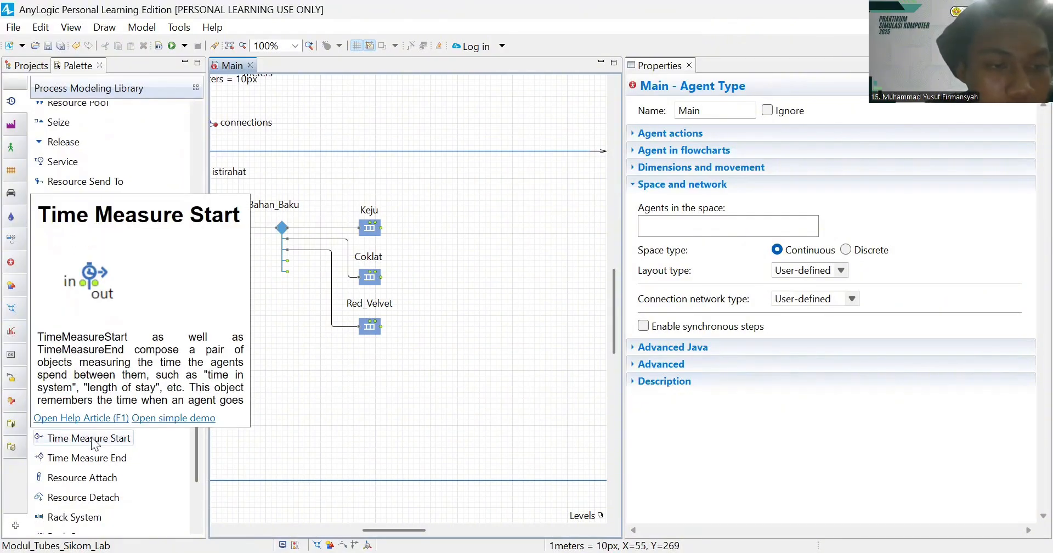
left_click_drag(92, 440, 455, 272)
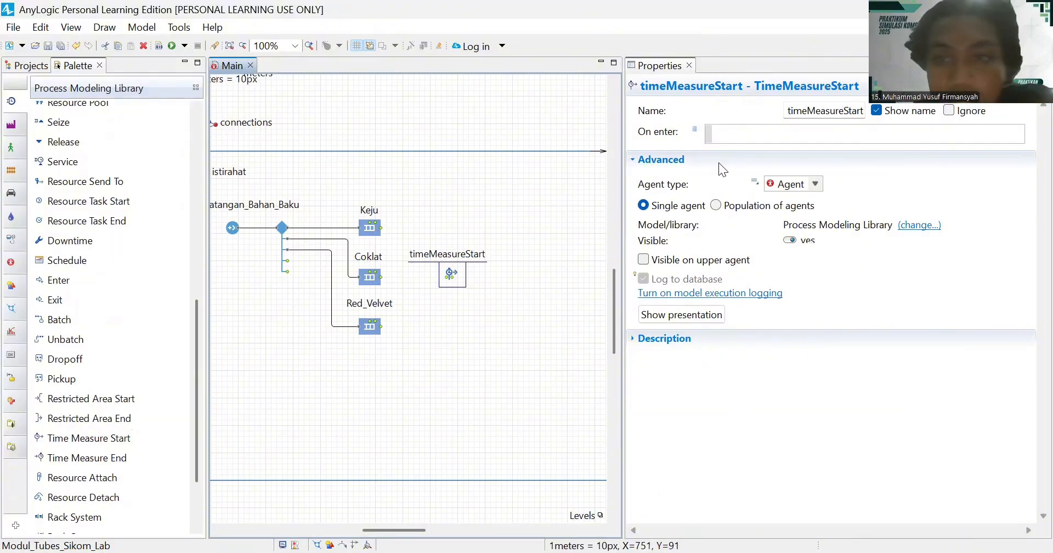
- Rename the Time Measure Start block as Waktu_Mulai
left_click(837, 112)
key("End")
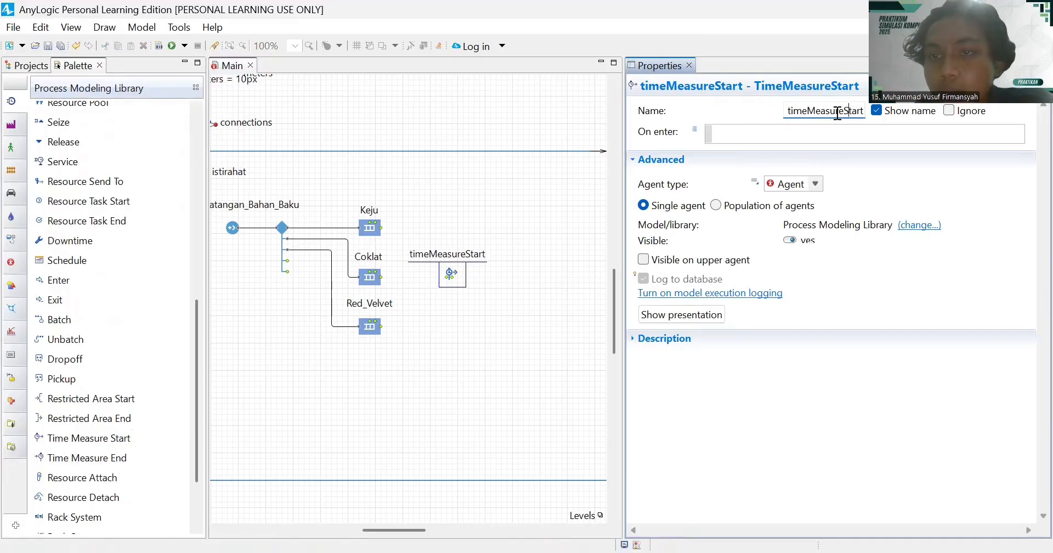
key("BackSpace")
key("BackSpace")
key("BackSpace")
key("BackSpace")
key("BackSpace")
key("BackSpace")
key("BackSpace")
key("BackSpace")
key("BackSpace")
key("BackSpace")
key("BackSpace")
key("BackSpace")
key("BackSpace")
key("BackSpace")
key("BackSpace")
key("BackSpace")
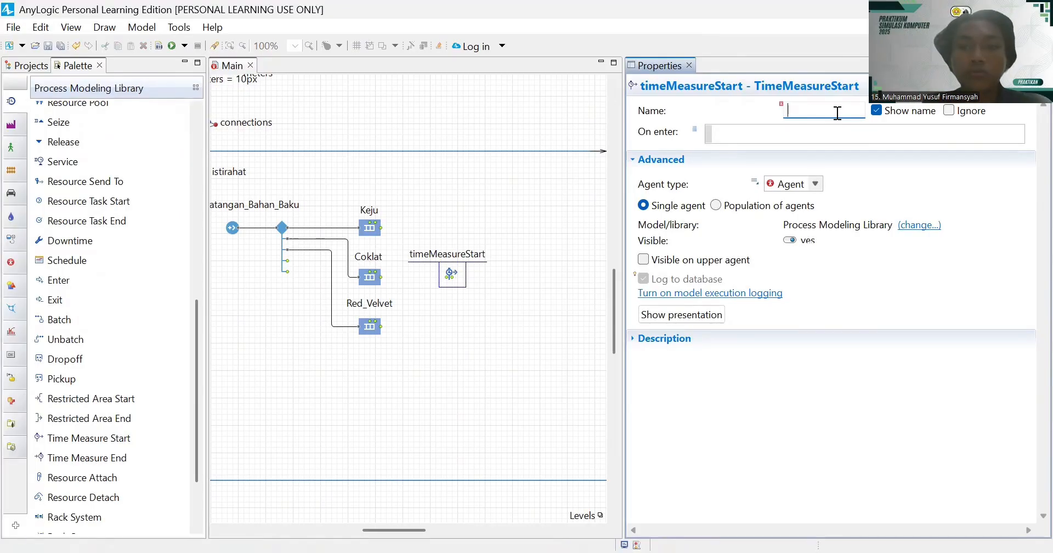
type("Waktu")
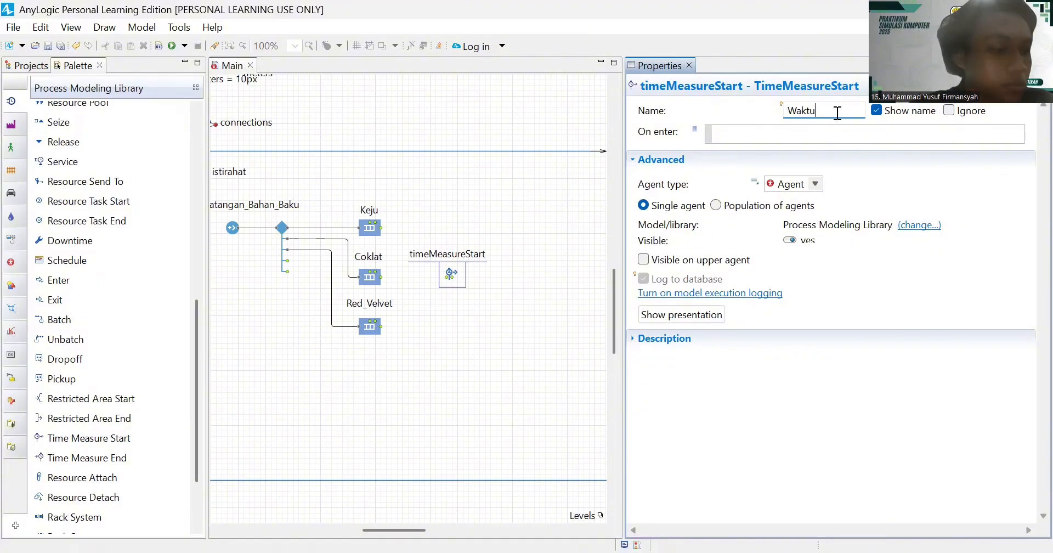
type("_Mulai")
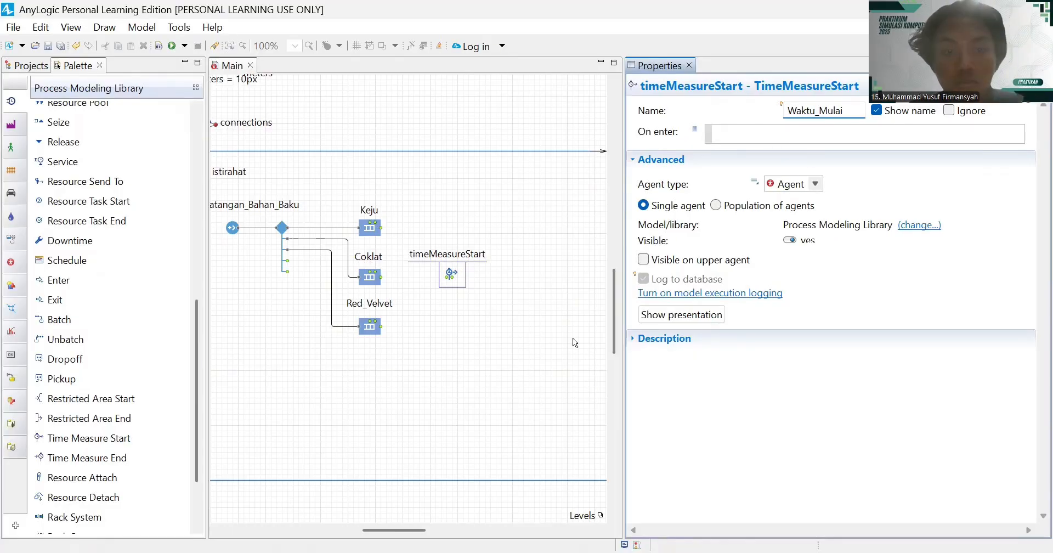
left_click(536, 300)
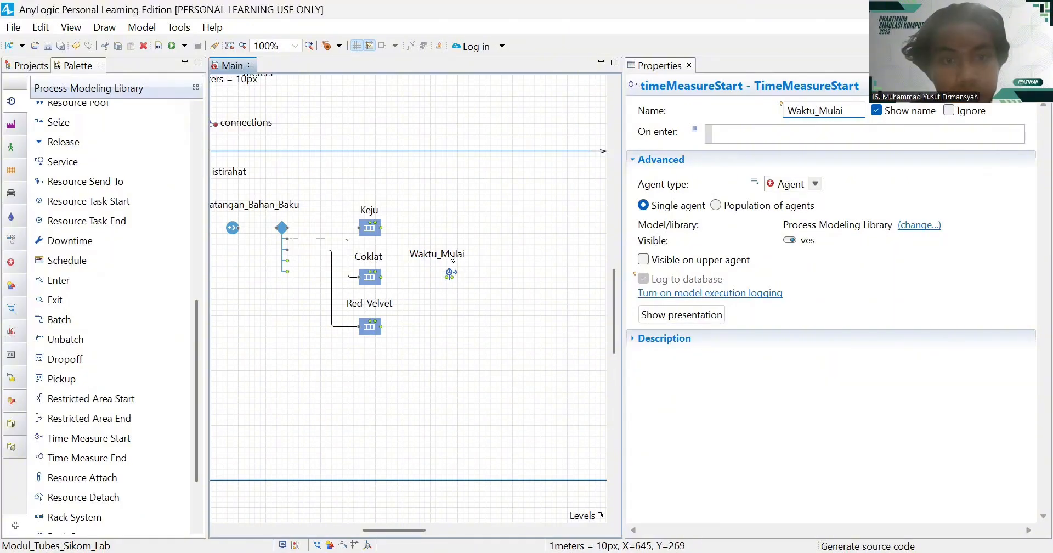
- Shift the Waktu_Mulai label slightly right so it sits centred above its block
left_click(451, 272)
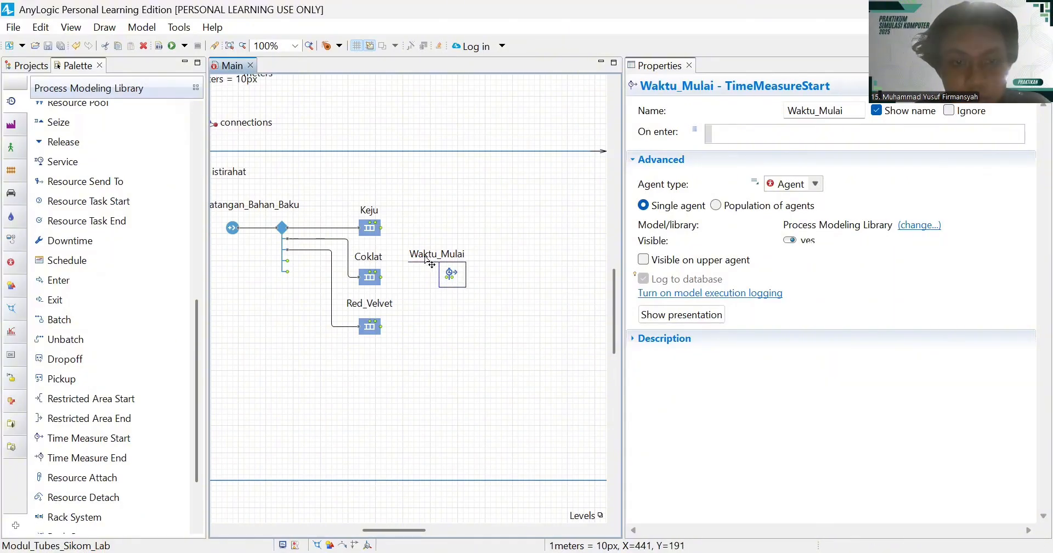
left_click_drag(426, 257, 442, 253)
left_click(483, 299)
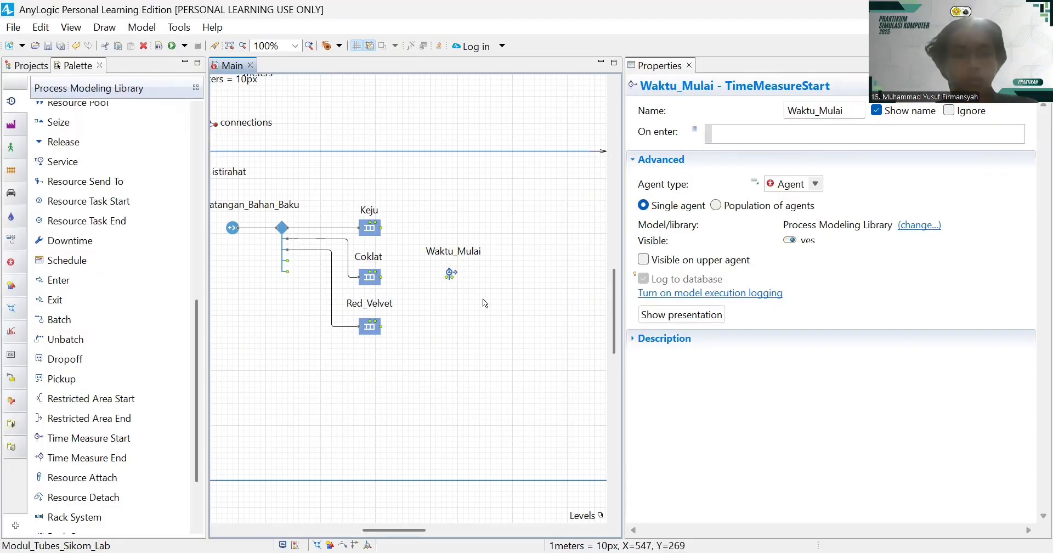
- Connect the outputs of the Keju and Coklat queues to the input of the Waktu_Mulai block
left_click(383, 229)
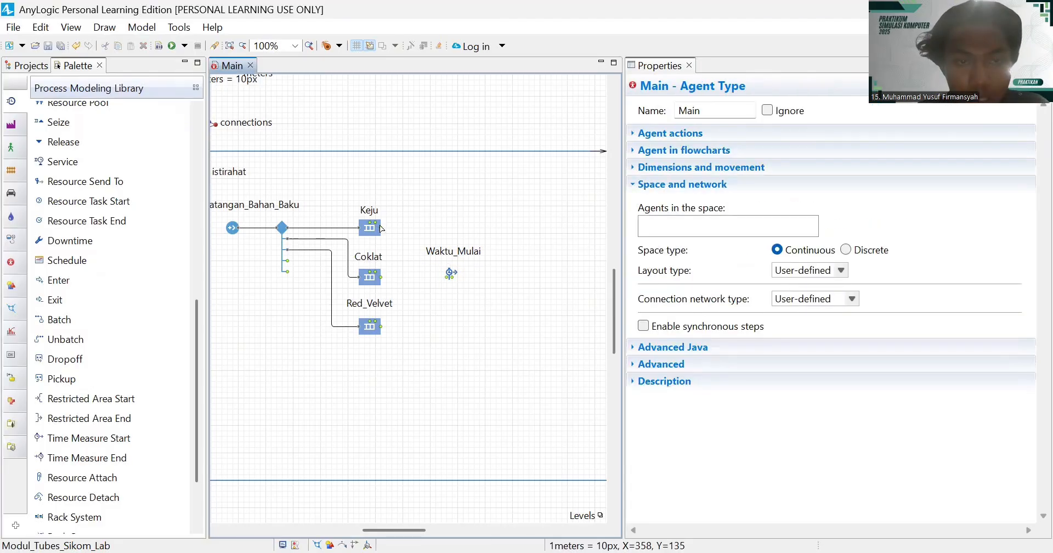
left_click(380, 227)
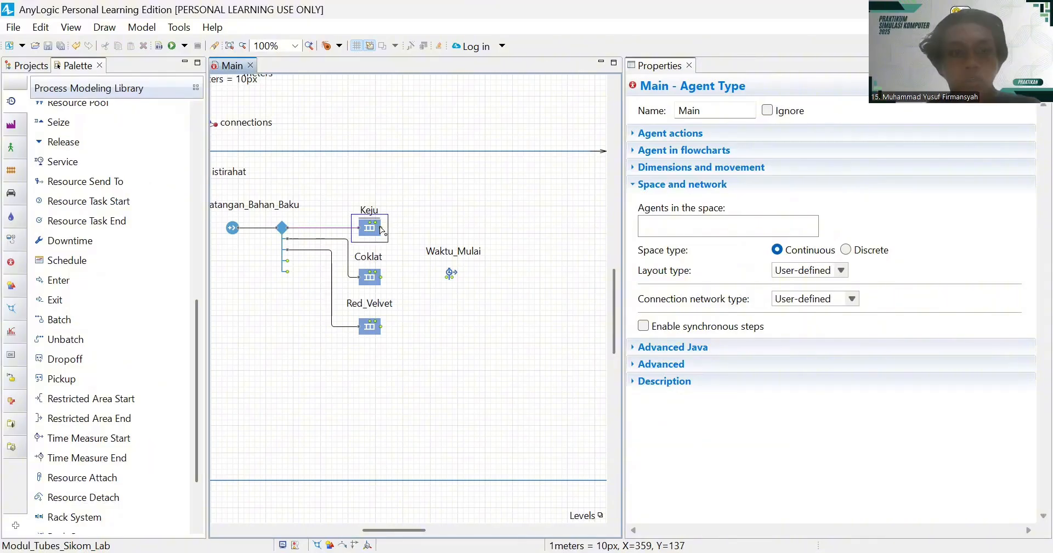
left_click_drag(381, 227, 447, 276)
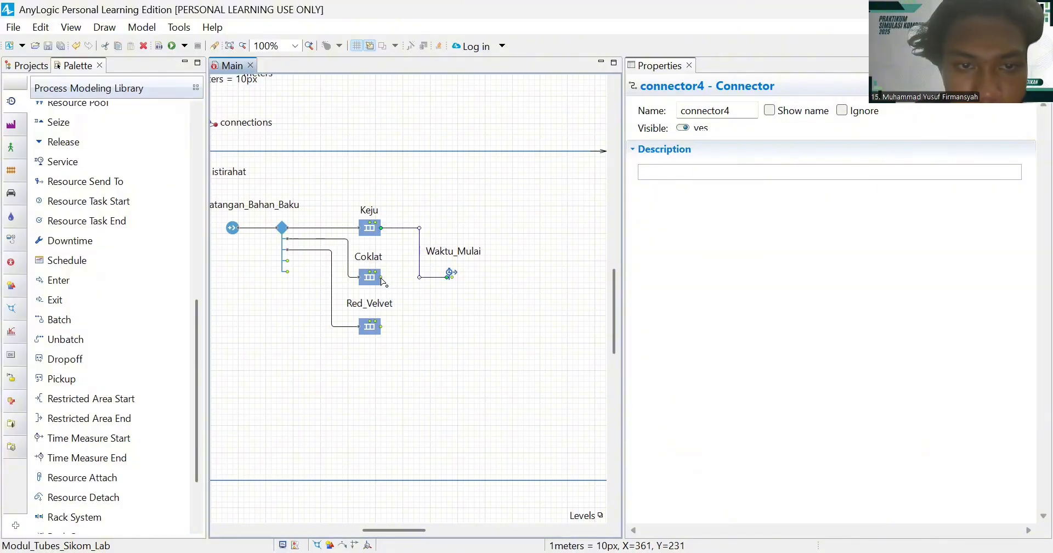
left_click_drag(381, 279, 449, 276)
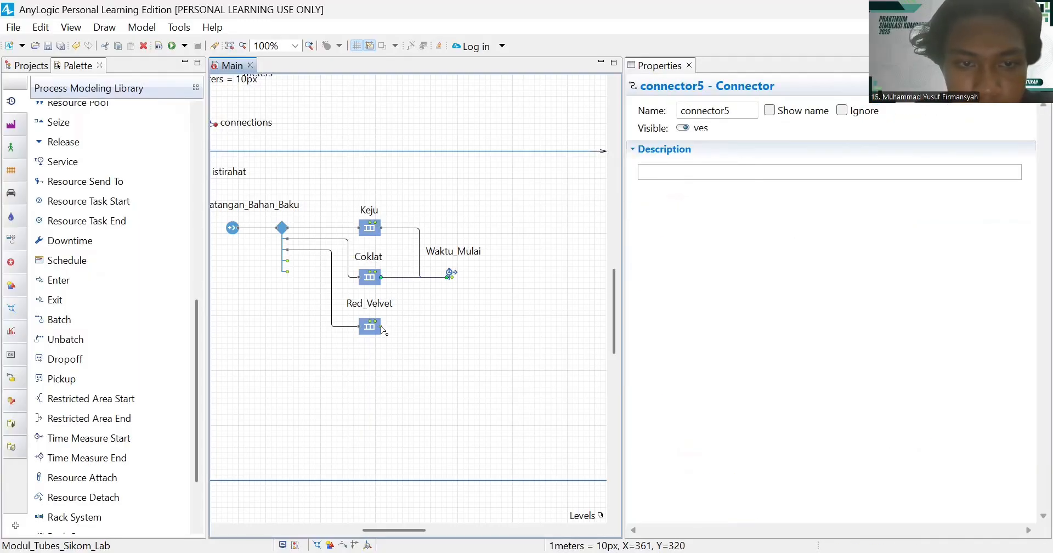
- Connect the Red_Velvet queue's output to the Waktu_Mulai input with a right-angled connector that joins the Coklat line
left_click_drag(382, 328, 420, 329)
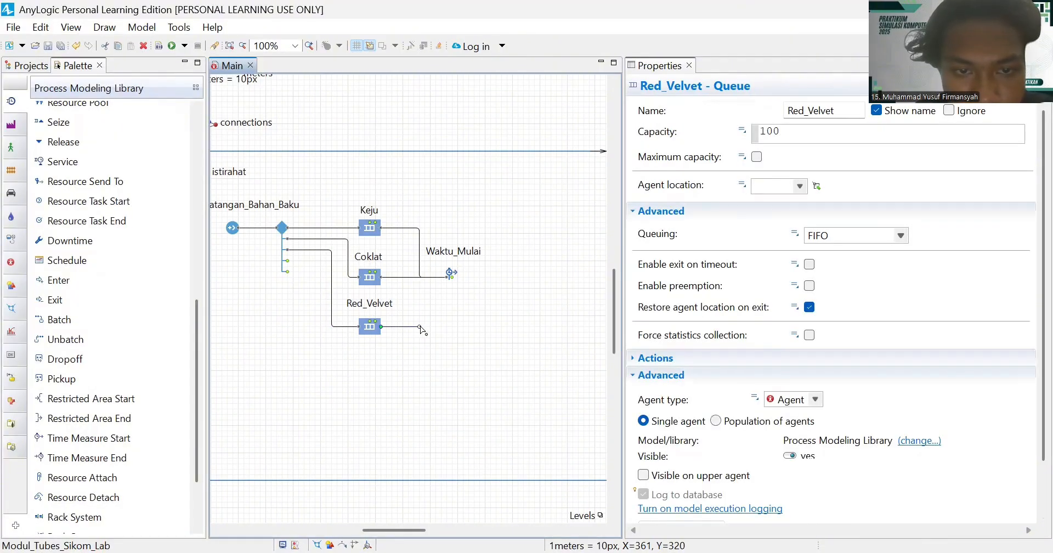
left_click(420, 328)
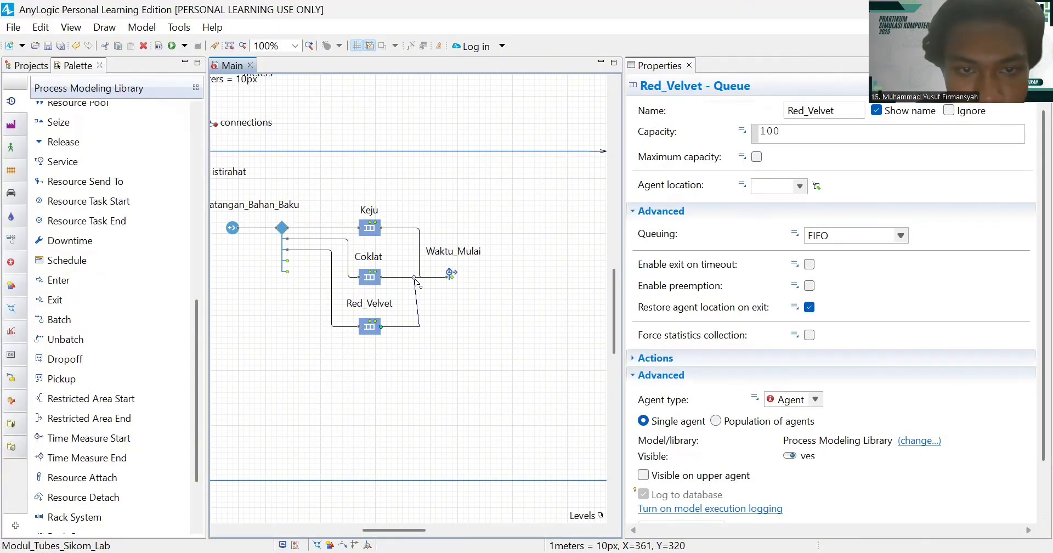
left_click(420, 277)
left_click(446, 278)
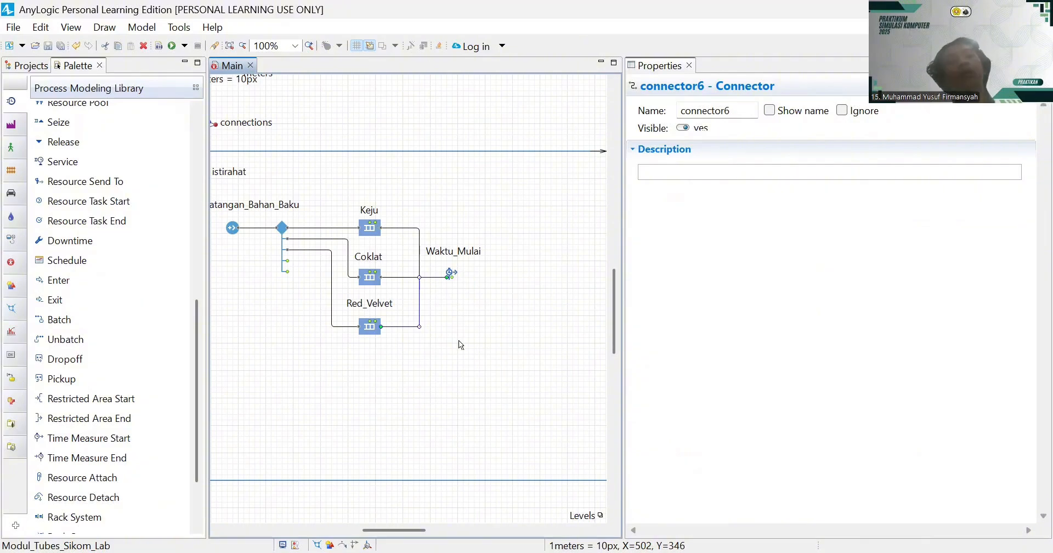
- Add a Queue block to the right of Waktu_Mulai, roughly level with it
scroll(458, 340, "right", 2)
scroll(460, 344, "up", 1)
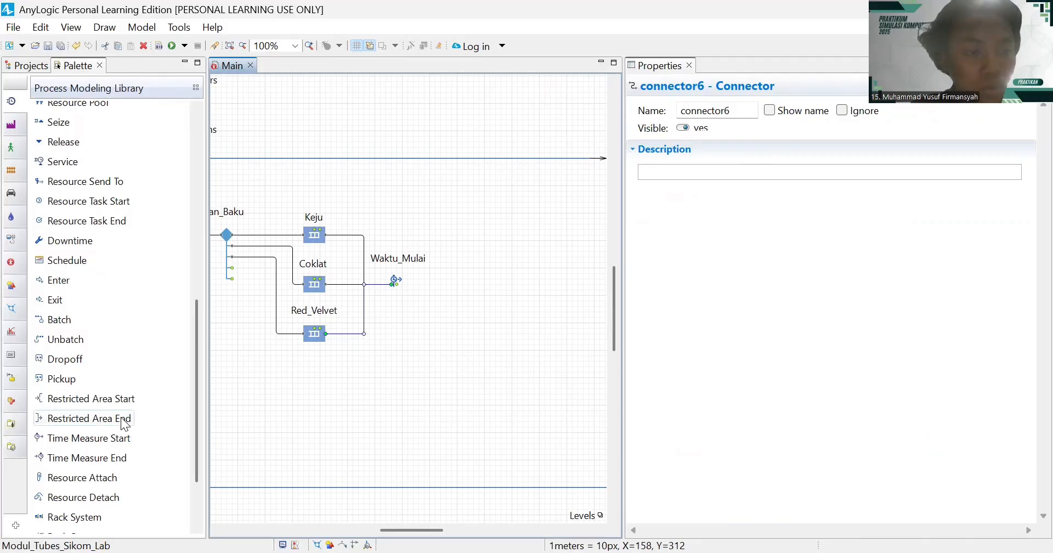
mouse_move(125, 423)
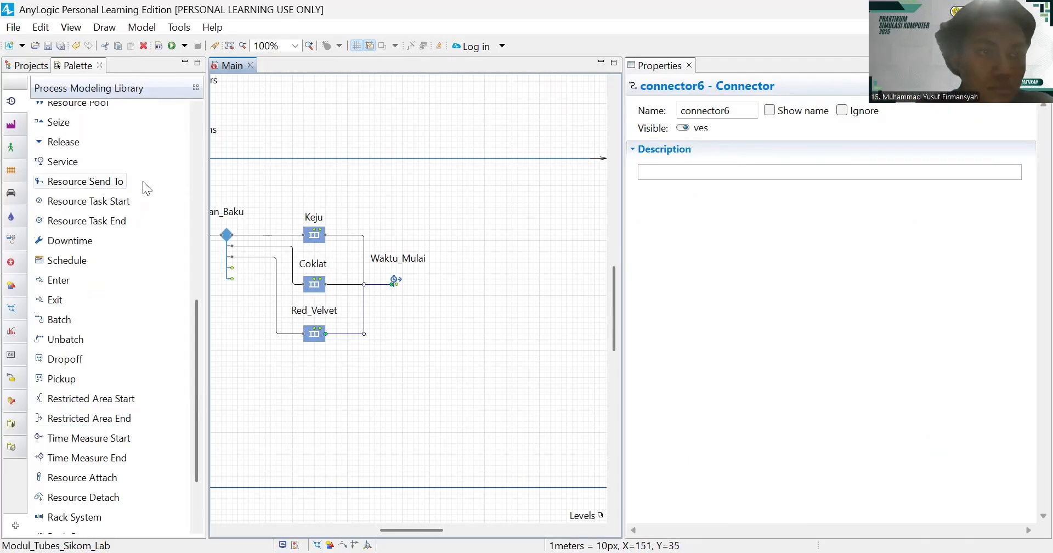
scroll(144, 184, "up", 3)
scroll(143, 181, "up", 3)
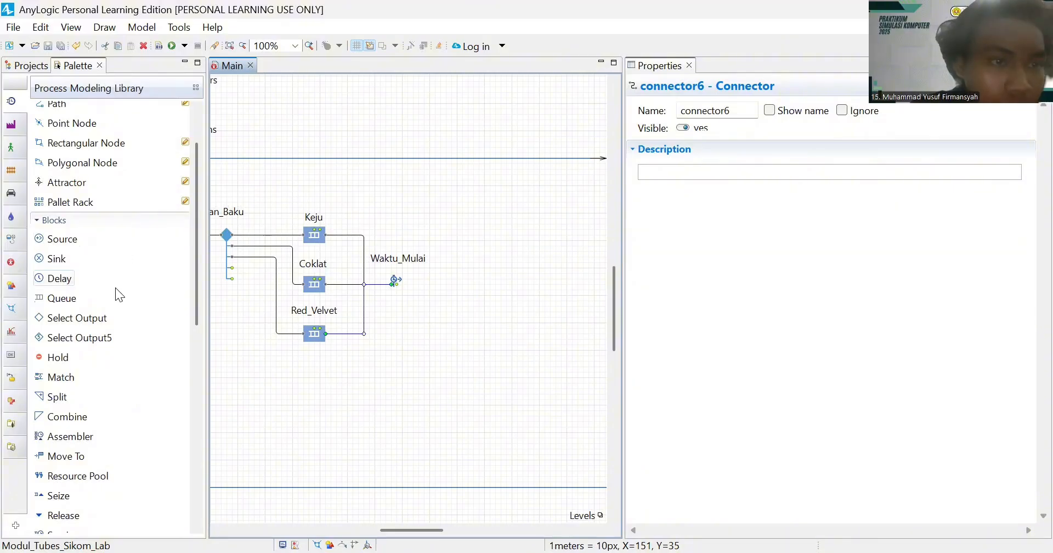
mouse_move(68, 301)
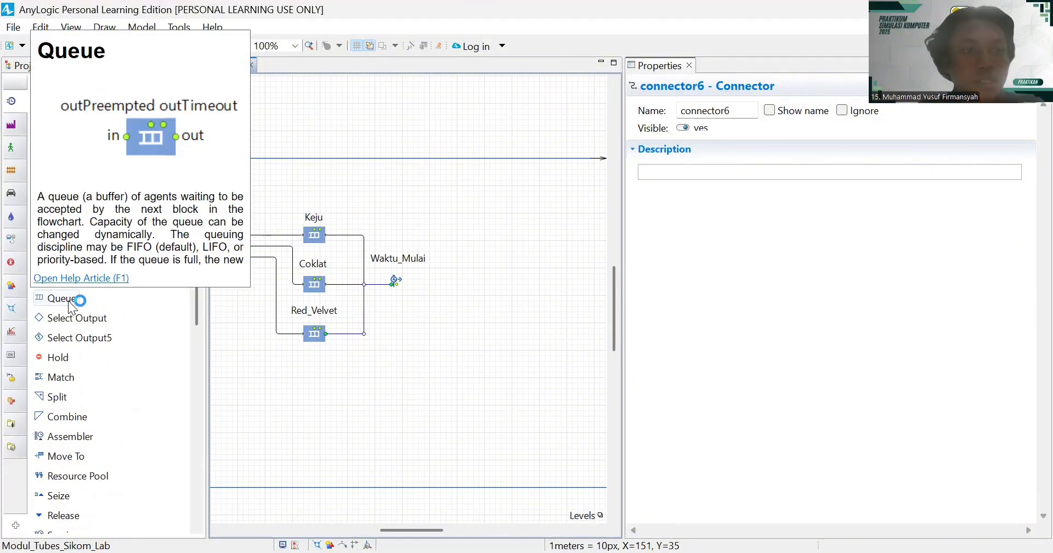
left_click_drag(68, 300, 455, 280)
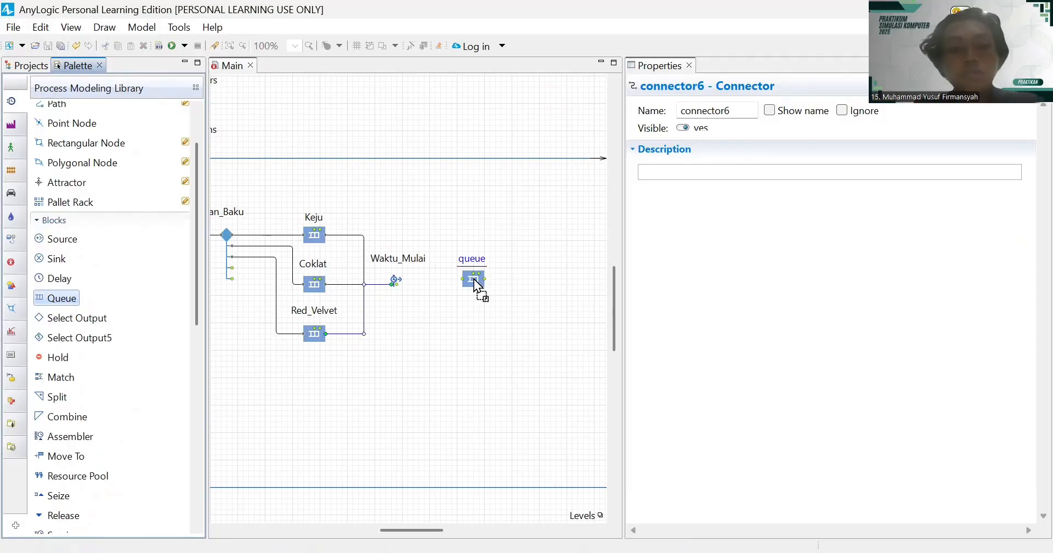
mouse_move(475, 281)
left_mouse_down()
mouse_move(464, 270)
mouse_move(462, 280)
left_mouse_up()
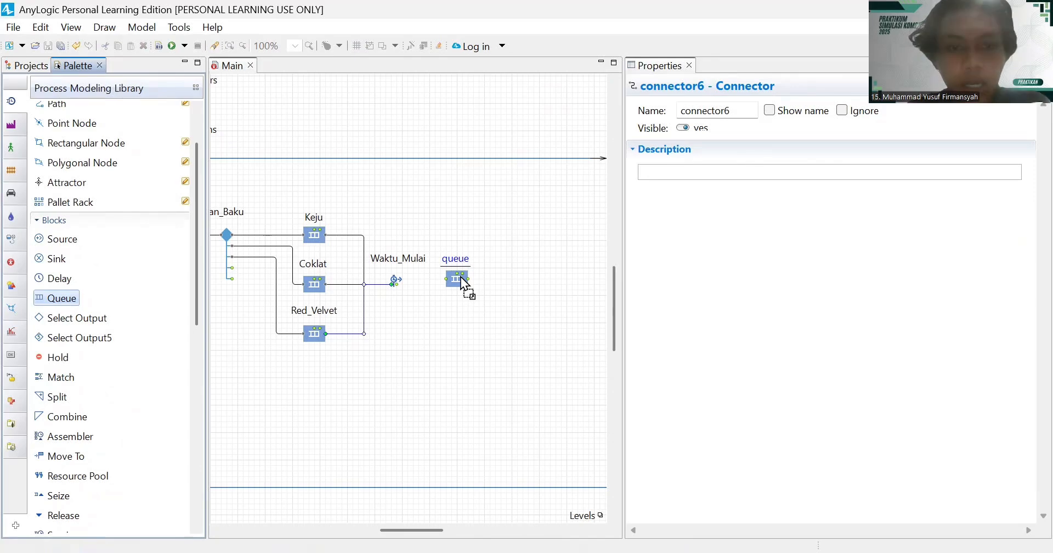
left_click_drag(461, 278, 461, 279)
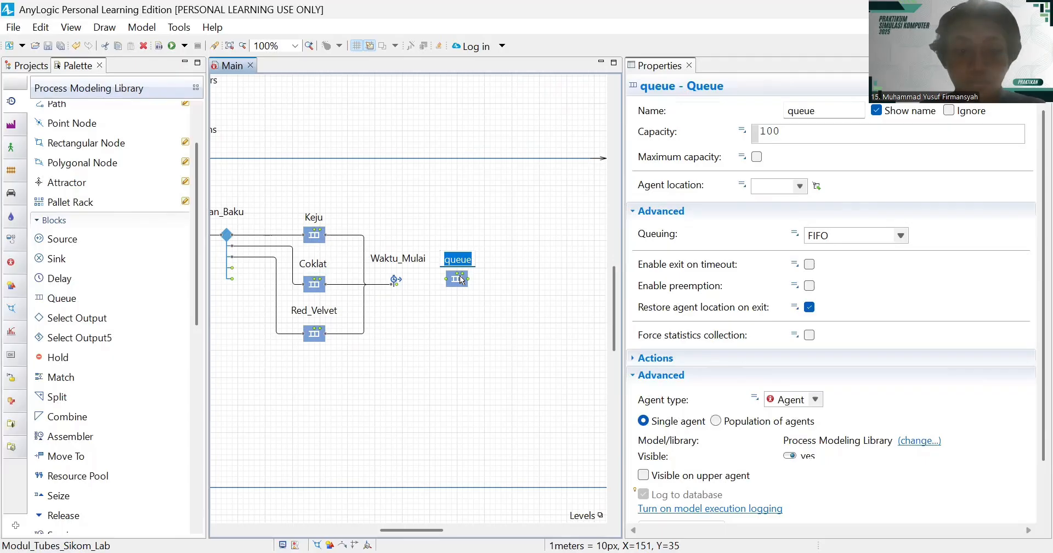
- Rename the new queue beside Waktu_Mulai as Penggilingan_adonan
left_click(461, 280)
left_click(824, 110)
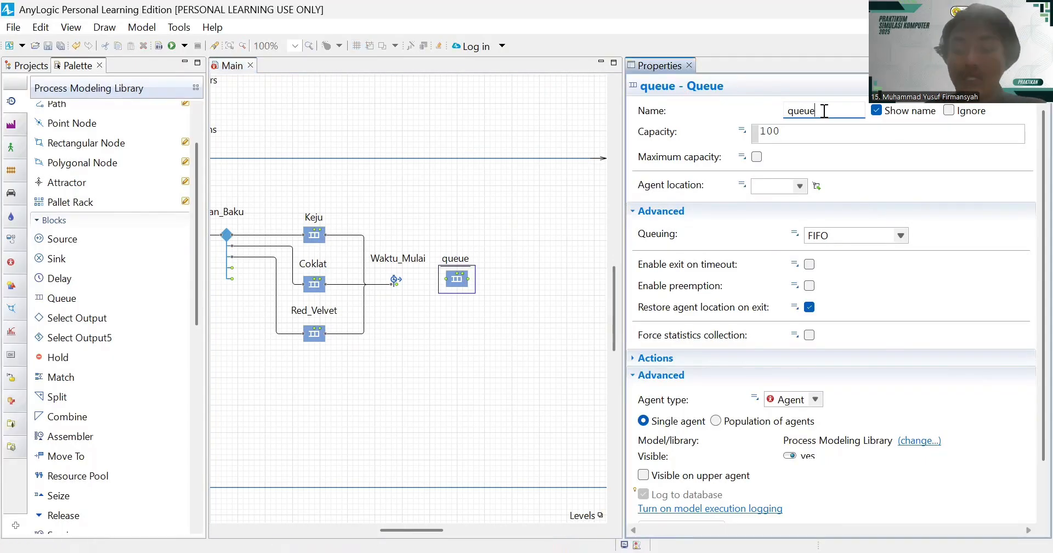
key("BackSpace")
key("BackSpace")
key("BackSpace")
key("BackSpace")
key("BackSpace")
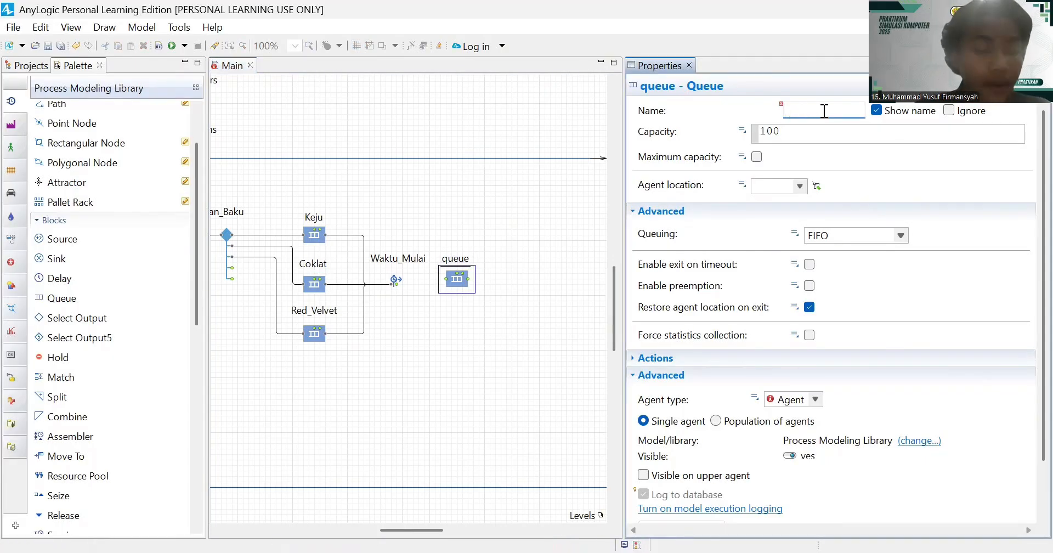
type("Pengg")
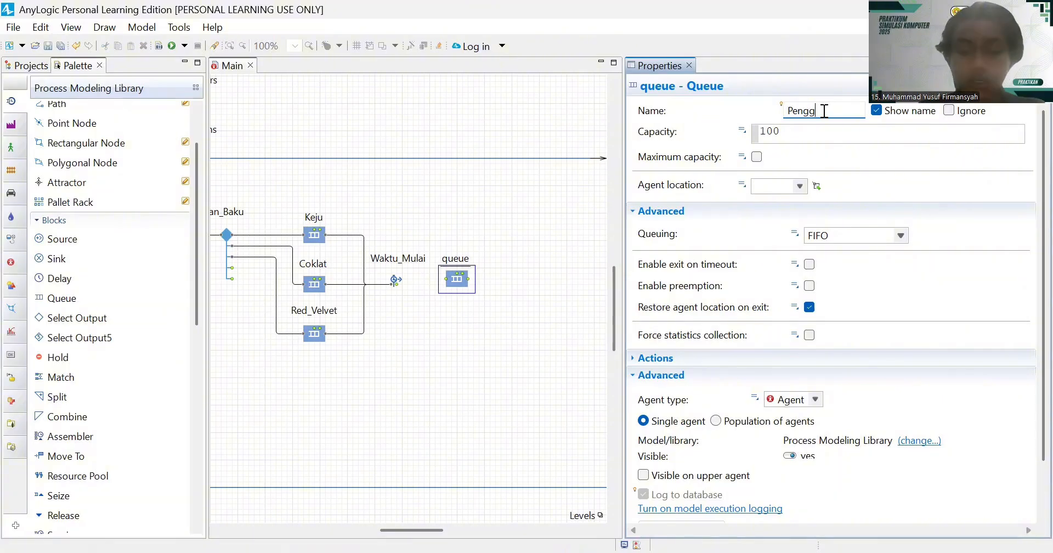
type("ilingan")
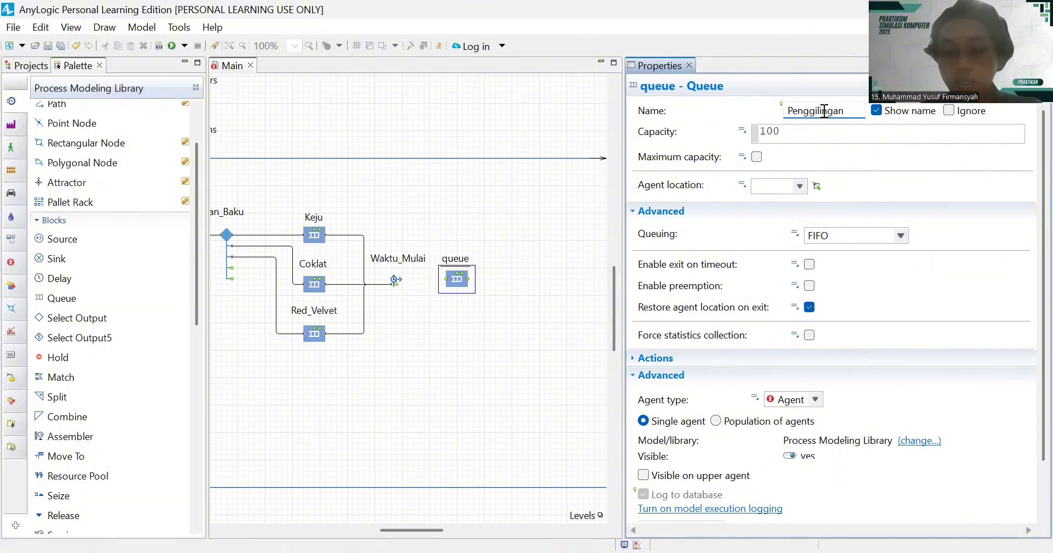
type("_adonan")
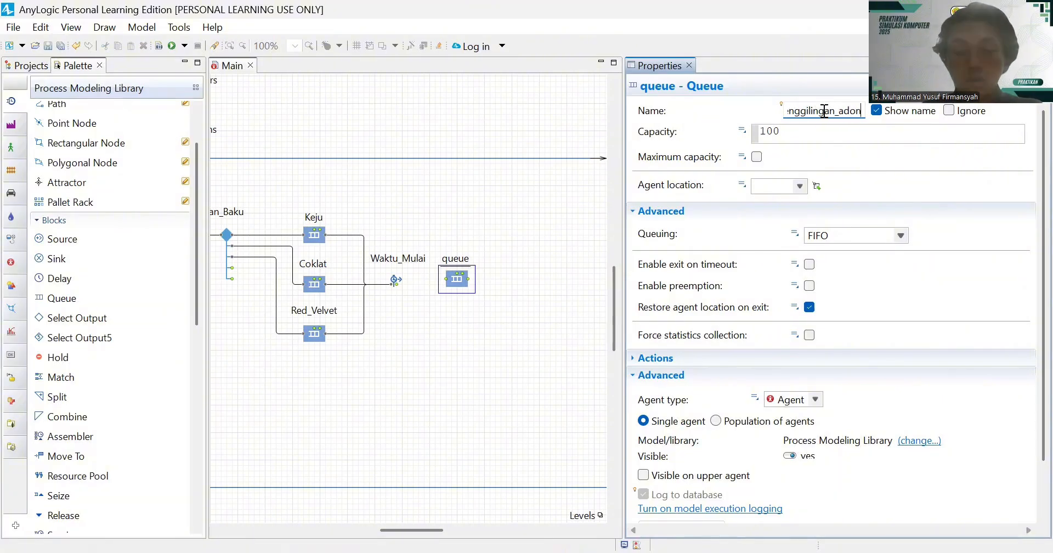
key("Left")
key("Left")
key("Left")
key("Left")
key("Left")
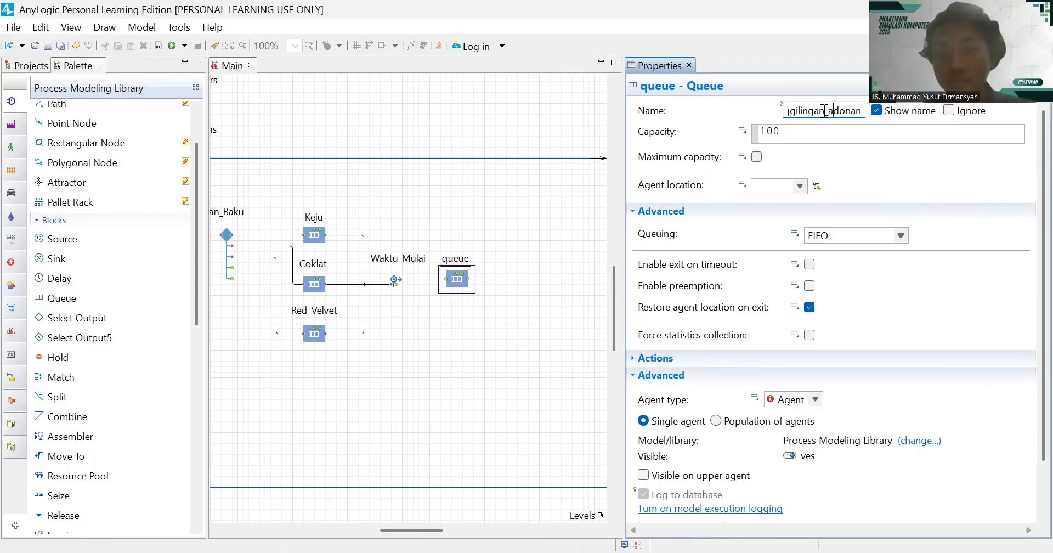
key("BackSpace")
type("a")
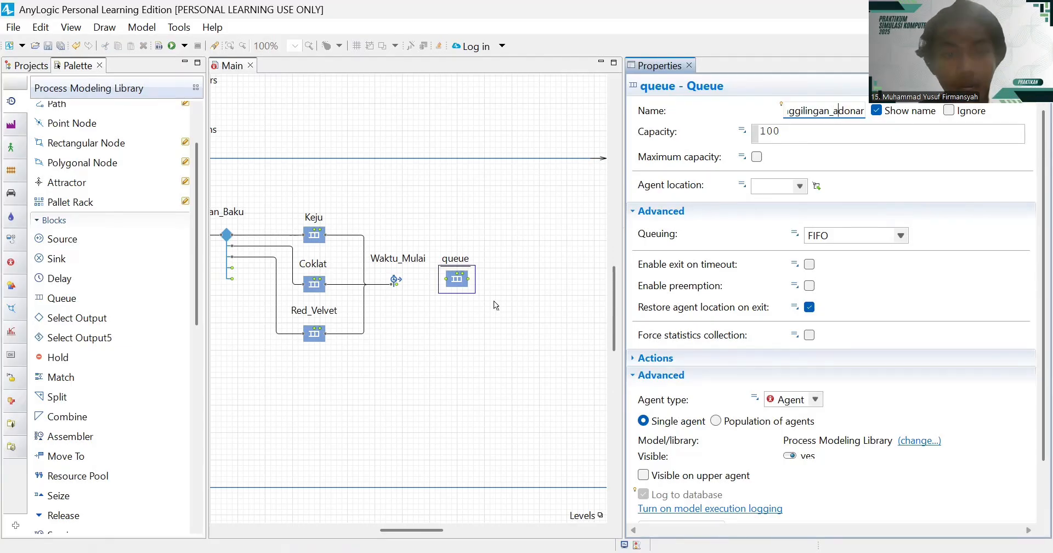
key("Return")
left_click(440, 373)
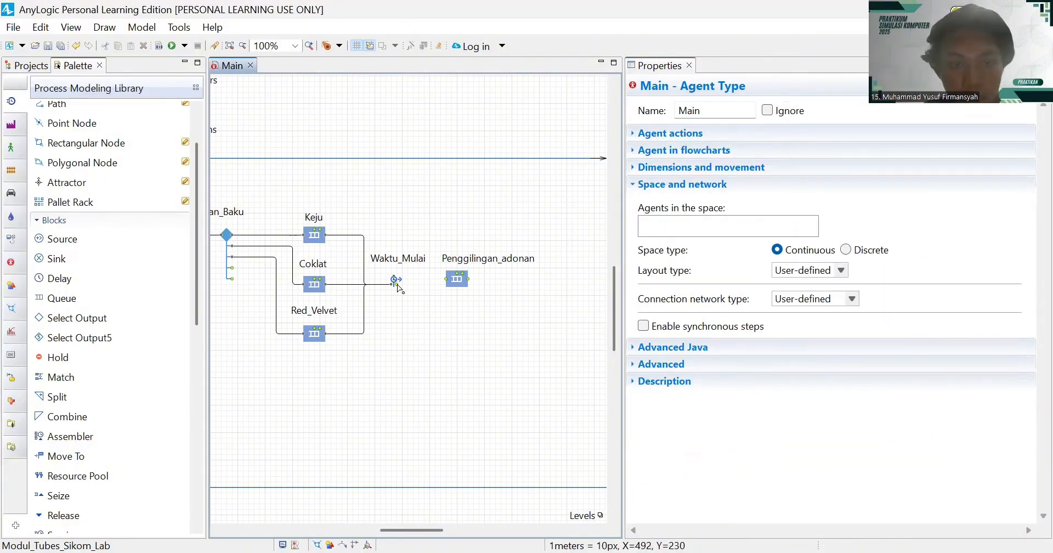
- Move the Penggilingan_adonan queue slightly right to X=610, Y=200 and centre its label above the block
left_click_drag(458, 285, 479, 290)
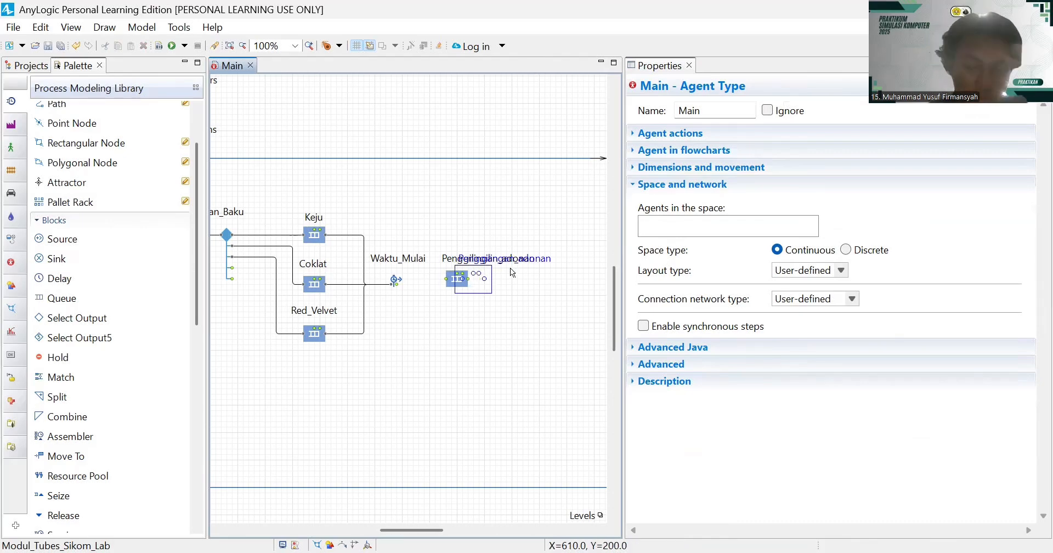
left_click_drag(510, 268, 510, 267)
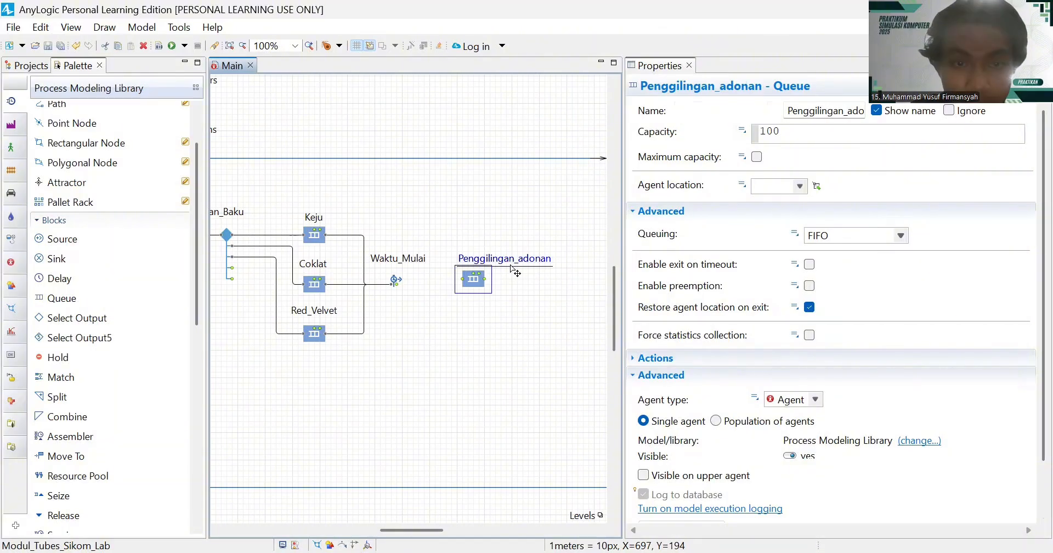
left_click_drag(510, 268, 487, 265)
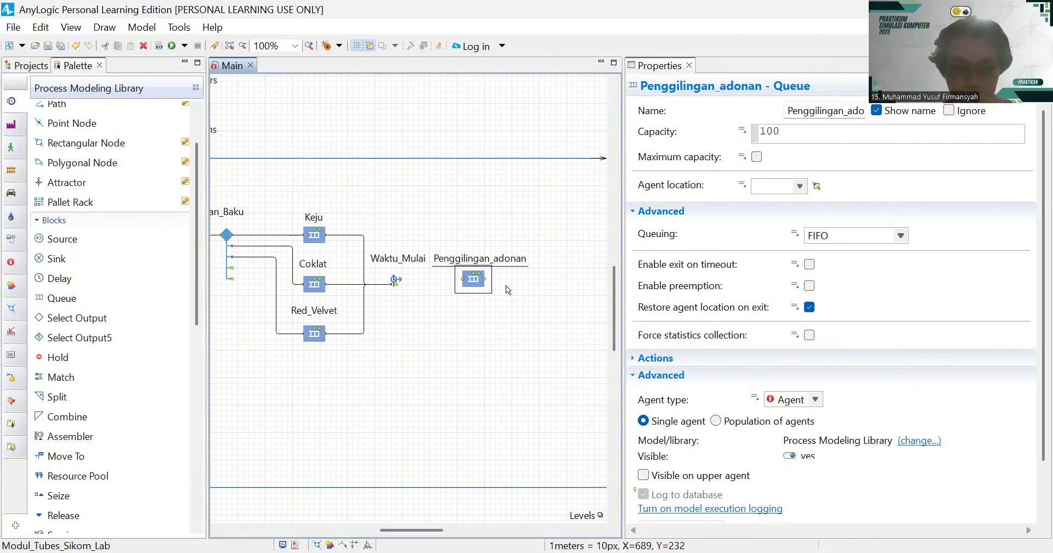
- Connect the Waktu_Mulai output to the Penggilingan_adonan input and lower the queue to Y=210 so the connector runs straight
left_click(398, 287)
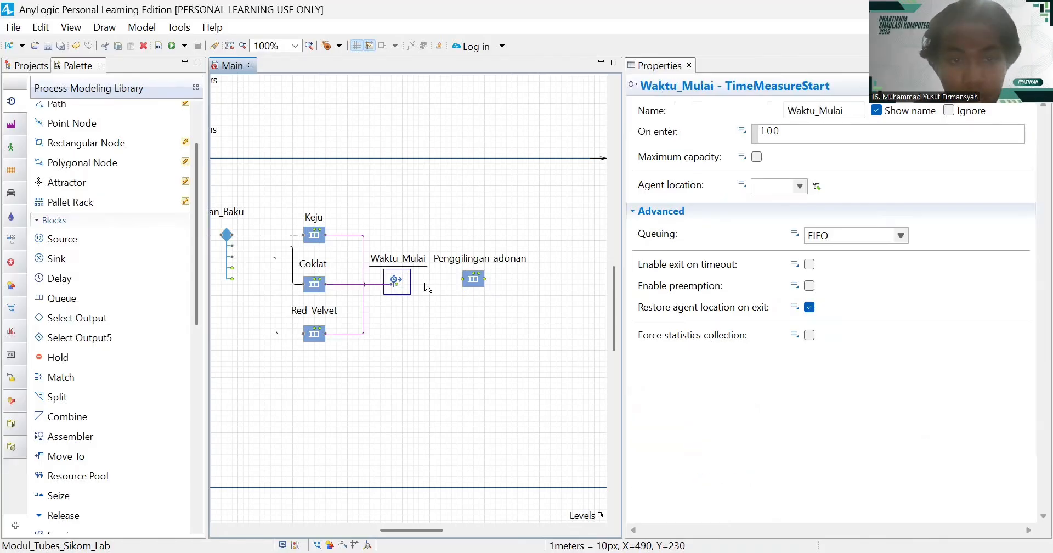
left_click_drag(403, 284, 463, 284)
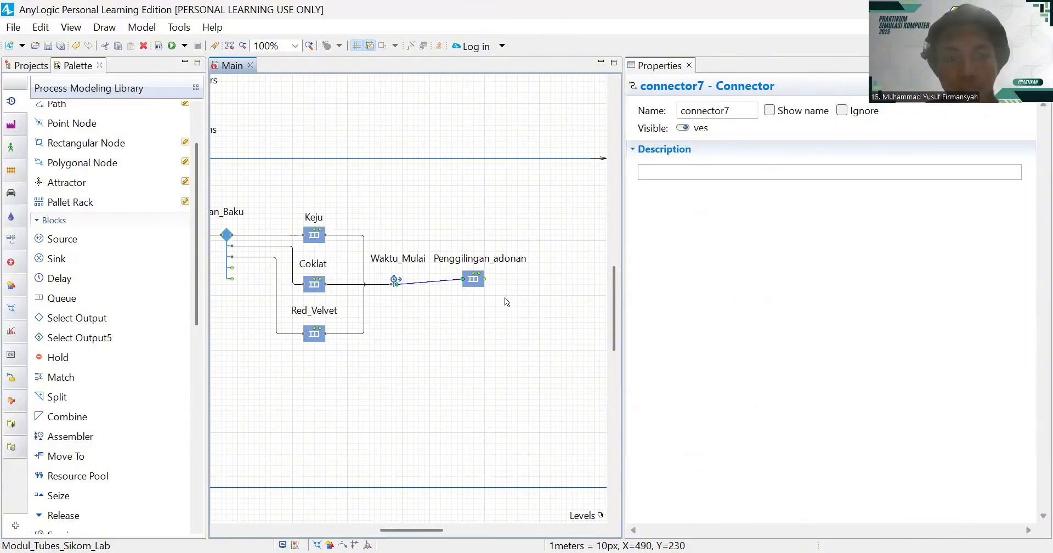
scroll(508, 300, "up", 1)
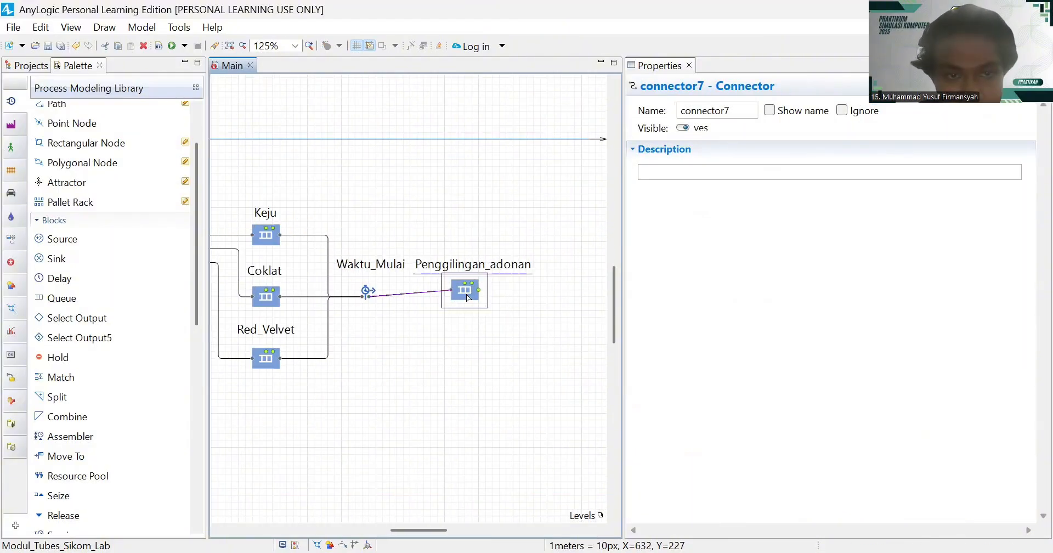
left_click_drag(468, 298, 535, 298)
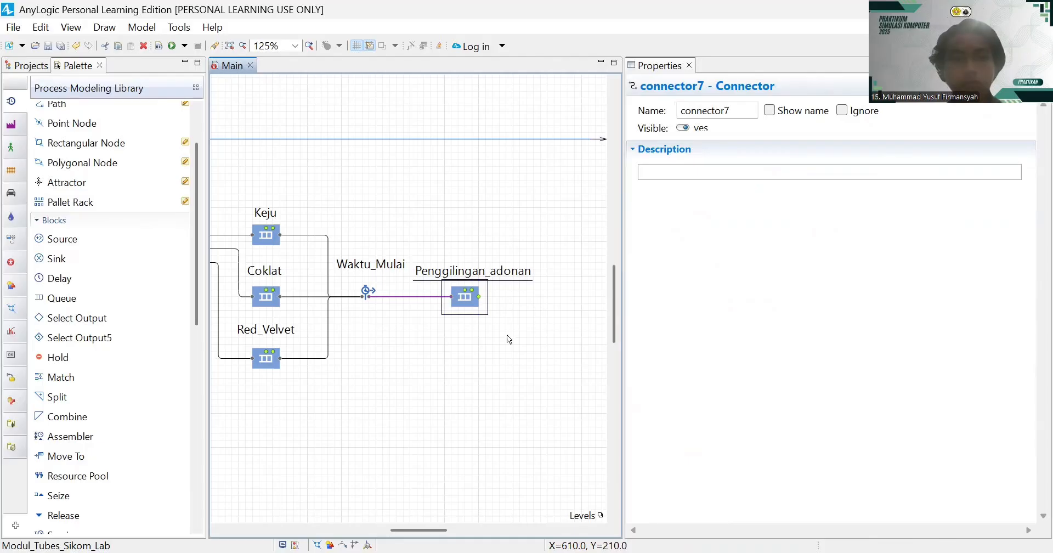
- Raise the Penggilingan_adonan label slightly so it lines up with the Waktu_Mulai label
left_click(508, 275)
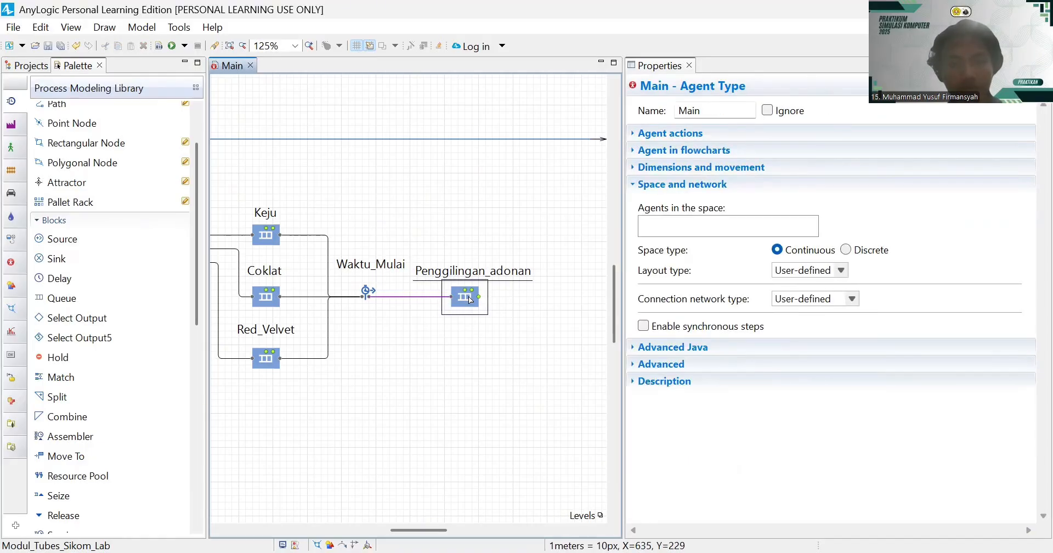
left_click(502, 286)
left_click_drag(499, 282, 499, 275)
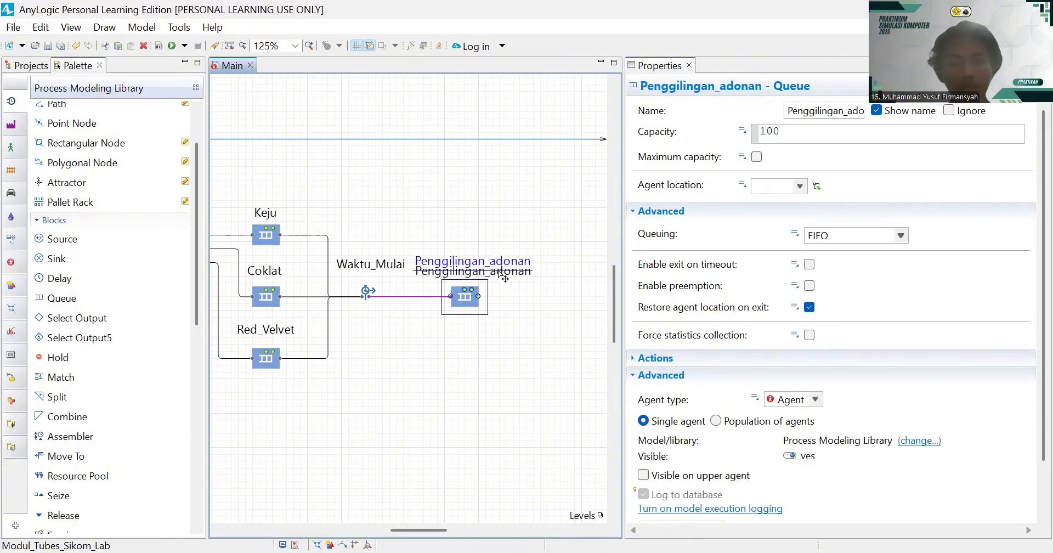
left_click_drag(503, 281, 503, 280)
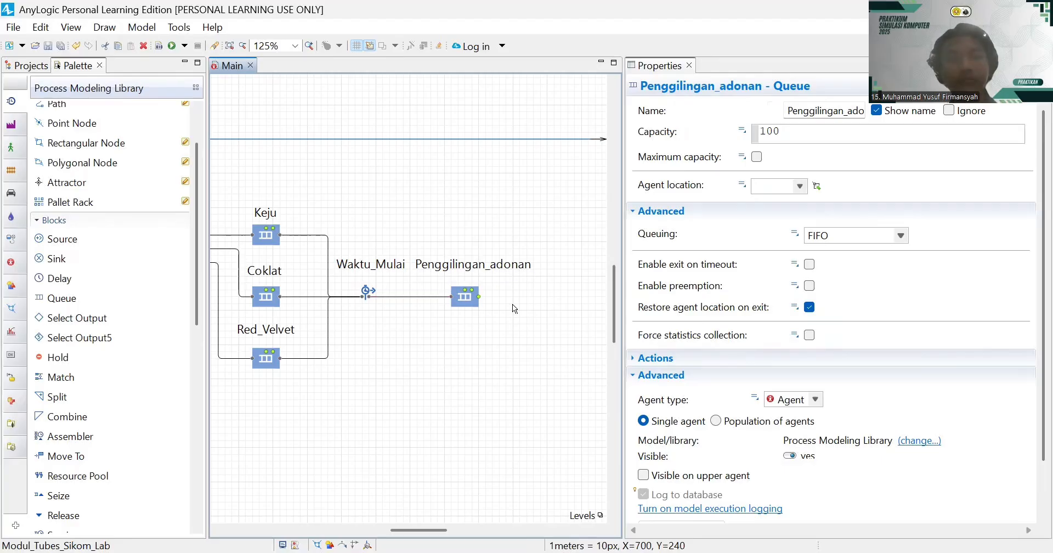
- Enlarge the Main frame from its lower-right corner to 1580 wide by 780 high
scroll(513, 305, "right", 3)
left_click(462, 393)
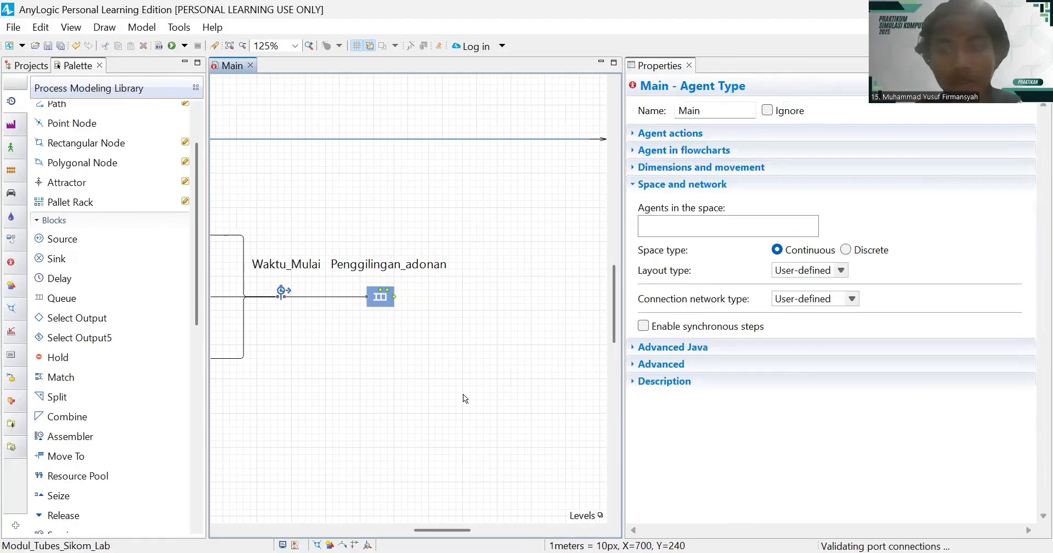
scroll(500, 365, "right", 2)
scroll(500, 364, "right", 1)
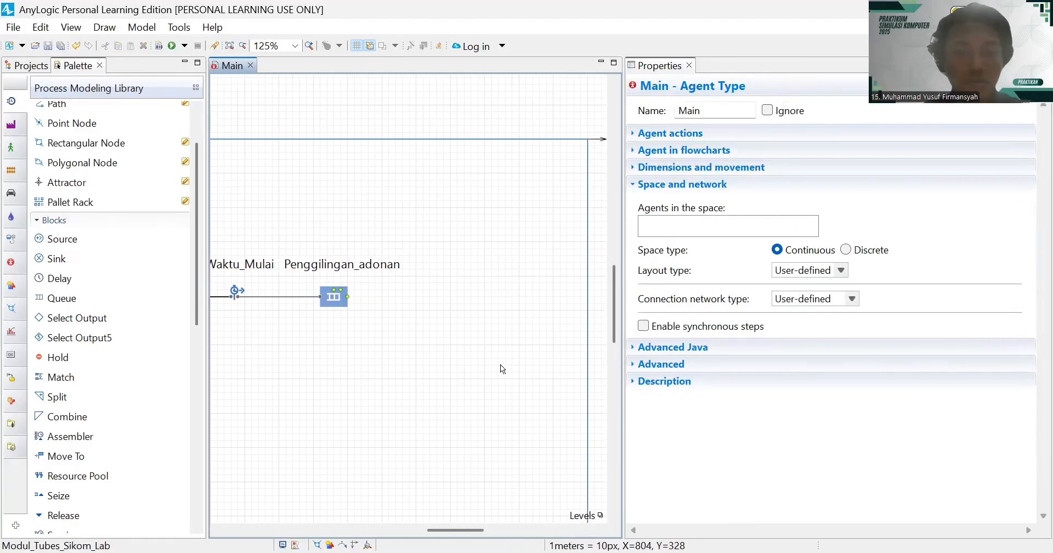
scroll(450, 288, "down", 1)
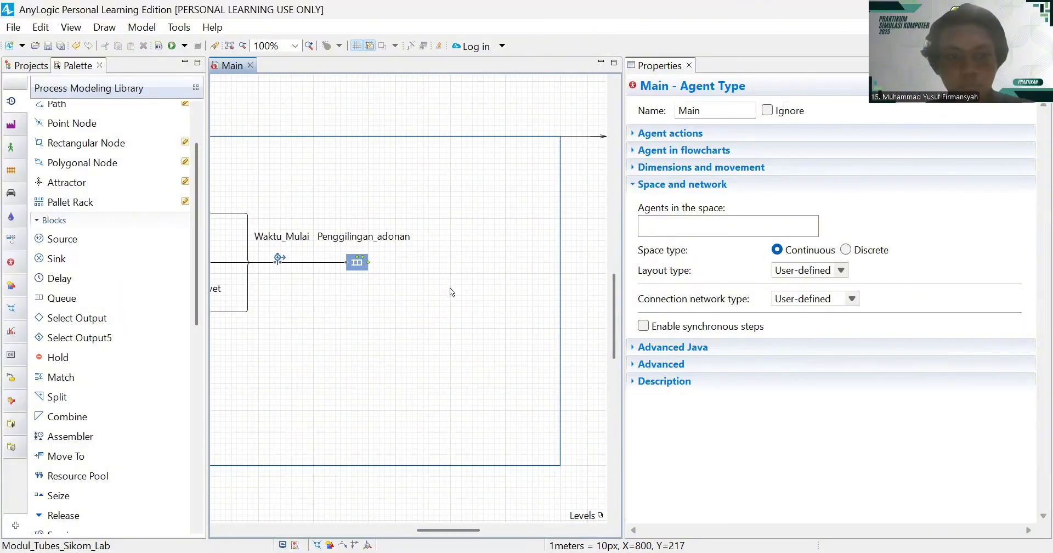
scroll(371, 199, "up", 2)
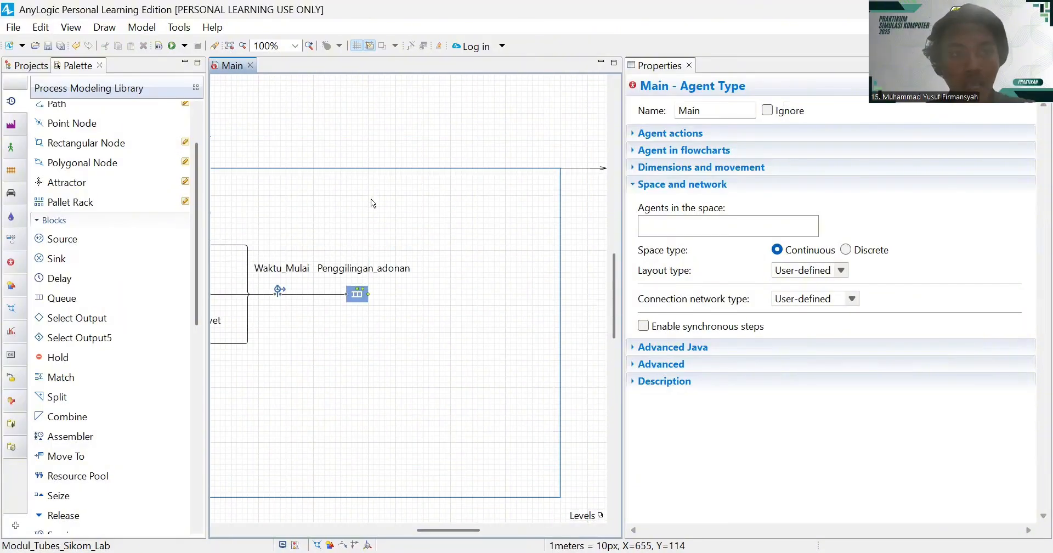
scroll(371, 203, "up", 2)
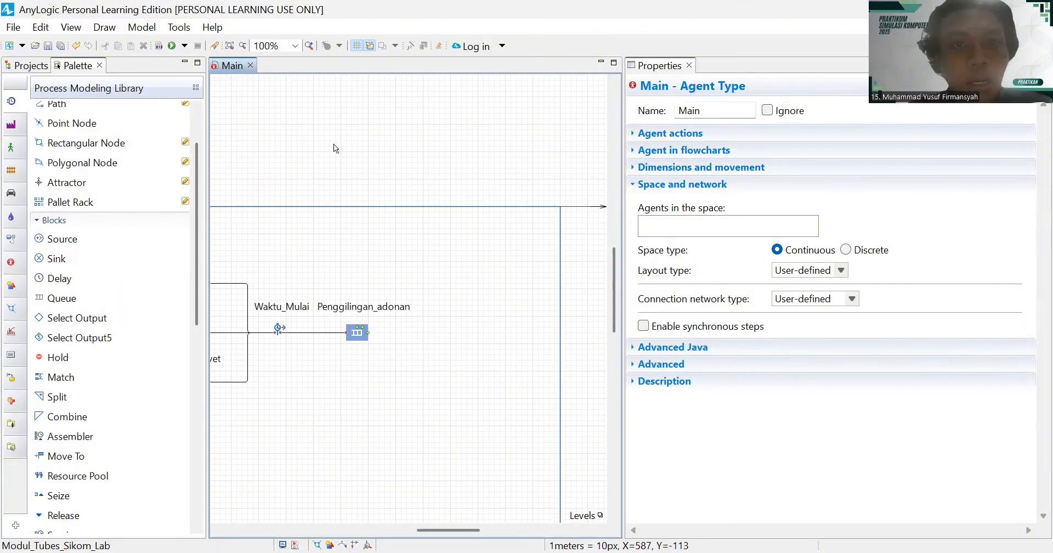
scroll(491, 506, "down", 6)
scroll(492, 501, "down", 2)
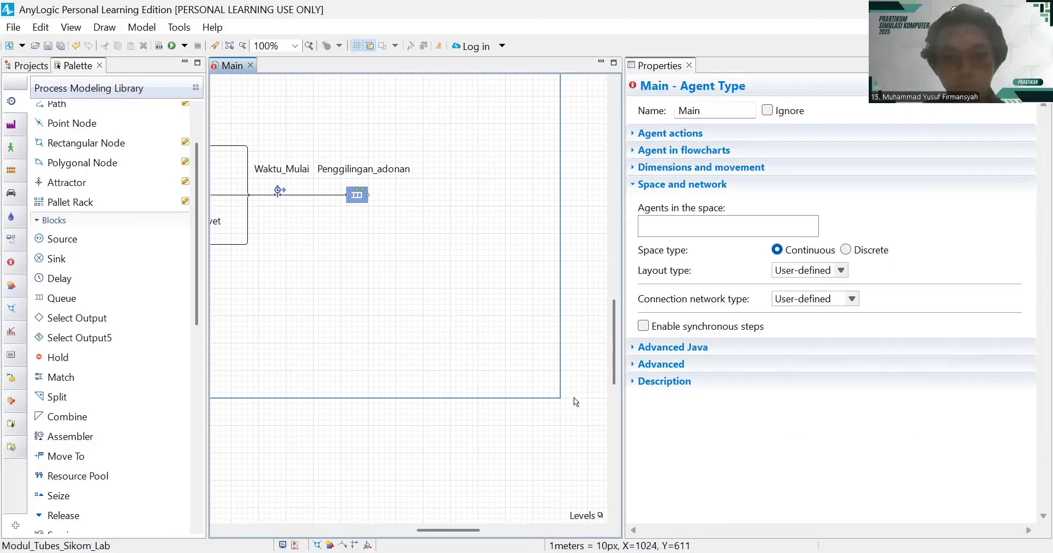
left_click(559, 396)
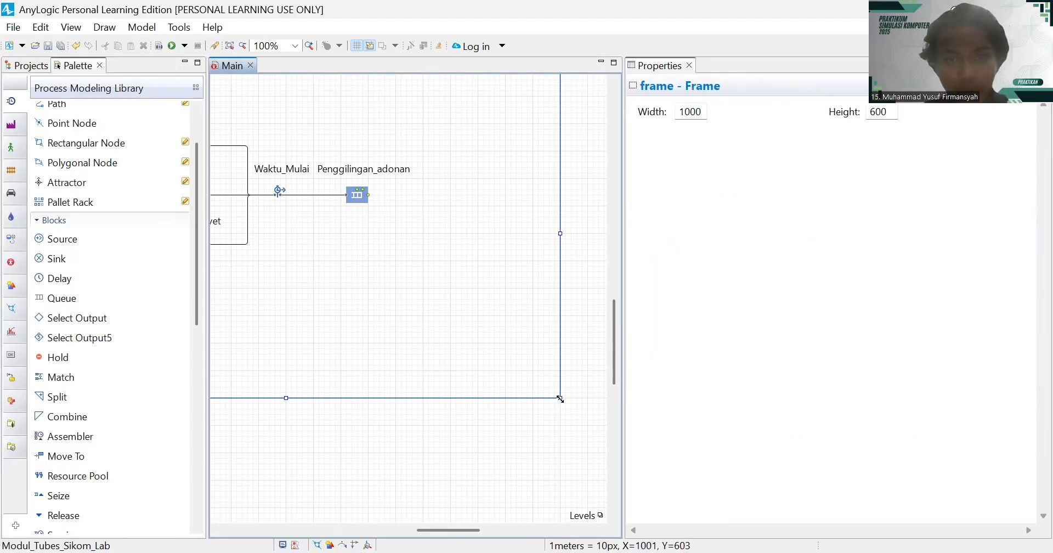
left_click_drag(559, 395, 855, 493)
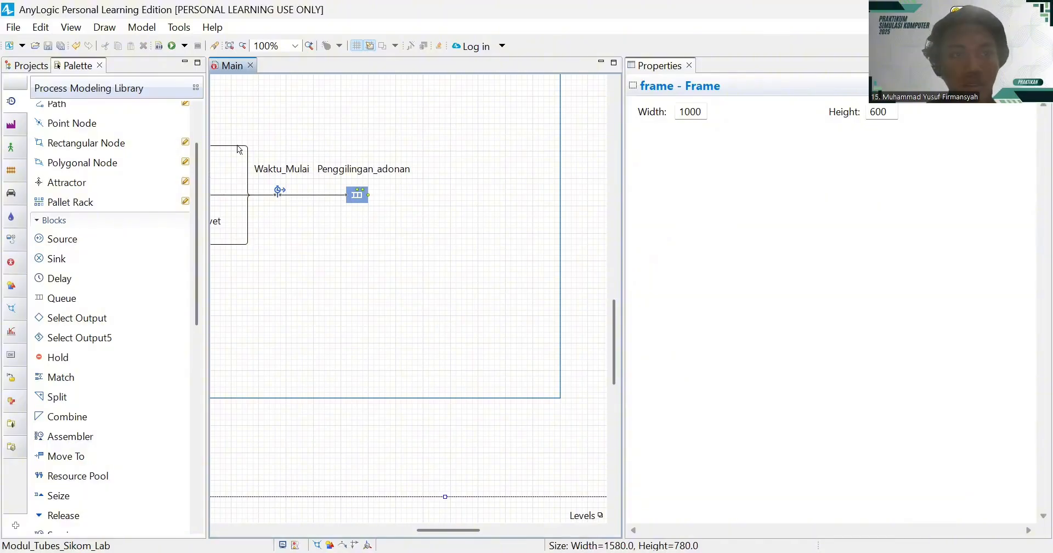
left_click(351, 297)
- Add a Queue block to the right of Penggilingan_adonan, level with it
scroll(351, 297, "up", 3)
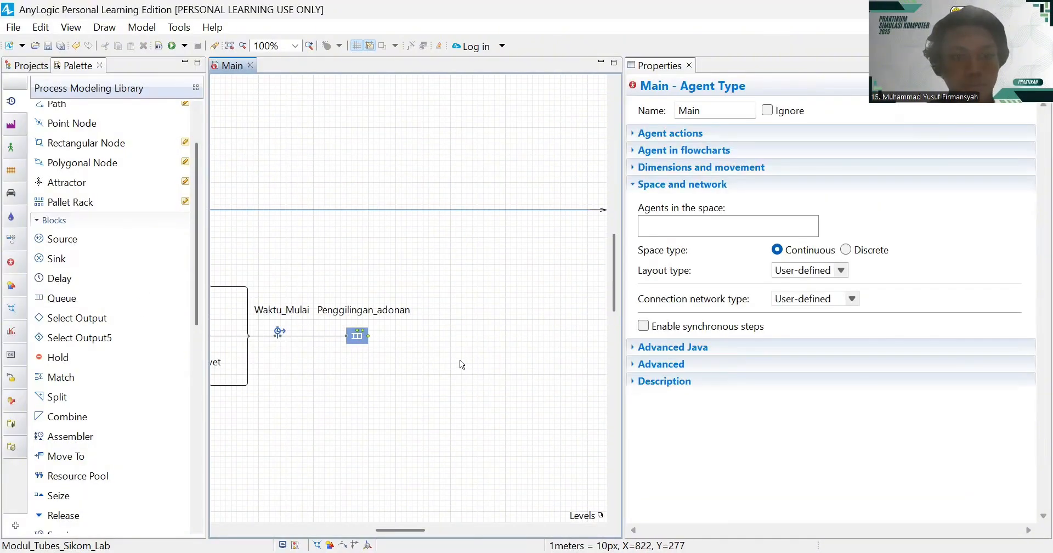
scroll(440, 357, "right", 1)
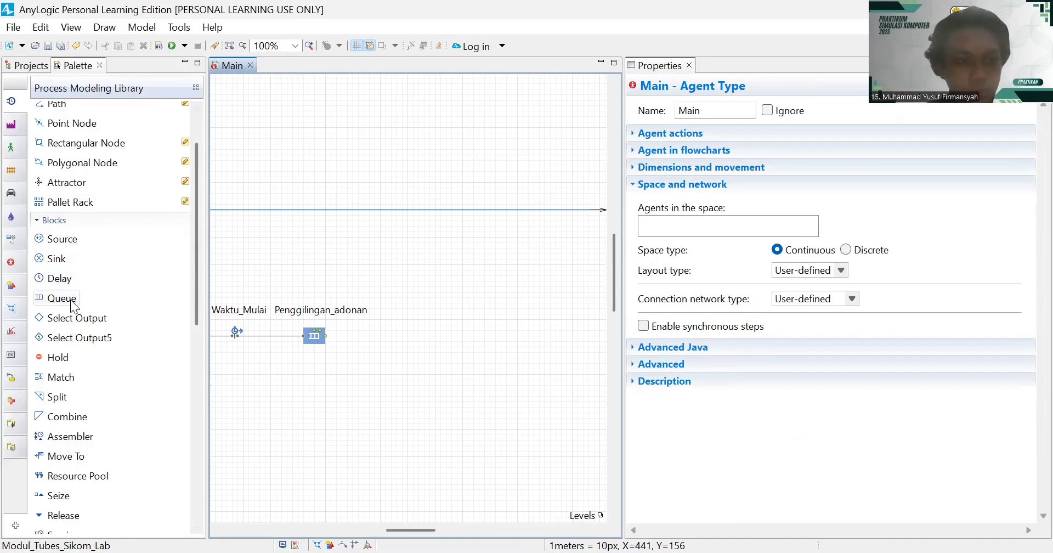
left_click_drag(72, 299, 412, 336)
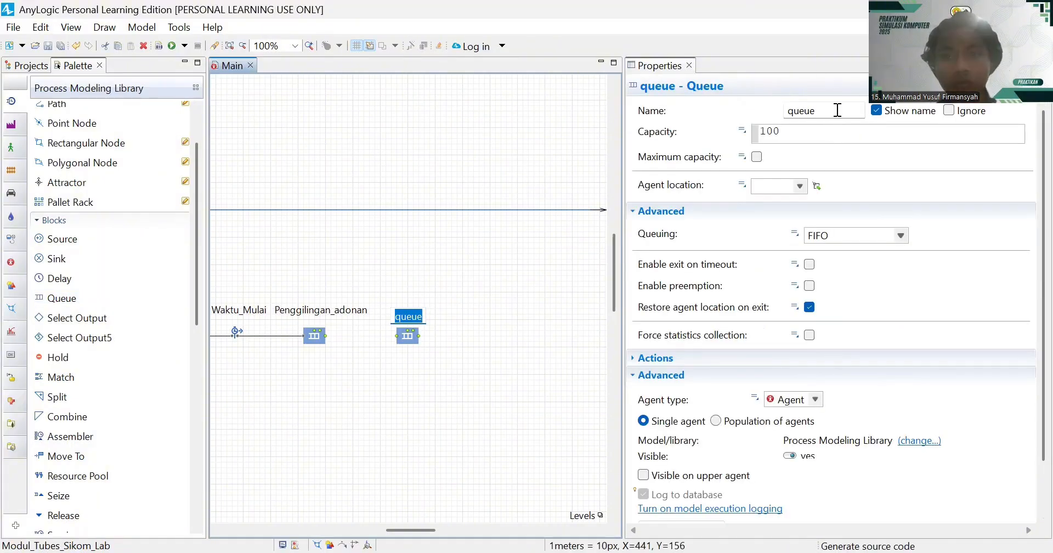
- Rename the queue to the right of Penggilingan_adonan as Pemotongan_bahan_baku
left_click(833, 107)
key("BackSpace")
key("BackSpace")
key("BackSpace")
key("BackSpace")
key("BackSpace")
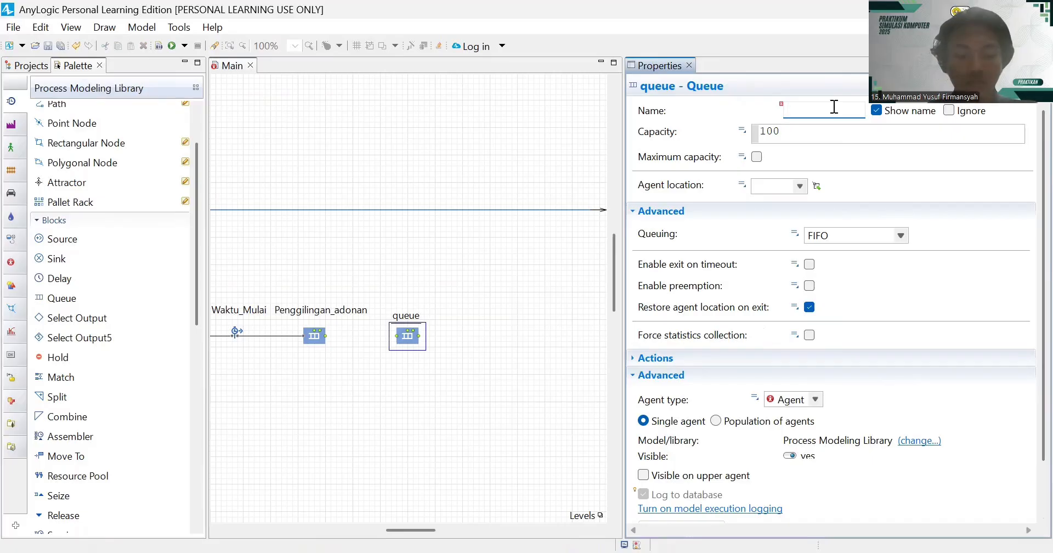
type("Pemo")
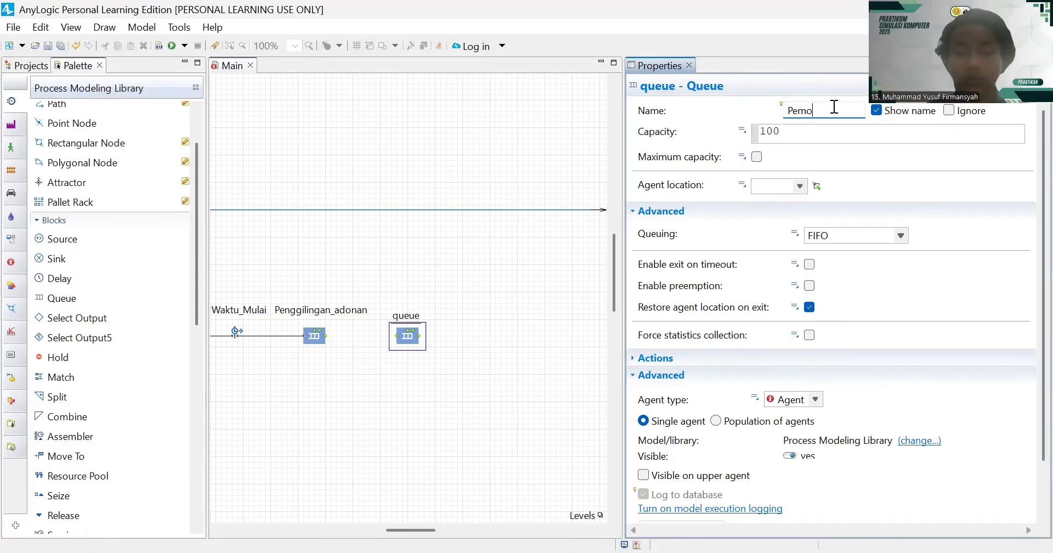
type("tongan")
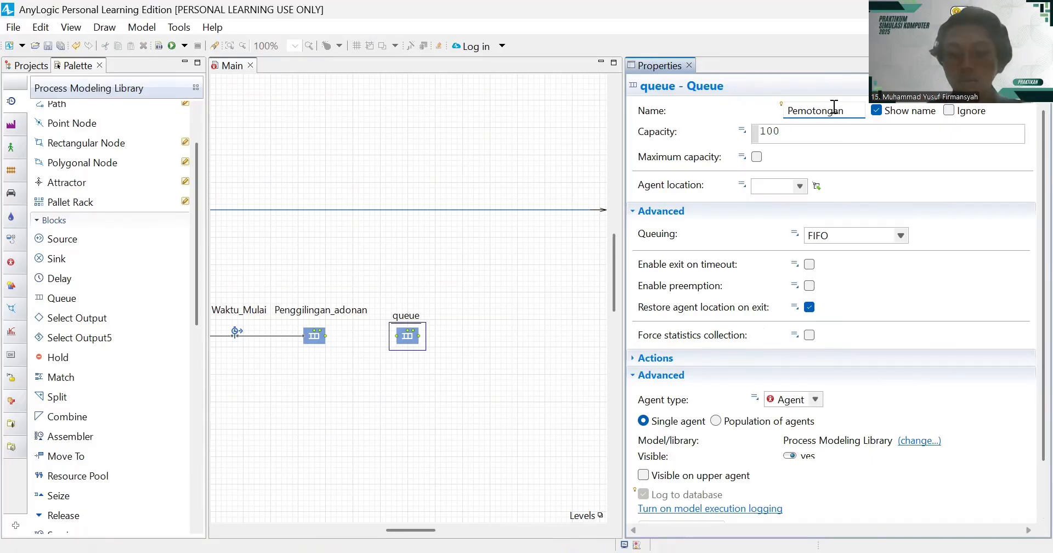
type("_bahan_")
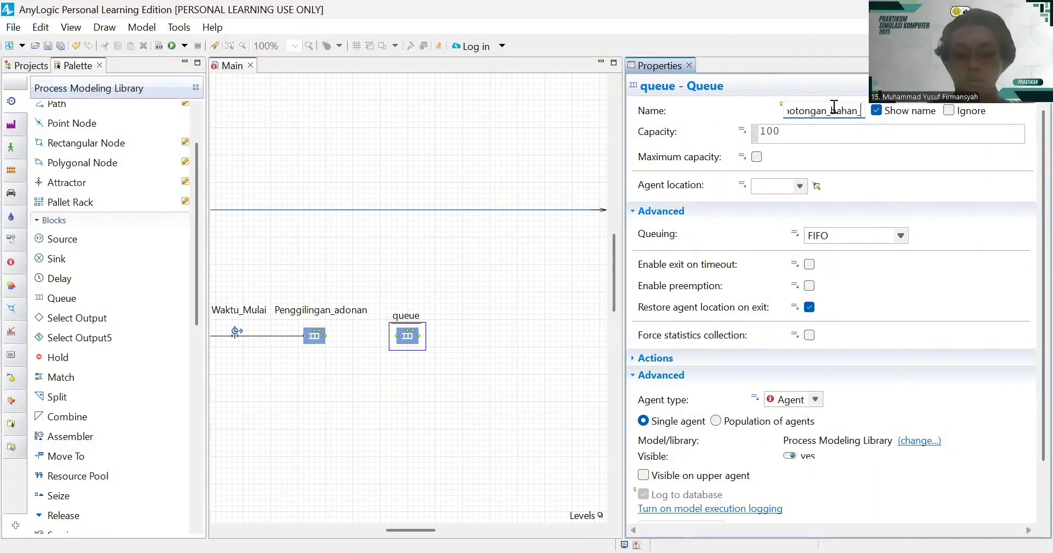
type("baku")
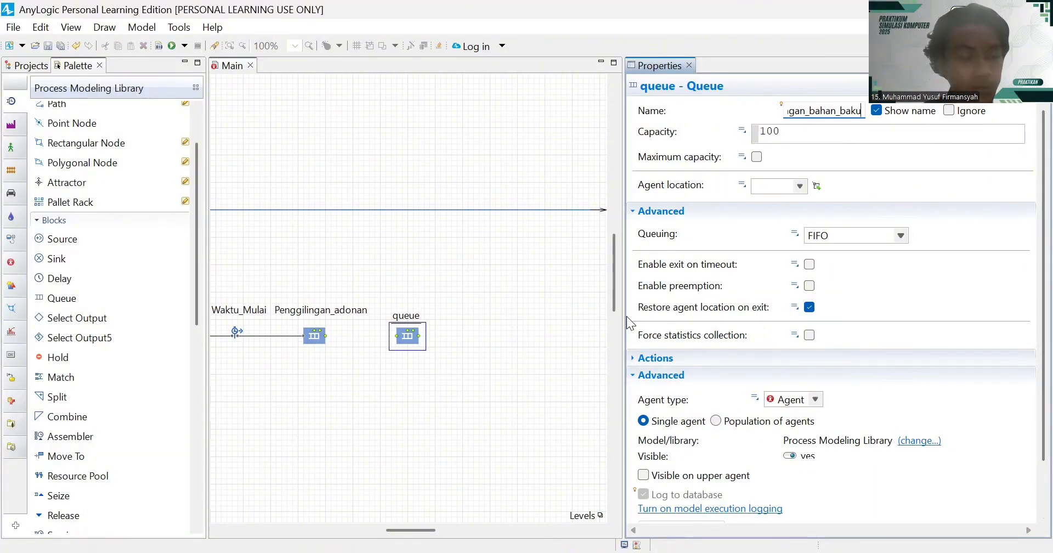
left_click(496, 326)
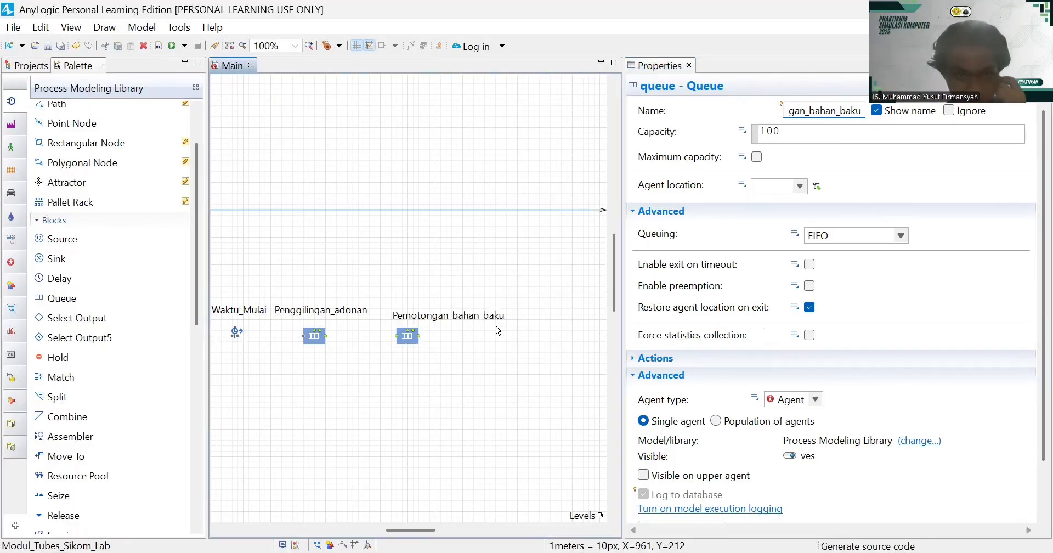
- Shift the Pemotongan_bahan_baku block slightly right and centre its label above it, level with the Penggilingan_adonan label
left_click(414, 342)
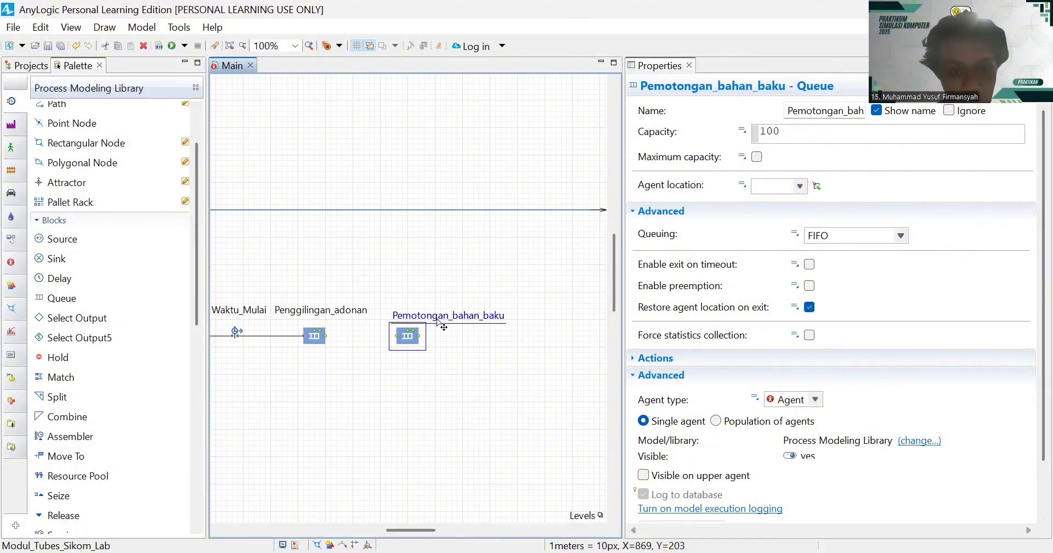
left_click_drag(451, 329, 428, 324)
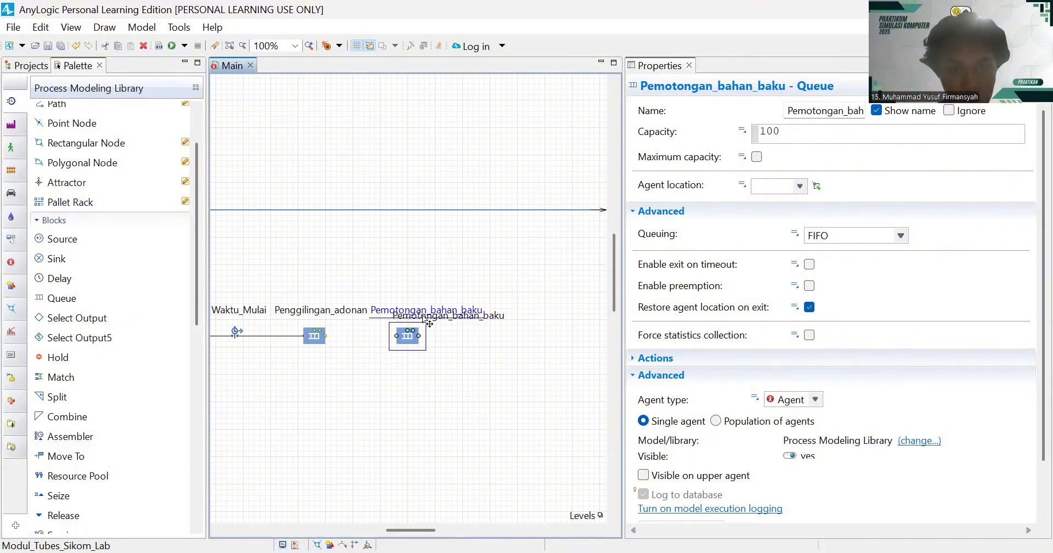
left_click(473, 355)
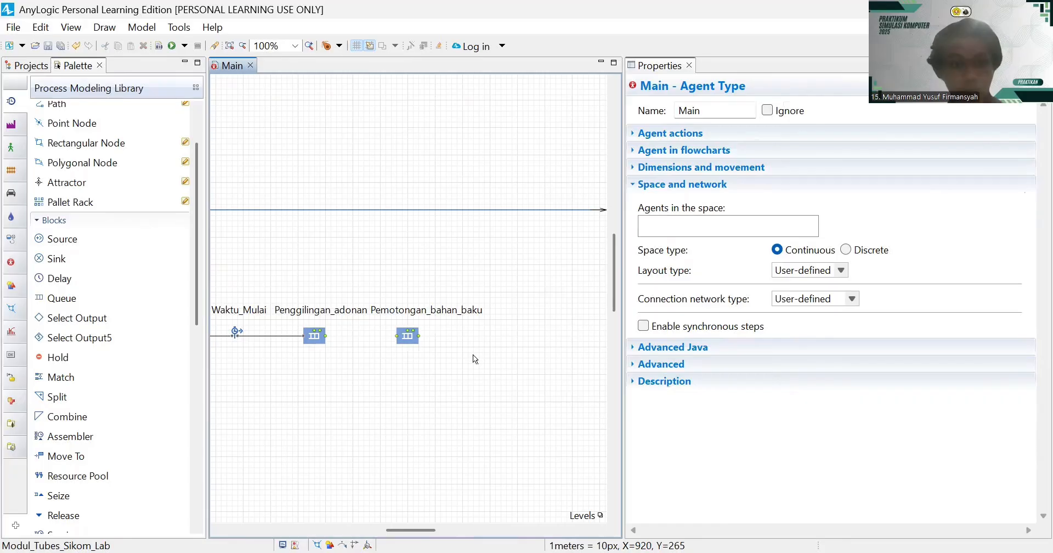
left_click_drag(410, 335, 428, 335)
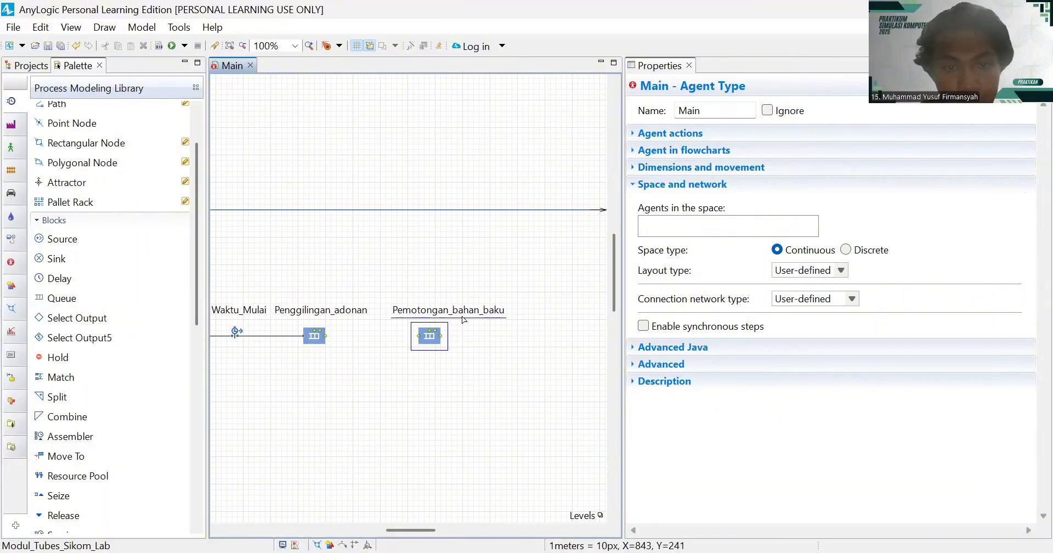
left_click(458, 317)
left_click_drag(458, 317, 429, 321)
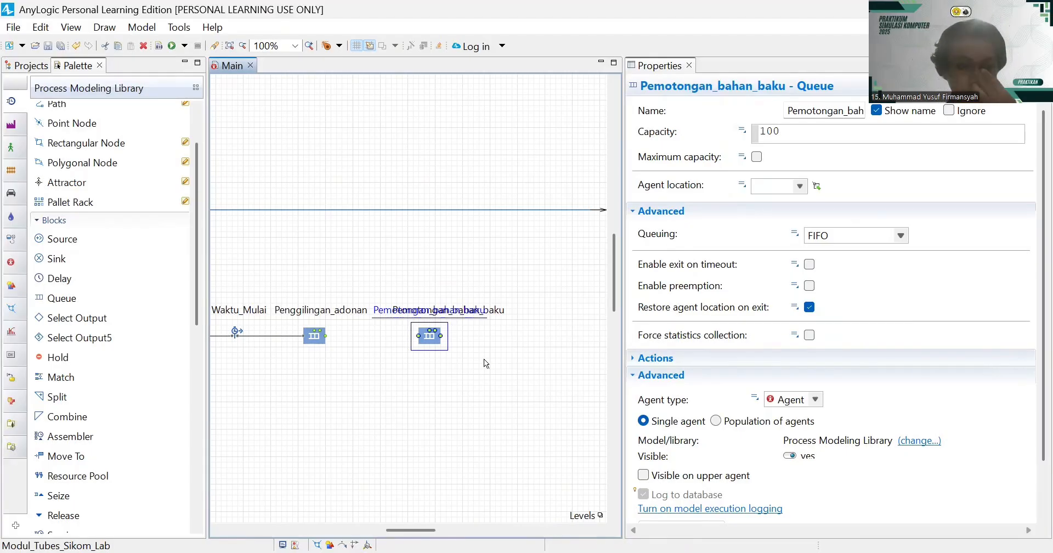
- Connect the output port of Penggilingan_adonan to the input port of Pemotongan_bahan_baku
left_click(324, 349)
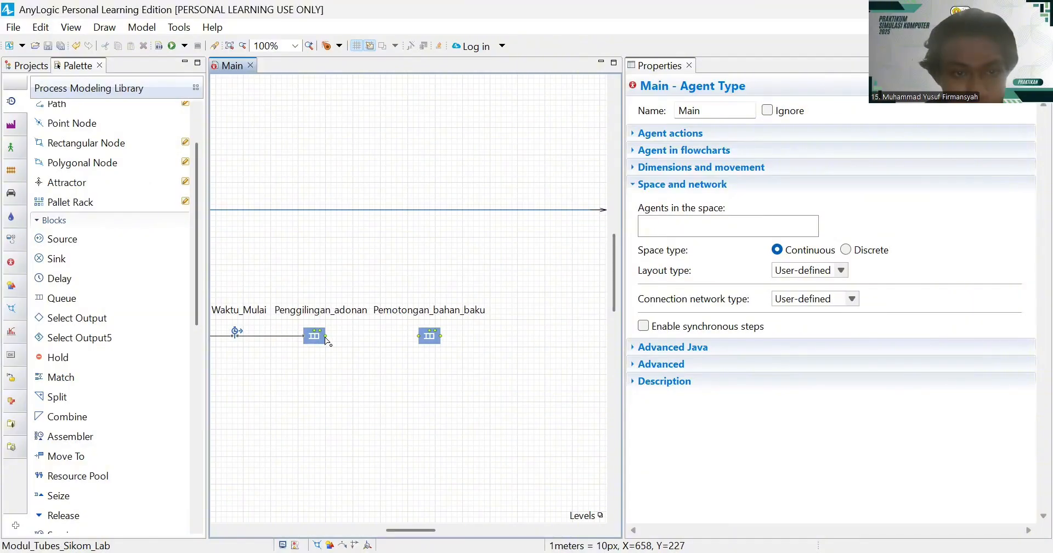
left_click(325, 340)
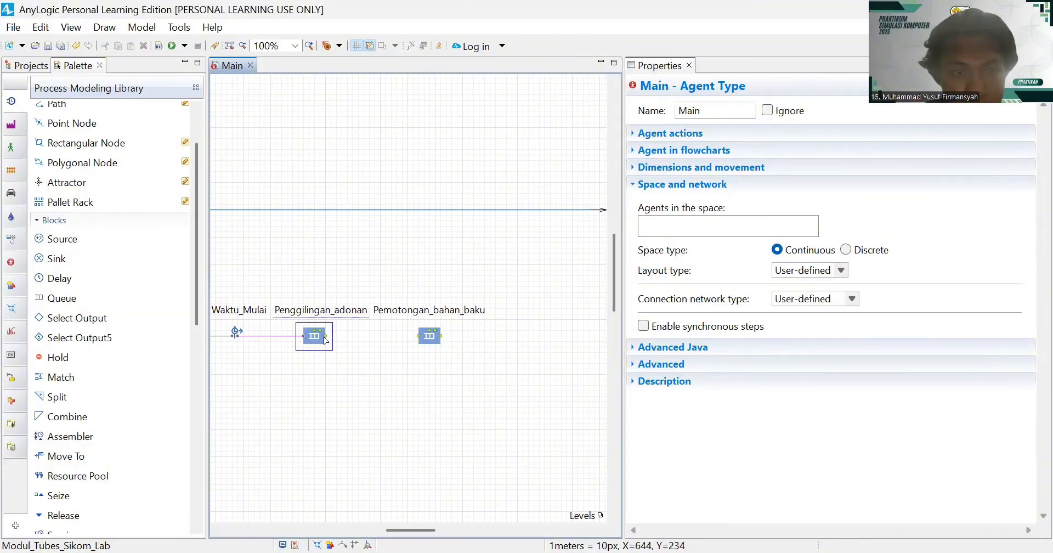
double_click(324, 337)
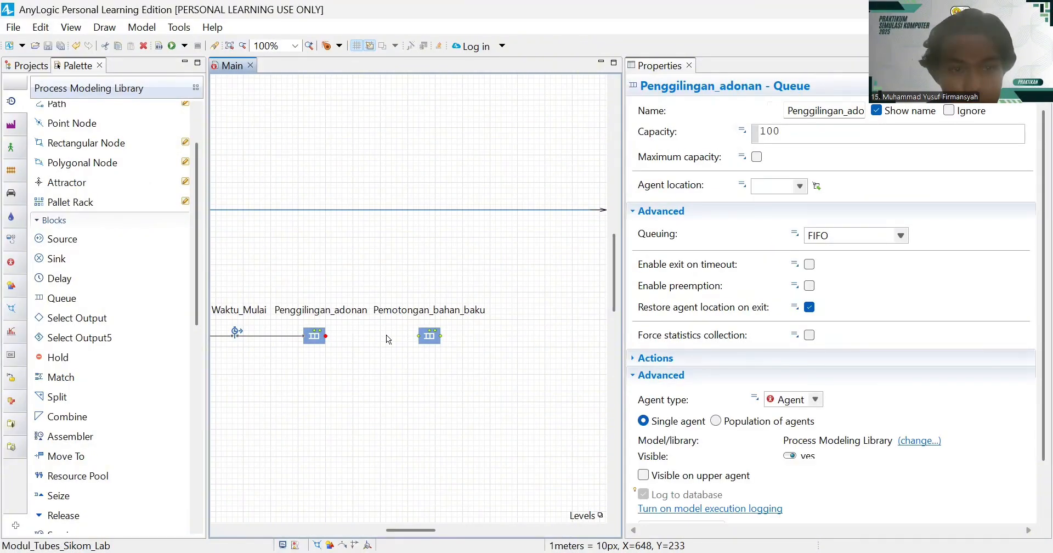
left_click(419, 336)
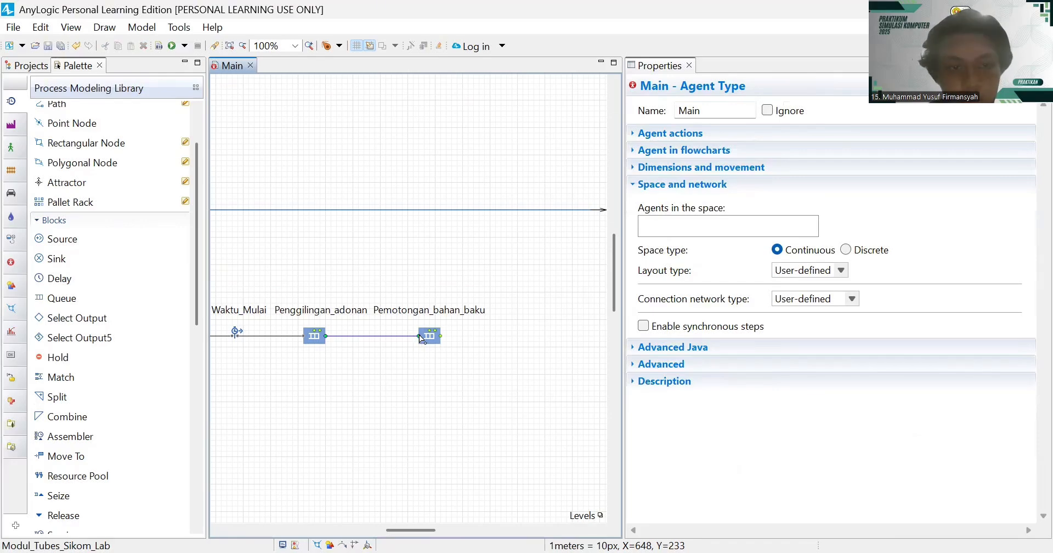
left_click(419, 335)
- Add a Queue block to the right of Pemotongan_bahan_baku, level with it
scroll(460, 345, "right", 2)
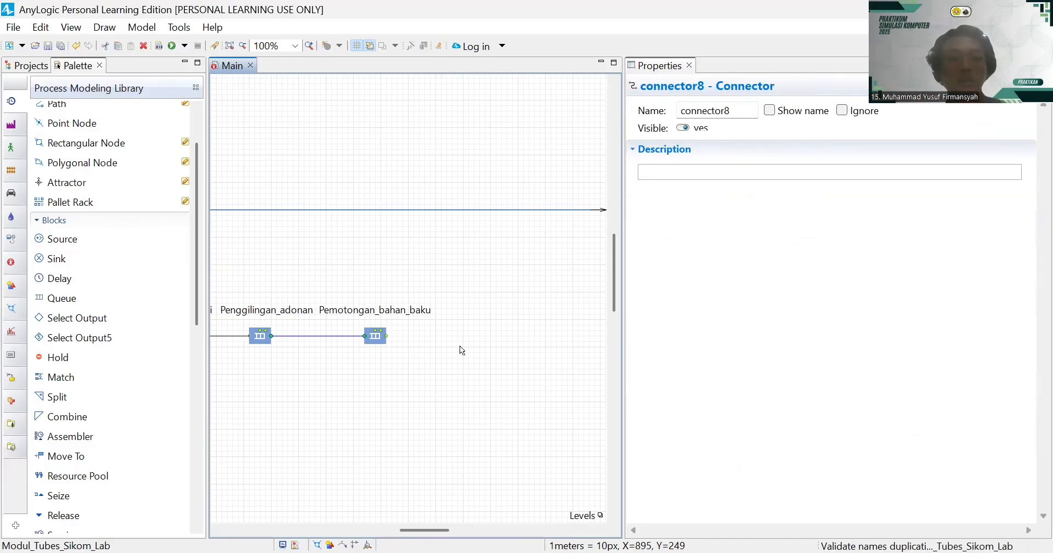
scroll(460, 350, "right", 2)
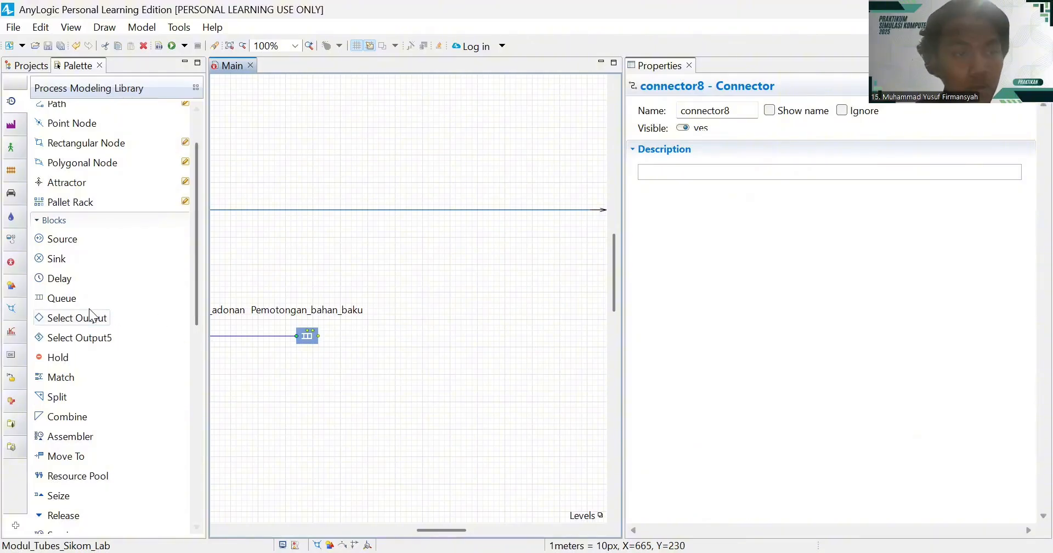
left_click_drag(72, 303, 402, 335)
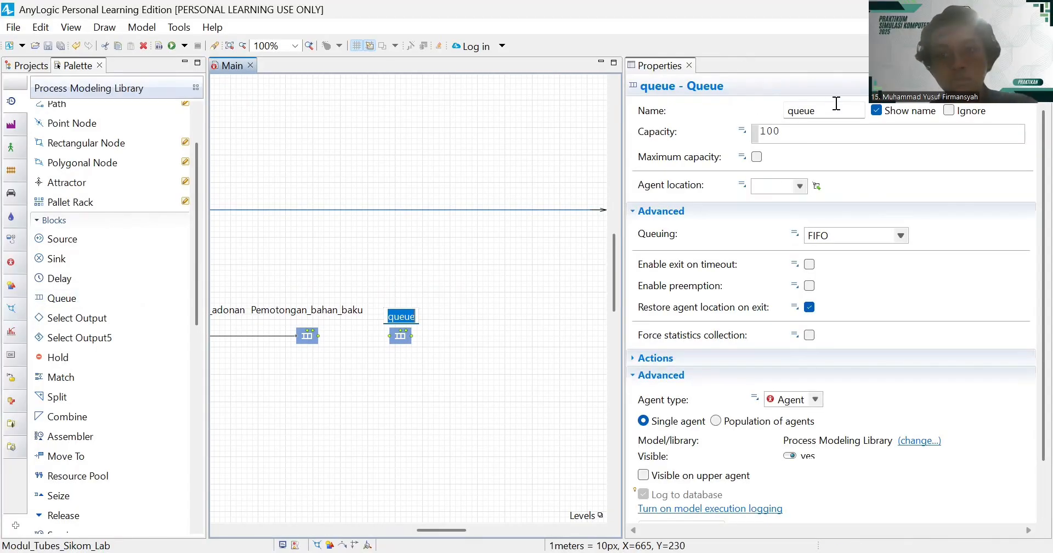
- Rename the queue to the right of Pemotongan_bahan_baku as Pengisian_adonan
left_click(836, 103)
key("BackSpace")
key("BackSpace")
key("BackSpace")
key("BackSpace")
key("BackSpace")
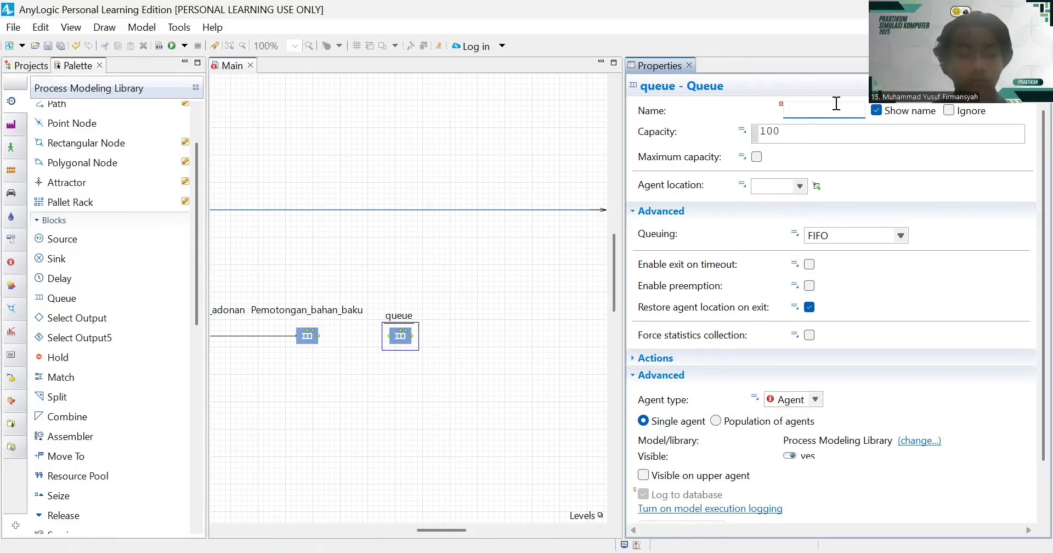
type("Pengisia")
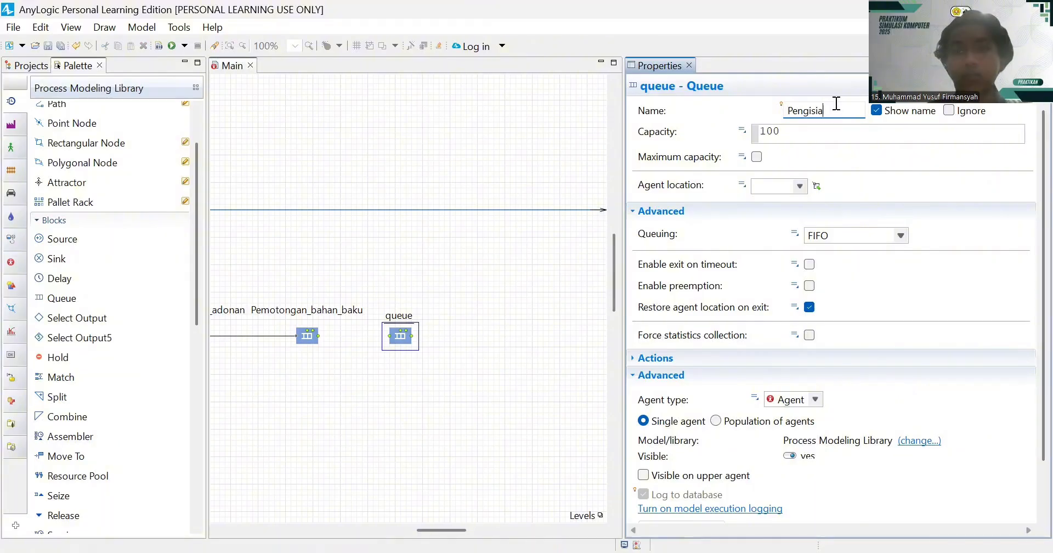
type("n_adonan")
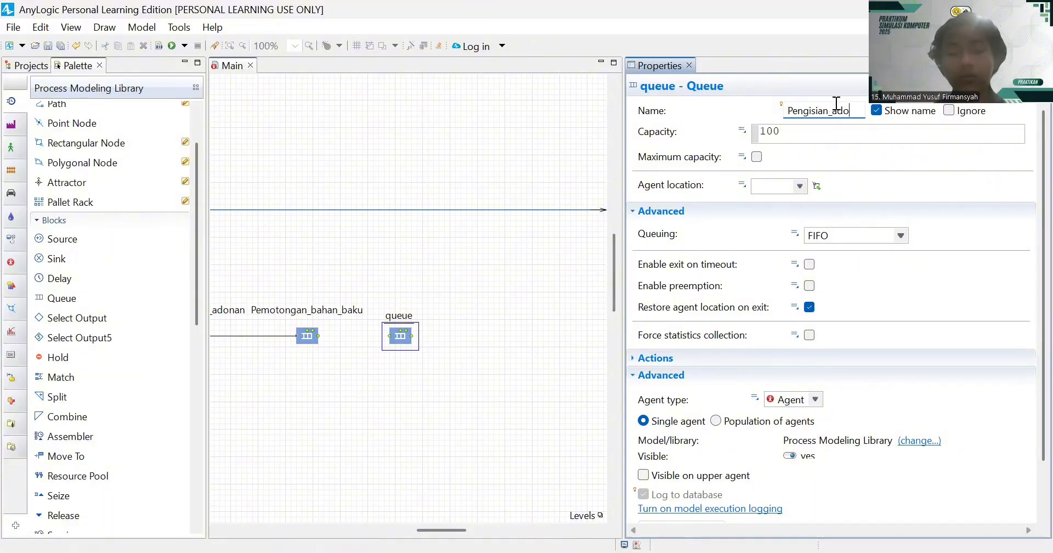
left_click(473, 327)
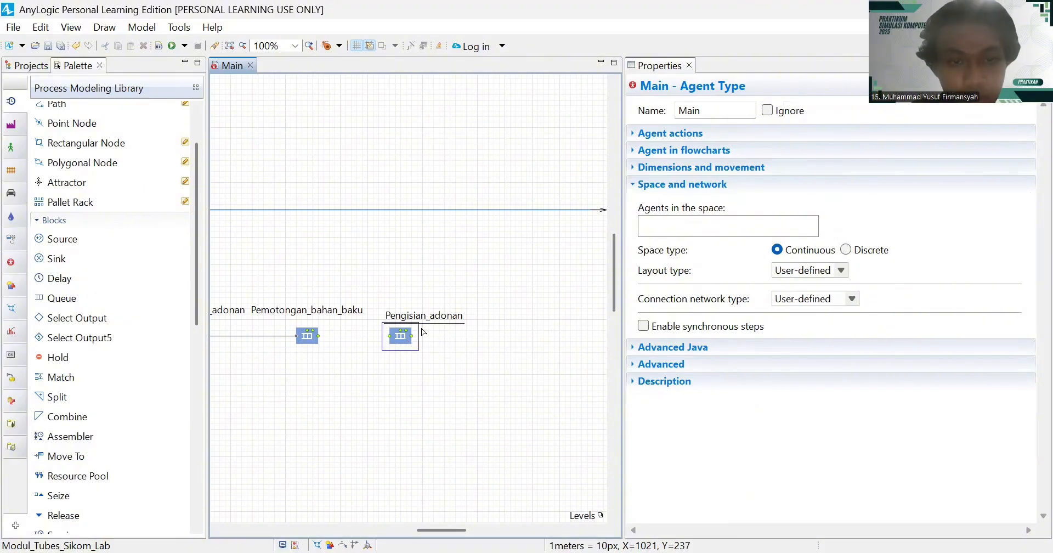
- Align the Pengisian_adonan label above its block, level with the neighbouring label, and connect Pemotongan_bahan_baku's output to Pengisian_adonan's input
left_click(438, 326)
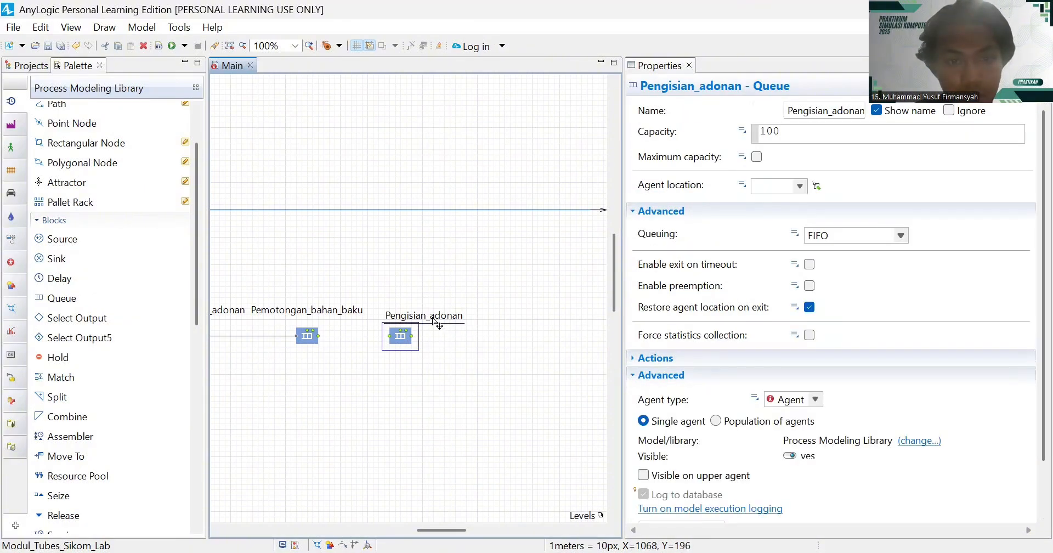
left_click_drag(435, 322, 423, 319)
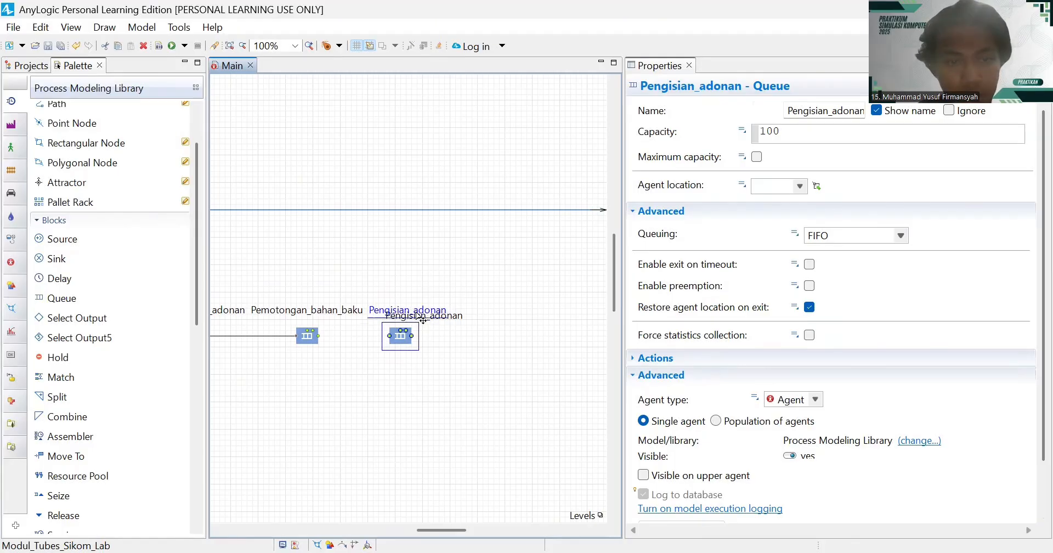
left_click(458, 339)
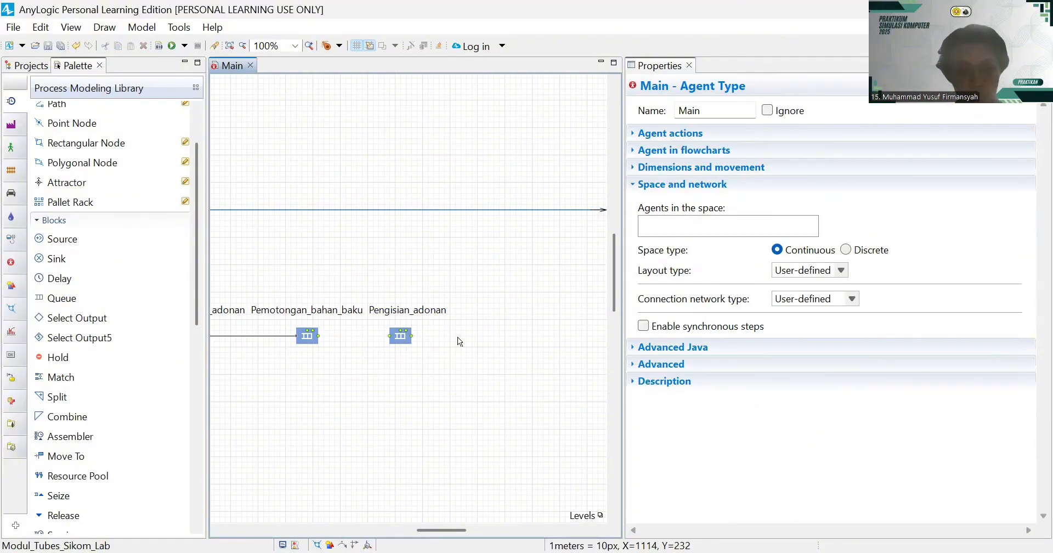
left_click(319, 336)
left_click_drag(320, 337, 387, 336)
- Add a Queue block to the right of Pengisian_adonan, level with it
scroll(467, 351, "right", 3)
scroll(467, 351, "right", 3)
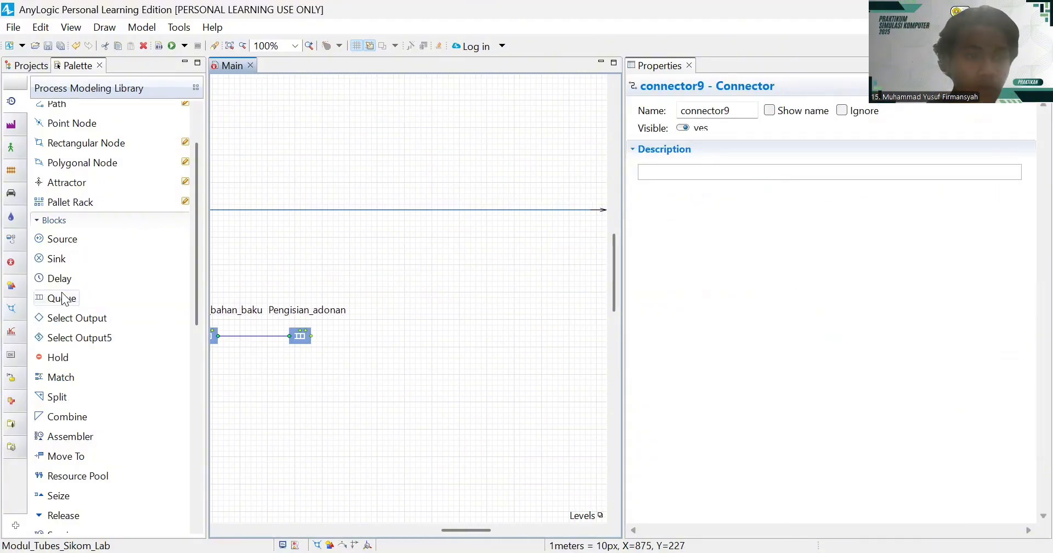
left_click_drag(62, 297, 385, 338)
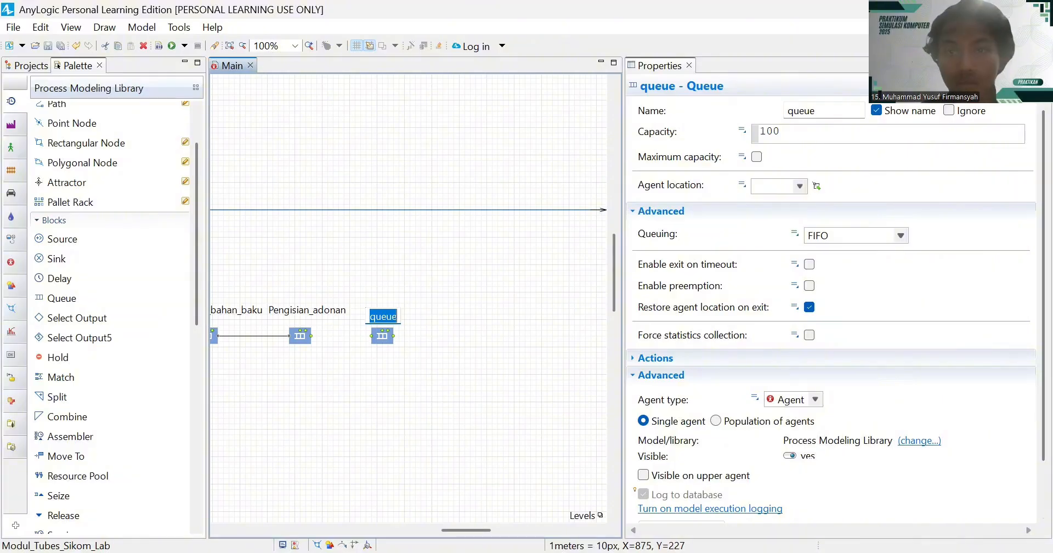
- Rename the queue to the right of Pengisian_adonan as Penggorengan_adonan
left_click(827, 112)
key("BackSpace")
key("BackSpace")
key("BackSpace")
key("BackSpace")
key("BackSpace")
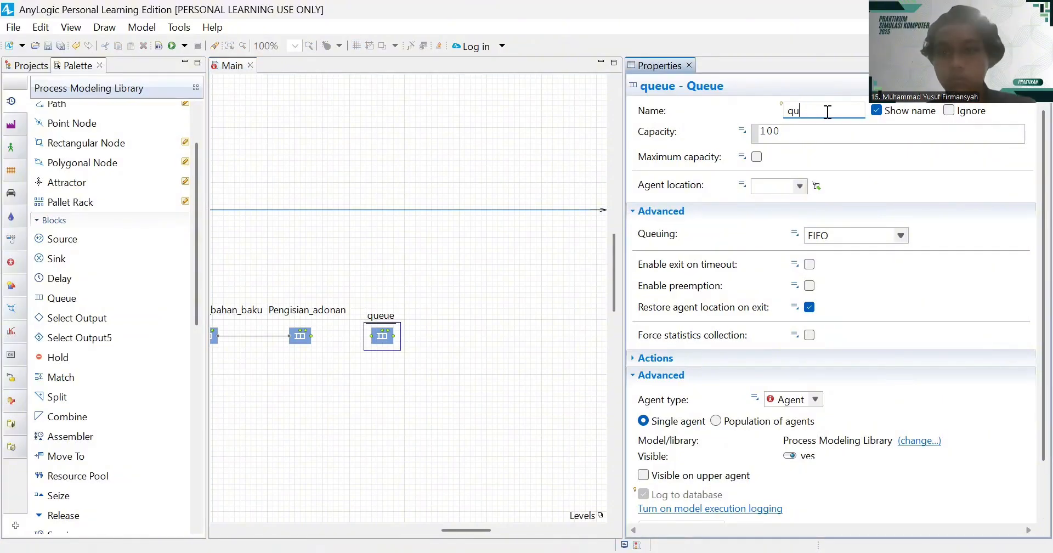
type("Pengg")
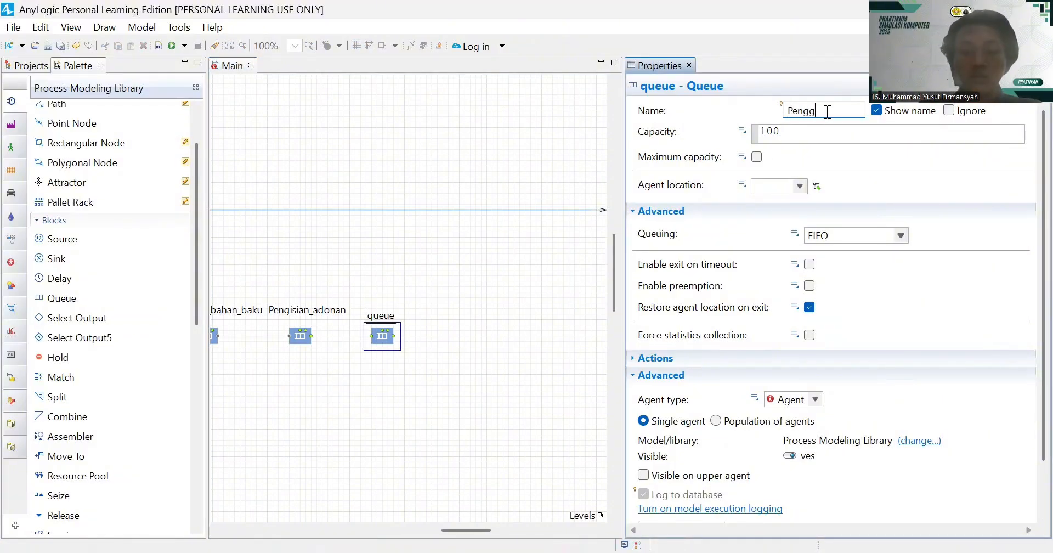
type("orengan")
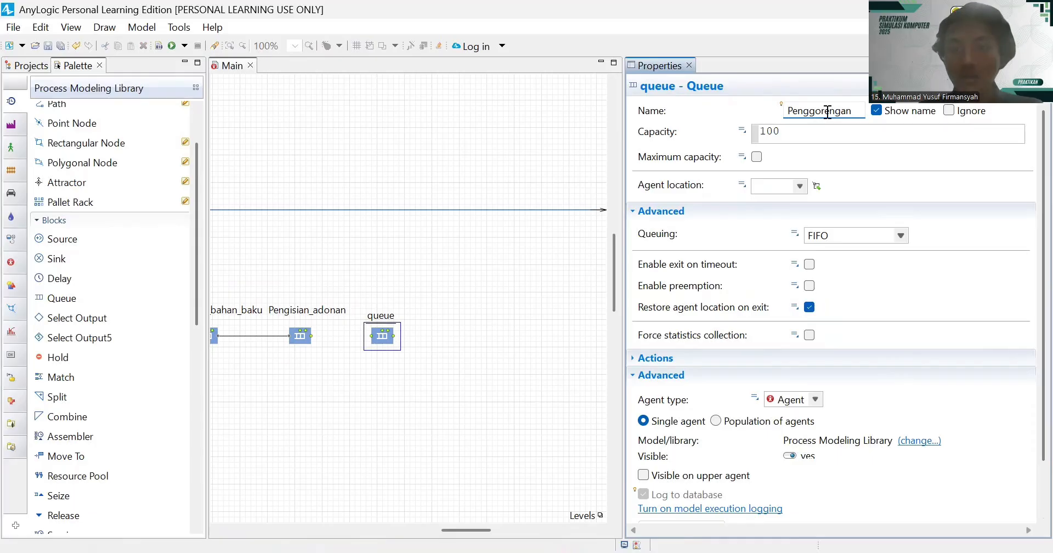
type("_adonan")
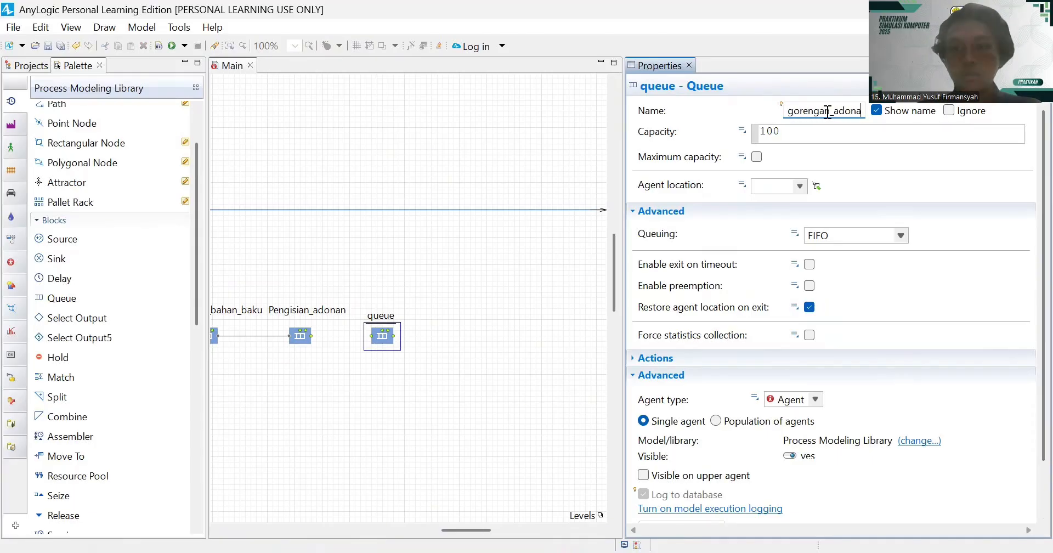
left_click(548, 308)
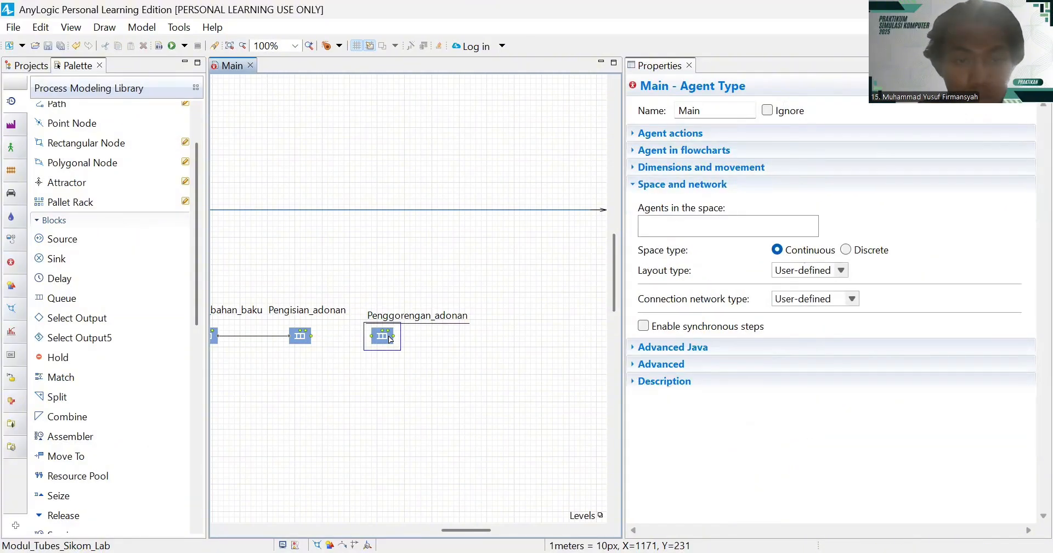
- Shift the Penggorengan_adonan block slightly right and place its label above it, level with the Pengisian_adonan label
left_click(423, 318)
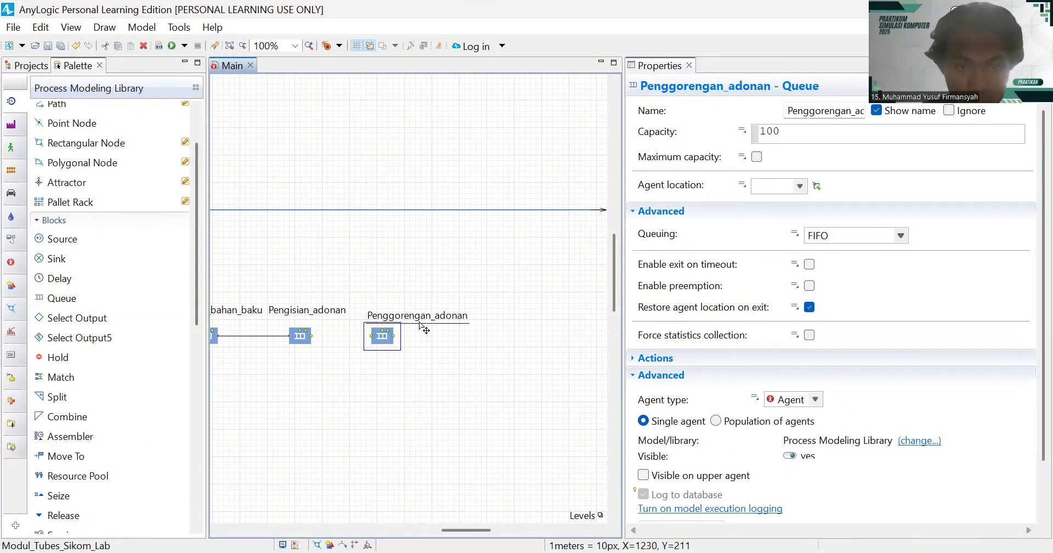
left_click_drag(423, 319, 412, 326)
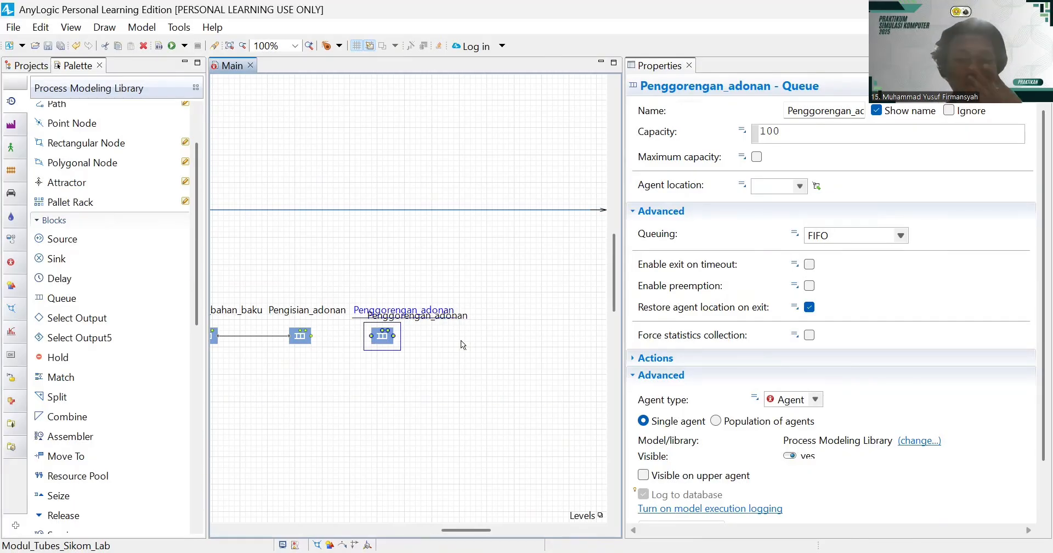
left_click(460, 341)
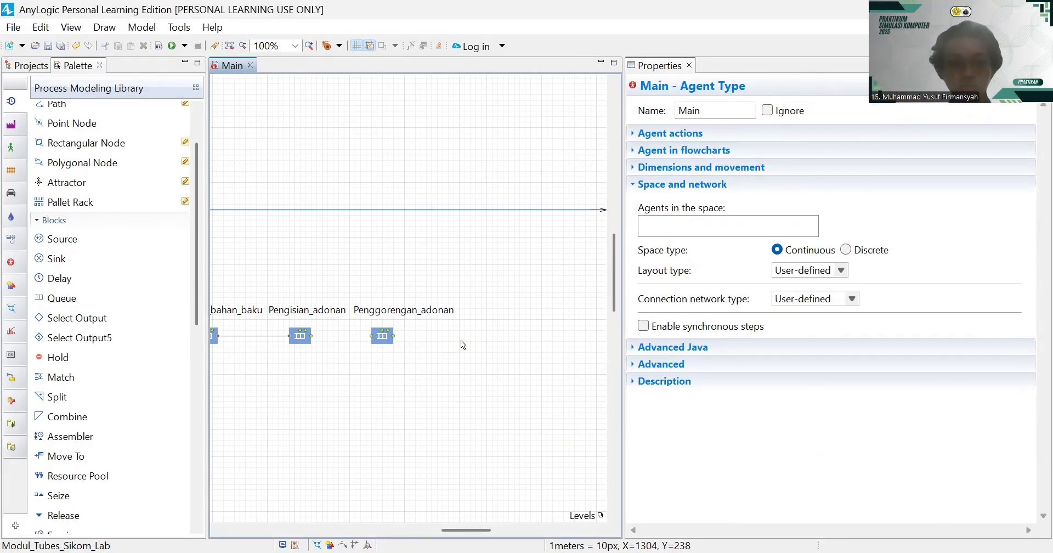
left_click_drag(388, 339, 408, 342)
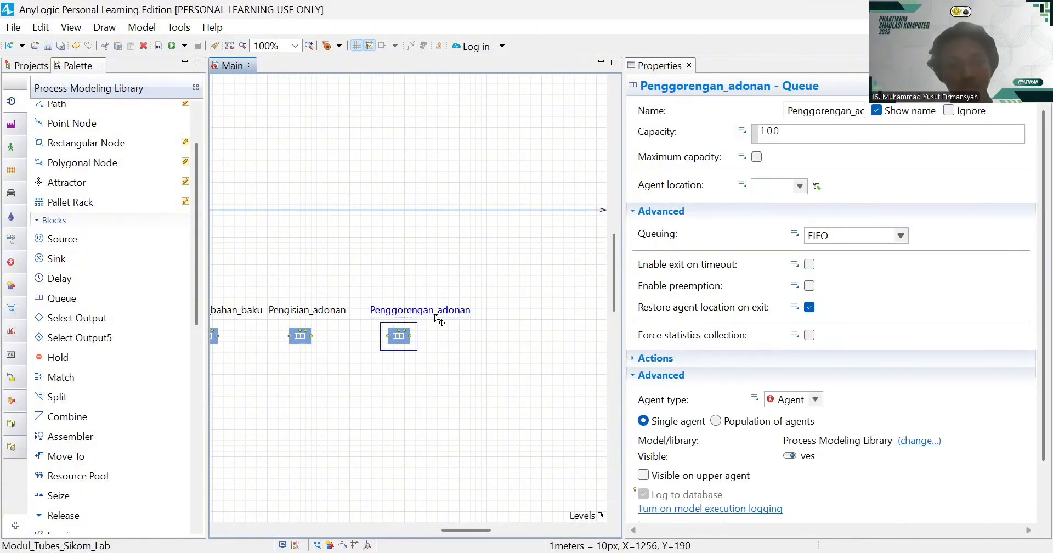
left_click_drag(437, 318, 425, 322)
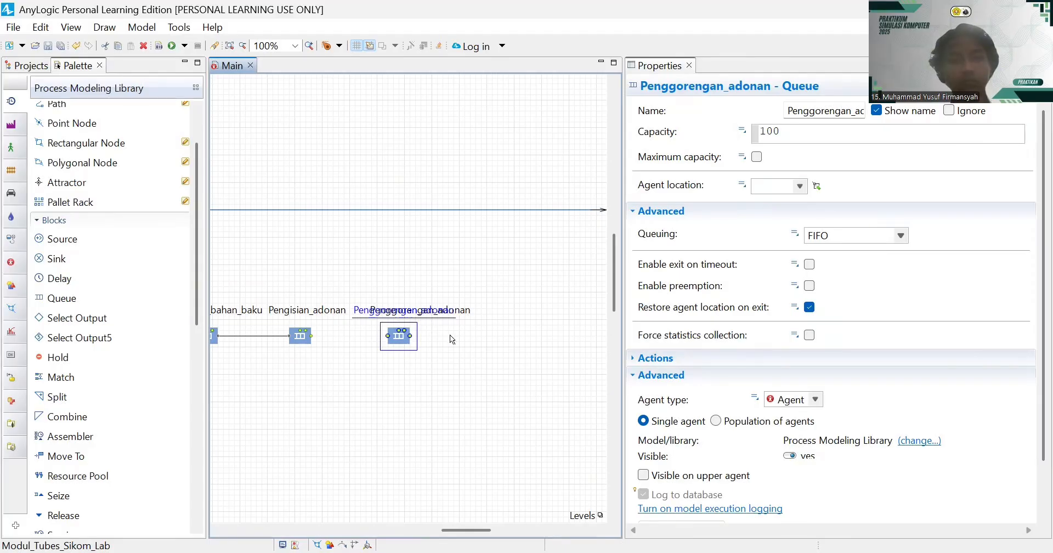
left_click(492, 354)
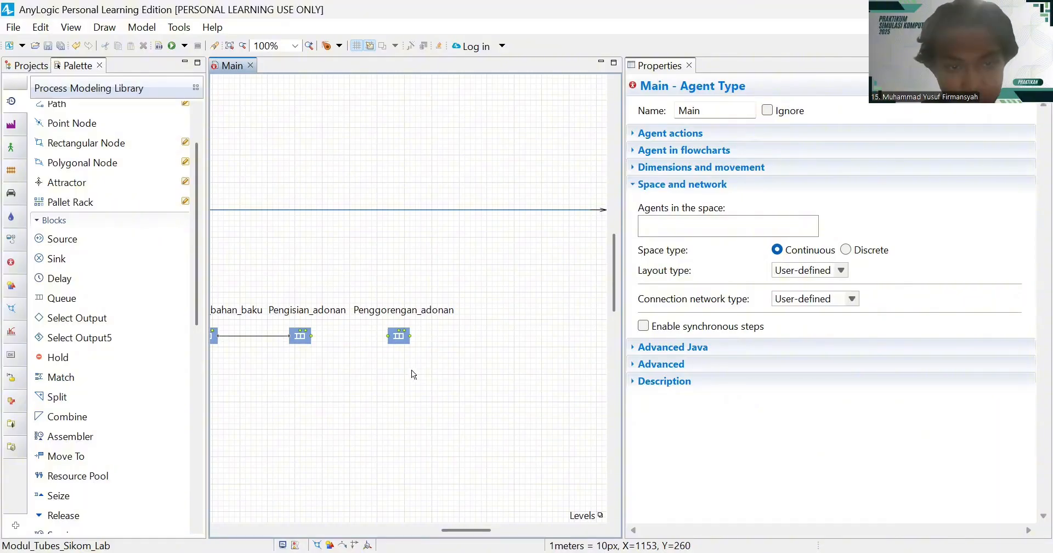
- Connect the output port of Pengisian_adonan to the input port of Penggorengan_adonan
left_click(312, 341)
left_click_drag(312, 340, 388, 340)
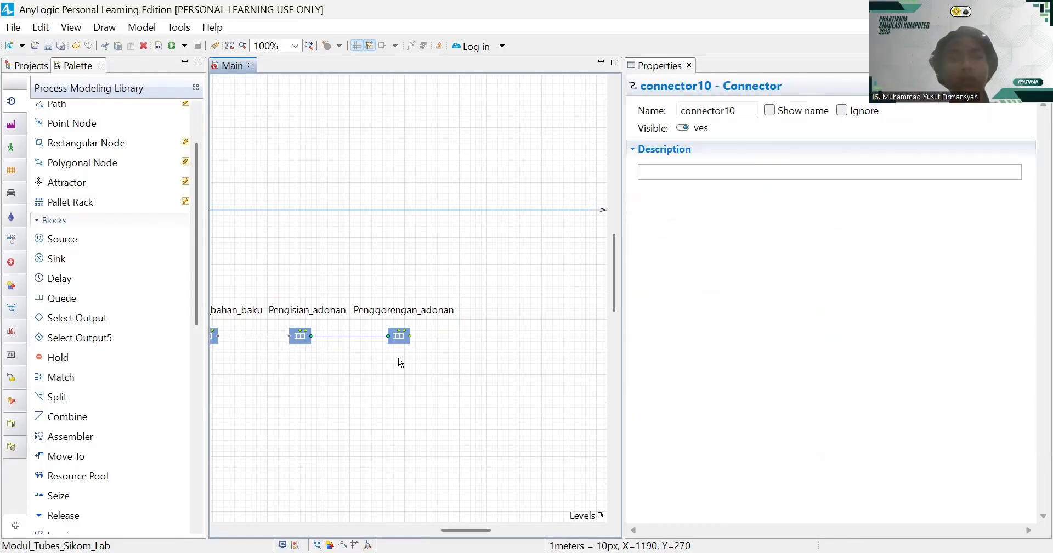
scroll(398, 357, "left", 2)
scroll(398, 358, "down", 3)
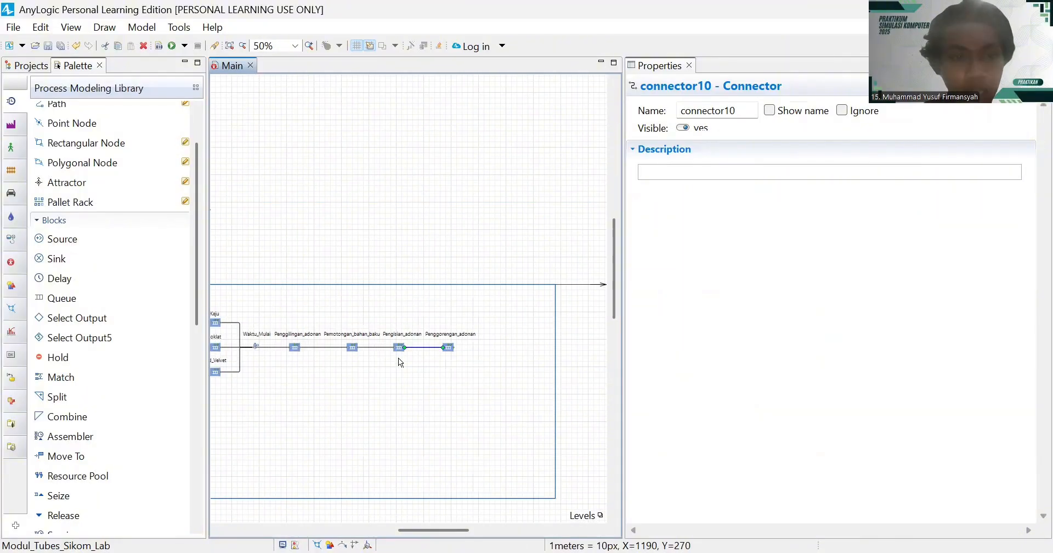
scroll(398, 357, "up", 3)
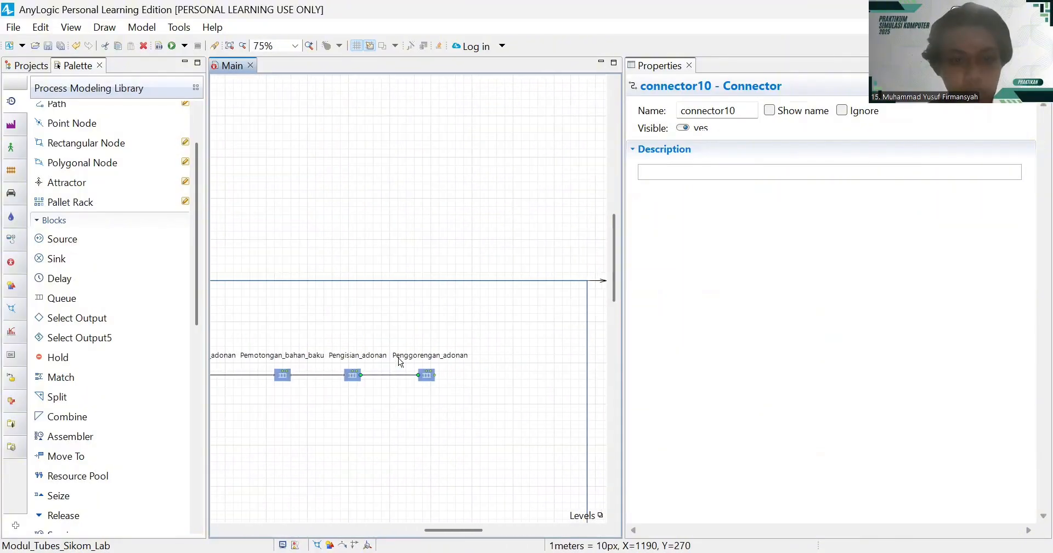
- Place a Resource Task End block to the right of Penggorengan_adonan
scroll(90, 352, "down", 5)
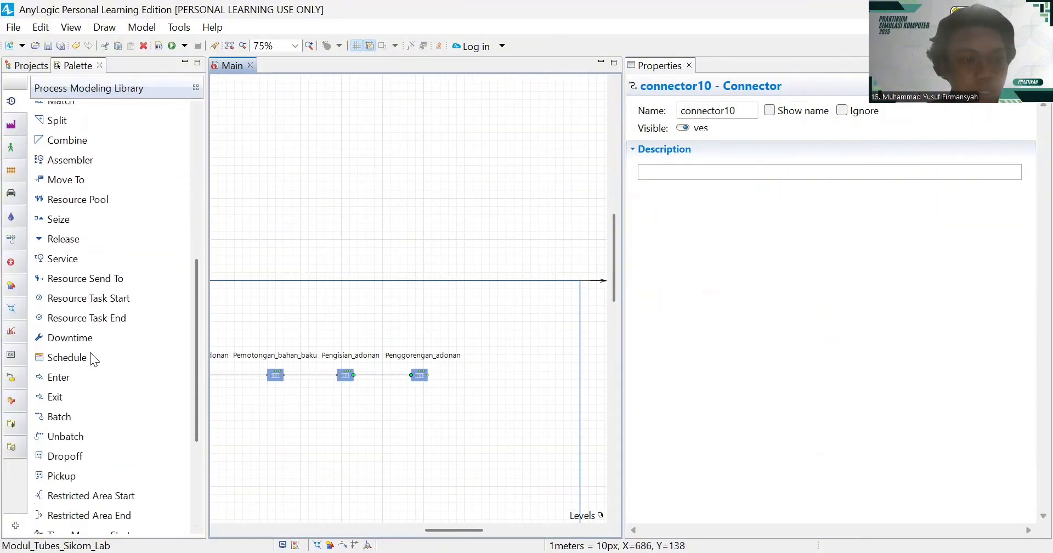
left_click_drag(91, 320, 500, 373)
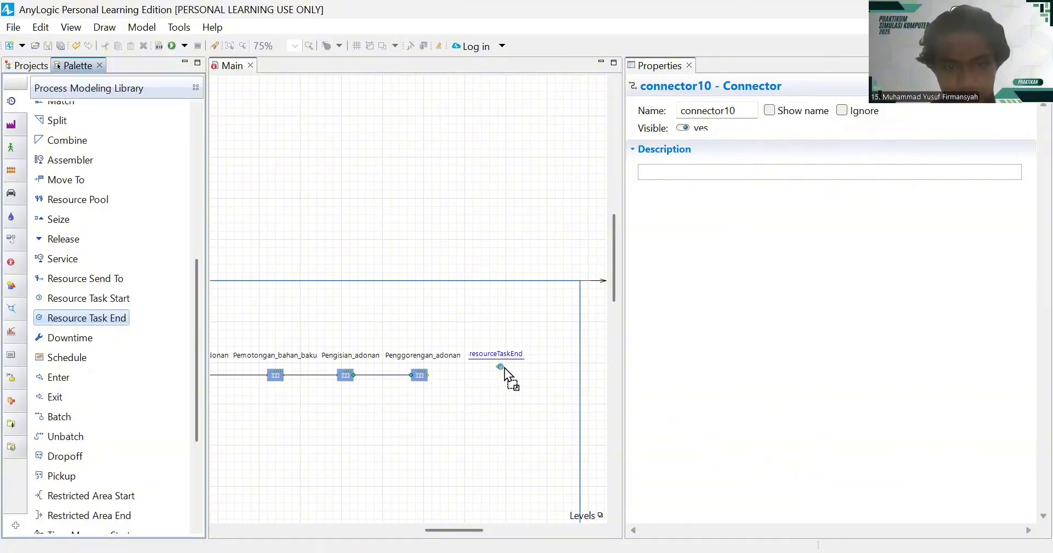
left_click_drag(504, 368, 503, 367)
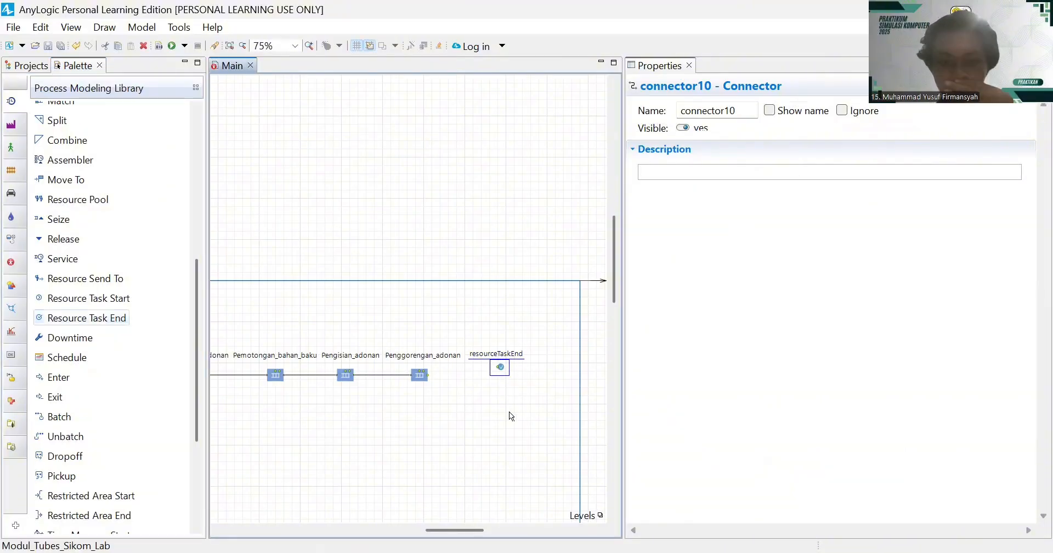
- Widen the Main frame from its lower-right corner so it extends well past the last flowchart block
scroll(508, 411, "down", 3)
scroll(509, 411, "right", 1)
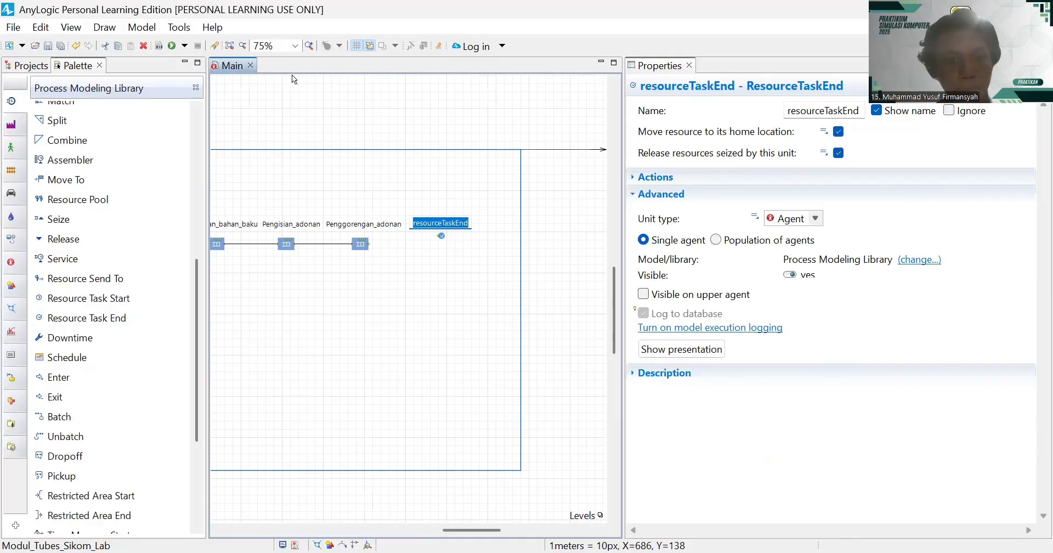
left_click(521, 470)
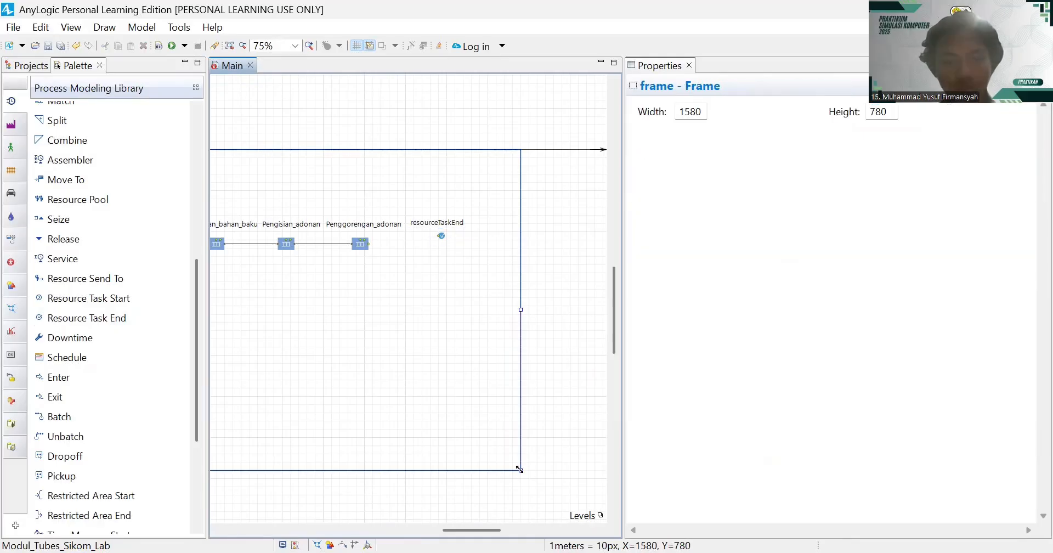
left_click_drag(521, 471, 857, 495)
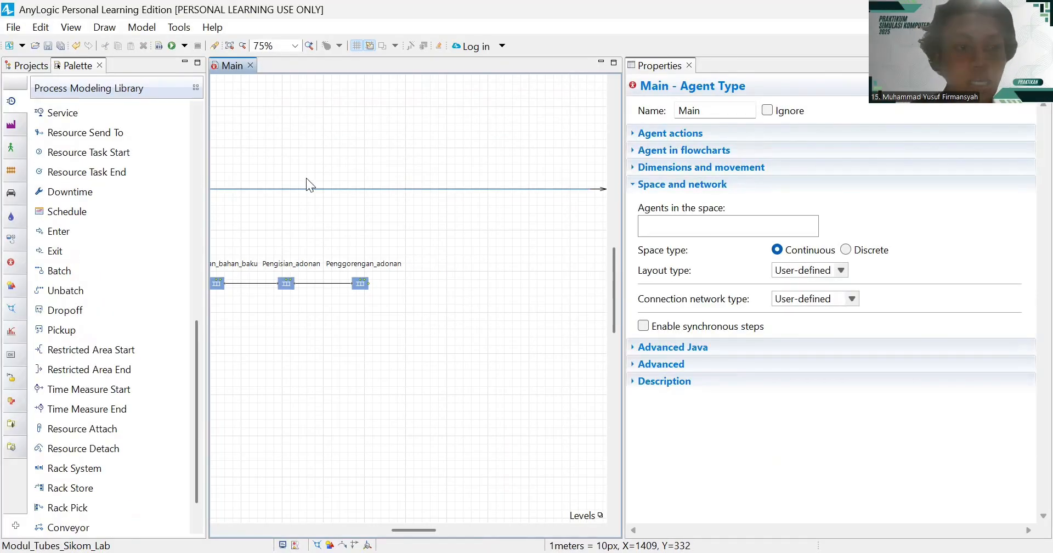
- Add a Time Measure End block to the right of Penggorengan_adonan
mouse_move(89, 405)
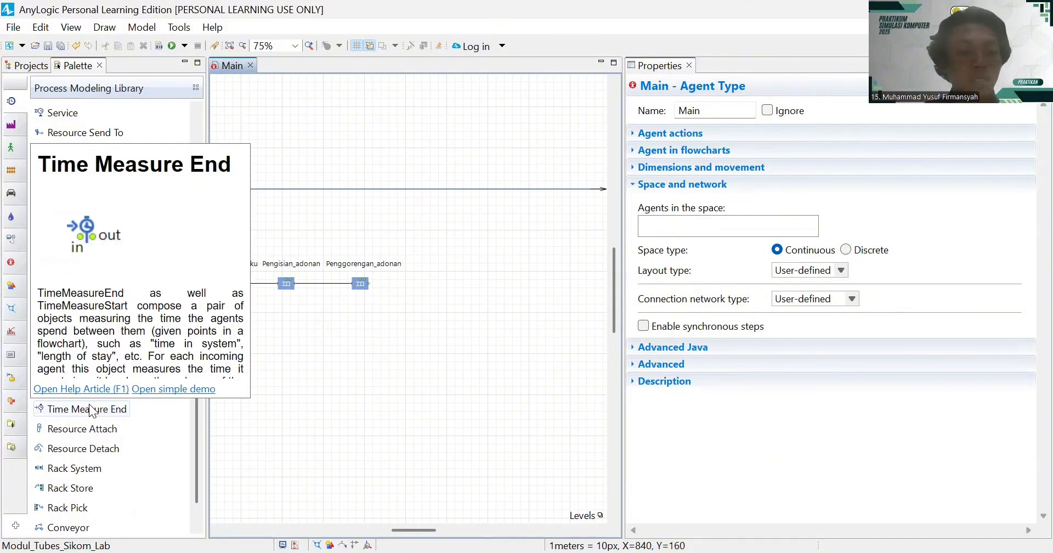
left_click_drag(116, 413, 447, 282)
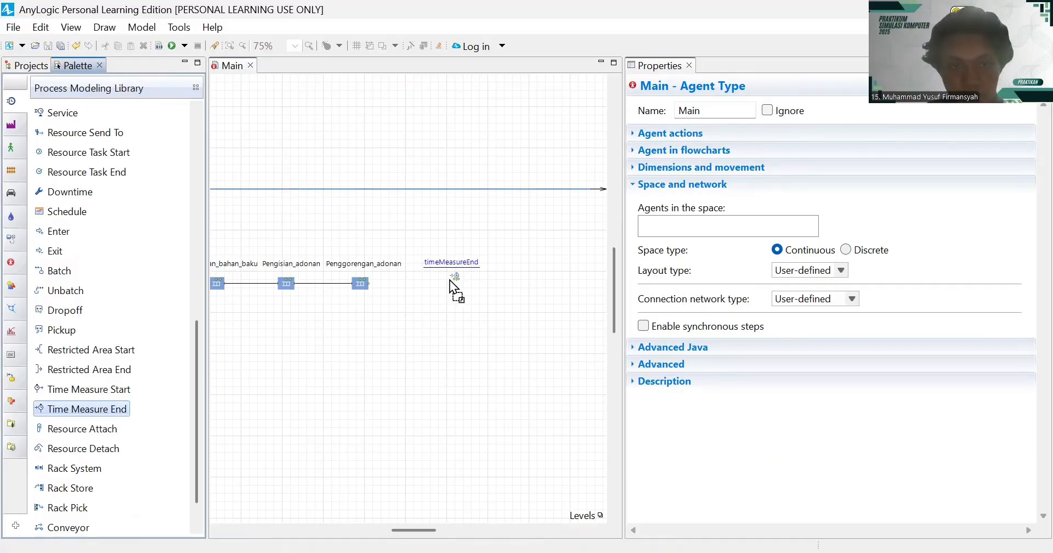
left_click_drag(444, 281, 443, 280)
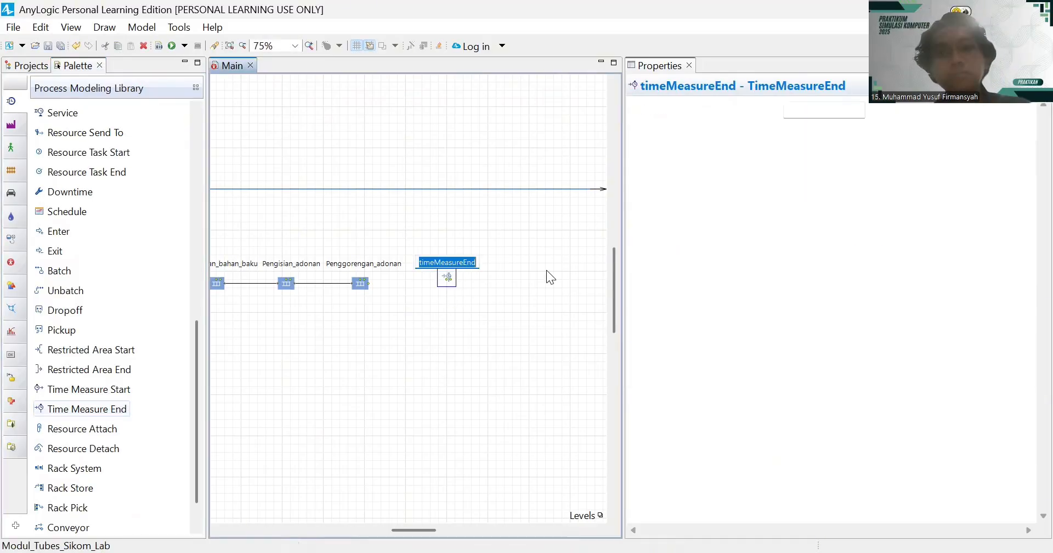
- Rename the Time Measure End block as Waktu_total
left_click(836, 109)
key("BackSpace")
key("BackSpace")
key("BackSpace")
key("BackSpace")
key("BackSpace")
key("BackSpace")
key("BackSpace")
key("BackSpace")
key("BackSpace")
key("BackSpace")
key("BackSpace")
key("BackSpace")
key("BackSpace")
key("BackSpace")
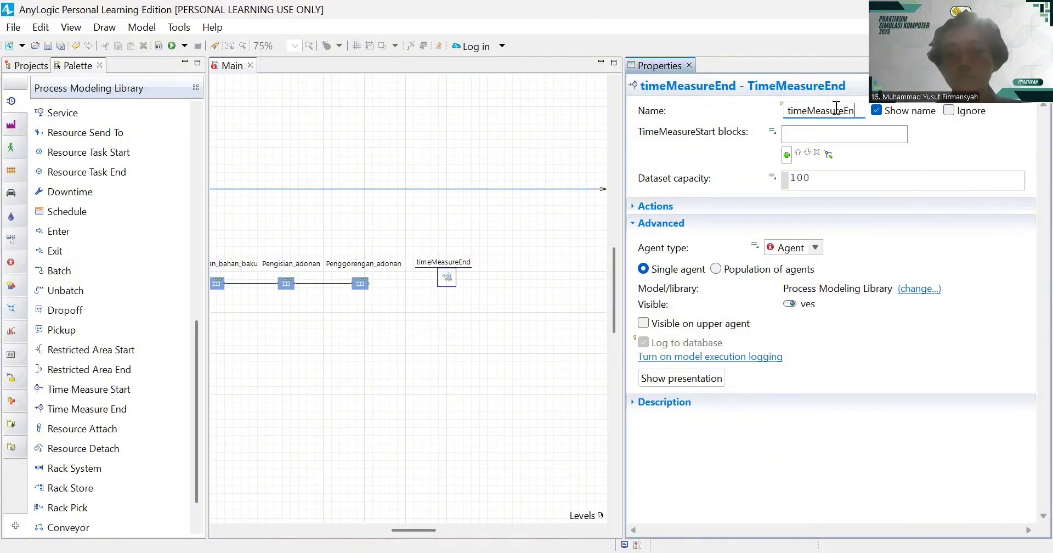
type("Wa")
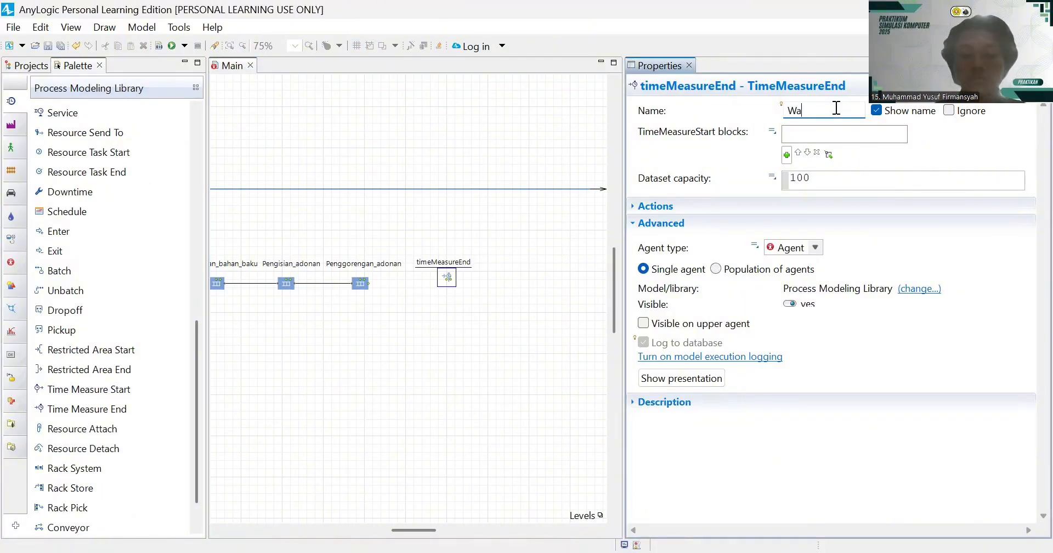
type("ktu")
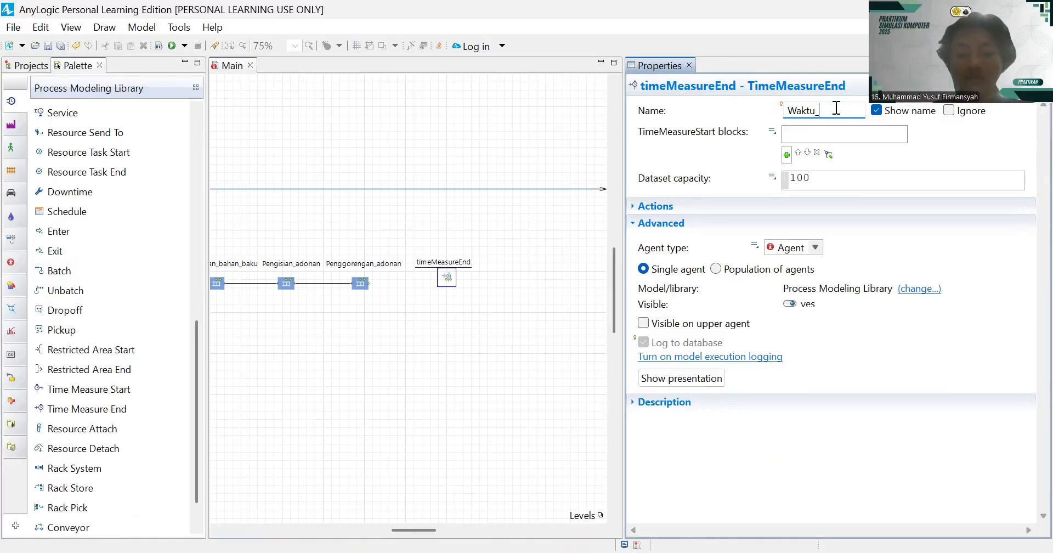
type("_total")
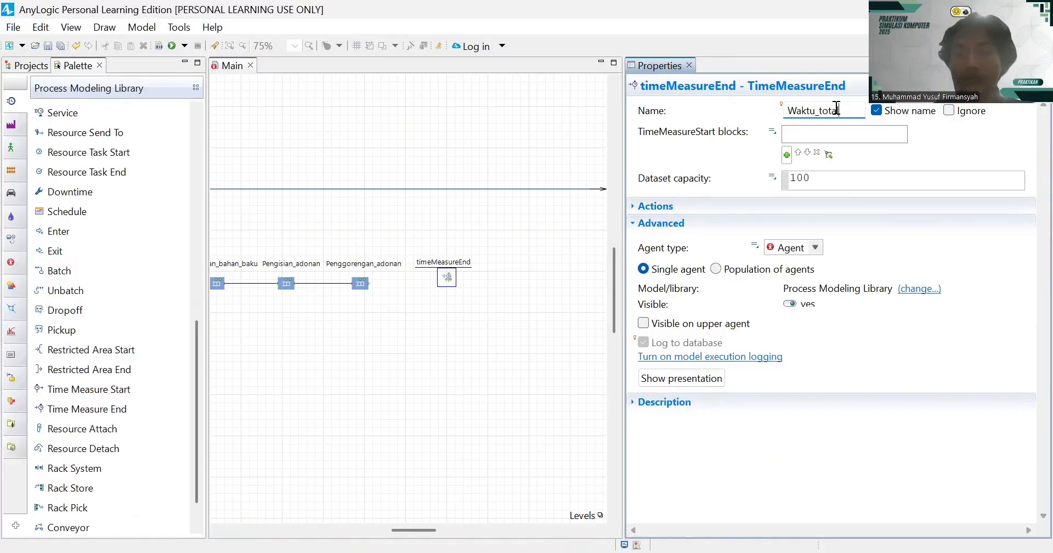
left_click(540, 289)
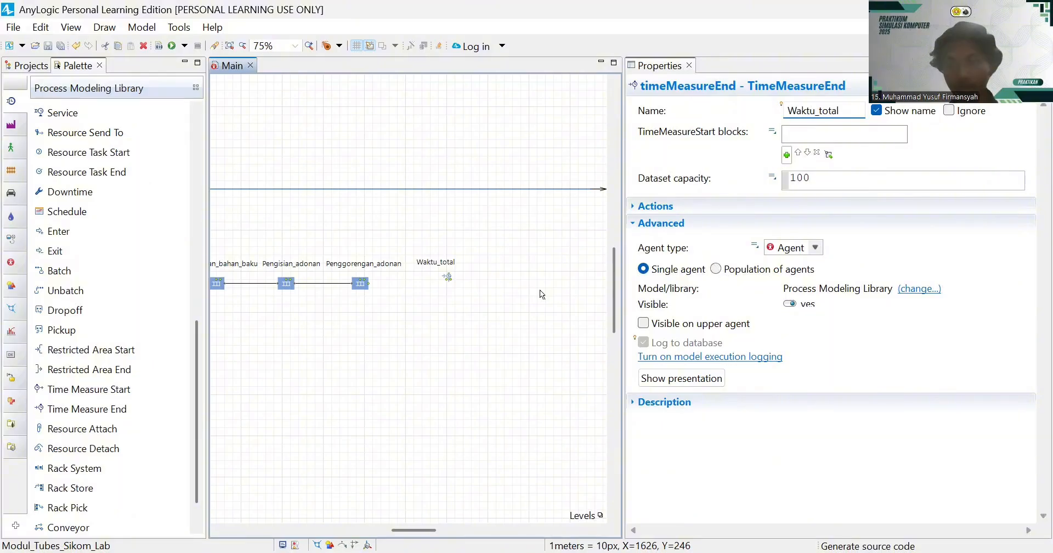
left_click(540, 289)
- Capitalise the second word in the Time Measure End block's name, making it Waktu_Total
scroll(454, 343, "left", 3)
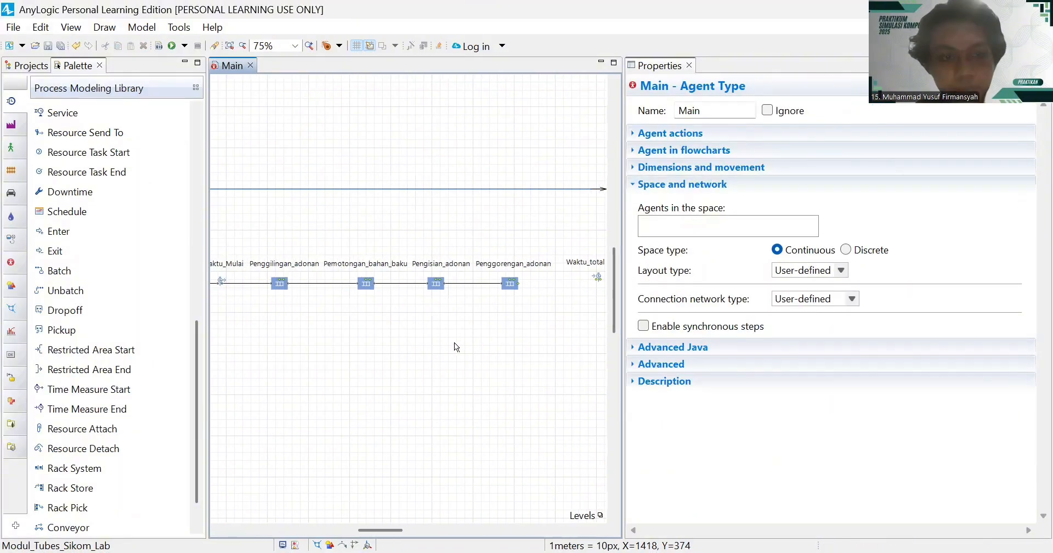
scroll(454, 342, "left", 3)
scroll(454, 342, "right", 5)
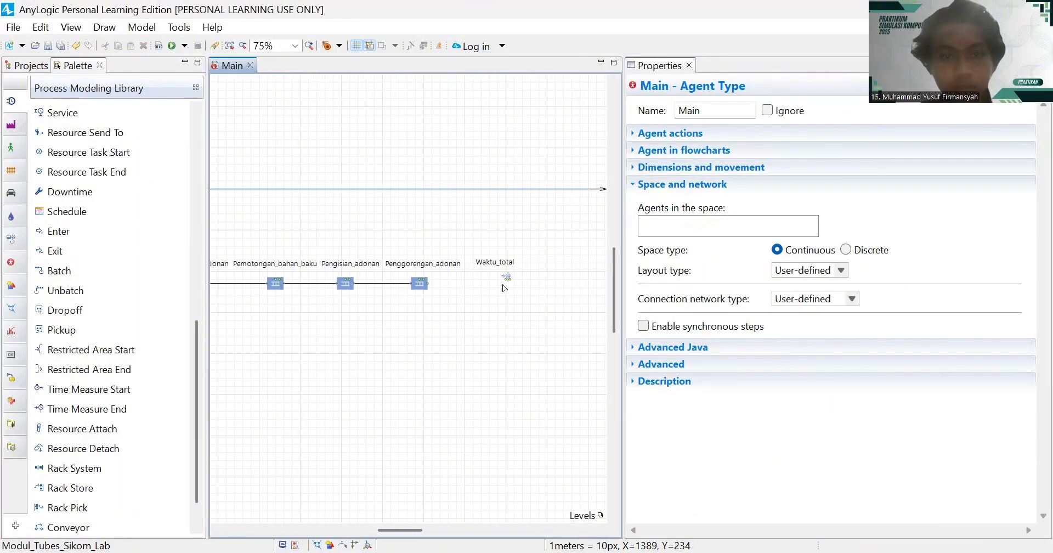
left_click(505, 278)
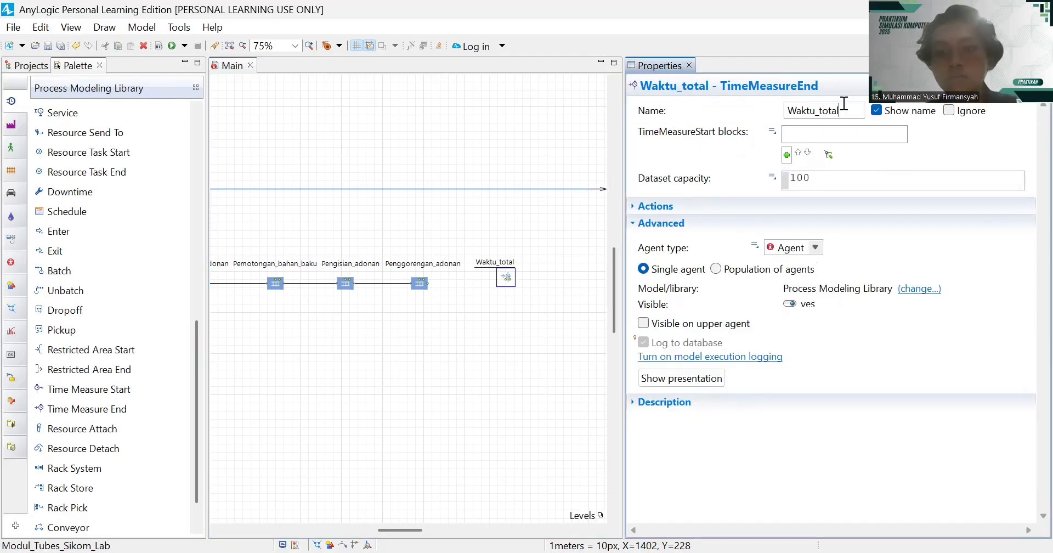
left_click(843, 103)
key("Left")
key("Left")
key("BackSpace")
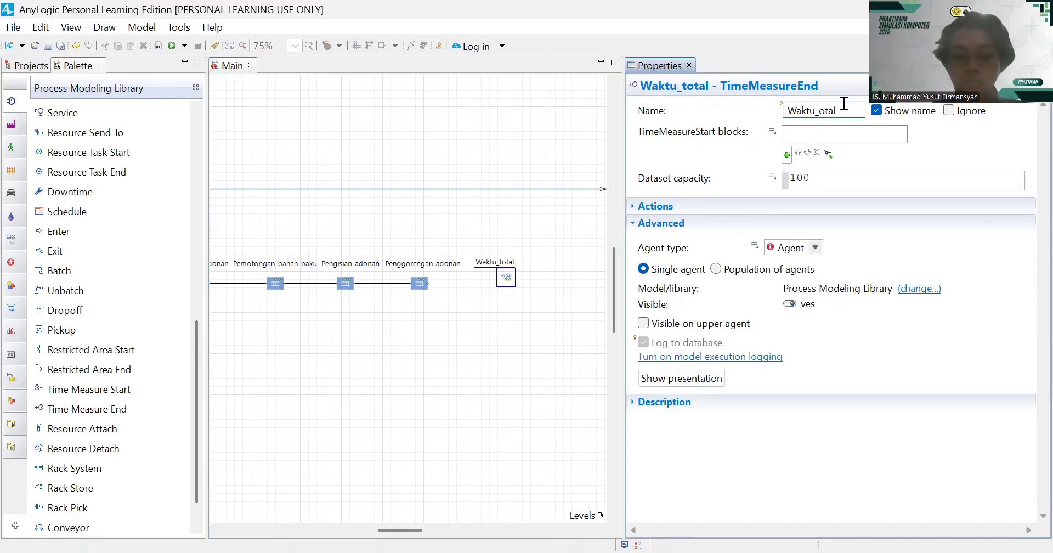
type("T")
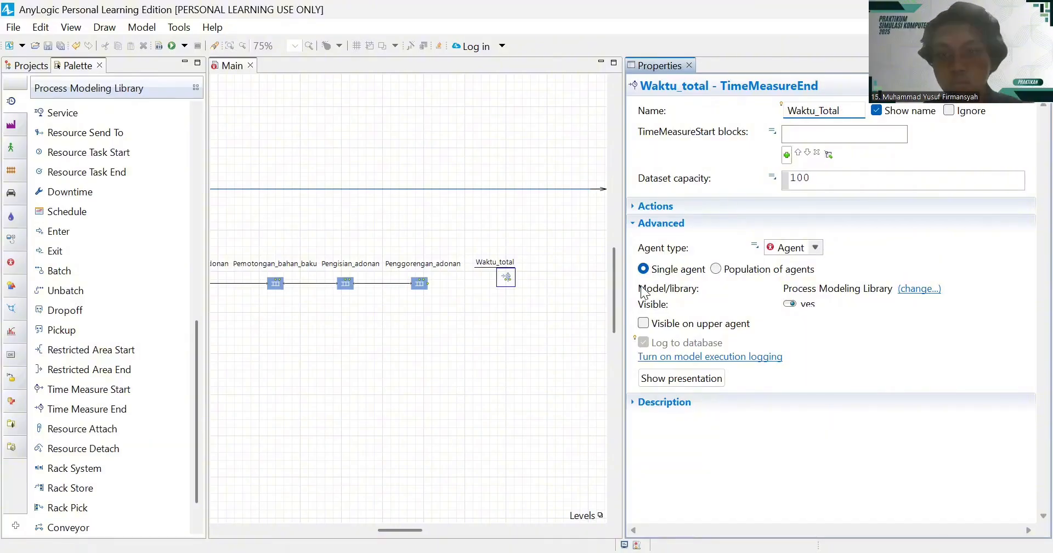
left_click(545, 329)
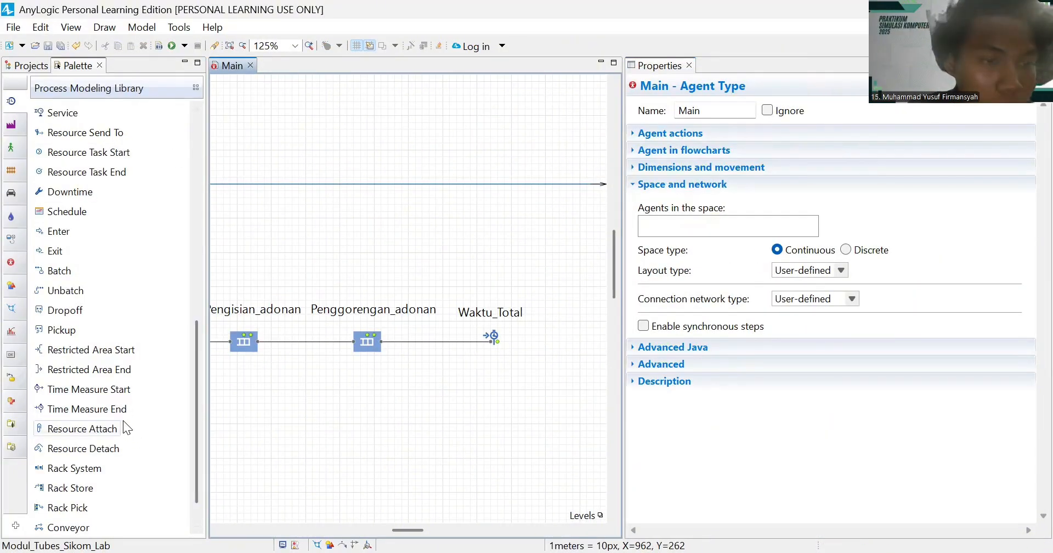
- Add a Sink block to the right of Waktu_Total
scroll(123, 420, "down", 2)
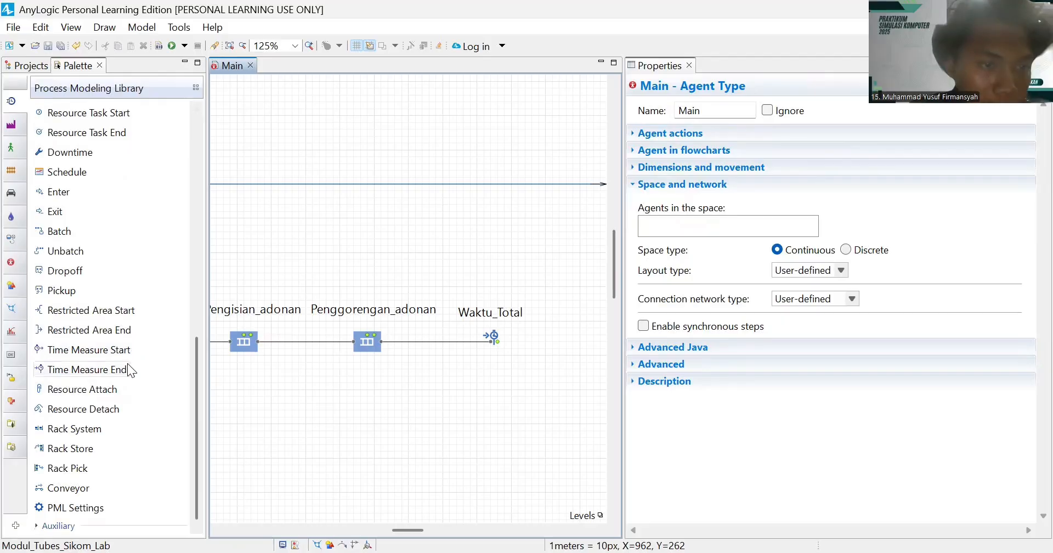
left_click_drag(127, 363, 111, 389)
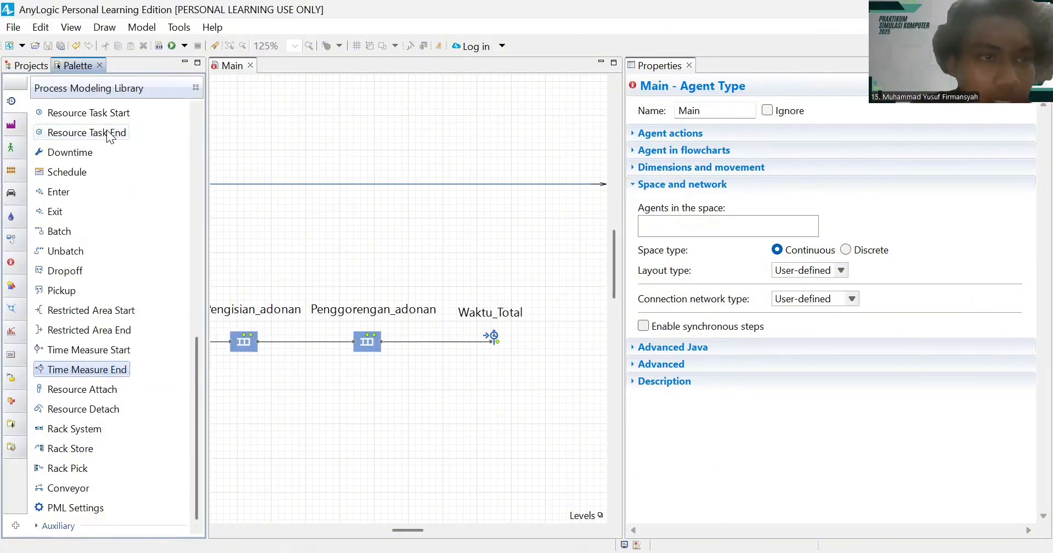
mouse_move(107, 131)
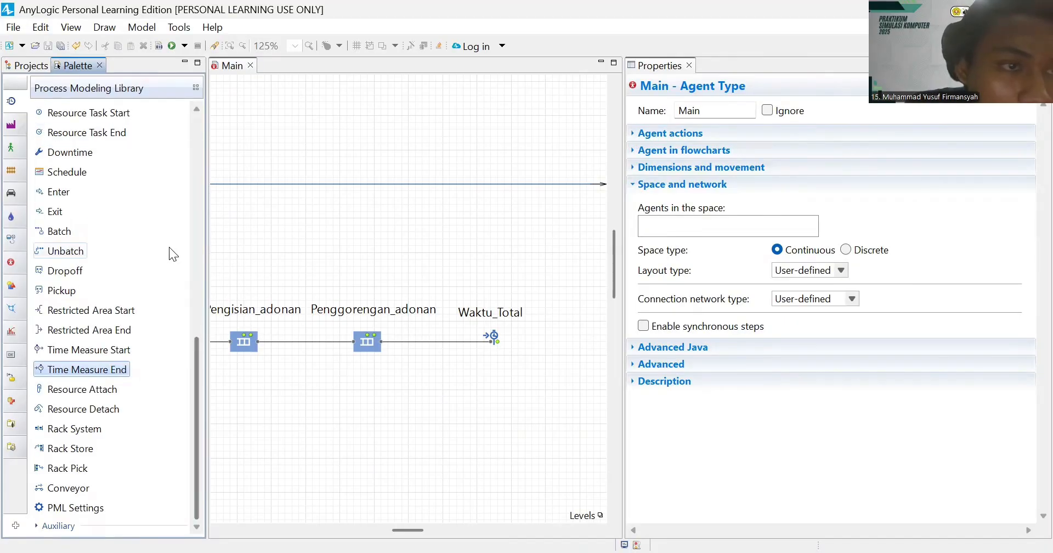
scroll(113, 219, "up", 10)
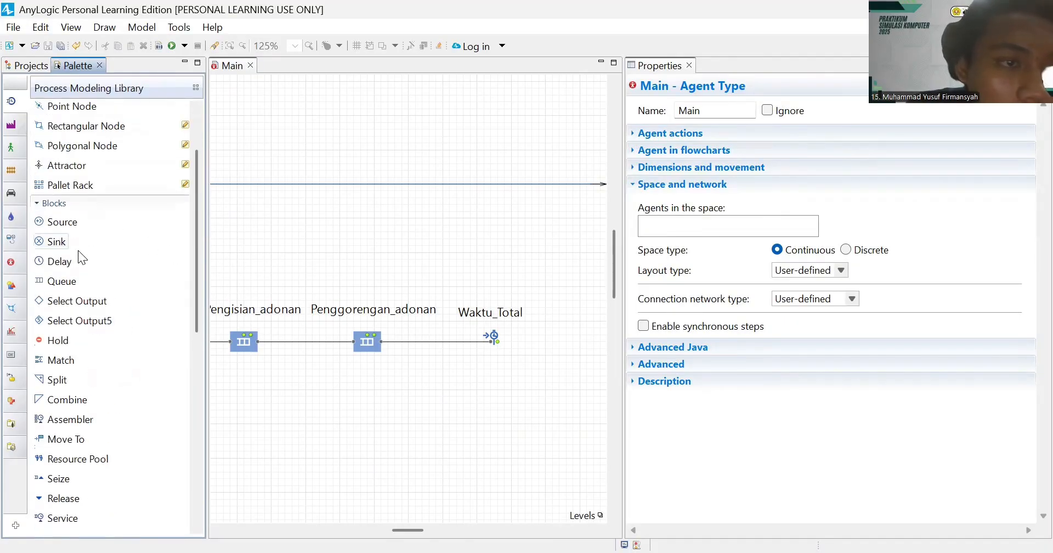
left_click(49, 246)
left_click_drag(50, 252, 572, 333)
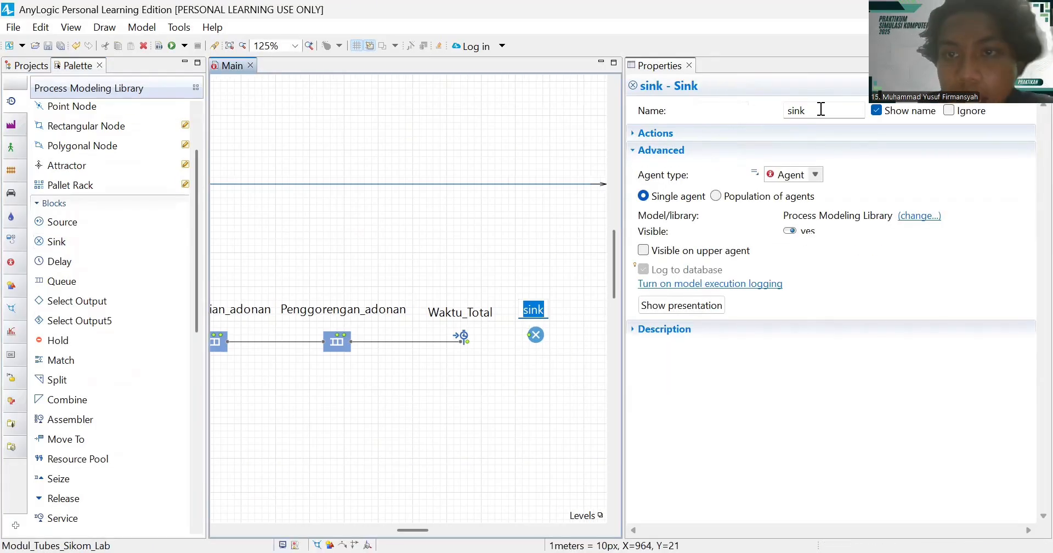
- Rename the Sink block as Menuju_etalase_penyimpanan
left_click(827, 116)
key("BackSpace")
key("BackSpace")
key("BackSpace")
key("BackSpace")
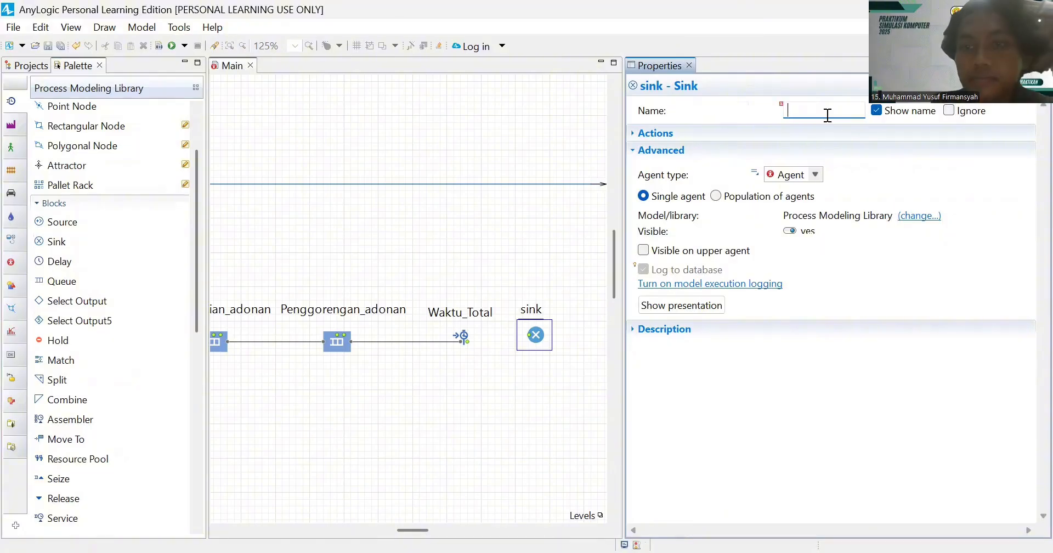
type("Menuju")
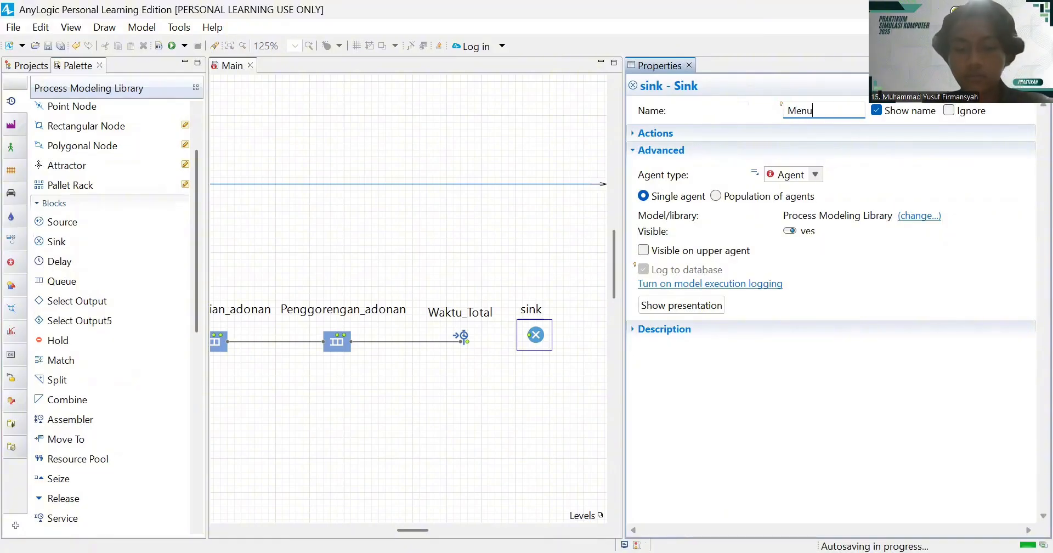
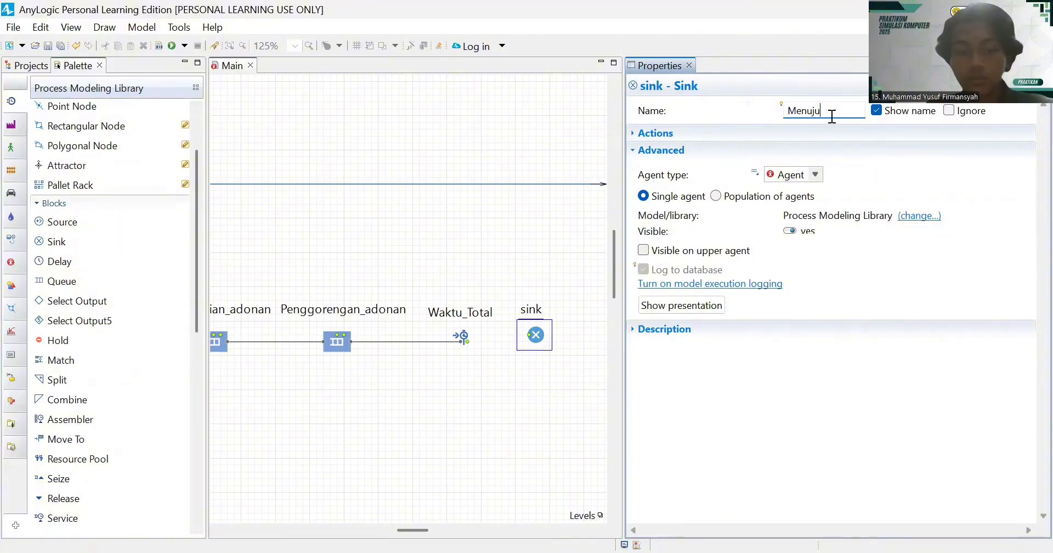
type("_etalase")
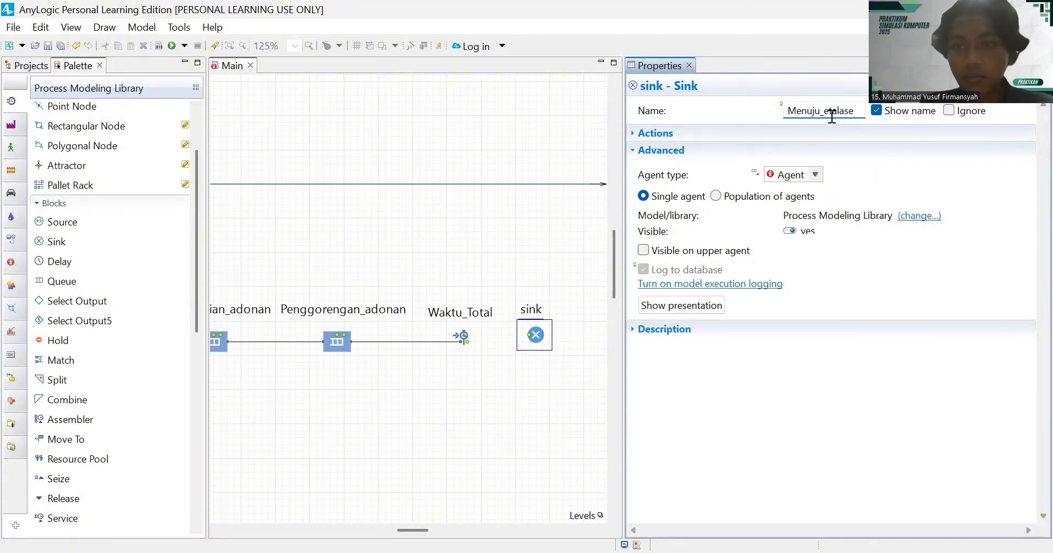
type("_")
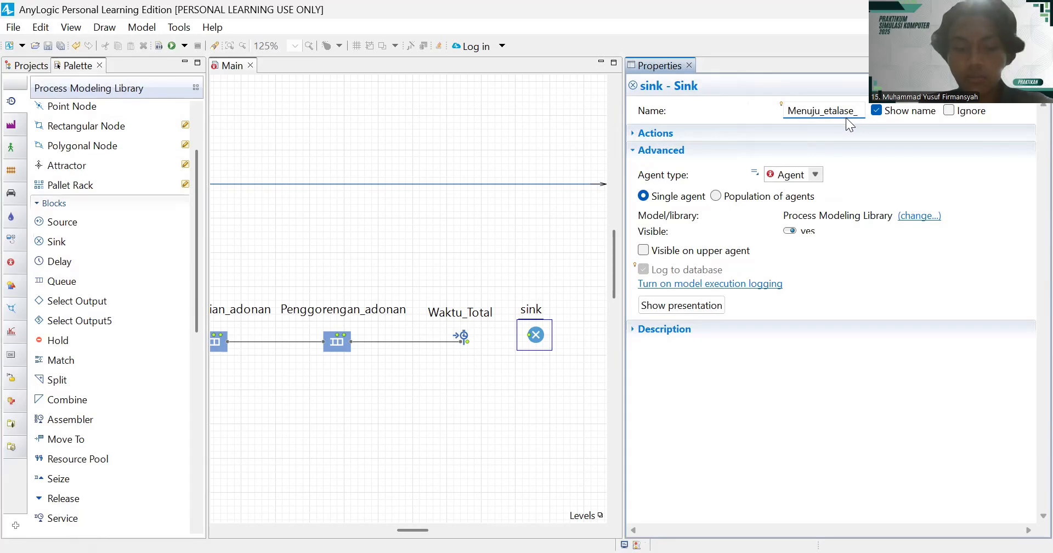
type("penyi")
type("mpanan")
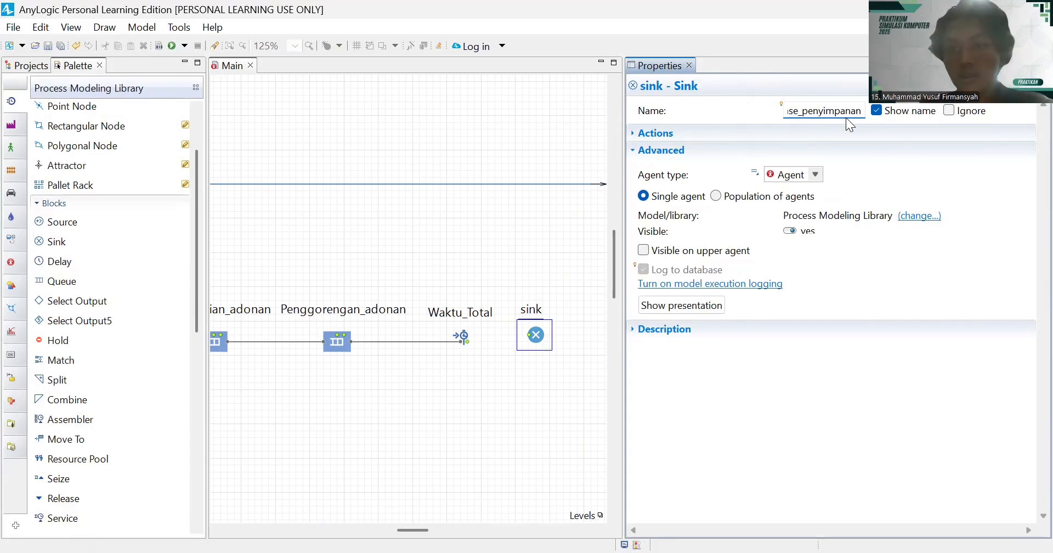
key("Return")
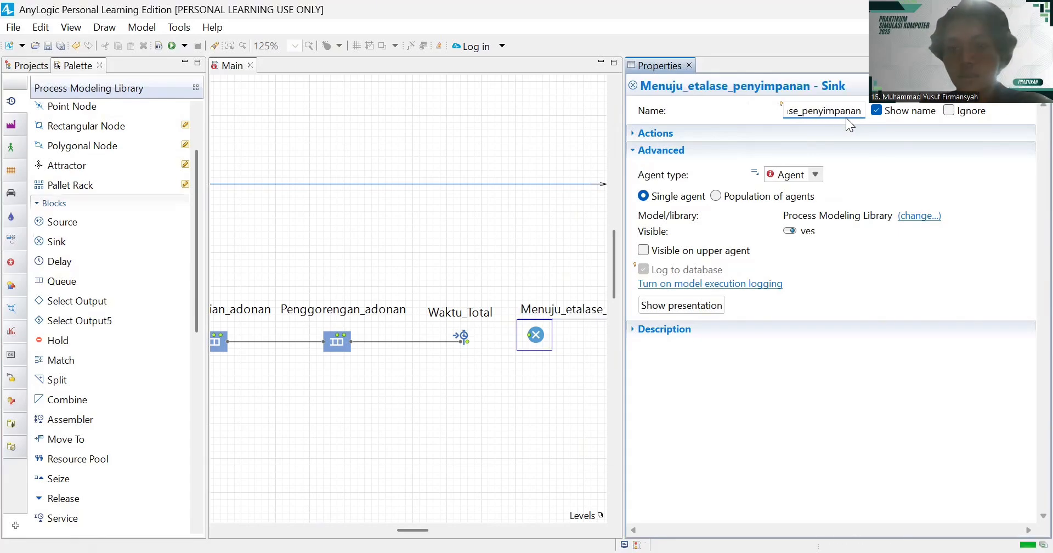
- Shift the Menuju_etalase_penyimpanan sink slightly right, away from Waktu_Total, and place its label roughly centred above it
scroll(563, 369, "right", 2)
scroll(563, 370, "right", 3)
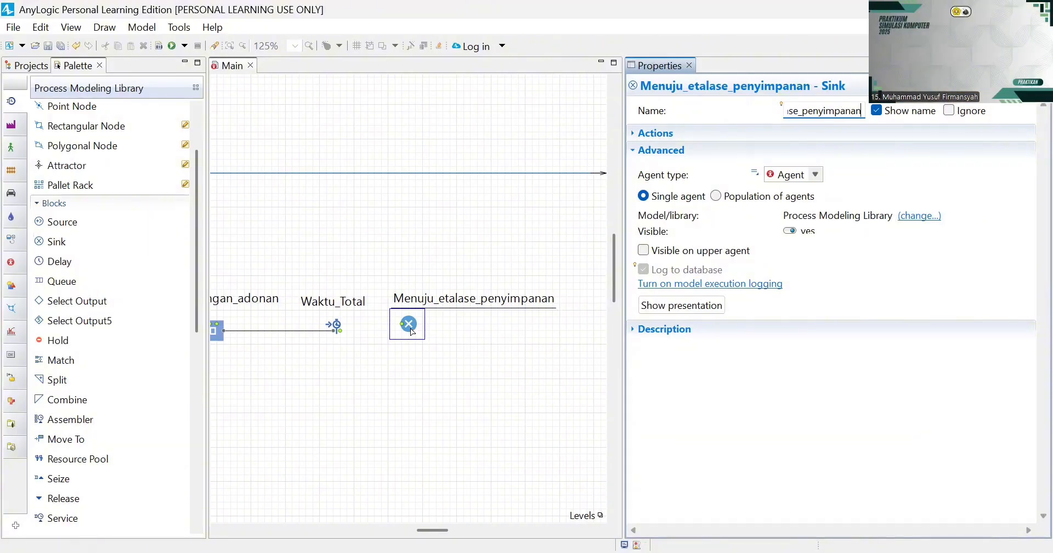
left_click_drag(412, 331, 444, 336)
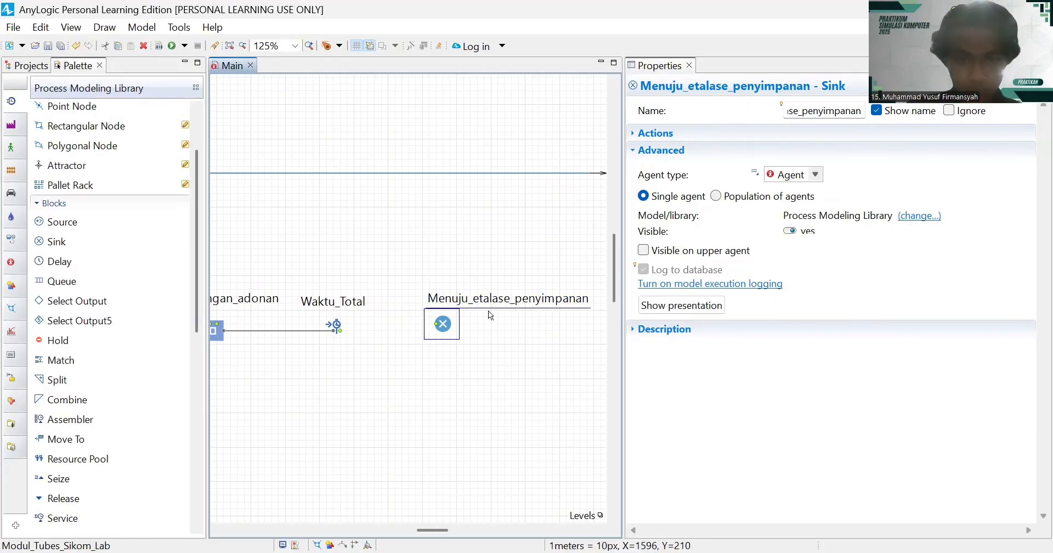
left_click_drag(492, 306, 443, 307)
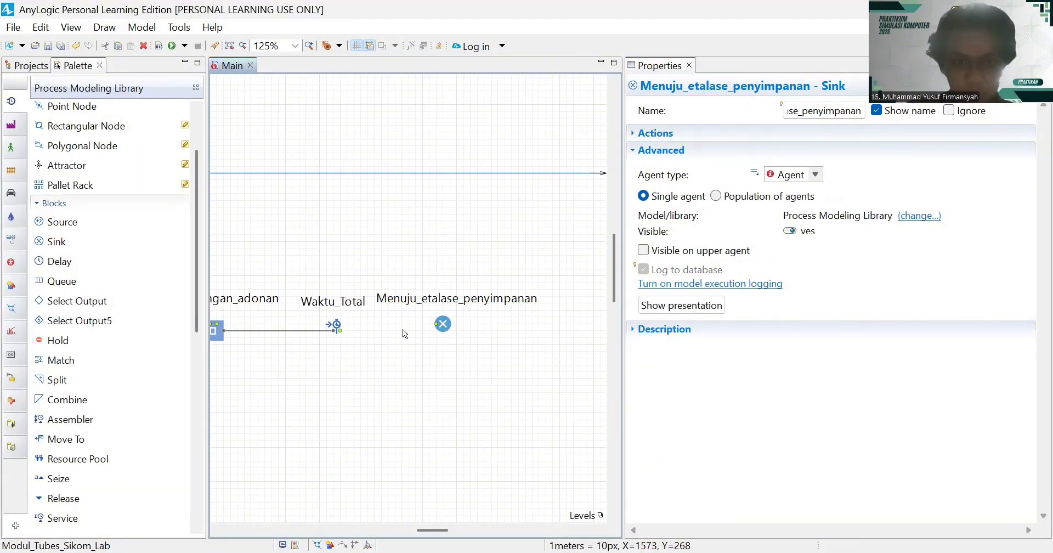
- Connect Waktu_Total's output to the Menuju_etalase_penyimpanan sink and lower the sink slightly so the connector runs straight
left_click(341, 333)
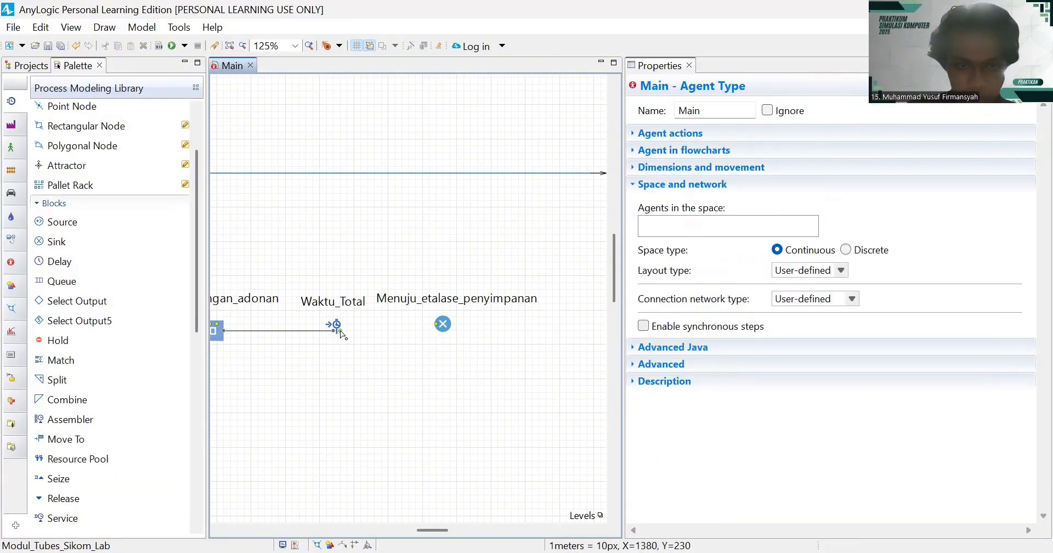
left_click(340, 334)
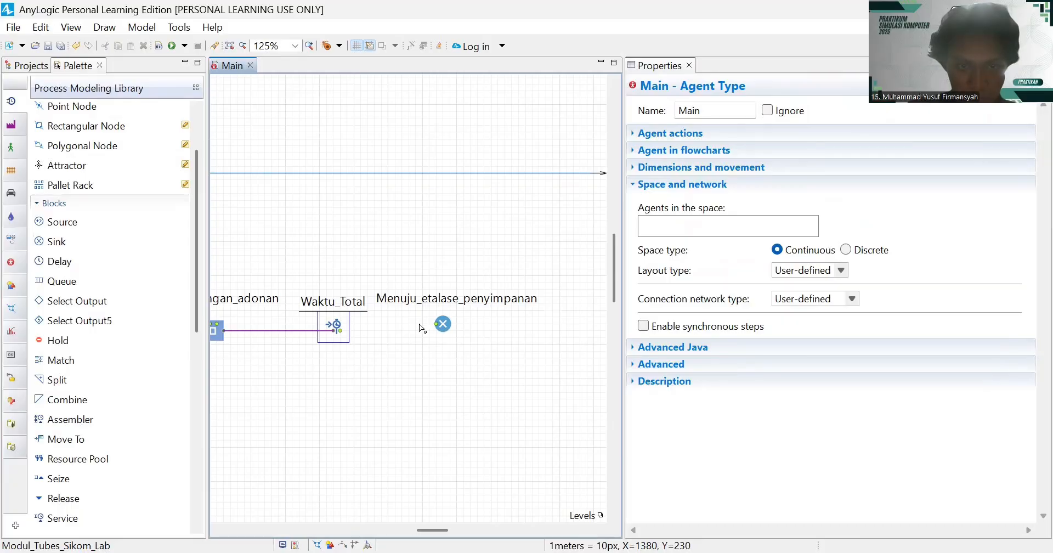
left_click(439, 327)
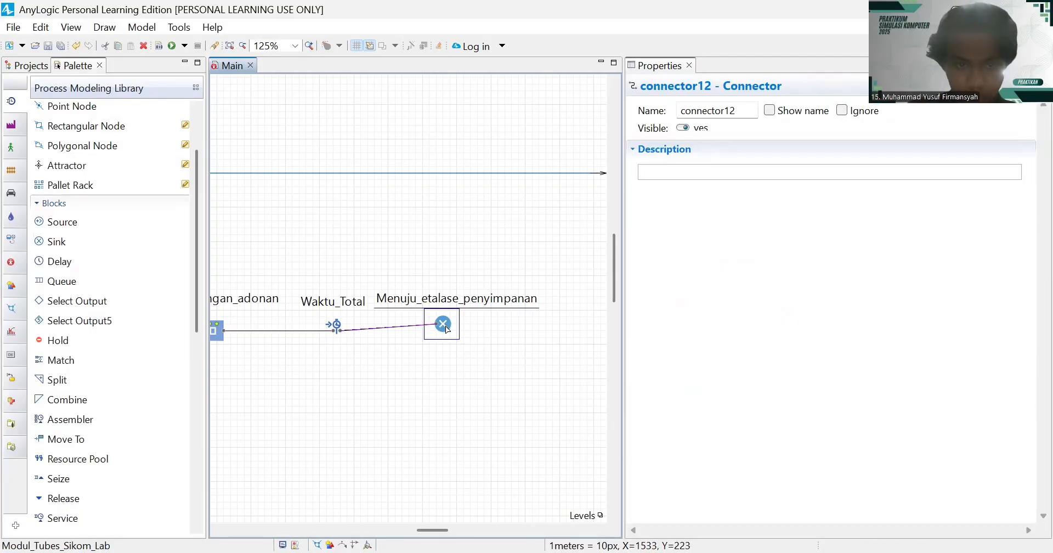
left_click_drag(447, 327, 448, 333)
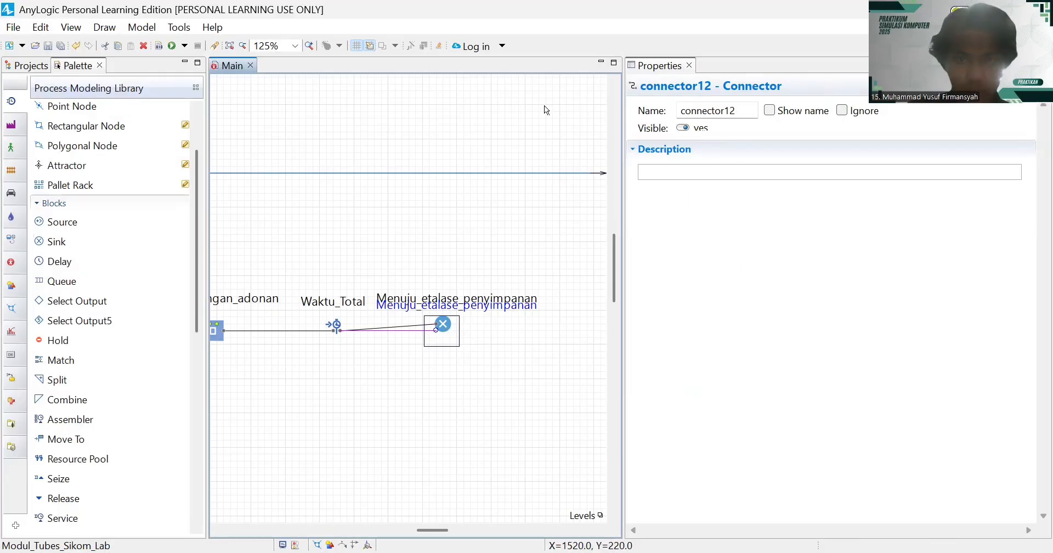
left_click(443, 328)
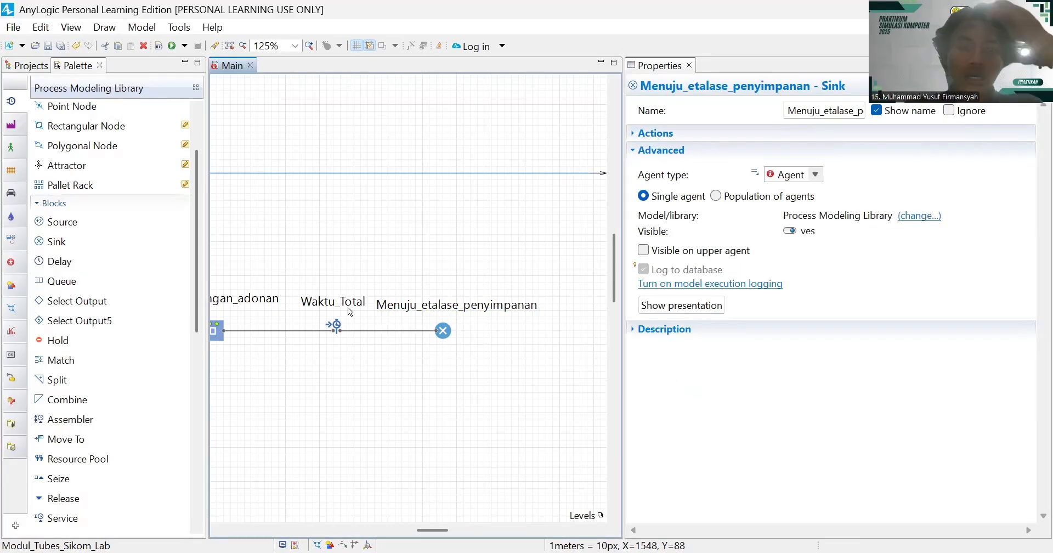
left_click(449, 324)
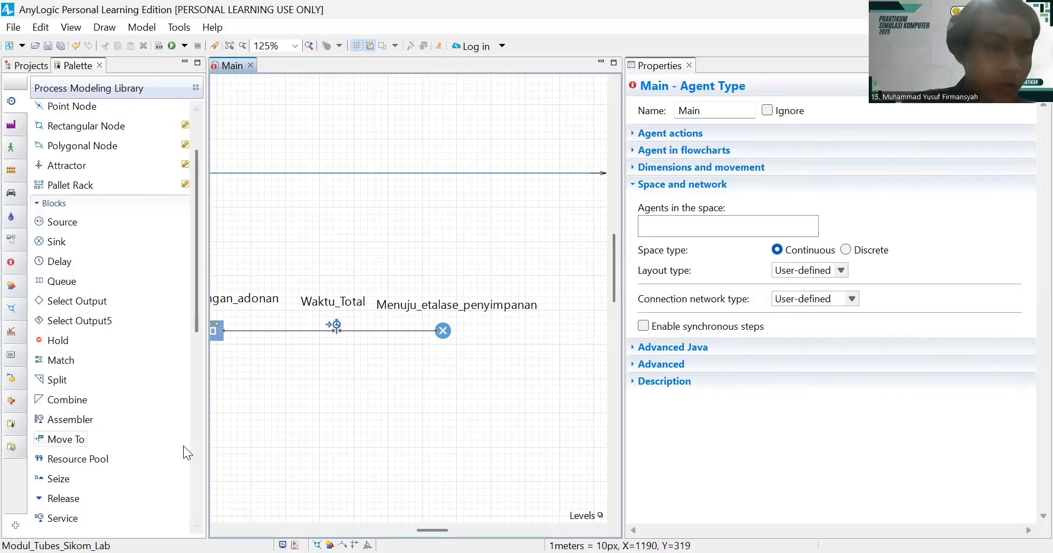
- Add a Resource Pool block and position it directly below the Penggilingan_adonan block
mouse_move(137, 349)
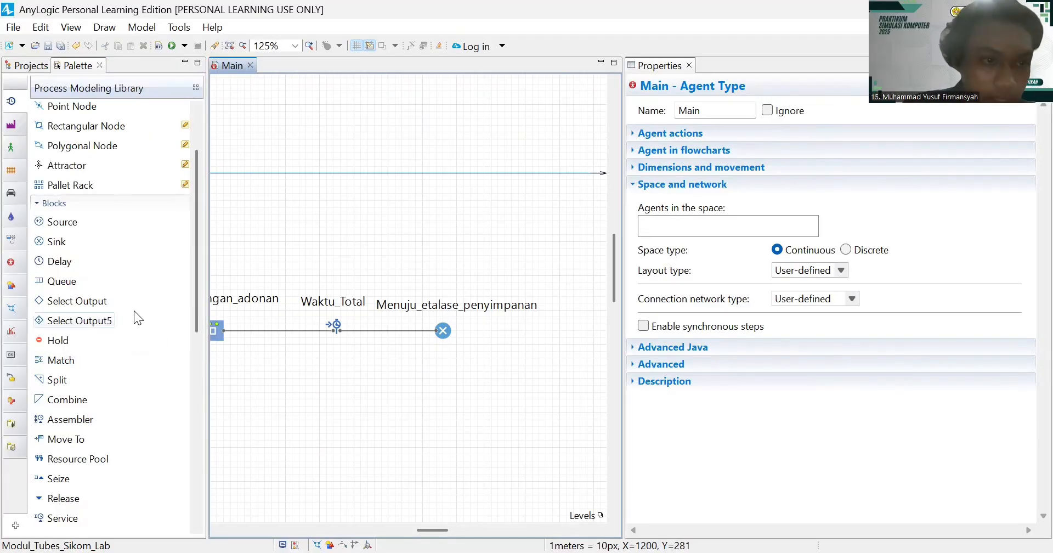
mouse_move(134, 313)
scroll(133, 314, "down", 2)
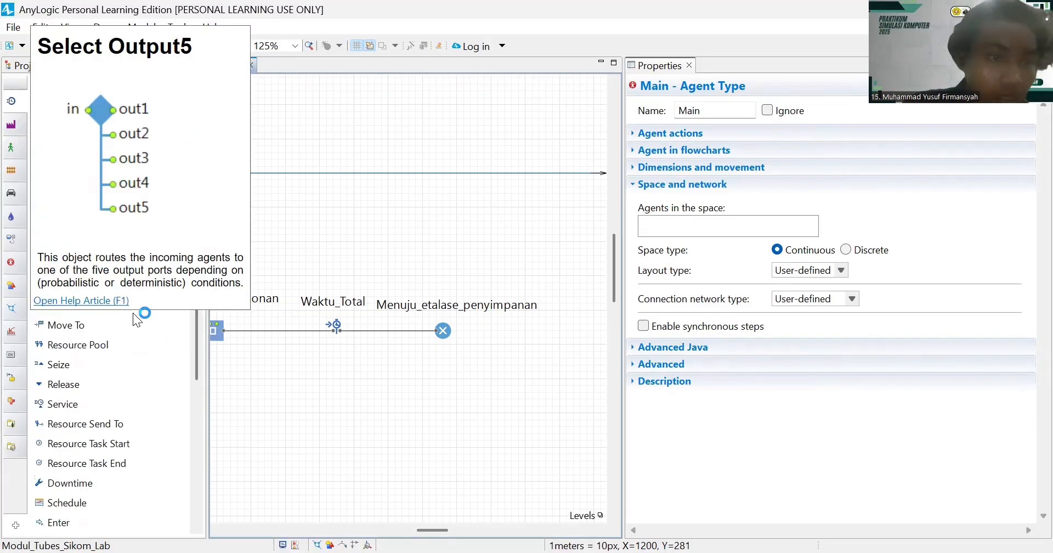
left_click_drag(107, 349, 243, 377)
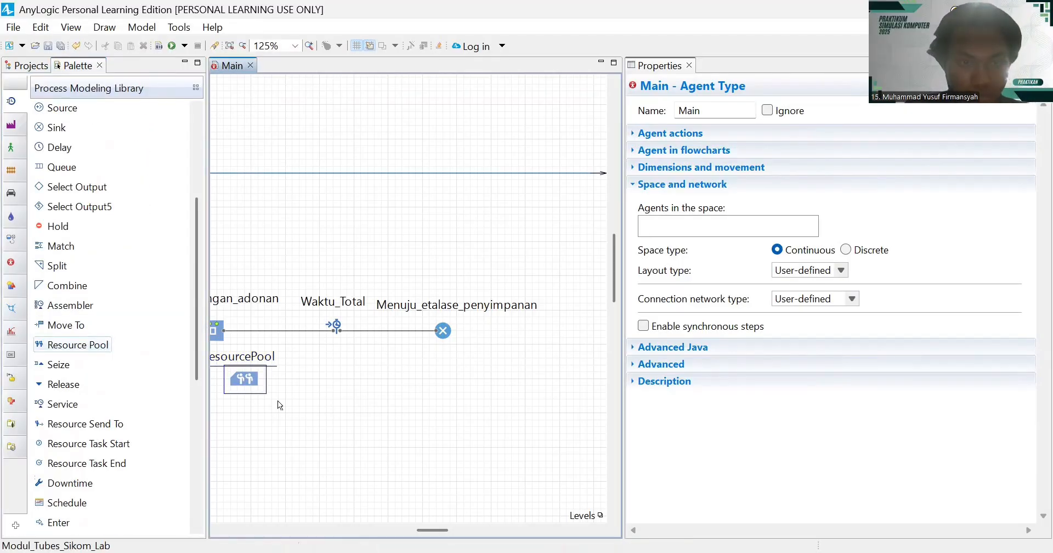
scroll(331, 421, "left", 4)
scroll(331, 421, "down", 1)
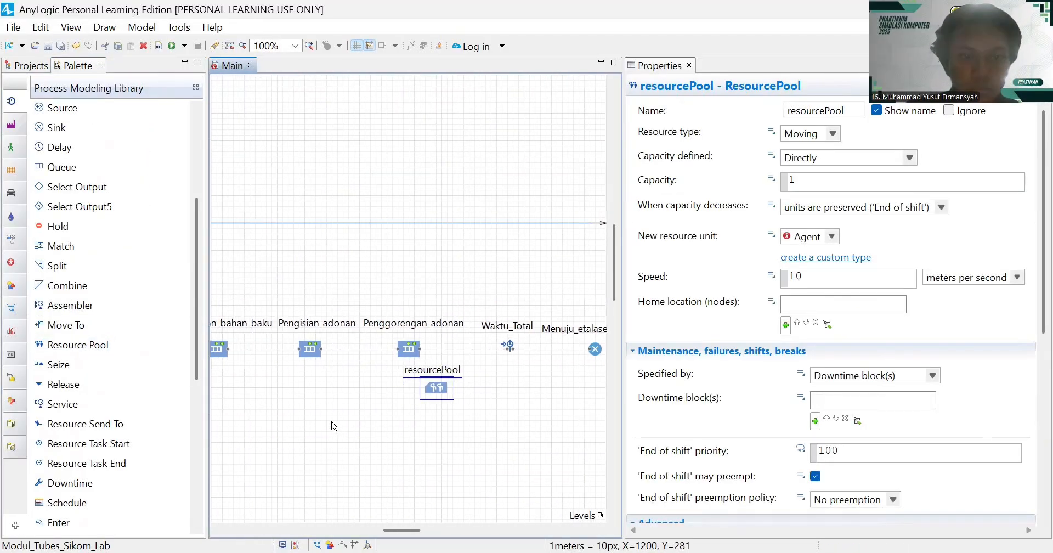
scroll(331, 425, "left", 5)
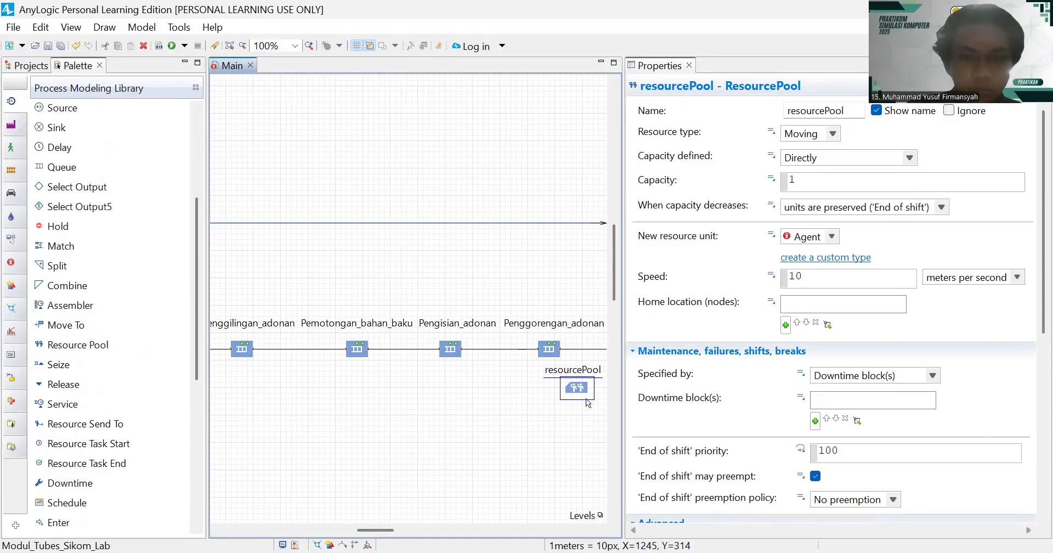
left_click_drag(587, 403, 254, 405)
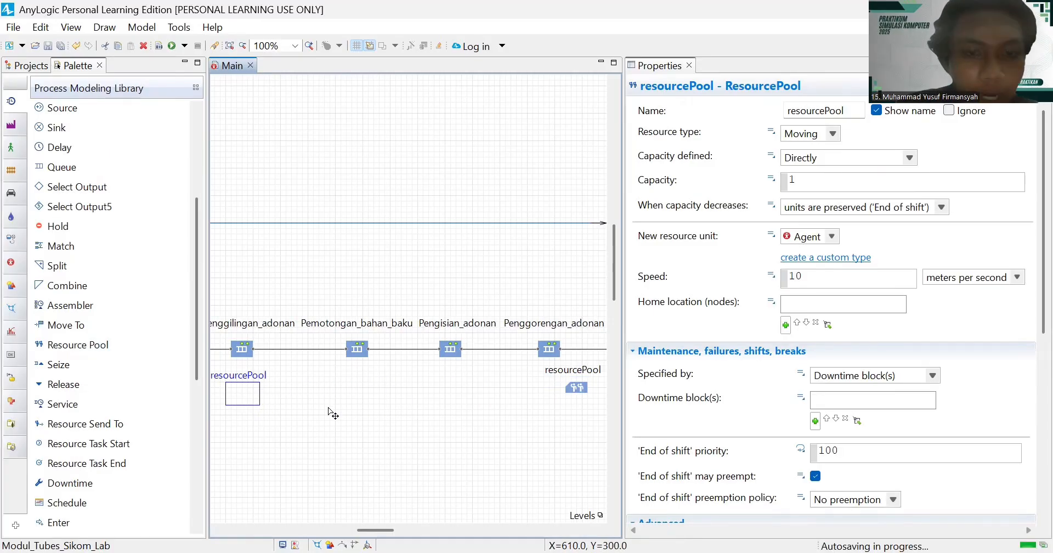
left_click_drag(328, 406, 328, 407)
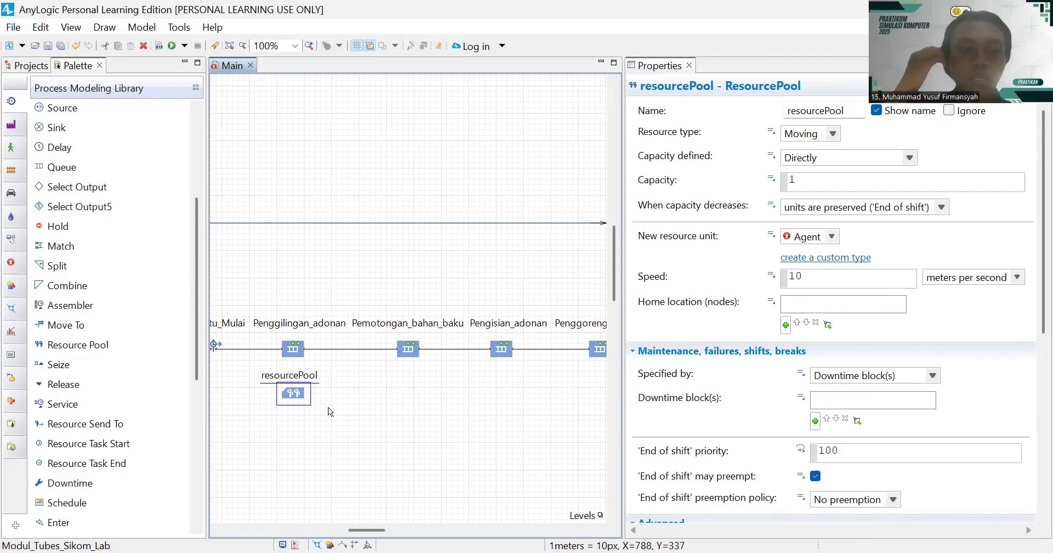
scroll(327, 407, "left", 1)
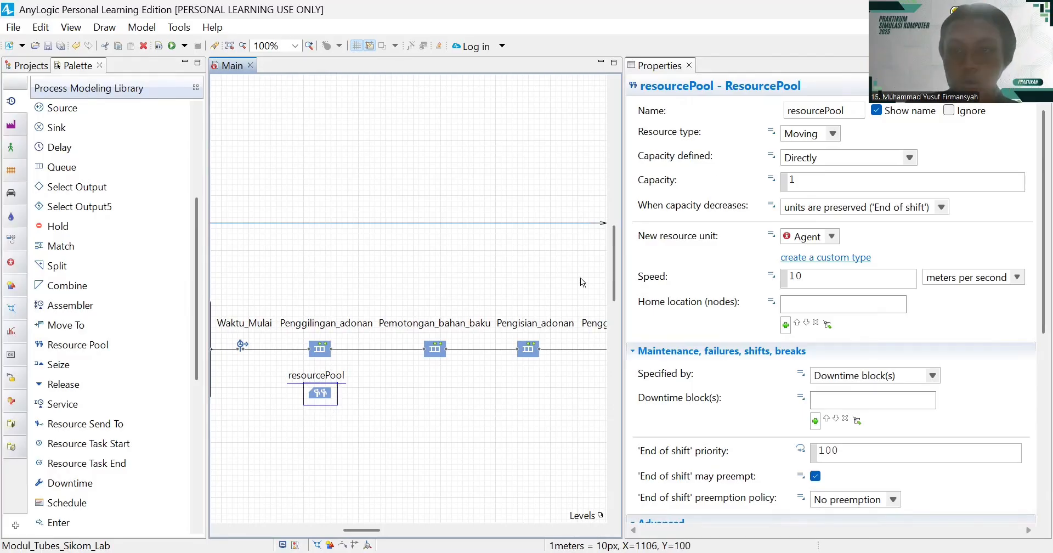
- Rename the resource pool below Penggilingan_adonan as Operator1
left_click(853, 113)
key("BackSpace")
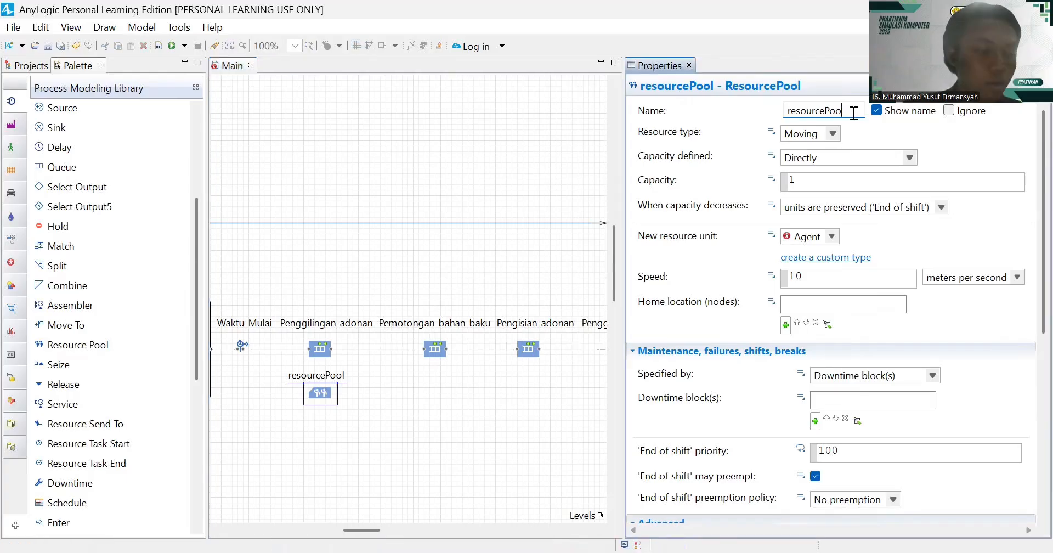
key("BackSpace")
key("BackSpace")
key("BackSpace")
key("BackSpace")
key("BackSpace")
key("BackSpace")
key("BackSpace")
key("BackSpace")
key("BackSpace")
key("BackSpace")
key("BackSpace")
type("O")
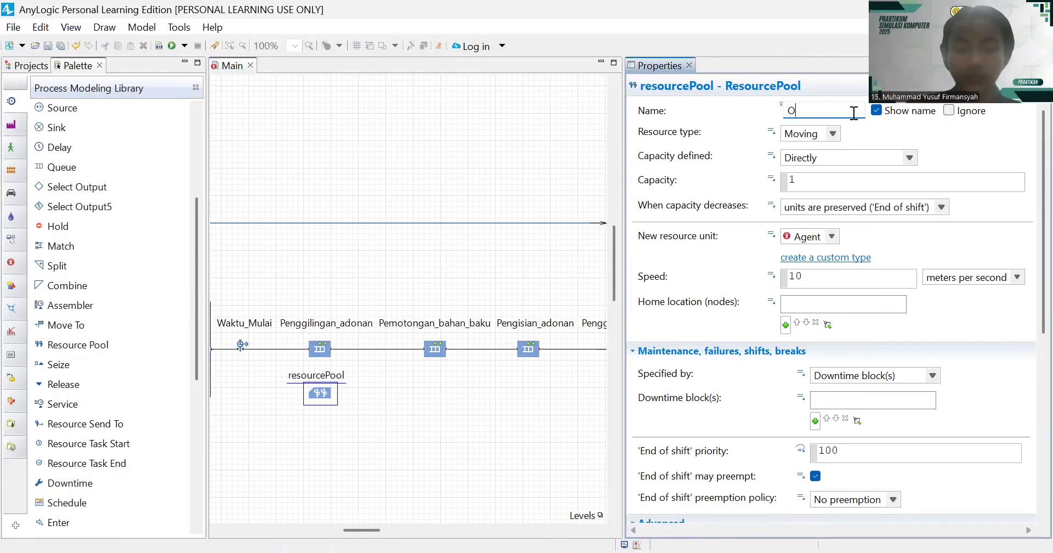
type("perator1")
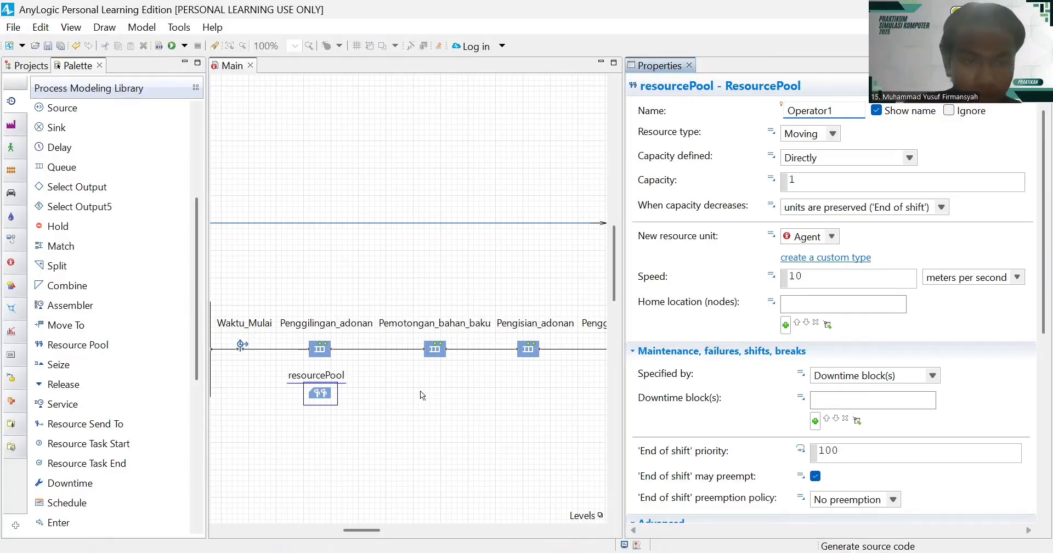
left_click(341, 380)
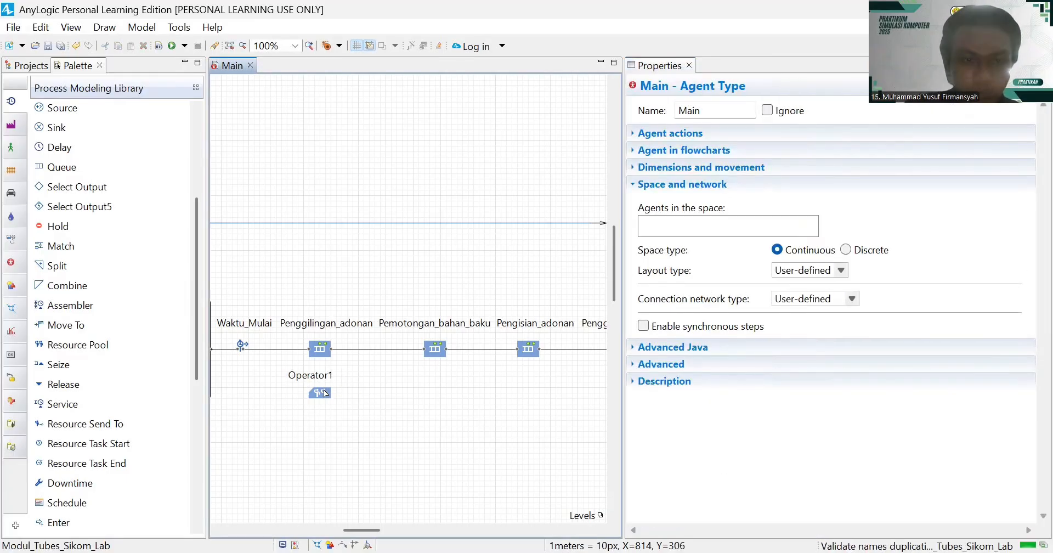
- Place the Operator1 label beneath its icon and move the pool slightly up, closer to Penggilingan_adonan
left_click(317, 396)
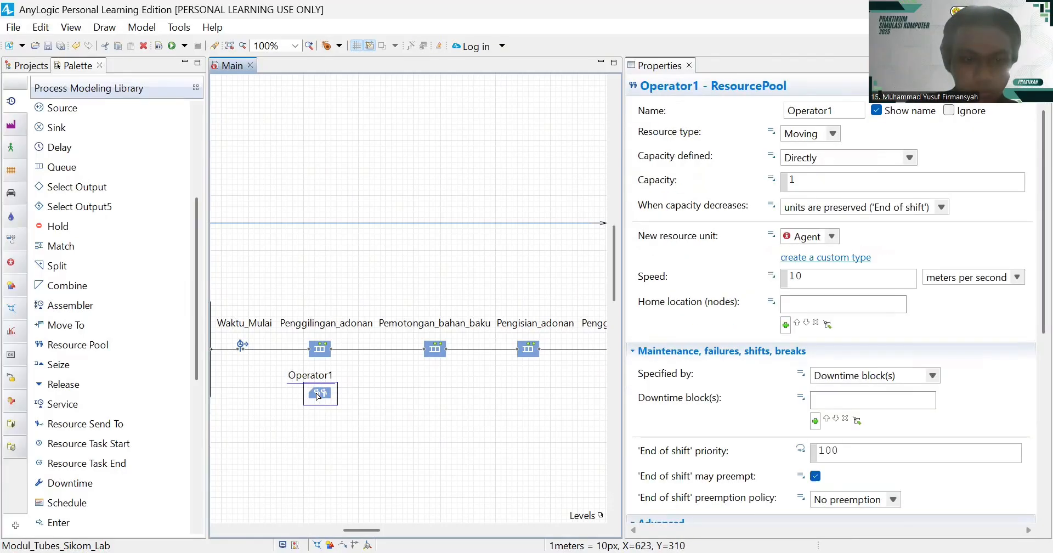
double_click(326, 397)
left_click_drag(326, 397, 332, 412)
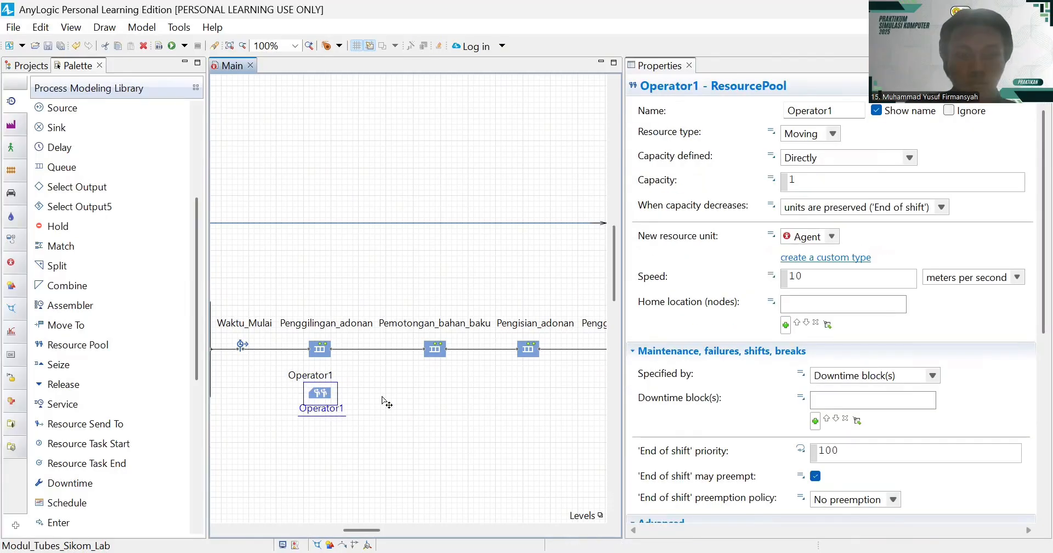
left_click(395, 423)
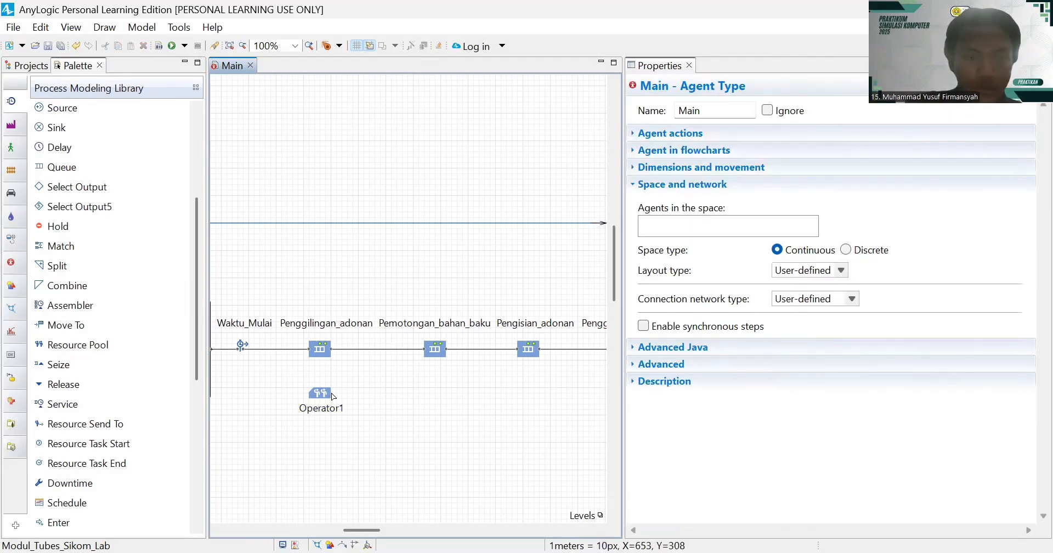
left_click_drag(325, 396, 322, 384)
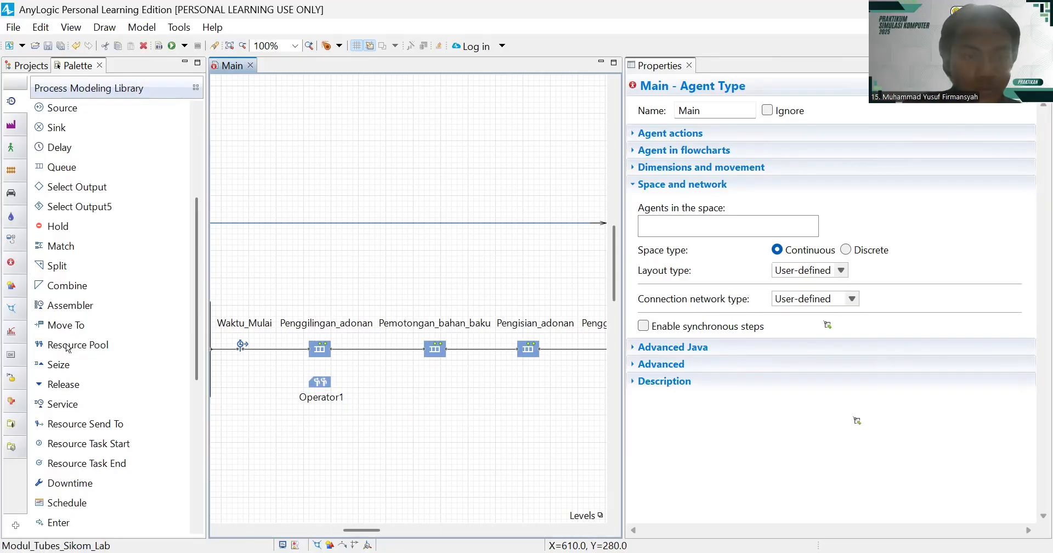
- Add a Resource Pool block directly below Pemotongan_bahan_baku and name it Operator2
left_click_drag(129, 351, 425, 388)
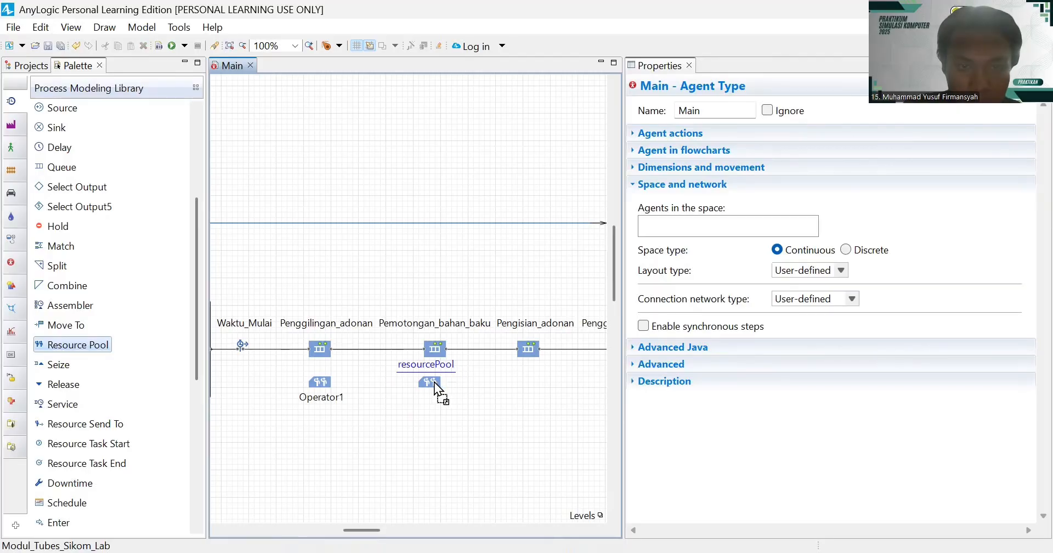
left_click_drag(436, 383, 436, 382)
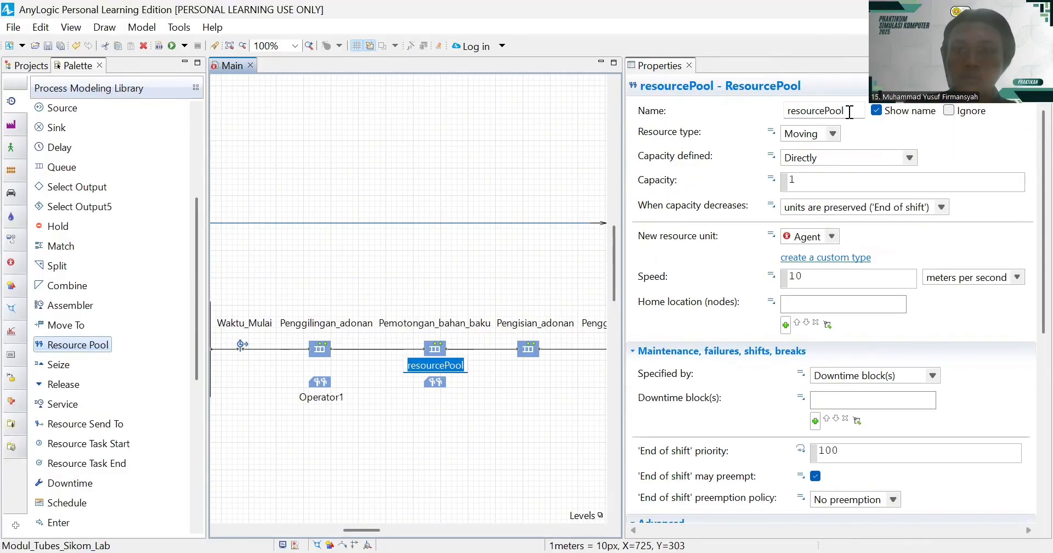
left_click(848, 112)
key("ctrl+a")
key("BackSpace")
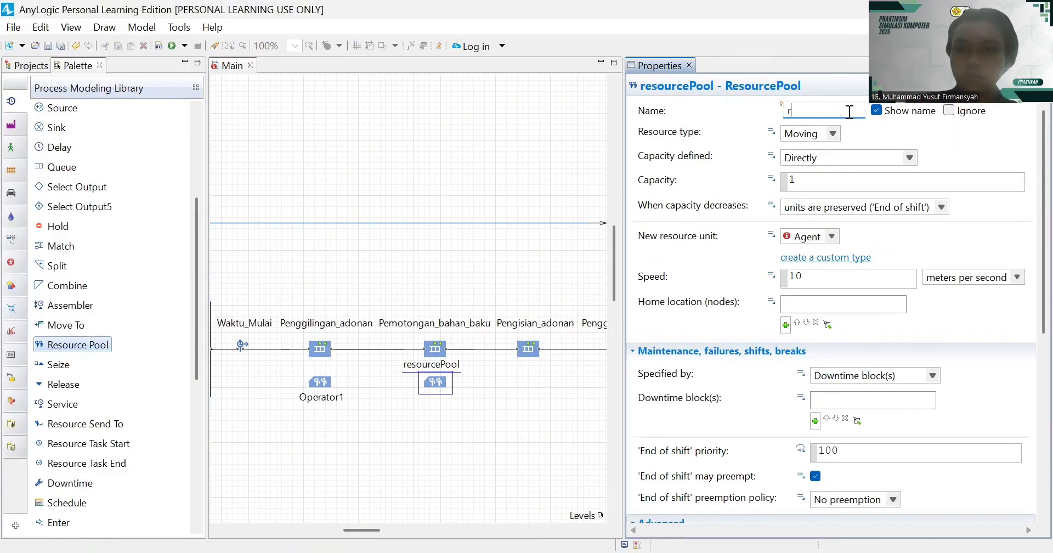
type("Operato")
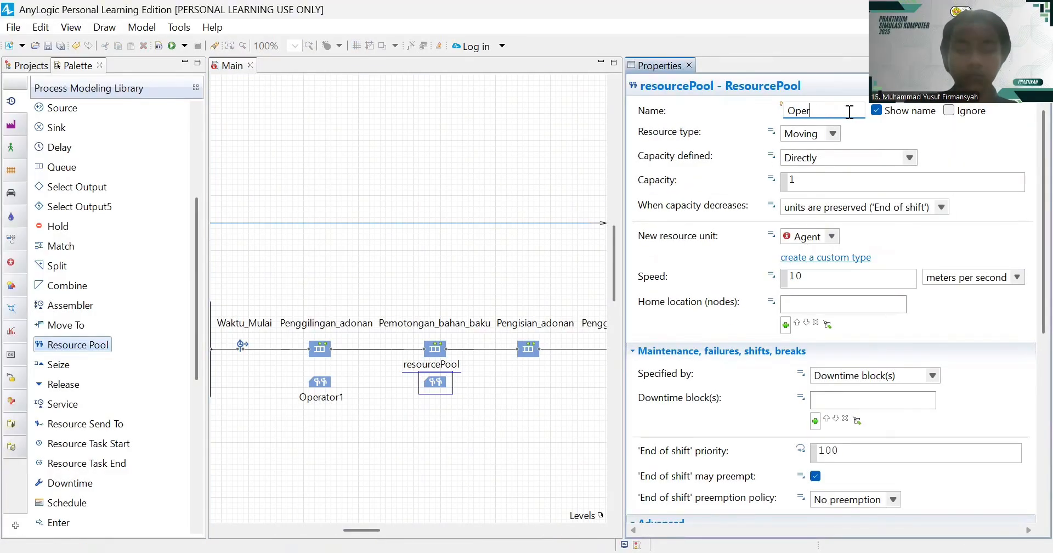
type("r2")
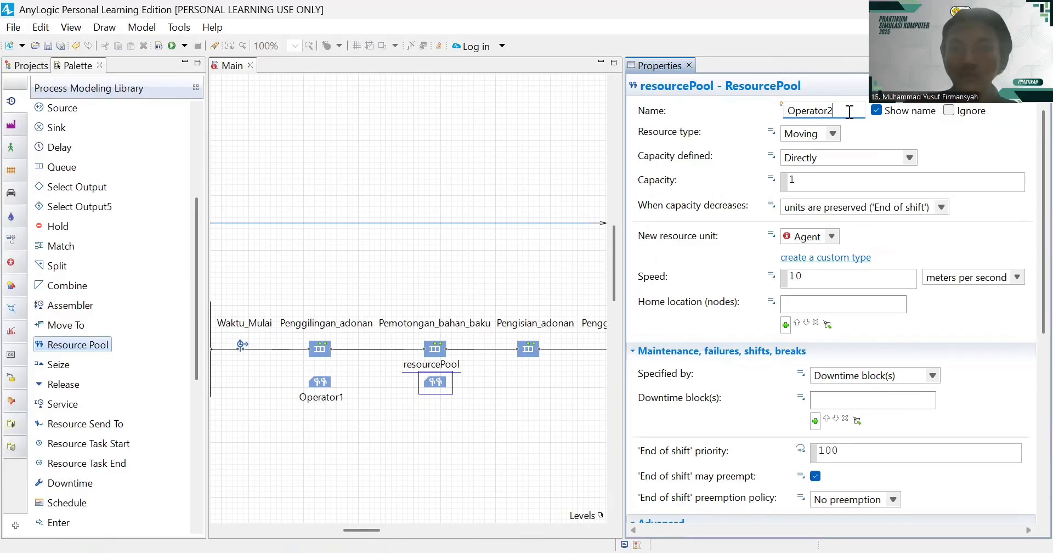
left_click(488, 432)
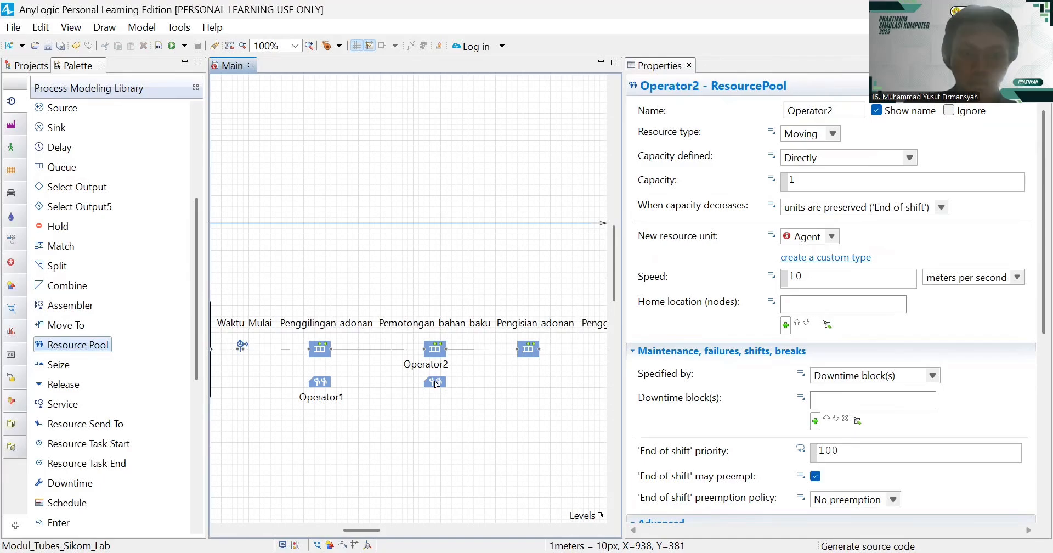
- Place the Operator2 label beneath its icon, level with the Operator1 label
left_click(431, 381)
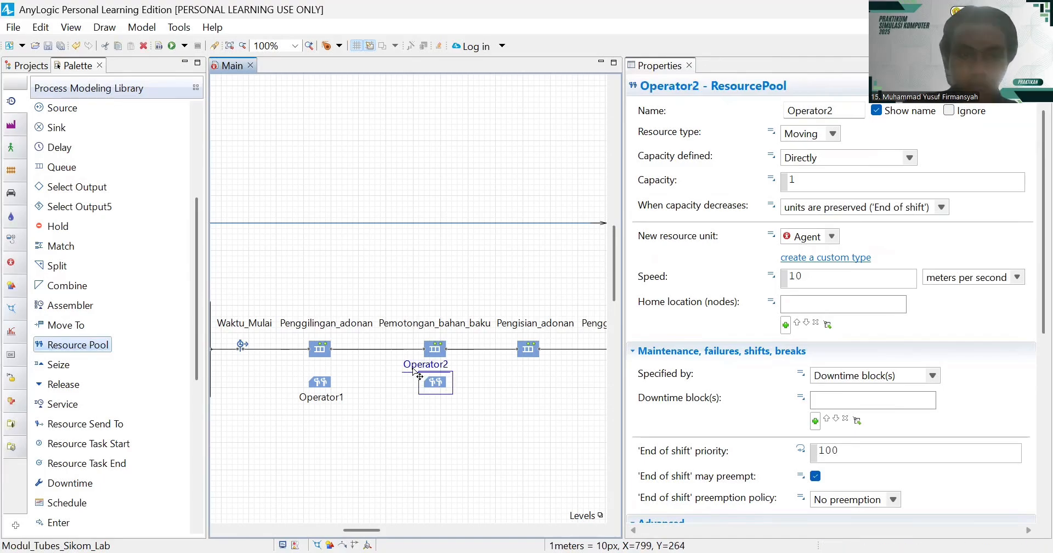
left_click_drag(414, 370, 420, 402)
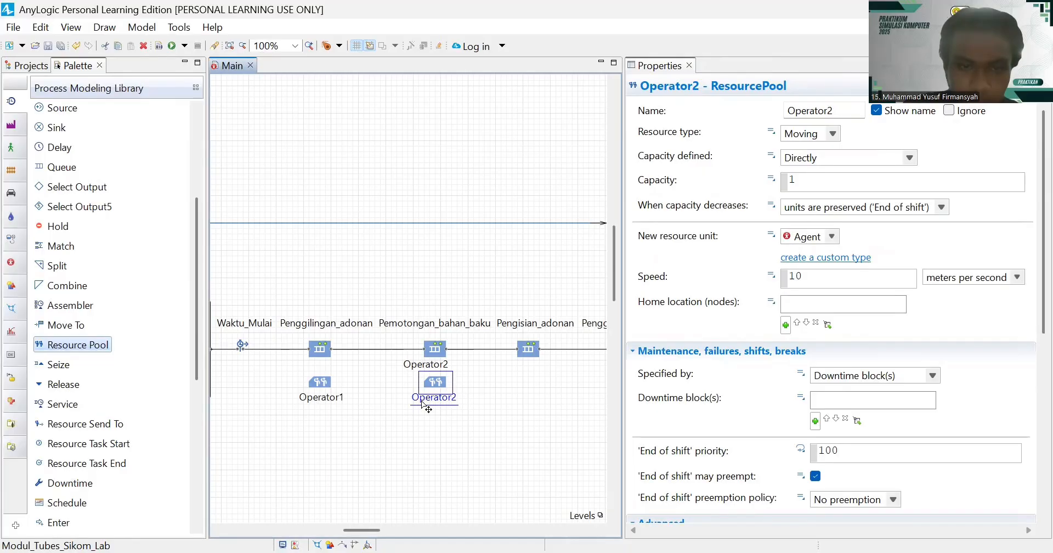
left_click(475, 399)
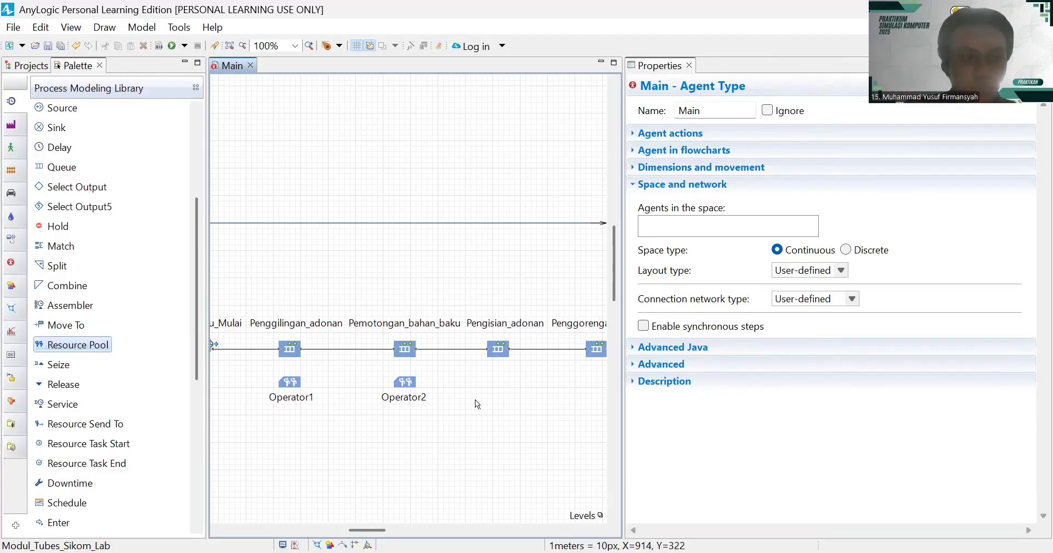
- Add a Resource Pool block directly below Pengisian_adonan, in line with Operator2
scroll(474, 399, "right", 3)
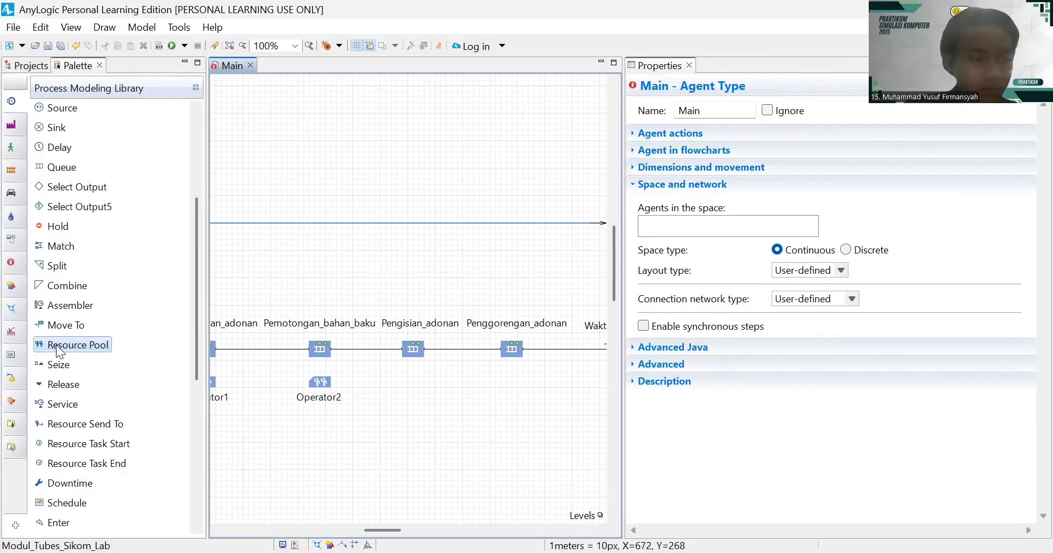
left_click_drag(56, 344, 414, 383)
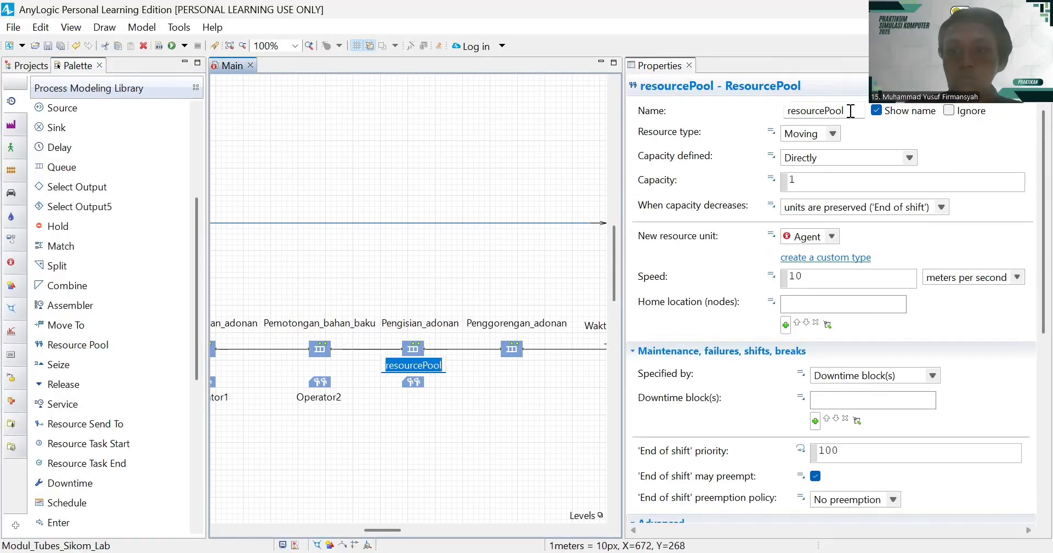
- Rename the resource pool beneath the Pengisian_adonan block as operator3
left_click(850, 111)
key("BackSpace")
key("BackSpace")
key("BackSpace")
key("BackSpace")
key("BackSpace")
key("BackSpace")
key("BackSpace")
key("BackSpace")
key("BackSpace")
key("BackSpace")
key("BackSpace")
key("BackSpace")
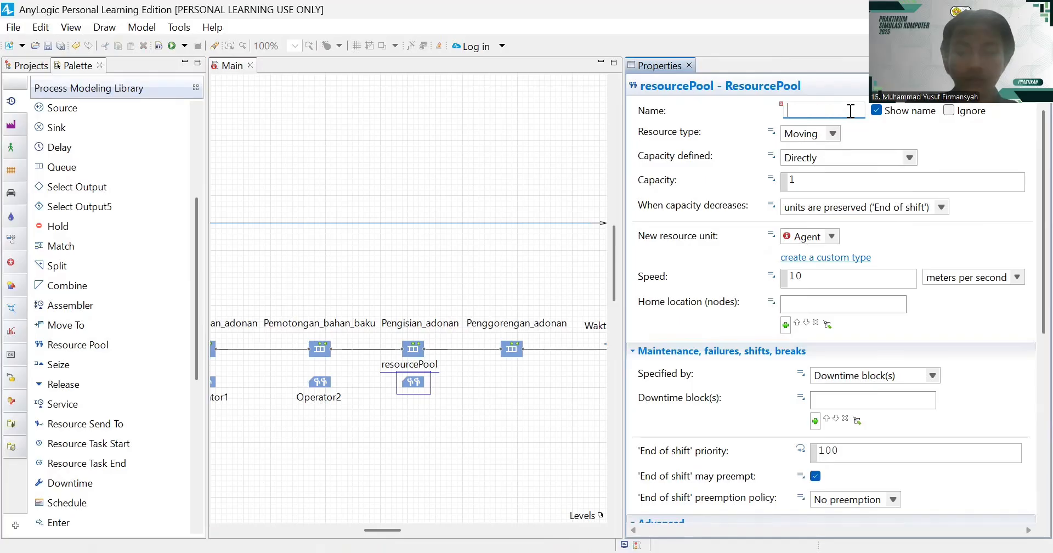
type("operato")
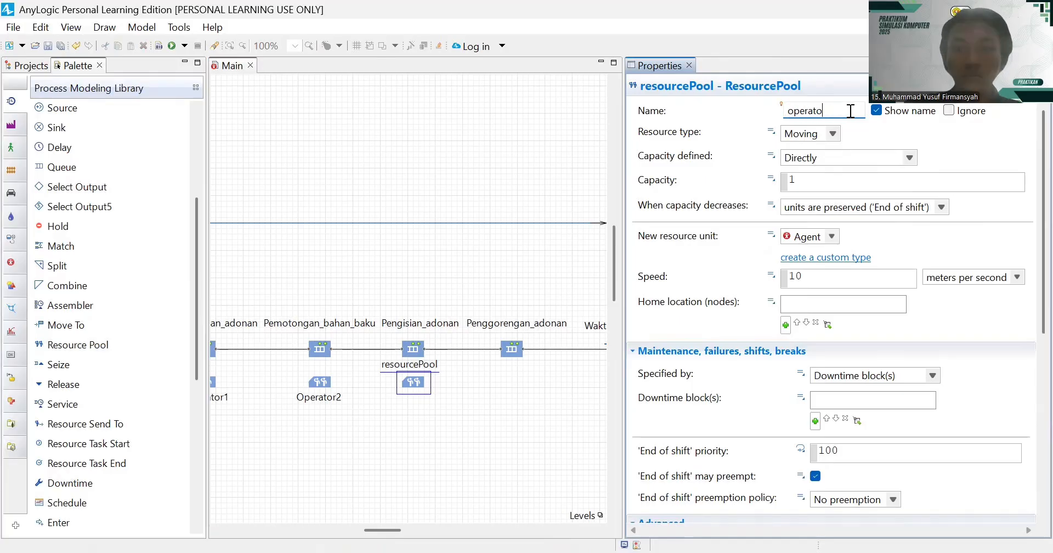
type("r3")
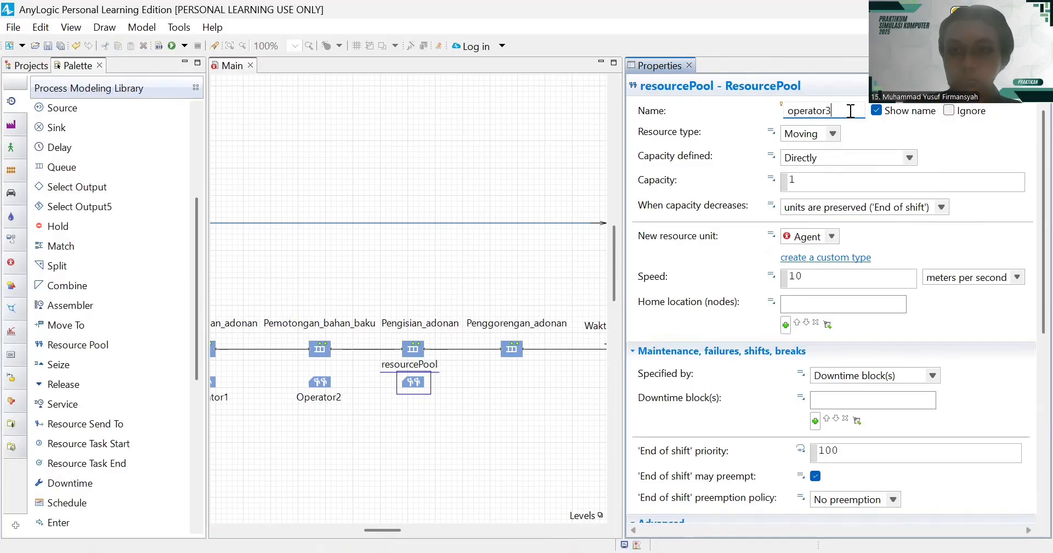
left_click(479, 390)
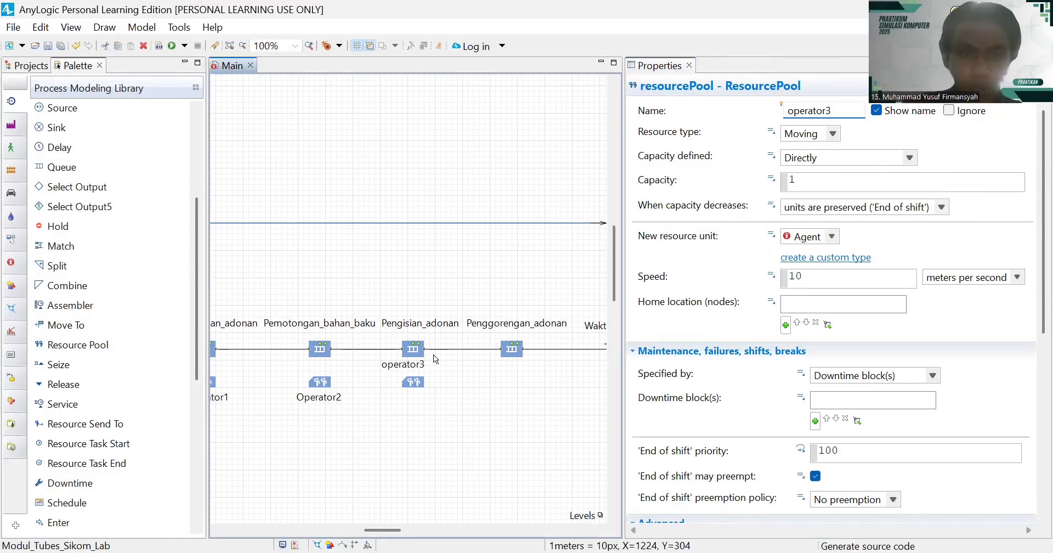
- Move the operator3 name label below its block and capitalise the name as Operator3
left_click(419, 384)
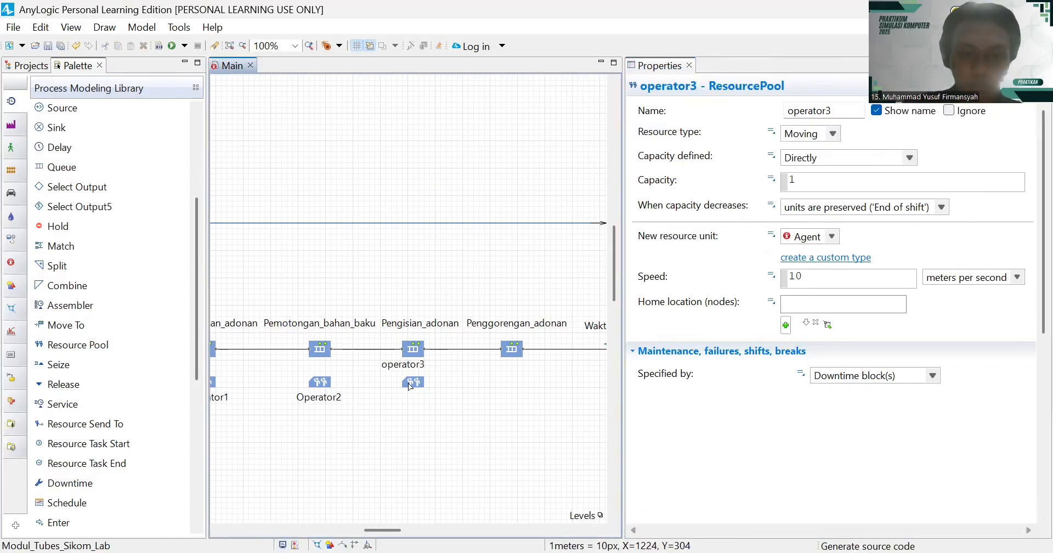
left_click_drag(393, 375, 404, 408)
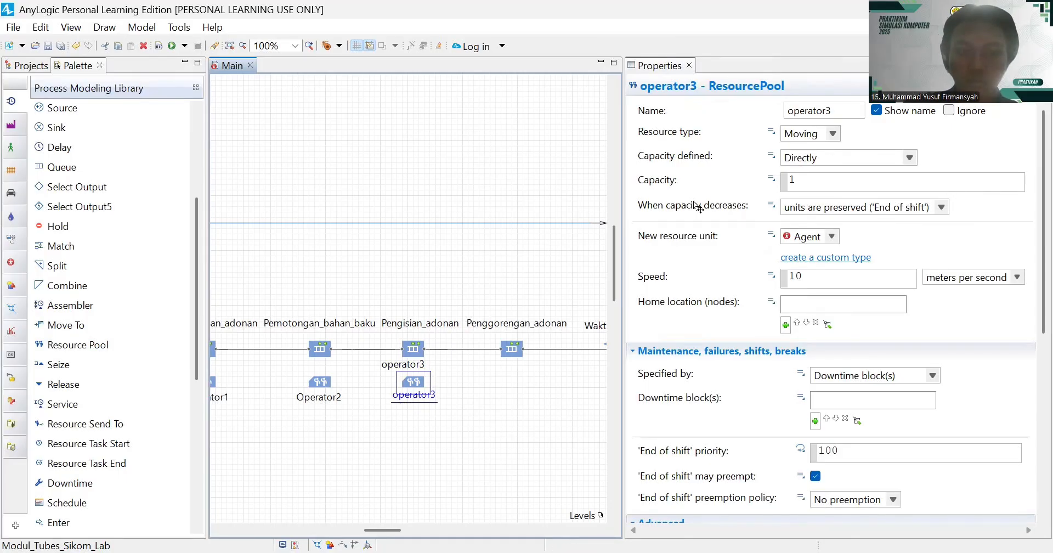
left_click(793, 111)
key("BackSpace")
type("O")
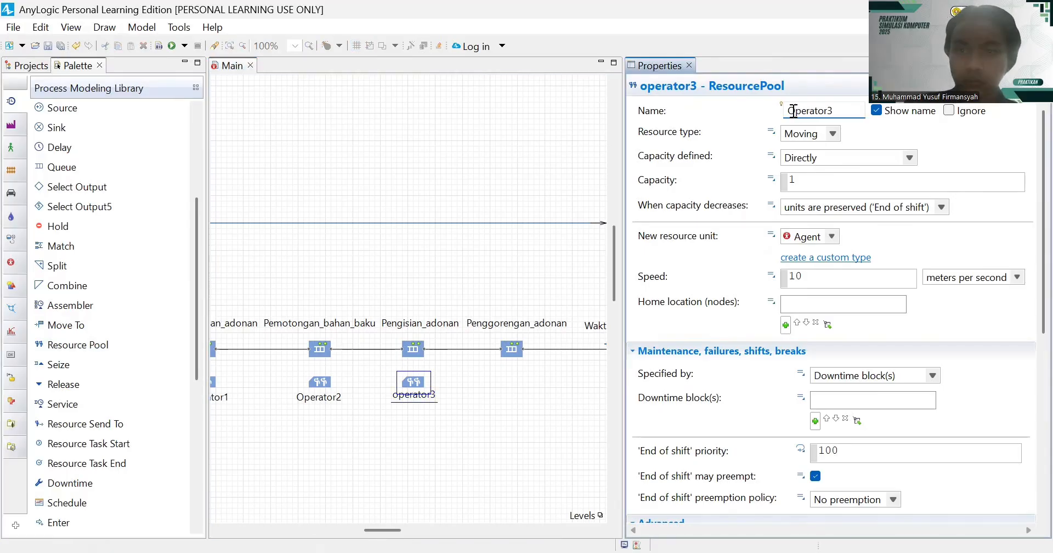
left_click(477, 423)
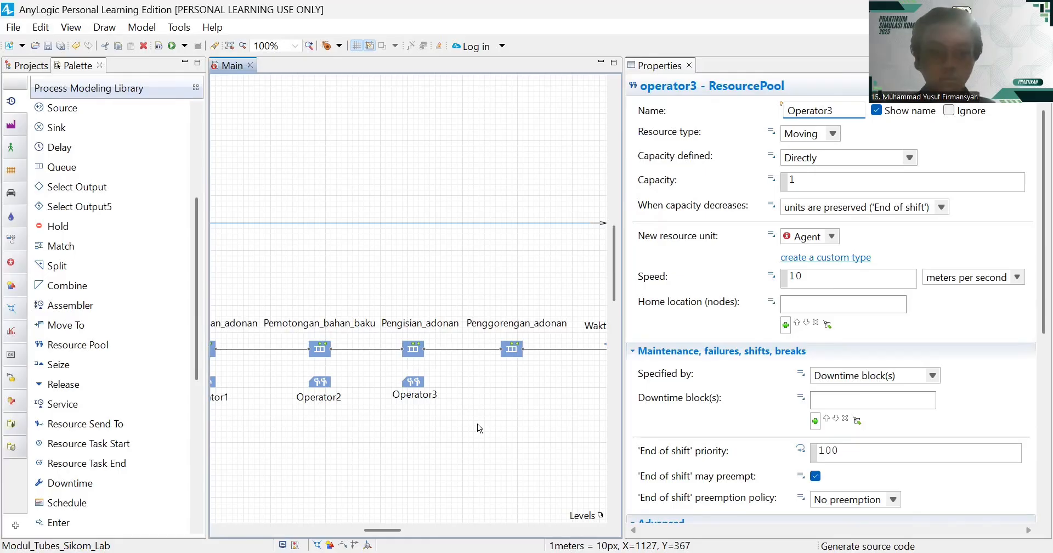
left_click(477, 428)
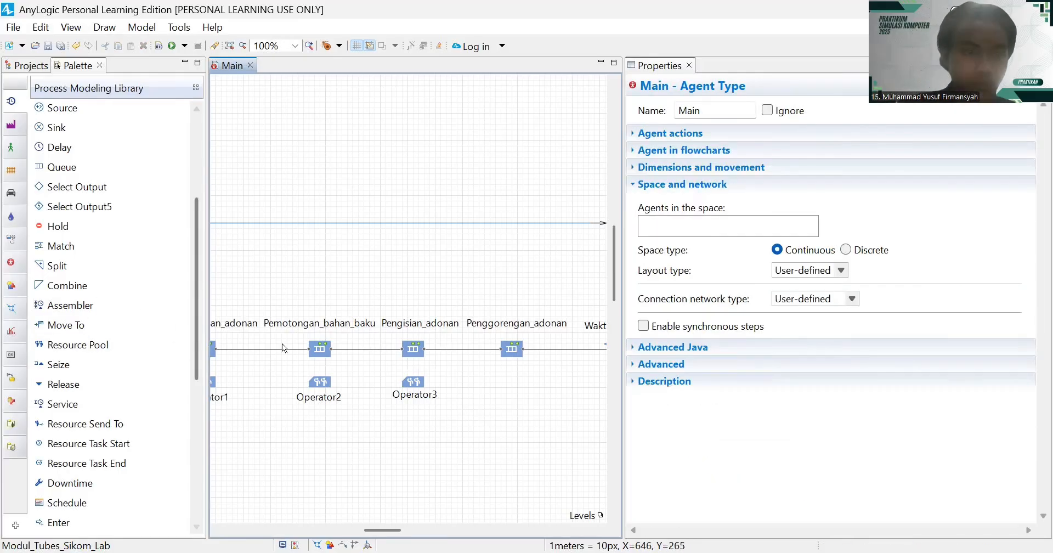
- Paste a copy of the Operator3 resource pool and place its block beneath Penggorengan_adonan
left_click(414, 386)
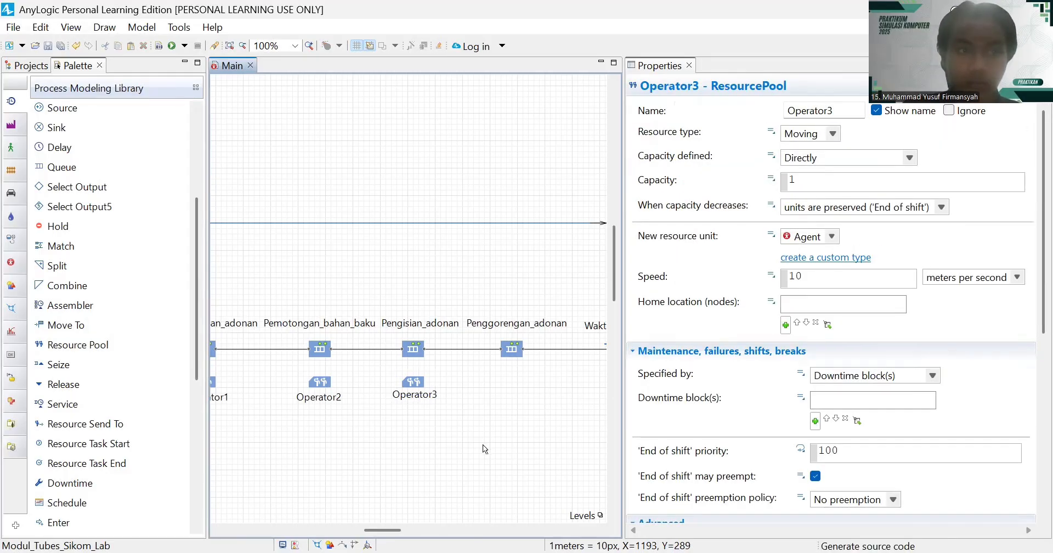
key("ctrl+v")
scroll(61, 323, "down", 1)
left_click_drag(411, 317, 512, 392)
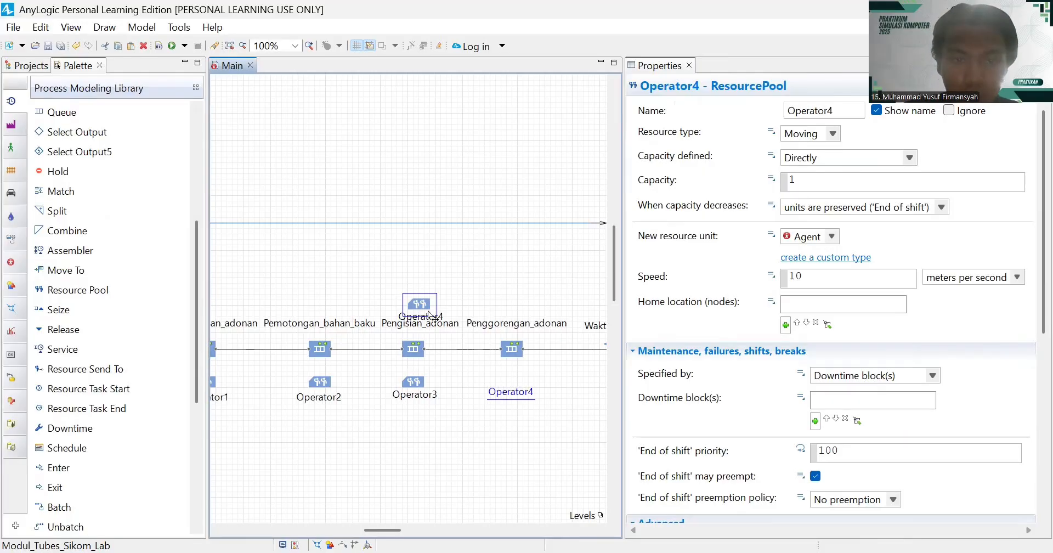
left_click(512, 388)
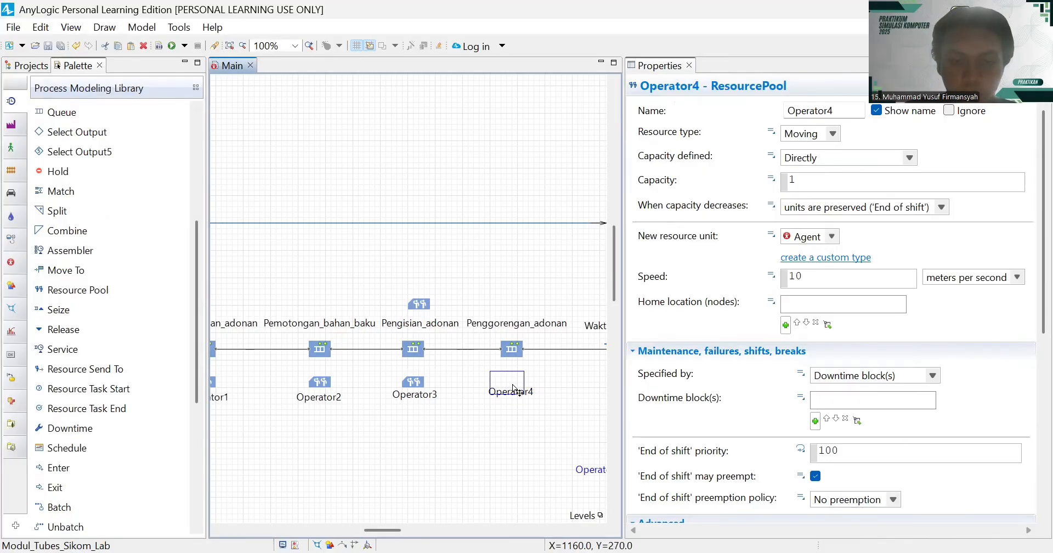
left_click_drag(512, 380, 514, 377)
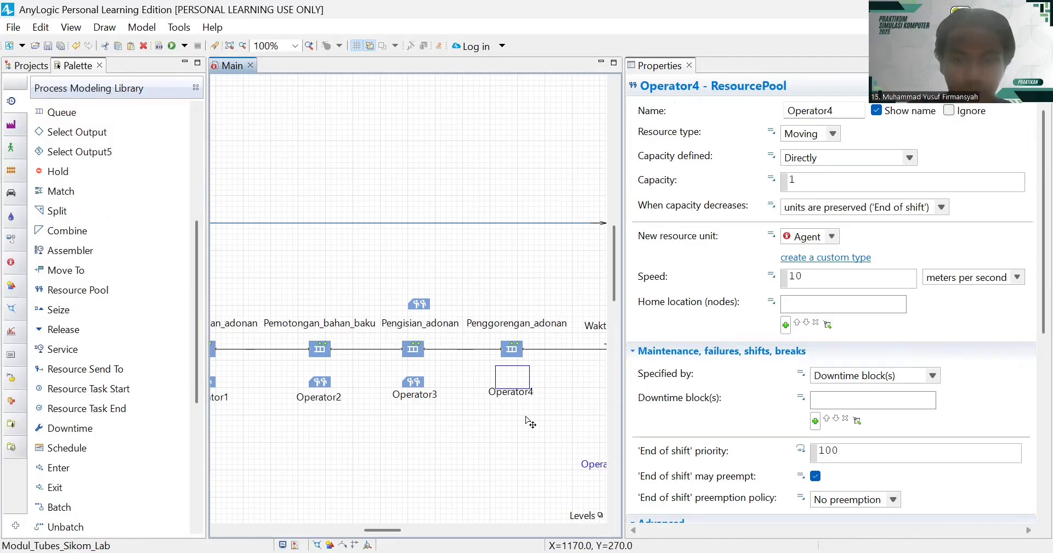
- Move the stray name label of the new resource pool directly below its block under Penggorengan_adonan
scroll(526, 420, "down", 1)
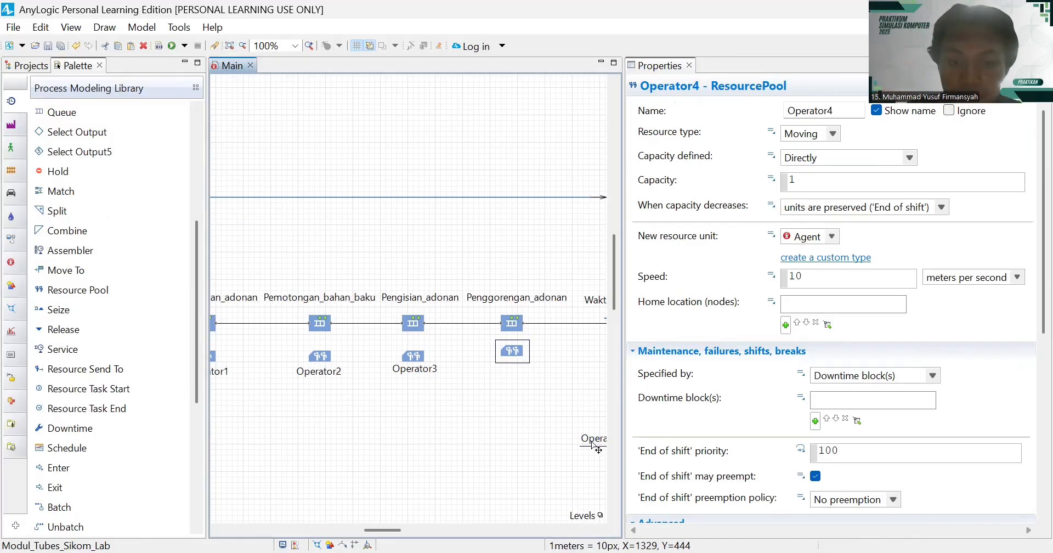
left_click_drag(595, 438, 504, 373)
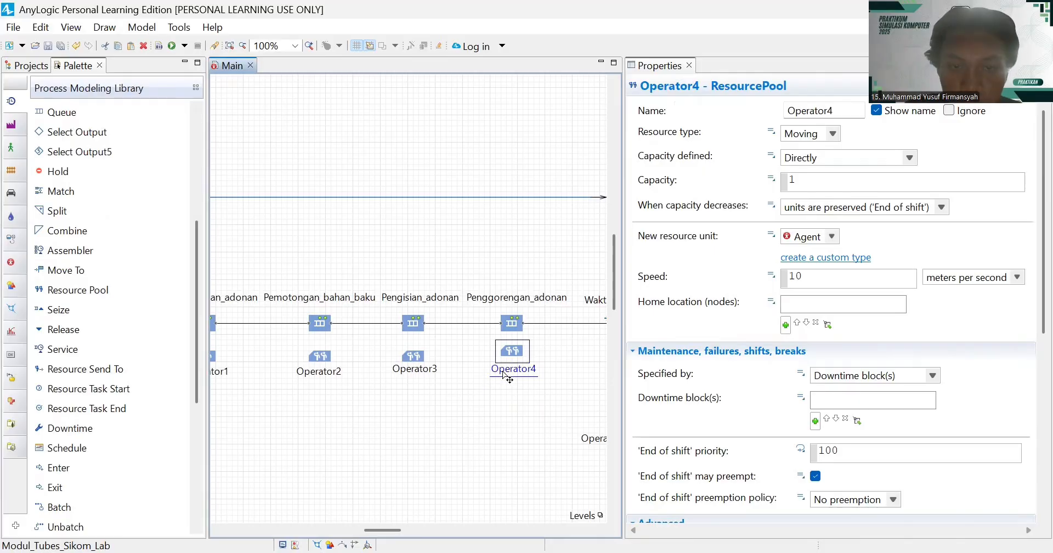
left_click(516, 441)
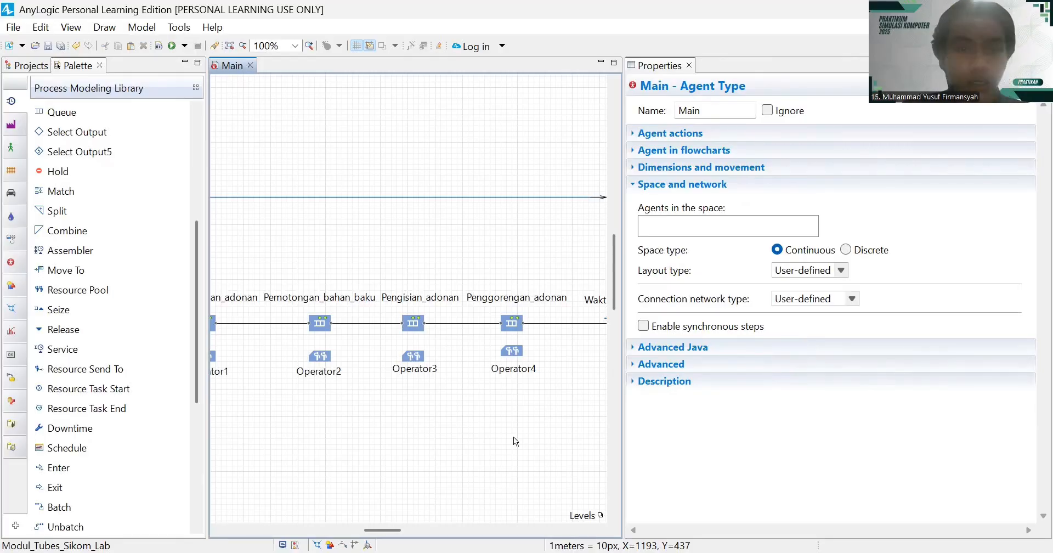
- Examine the process flowchart from the storage sink back to the Kedatangan_Bahan_Baku source, including the operator resource pools
scroll(481, 421, "down", 2)
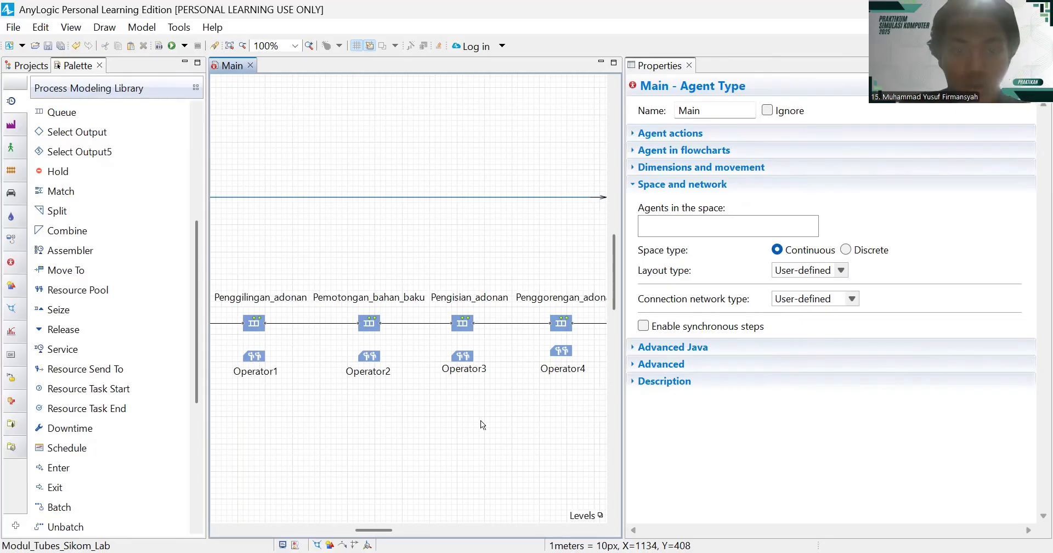
scroll(482, 423, "down", 1)
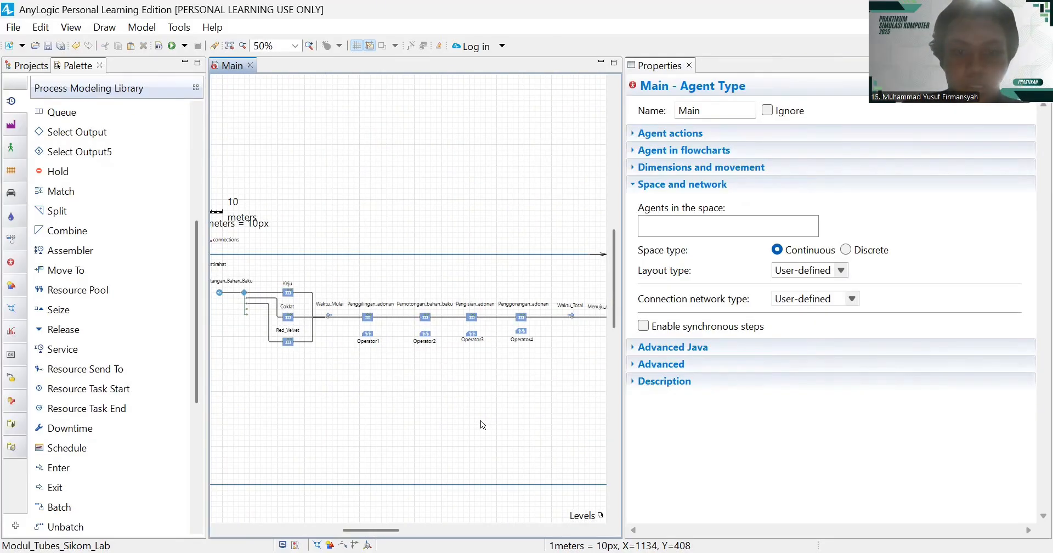
scroll(480, 425, "down", 1)
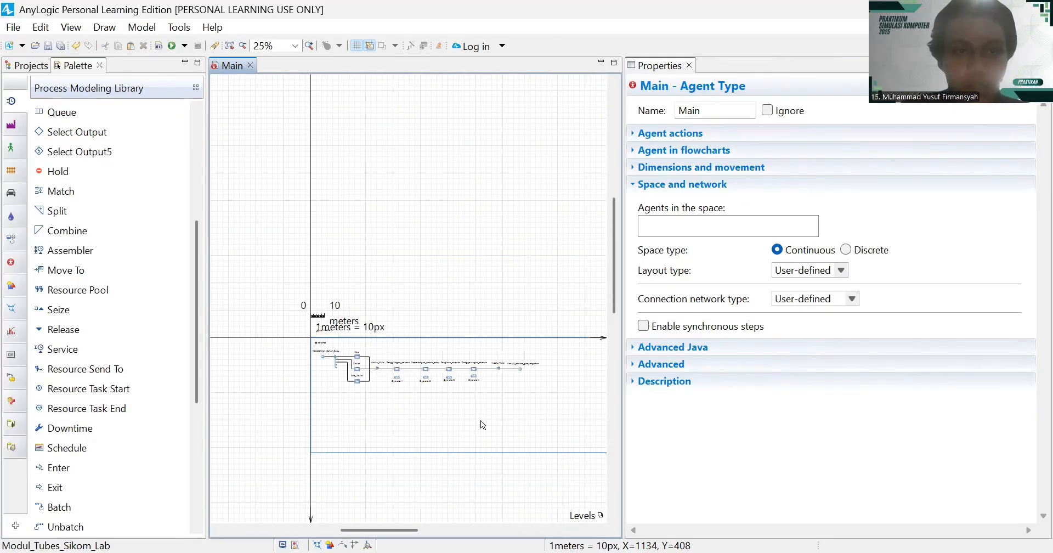
scroll(481, 420, "up", 1)
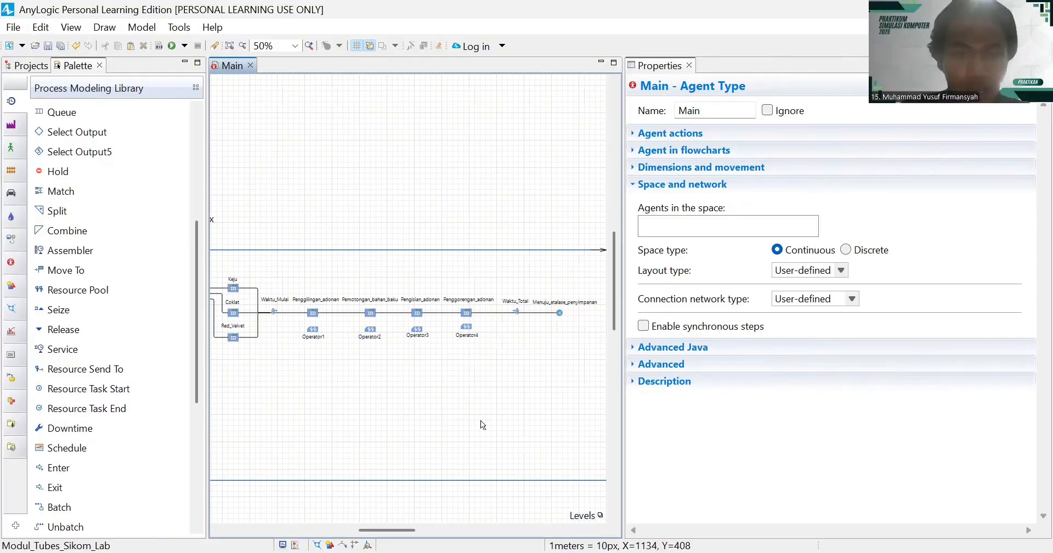
scroll(480, 420, "up", 2)
scroll(424, 340, "left", 3)
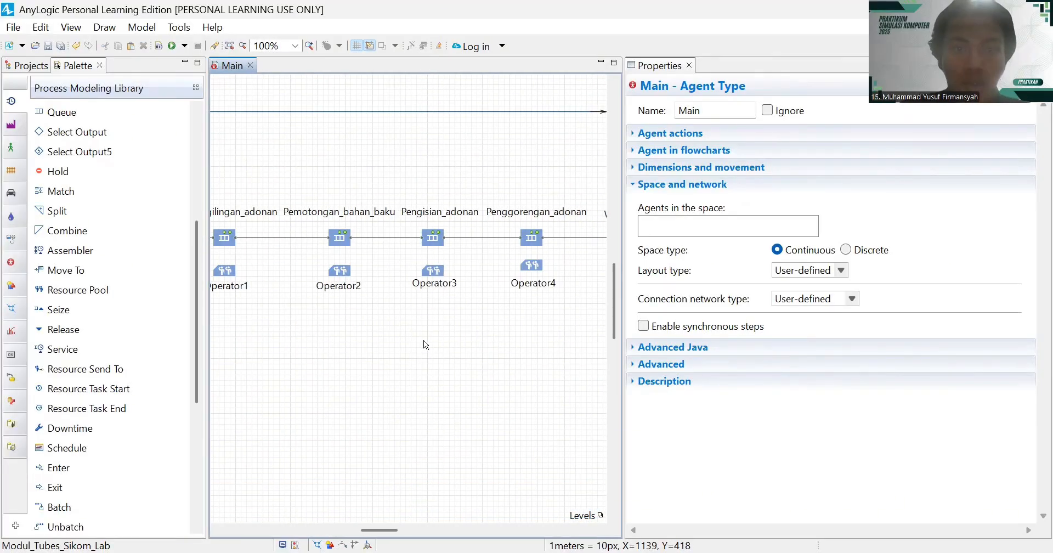
scroll(423, 340, "left", 5)
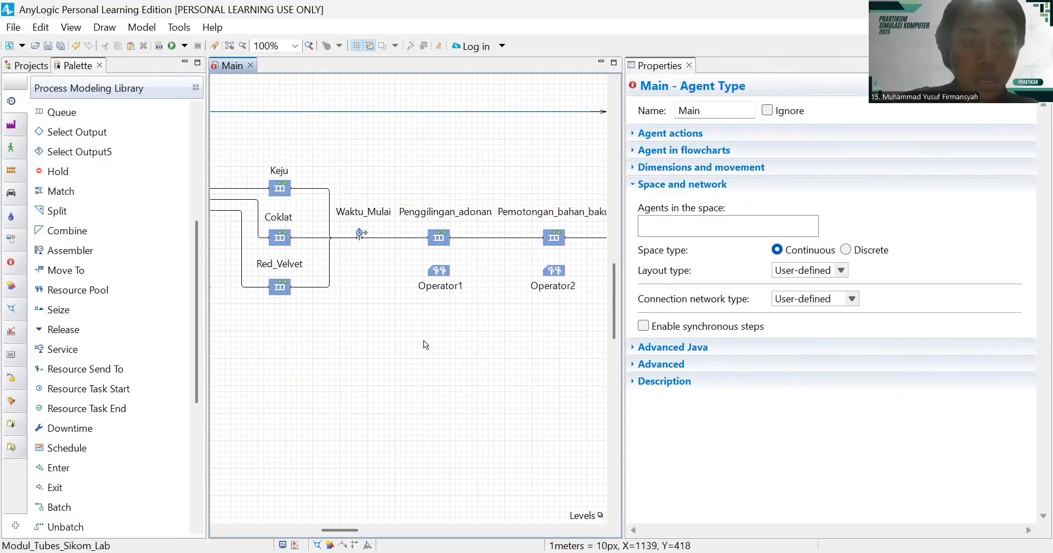
scroll(424, 340, "up", 1)
scroll(424, 340, "left", 2)
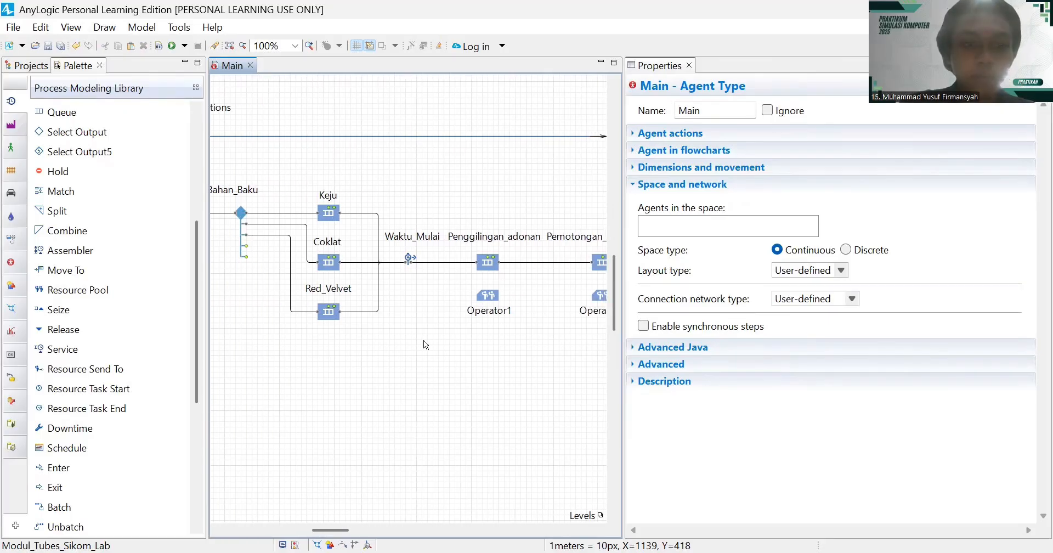
scroll(423, 344, "right", 1)
scroll(424, 344, "down", 4)
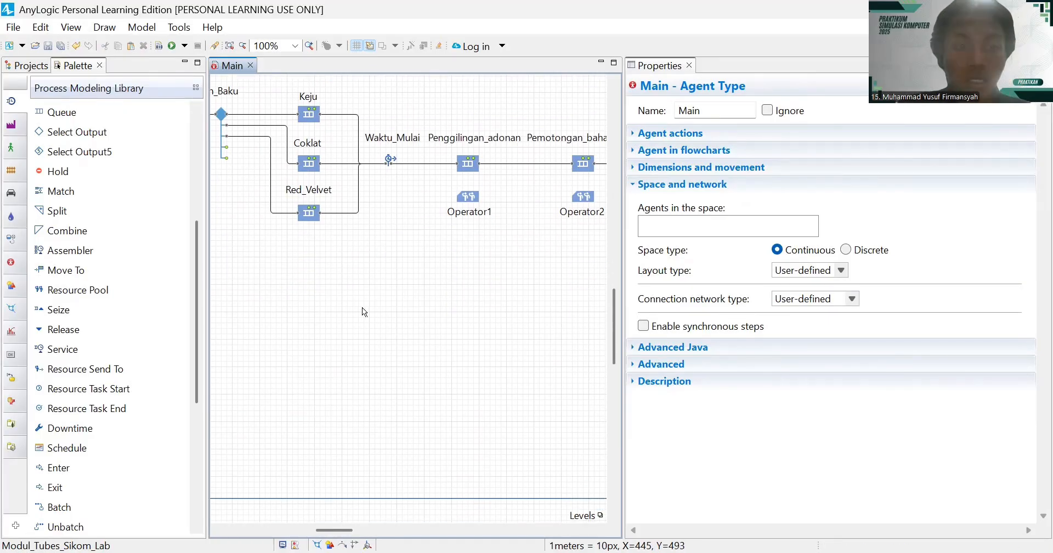
scroll(361, 311, "left", 2)
scroll(362, 311, "up", 1)
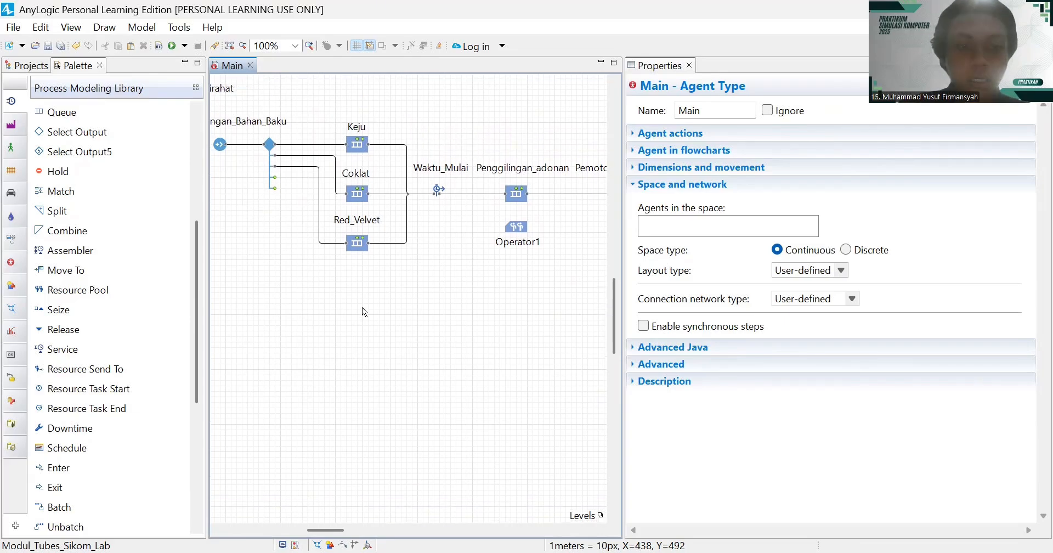
scroll(362, 310, "left", 2)
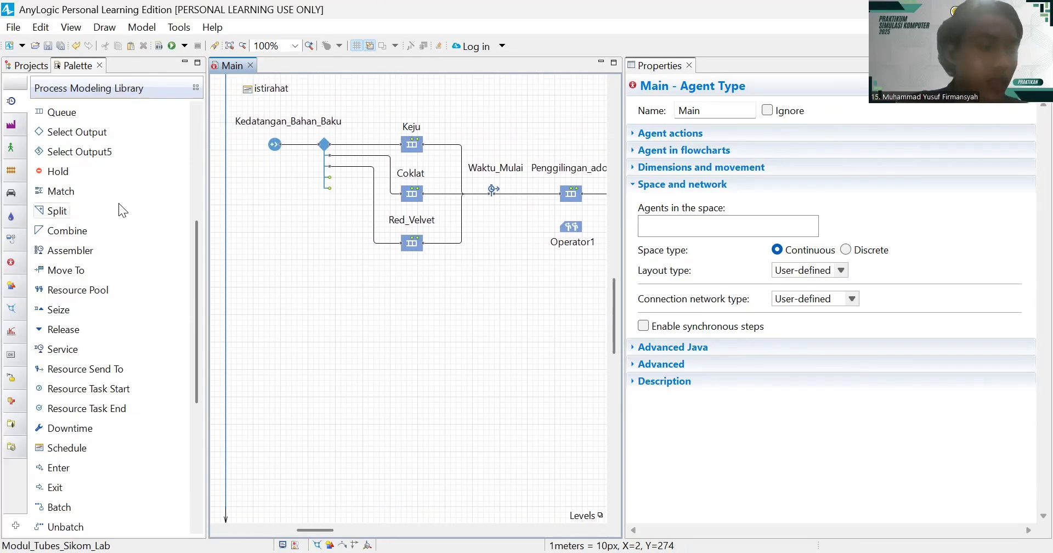
scroll(119, 203, "up", 3)
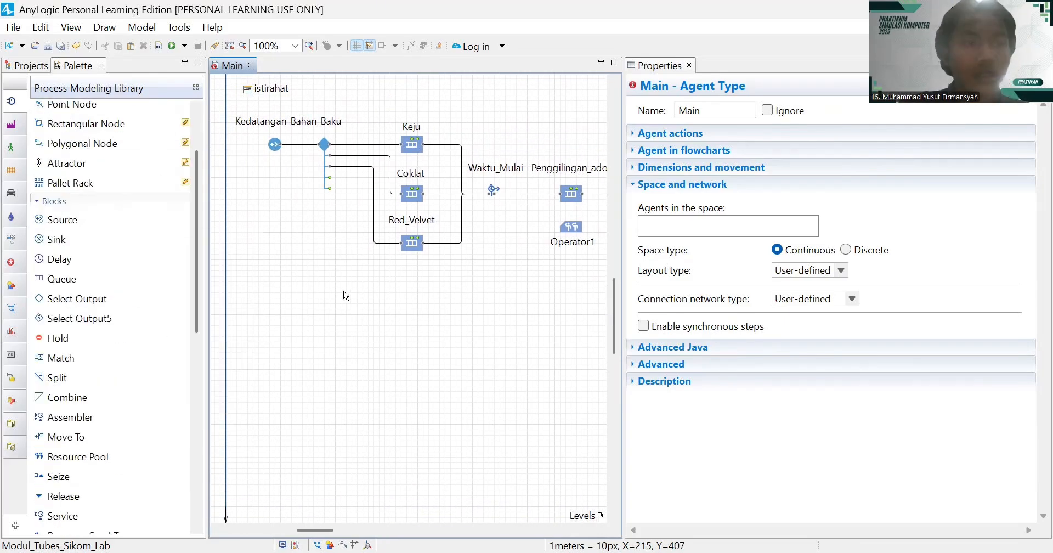
scroll(112, 216, "up", 3)
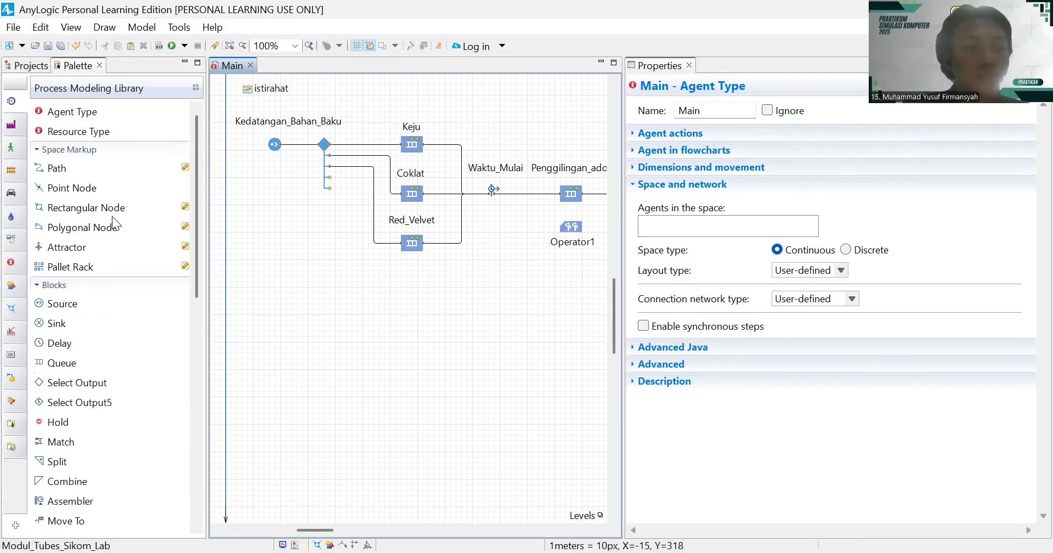
double_click(60, 172)
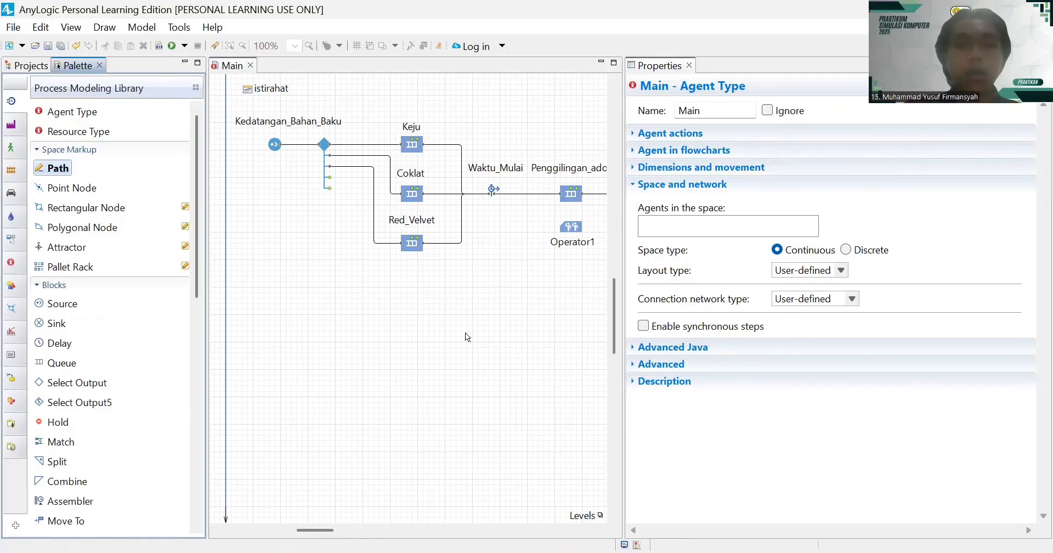
scroll(465, 332, "right", 3)
scroll(465, 332, "down", 1)
scroll(465, 332, "down", 1)
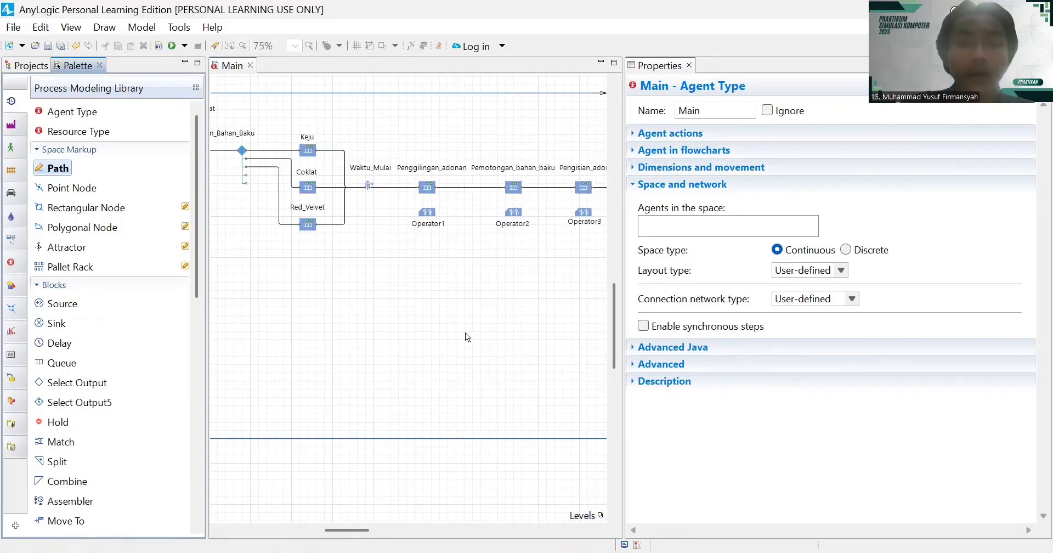
scroll(465, 332, "right", 5)
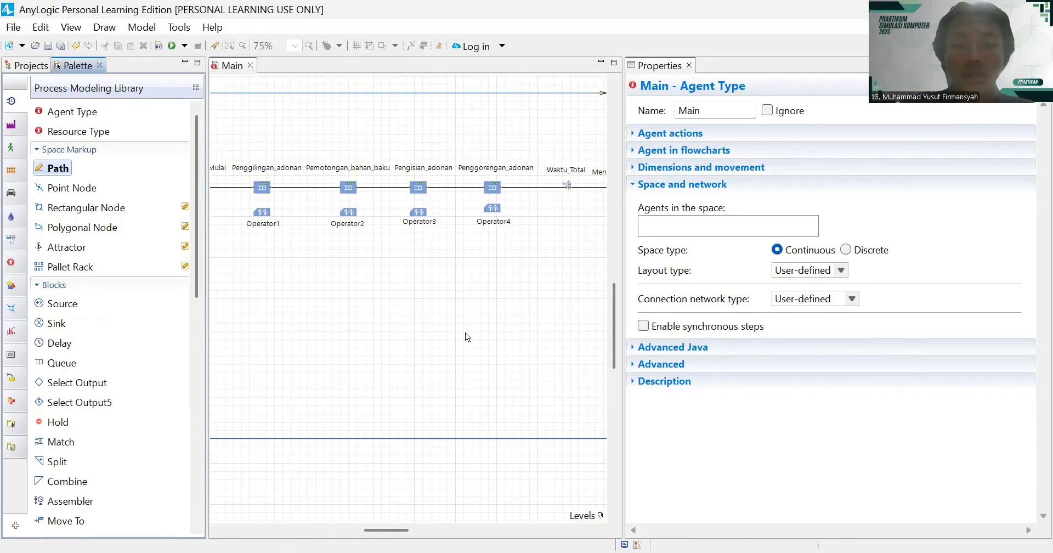
scroll(465, 336, "left", 8)
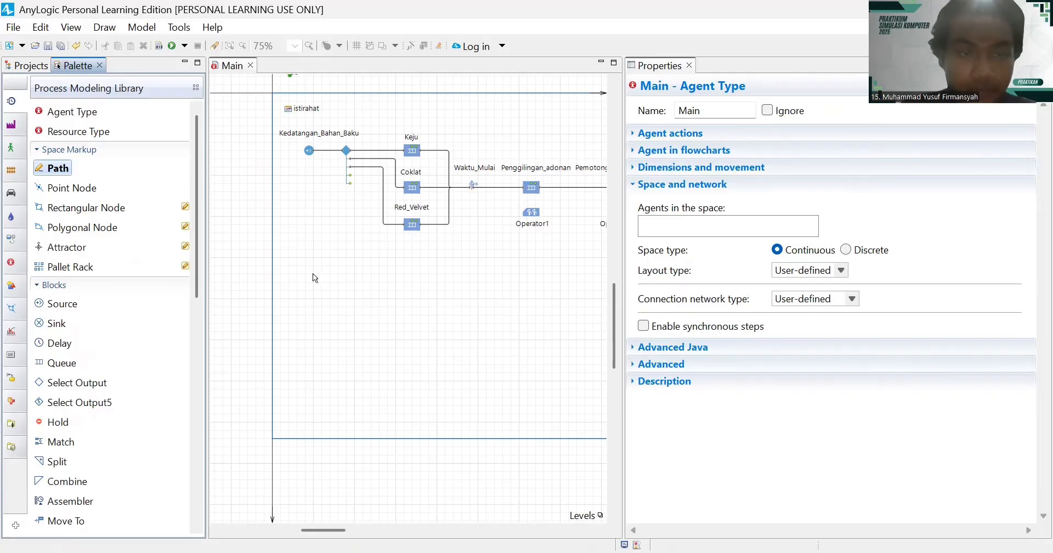
left_click(353, 274)
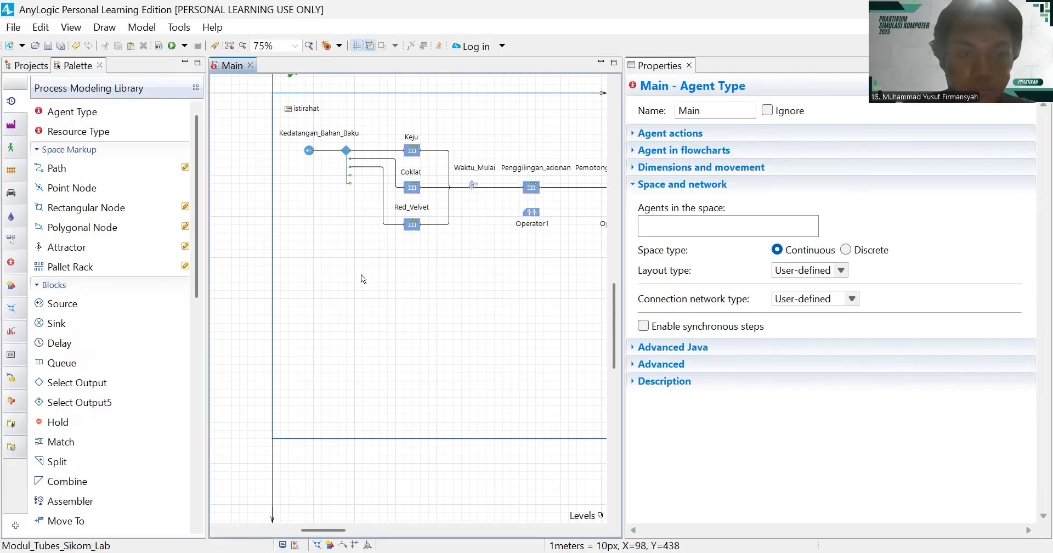
double_click(64, 170)
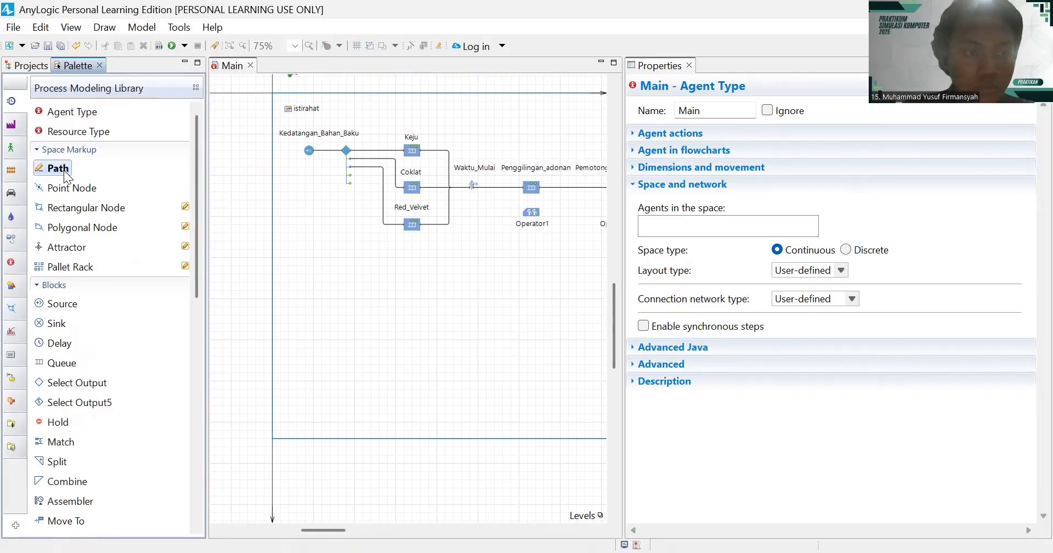
left_click(314, 273)
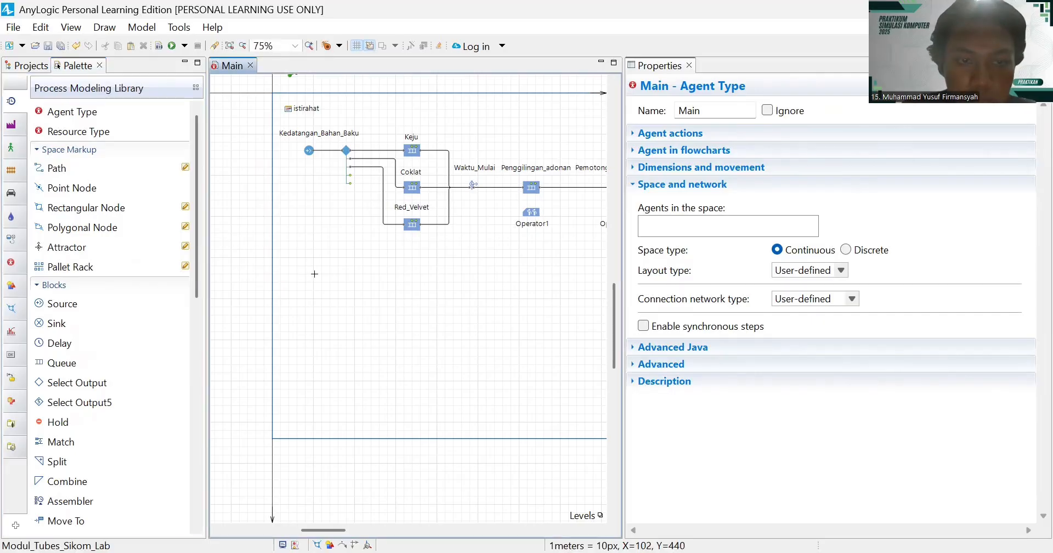
left_click(66, 168)
double_click(65, 168)
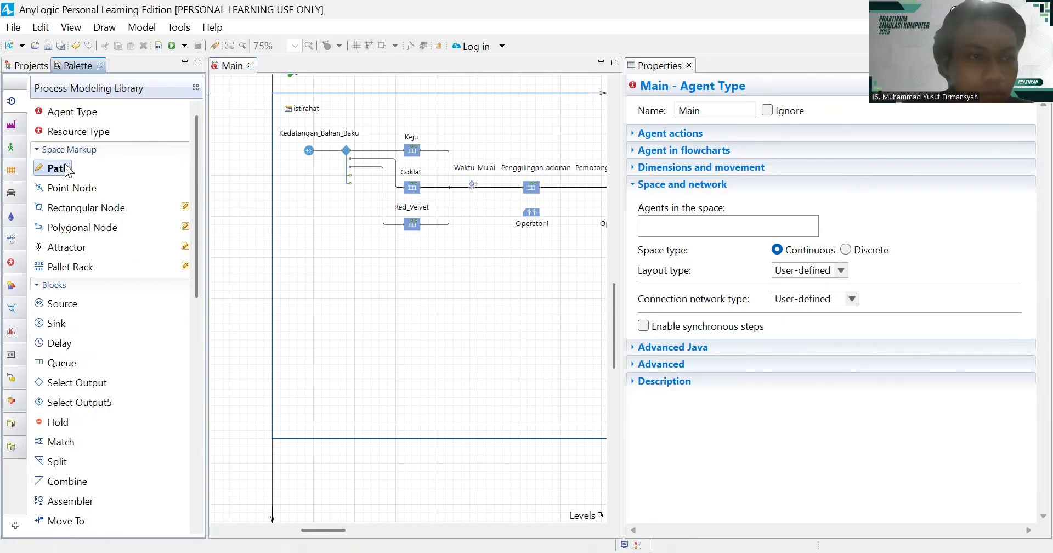
double_click(313, 275)
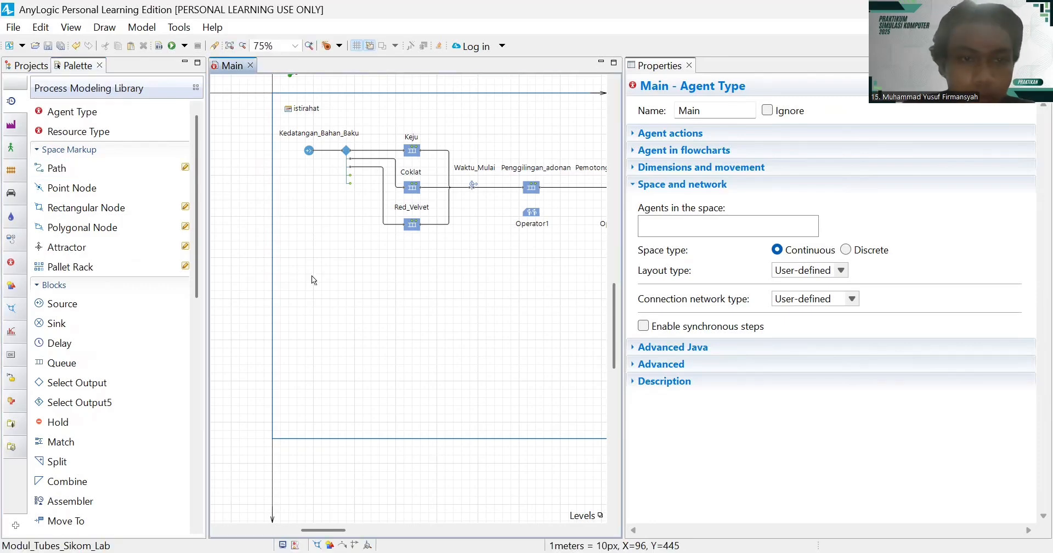
- Draw a straight horizontal path in the empty area beneath the Red_Velvet queue
left_click(61, 169)
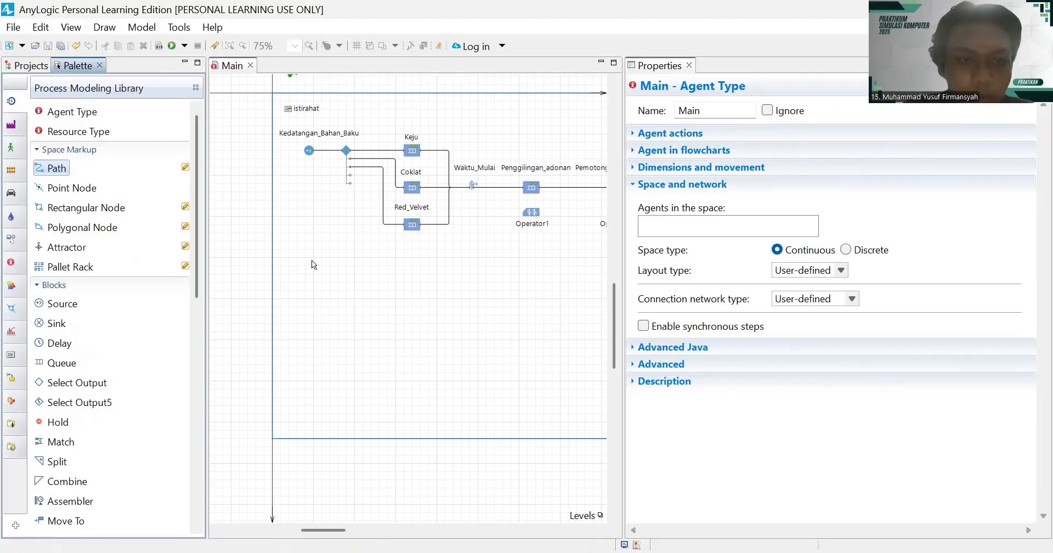
double_click(61, 168)
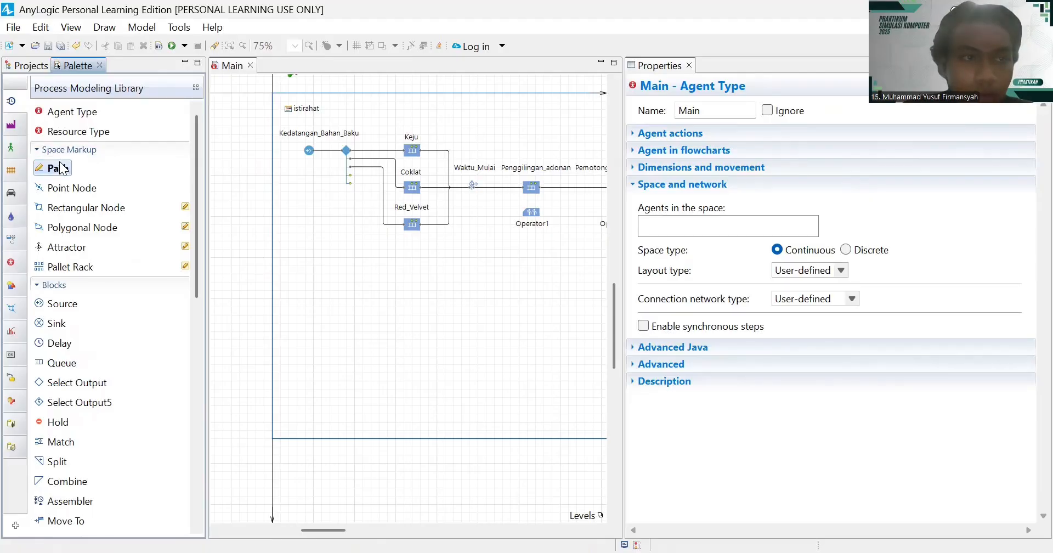
left_click(313, 273)
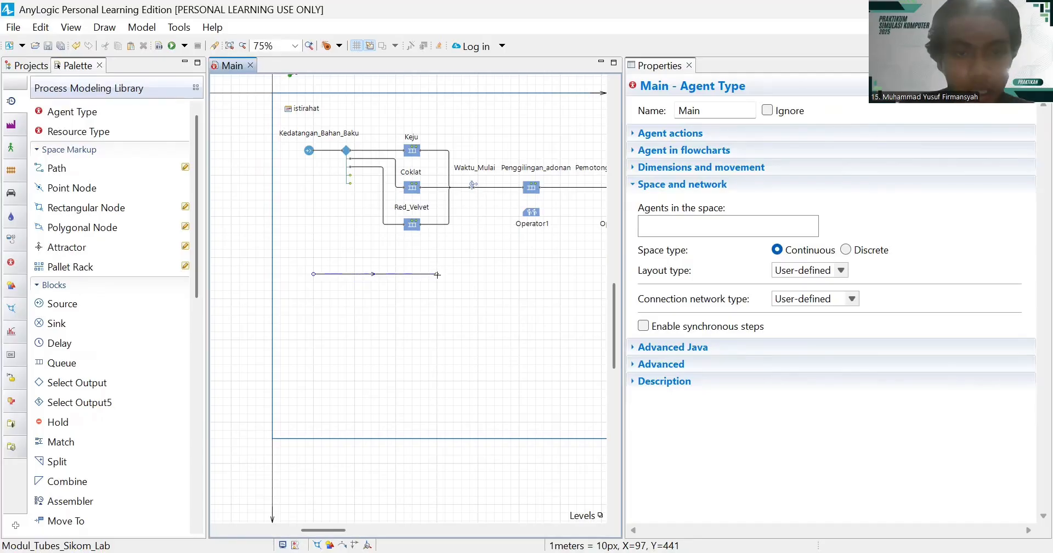
double_click(437, 274)
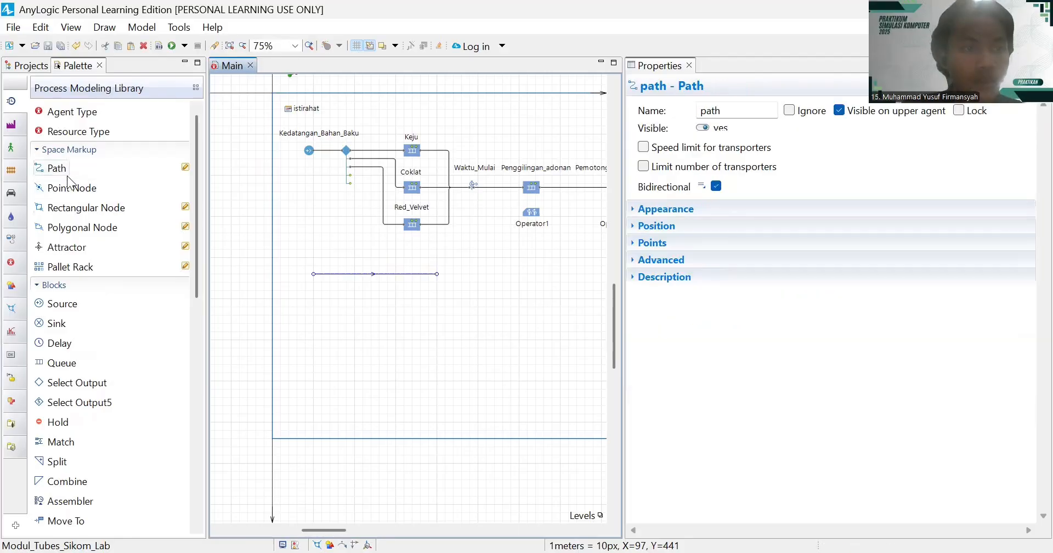
- Draw a second horizontal path of the same length directly below the first one
left_click(69, 171)
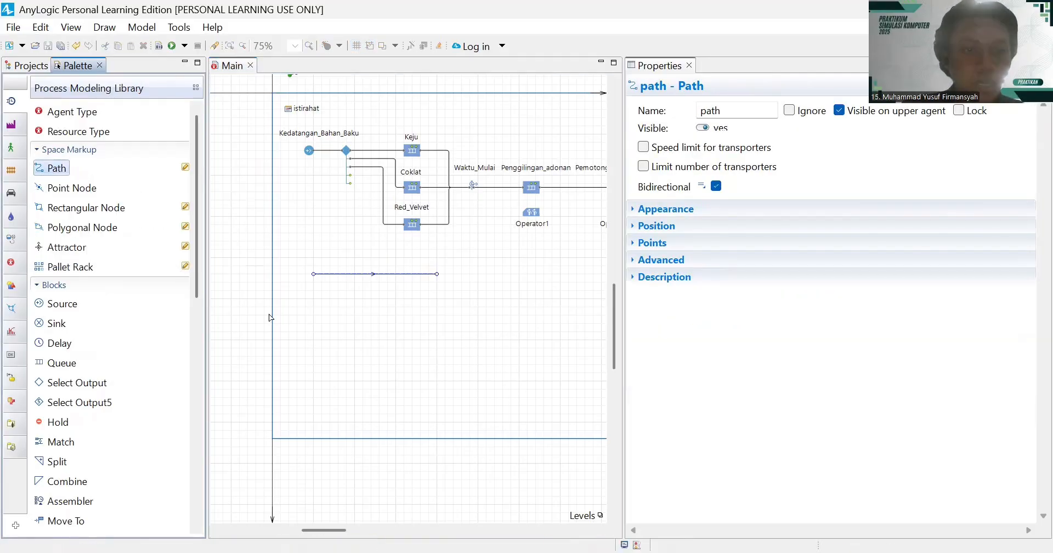
left_click(313, 304)
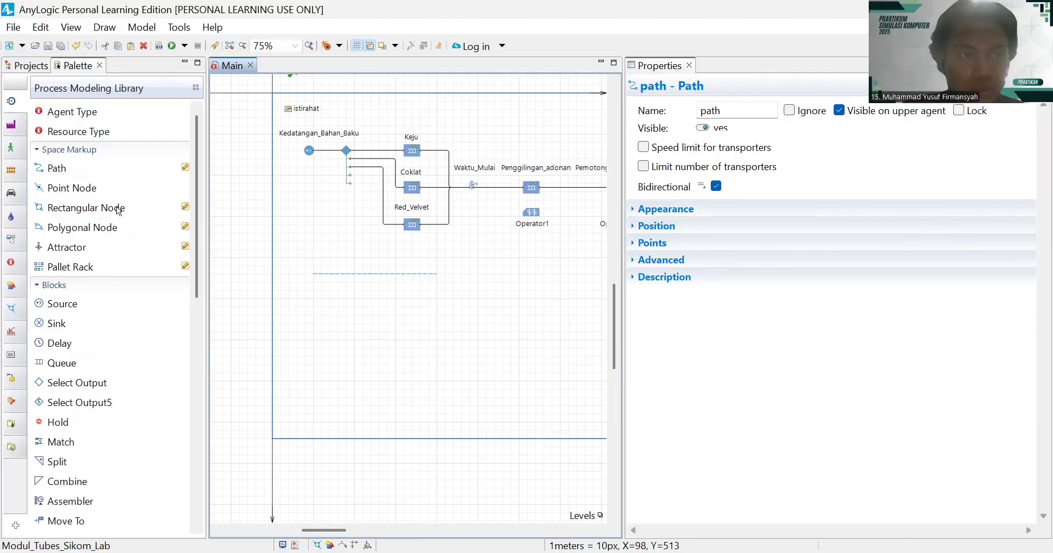
left_click(63, 165)
double_click(63, 165)
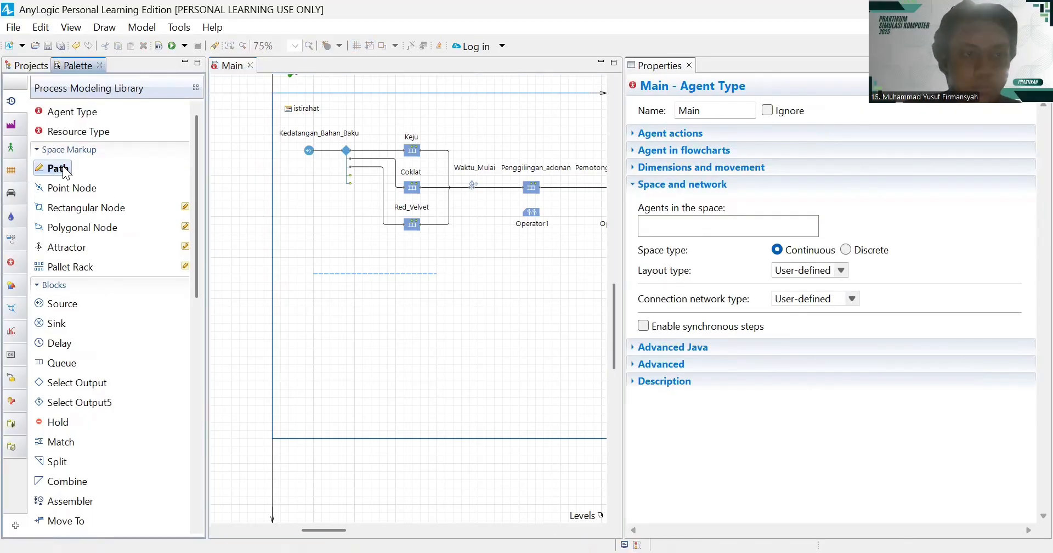
left_click(313, 298)
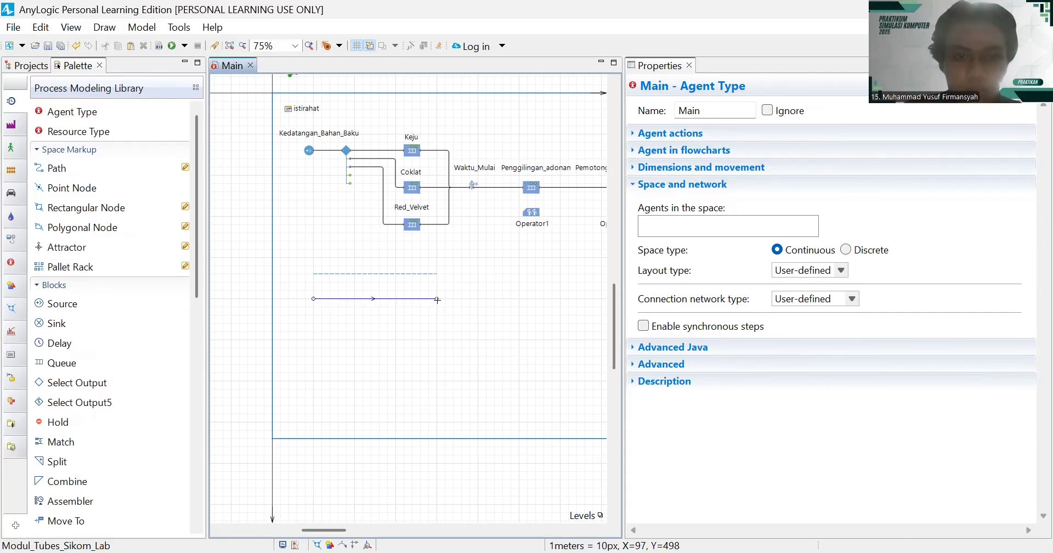
scroll(437, 300, "up", 1)
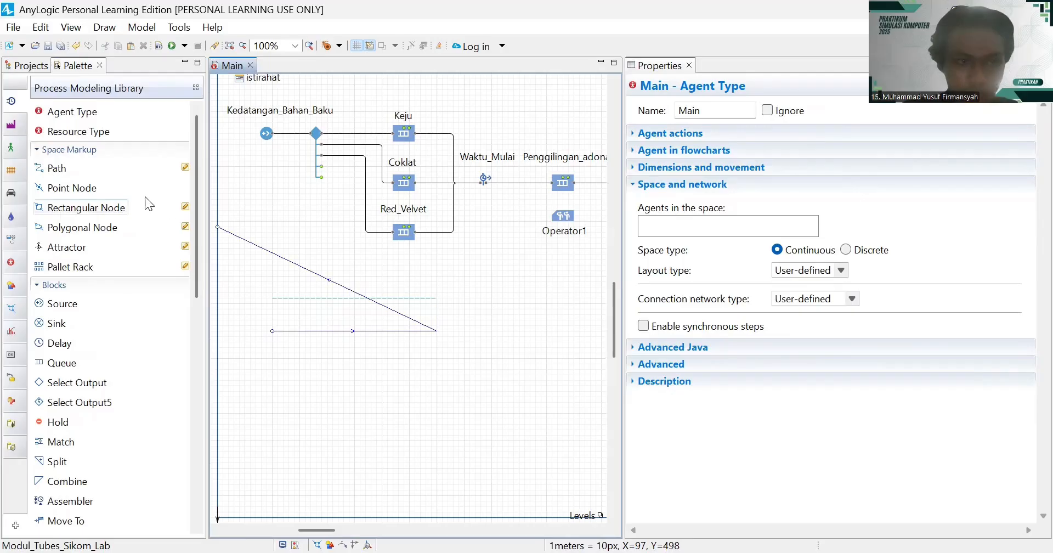
left_click(437, 330)
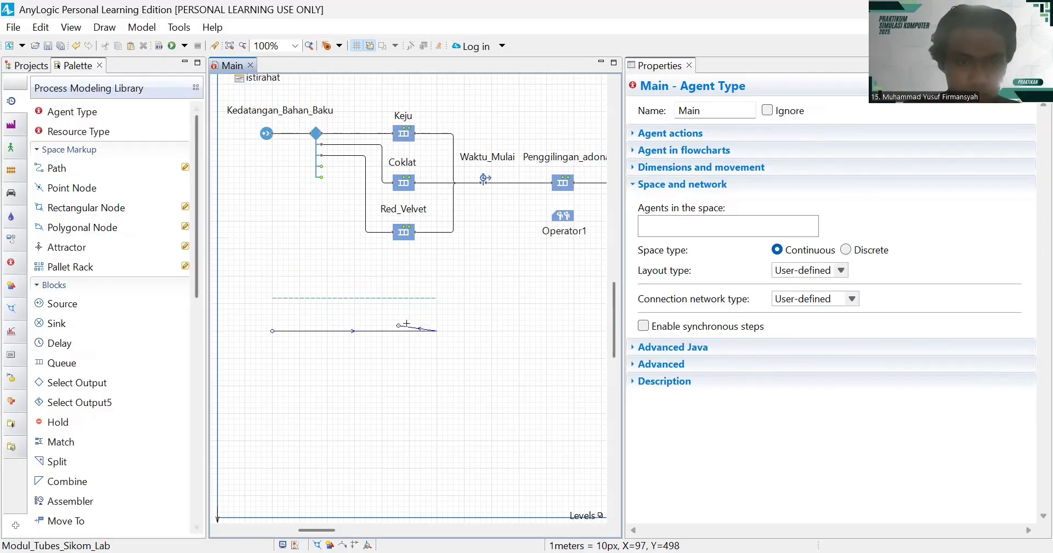
double_click(437, 331)
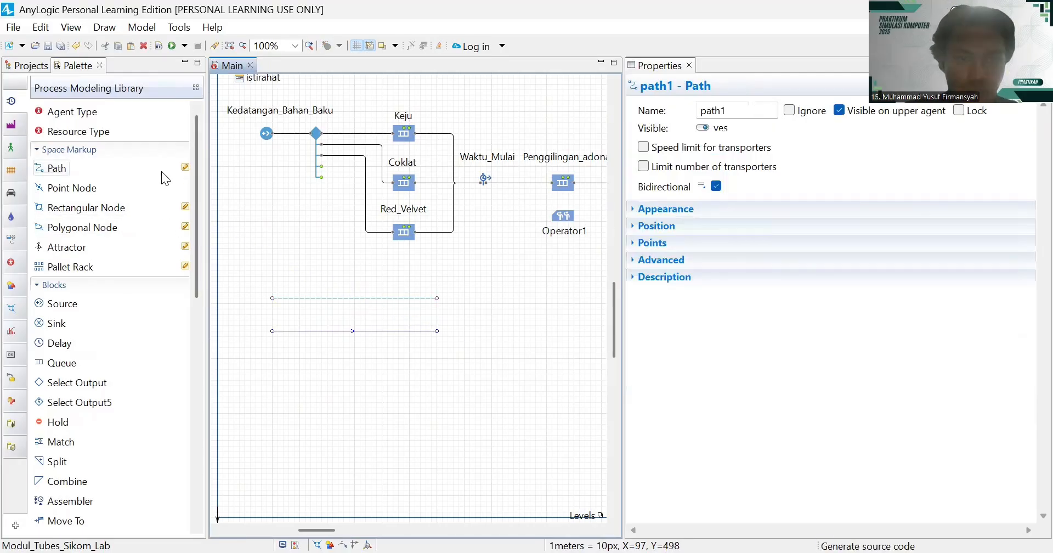
- Abandon the third path and remove both horizontal paths beneath the flowchart
left_click(65, 168)
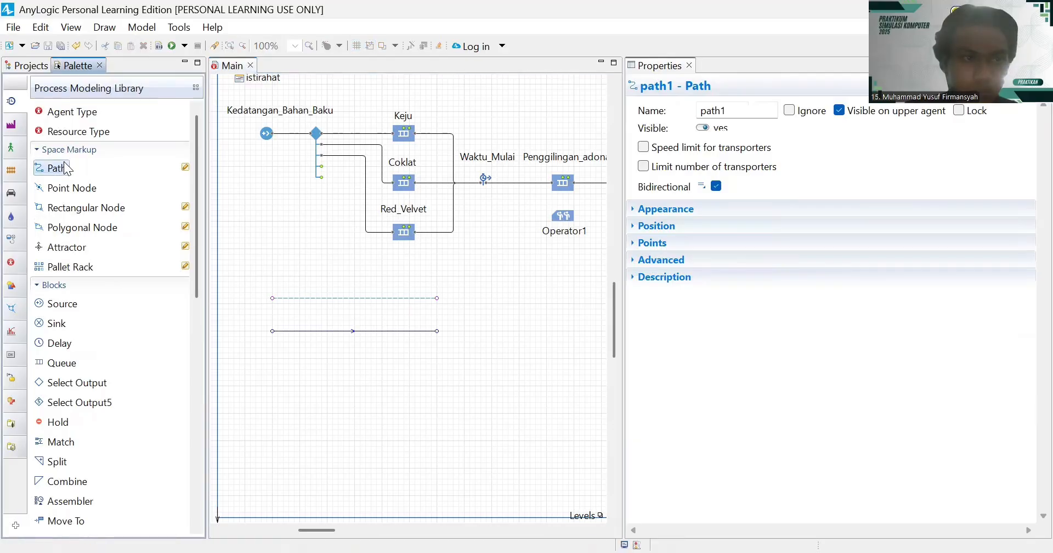
double_click(65, 168)
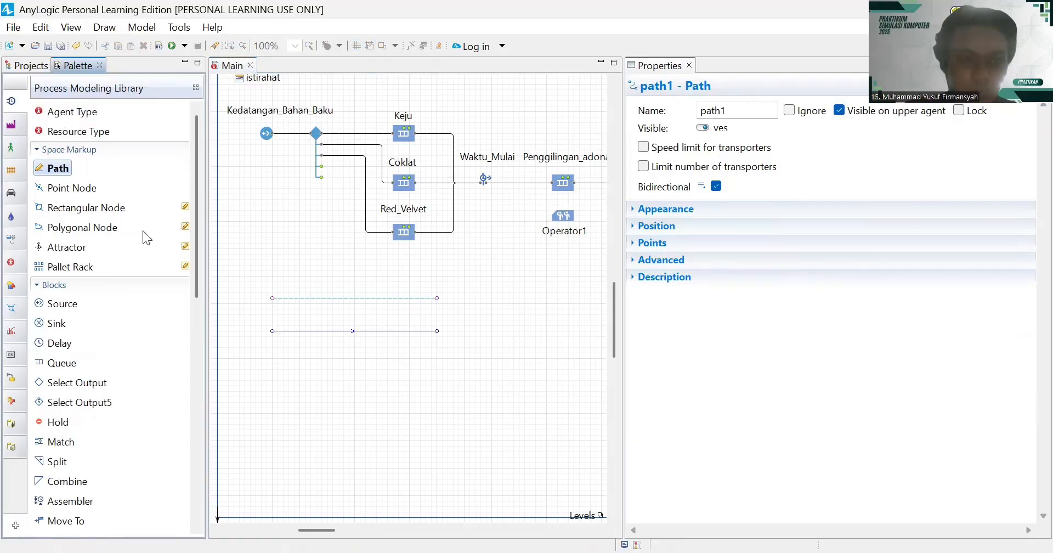
left_click(272, 358)
key("Escape")
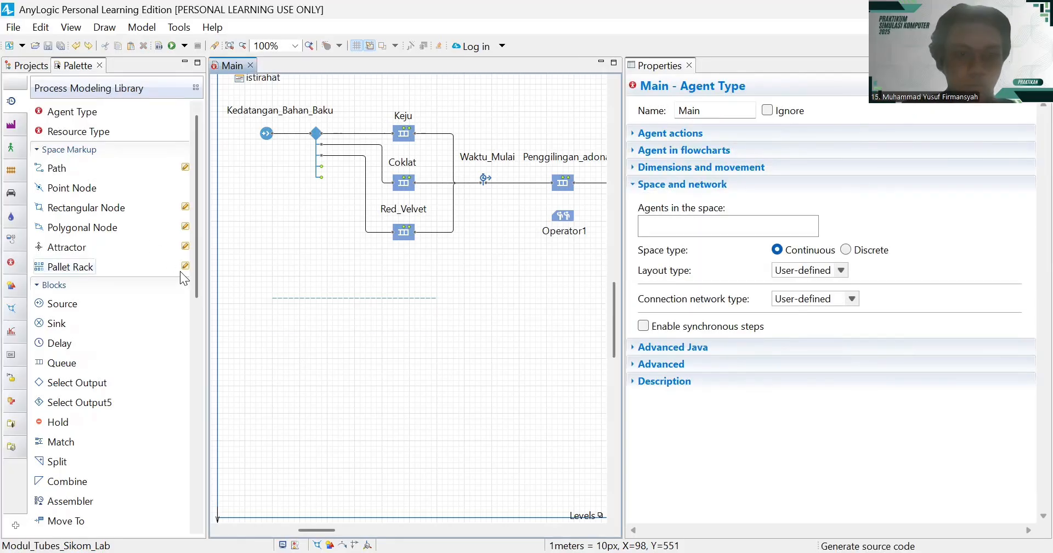
left_click(57, 168)
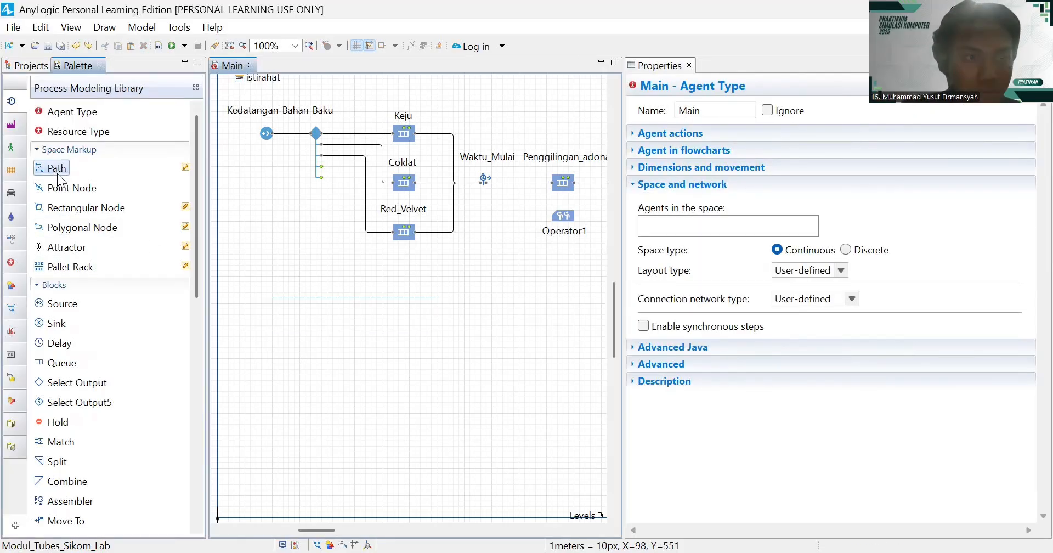
double_click(57, 168)
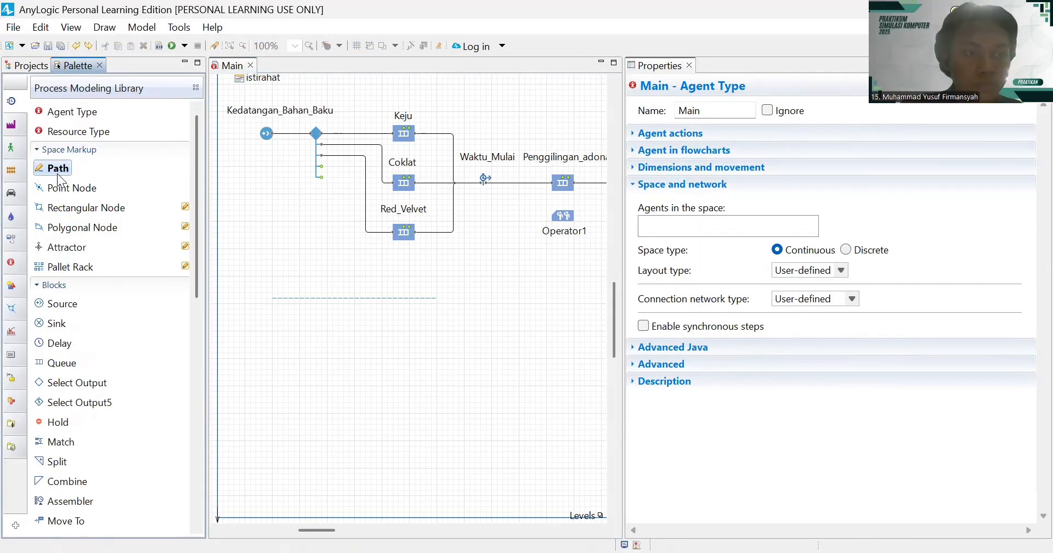
left_click(272, 329)
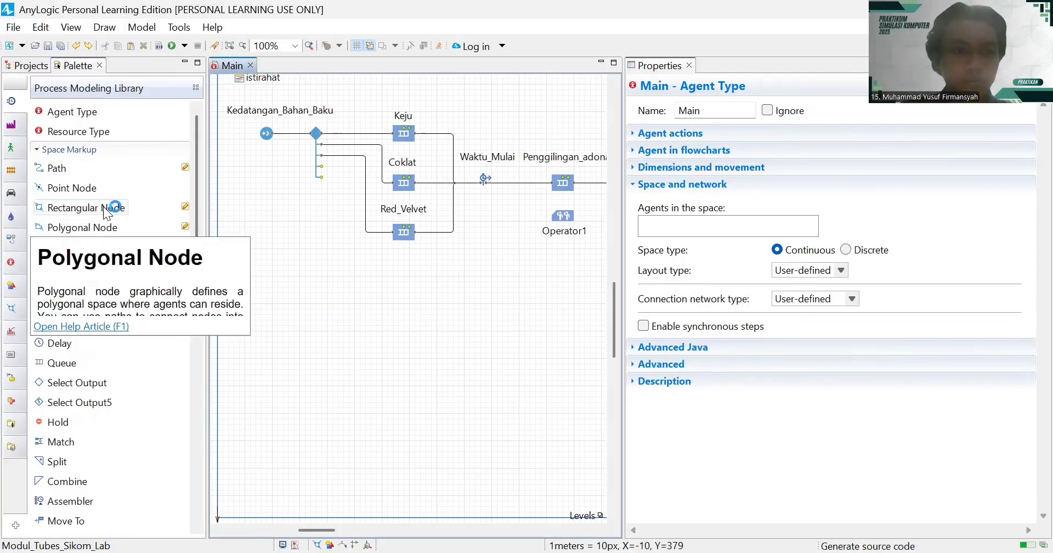
left_click(60, 168)
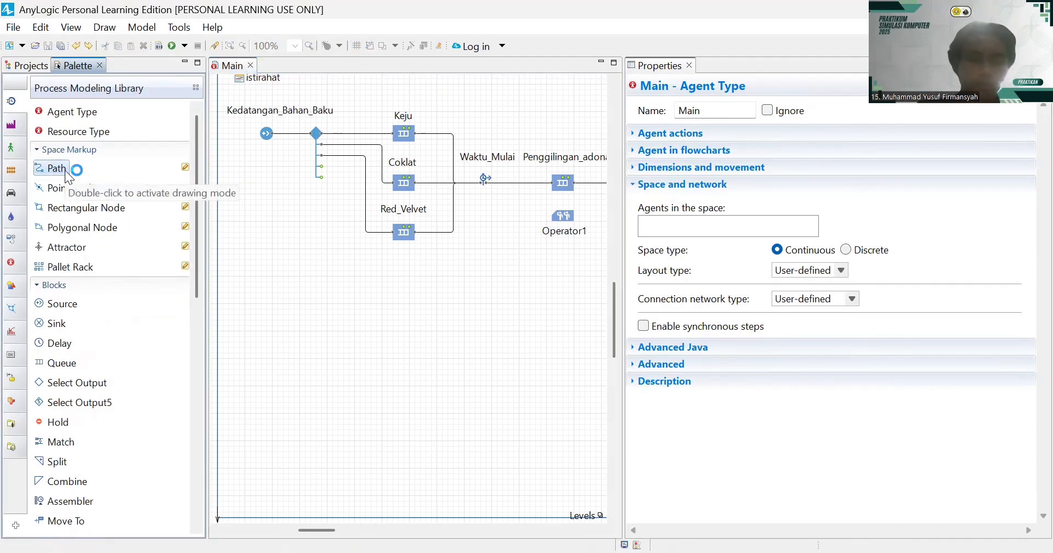
double_click(65, 170)
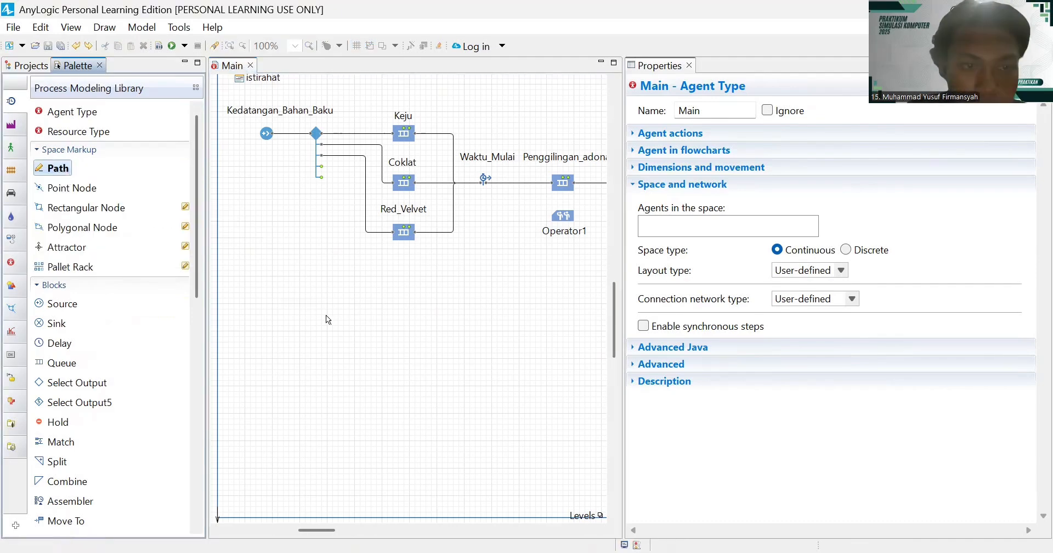
left_click(272, 331)
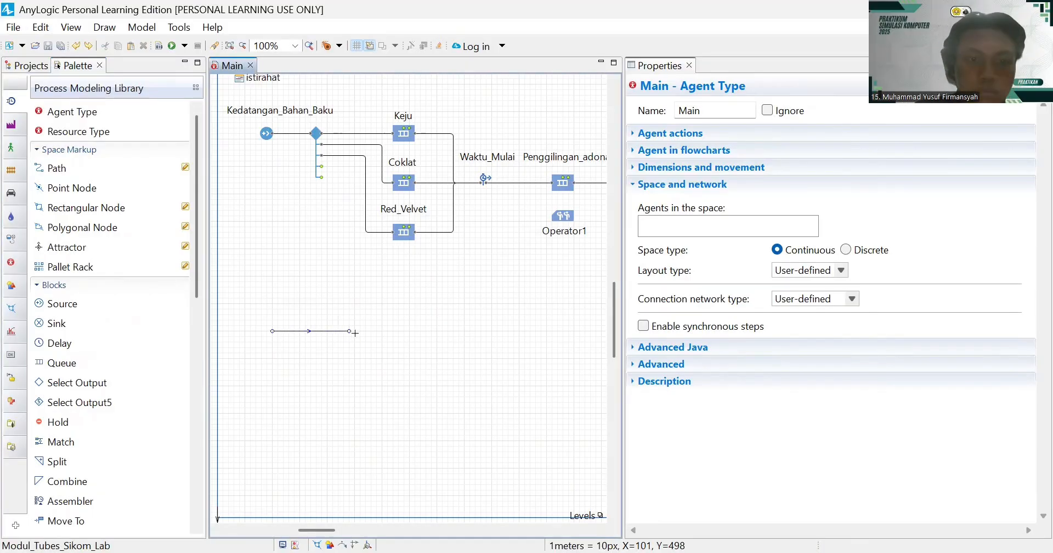
left_click(463, 330)
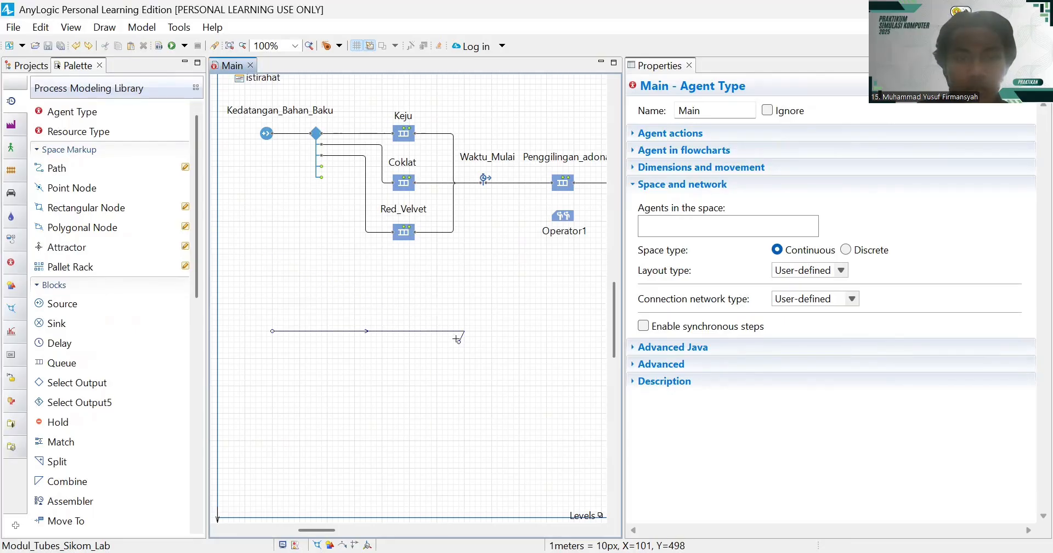
key("Escape")
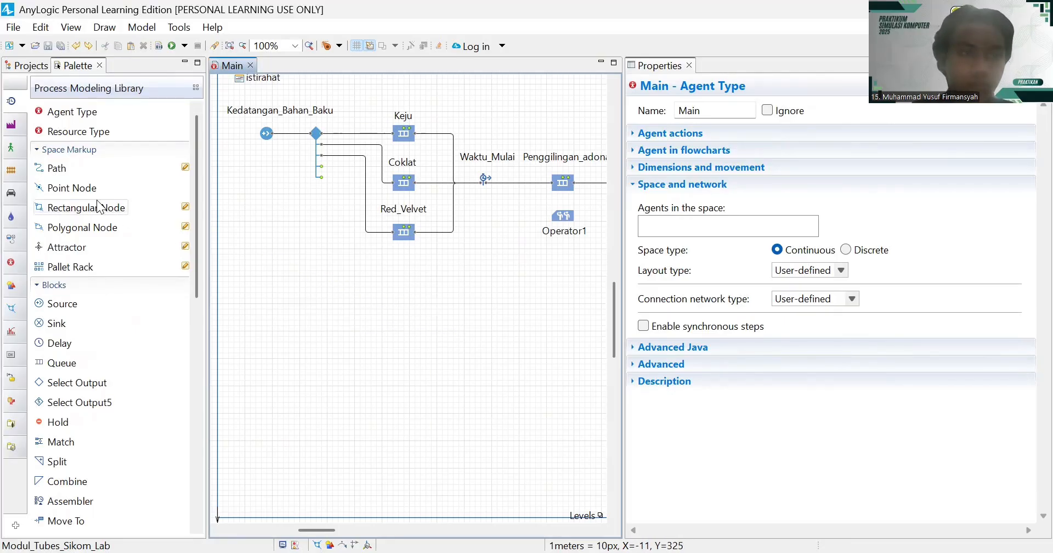
- Draw a two-point horizontal path beneath the Red_Velvet queue, from below Kedatangan_Bahan_Baku to just past the queue column
double_click(53, 168)
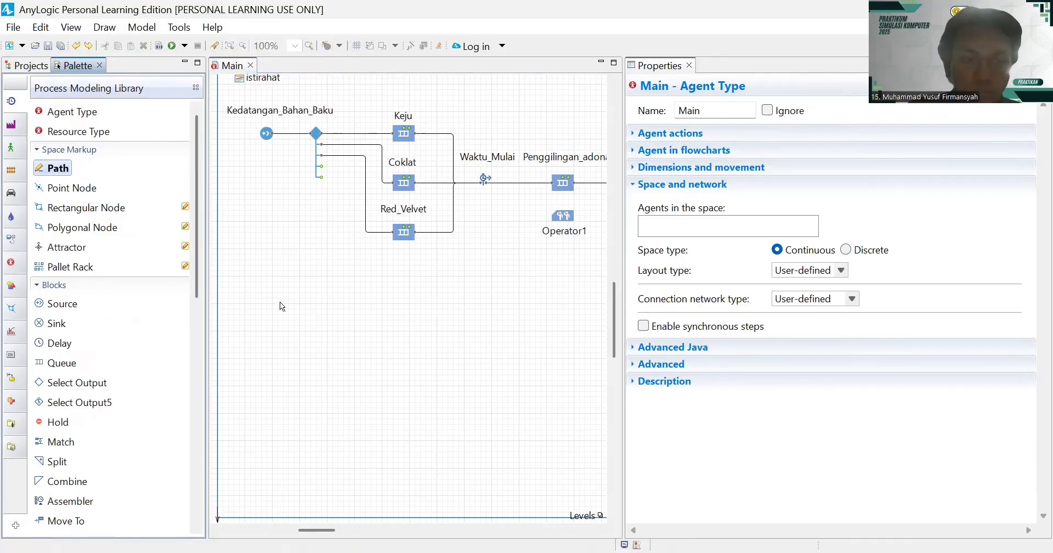
left_click(274, 329)
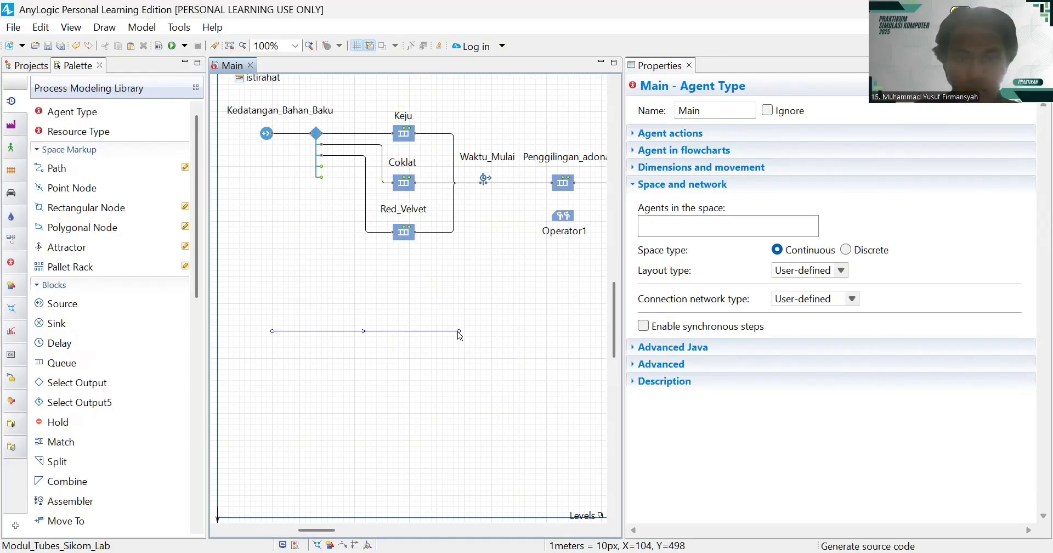
double_click(459, 330)
double_click(50, 173)
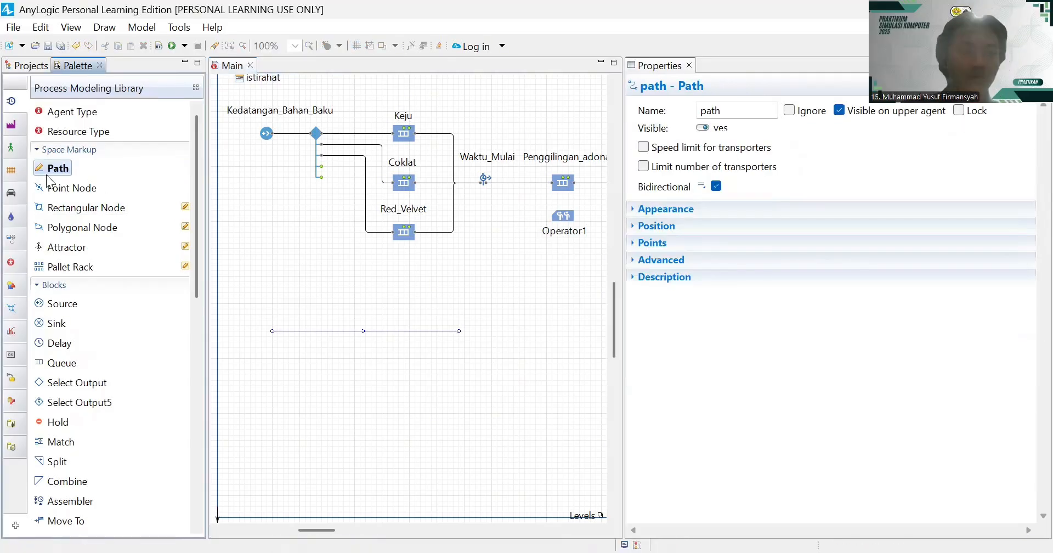
left_click(272, 375)
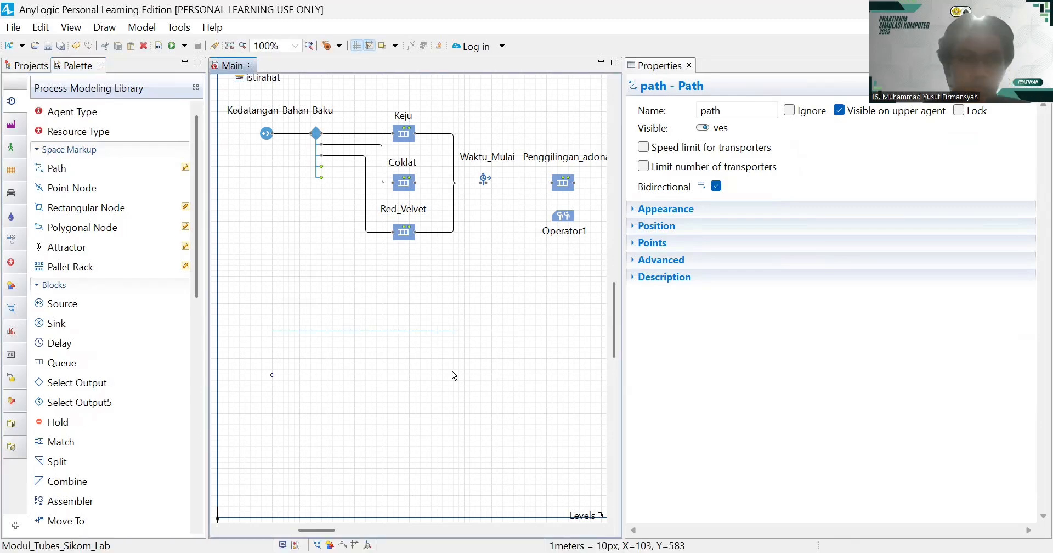
key("Escape")
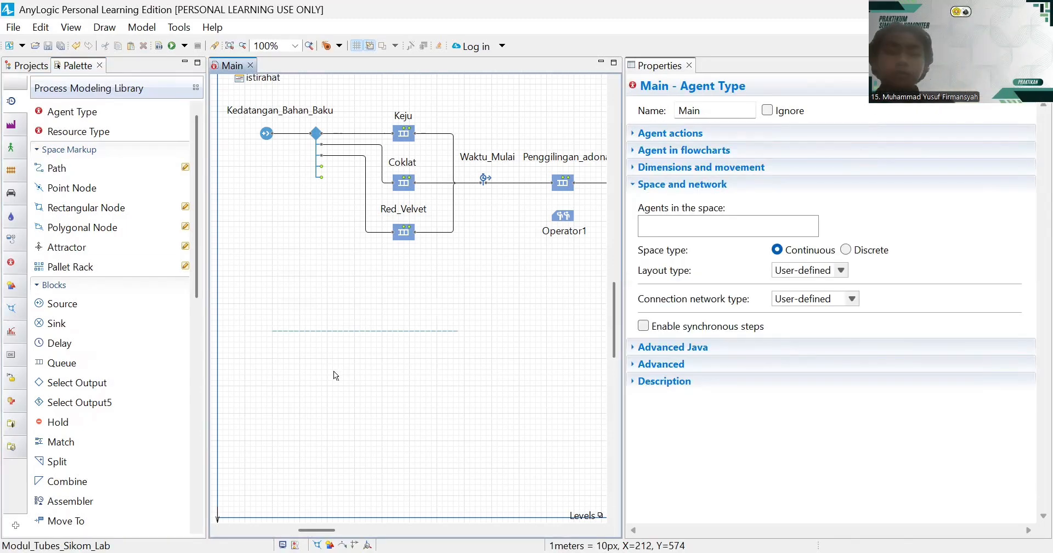
double_click(61, 168)
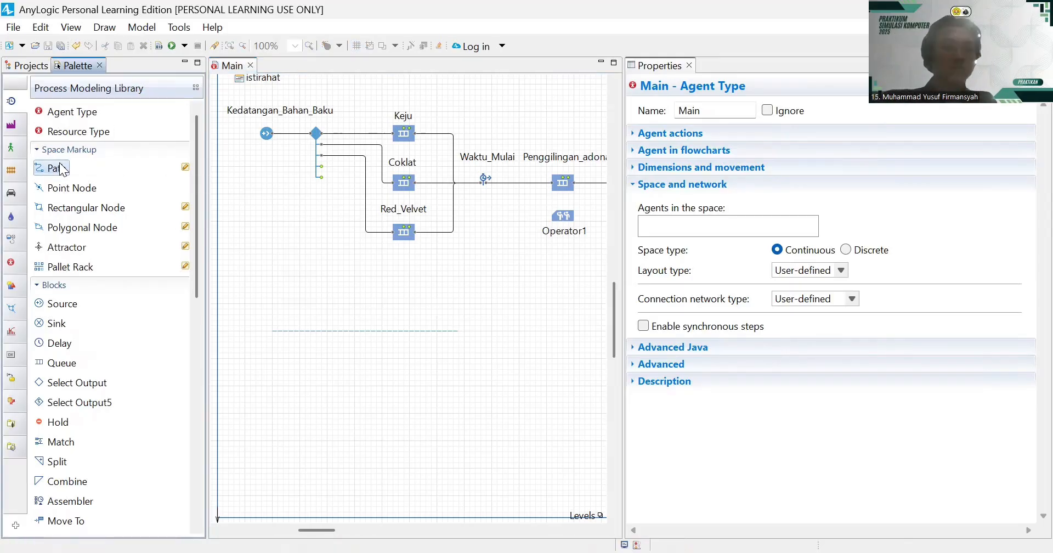
left_click(272, 373)
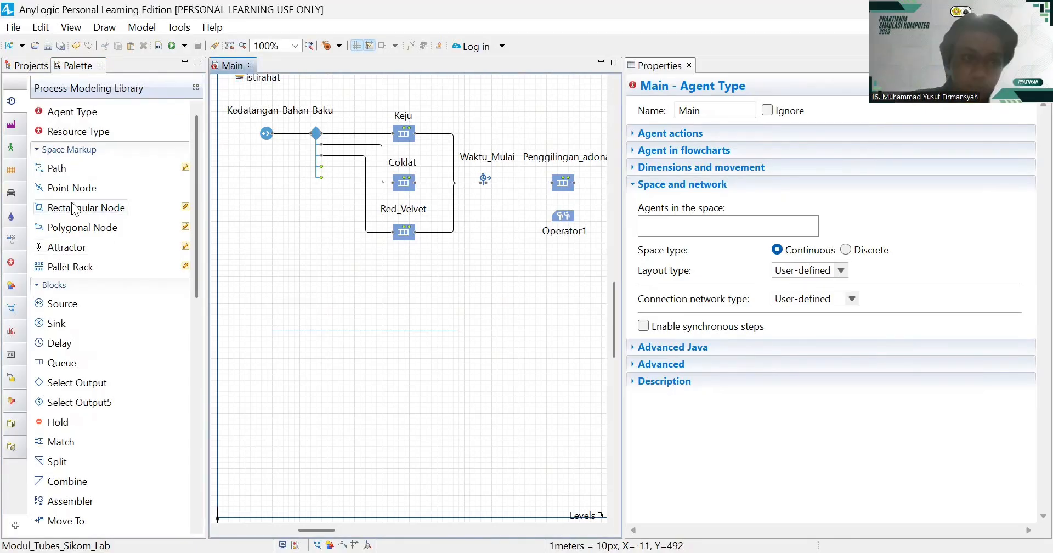
- Draw a second horizontal path parallel to and below the first one, starting at the same left alignment and ending slightly further right
double_click(59, 173)
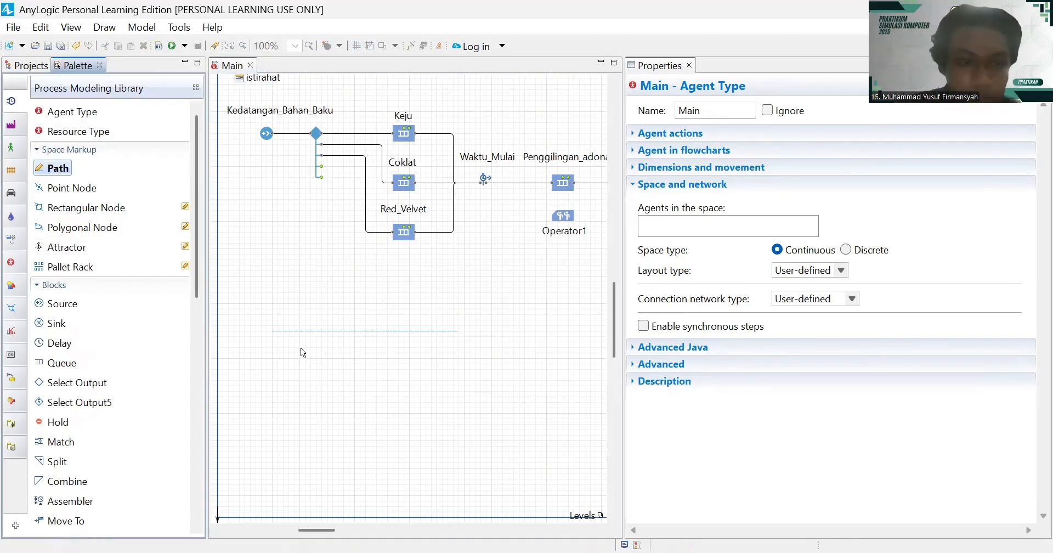
left_click(272, 369)
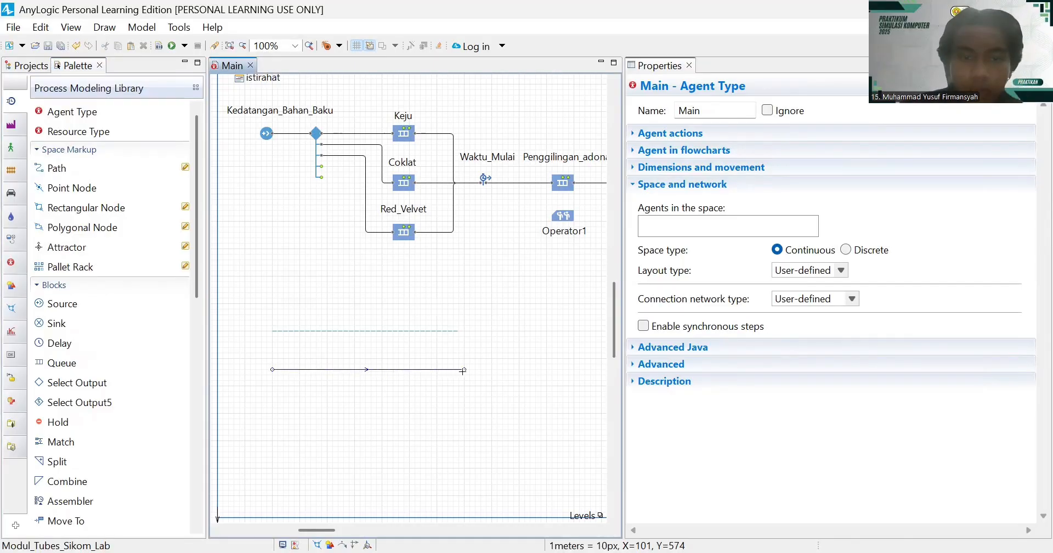
double_click(464, 369)
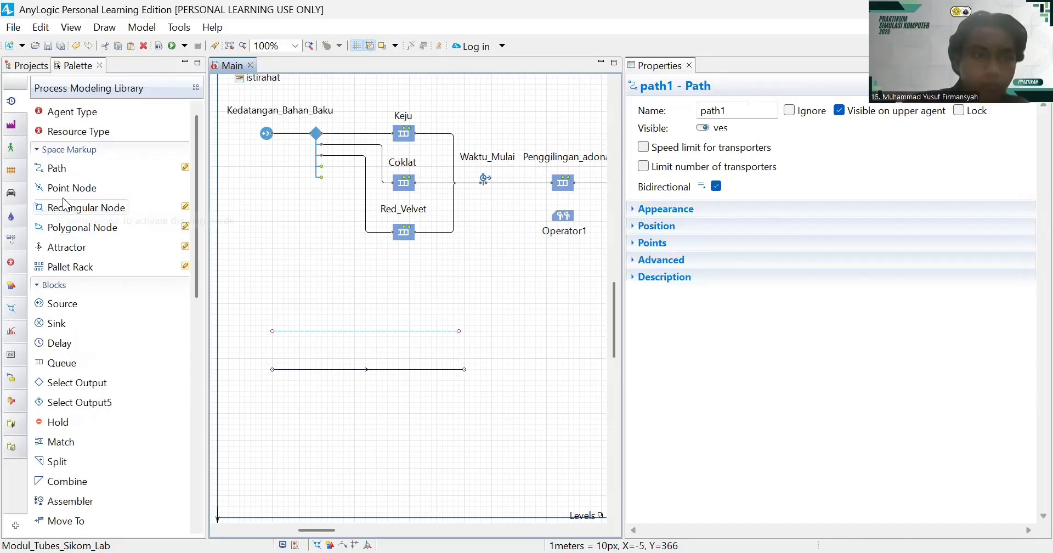
double_click(55, 169)
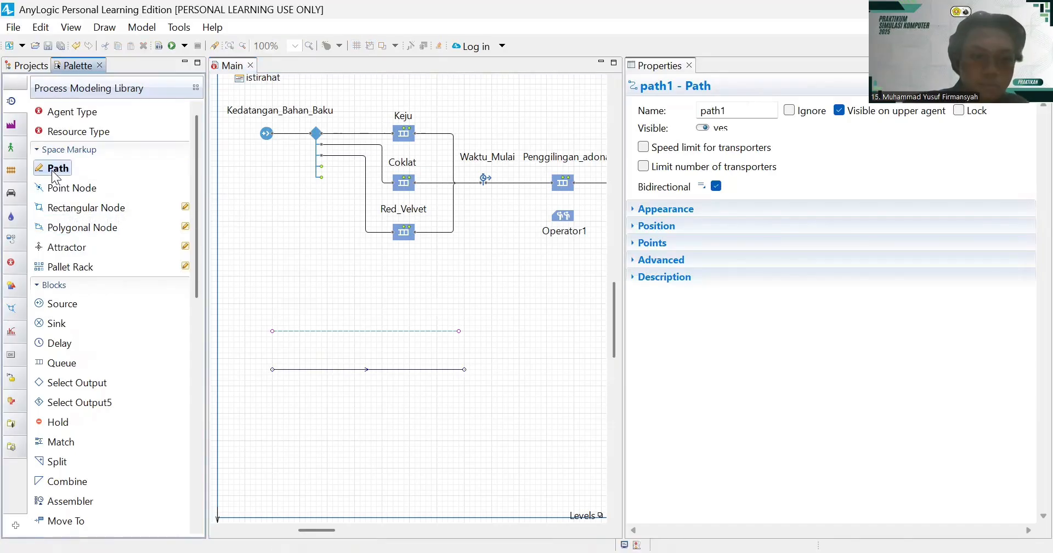
left_click(273, 412)
left_click(272, 411)
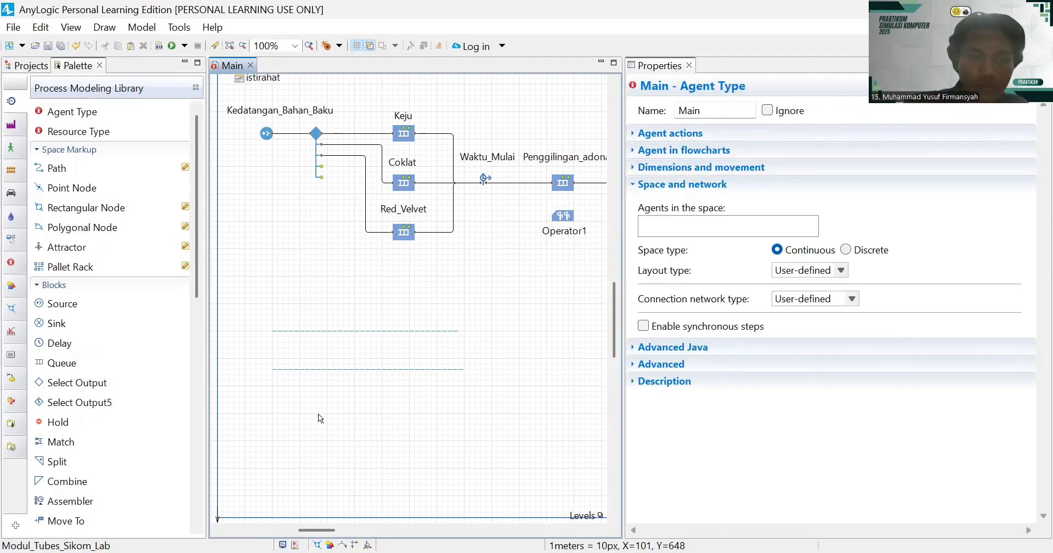
- Draw a third horizontal path beneath the second one with matching endpoints, and shift it slightly down to even out the spacing
left_click(52, 168)
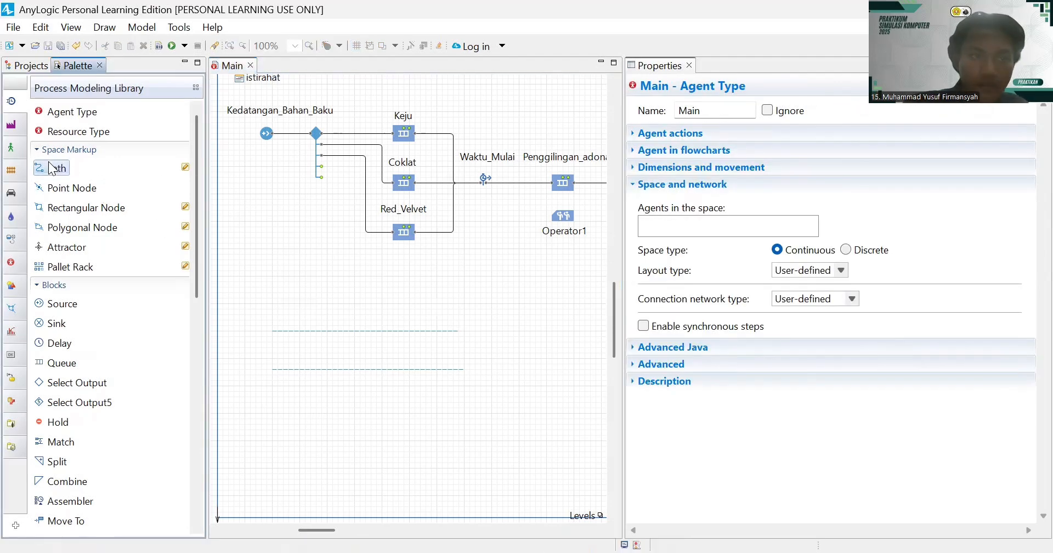
double_click(52, 168)
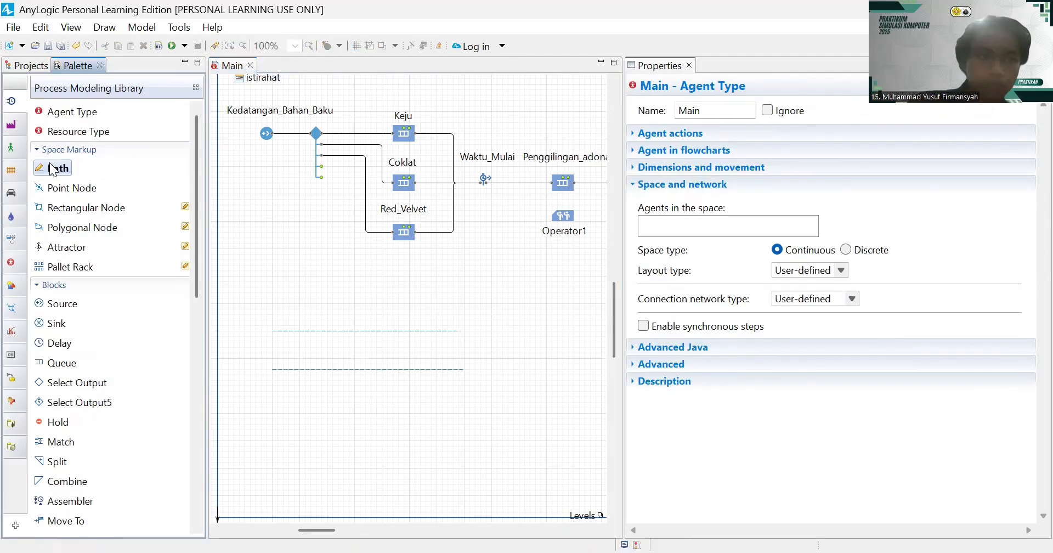
left_click(272, 403)
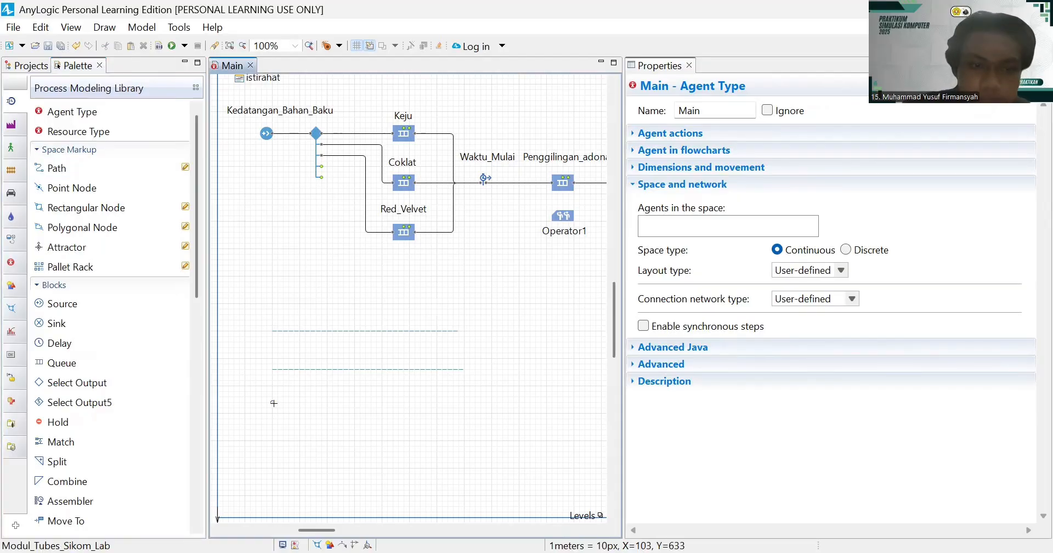
double_click(465, 402)
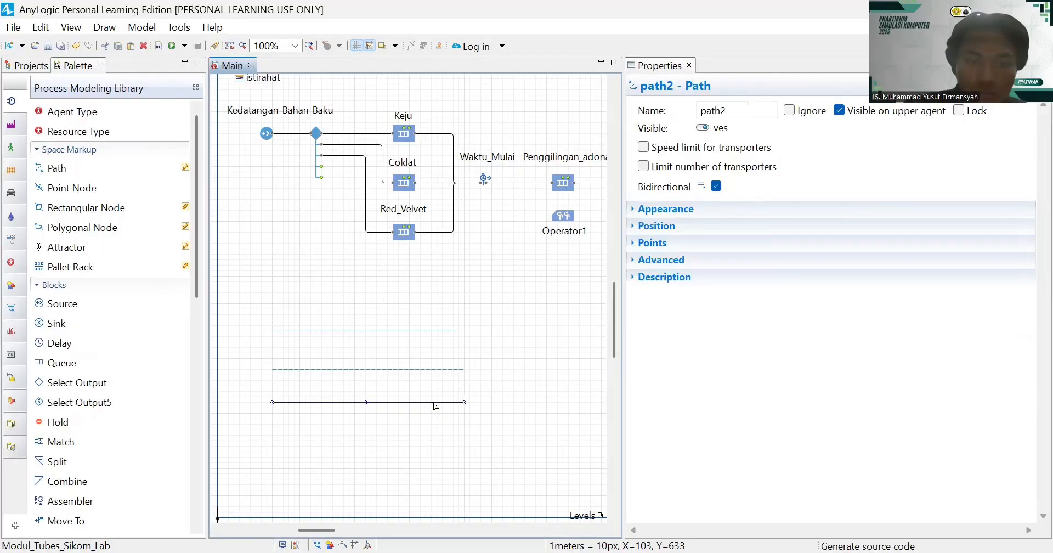
left_click_drag(428, 403, 428, 408)
key("Down")
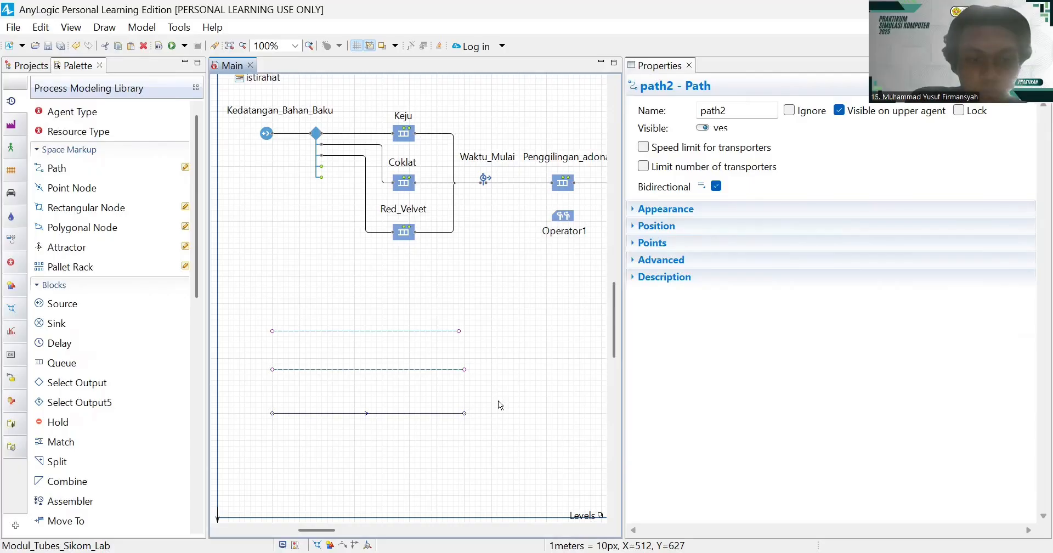
- Rename the network of the uppermost of the three paths as antri_keju
scroll(510, 348, "right", 2)
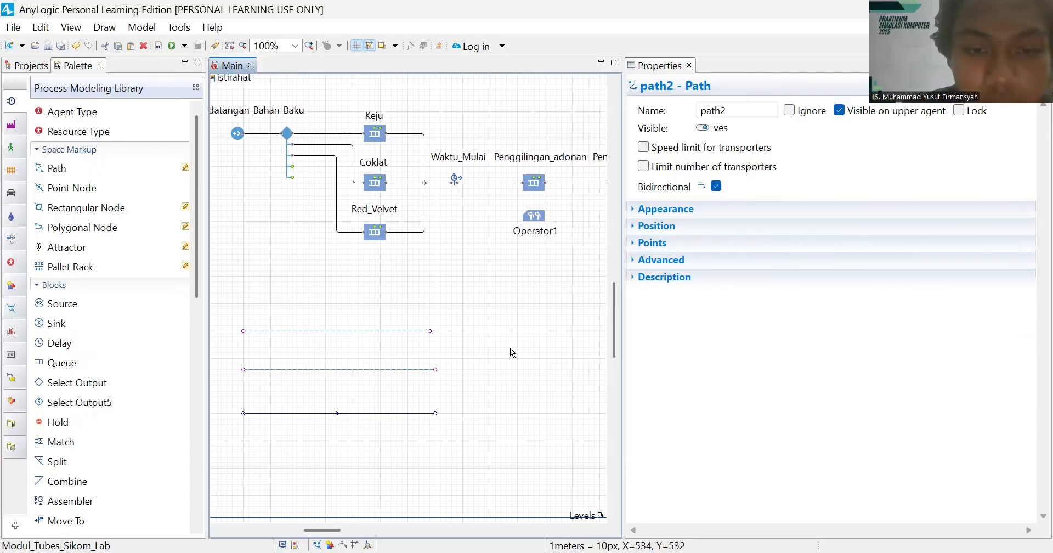
left_click(411, 336)
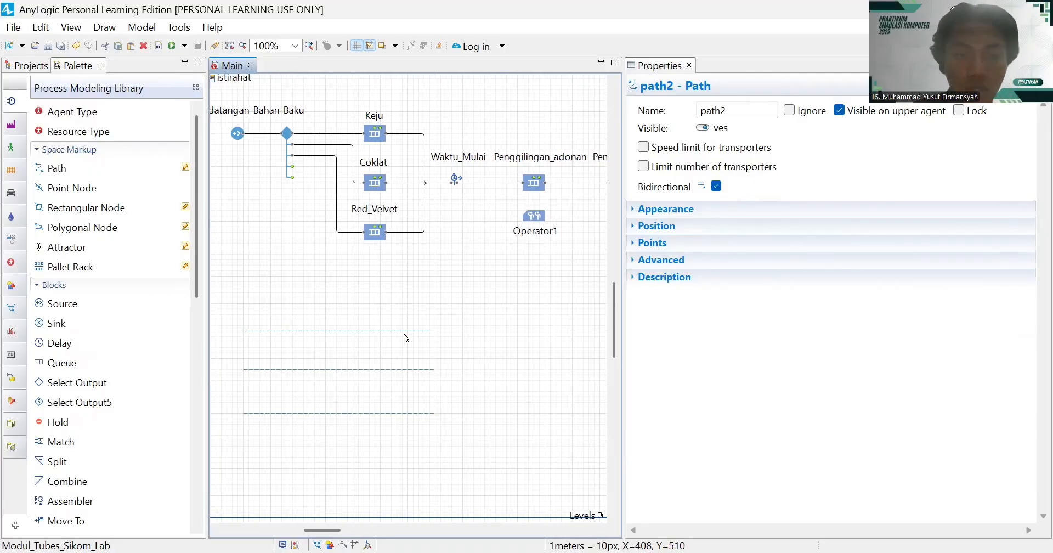
left_click(404, 332)
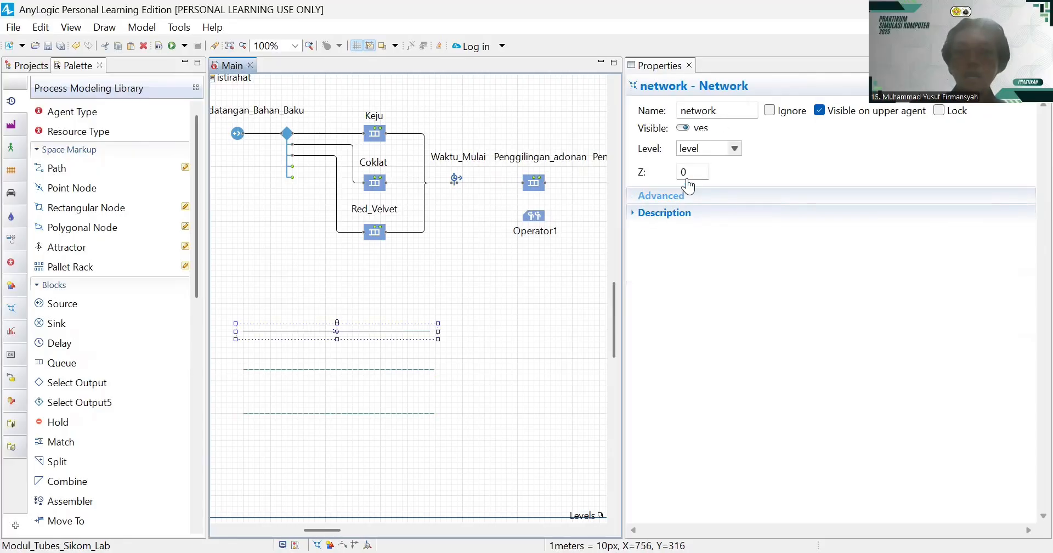
left_click(741, 110)
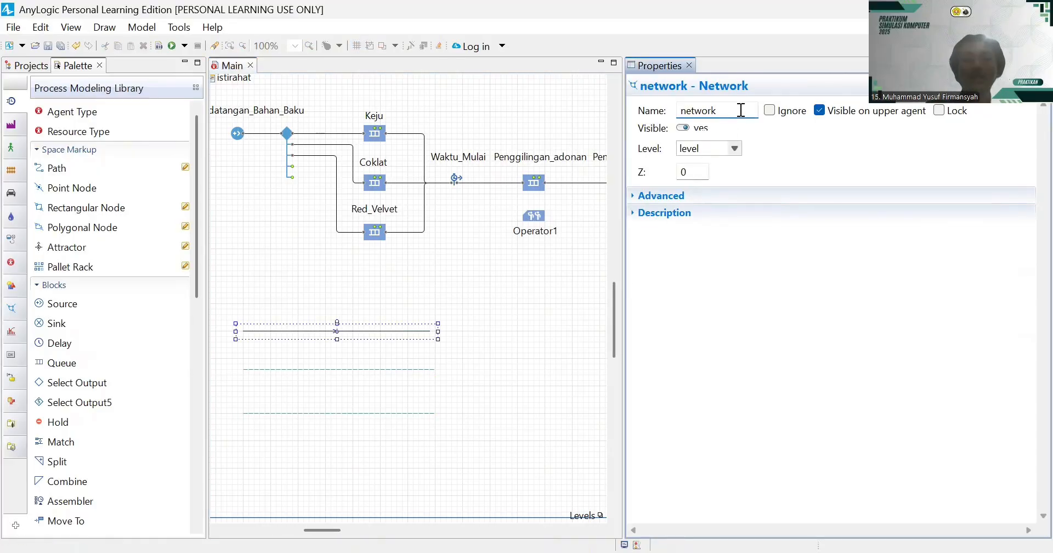
key("BackSpace")
key("BackSpace")
key("BackSpace")
key("BackSpace")
key("BackSpace")
key("BackSpace")
key("BackSpace")
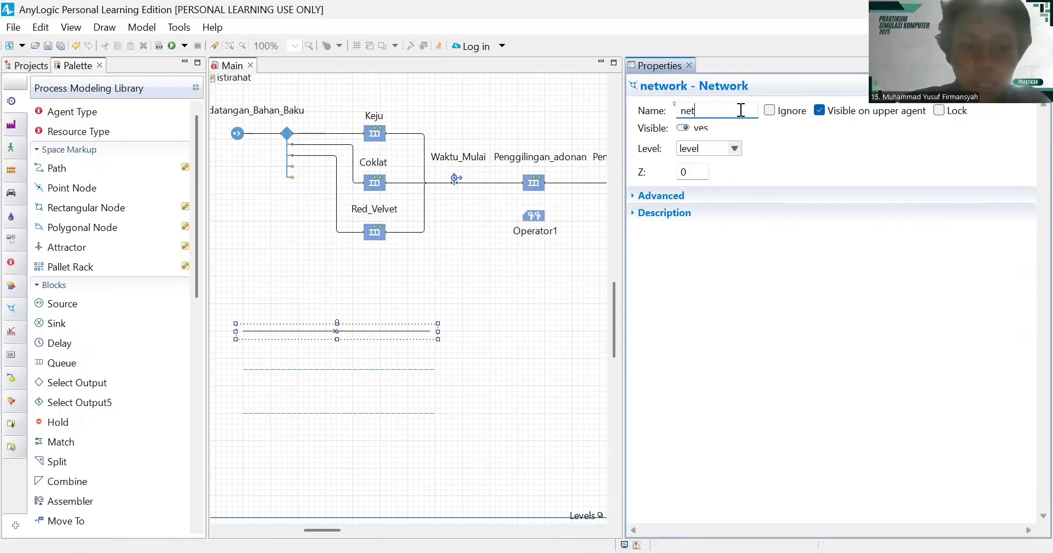
type("antri")
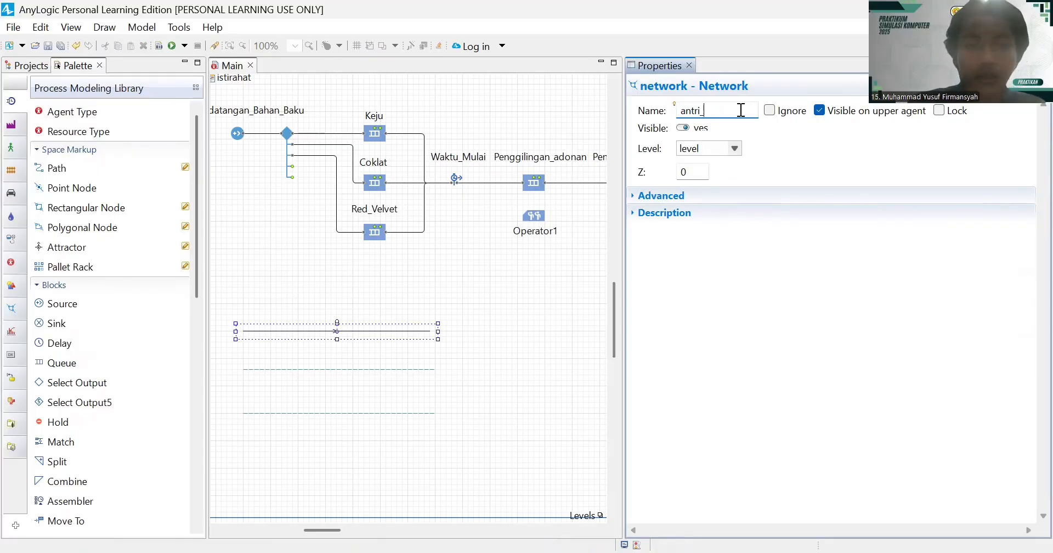
type("_ke")
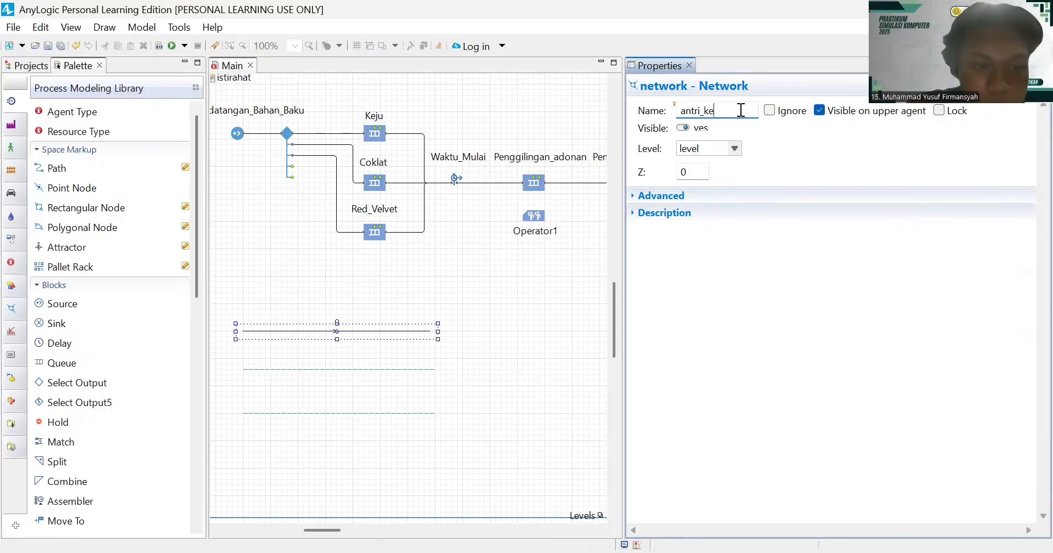
type("ju")
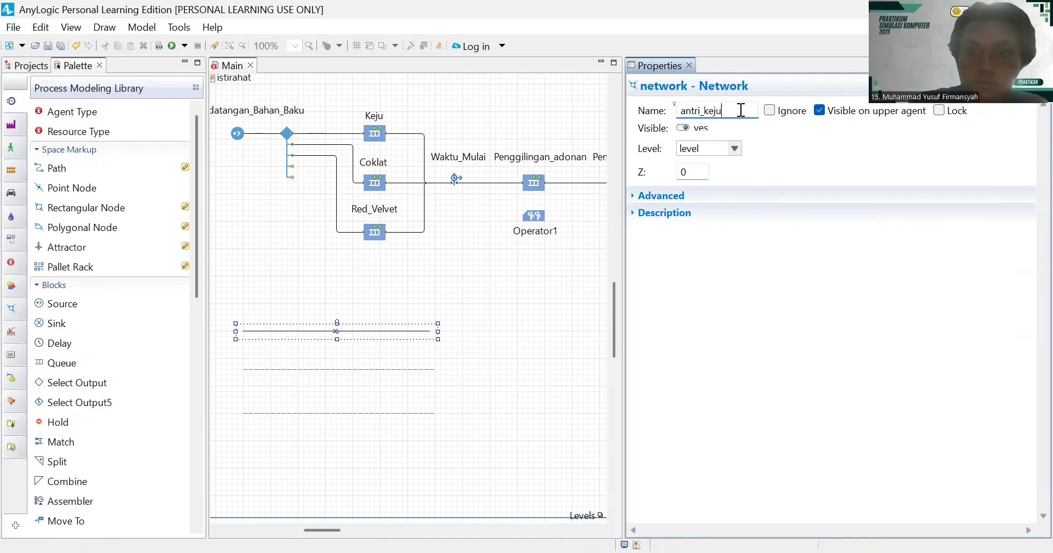
- Rename the middle path as antri_coklat
left_click(362, 371)
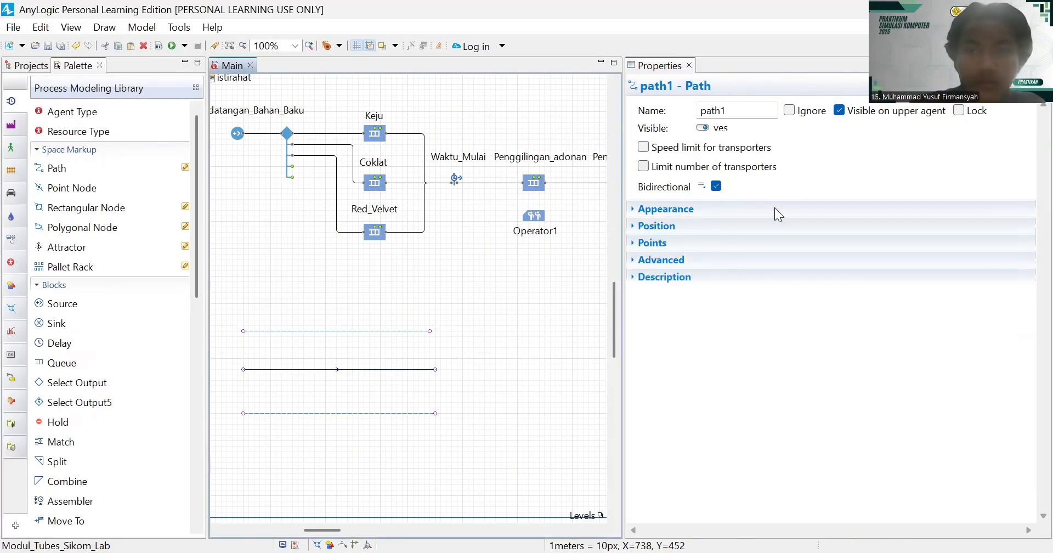
left_click(747, 111)
key("BackSpace")
key("BackSpace")
key("BackSpace")
key("BackSpace")
key("BackSpace")
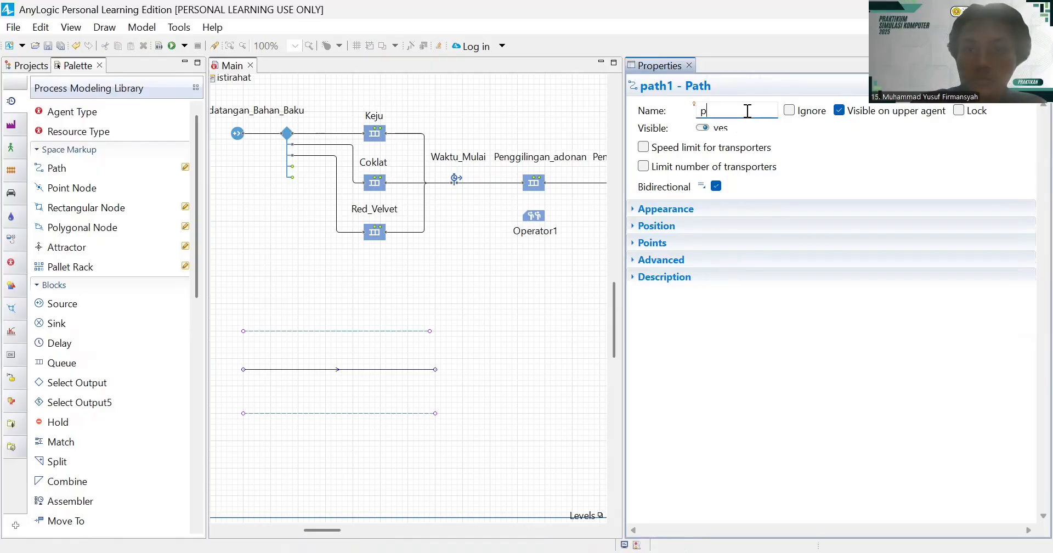
type("ant")
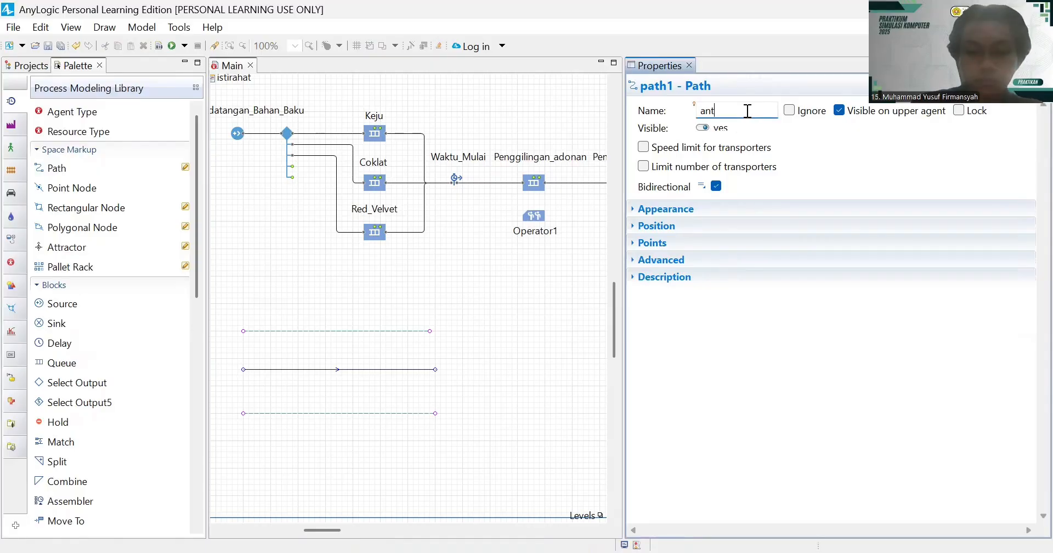
type("ri_")
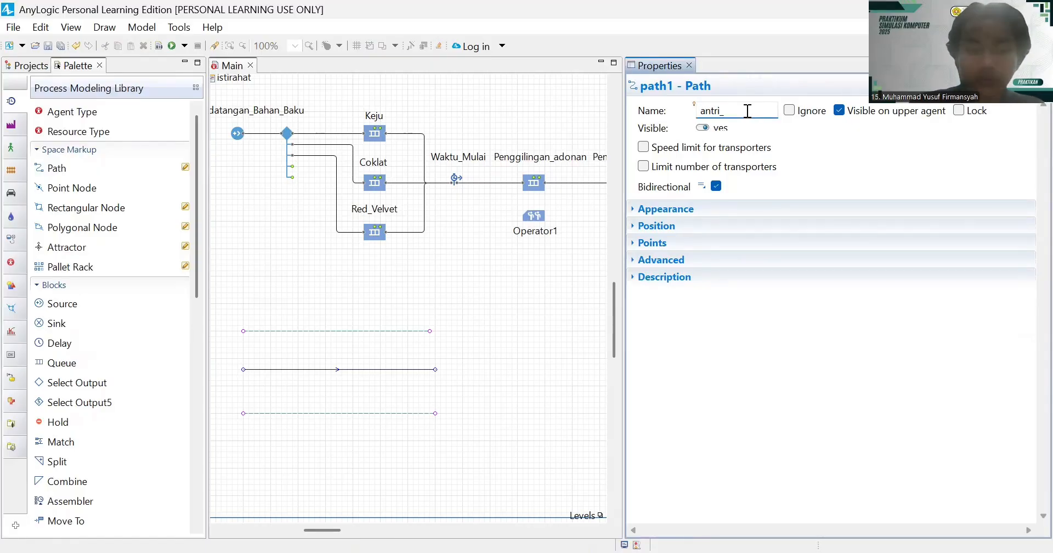
type("coklat")
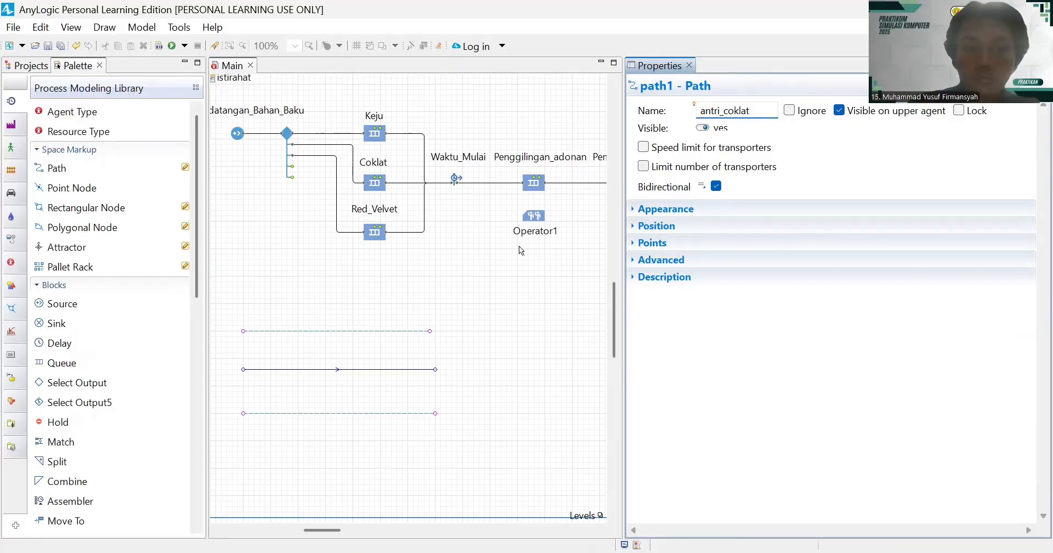
- Rename the lowest path as antri_red_velvet
left_click(416, 414)
left_click(747, 113)
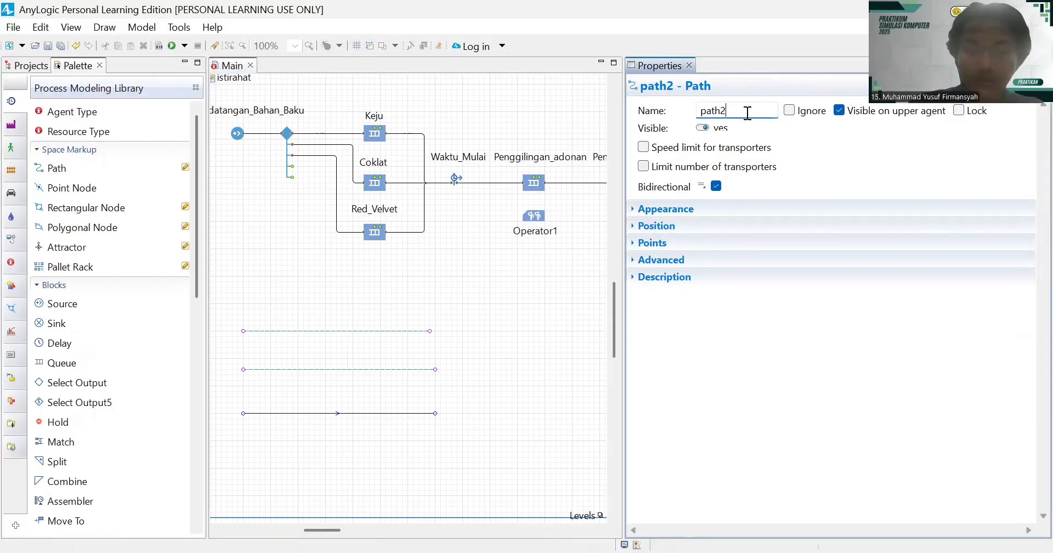
key("BackSpace")
key("BackSpace")
key("BackSpace")
key("BackSpace")
key("BackSpace")
type("antri")
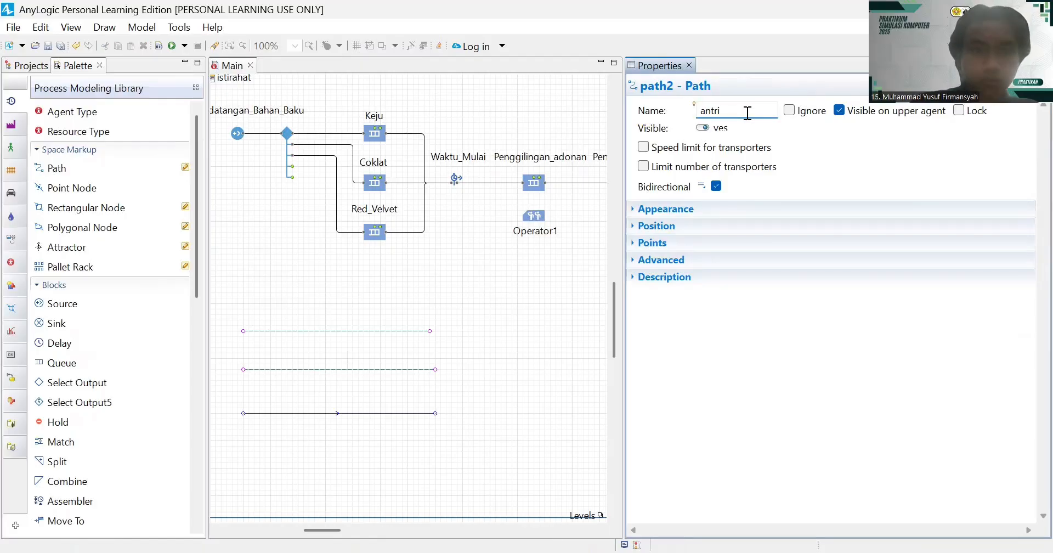
type("_")
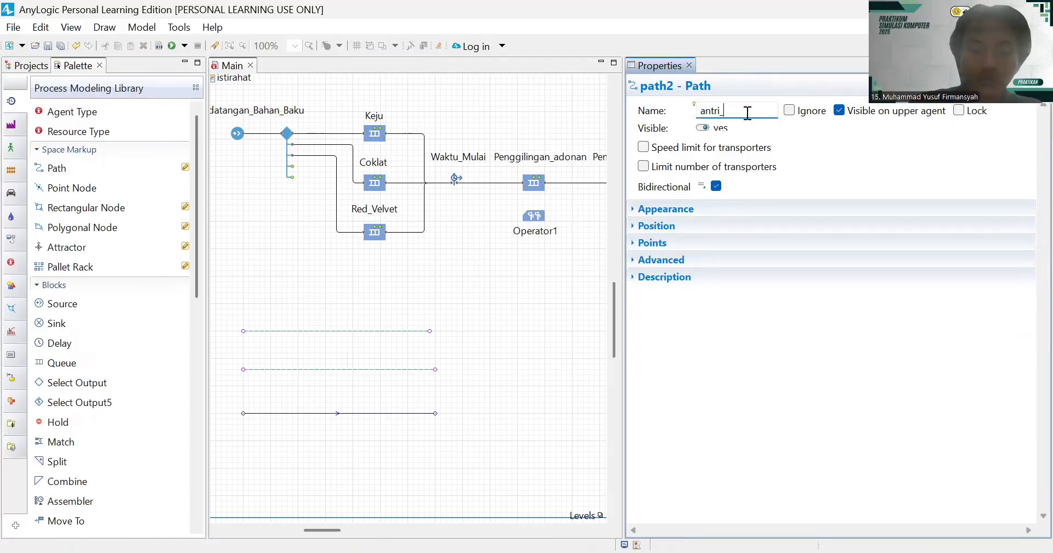
type("re")
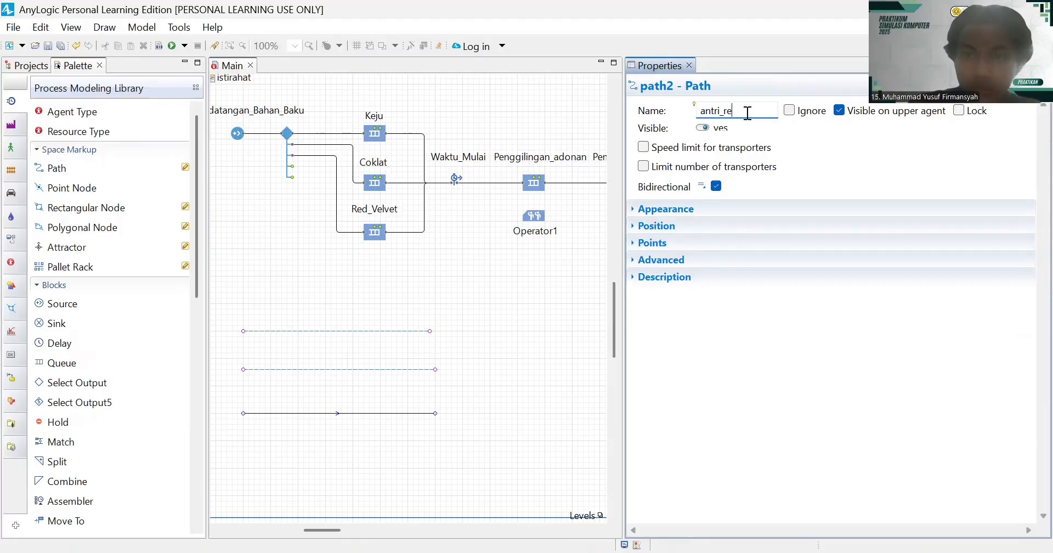
type("d")
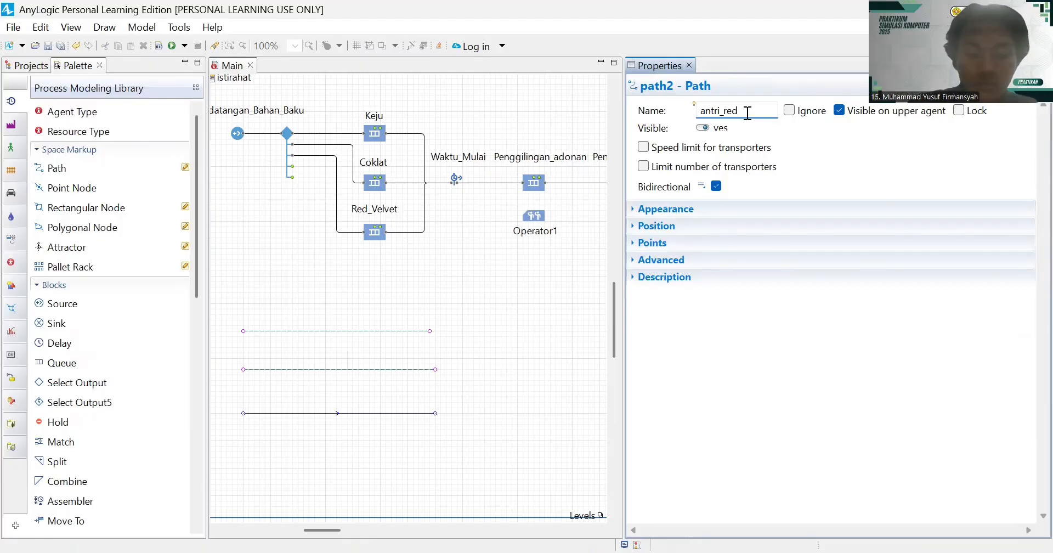
type("_")
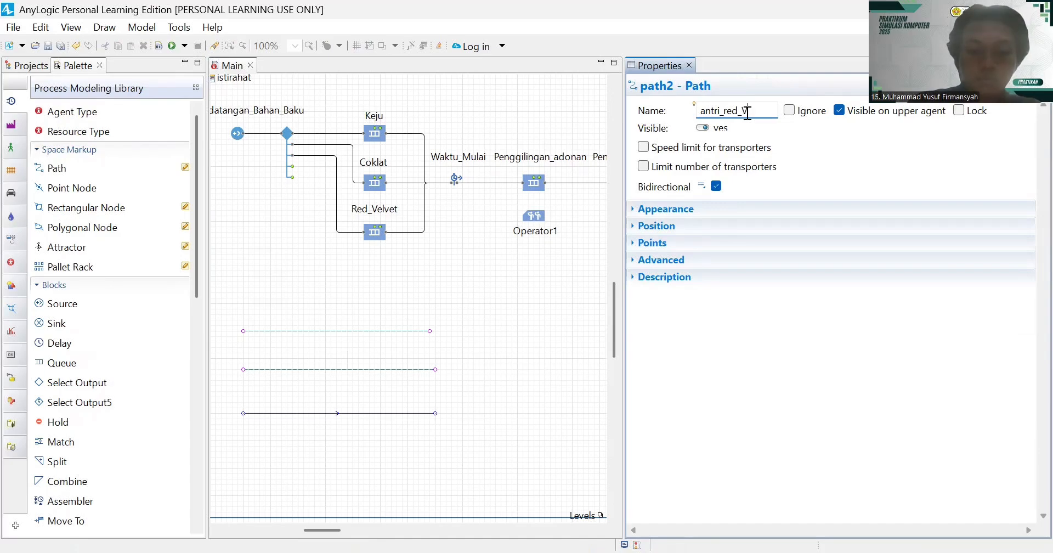
type("ve")
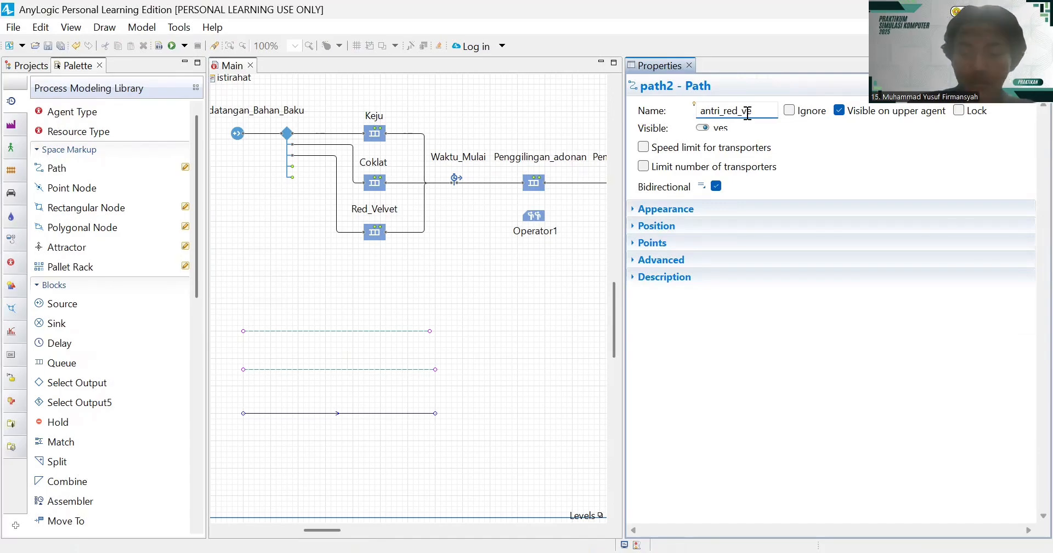
type("lvet")
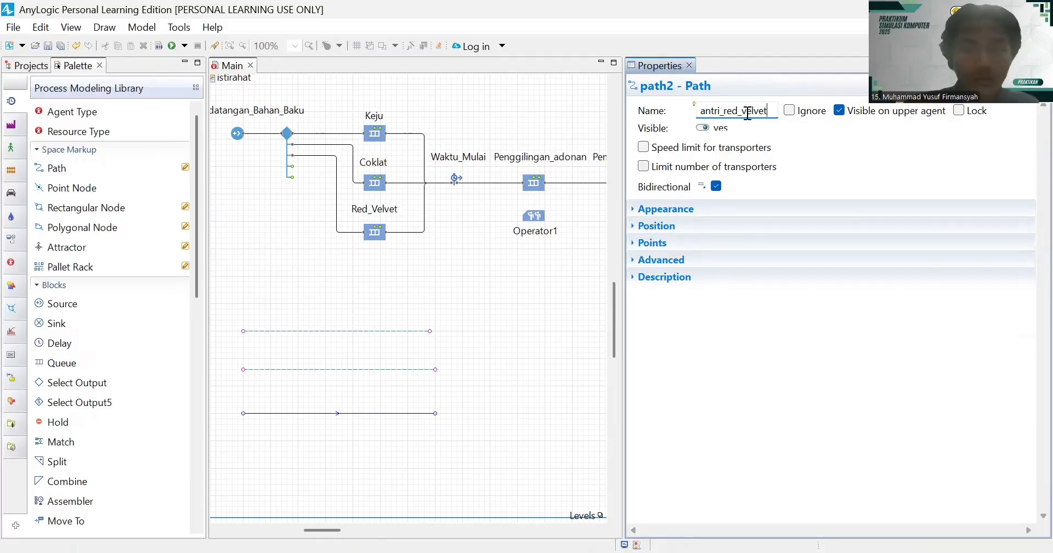
left_click(504, 365)
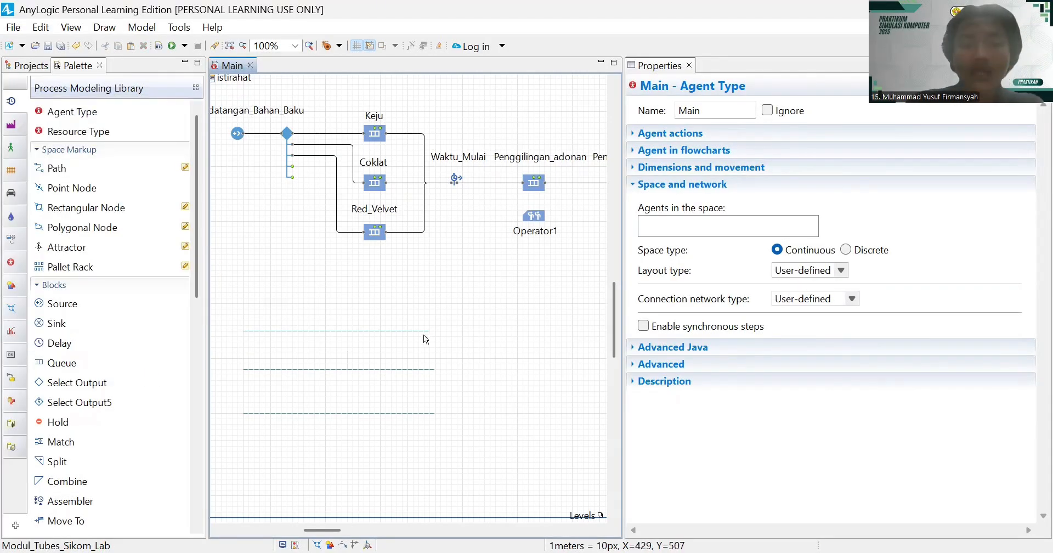
- Place a rectangular node just past the right ends of the paths and stretch its height from the uppermost path to the lowest
left_click(109, 206)
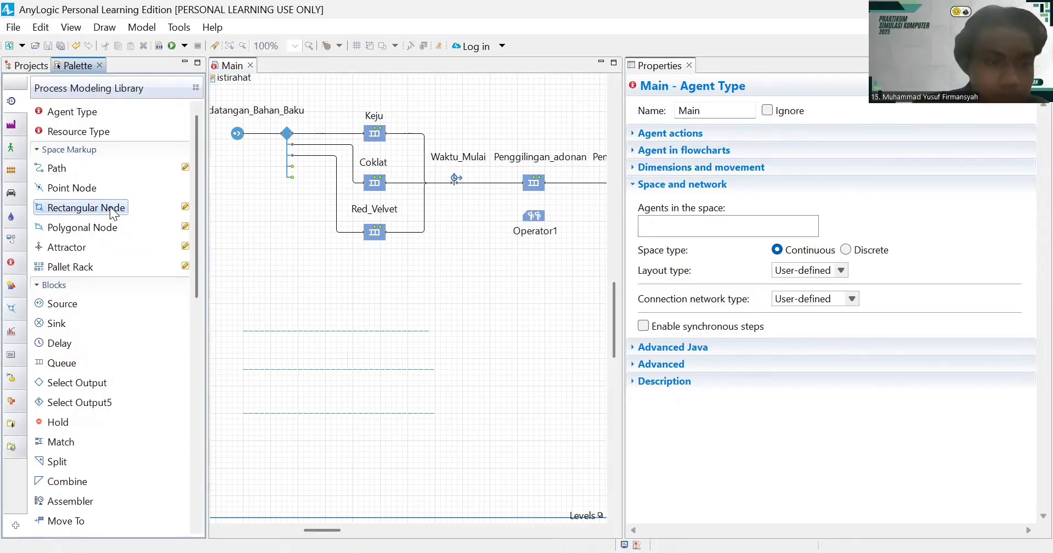
left_click_drag(109, 206, 446, 331)
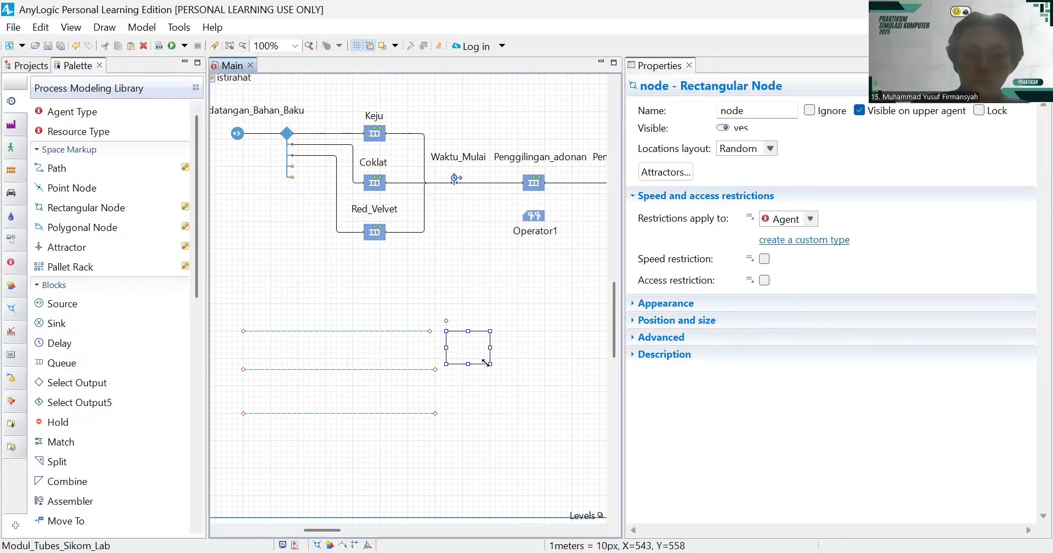
left_click_drag(468, 364, 472, 414)
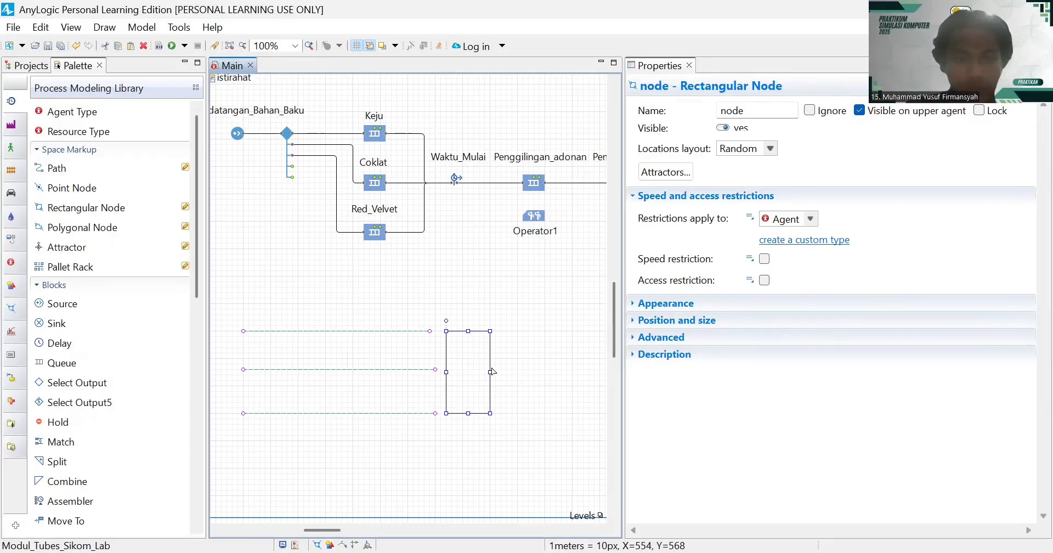
- Narrow the tall rectangular node beside the paths slightly and name it antri_penggilingan_adonan
left_click_drag(490, 372, 480, 372)
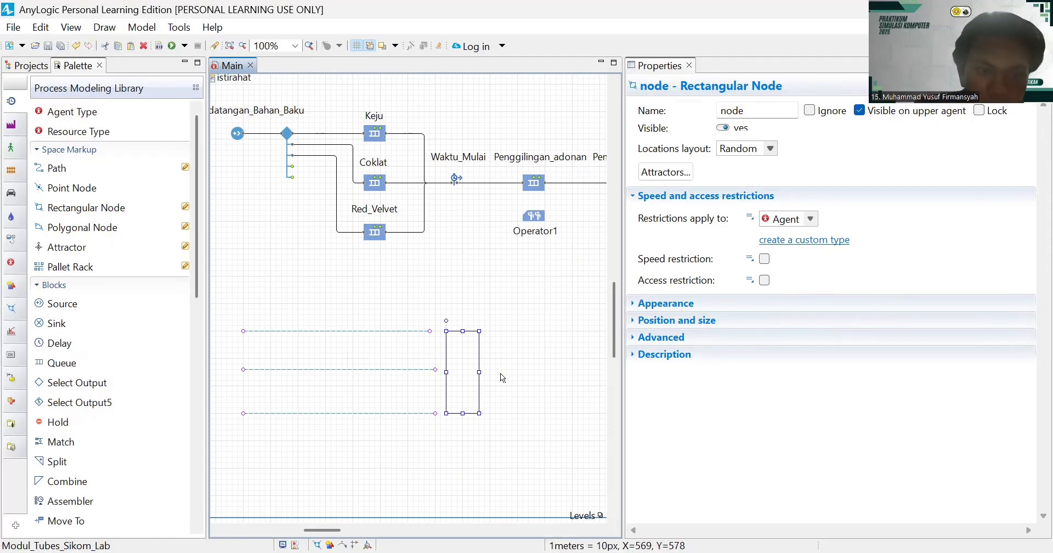
left_click(751, 110)
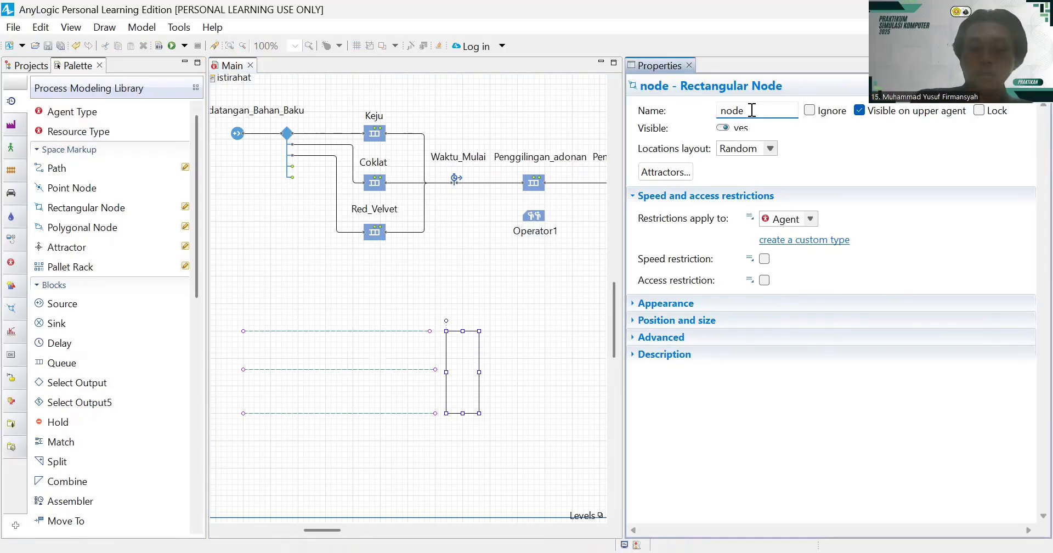
key("BackSpace")
key("BackSpace")
key("BackSpace")
key("BackSpace")
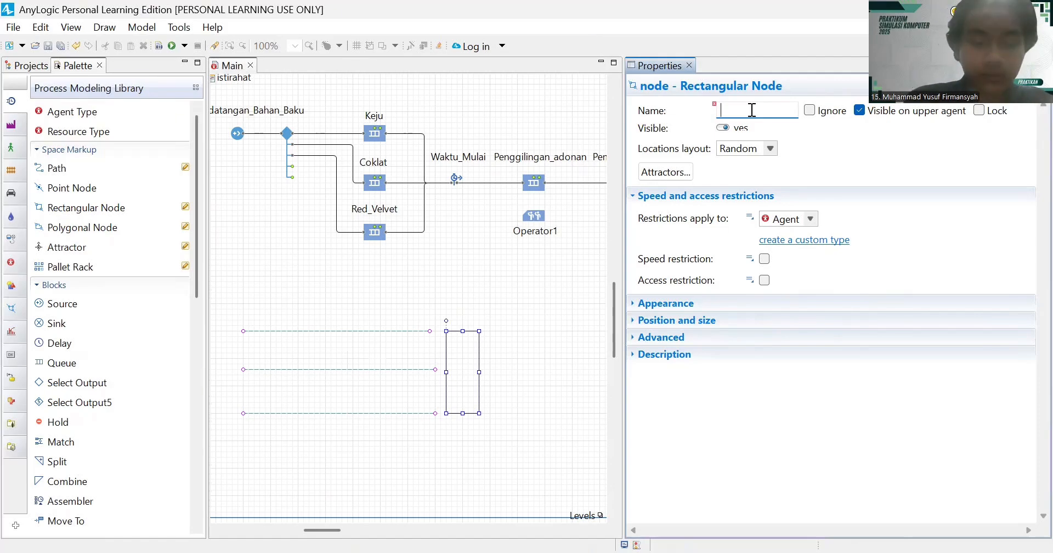
type("antri")
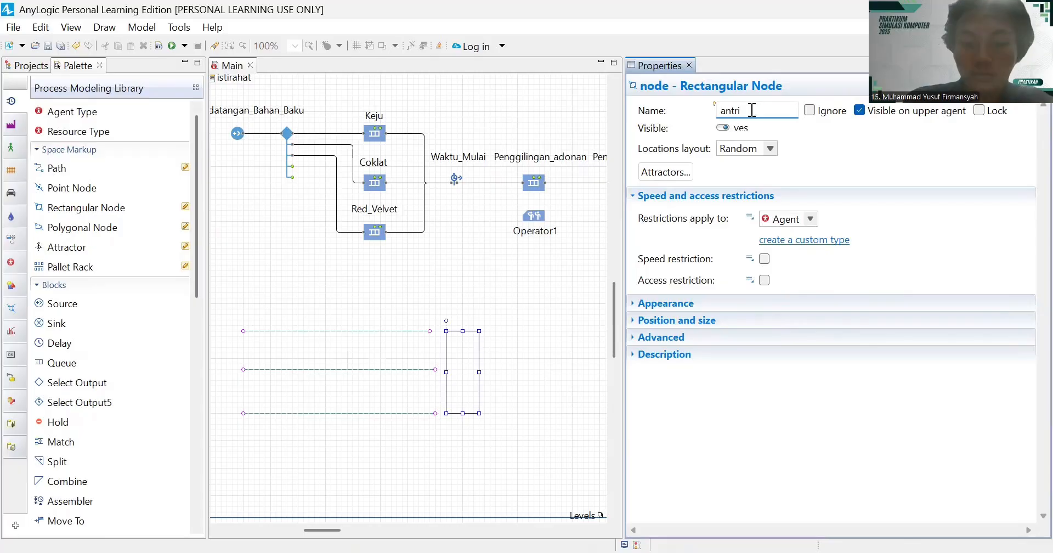
type("_penggil")
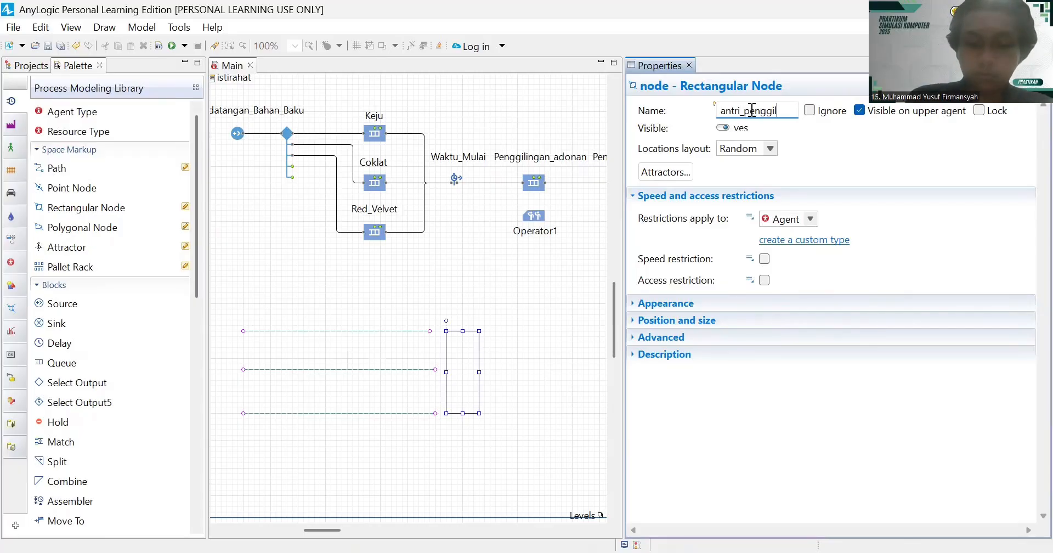
type("ingan")
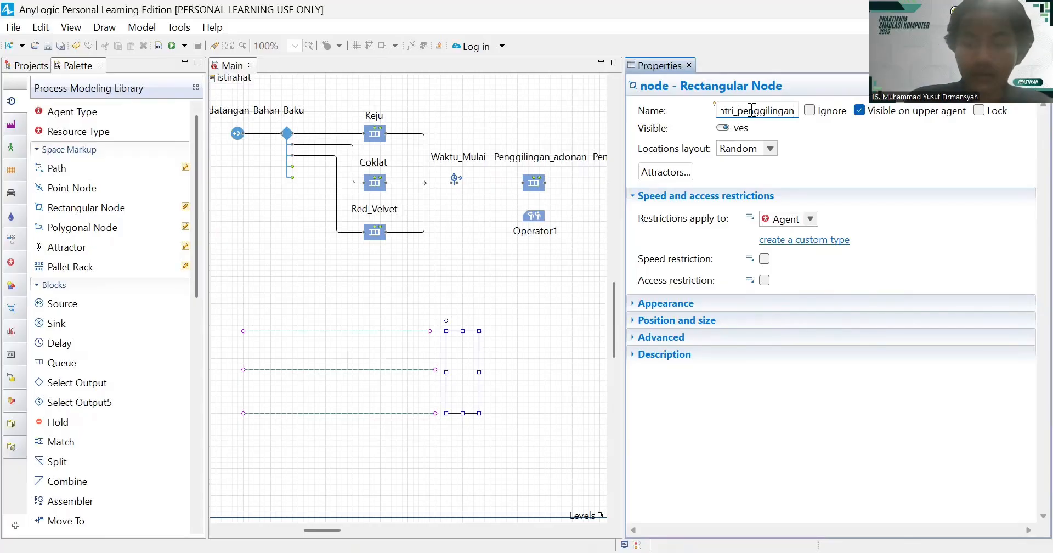
type("_adonan")
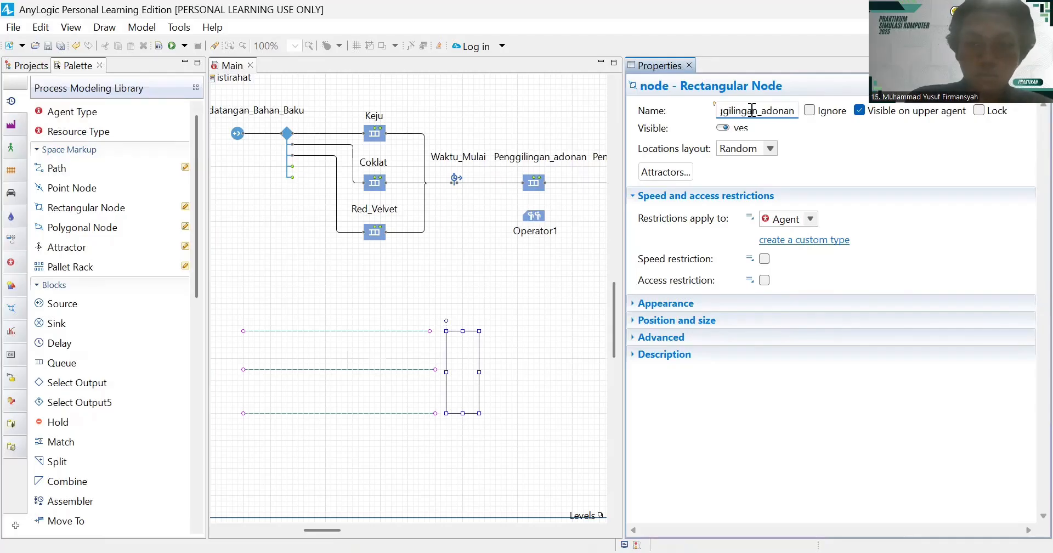
left_click(523, 379)
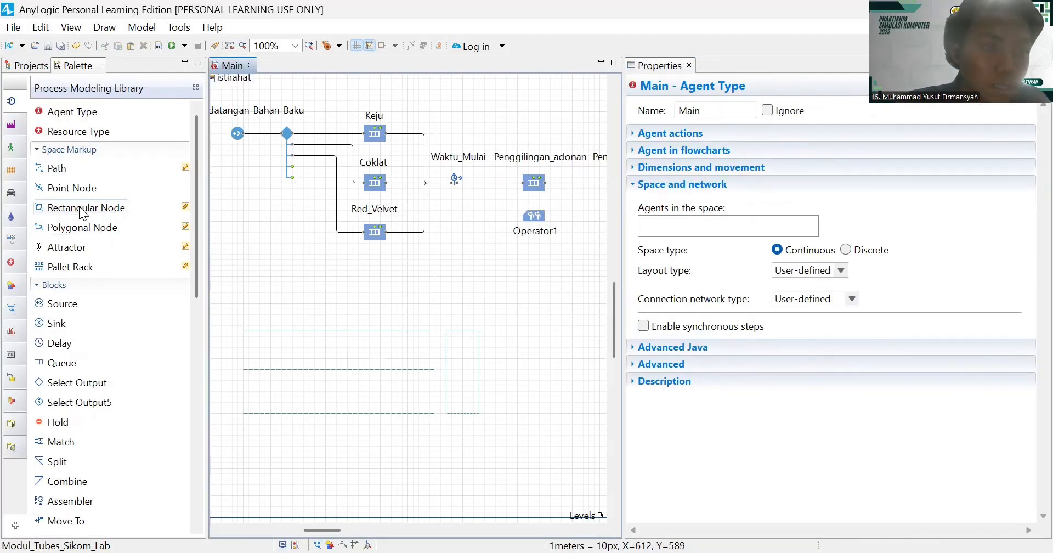
- Place a point node beside the upper part of the tall rectangular node, enlarge it and shift it slightly away from that node
left_click(71, 189)
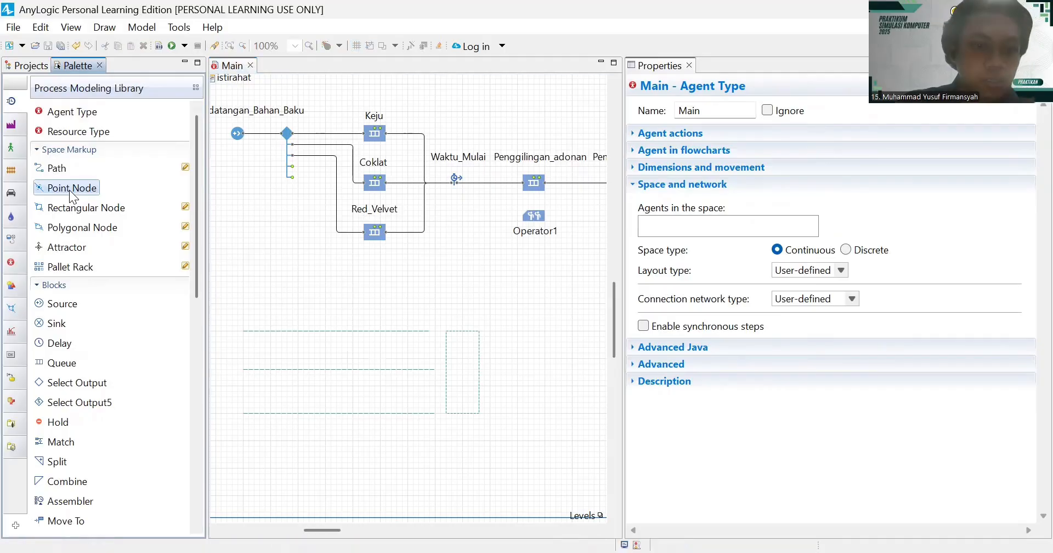
left_click(496, 348)
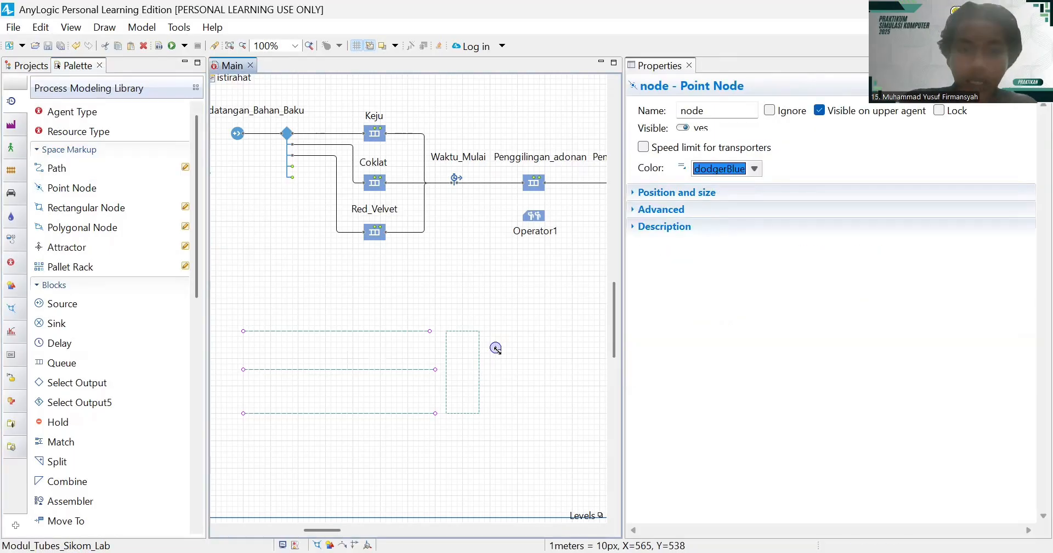
left_click_drag(497, 350, 505, 361)
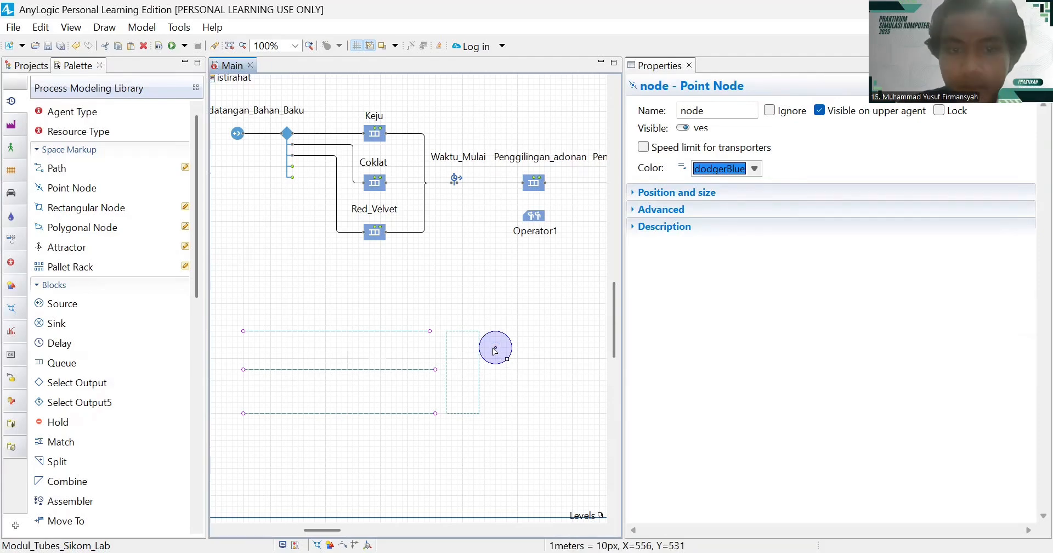
left_click_drag(494, 351, 502, 354)
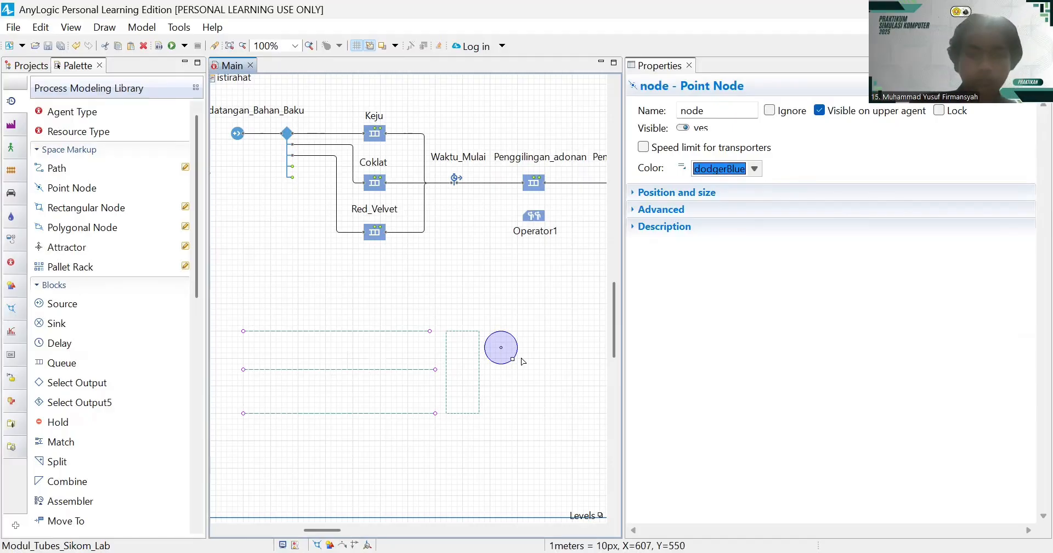
left_click(532, 417)
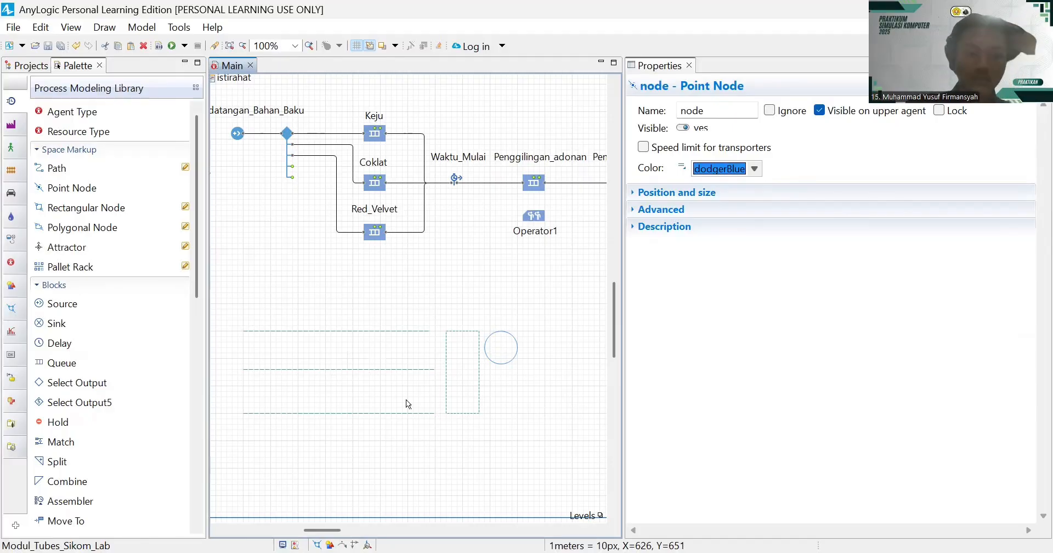
left_click(320, 394)
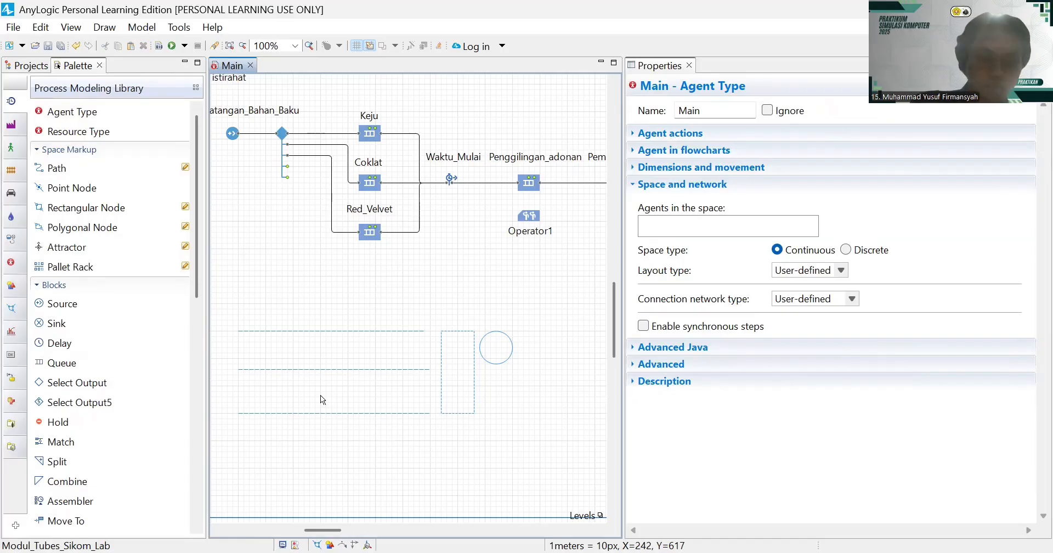
- Rename the enlarged point node as St_penggilingan_adonan
left_click(503, 360)
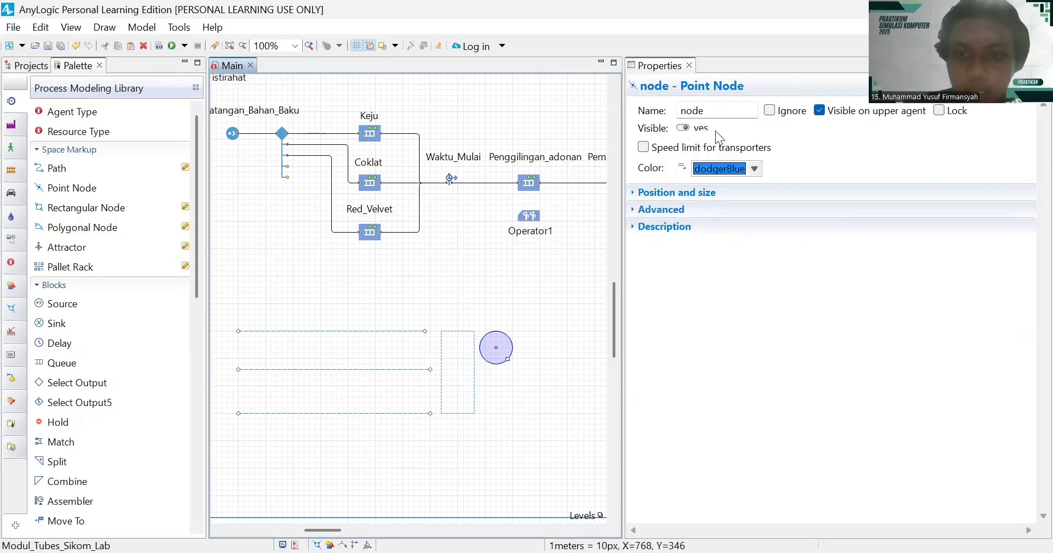
left_click(720, 106)
key("BackSpace")
key("BackSpace")
key("BackSpace")
key("BackSpace")
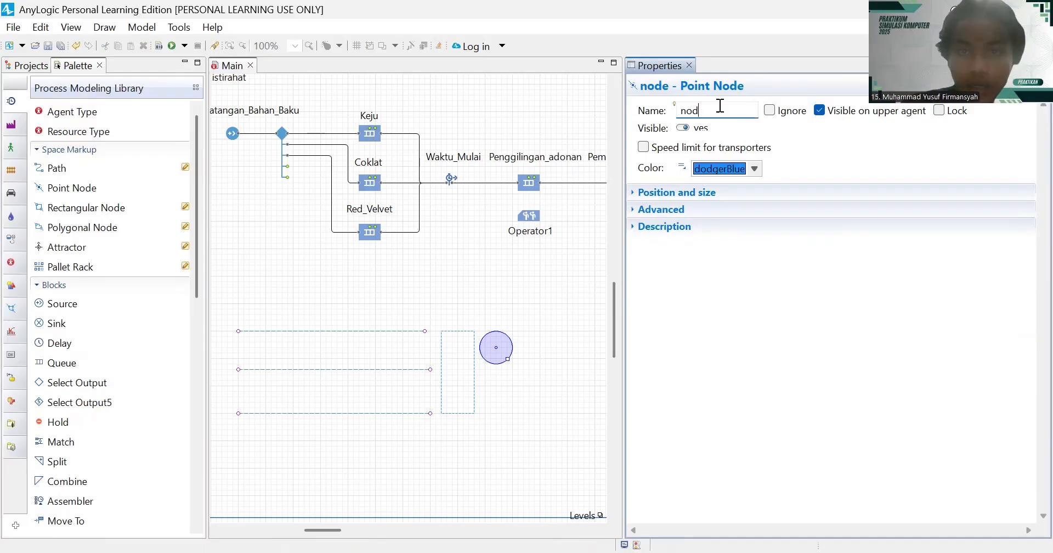
type("t")
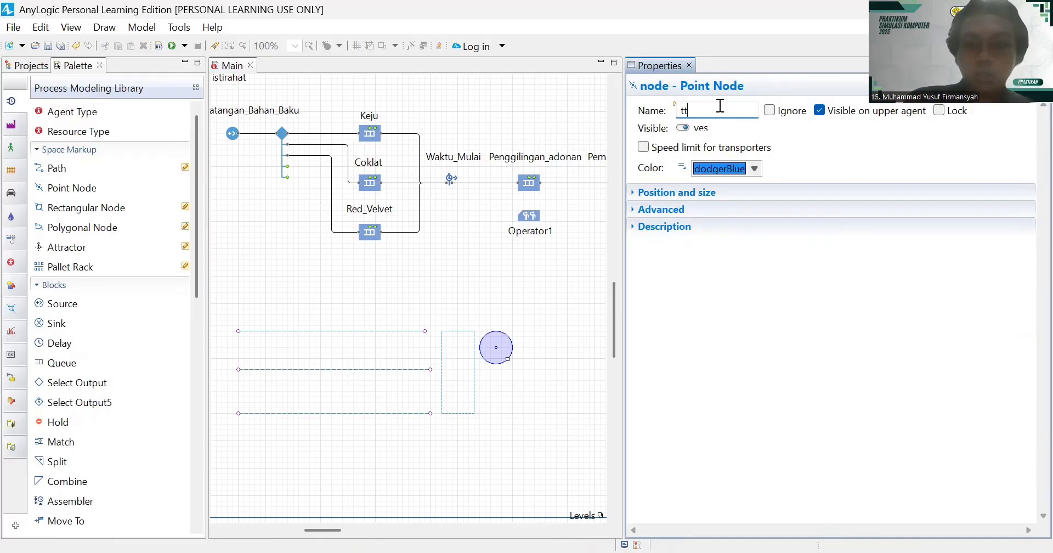
key("BackSpace")
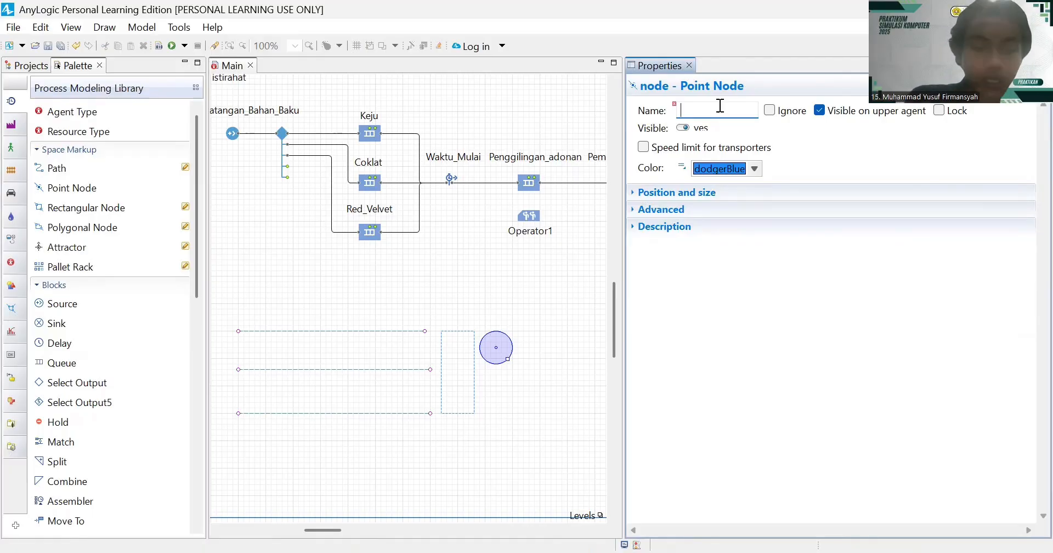
type("St_")
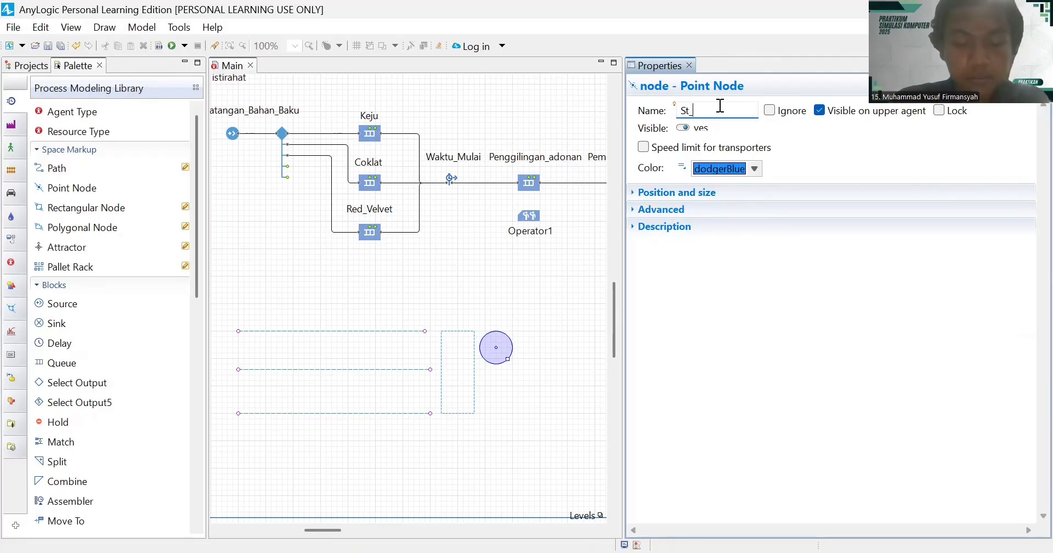
type("Pe")
key("BackSpace")
key("BackSpace")
type("p")
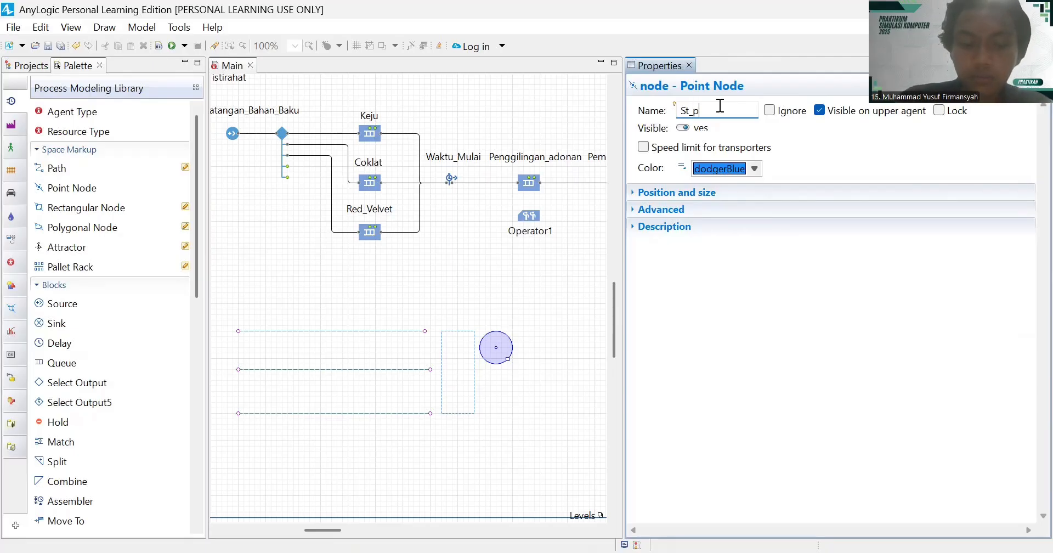
type("enggilib")
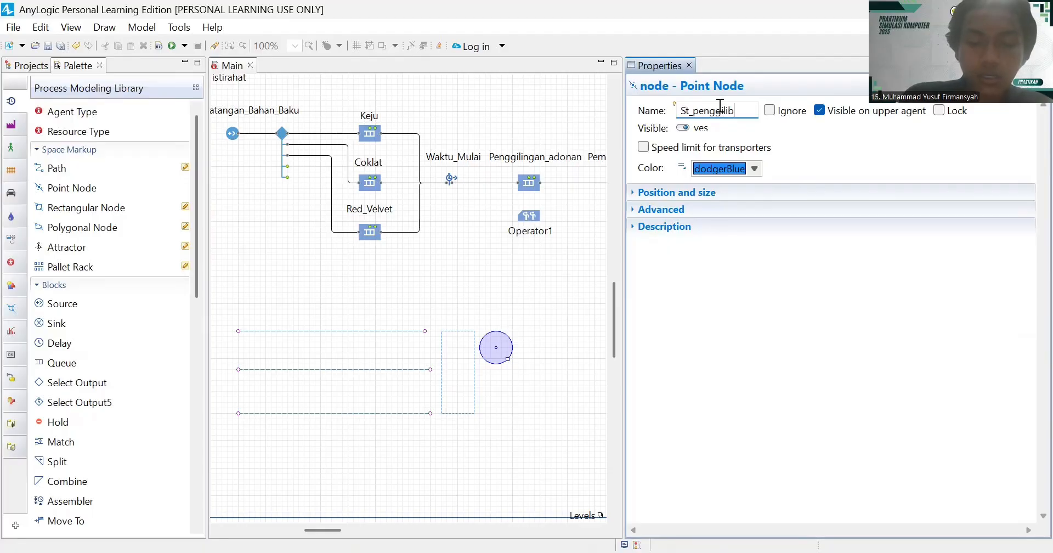
key("BackSpace")
type("ngan")
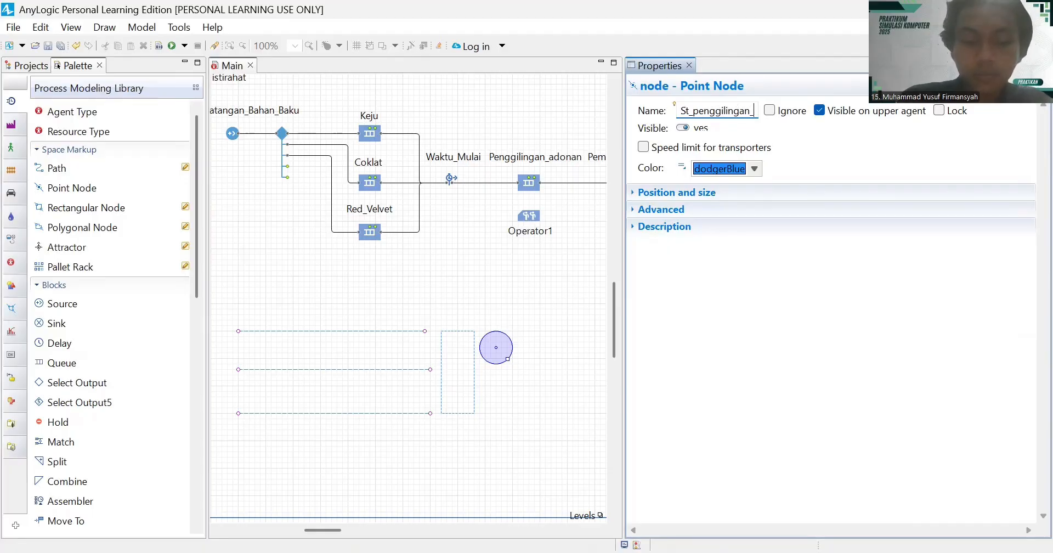
type("_adonan")
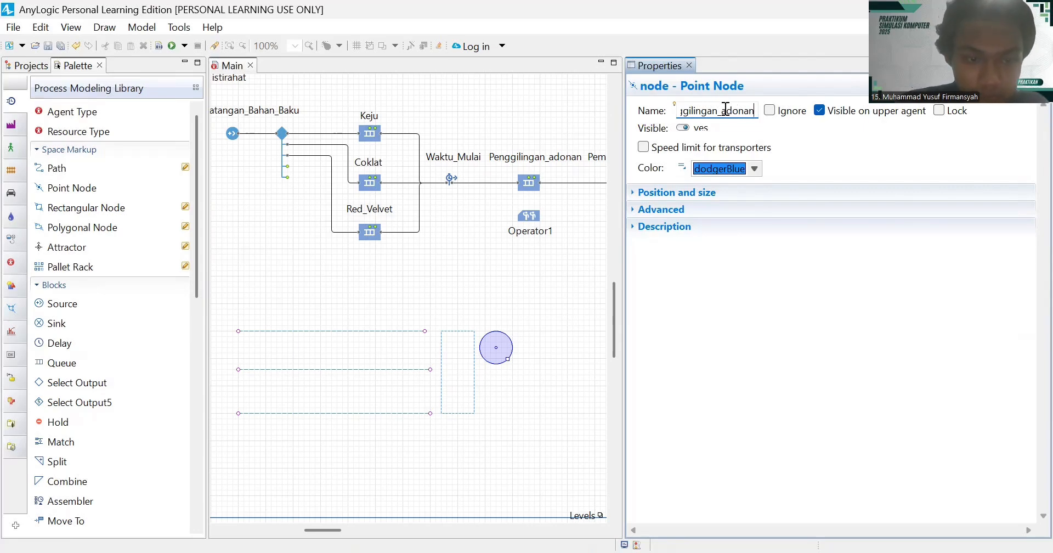
- Capitalize the p in the point node's name so it reads St_Penggilingan_adonan
key("Left")
key("Left")
key("Left")
key("Left")
key("Left")
key("Left")
key("Left")
key("Left")
key("Left")
key("Left")
key("Left")
key("Left")
key("Left")
key("Left")
key("Left")
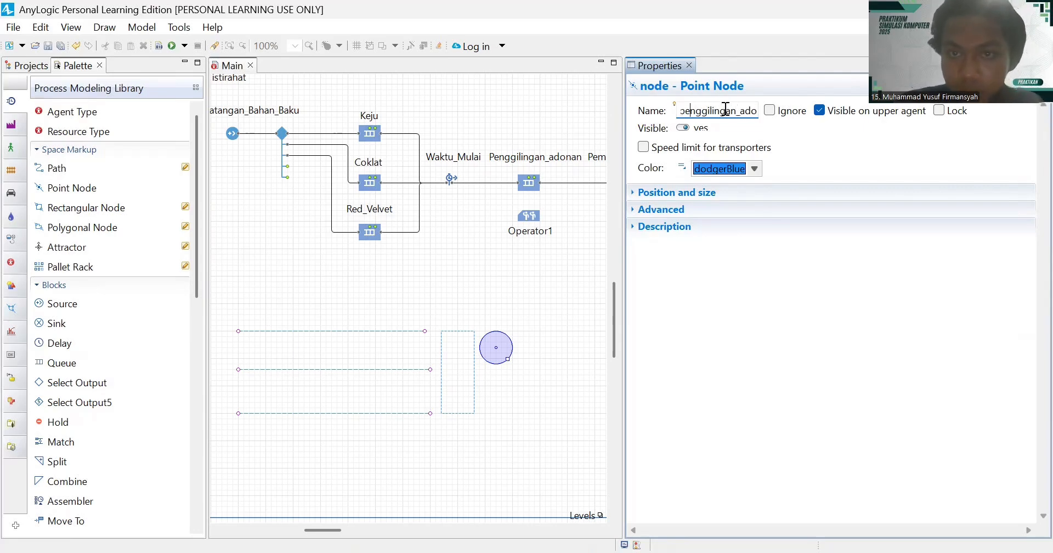
key("Delete")
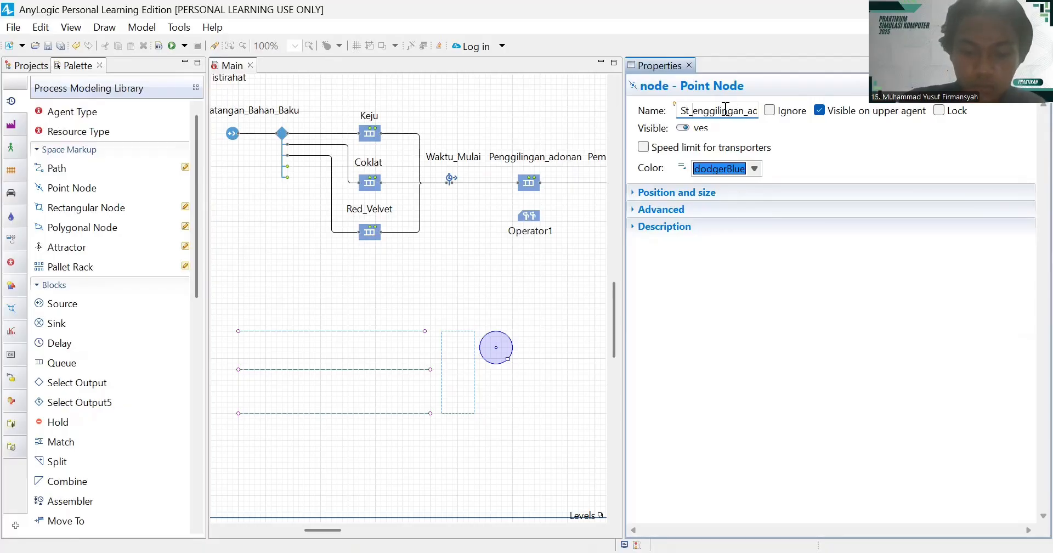
type("P")
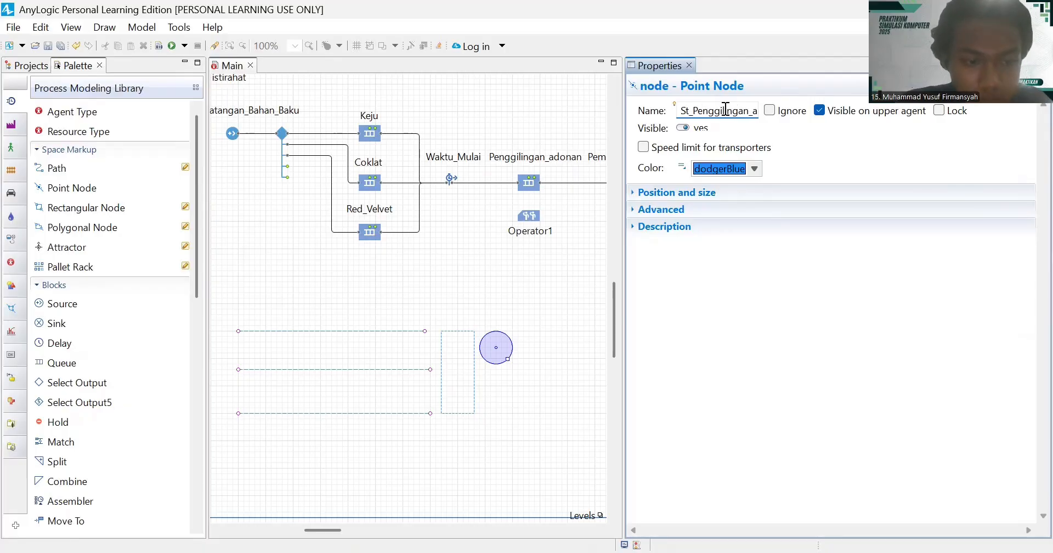
- Try an uppercase A for the word adonan in the point node's name and restore the lowercase letter
key("Right")
key("Right")
key("Right")
key("Right")
key("Right")
key("Right")
key("Right")
key("Right")
key("Right")
key("Right")
key("Right")
key("Right")
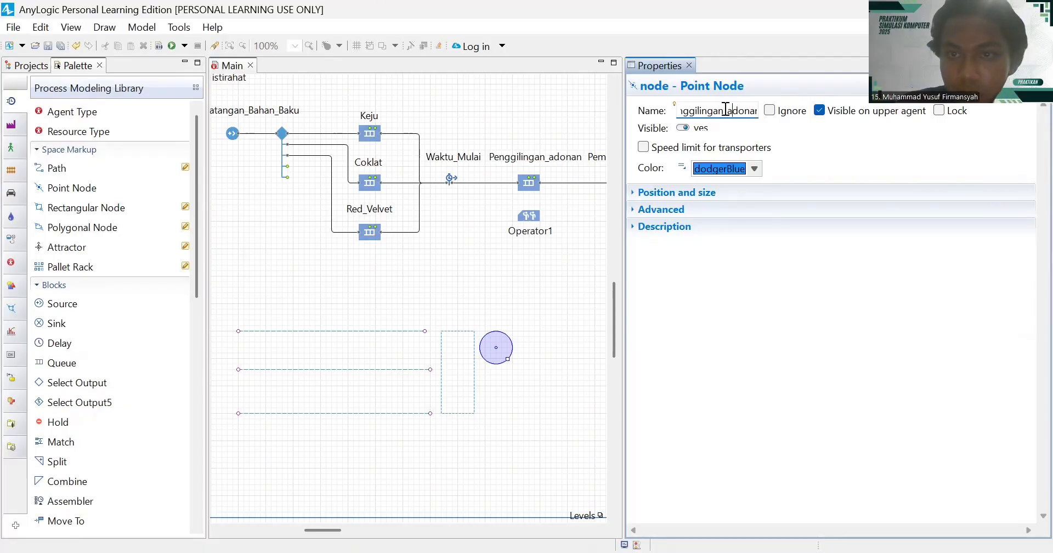
key("Delete")
type("A")
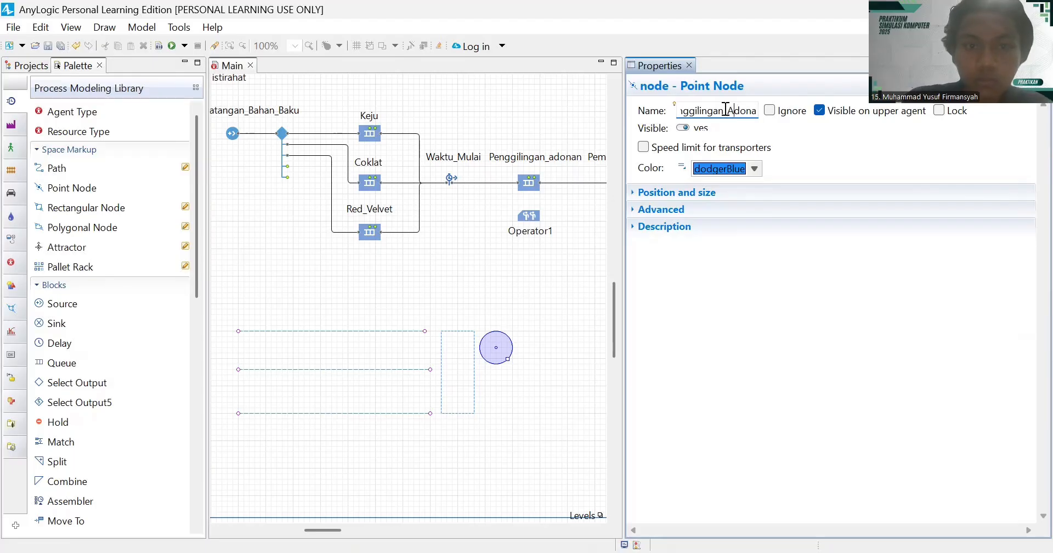
key("BackSpace")
type("a")
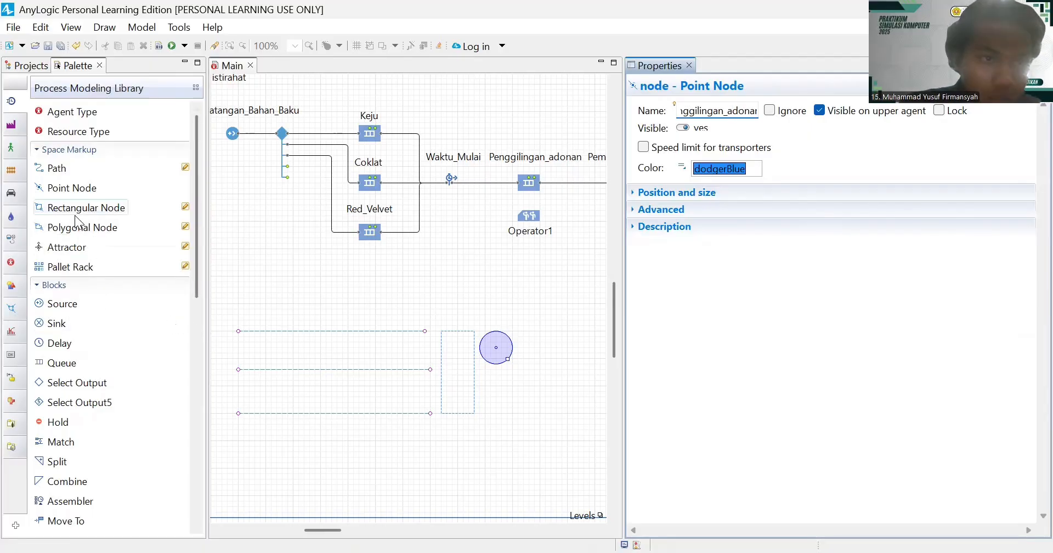
- Place a rectangular node directly beneath the point node and shrink it to a square about as wide as the circle
left_click_drag(83, 207, 479, 376)
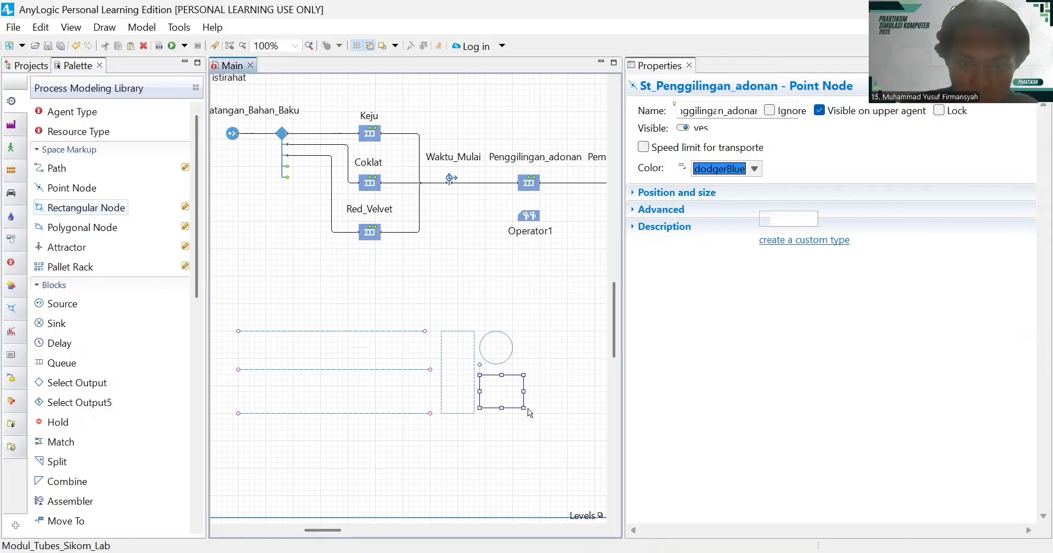
left_click_drag(523, 407, 513, 406)
left_click(563, 420)
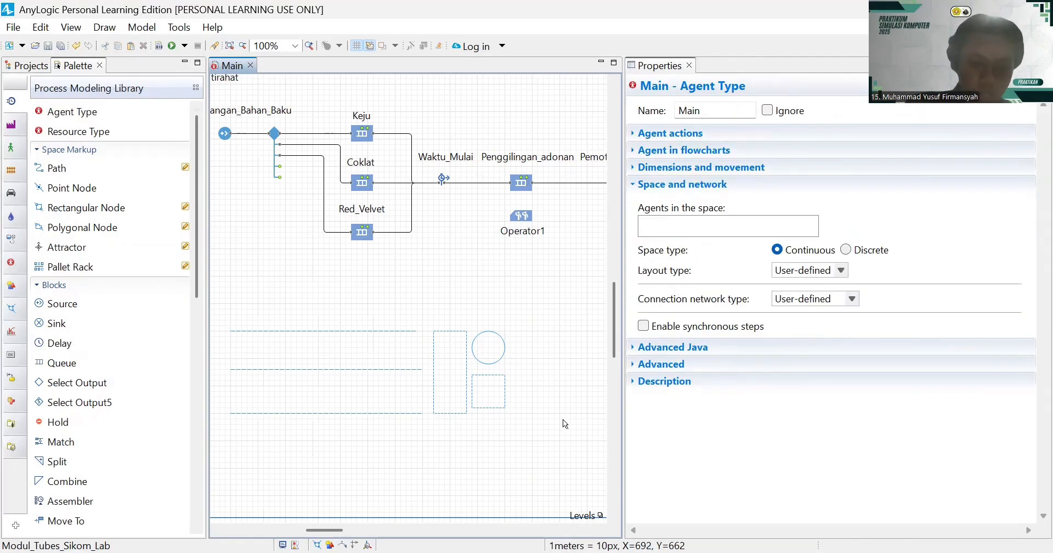
- Rename the square rectangular node beneath the point node as tempat_operator1
left_click(505, 407)
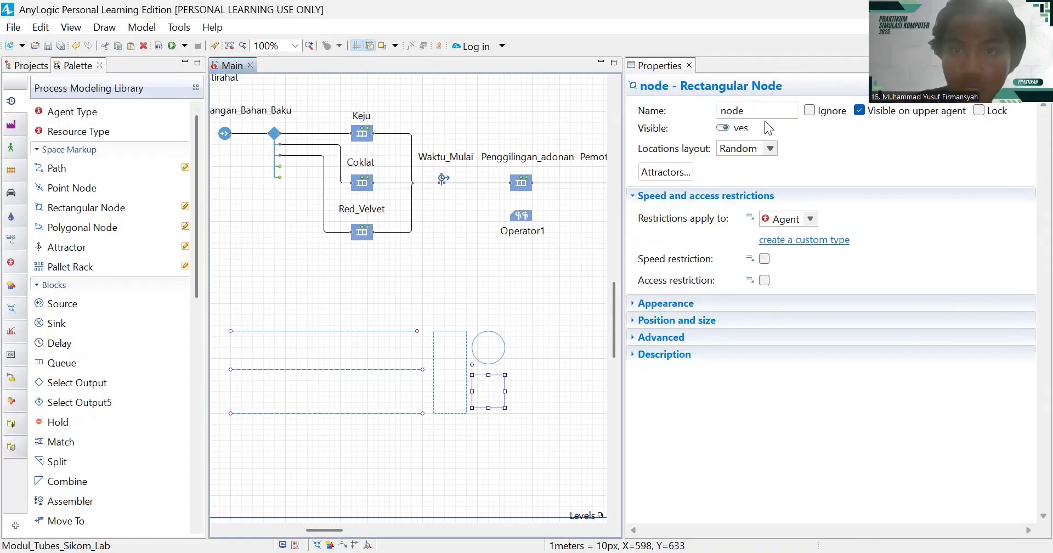
left_click(761, 116)
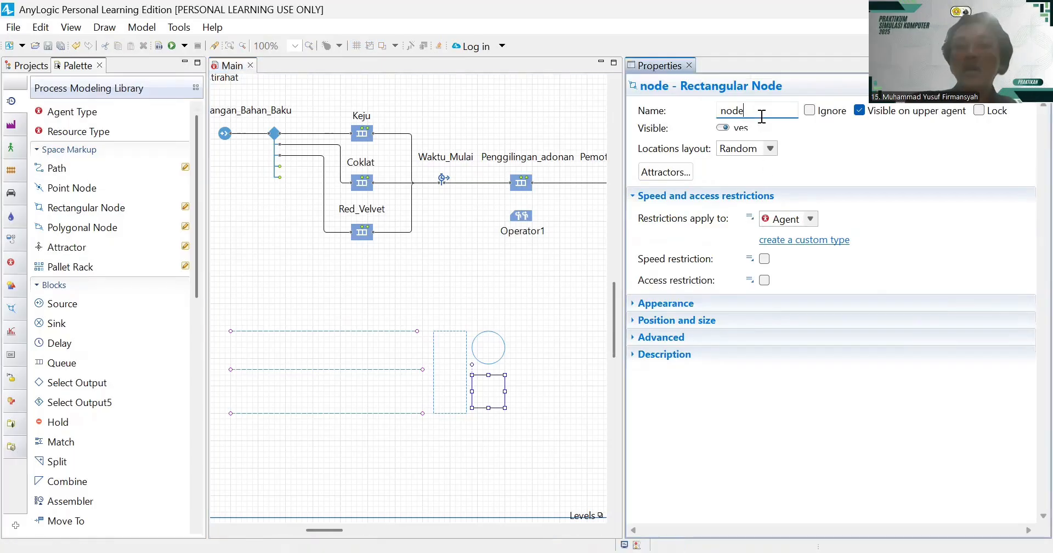
key("BackSpace")
key("BackSpace")
key("BackSpace")
key("BackSpace")
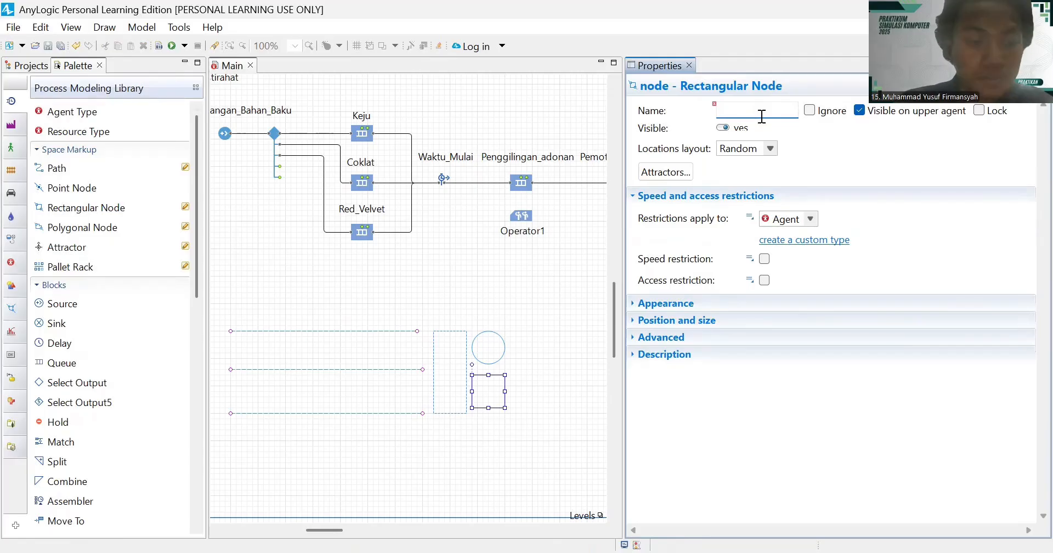
type("tempat_")
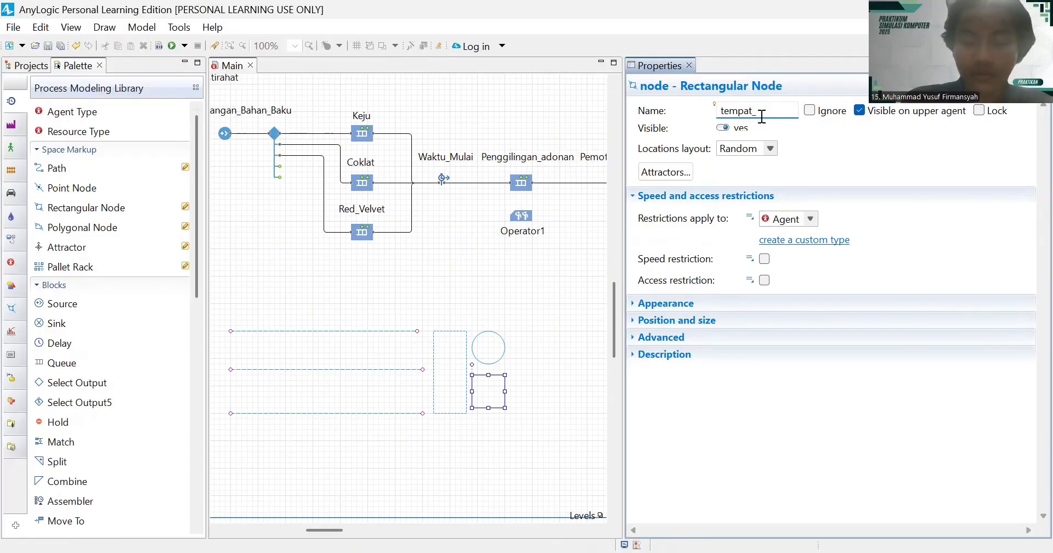
type("operato")
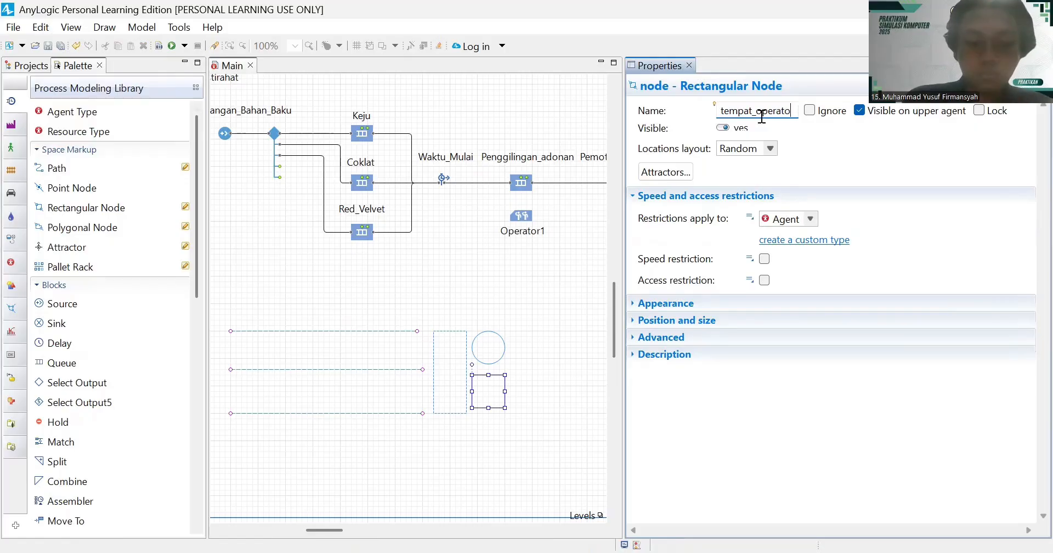
type("r")
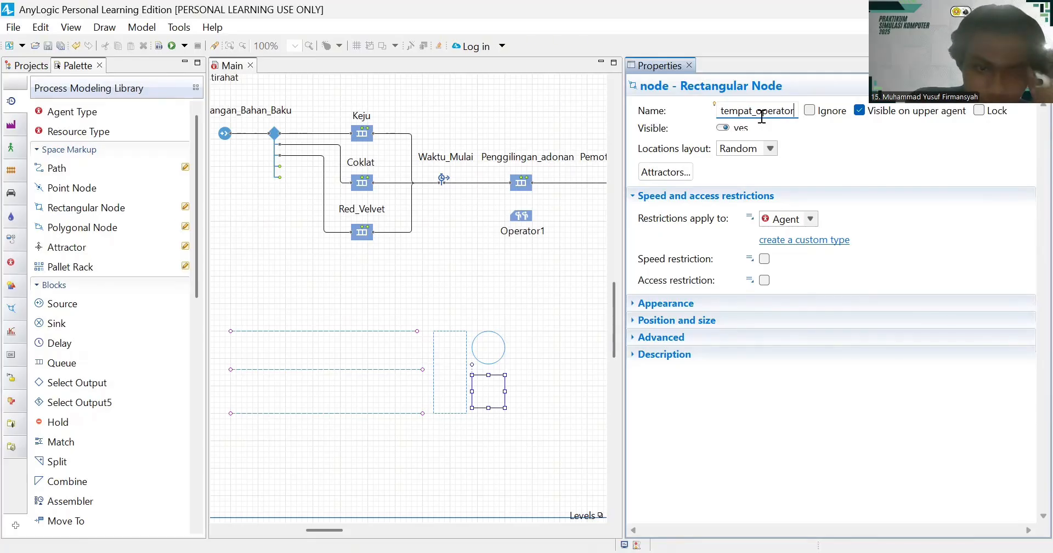
type("1")
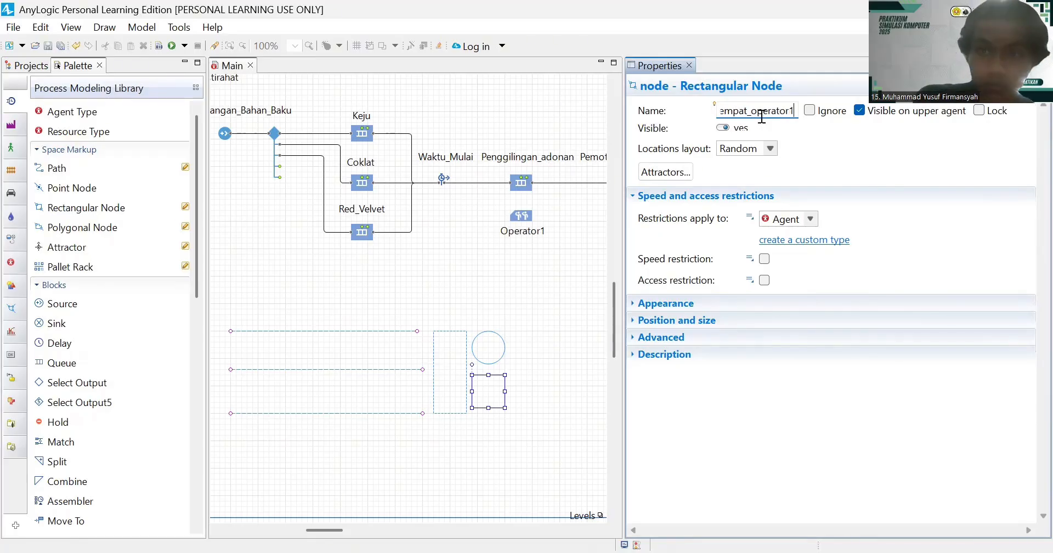
left_click(545, 384)
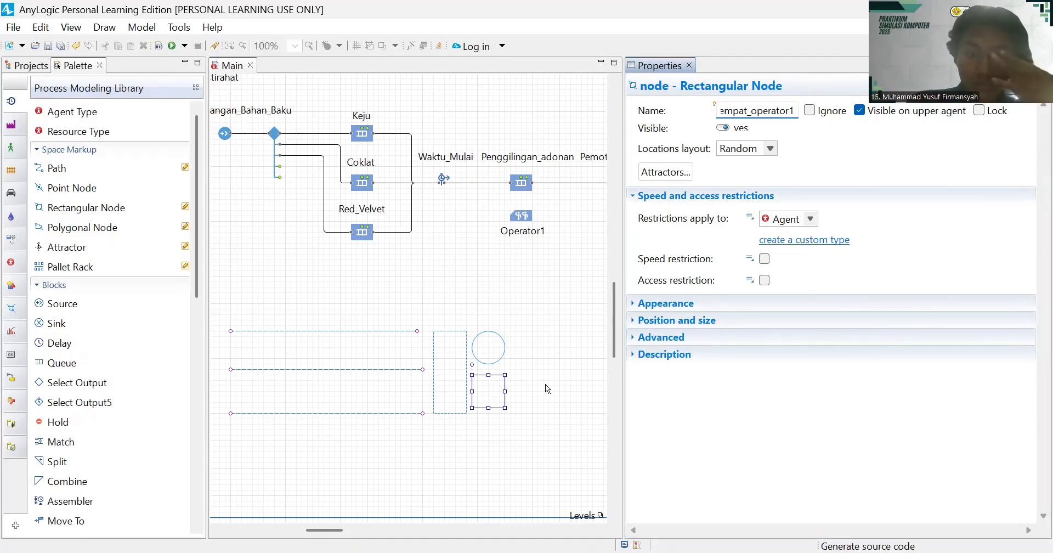
- Duplicate the tall rectangular node, point node and square node together and align the copy directly beside the original group
left_click(501, 360)
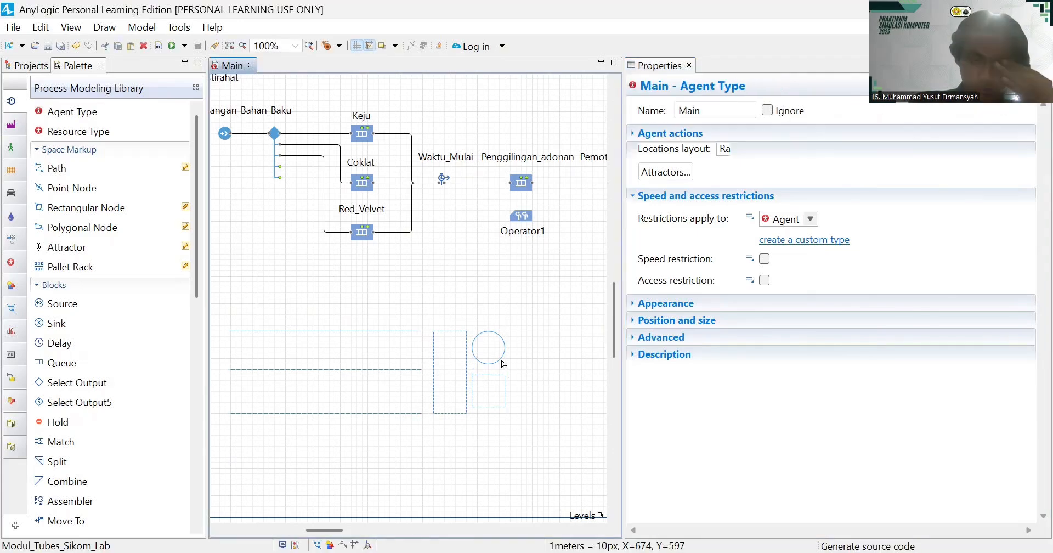
scroll(504, 363, "right", 3)
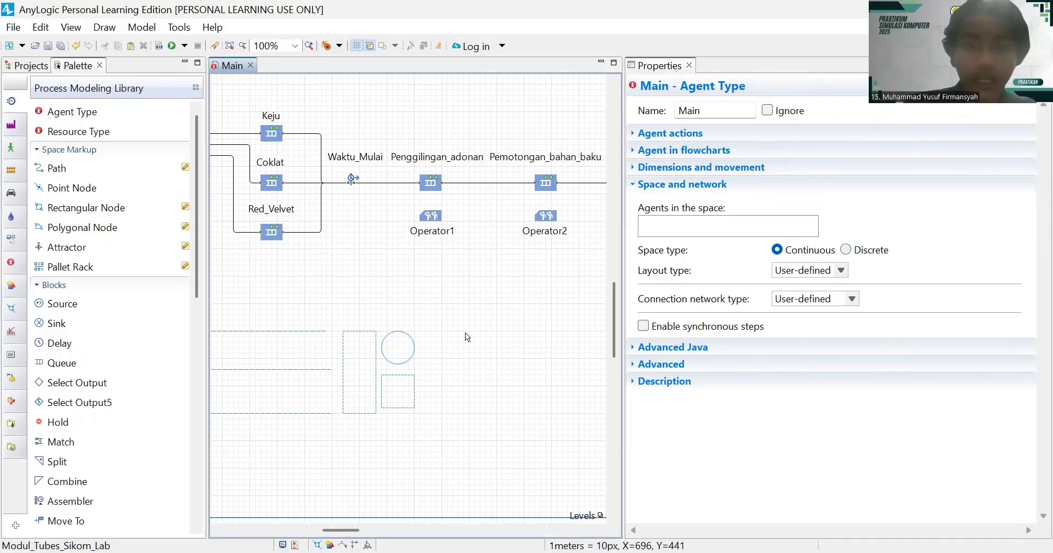
scroll(475, 348, "right", 3)
scroll(475, 349, "right", 3)
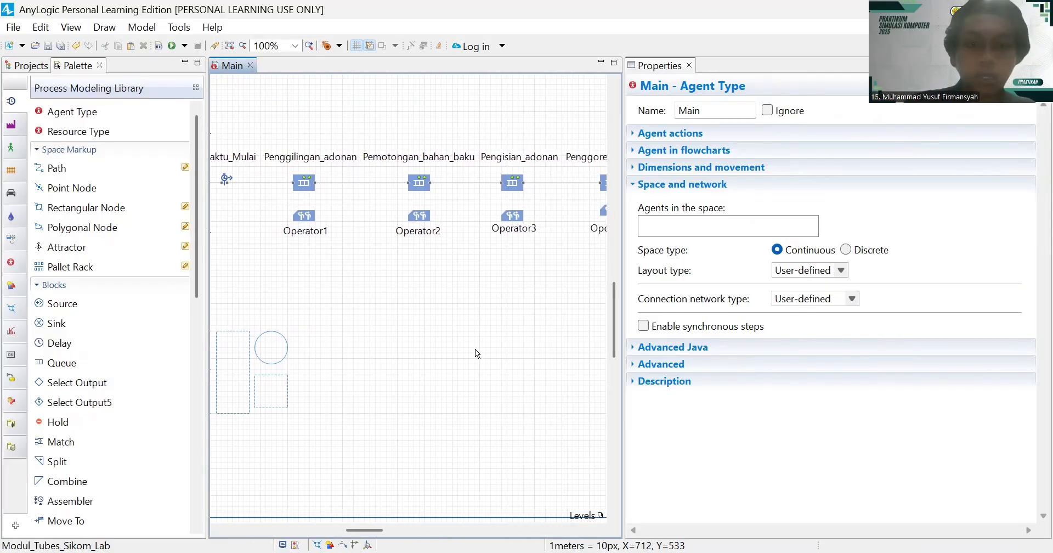
scroll(474, 348, "left", 6)
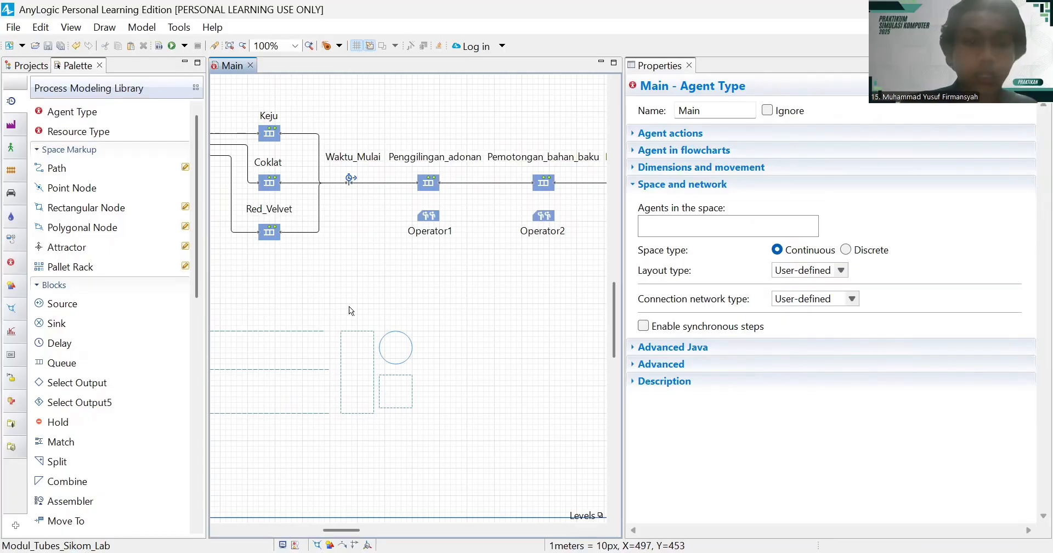
left_click_drag(333, 319, 420, 419)
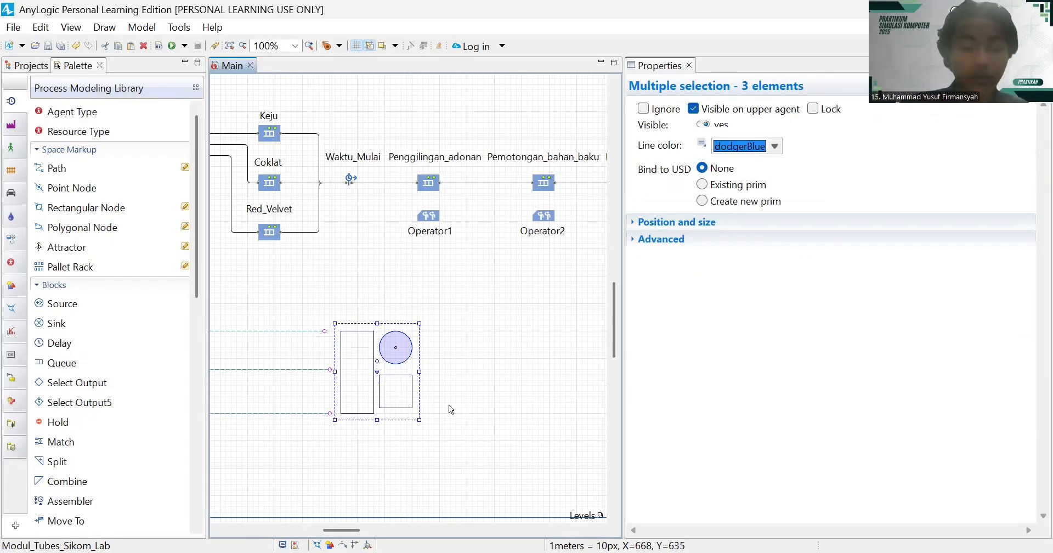
left_click(490, 390)
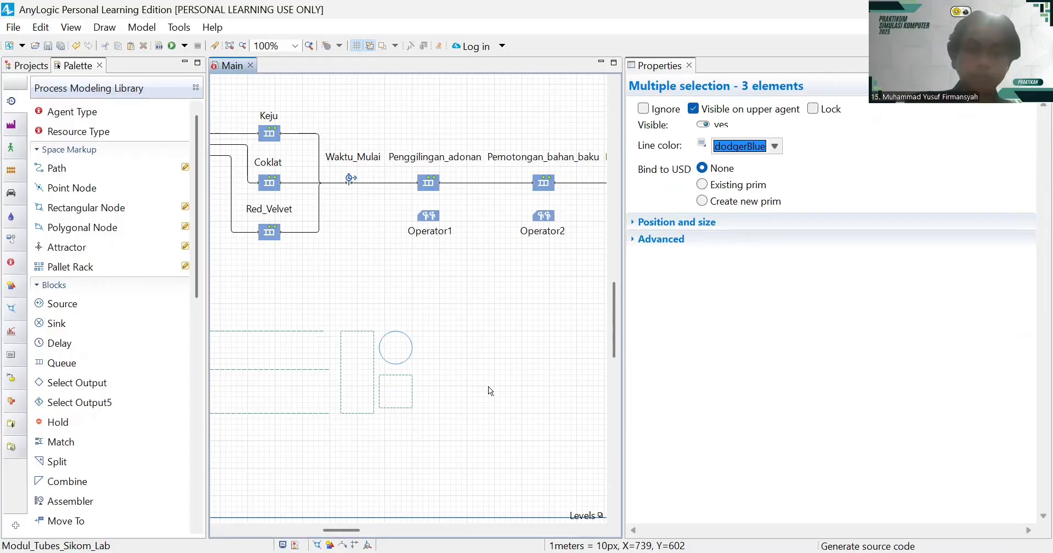
key("ctrl+v")
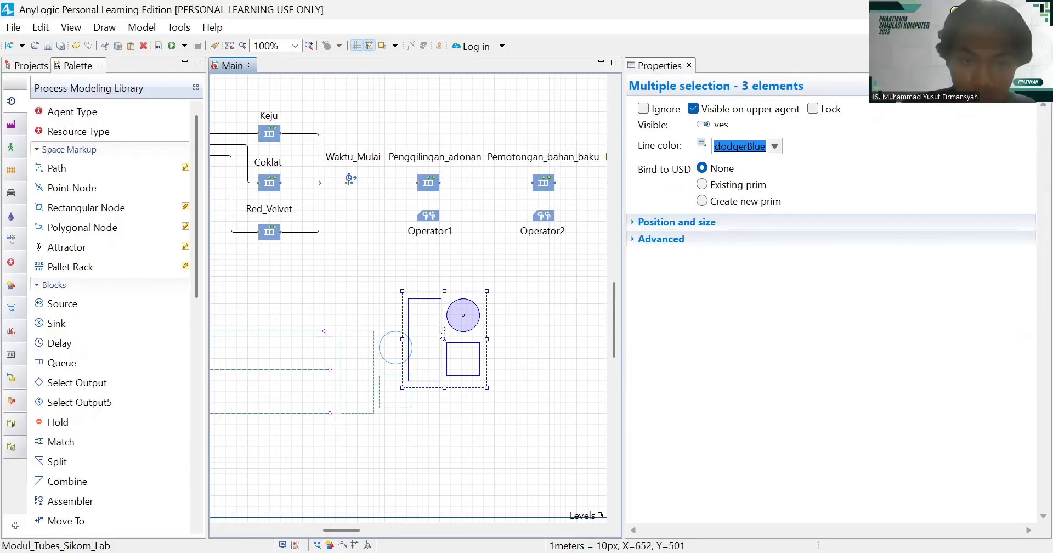
left_click_drag(445, 344, 461, 377)
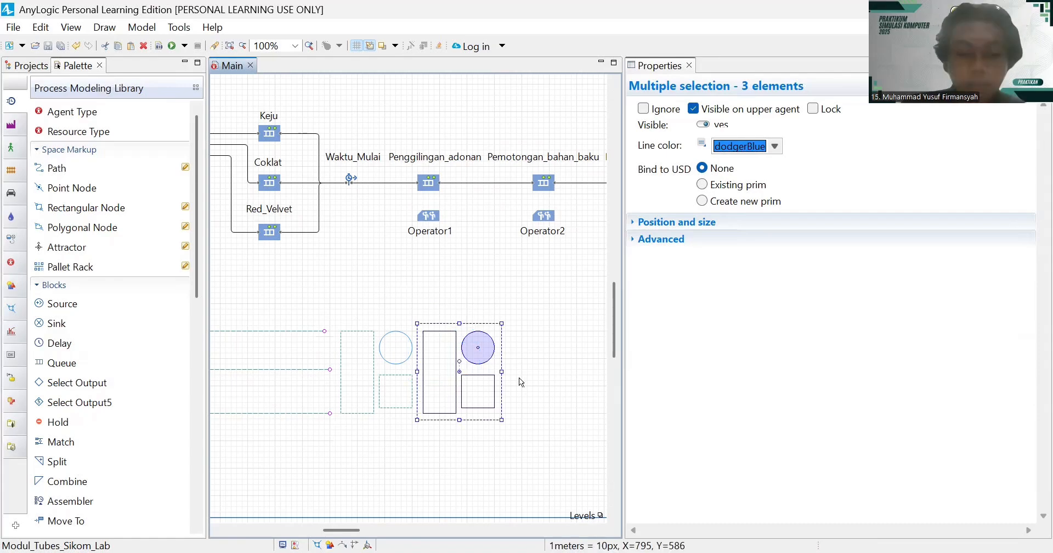
left_click(519, 377)
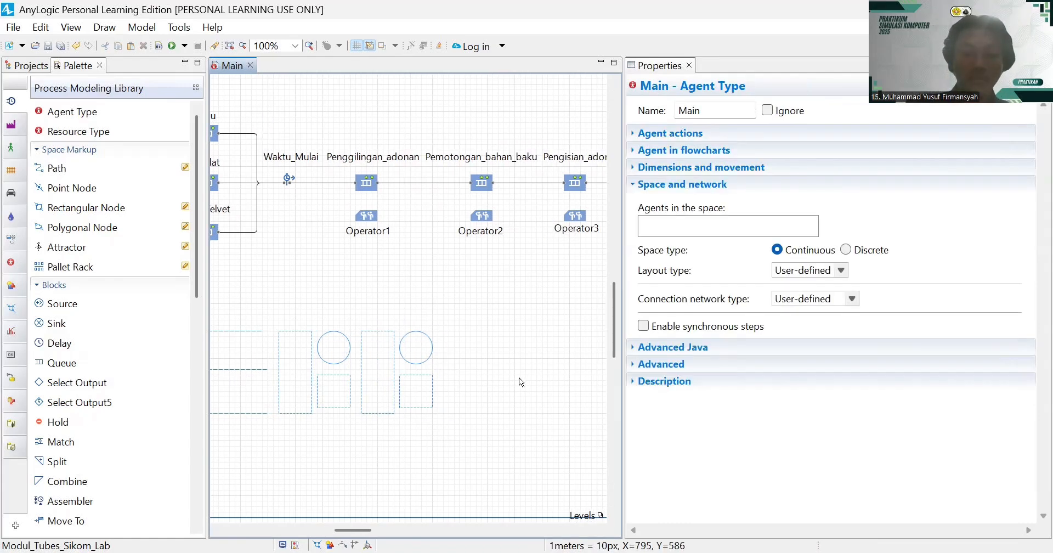
- Paste another copy of the three-node group and align it beside the second group as the third station
scroll(513, 388, "right", 3)
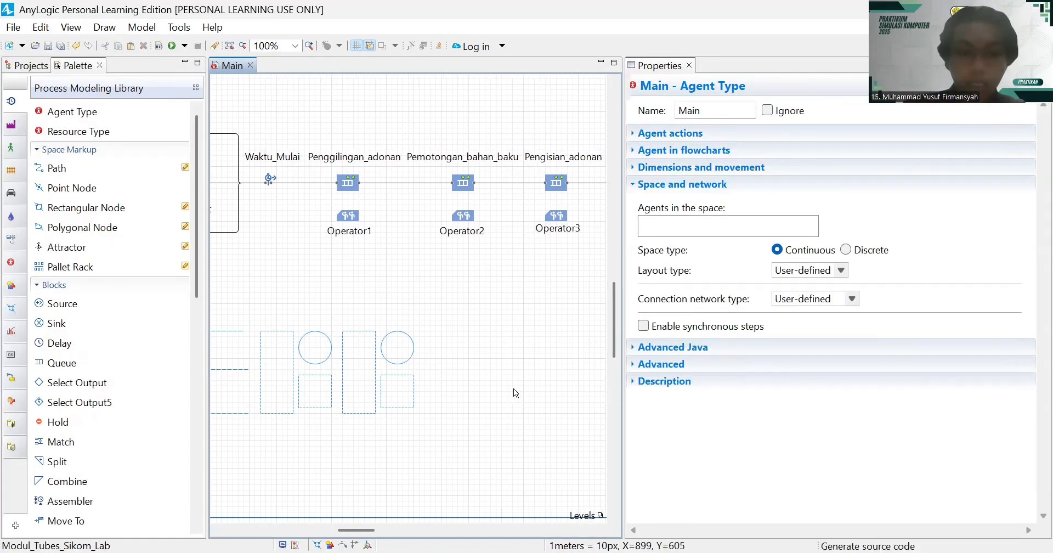
key("ctrl+v")
left_click_drag(445, 340, 470, 379)
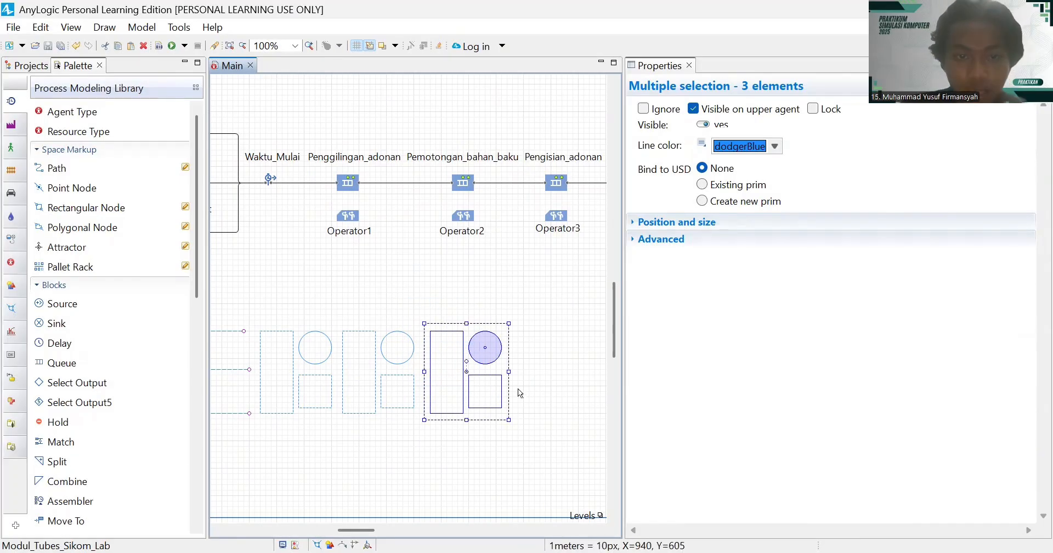
left_click(517, 388)
- Paste one more copy of the three-node group and align it in the row as the fourth station
scroll(527, 400, "right", 3)
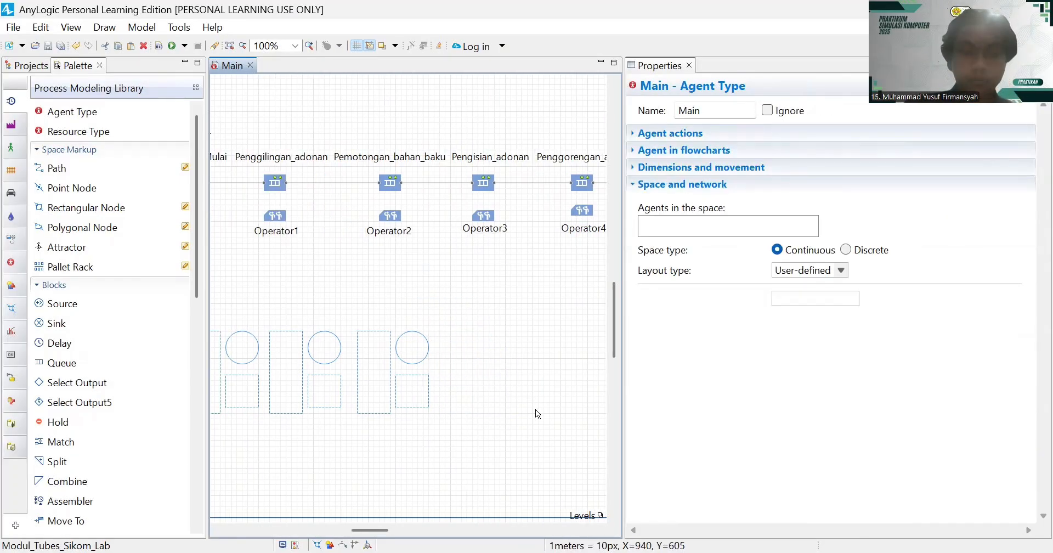
key("ctrl+v")
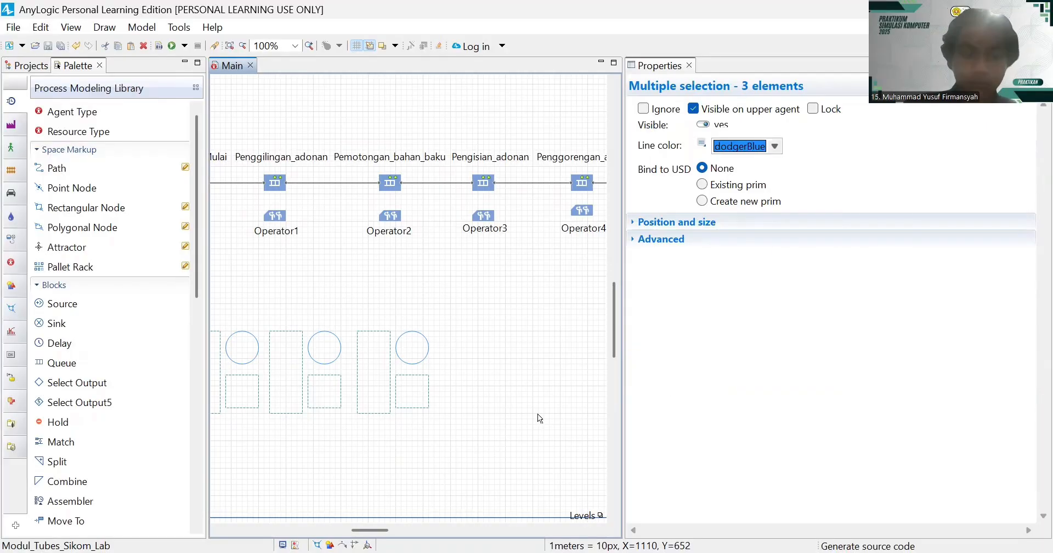
left_click_drag(450, 346, 487, 371)
mouse_move(485, 378)
left_mouse_down()
mouse_move(476, 372)
mouse_move(488, 380)
left_mouse_up()
left_click(495, 440)
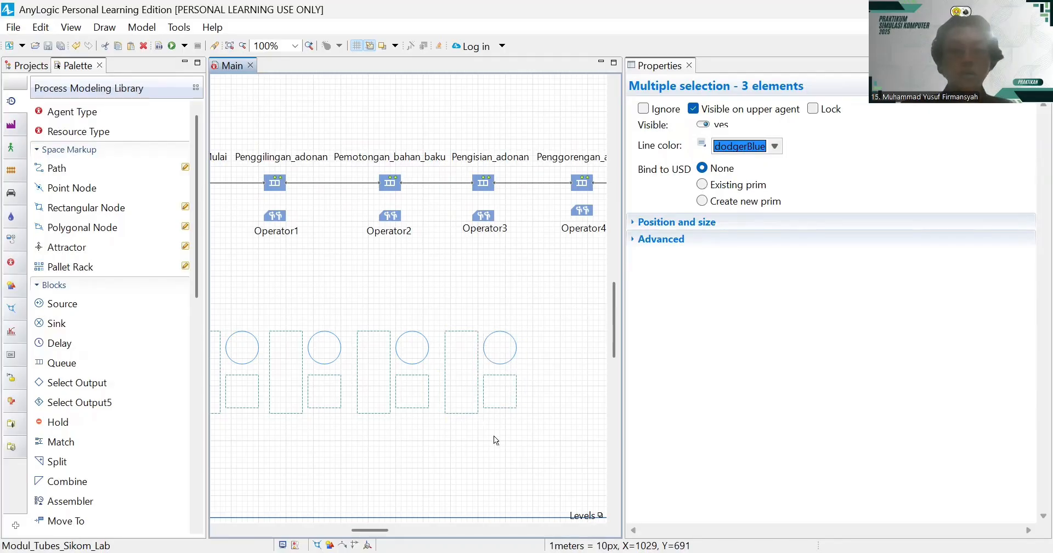
- Rename the tall rectangular node of the second station group as antri_Pemotongan_bahan_baku
scroll(493, 435, "left", 3)
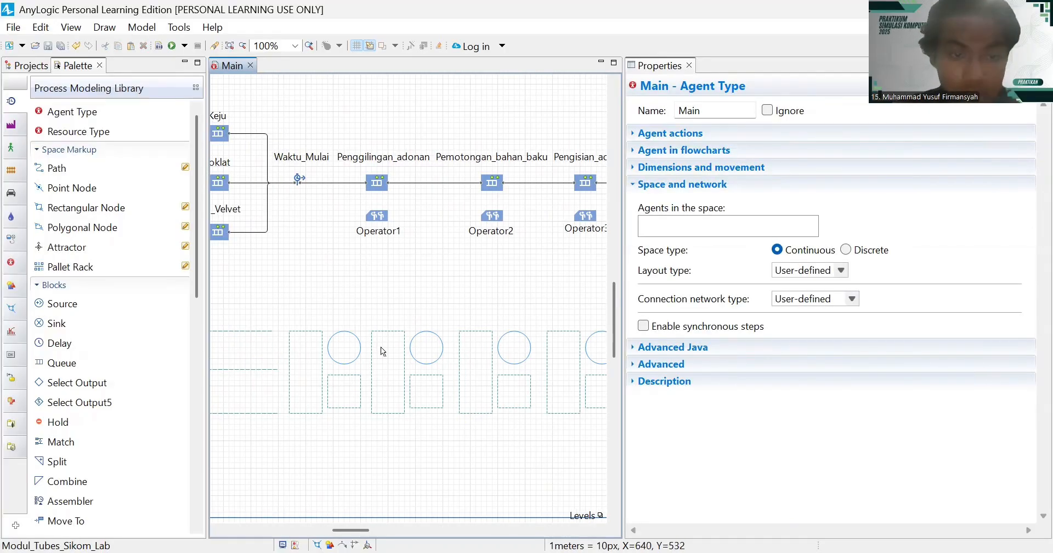
left_click(375, 345)
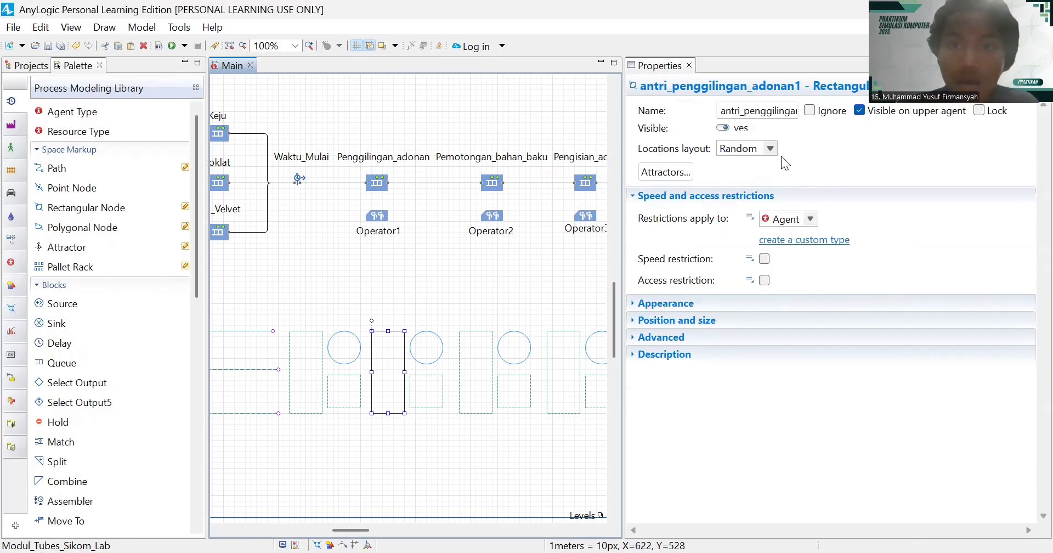
left_click(770, 111)
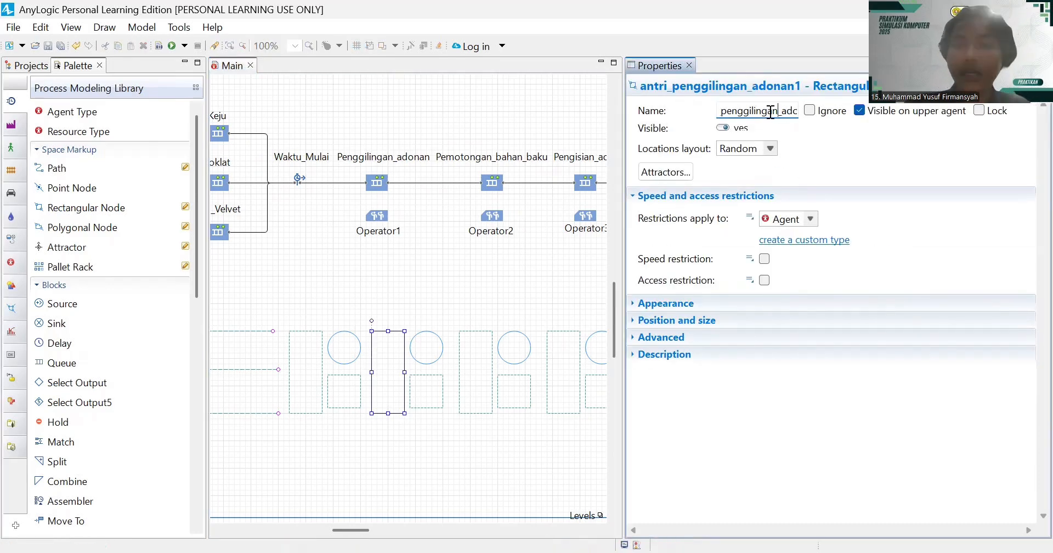
key("End")
key("BackSpace")
key("BackSpace")
key("BackSpace")
key("BackSpace")
key("BackSpace")
key("BackSpace")
key("BackSpace")
key("BackSpace")
key("BackSpace")
key("BackSpace")
key("BackSpace")
key("BackSpace")
key("BackSpace")
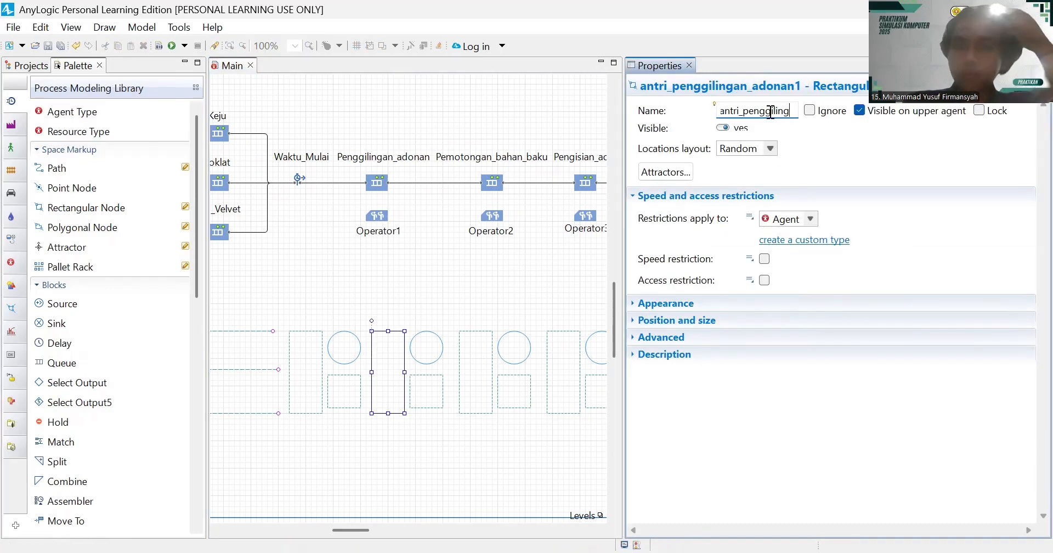
key("BackSpace")
key("BackSpace")
key("BackSpace")
key("BackSpace")
key("BackSpace")
key("BackSpace")
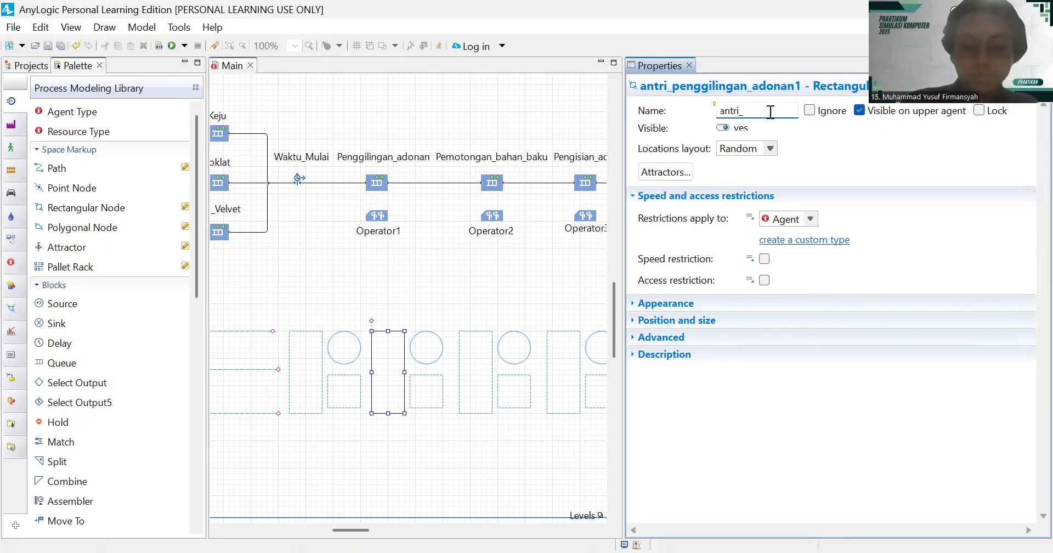
type("Pemoto")
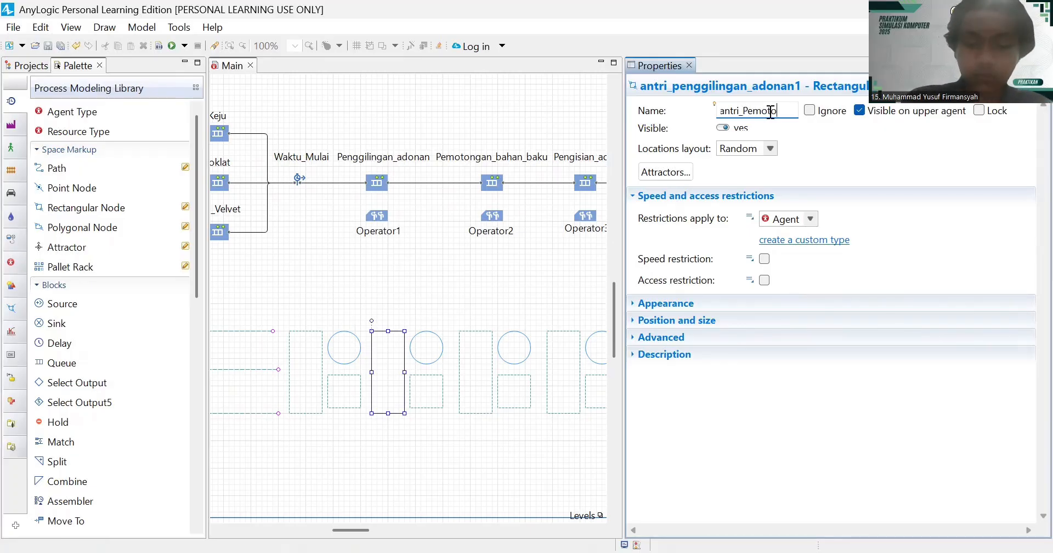
type("ngan_")
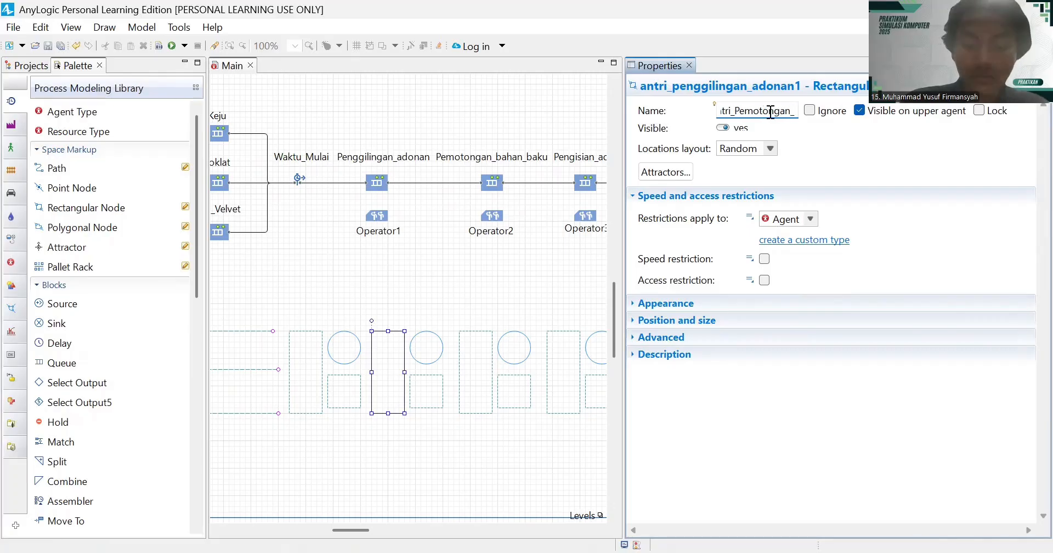
type("bahan_baku")
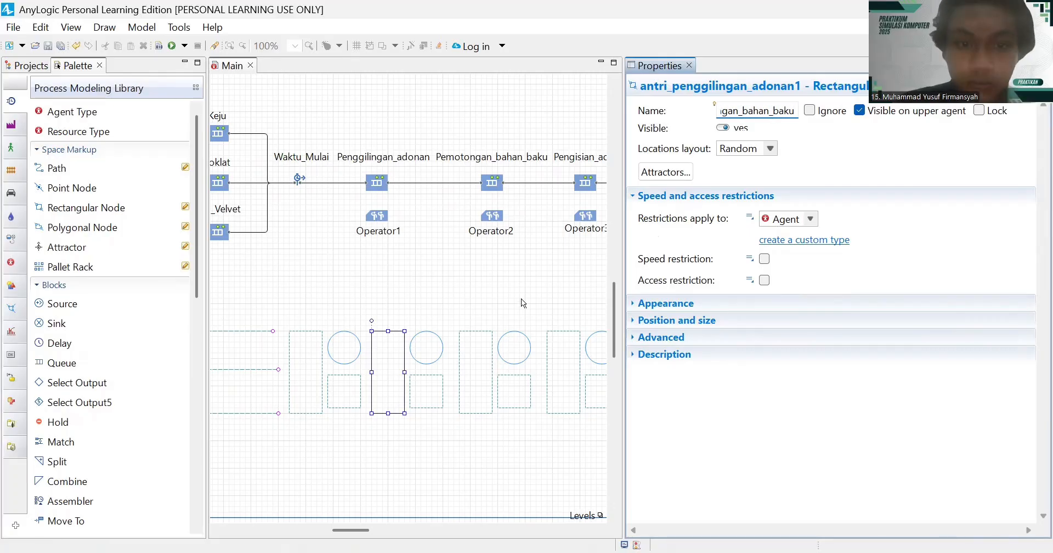
- Rename the second station's point node as St_Pemotongan_bahan_baku and check the name of the square operator node below it
left_click(427, 348)
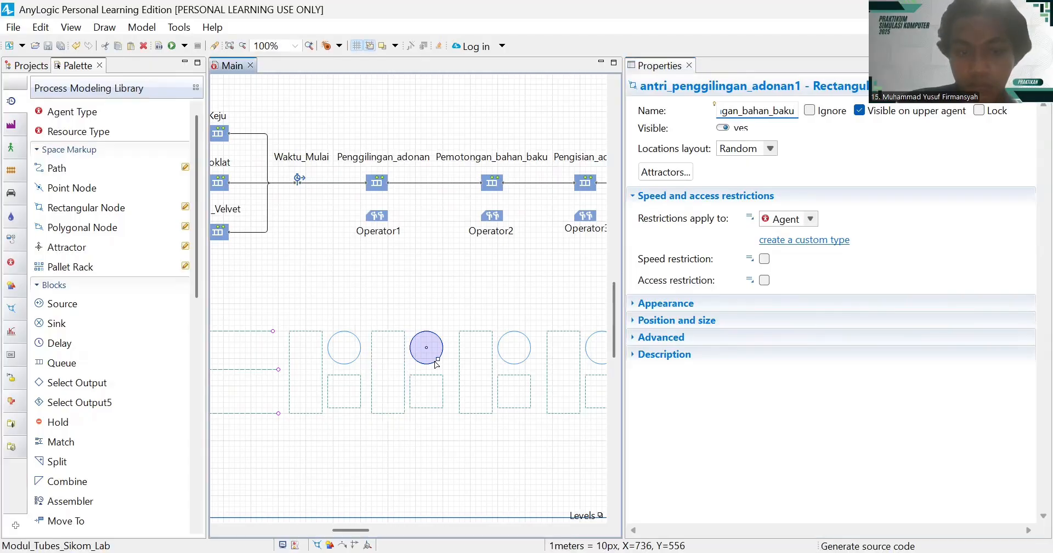
left_click(736, 111)
key("End")
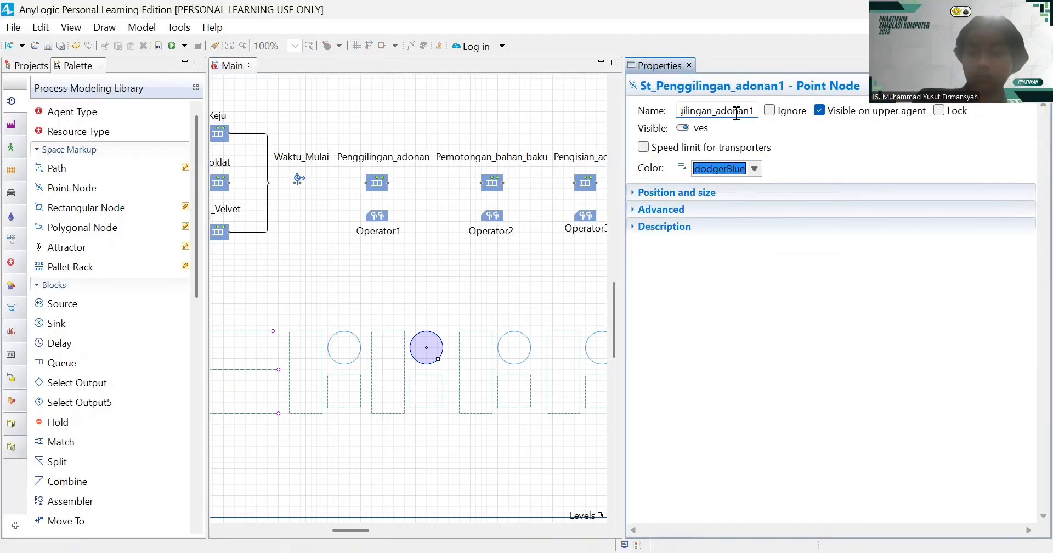
key("BackSpace")
key("BackSpace")
key("BackSpace")
key("BackSpace")
key("BackSpace")
key("BackSpace")
key("BackSpace")
key("BackSpace")
key("BackSpace")
key("BackSpace")
key("BackSpace")
key("BackSpace")
key("BackSpace")
key("BackSpace")
key("BackSpace")
key("BackSpace")
key("BackSpace")
key("BackSpace")
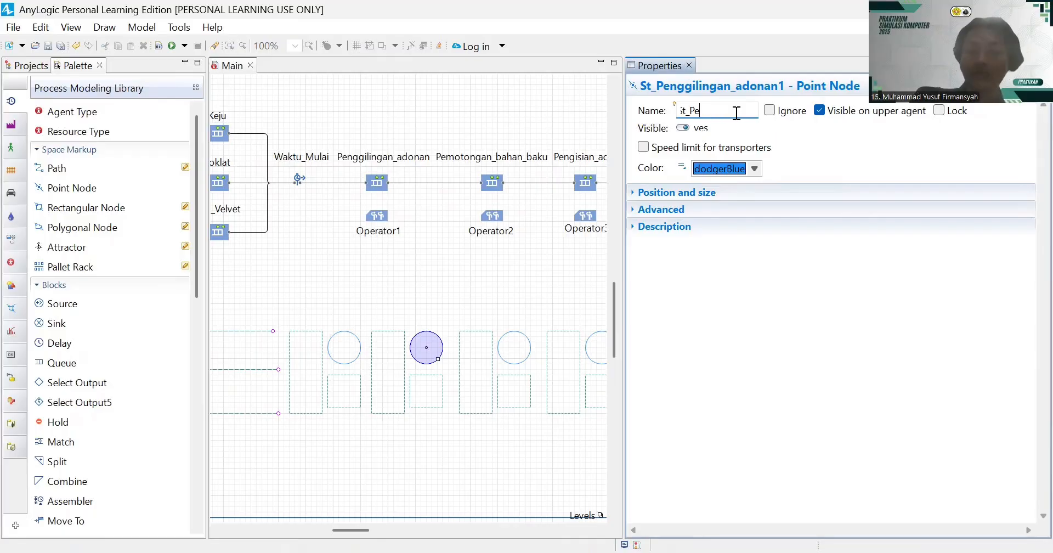
key("BackSpace")
type("emot")
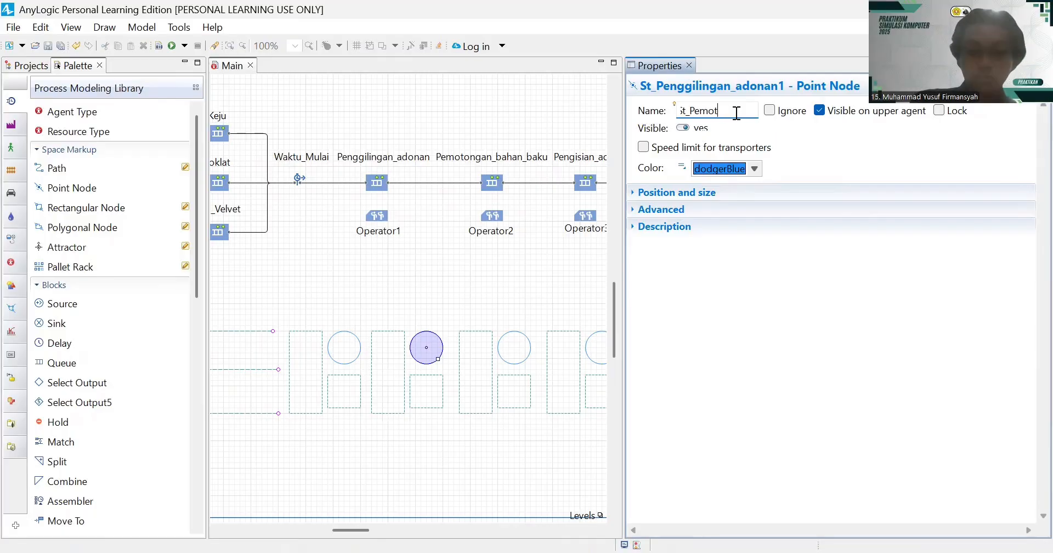
type("o")
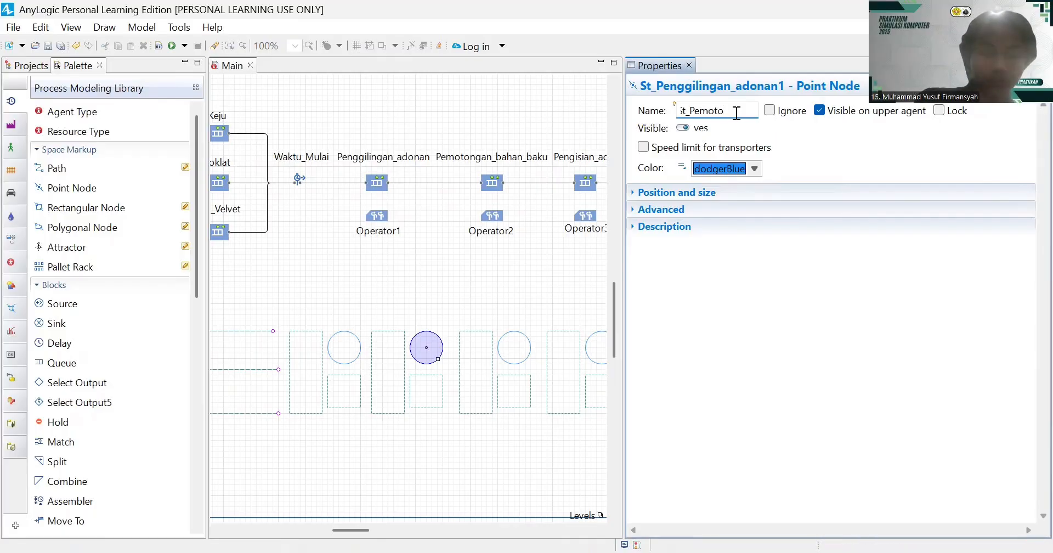
type("ngan")
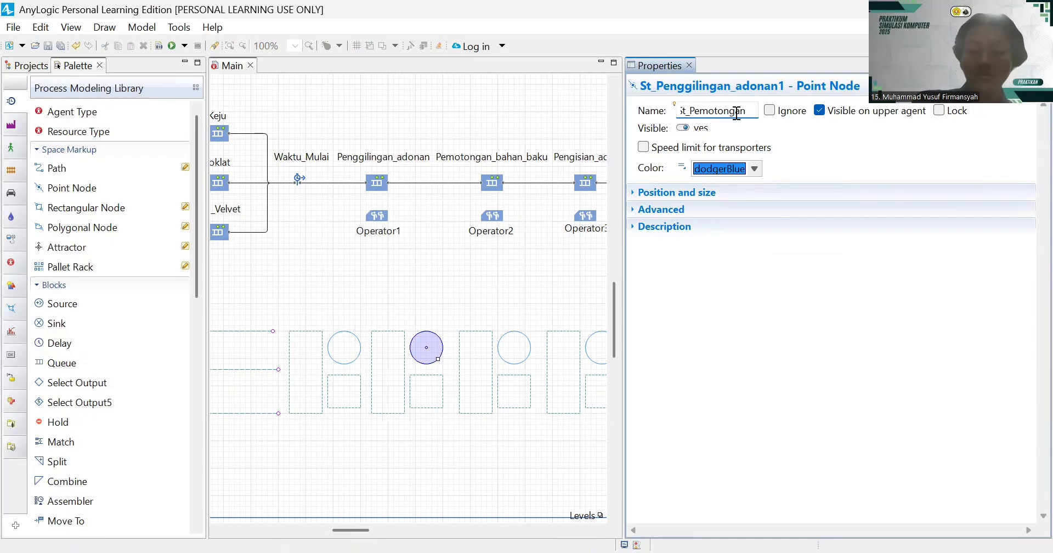
type("_bahan")
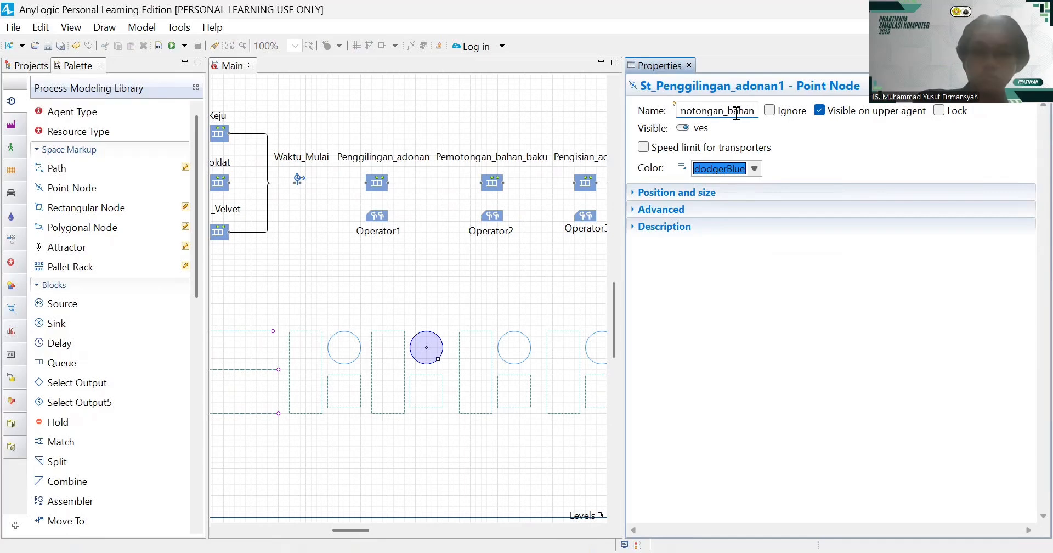
type("_baku")
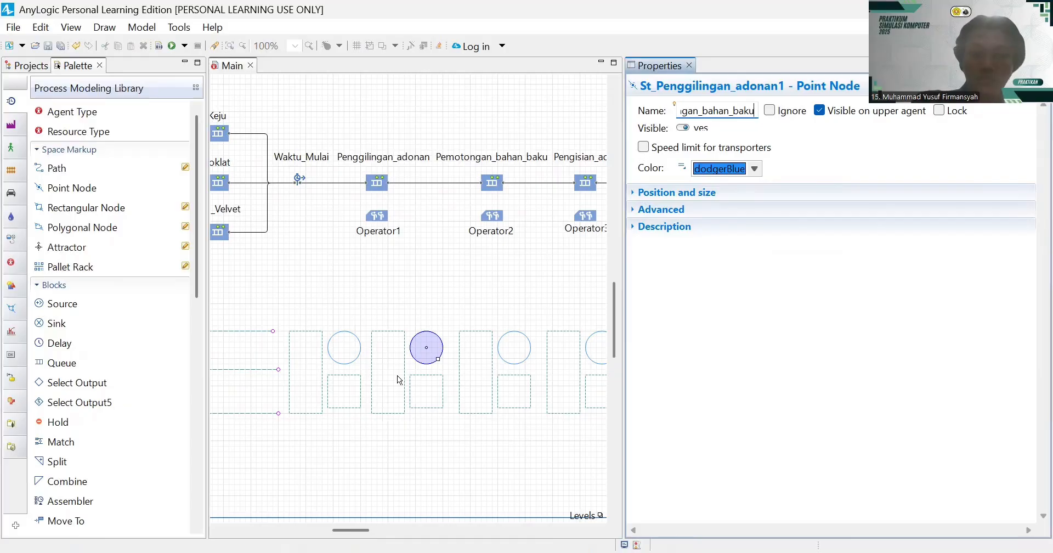
left_click(414, 379)
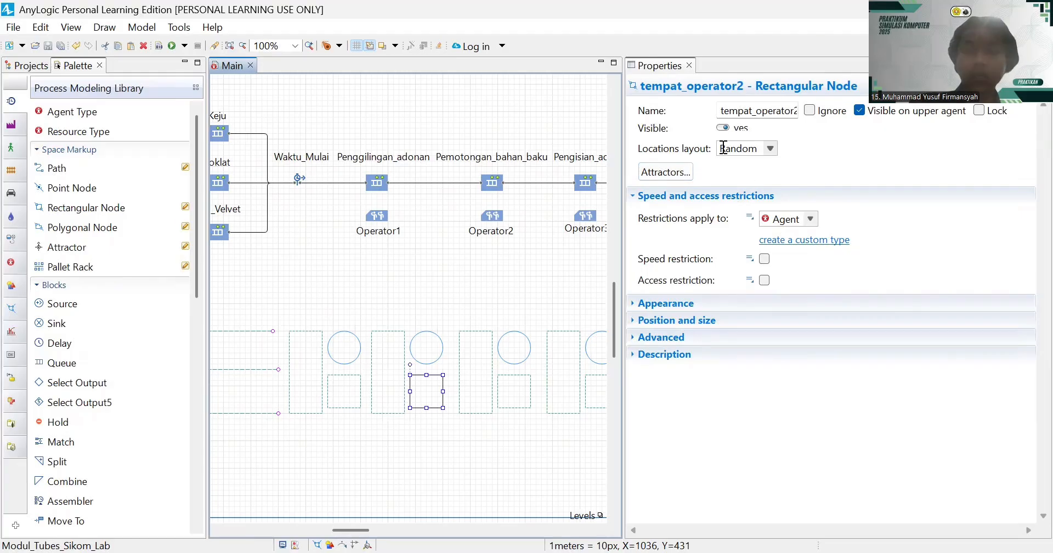
- Rename the tall rectangular node of the third station group as antri_Pengisian_adonan
left_click(470, 334)
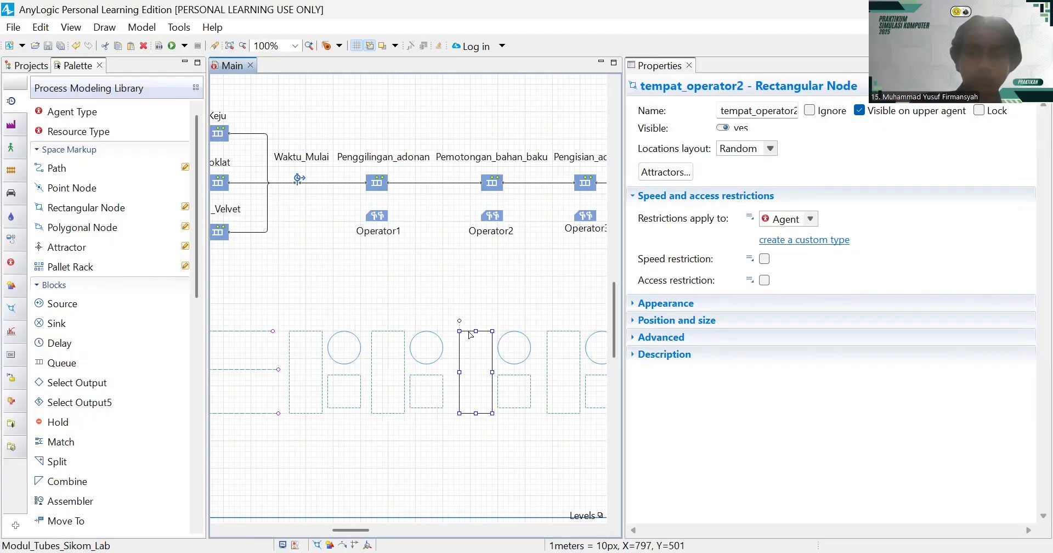
left_click(759, 110)
key("Right")
key("Right")
key("Right")
key("Right")
key("Right")
key("Right")
key("Right")
key("Right")
key("Right")
key("Right")
key("Right")
key("Right")
key("Right")
key("Right")
key("Right")
key("Right")
key("Right")
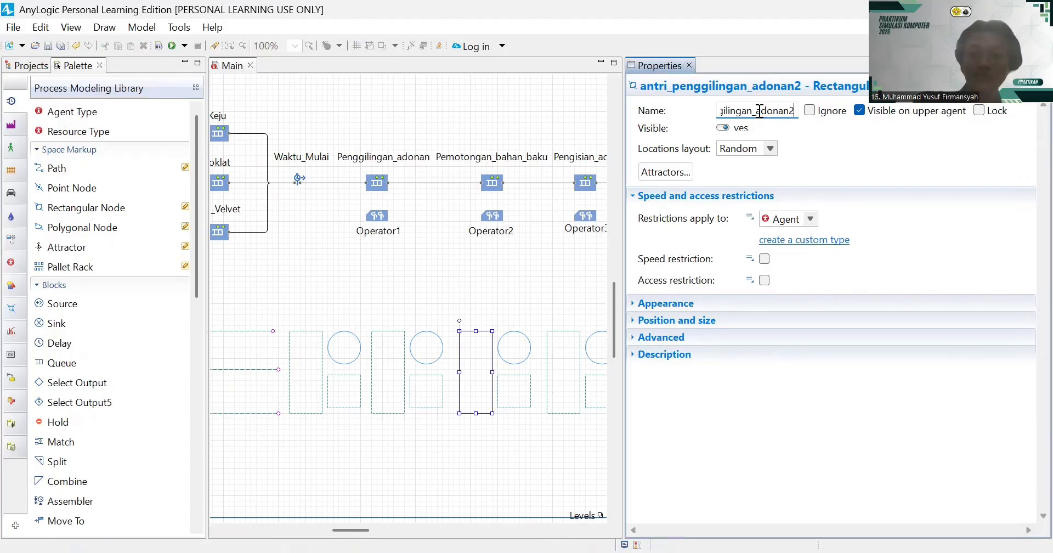
key("BackSpace")
key("BackSpace")
key("BackSpace")
key("BackSpace")
key("BackSpace")
key("BackSpace")
key("BackSpace")
key("BackSpace")
key("BackSpace")
key("BackSpace")
key("BackSpace")
key("BackSpace")
key("BackSpace")
key("BackSpace")
key("BackSpace")
key("BackSpace")
key("BackSpace")
key("BackSpace")
key("BackSpace")
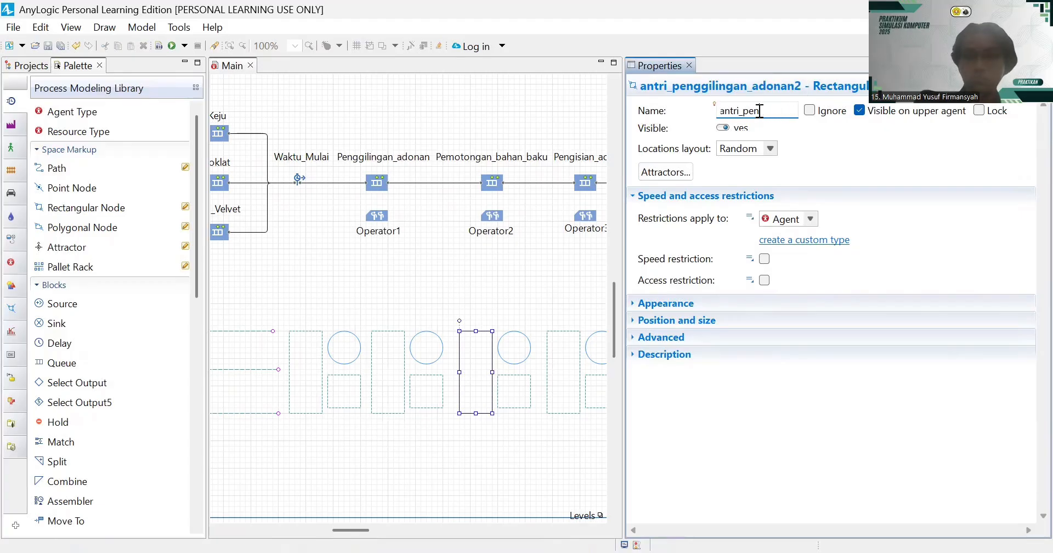
key("BackSpace")
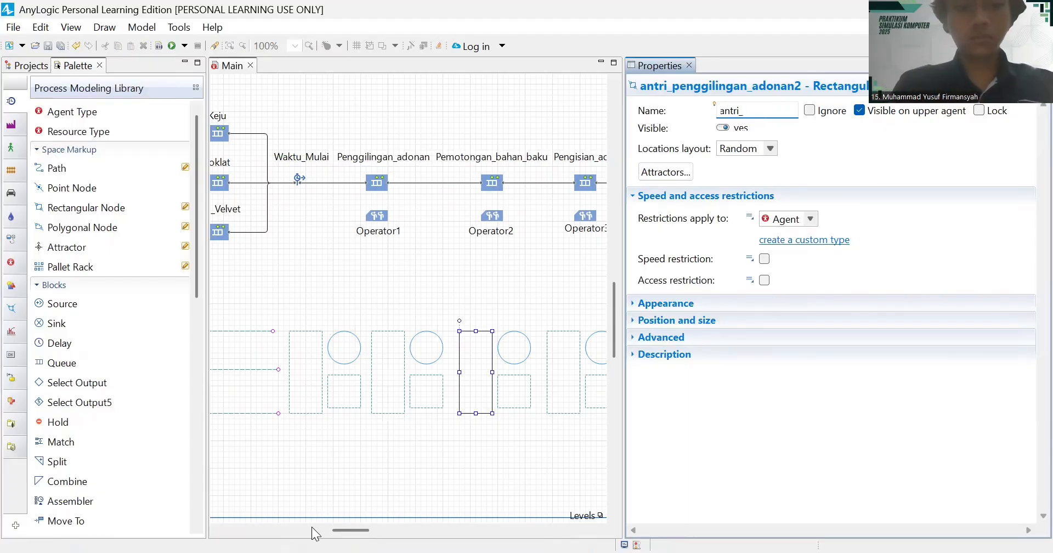
left_click_drag(343, 530, 382, 531)
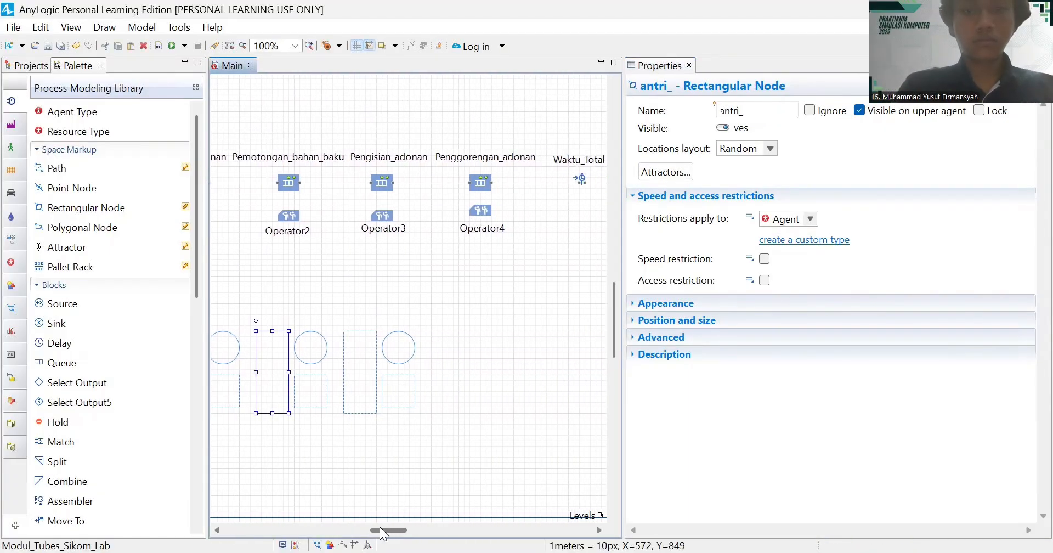
left_click(757, 110)
type("Peng")
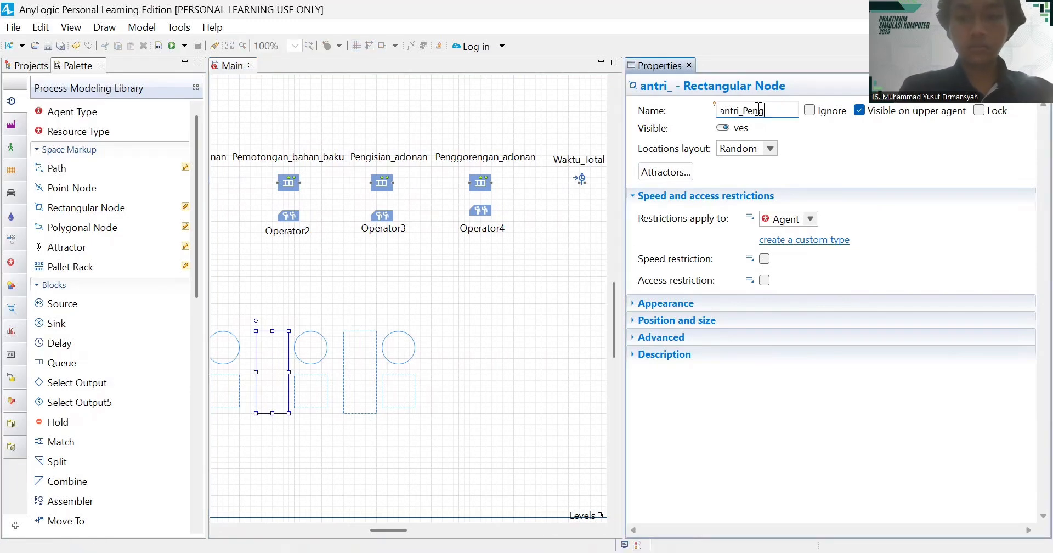
type("isia")
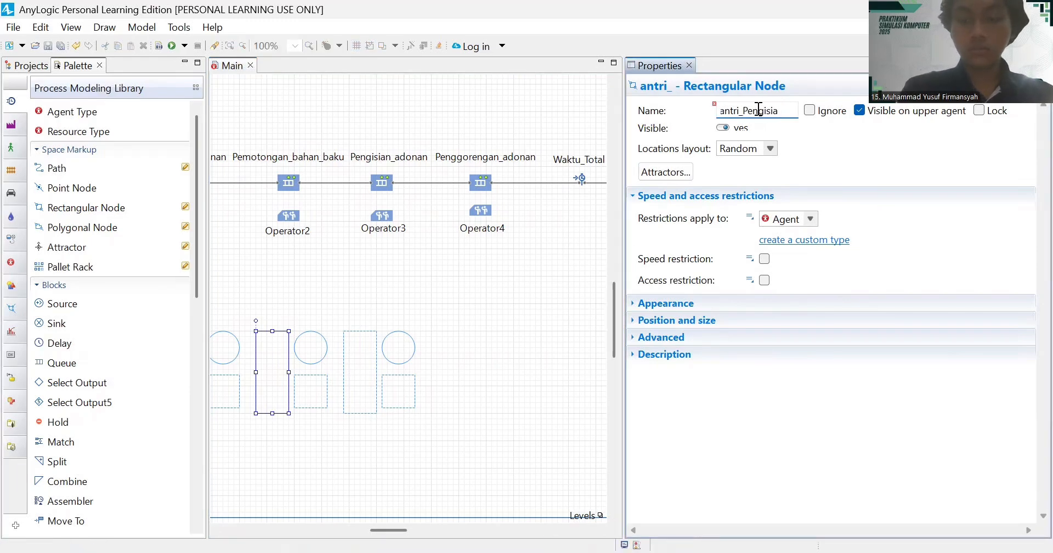
type("n_")
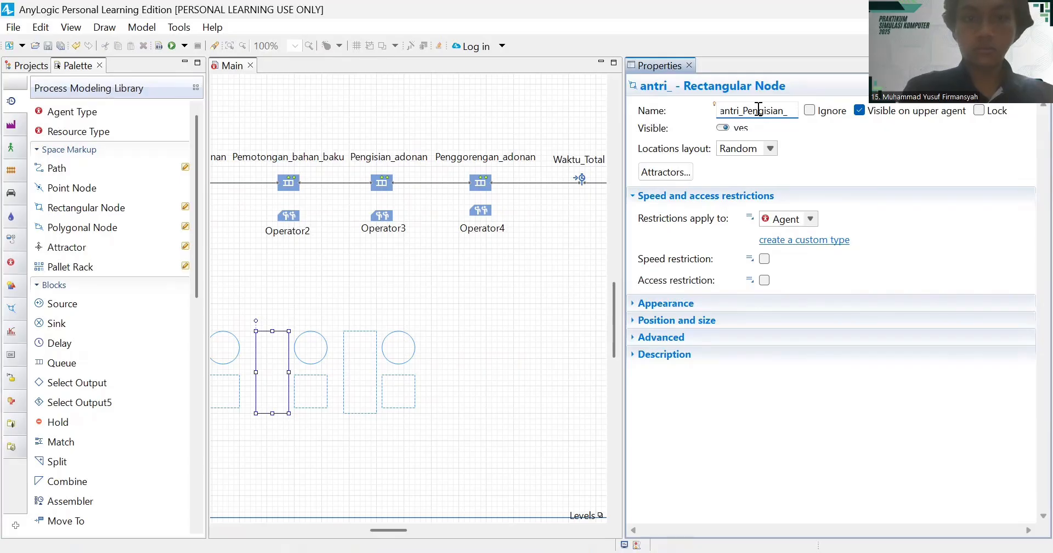
type("adonan")
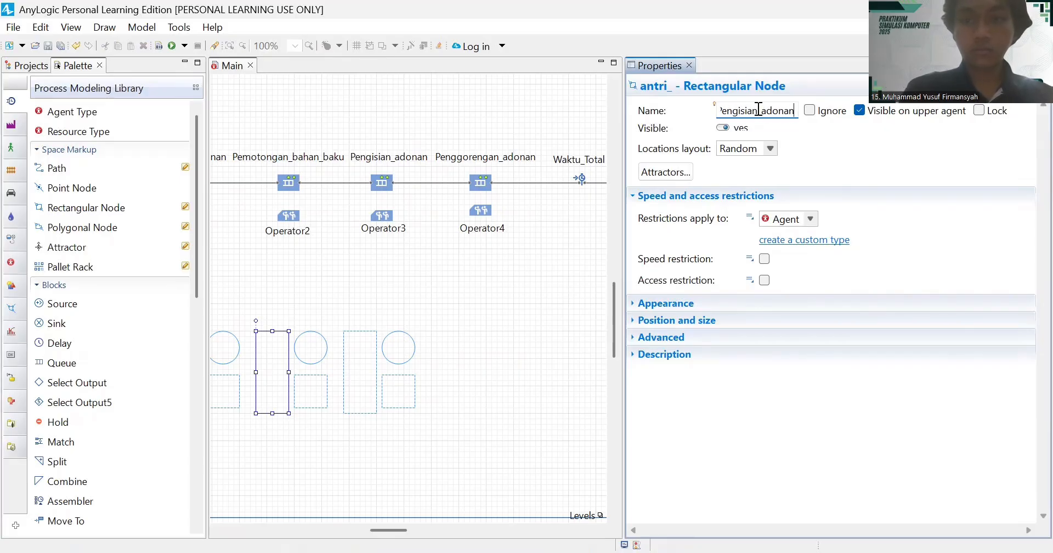
- Rename the third station's point node as St_Pengisian_adonan and check the name of the square operator node below it
left_click(317, 357)
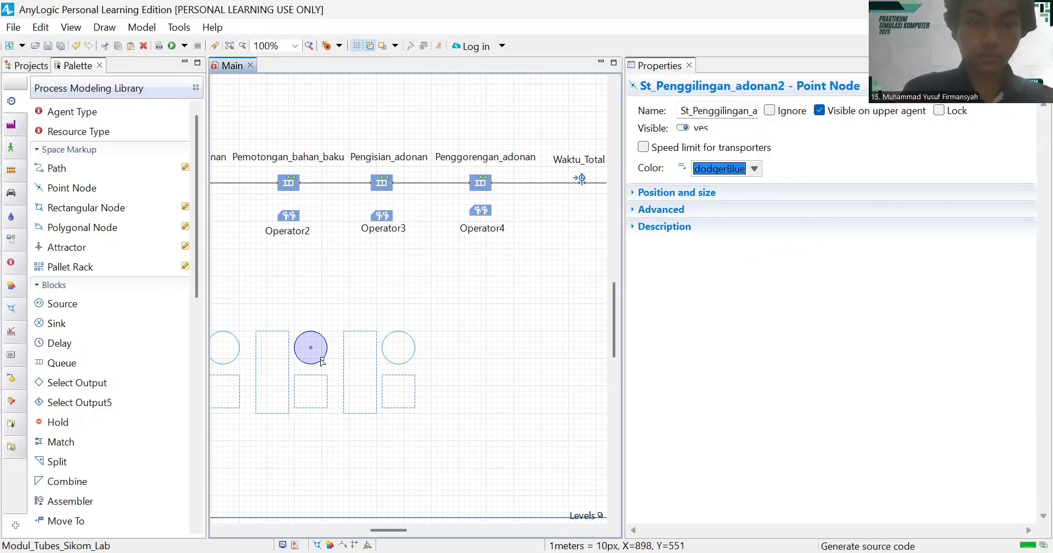
left_click(722, 115)
key("End")
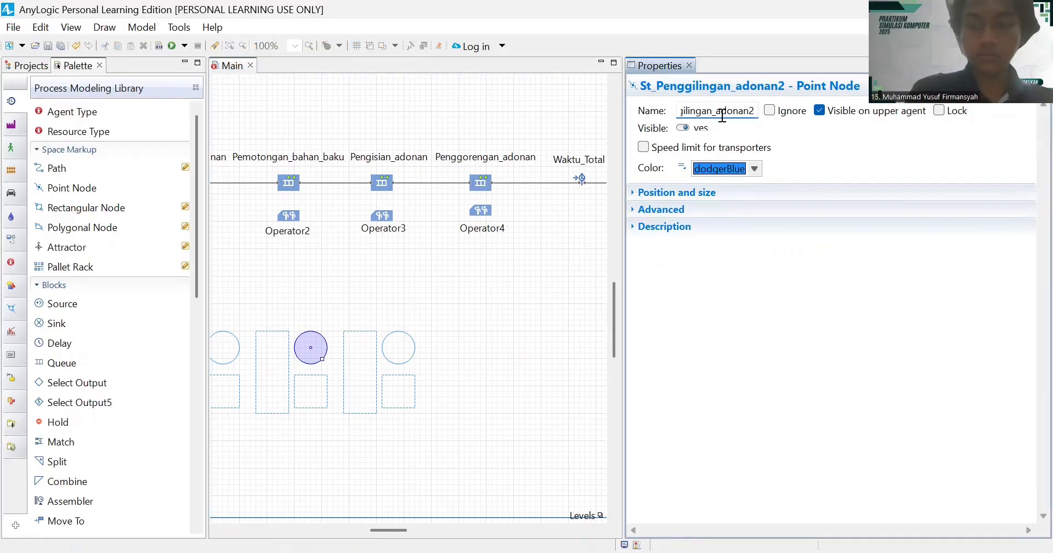
key("BackSpace")
key("BackSpace")
key("BackSpace")
key("BackSpace")
key("BackSpace")
key("BackSpace")
key("BackSpace")
key("BackSpace")
key("BackSpace")
key("BackSpace")
key("BackSpace")
key("BackSpace")
key("BackSpace")
key("BackSpace")
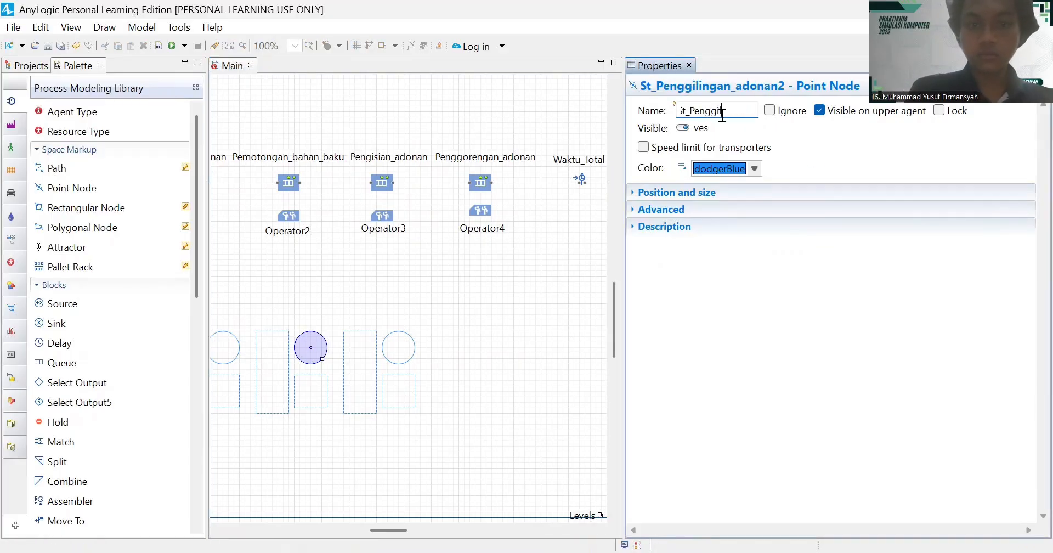
key("BackSpace")
key("BackSpace")
type("is")
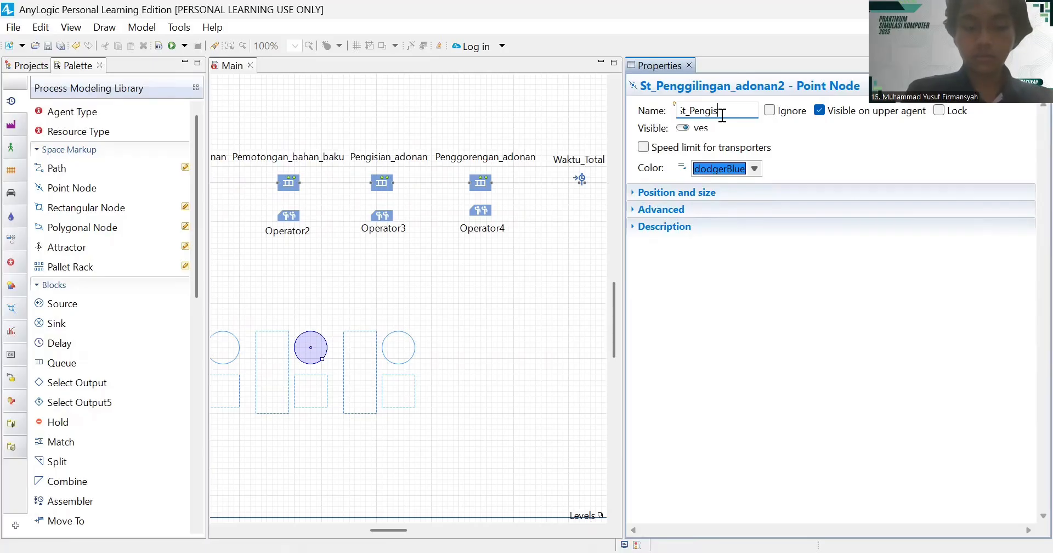
type("ian_adonan")
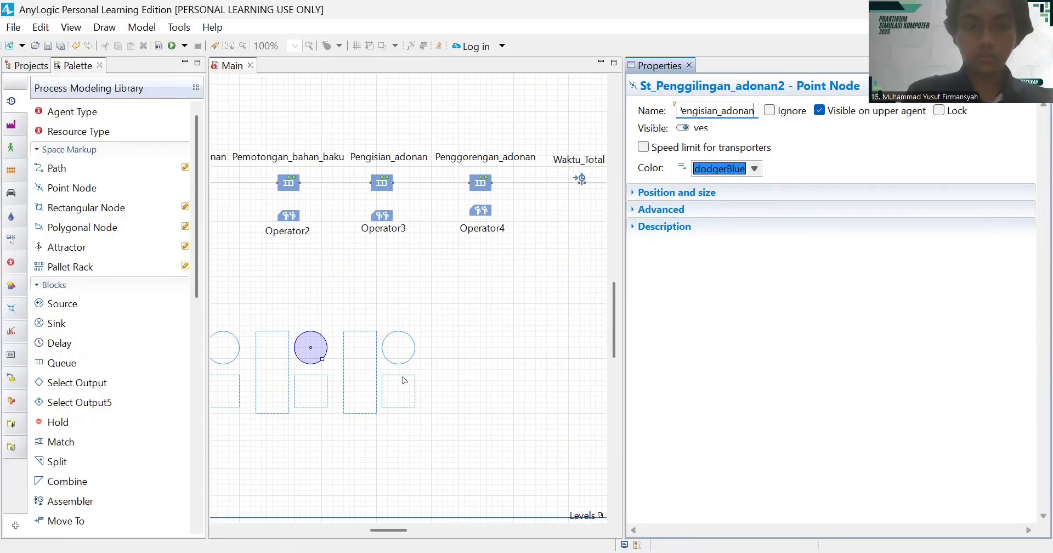
left_click(329, 392)
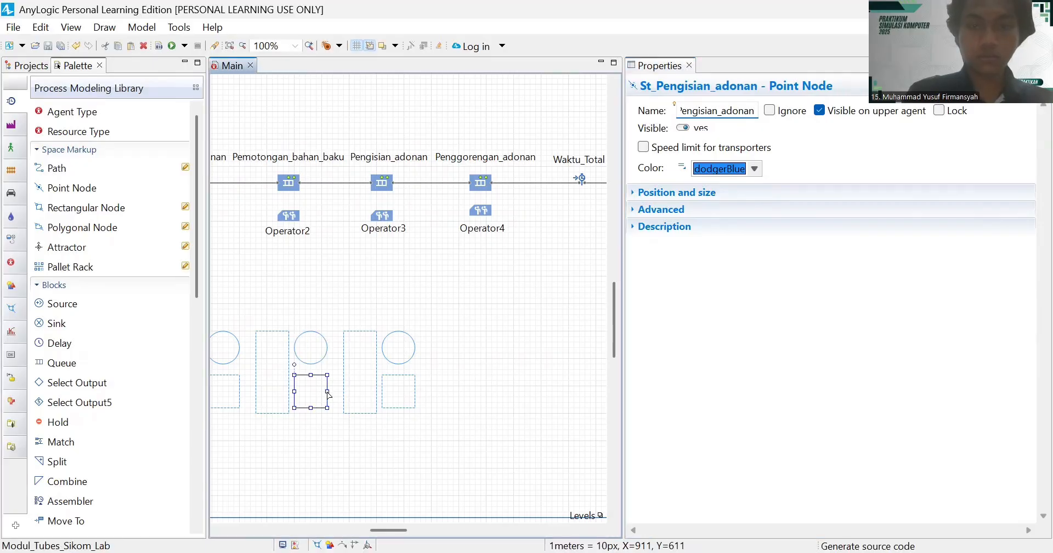
- Rename the tall rectangular node of the fourth station group as antri_penggorengan_adonan
left_click(360, 334)
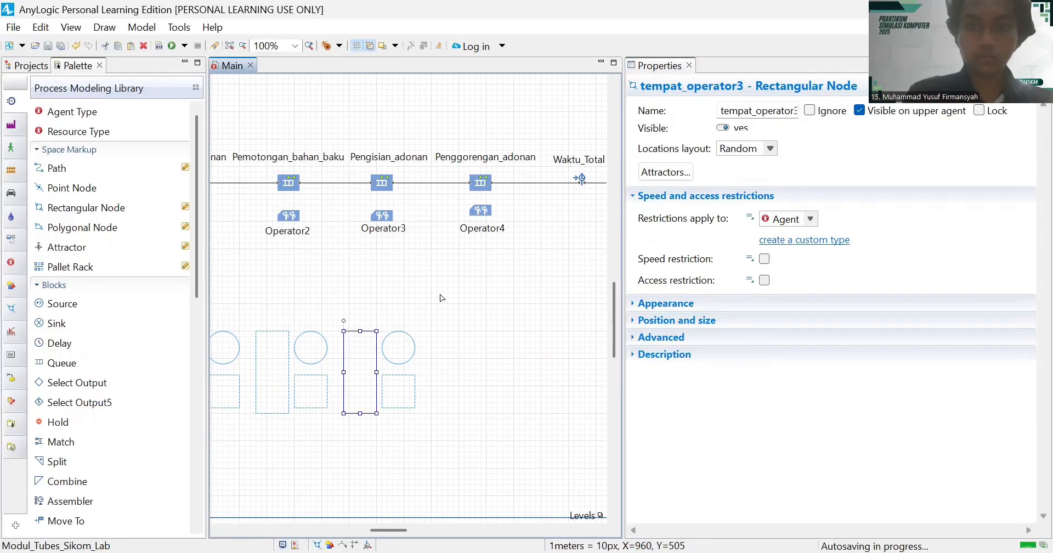
left_click(754, 109)
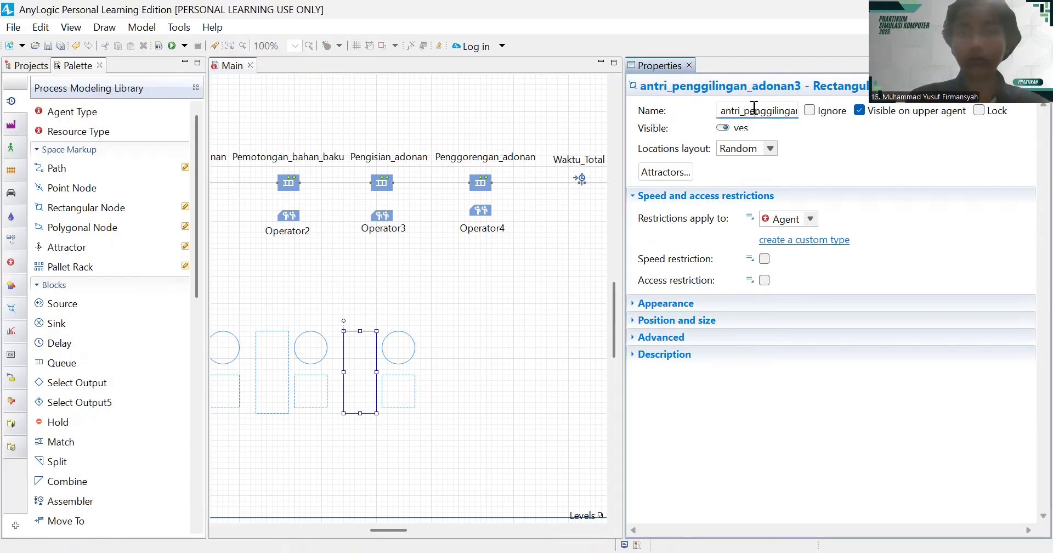
key("End")
key("BackSpace")
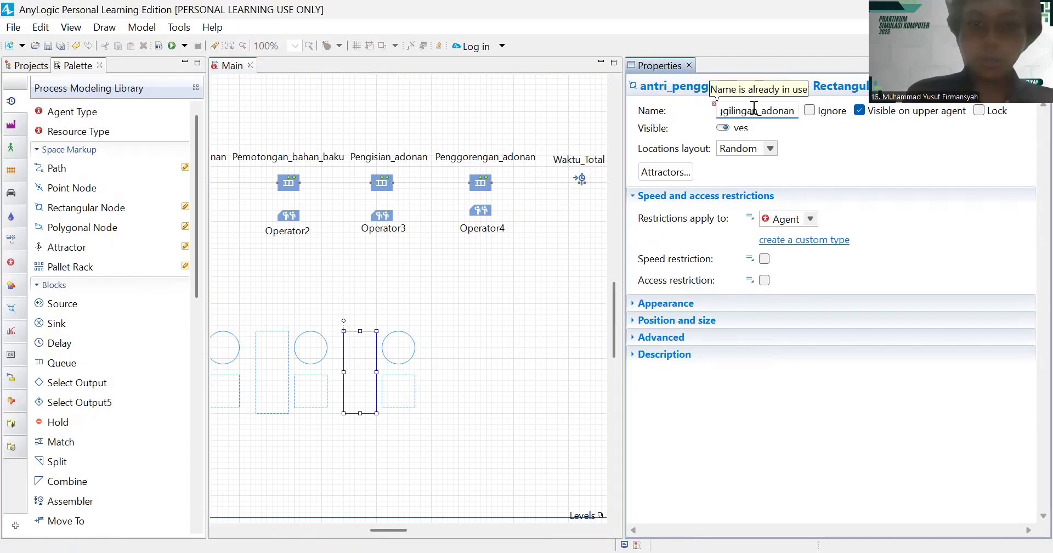
key("BackSpace")
key("BackSpace")
key("BackSpace")
key("BackSpace")
key("BackSpace")
key("BackSpace")
key("BackSpace")
key("BackSpace")
key("BackSpace")
key("BackSpace")
key("BackSpace")
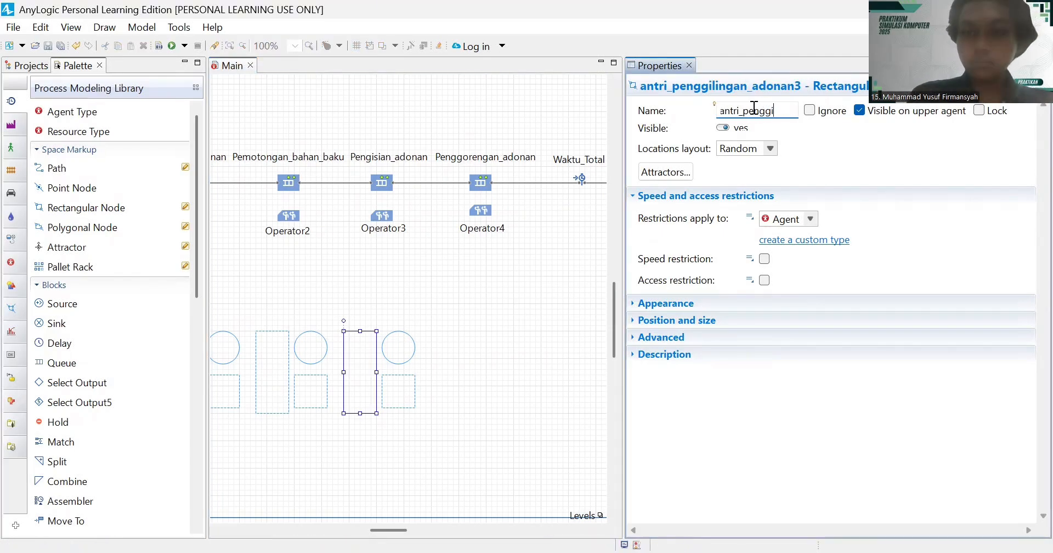
key("BackSpace")
type("orengan")
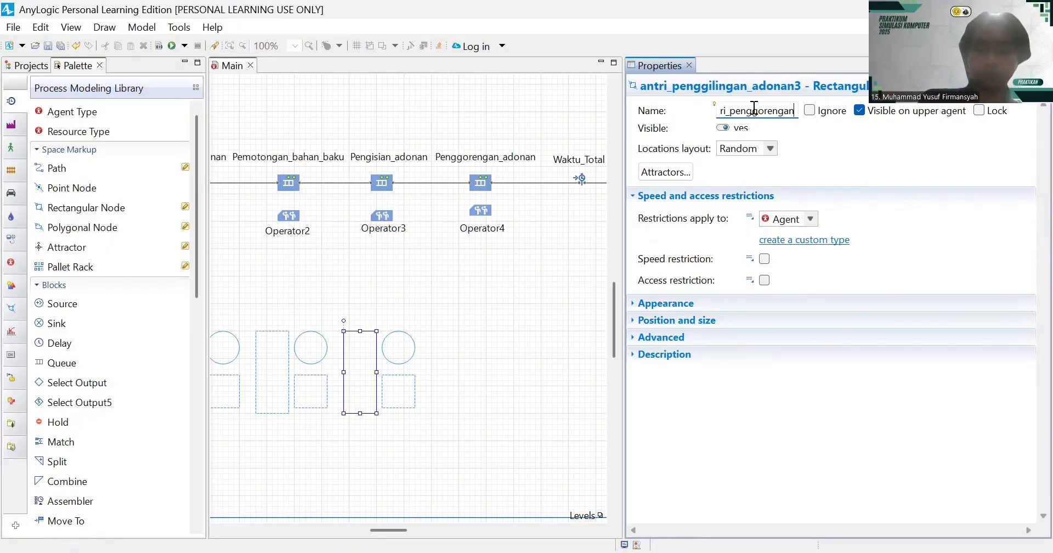
type("_adonan")
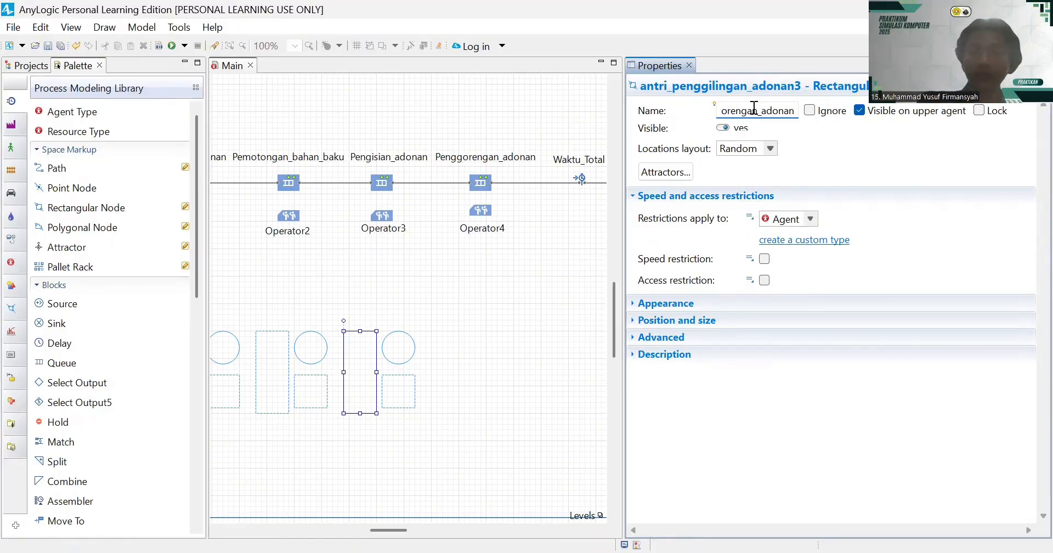
- Rename the fourth station's point node as St_Penggorengan_adonan and check the name of the square operator node below it
left_click(399, 347)
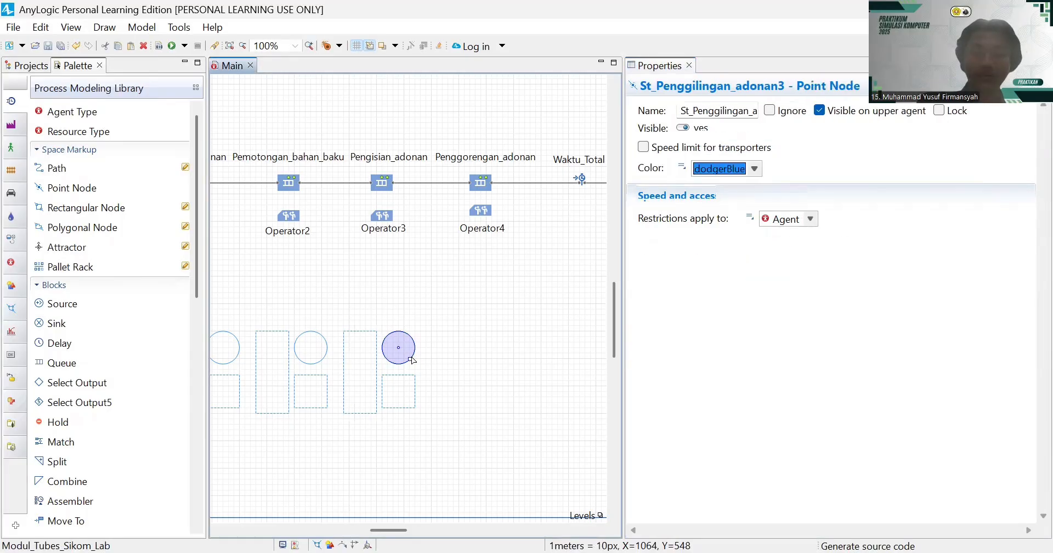
left_click(725, 111)
key("Right")
key("Right")
key("Right")
key("Right")
key("Right")
key("Right")
key("Right")
key("Right")
key("Right")
key("Right")
key("Right")
key("Right")
key("Right")
key("BackSpace")
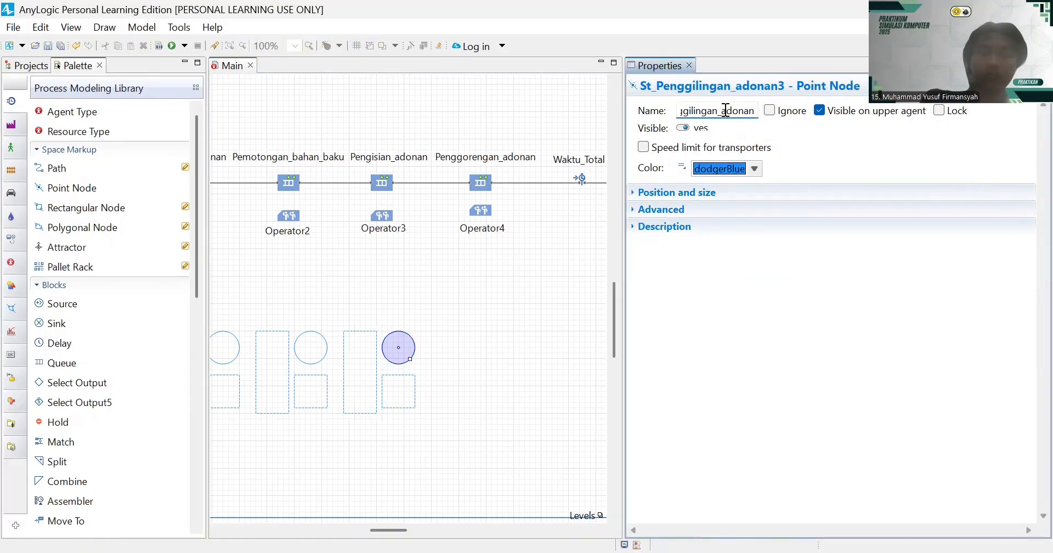
key("BackSpace")
key("BackSpace")
key("BackSpace")
key("BackSpace")
key("BackSpace")
key("BackSpace")
key("BackSpace")
key("BackSpace")
key("BackSpace")
key("BackSpace")
key("BackSpace")
key("BackSpace")
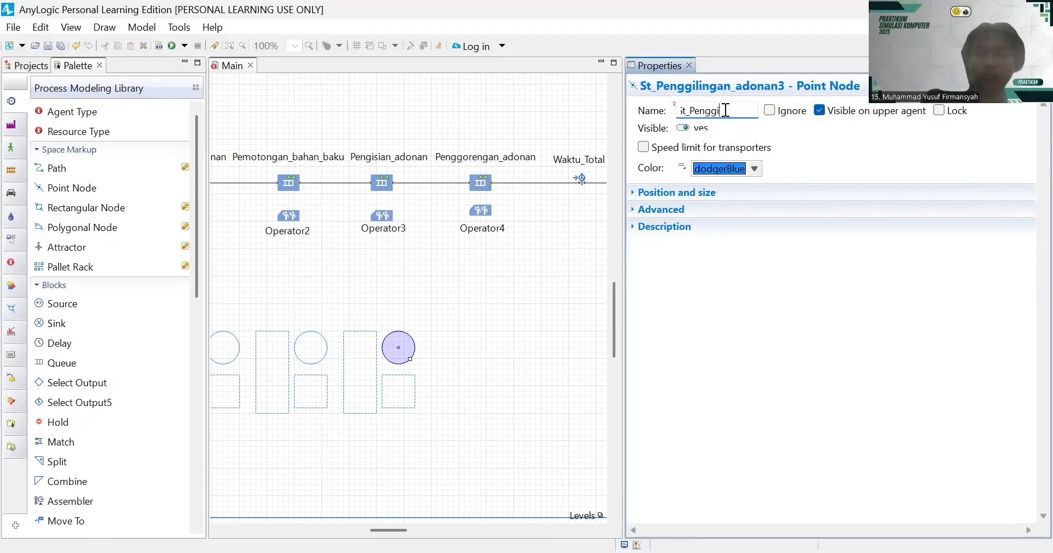
key("BackSpace")
key("BackSpace")
type("oren")
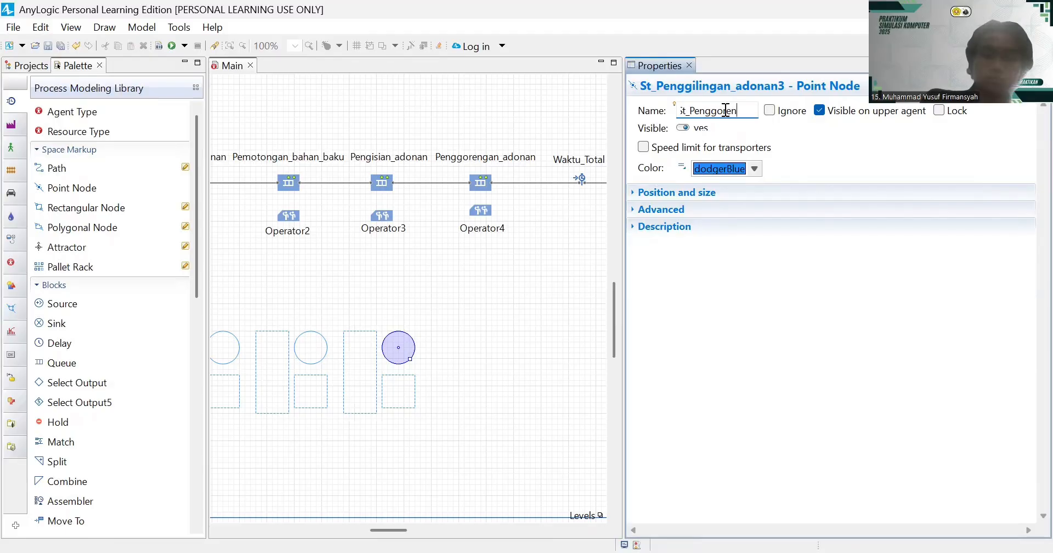
type("gan")
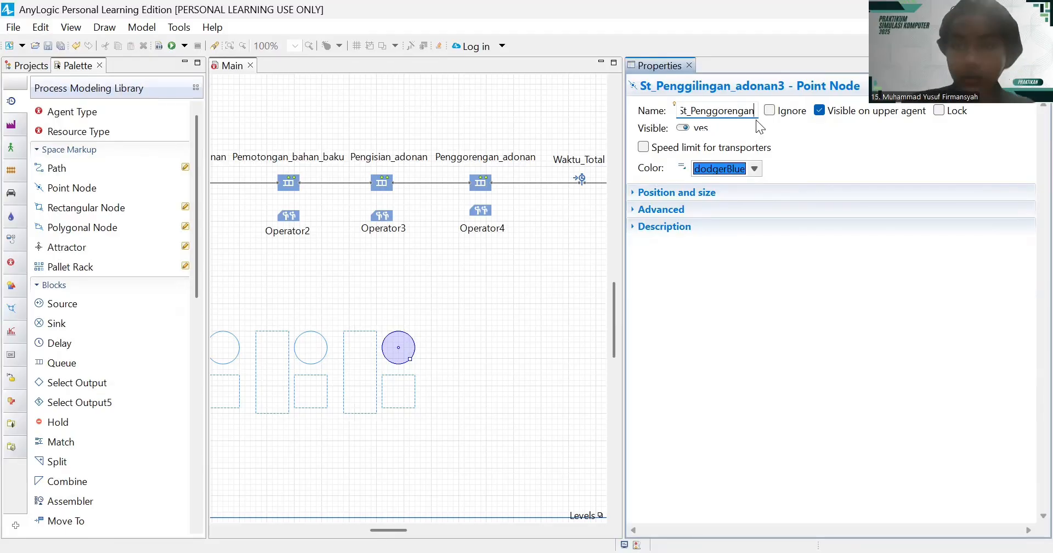
type("_adonan")
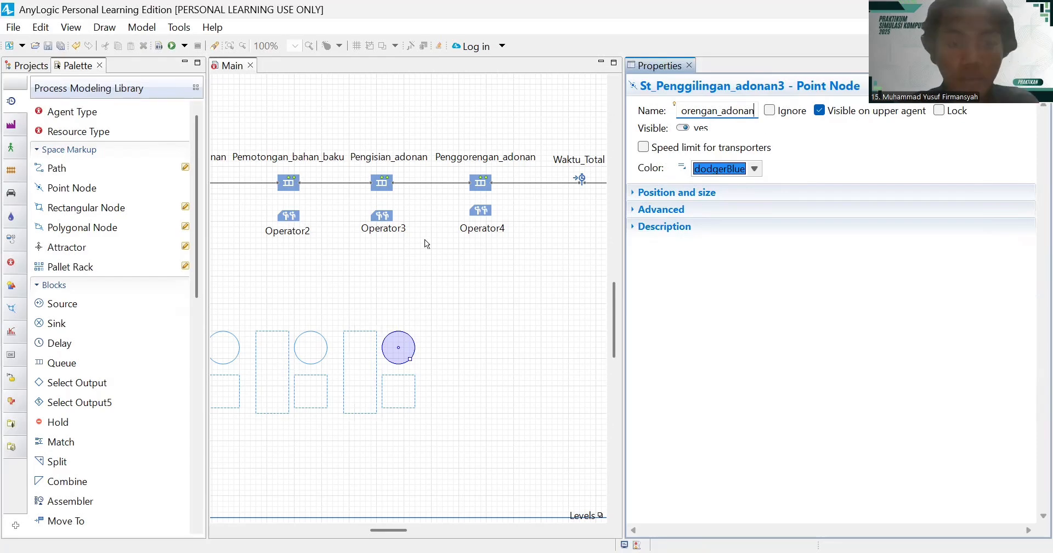
left_click(391, 376)
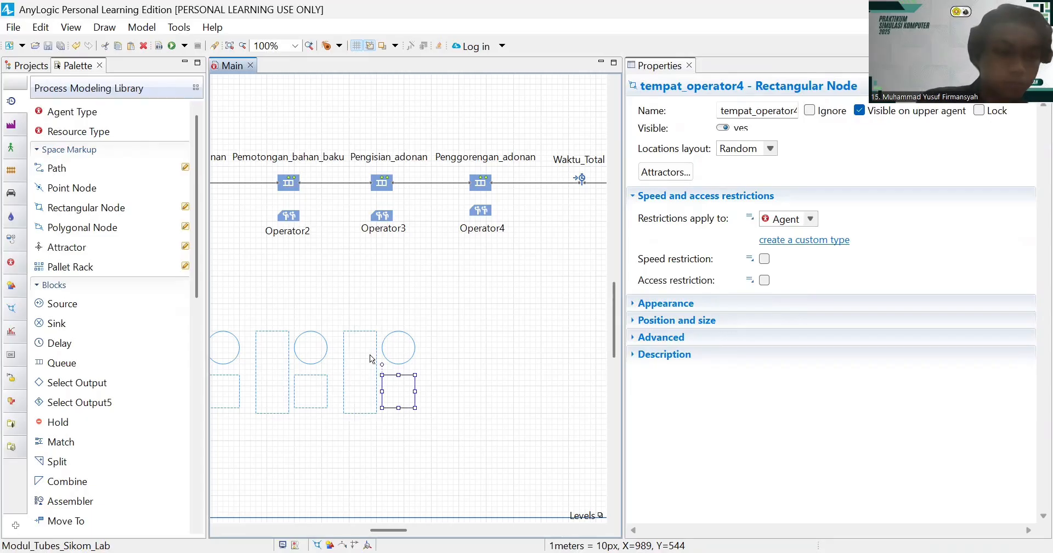
- Place a Bar Feeder 1 3D object from the CNC Machines category on the upper edge of the first station's point node
scroll(386, 324, "left", 10)
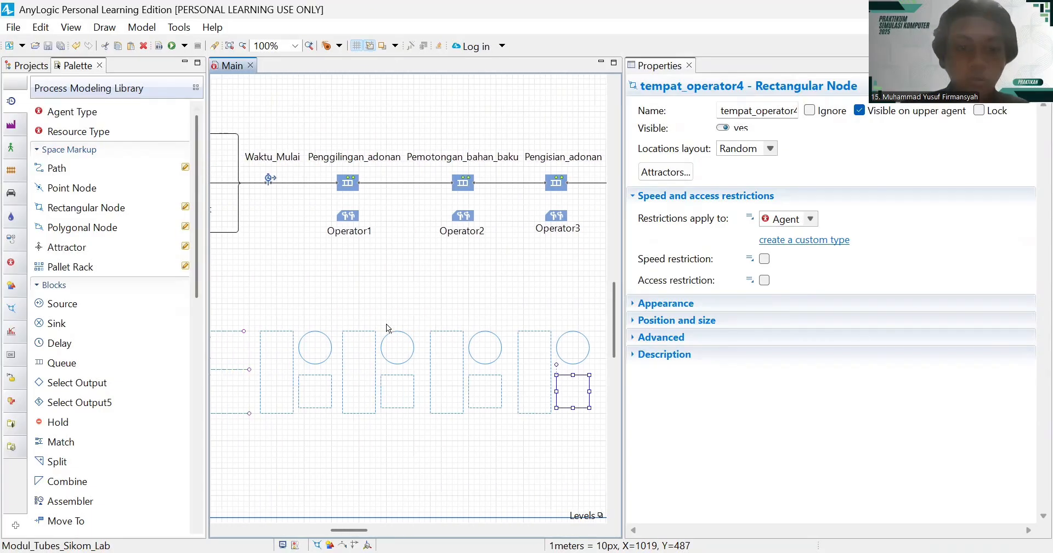
scroll(386, 324, "up", 2)
scroll(386, 323, "down", 3)
scroll(386, 324, "left", 5)
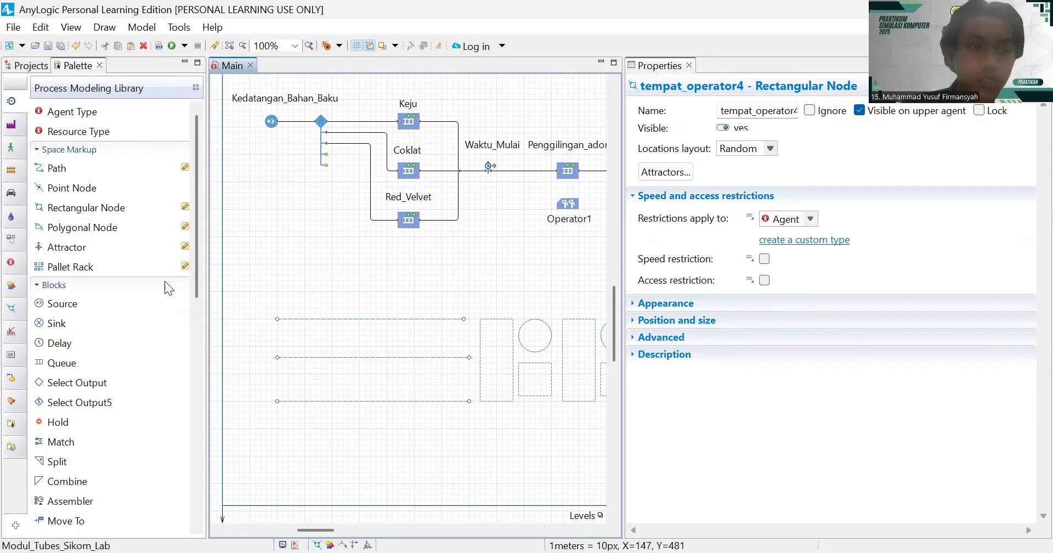
mouse_move(135, 305)
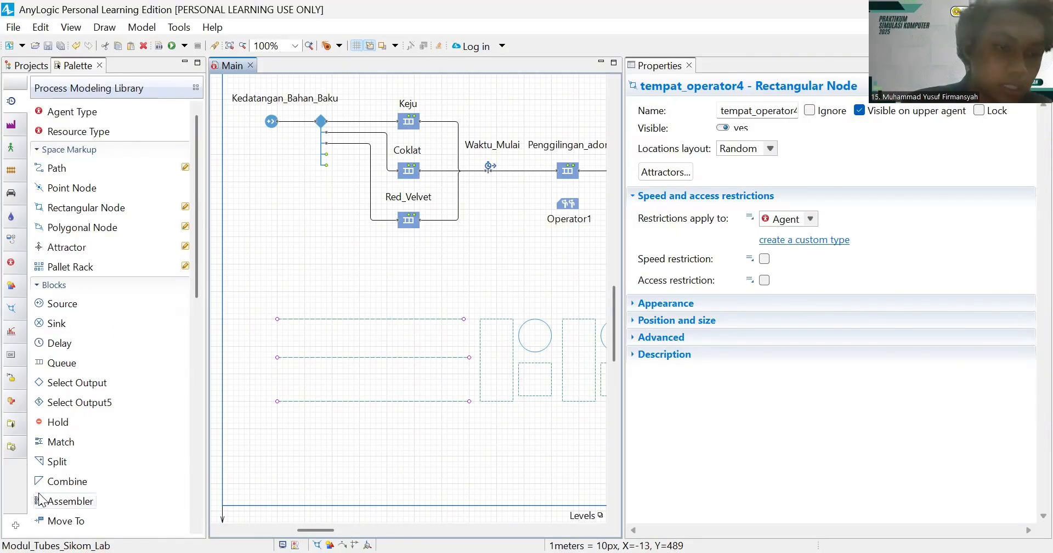
mouse_move(16, 443)
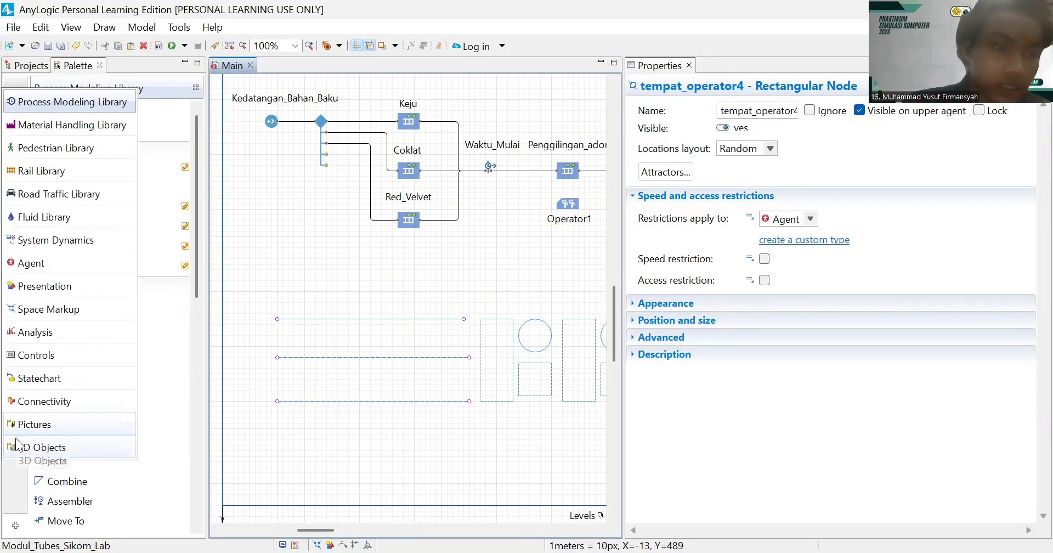
left_click(24, 447)
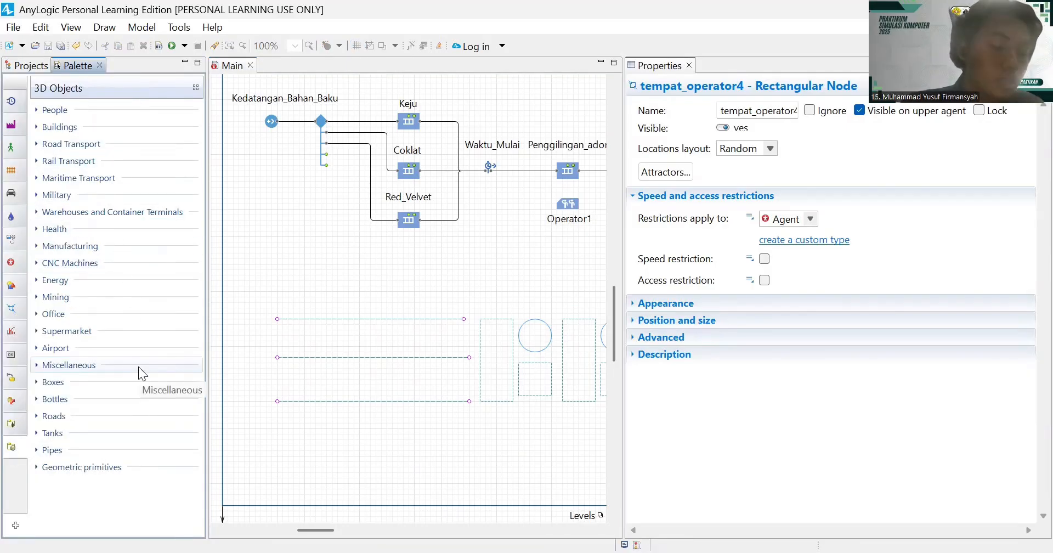
scroll(462, 387, "right", 3)
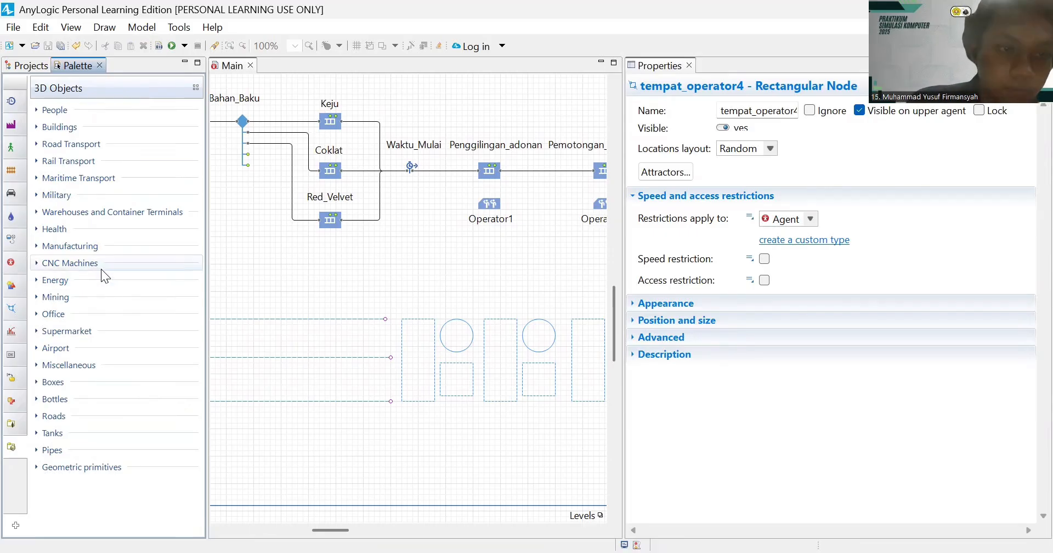
left_click(82, 268)
left_click(82, 267)
left_click(82, 267)
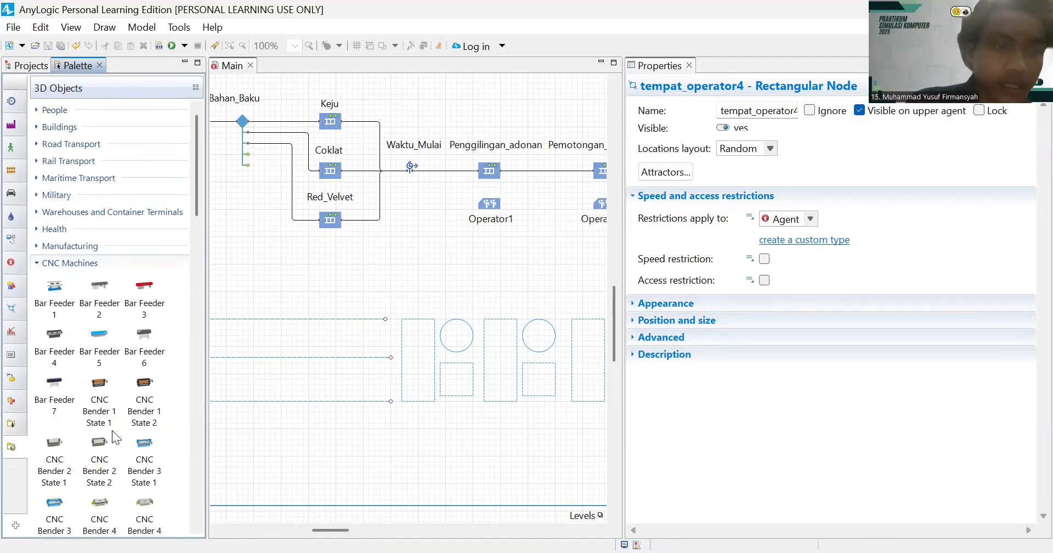
scroll(108, 141, "down", 3)
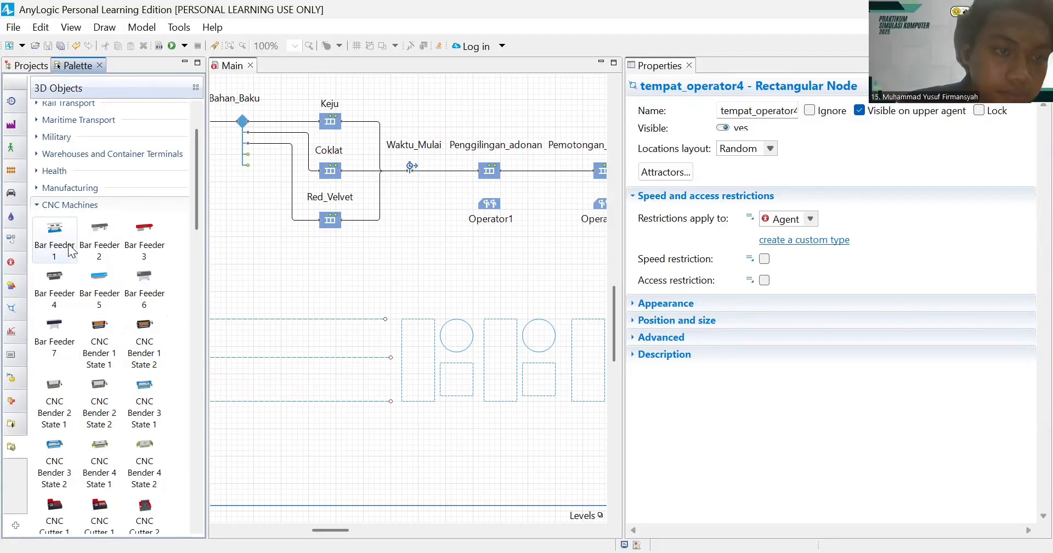
left_click_drag(58, 241, 456, 317)
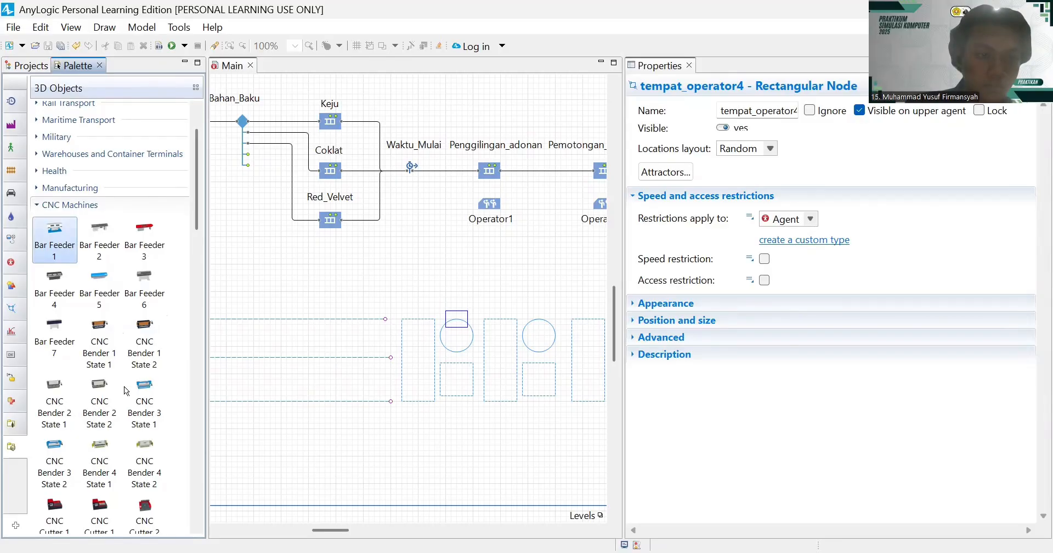
left_click(498, 483)
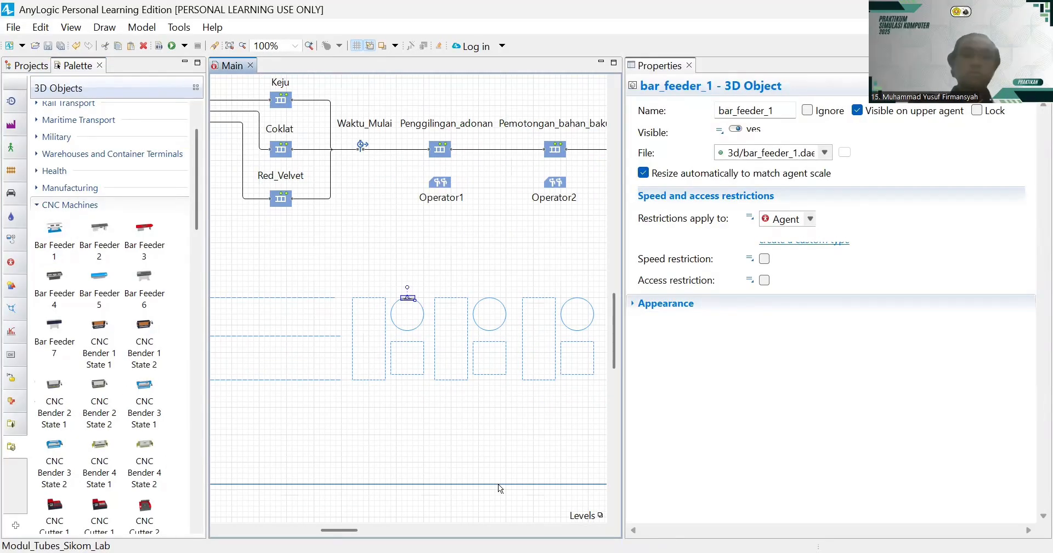
- Place a CNC Grinder 3 State 1 3D object on the upper edge of the second station's point node
scroll(428, 371, "up", 1)
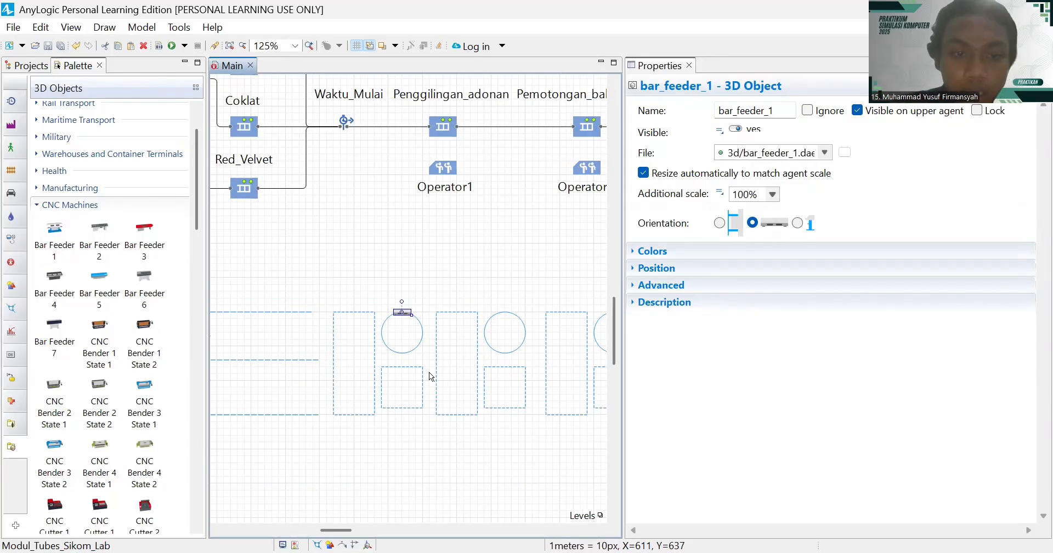
scroll(413, 492, "right", 1)
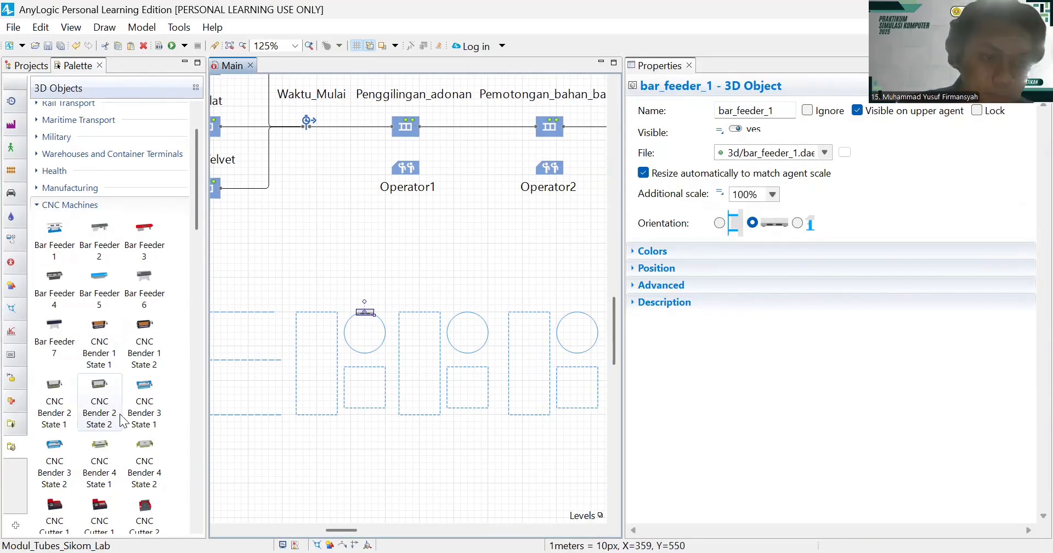
scroll(120, 413, "down", 3)
scroll(120, 413, "down", 3)
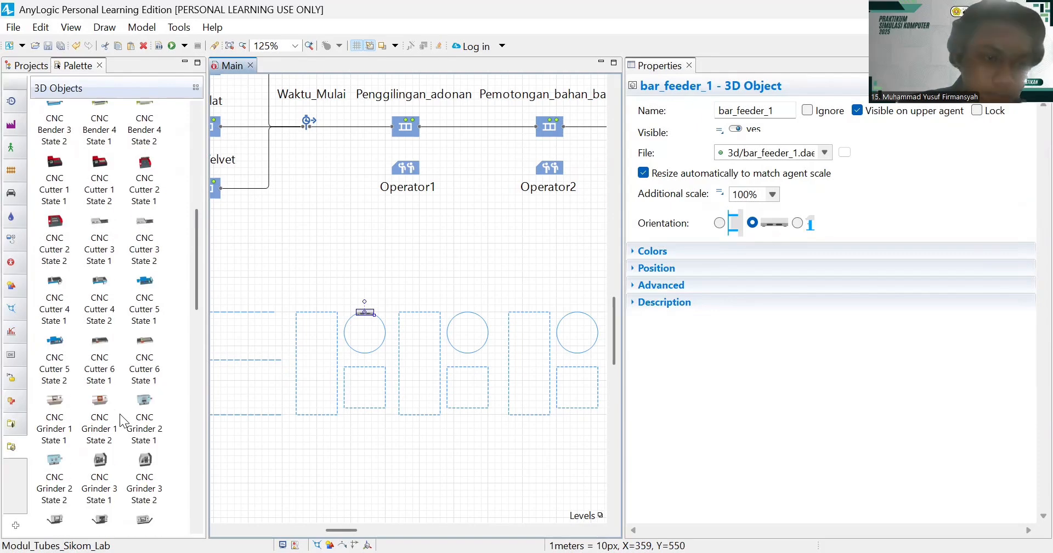
scroll(119, 413, "down", 2)
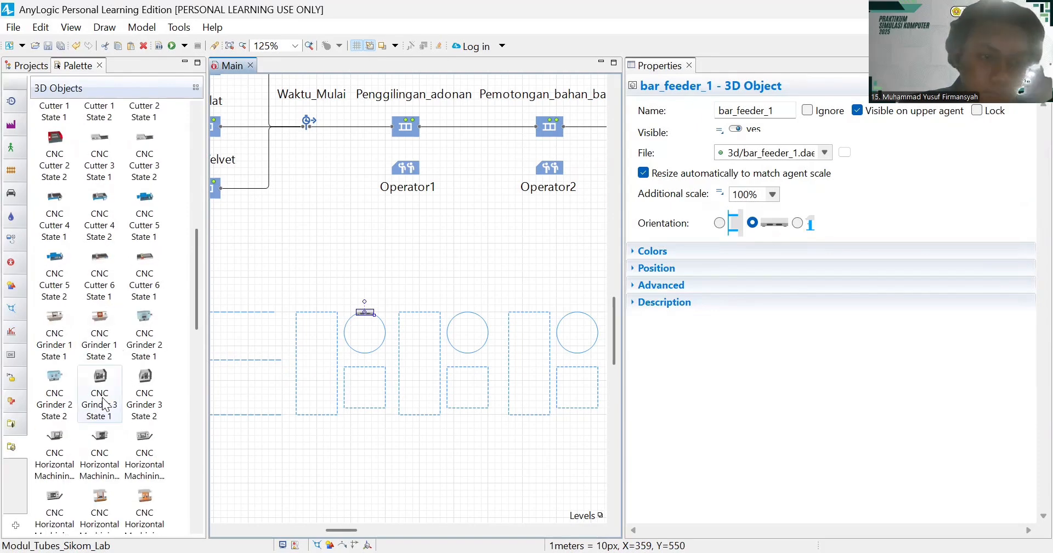
left_click_drag(104, 404, 456, 317)
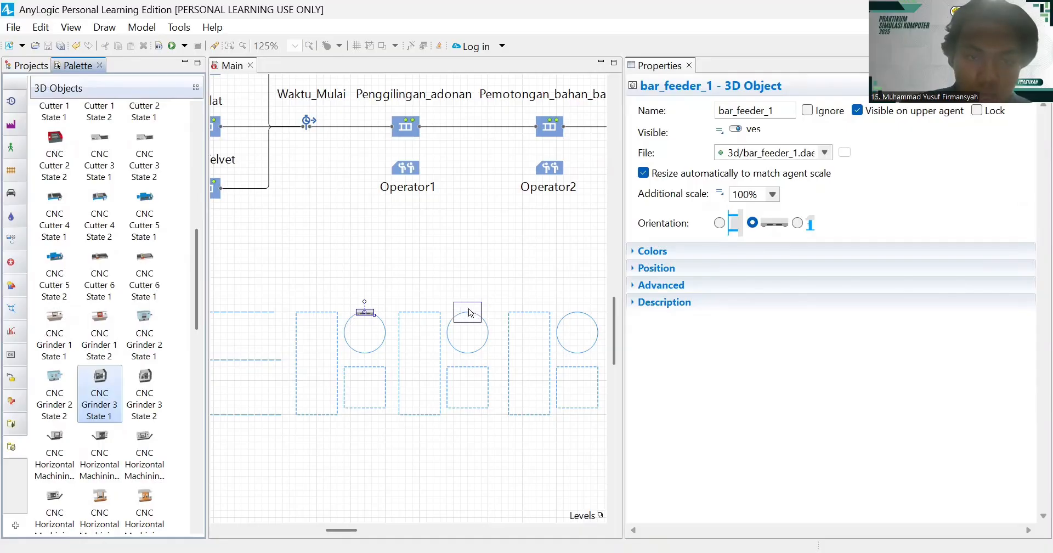
left_click_drag(468, 308, 469, 309)
- Place an Office Worker 3D object from the Supermarket category on the third station's point node and set its orientation to the upright front view
scroll(487, 445, "right", 4)
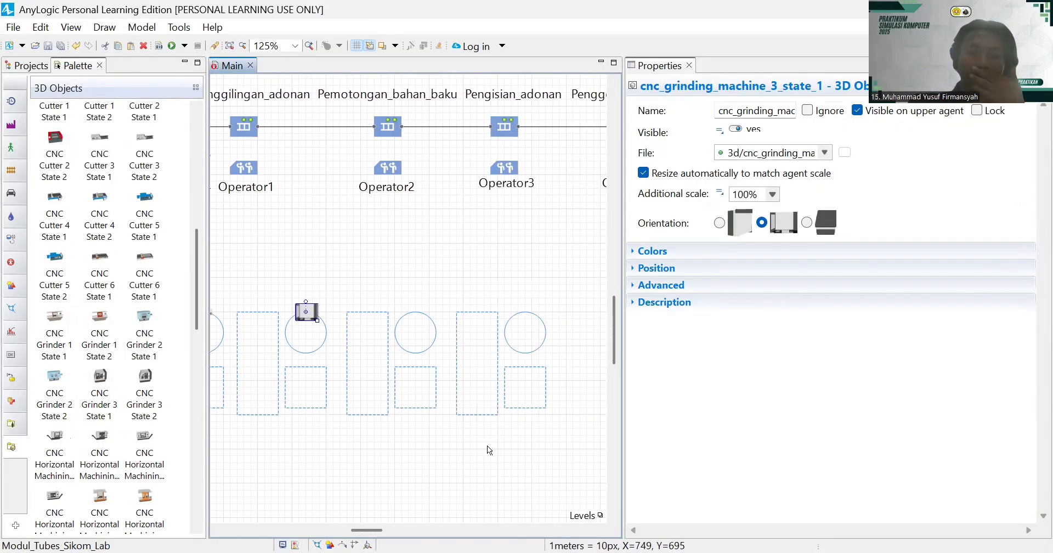
scroll(486, 445, "right", 1)
scroll(487, 446, "down", 1)
scroll(133, 422, "down", 4)
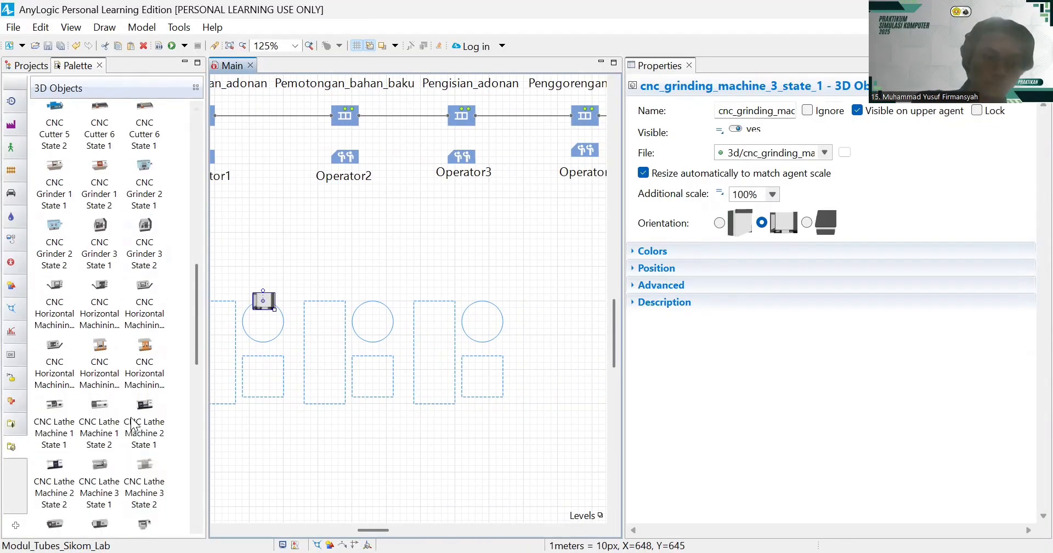
scroll(132, 422, "up", 10)
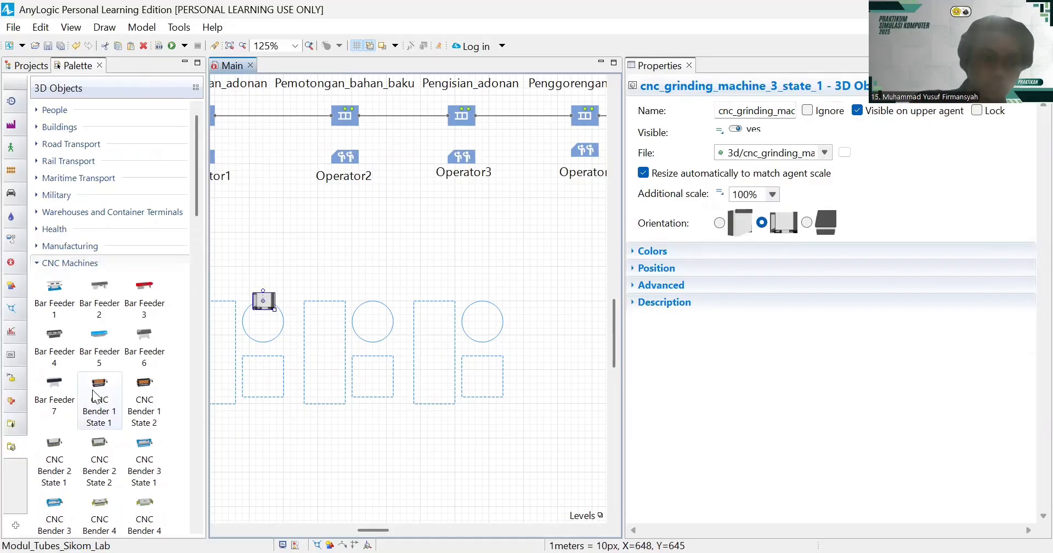
left_click(62, 263)
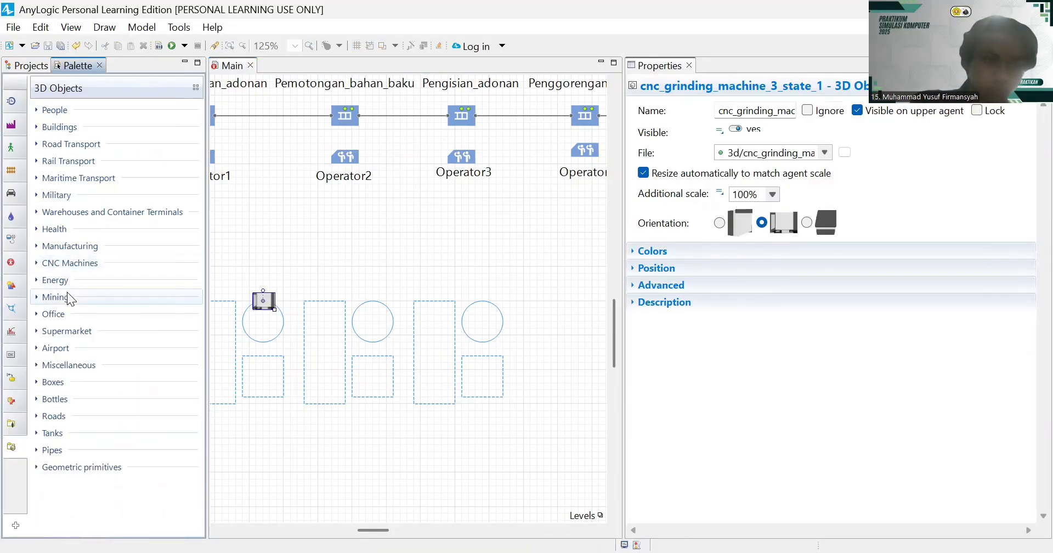
left_click(66, 330)
scroll(110, 408, "down", 2)
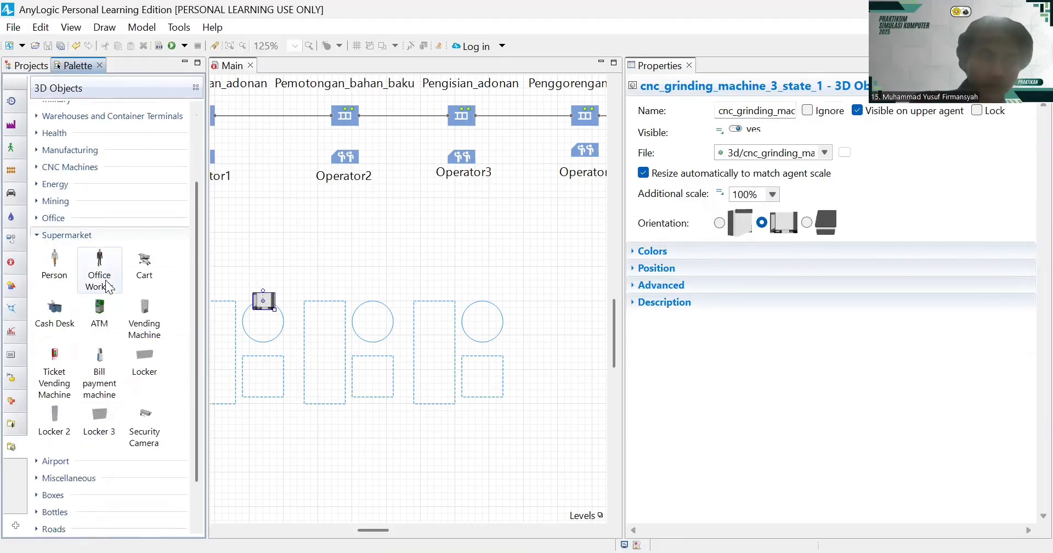
left_click_drag(107, 286, 372, 305)
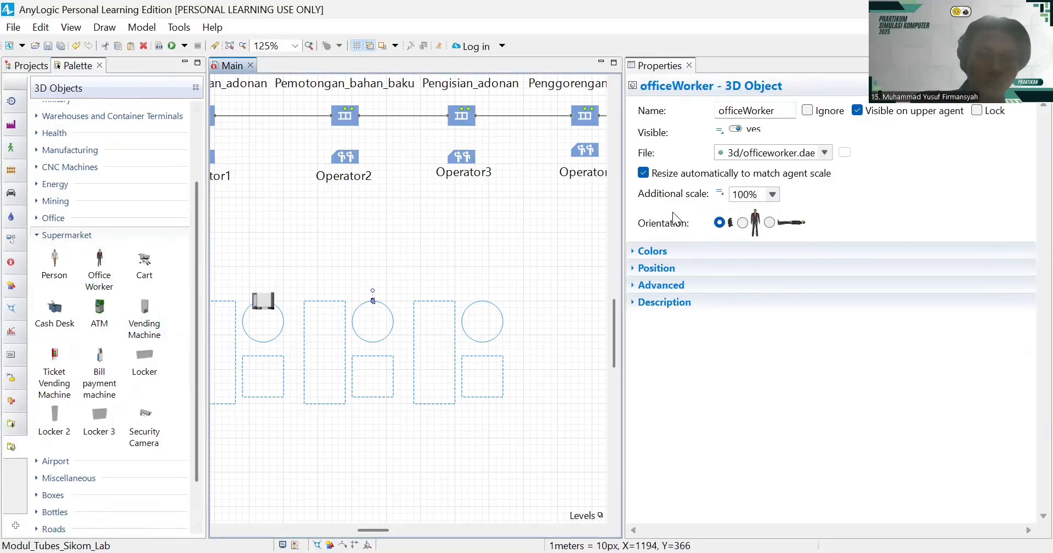
left_click(742, 222)
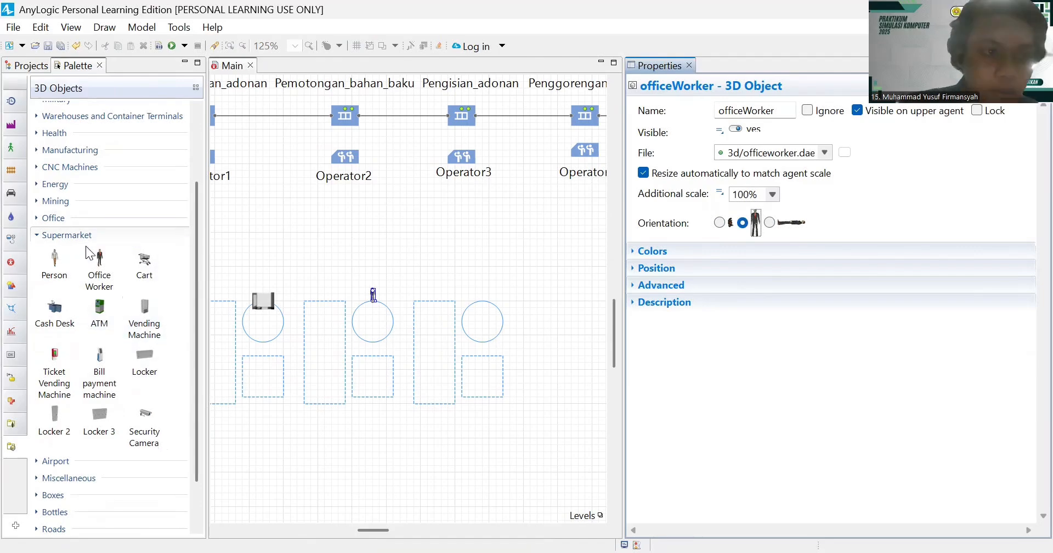
- Place a Fire Big 3D object from the Military category on the fourth station's point node and set its orientation to the upright flame
left_click(59, 241)
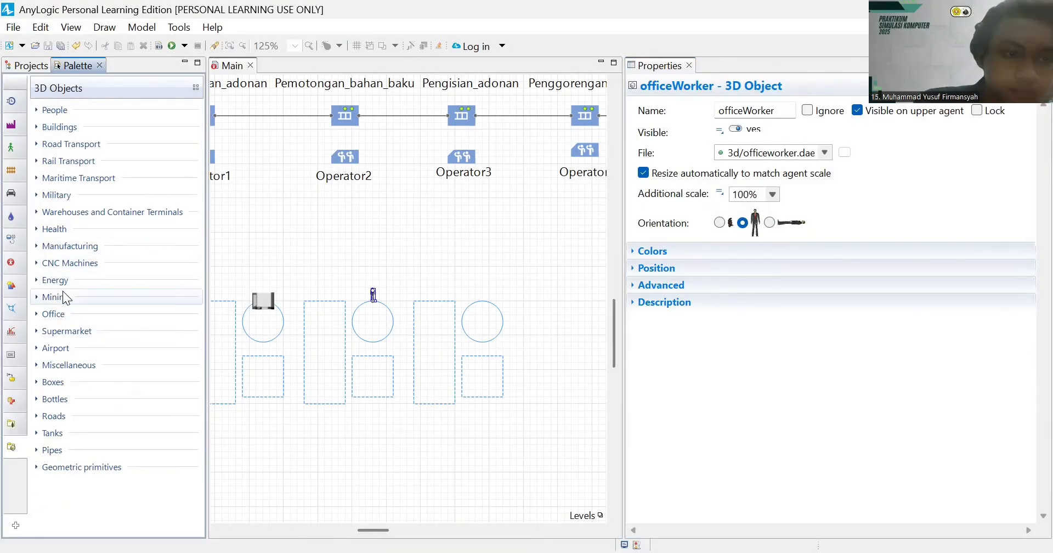
left_click(52, 201)
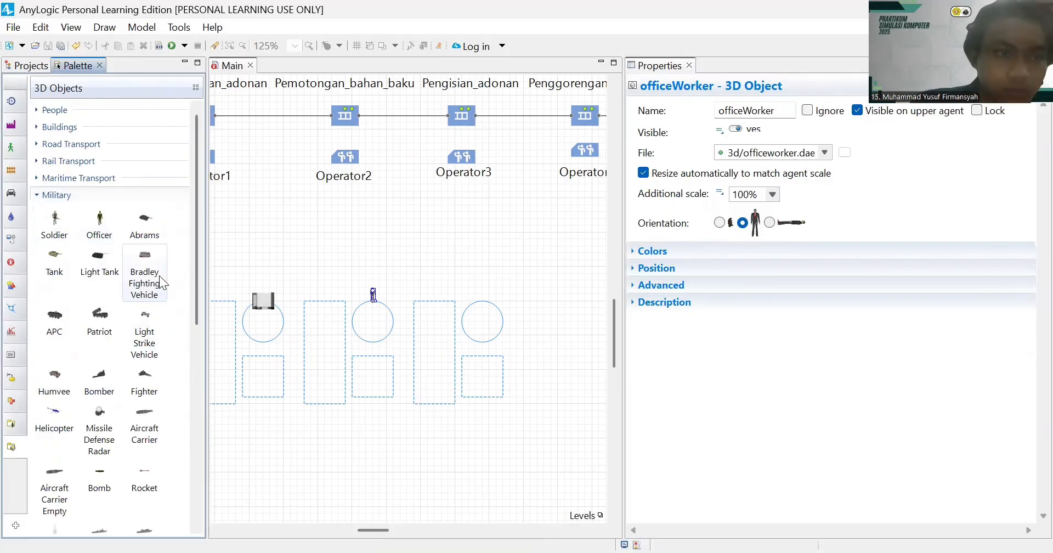
scroll(101, 379, "down", 10)
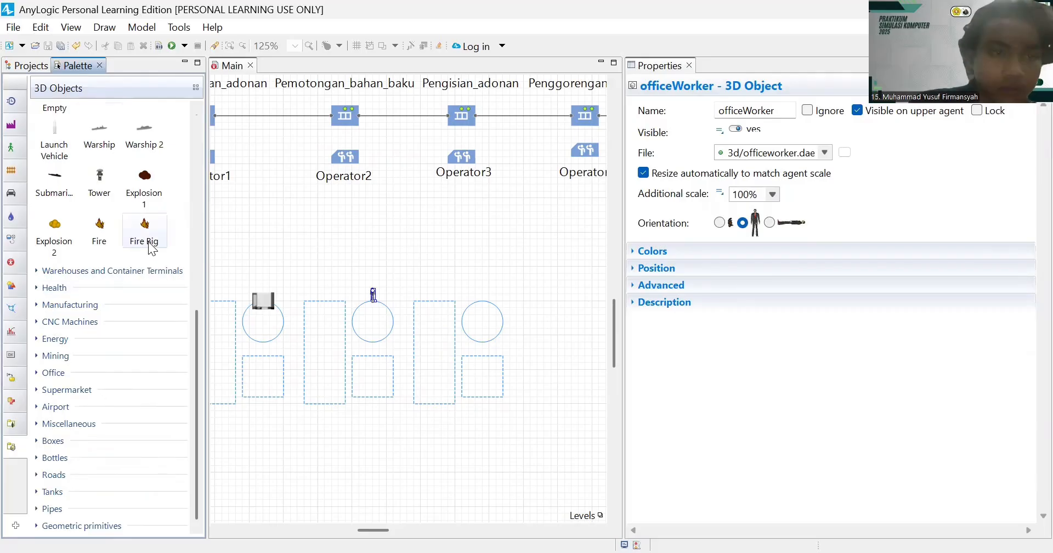
left_click_drag(147, 237, 439, 294)
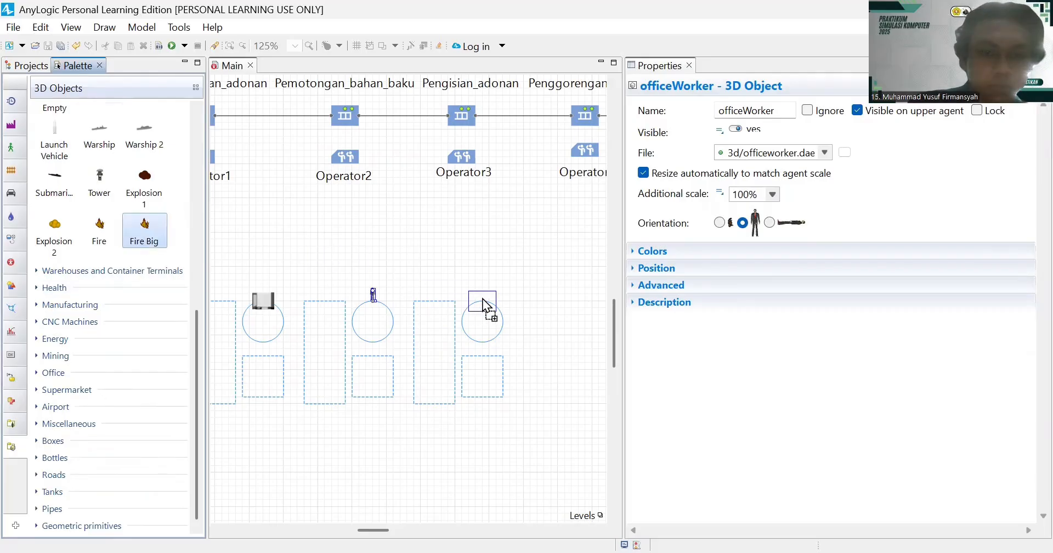
left_click_drag(483, 300, 481, 297)
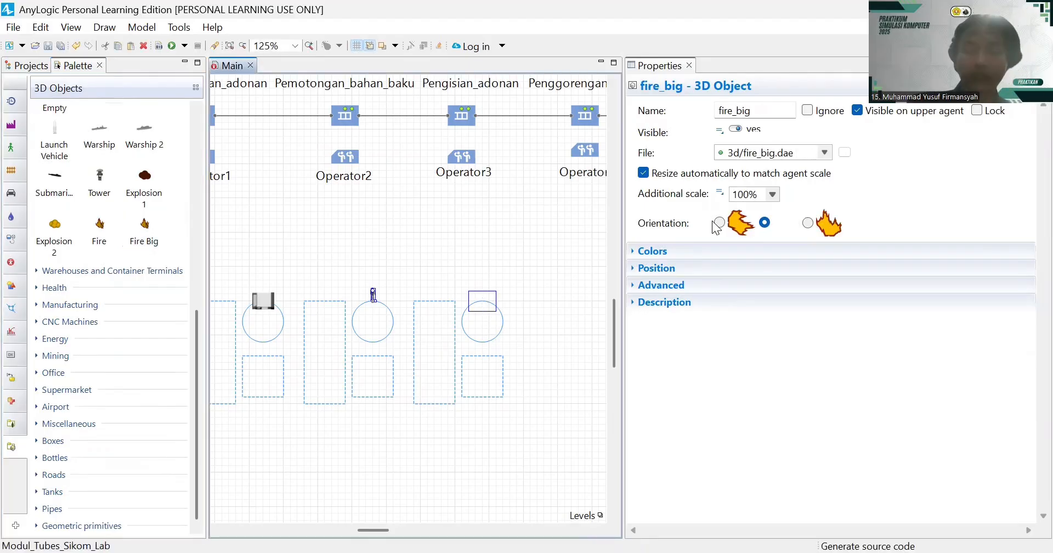
left_click(806, 224)
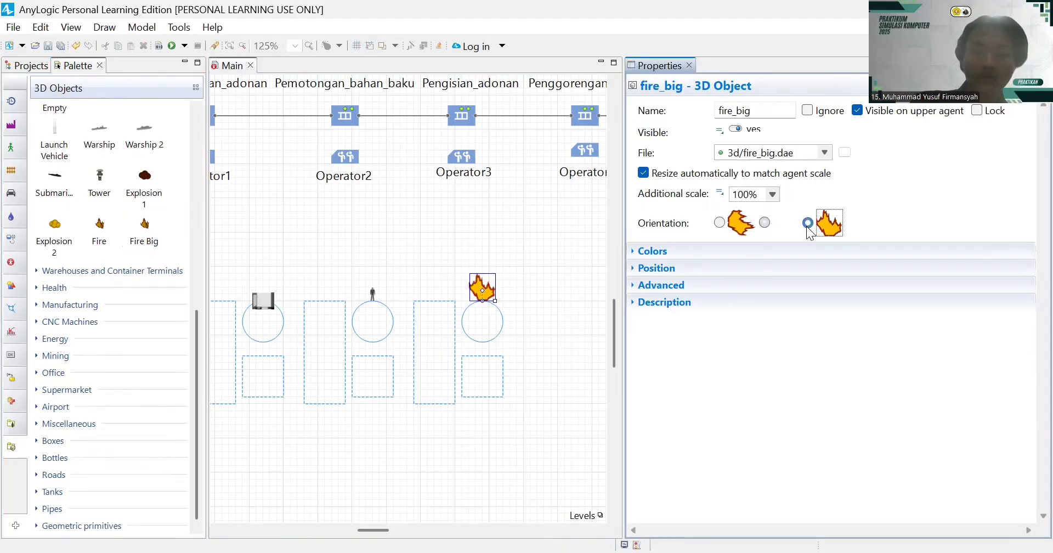
- Create attractors in the tempat_operator1 rectangular node, with the number of attractors set to 1
left_click(524, 426)
scroll(524, 426, "down", 1)
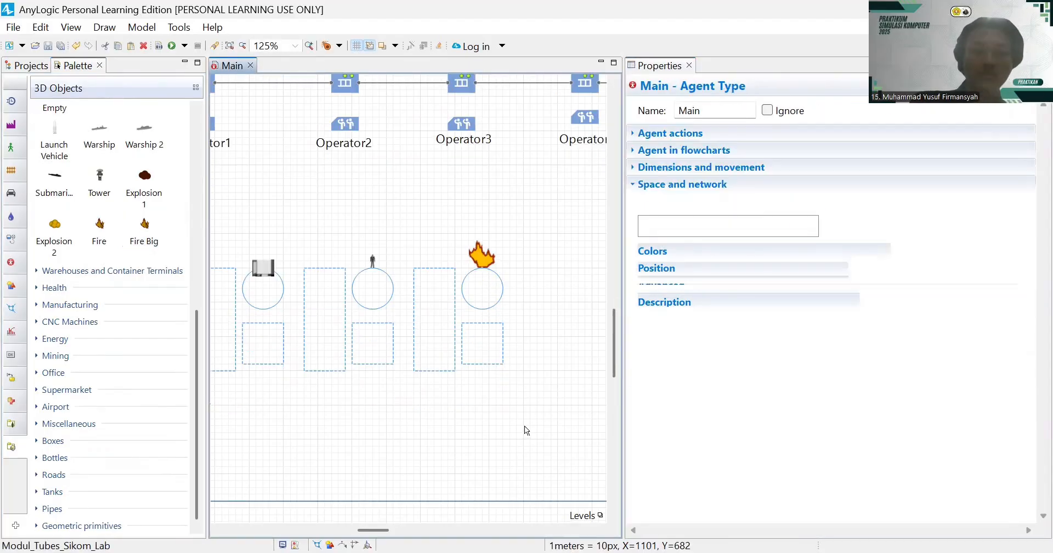
scroll(524, 425, "left", 6)
scroll(525, 426, "left", 2)
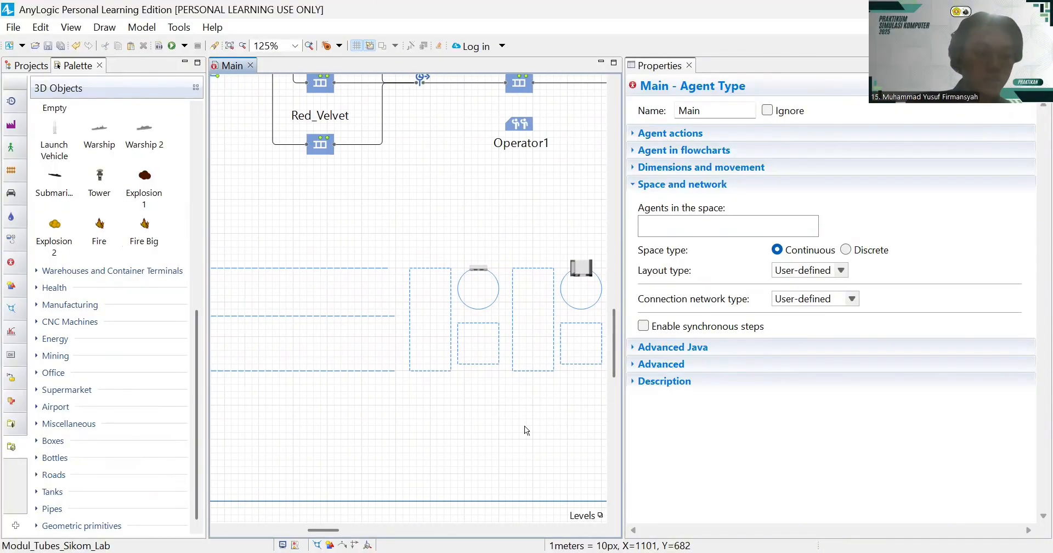
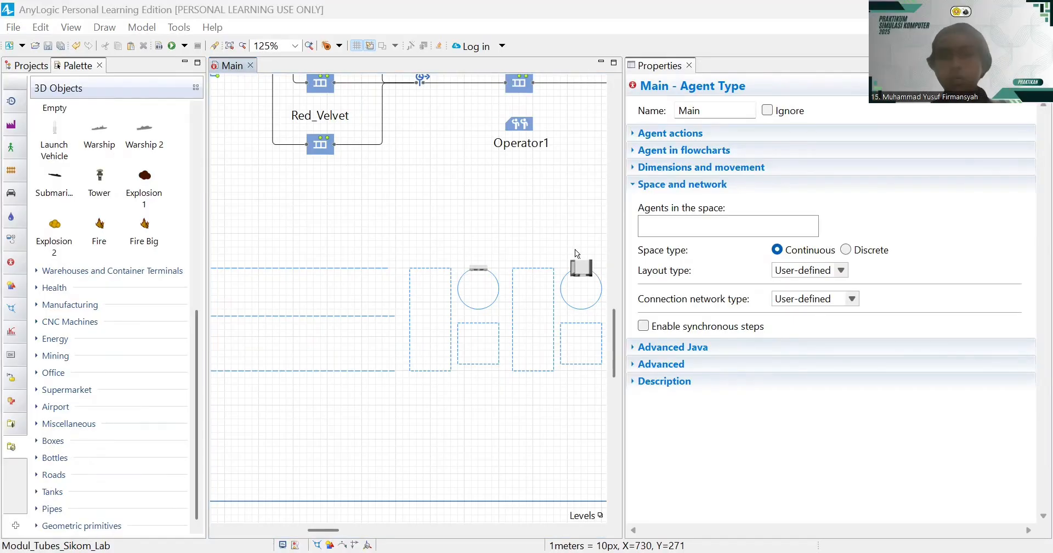
scroll(555, 393, "right", 5)
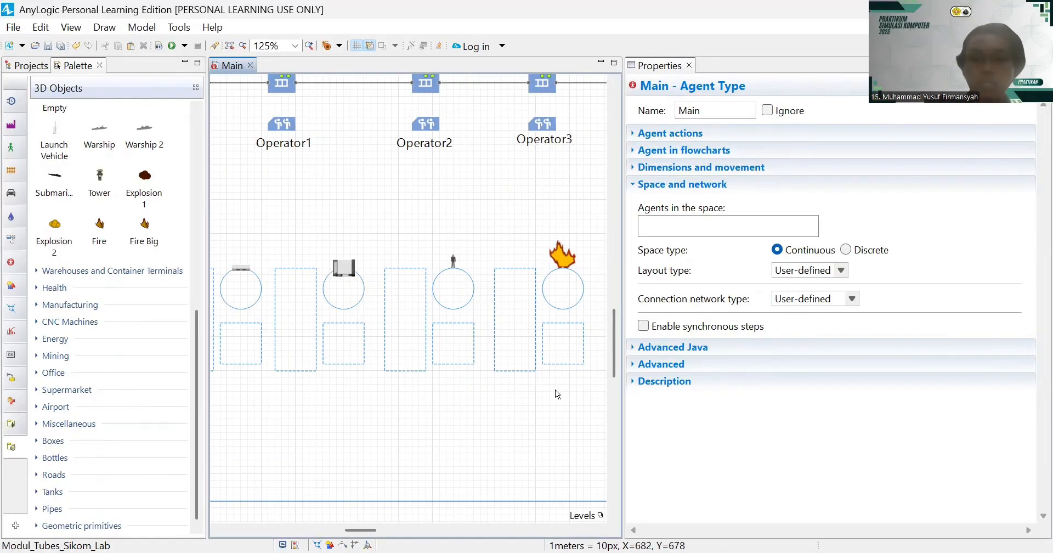
scroll(555, 390, "left", 1)
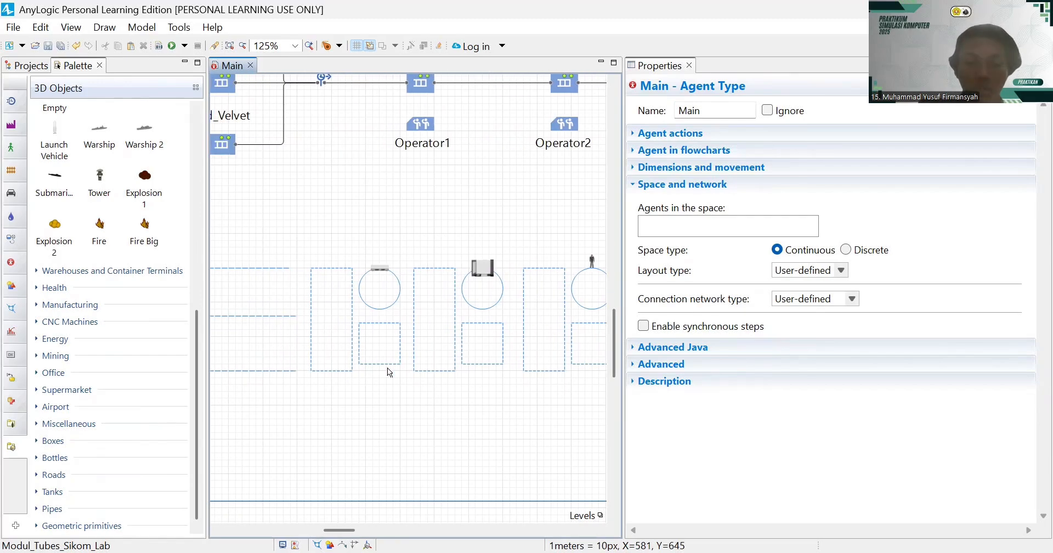
left_click(400, 352)
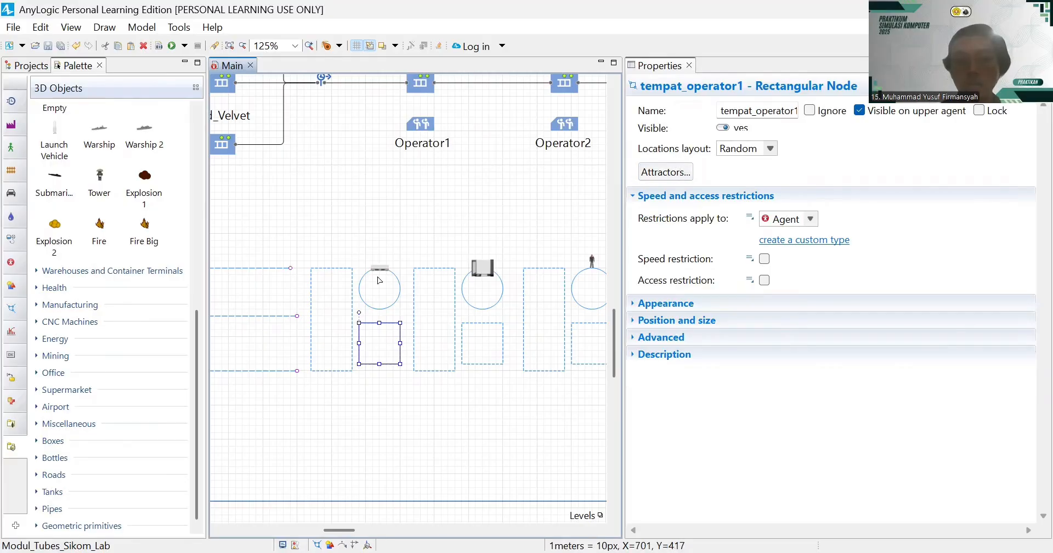
left_click(661, 174)
left_click(590, 231)
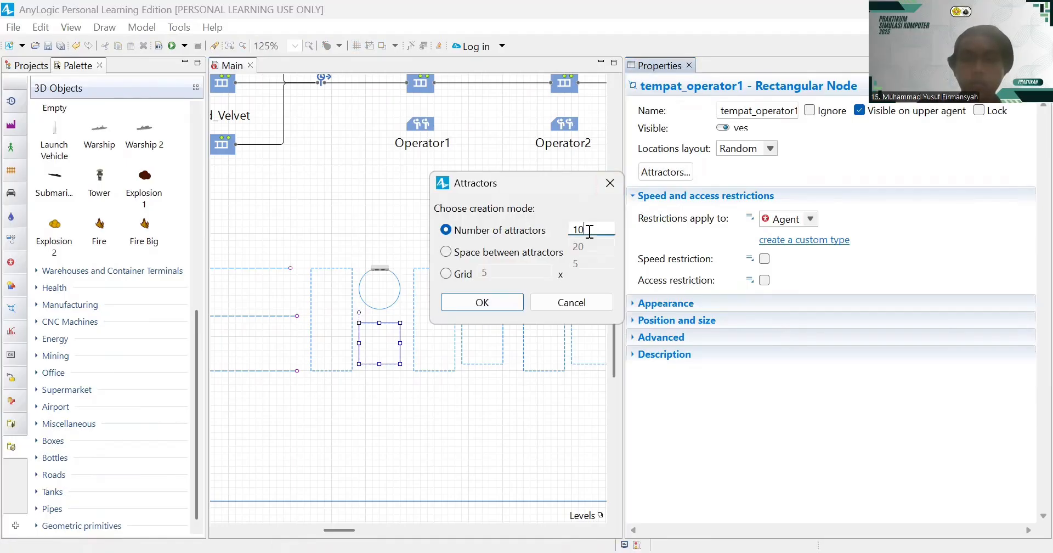
key("BackSpace")
left_click(490, 297)
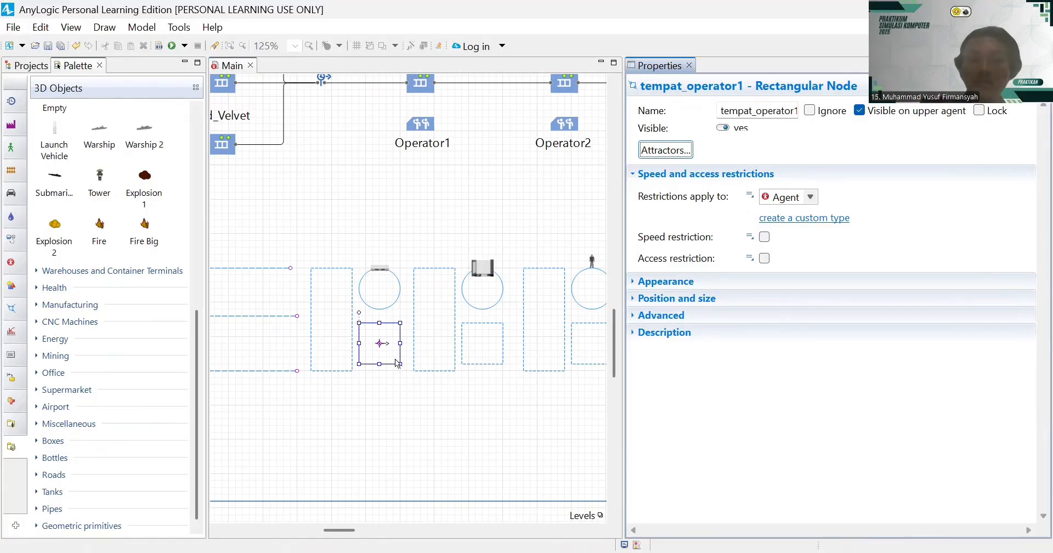
- Set the orientation of the attractor inside tempat_operator1 to 270
left_click(382, 346)
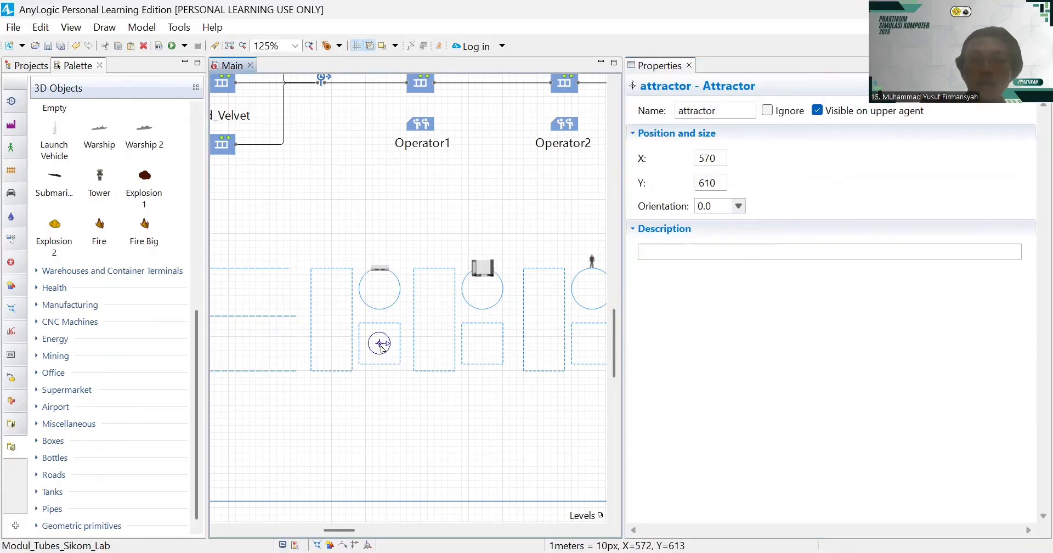
left_click(727, 205)
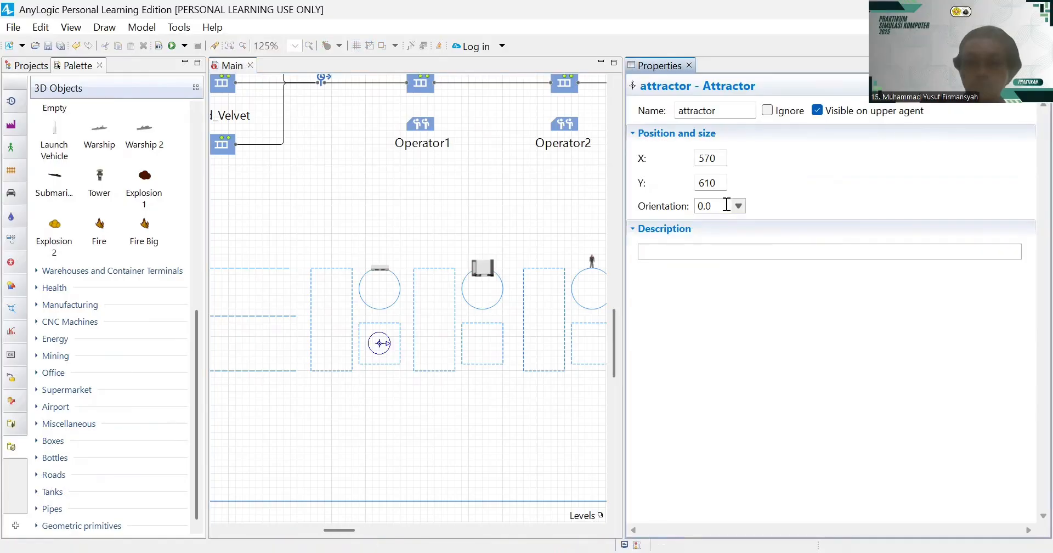
key("BackSpace")
key("BackSpace")
key("BackSpace")
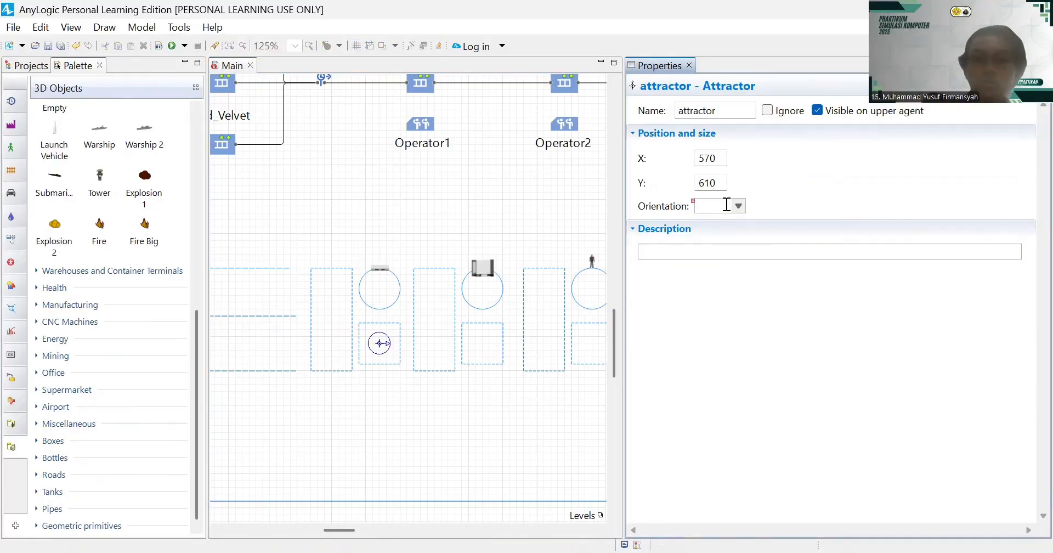
type("270")
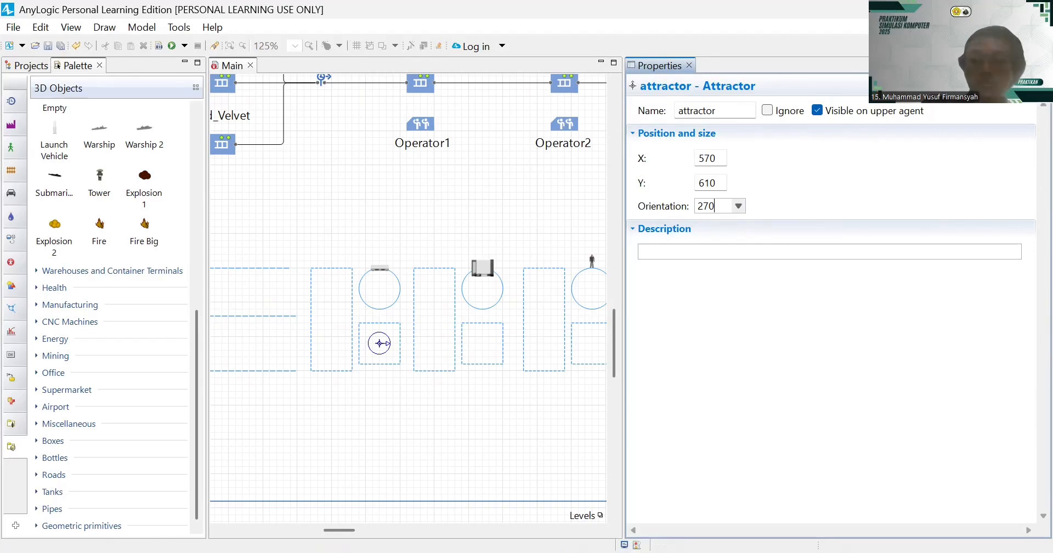
key("Return")
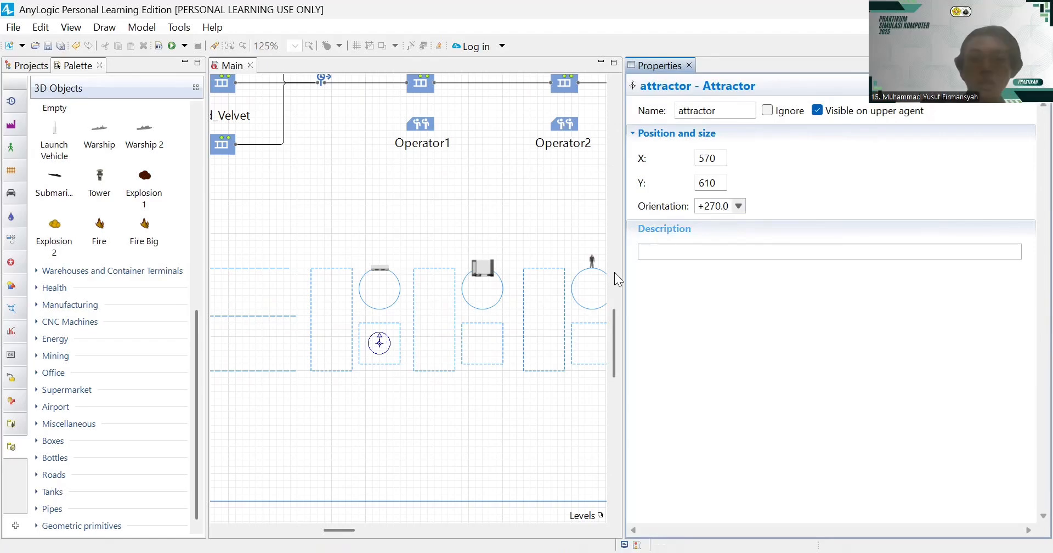
- Create attractors in the tempat_operator2 rectangular node, with the number of attractors set to 1
left_click(495, 348)
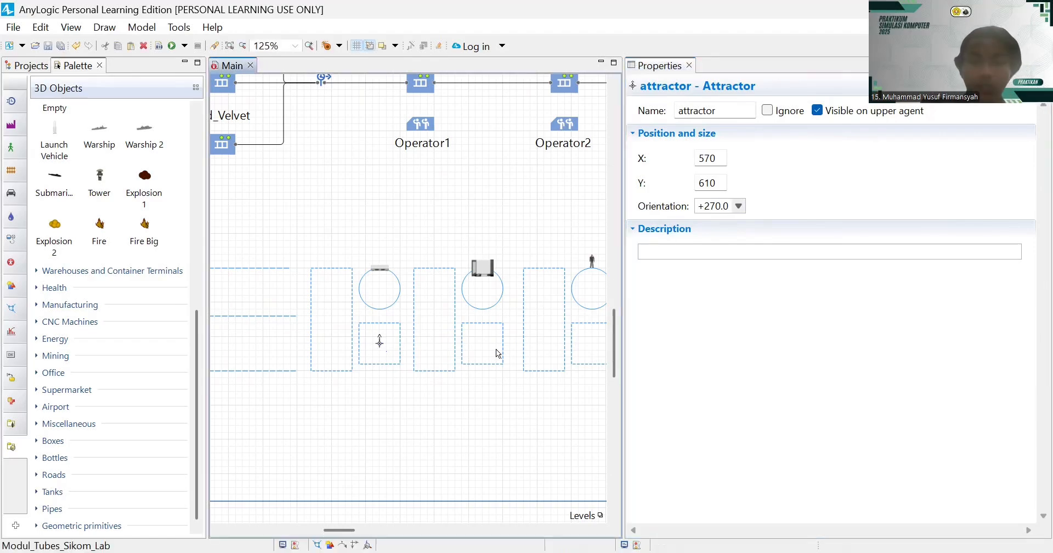
left_click(488, 348)
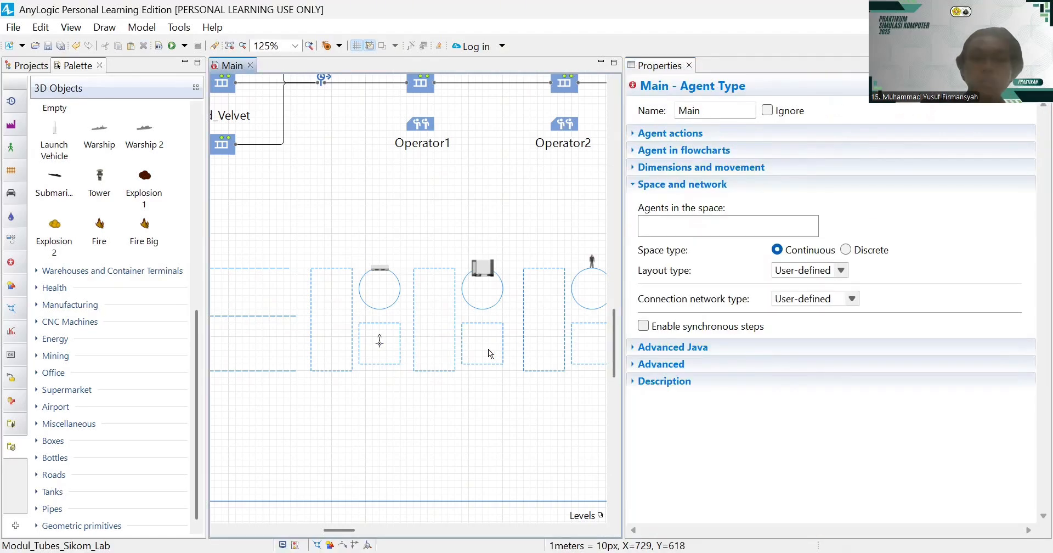
scroll(477, 351, "right", 2)
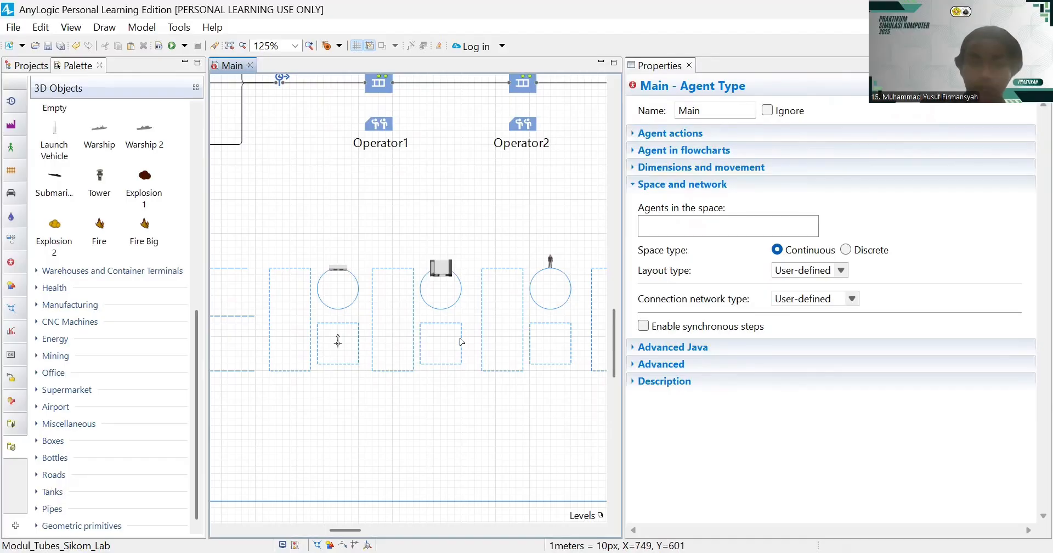
left_click(459, 346)
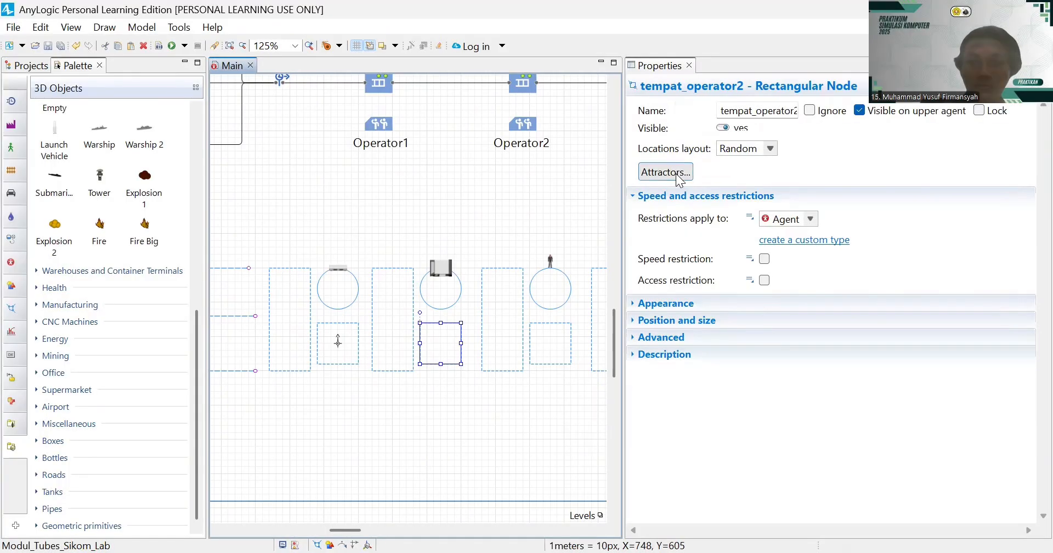
left_click(666, 172)
left_click(588, 231)
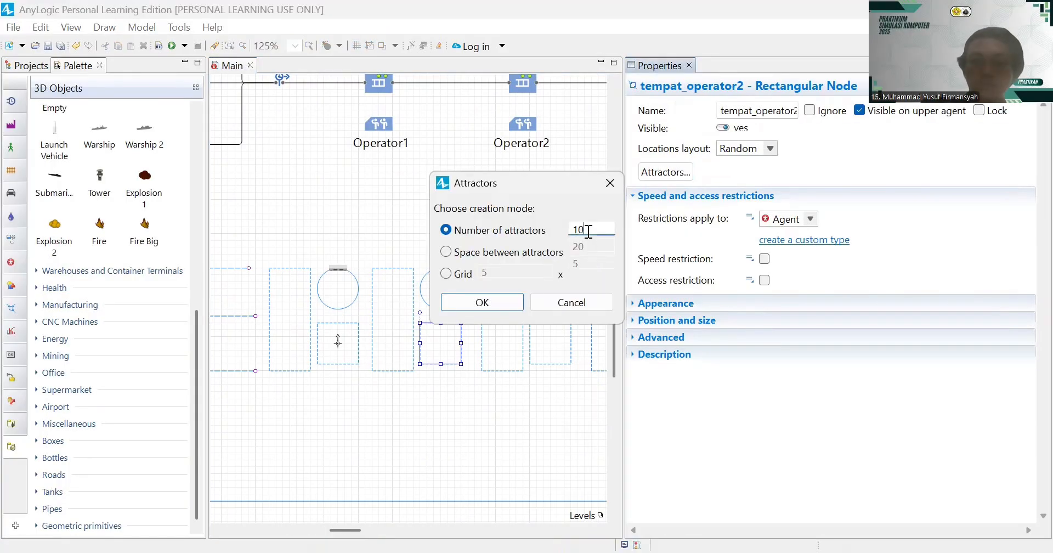
key("BackSpace")
key("Return")
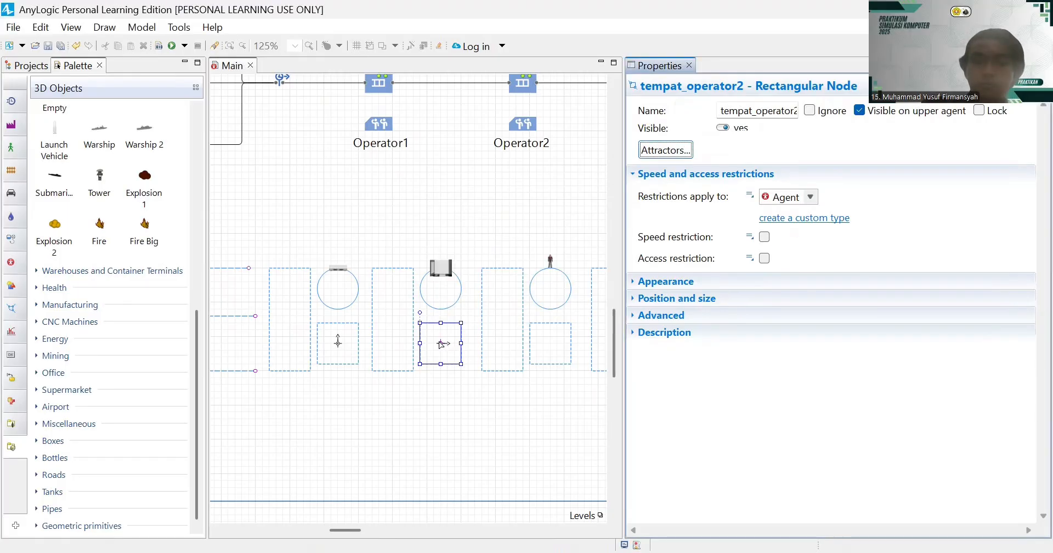
- Set the orientation of the attractor inside tempat_operator2 to 270
left_click(444, 344)
left_click(715, 205)
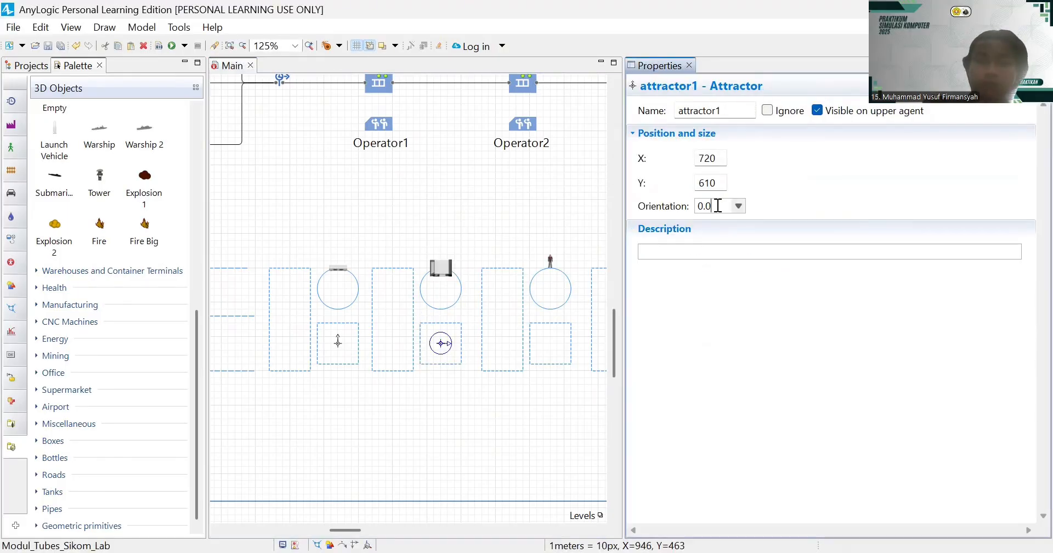
key("BackSpace")
key("BackSpace")
key("BackSpace")
type("2")
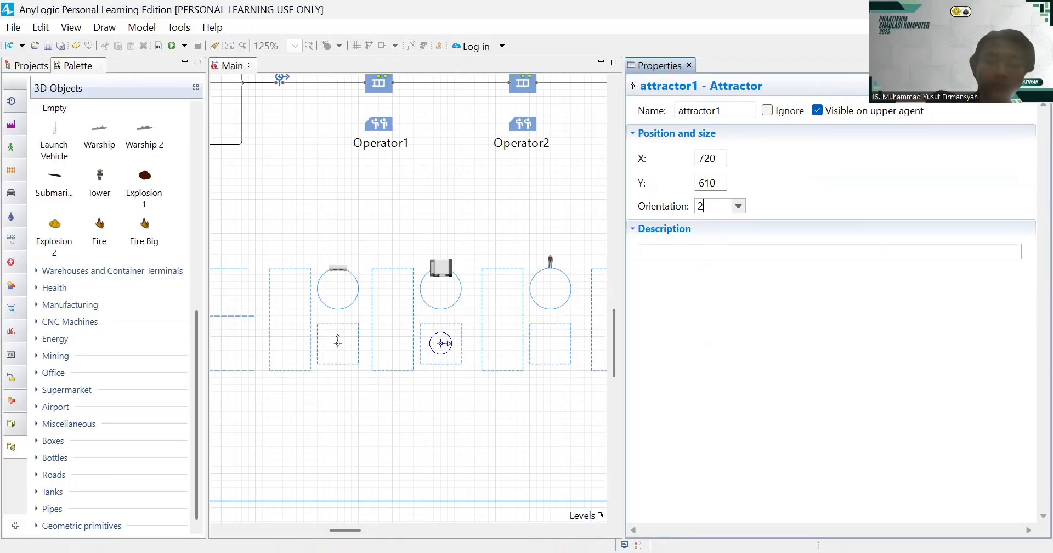
type("70")
key("Return")
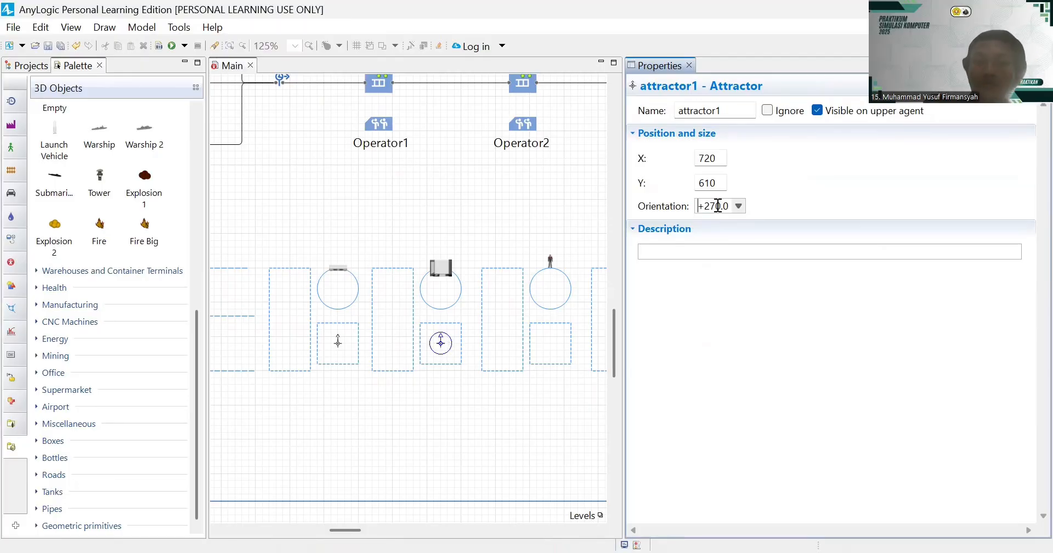
- Create attractors in the tempat_operator3 rectangular node, with the number of attractors set to 1
scroll(524, 406, "right", 3)
scroll(523, 408, "right", 2)
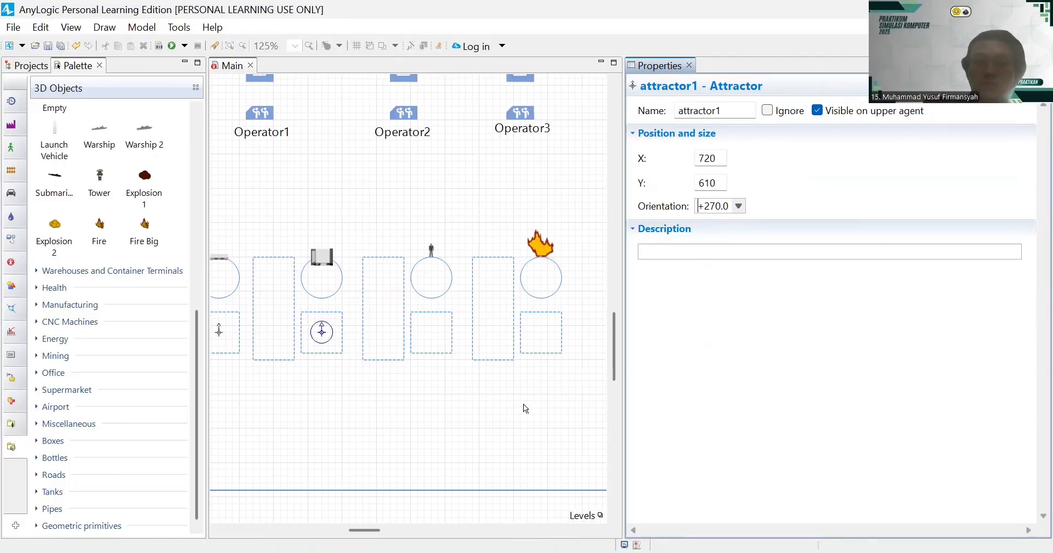
left_click(449, 346)
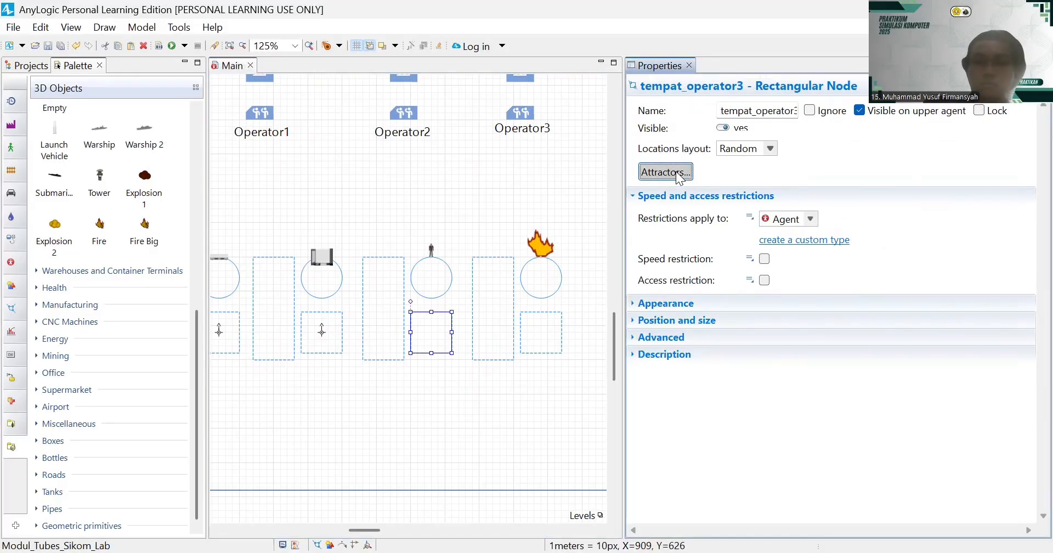
left_click(676, 172)
key("BackSpace")
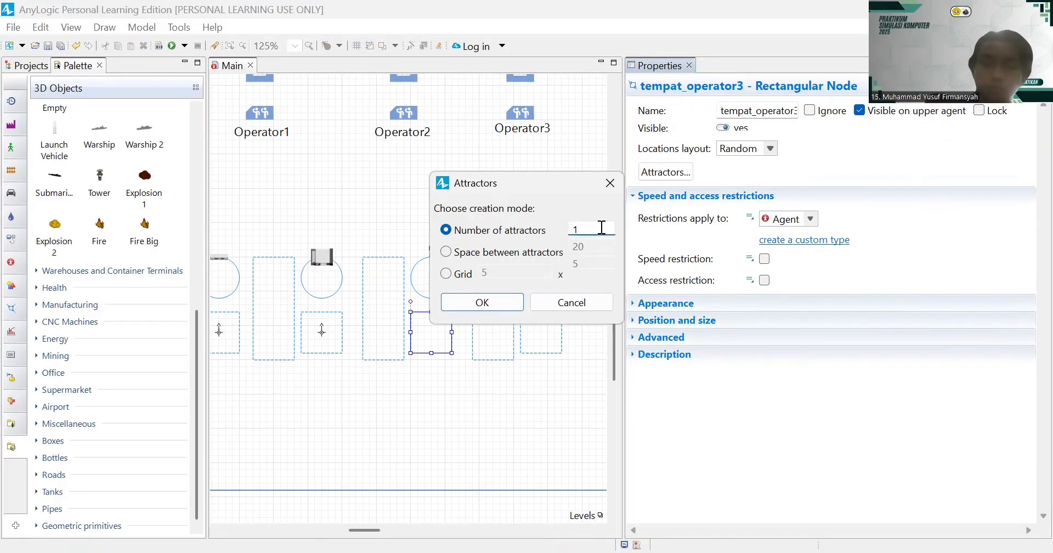
key("Return")
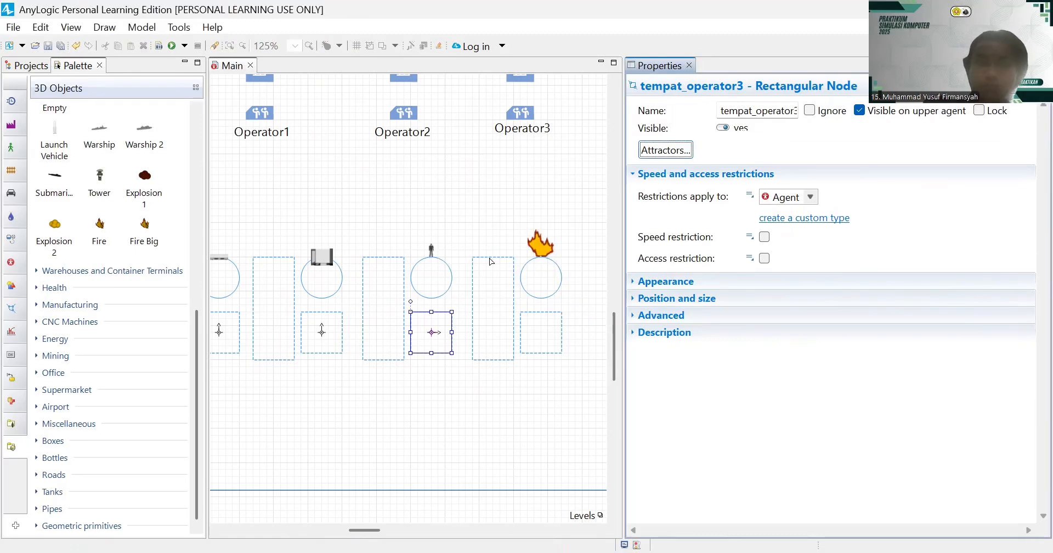
- Set the orientation of the attractor inside tempat_operator3 to 270
left_click(432, 332)
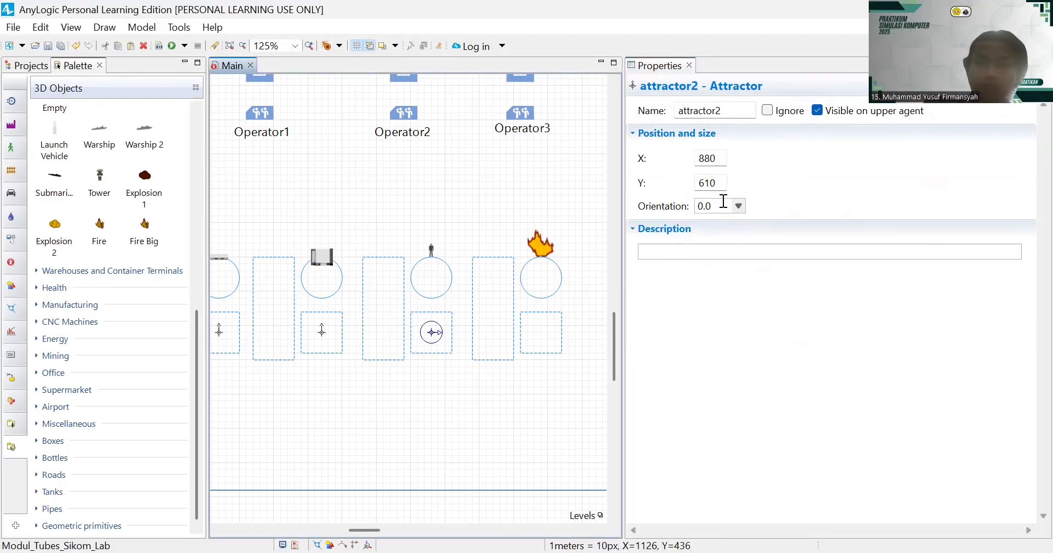
left_click(723, 204)
key("BackSpace")
key("BackSpace")
key("BackSpace")
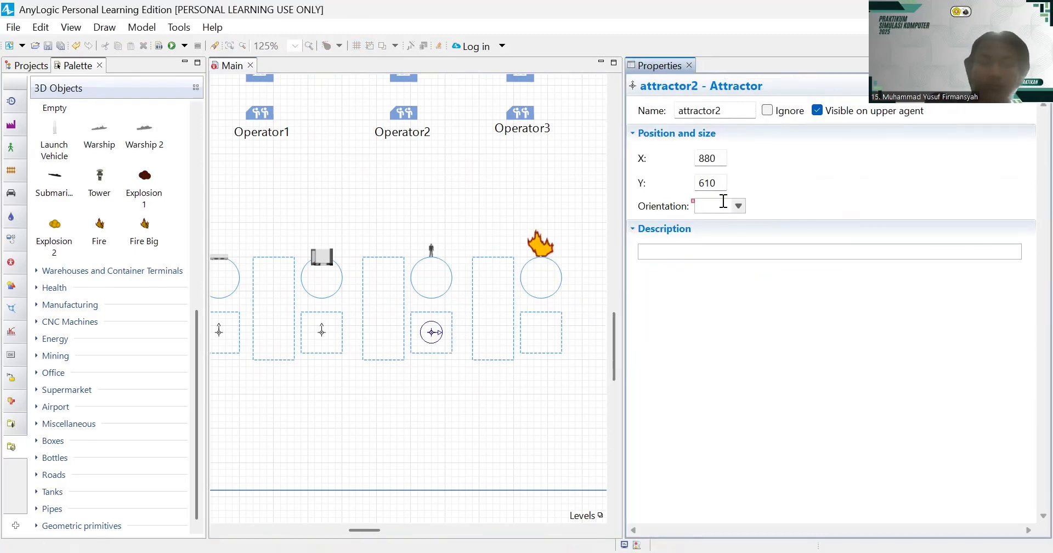
type("270")
key("Return")
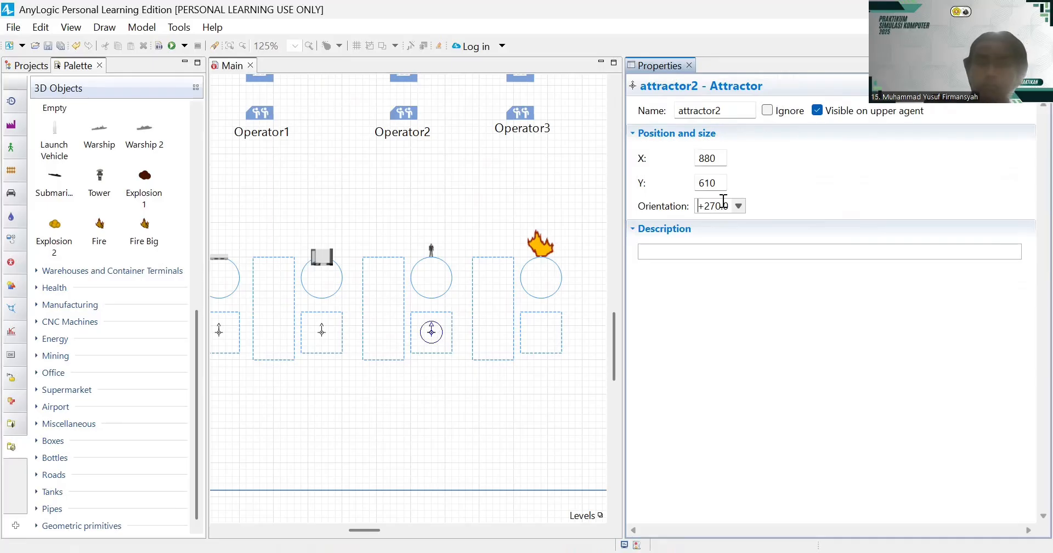
- Create attractors in the tempat_operator4 rectangular node, with the number set to 1, and cancel the accidentally started path
left_click(562, 331)
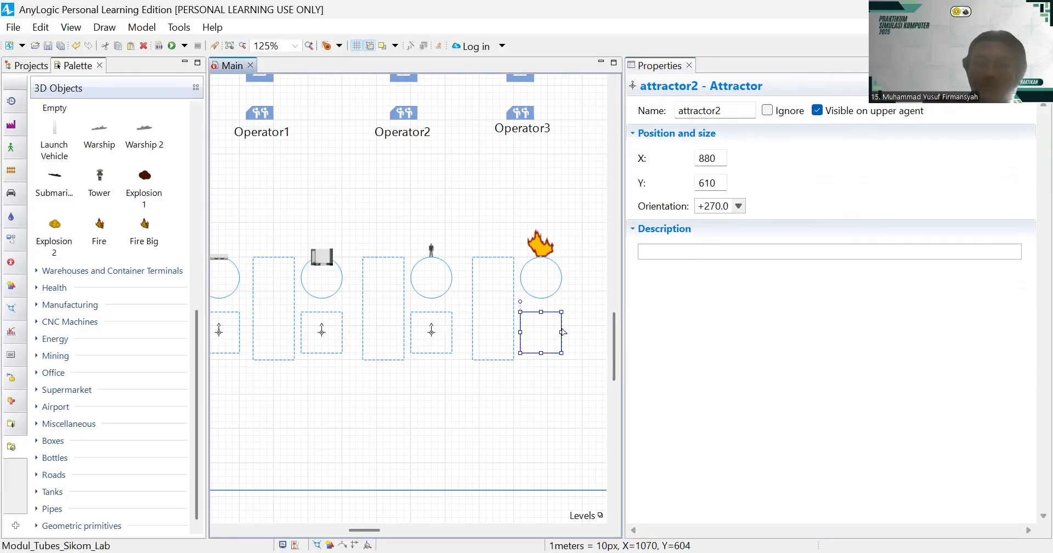
left_click(661, 172)
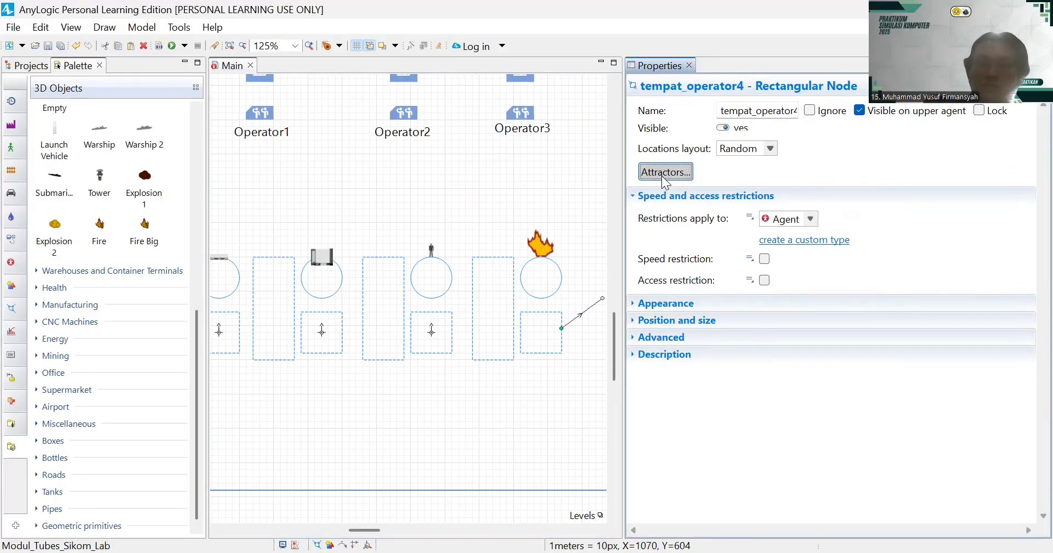
left_click(598, 229)
key("BackSpace")
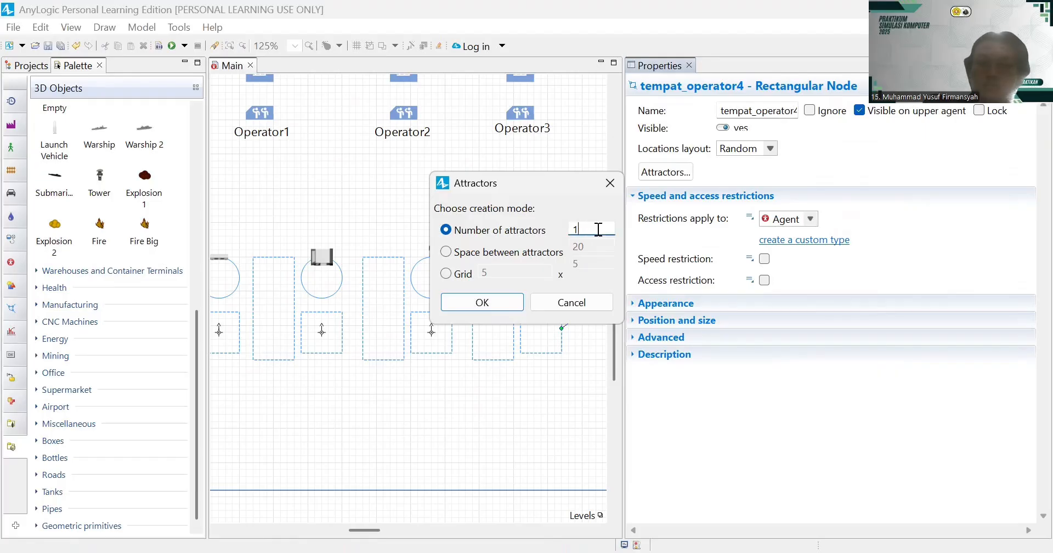
key("Return")
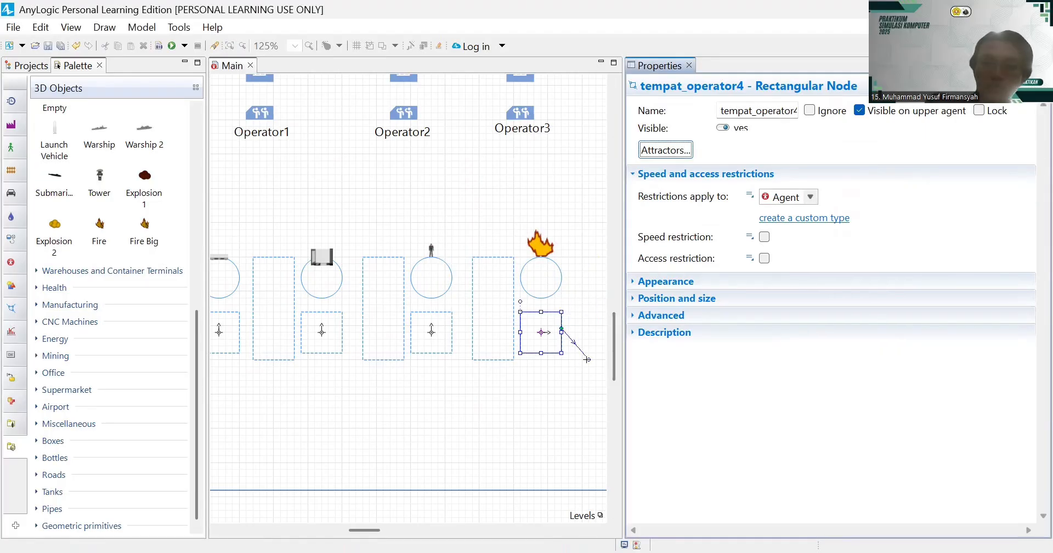
left_click(582, 278)
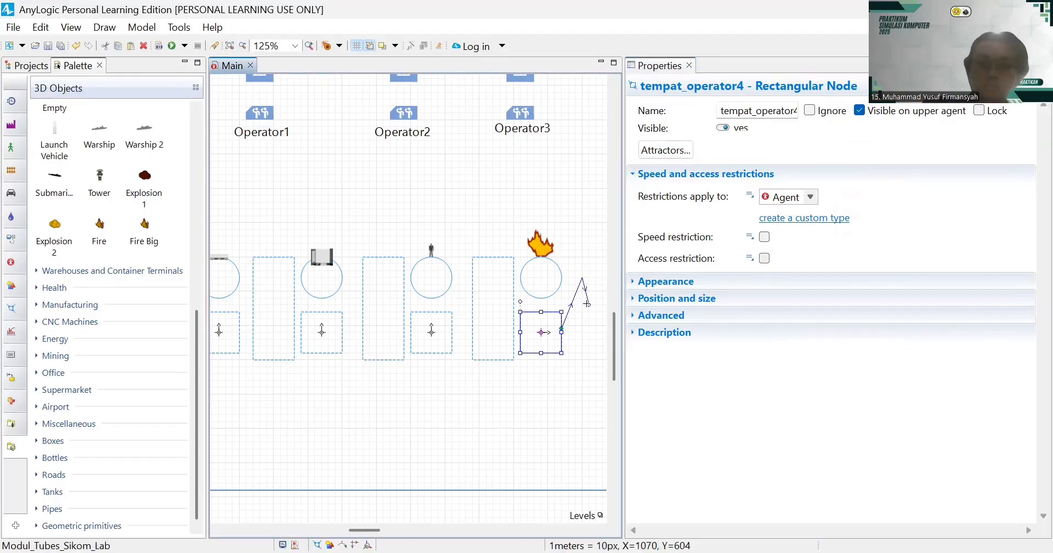
key("Escape")
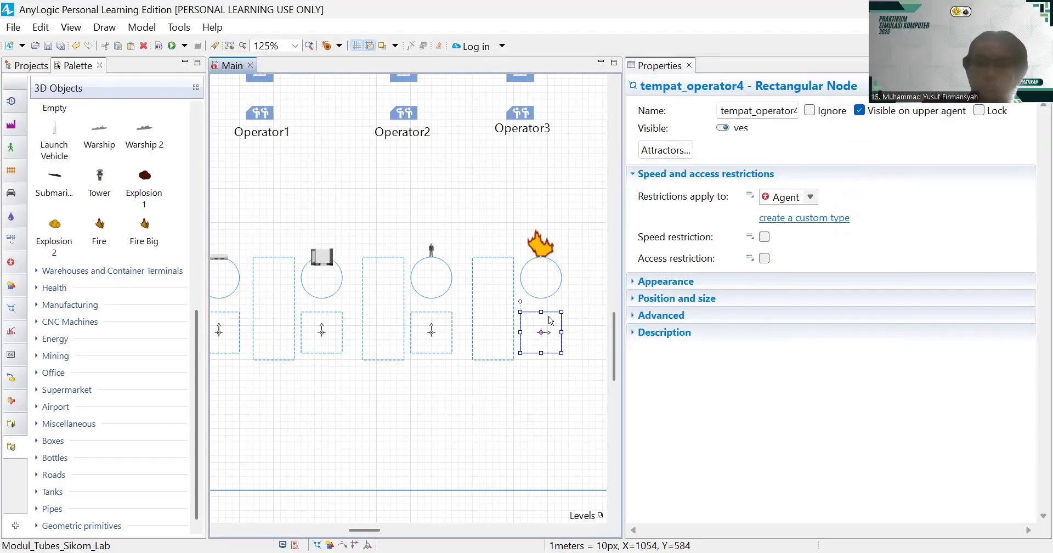
- Set the orientation of the attractor inside tempat_operator4 to 270
left_click(541, 332)
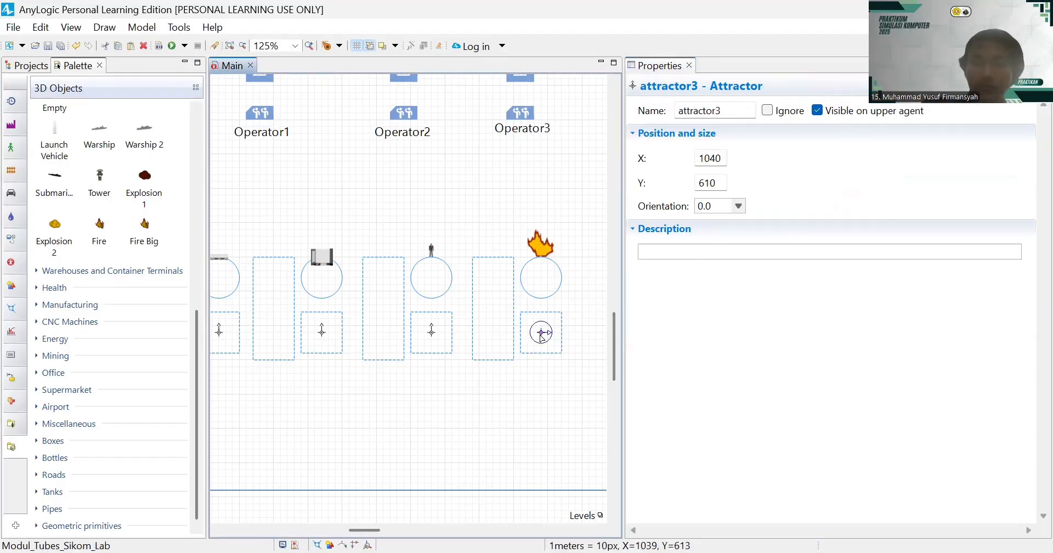
left_click(722, 210)
key("BackSpace")
key("BackSpace")
key("BackSpace")
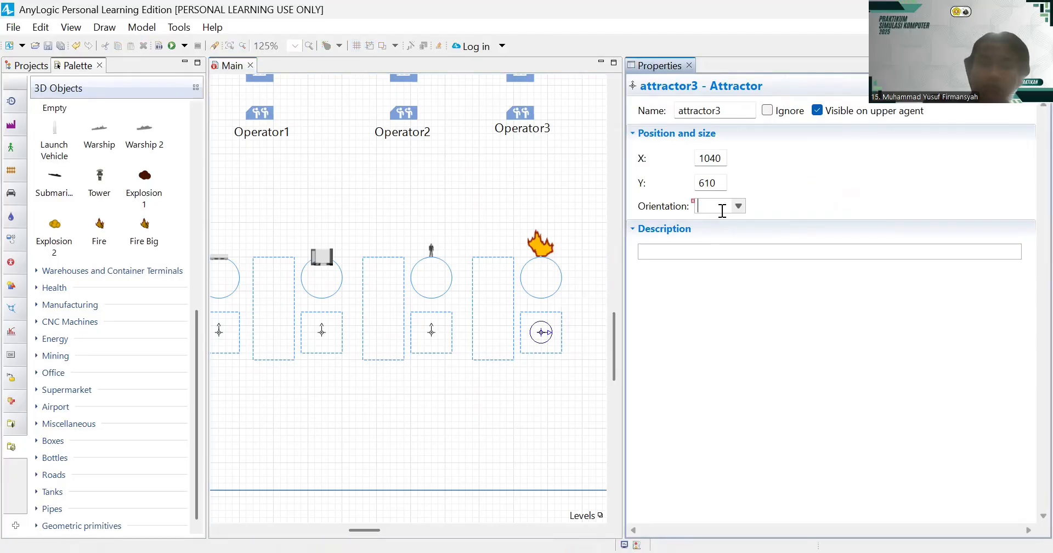
type("270")
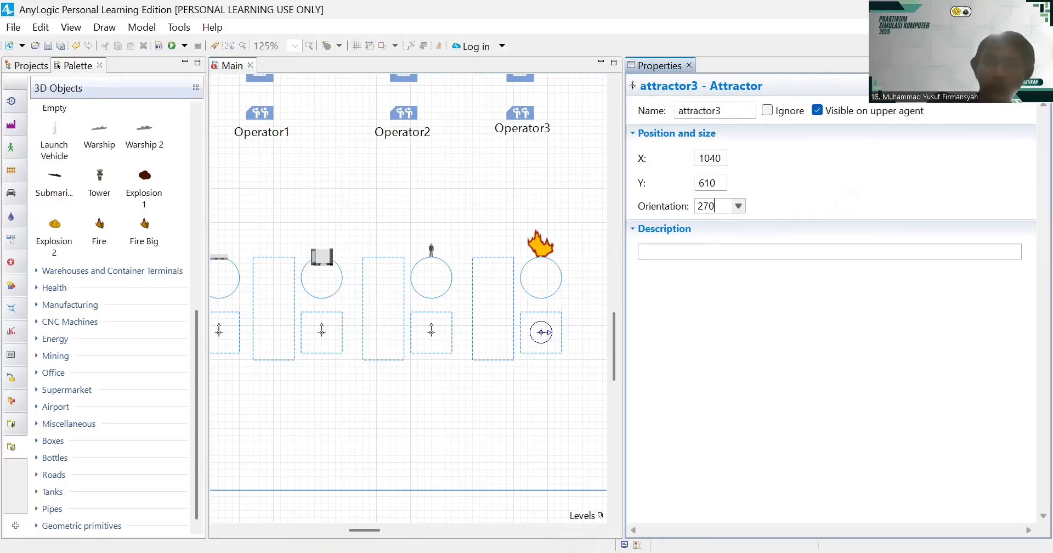
key("Return")
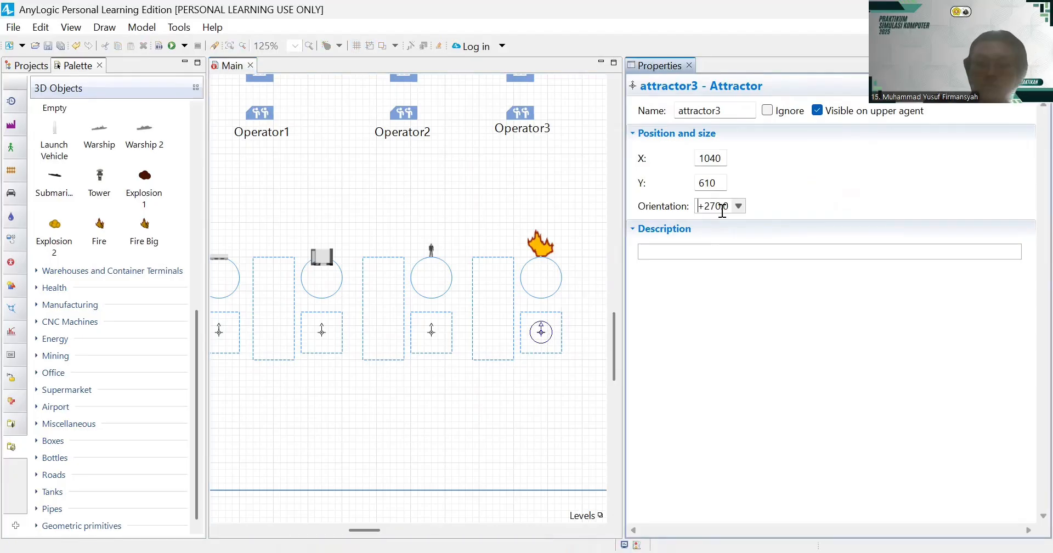
left_click(515, 427)
- Review the station layout with its operator nodes and attractors alongside the process flow at several zoom levels
scroll(422, 373, "left", 4)
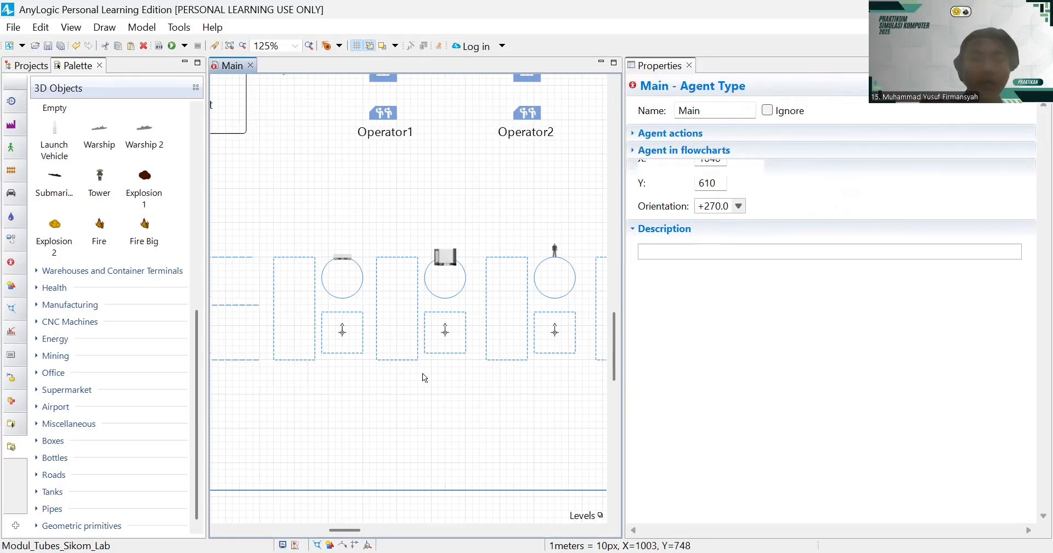
scroll(422, 372, "right", 2)
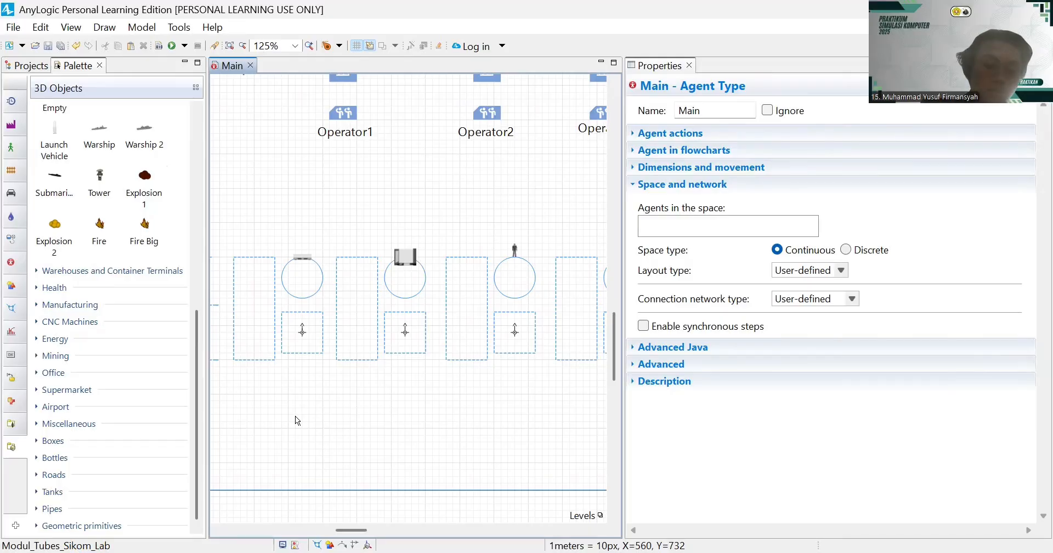
left_click(295, 45)
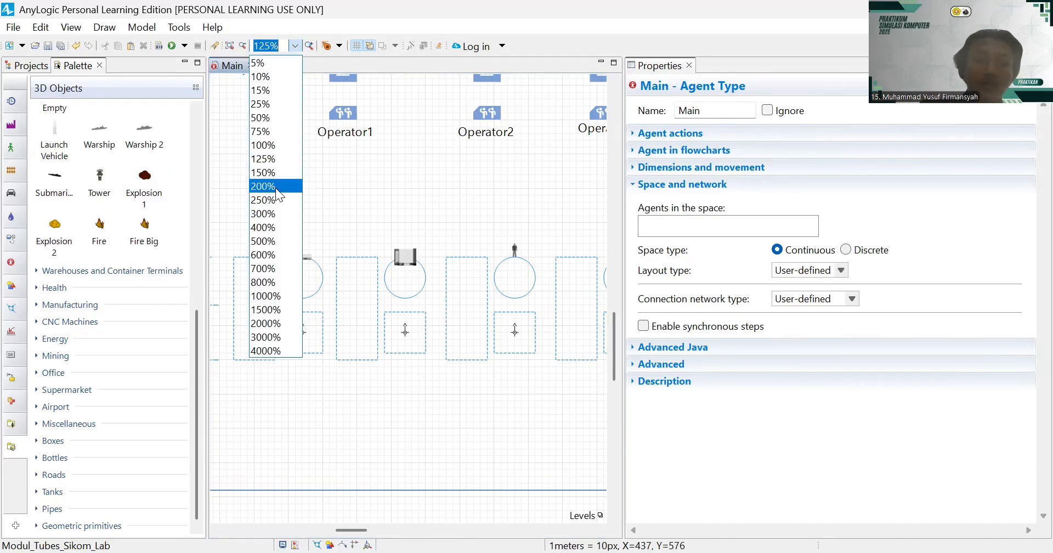
left_click(271, 160)
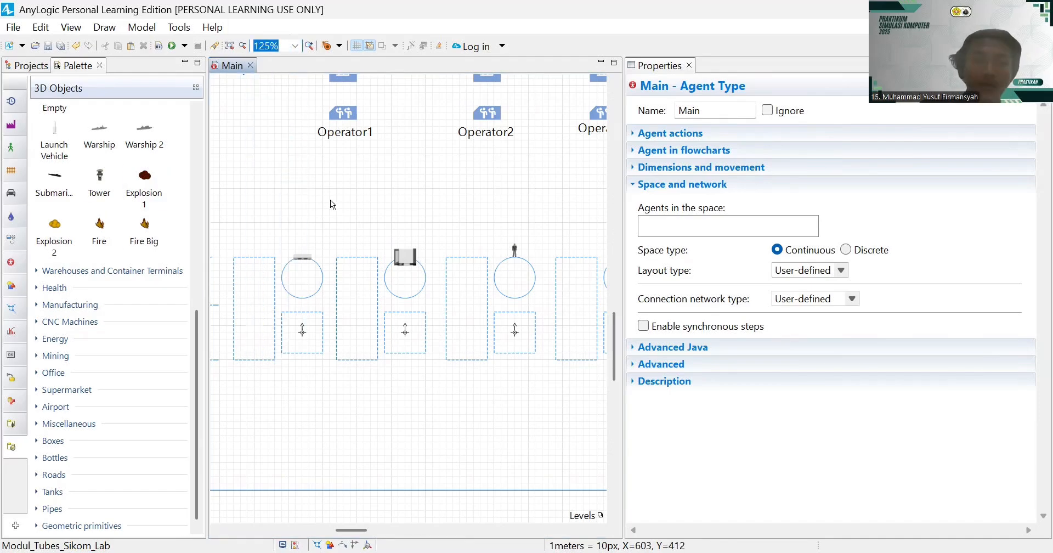
left_click(295, 46)
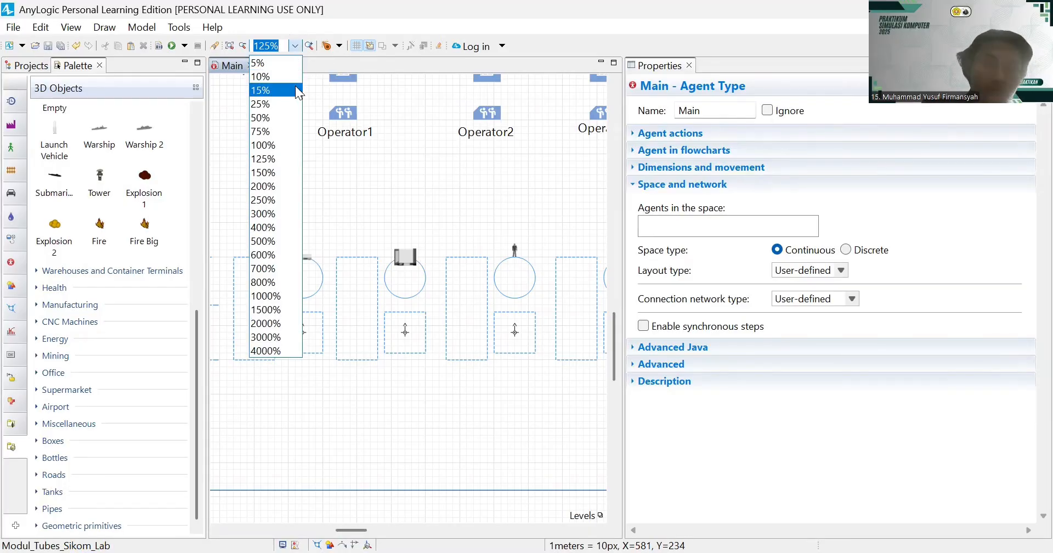
left_click(272, 131)
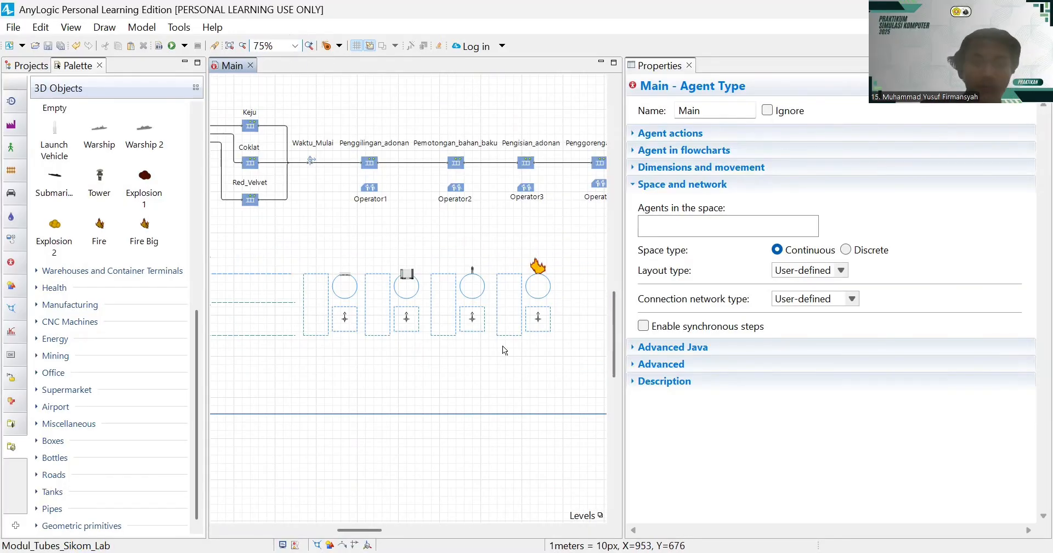
scroll(439, 342, "down", 2)
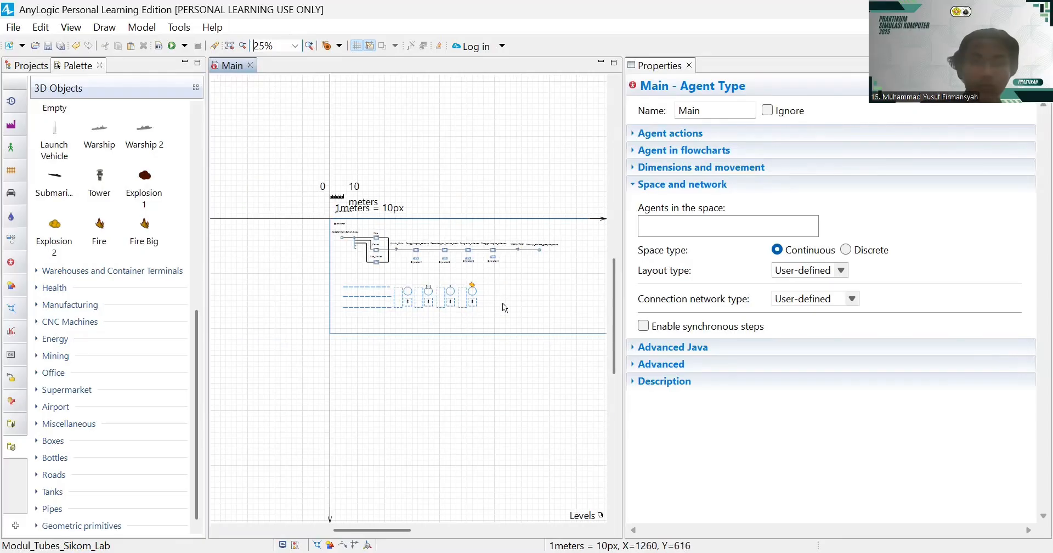
scroll(503, 303, "up", 2)
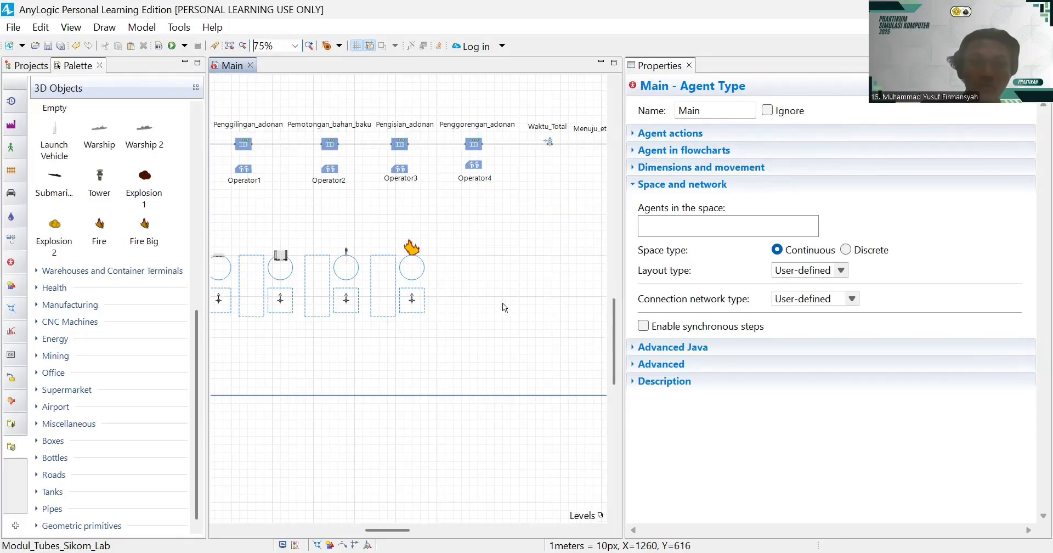
- Place a 3D Window on the canvas just to the right of the fourth station with the fire object
left_click(296, 48)
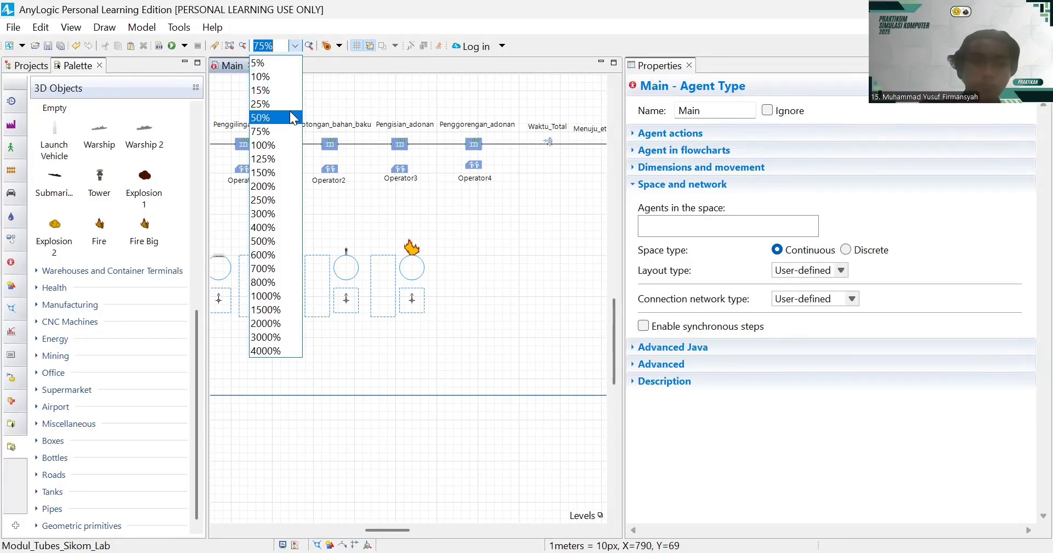
left_click(291, 116)
scroll(466, 288, "left", 2)
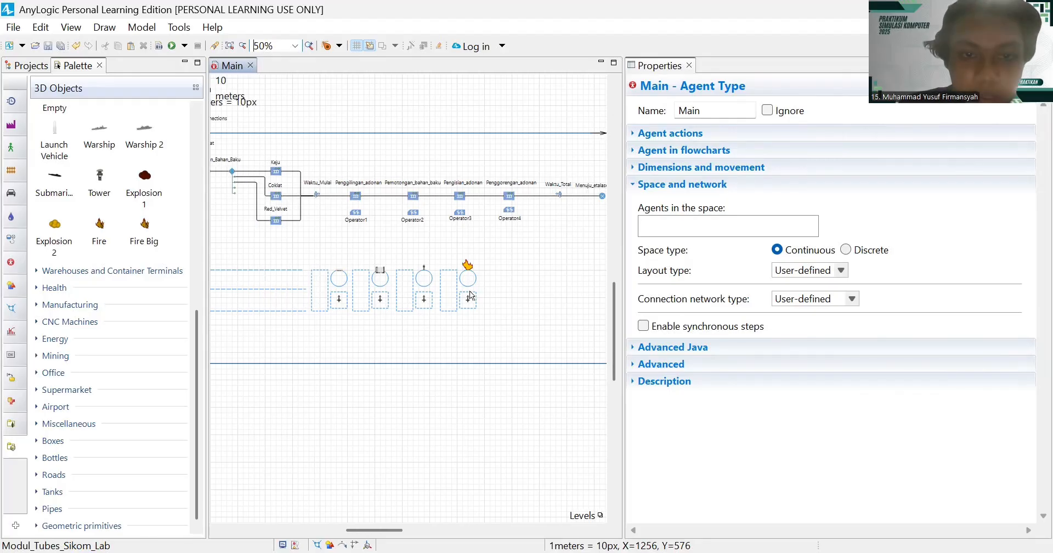
scroll(470, 296, "left", 3)
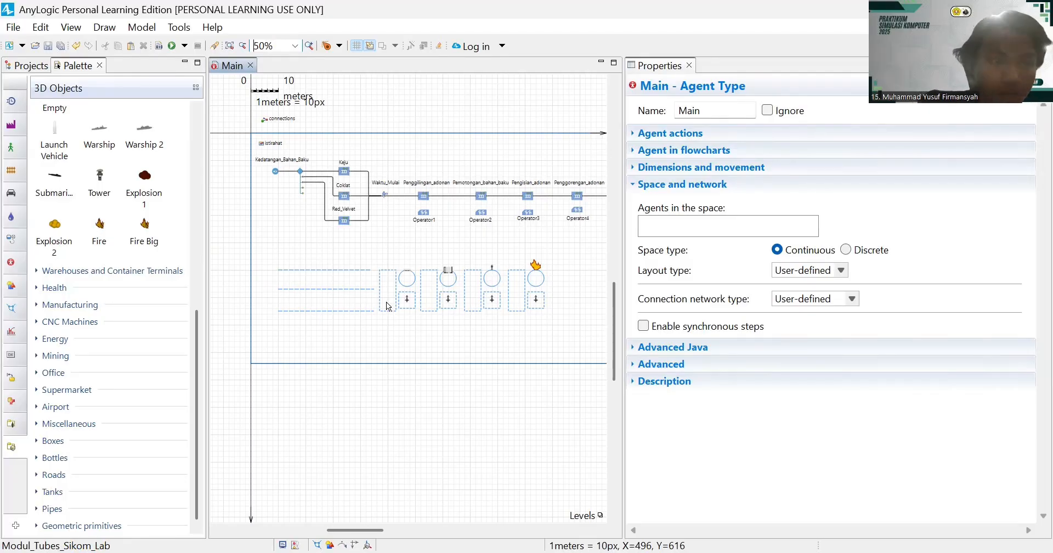
left_click(16, 296)
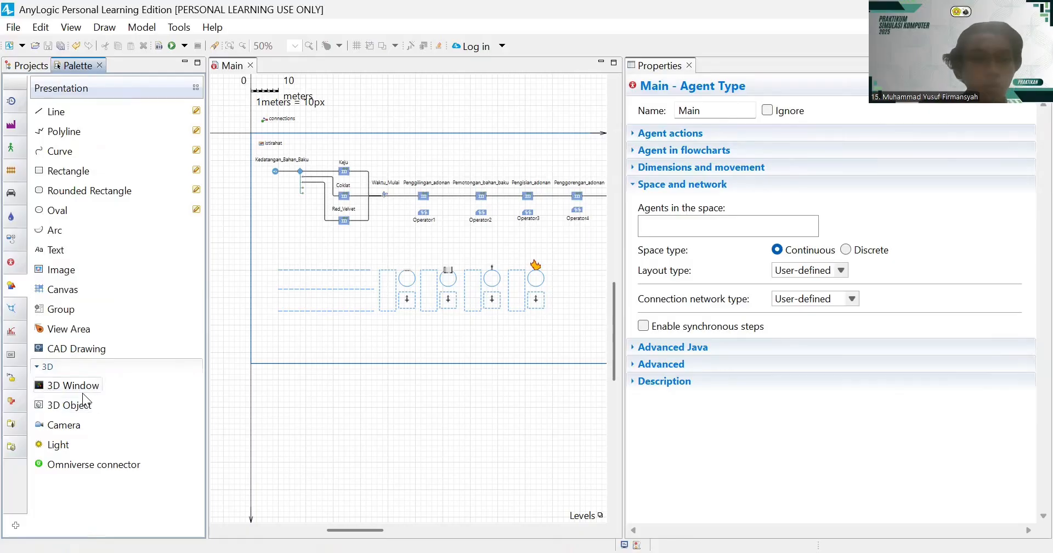
left_click_drag(82, 393, 566, 268)
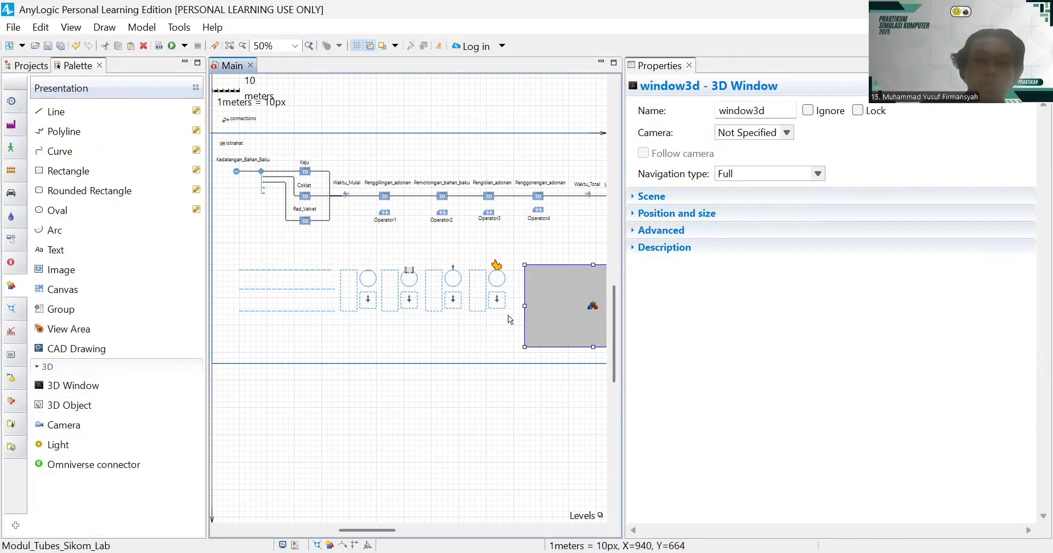
scroll(507, 315, "right", 2)
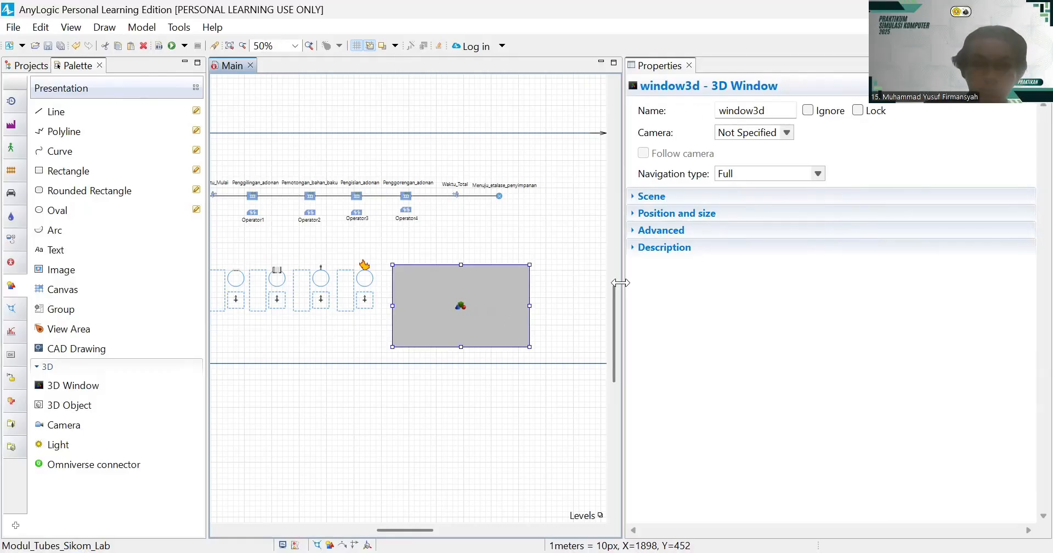
- Check the full name of the rectangular operator node below the fire object
left_click(374, 309)
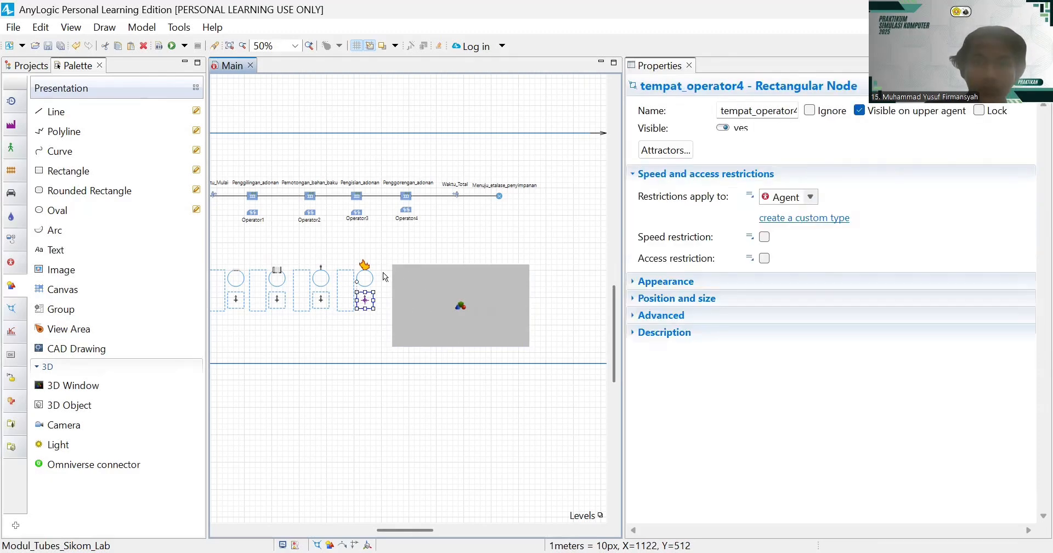
left_click(768, 110)
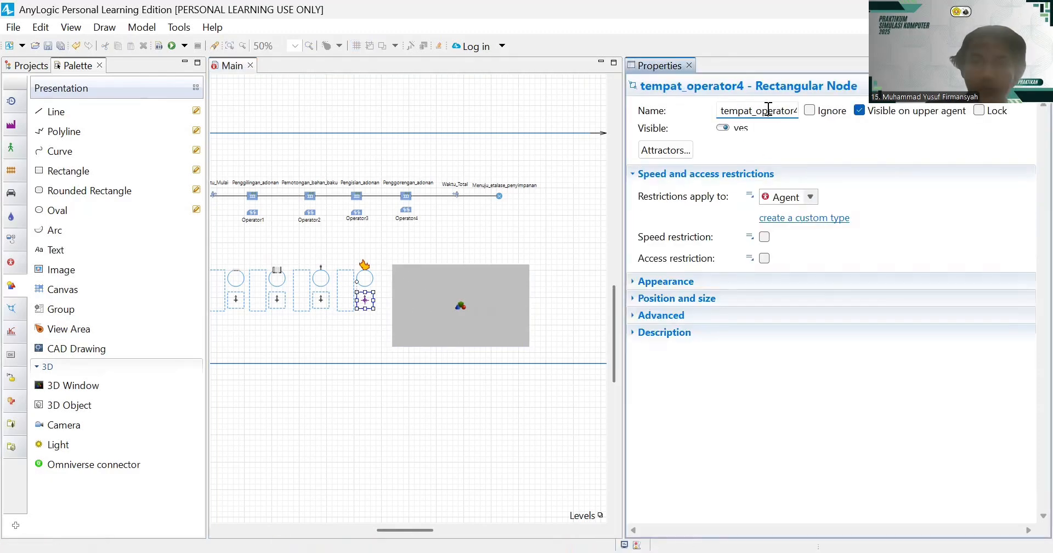
key("End")
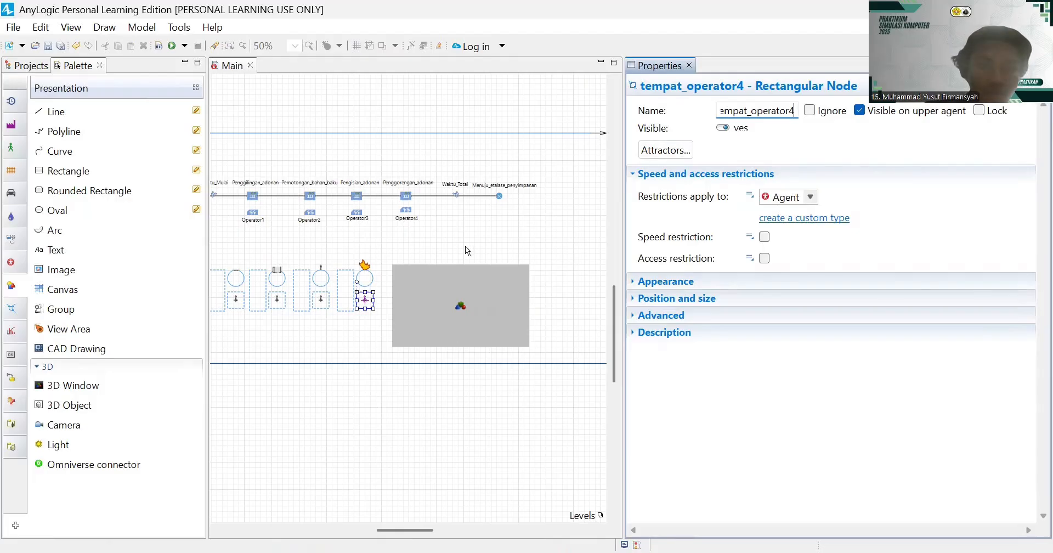
left_click(492, 245)
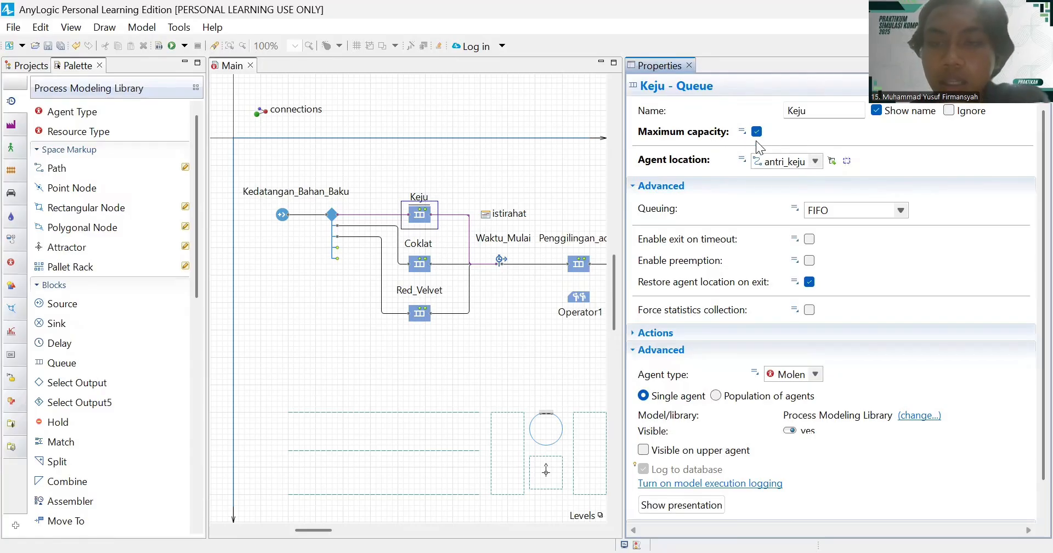
- Choose the antri_keju path as the agent location of the Keju queue
left_click(819, 161)
scroll(821, 236, "down", 2)
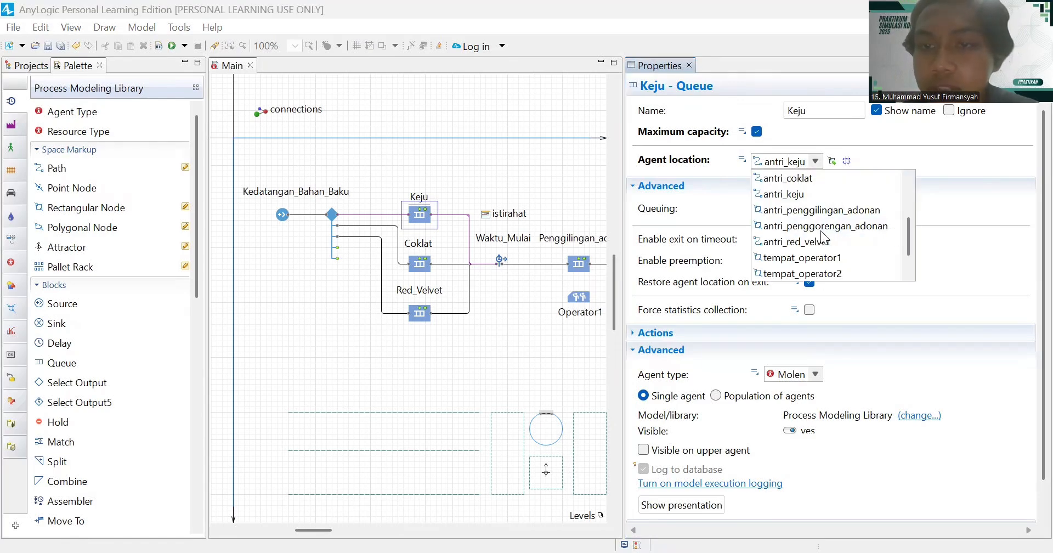
left_click(792, 198)
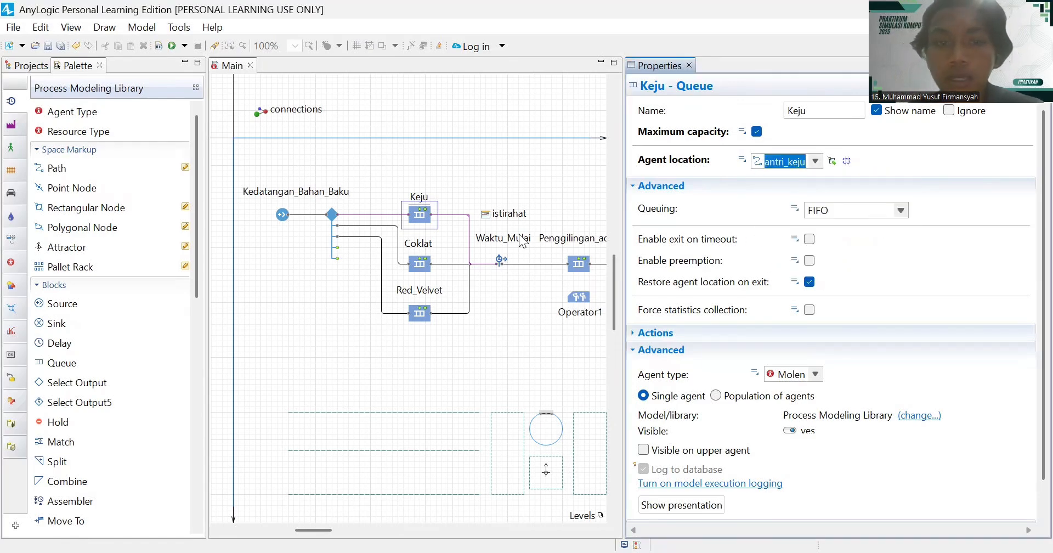
- Review the output probabilities of selectOutput5 and the capacity, location and agent type settings of the Keju queue
left_click(332, 215)
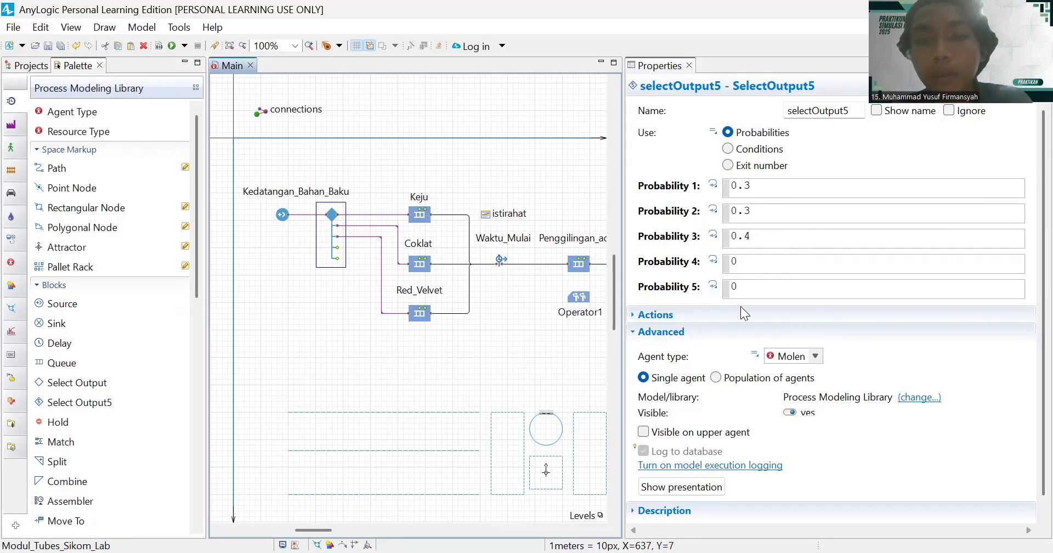
left_click(754, 265)
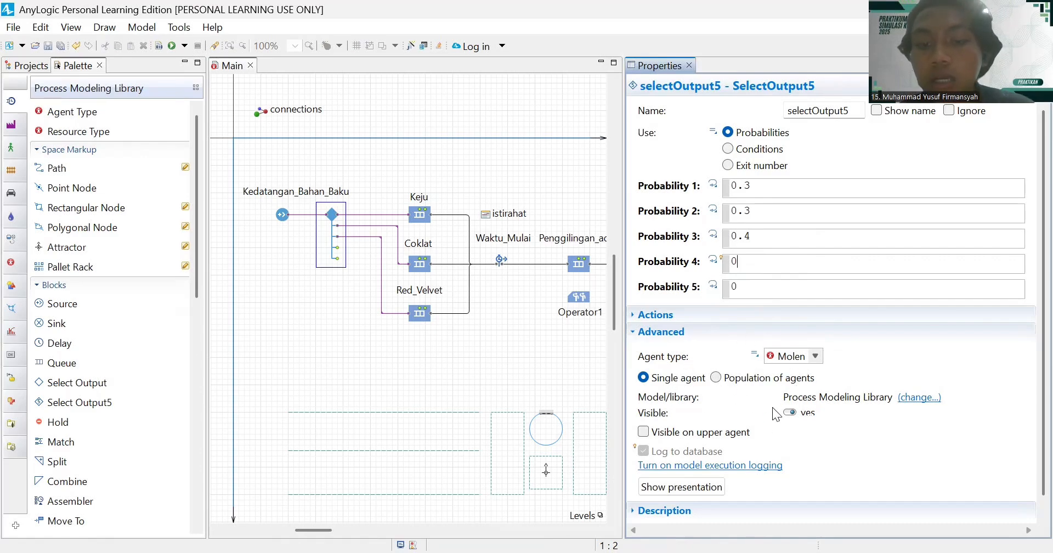
left_click(418, 217)
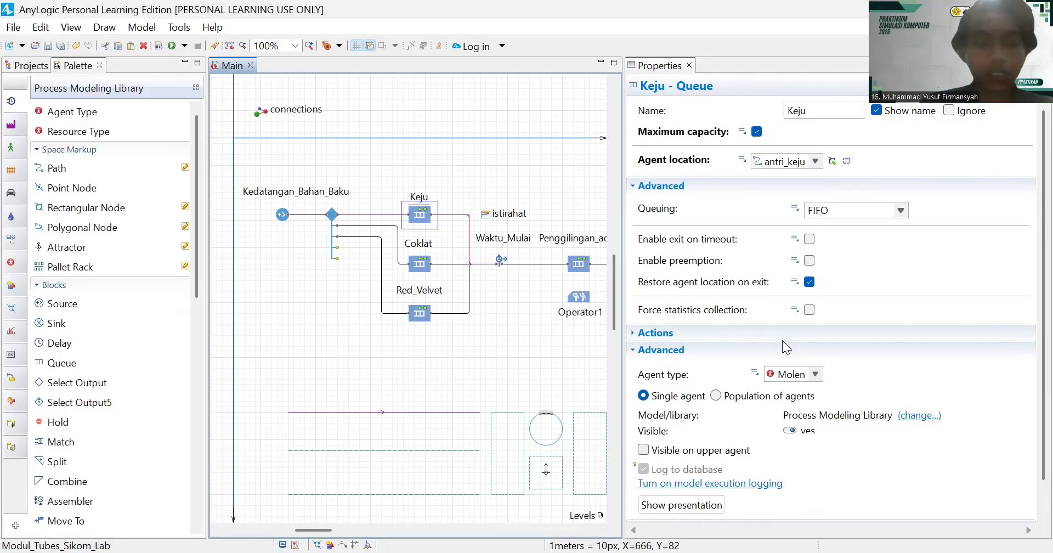
scroll(781, 339, "down", 1)
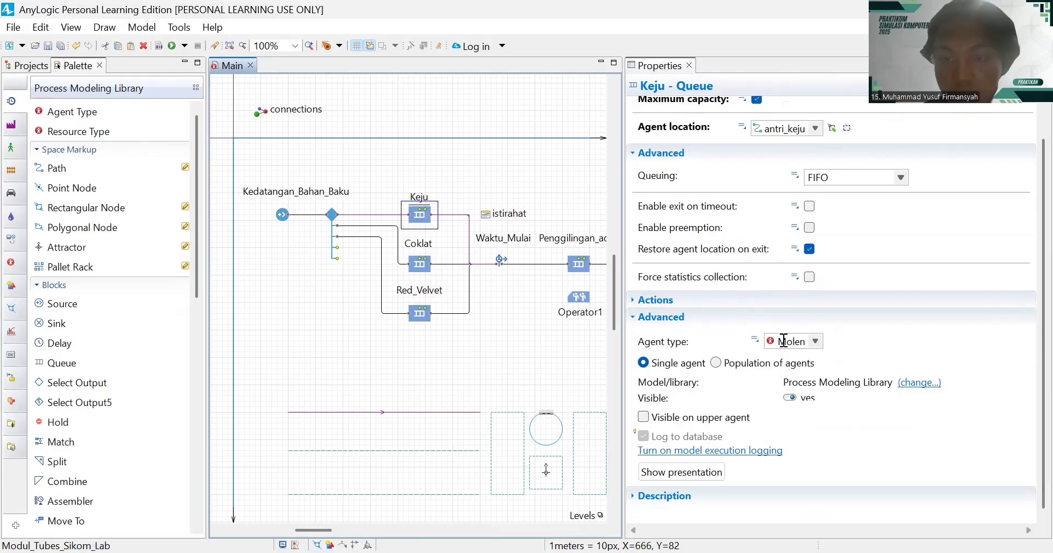
- Enable maximum capacity for the Coklat queue and set its agent location to antri_coklat
left_click(410, 268)
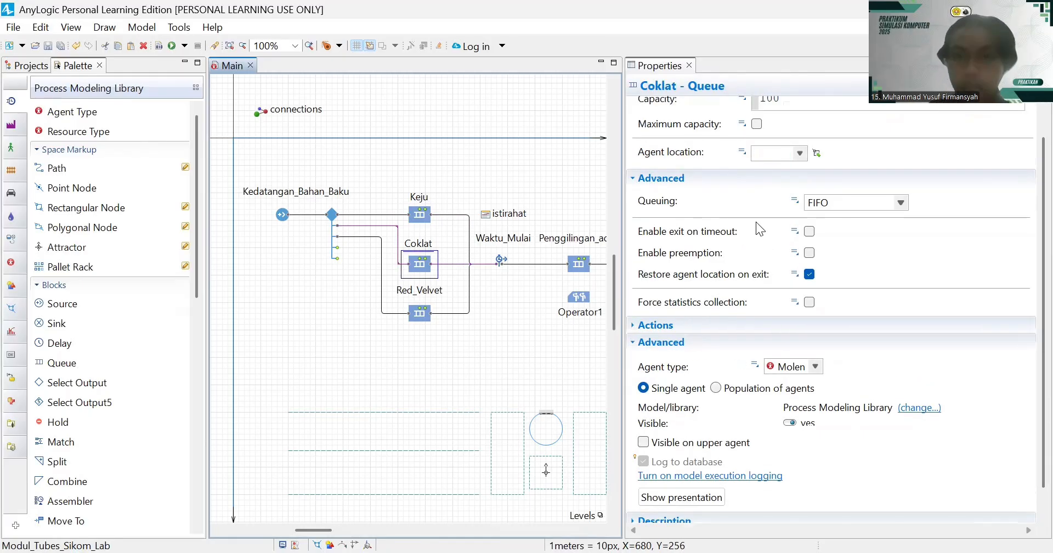
scroll(755, 227, "up", 1)
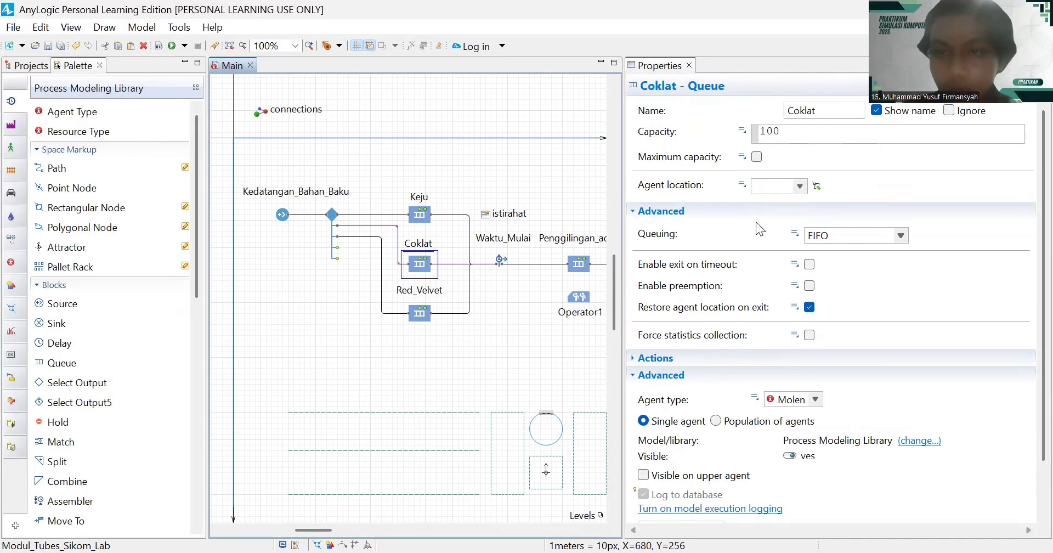
left_click(756, 157)
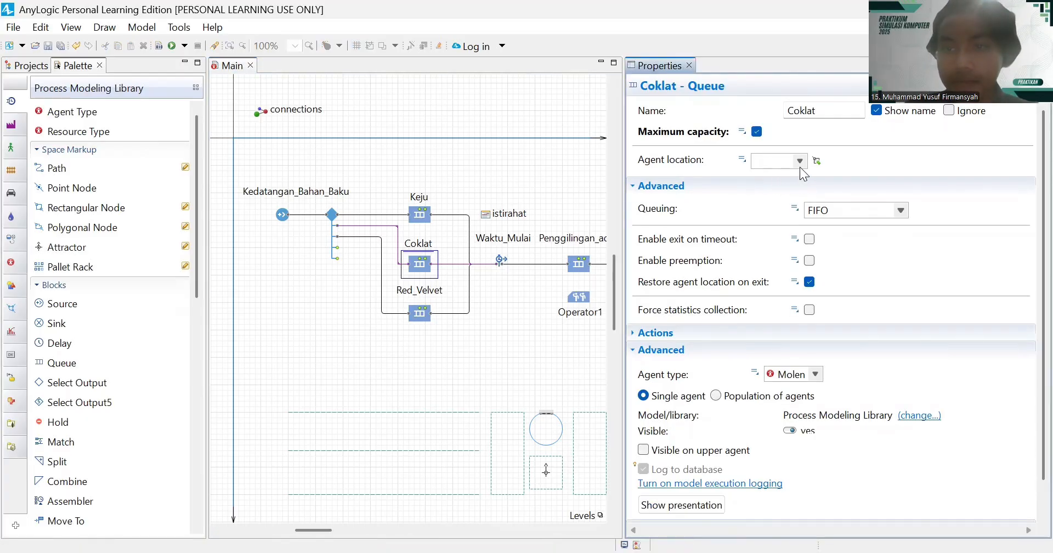
left_click(799, 167)
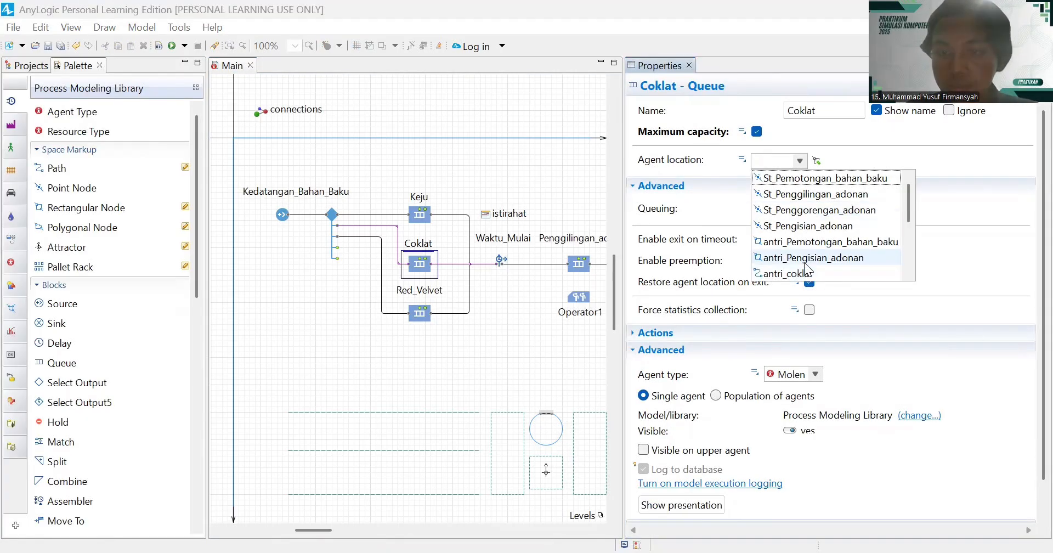
left_click(787, 273)
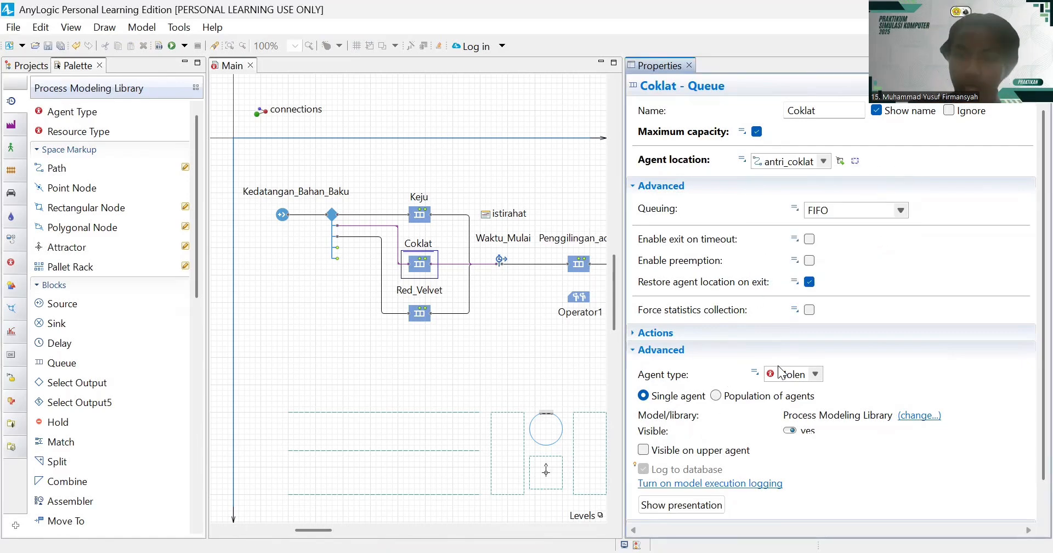
scroll(746, 395, "down", 1)
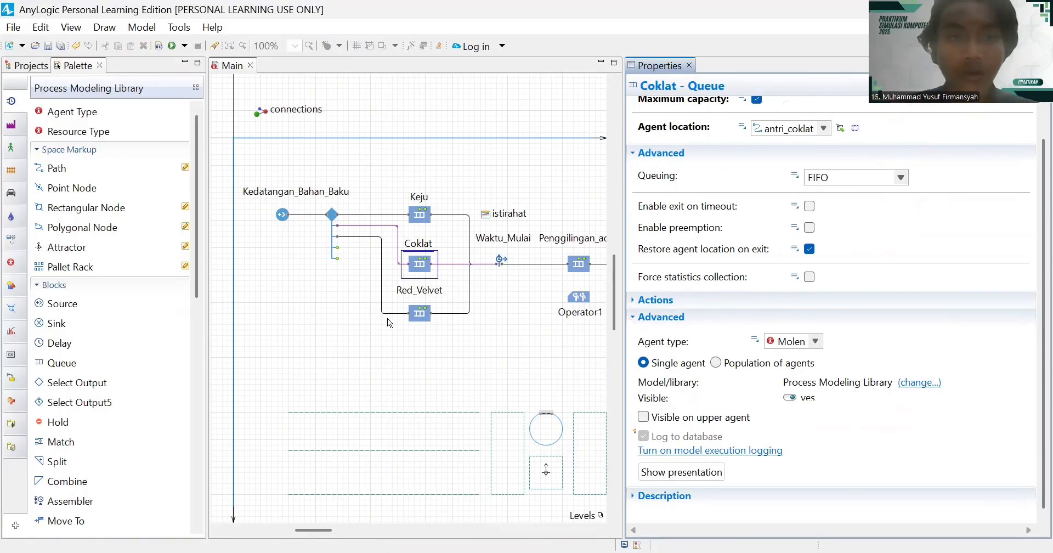
- Enable maximum capacity for the Red_Velvet queue and set its agent location to antri_red_velvet
left_click(424, 323)
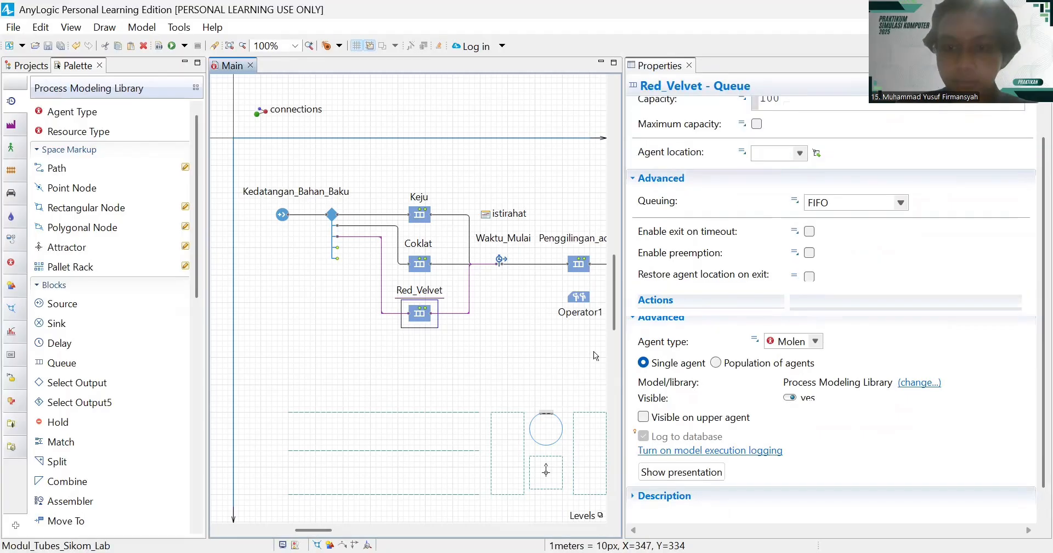
scroll(739, 174, "up", 2)
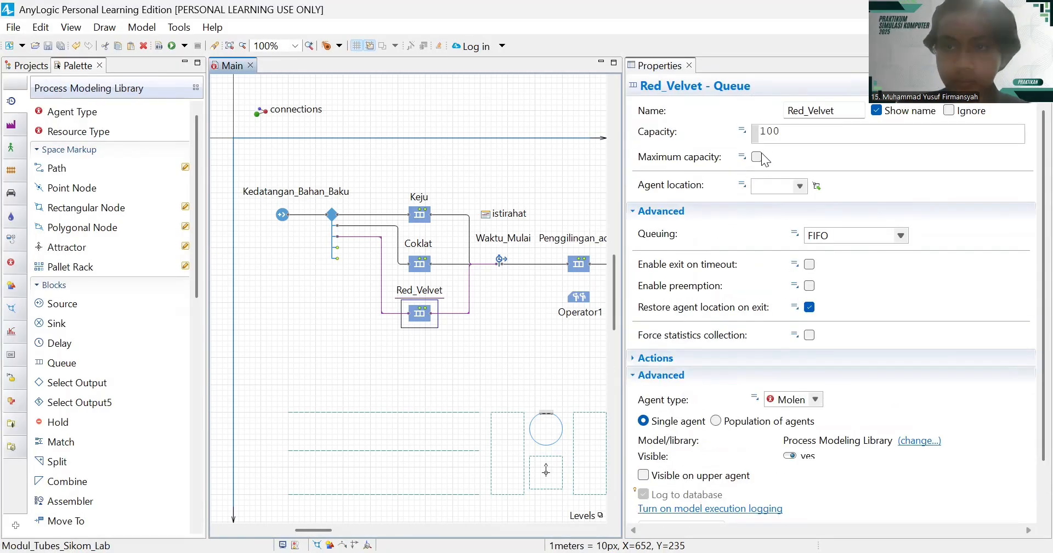
left_click(761, 158)
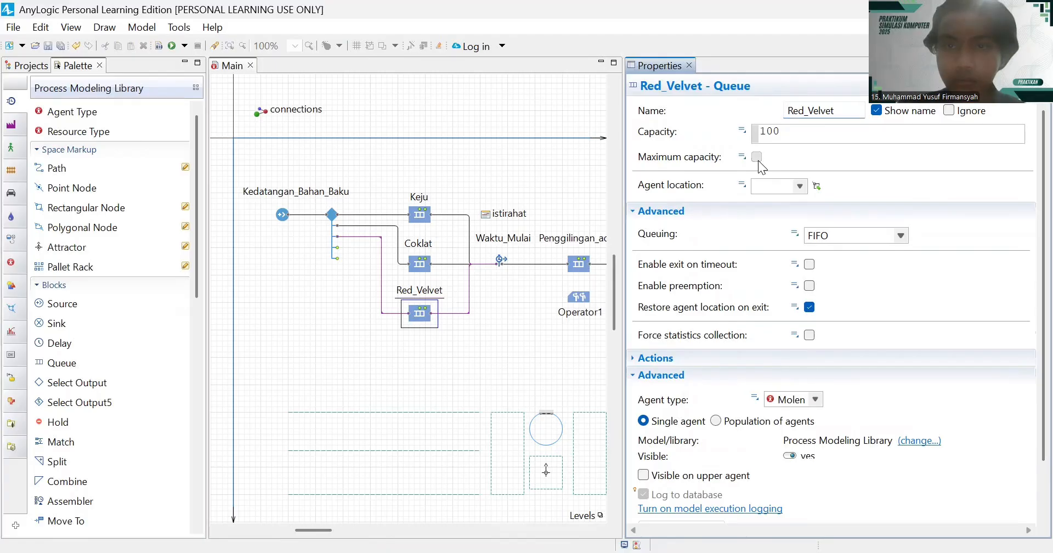
left_click(757, 158)
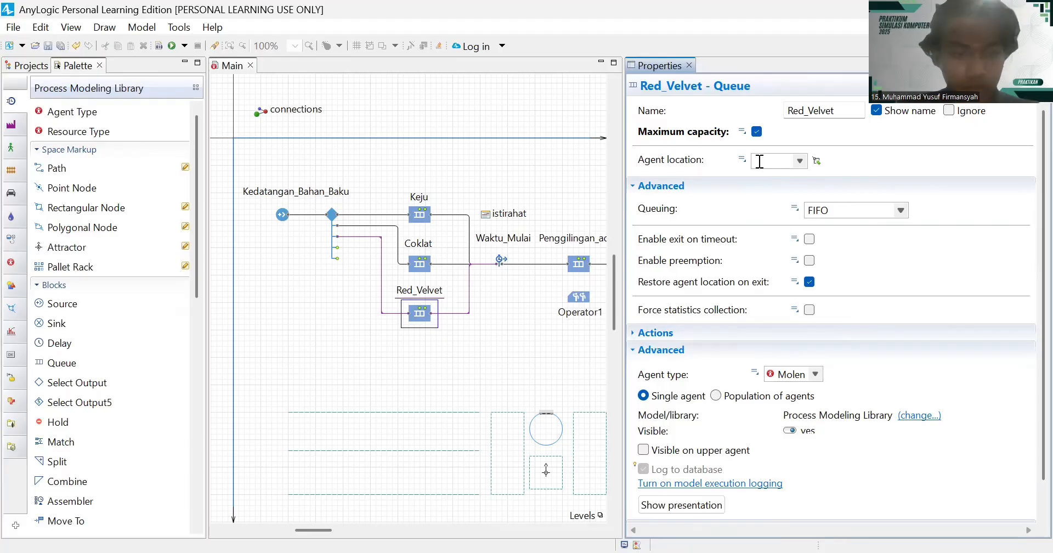
left_click(794, 161)
scroll(812, 235, "down", 1)
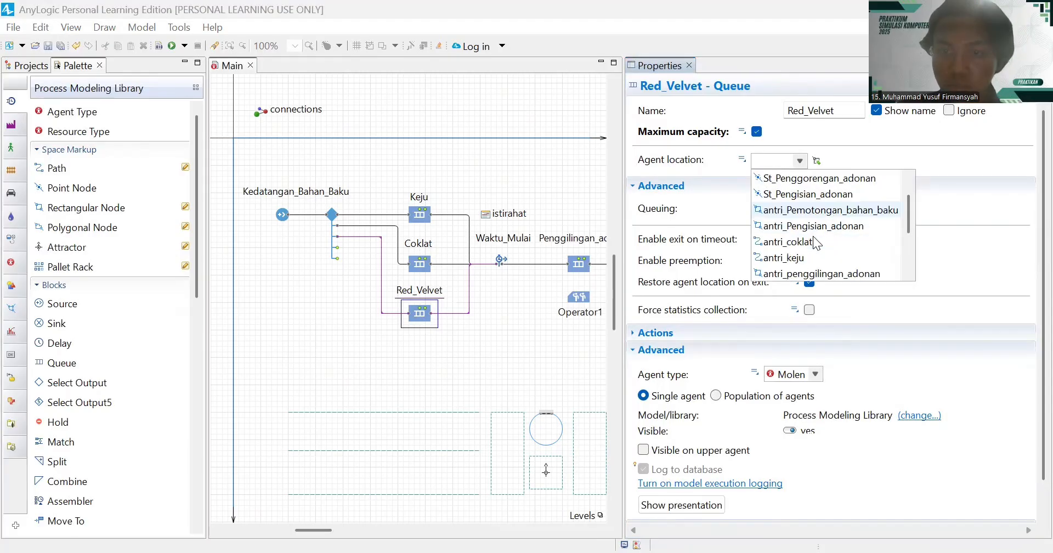
scroll(804, 245, "down", 2)
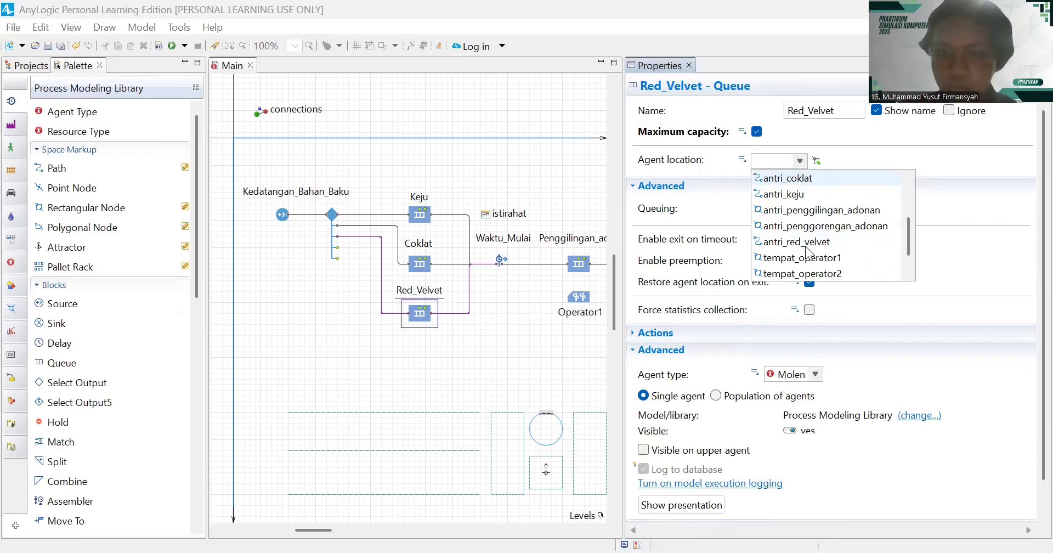
left_click(811, 245)
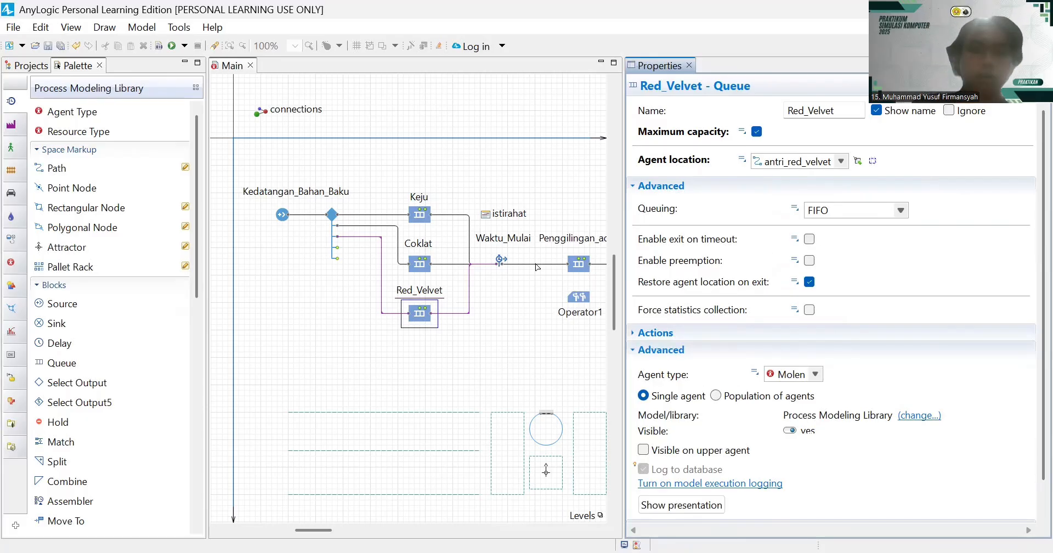
- Review the Waktu_Mulai block and the resource set, maximum queue capacity and delay time settings of the Penggilingan_adonan service
left_click(498, 266)
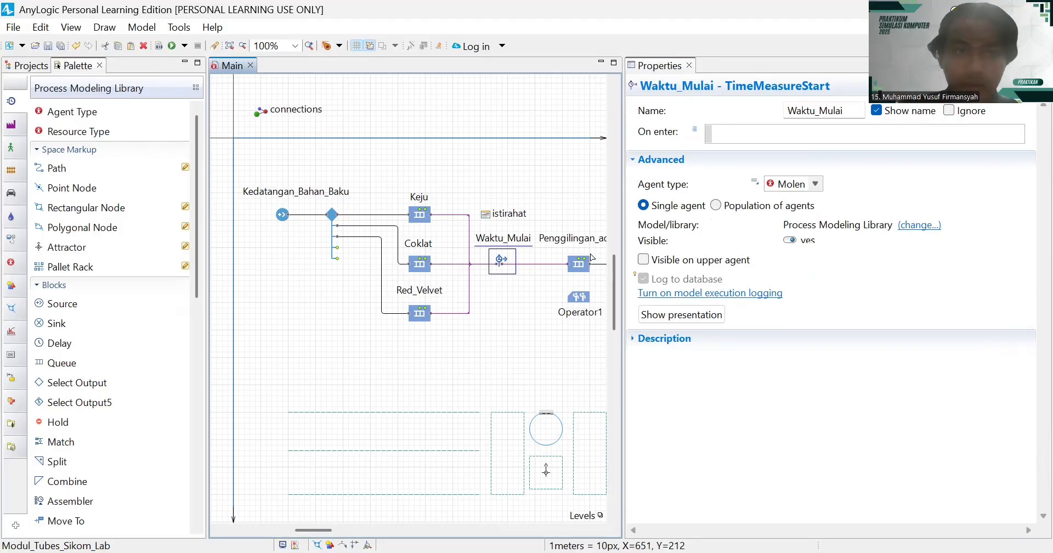
left_click(577, 266)
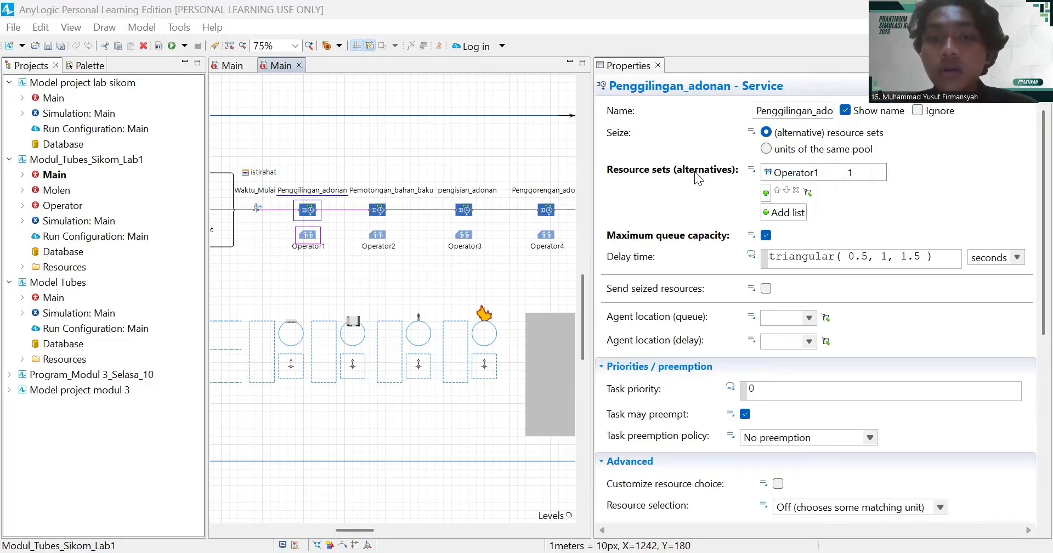
left_click(811, 177)
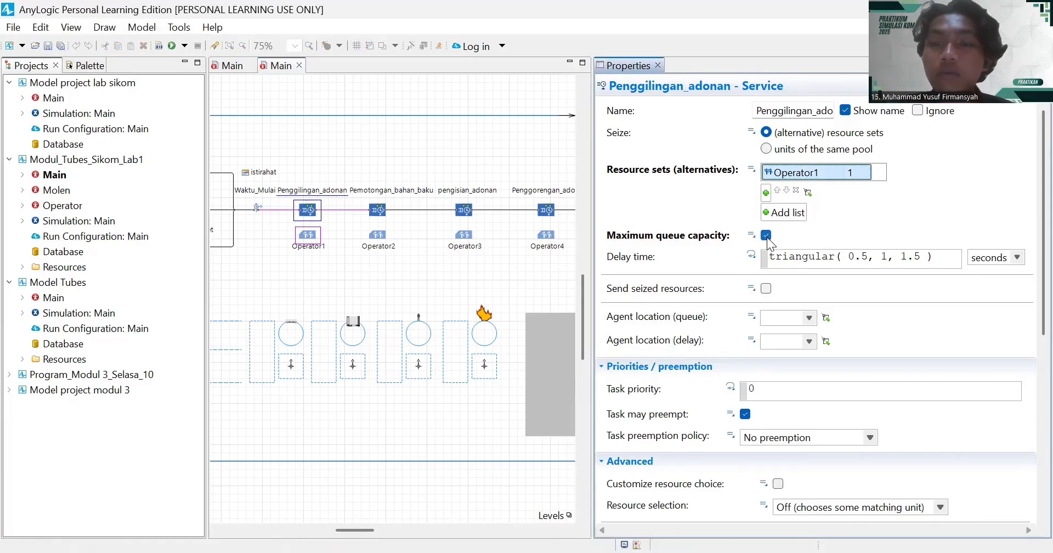
left_click(947, 256)
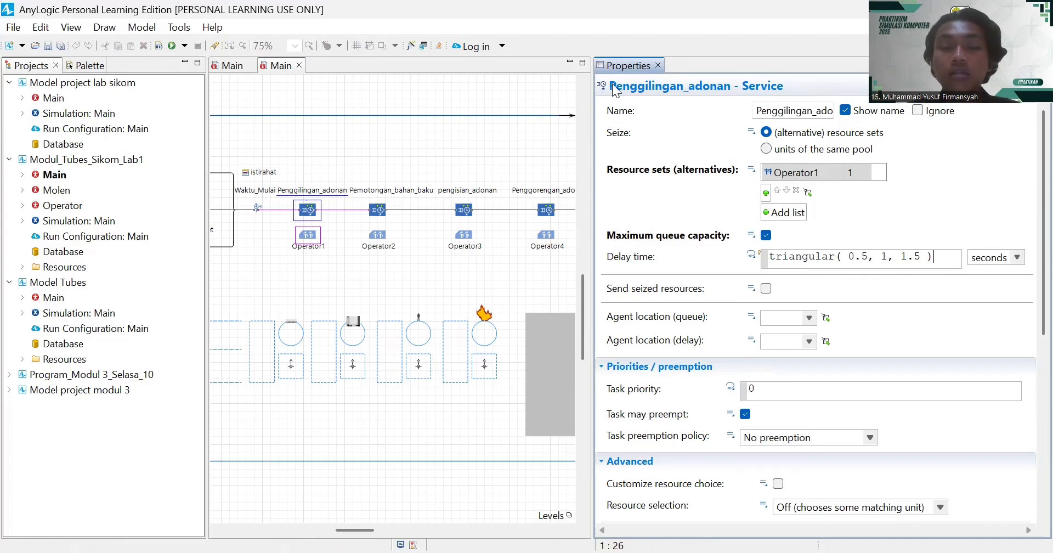
key("alt+Tab")
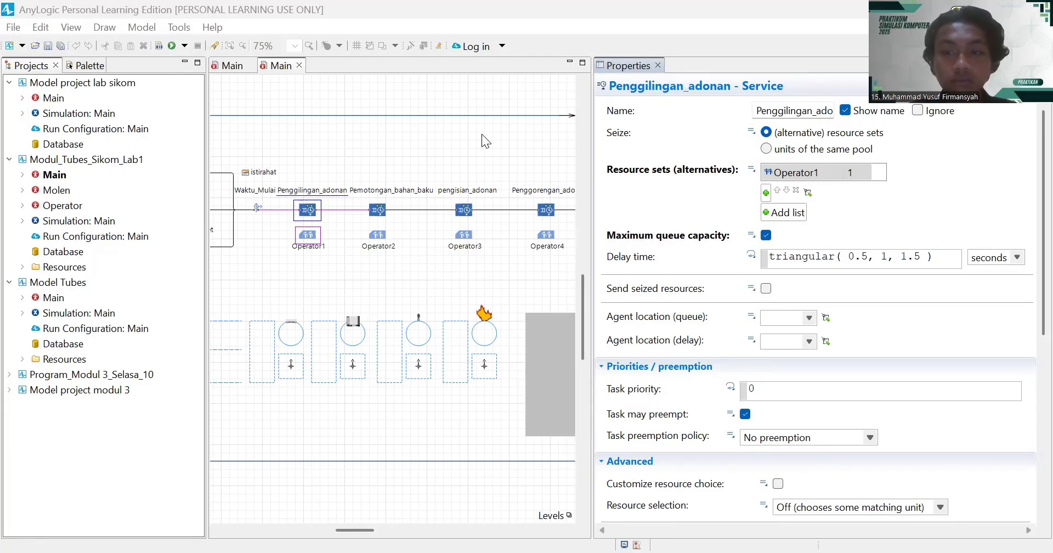
- Switch to EasyFit and fit discrete distributions to the ten values in column A, analyzing the selected rows only
left_click(449, 275)
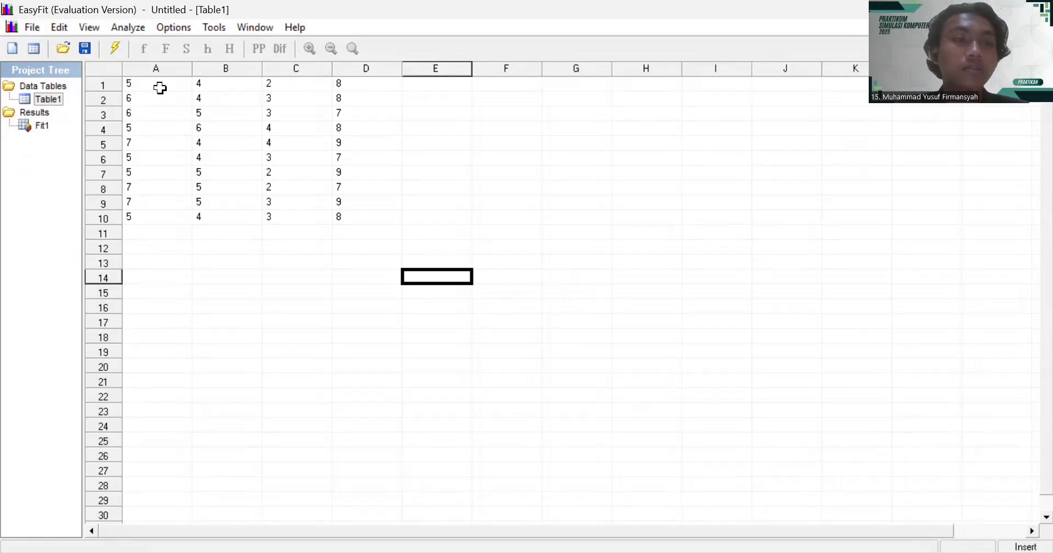
left_click_drag(159, 88, 167, 219)
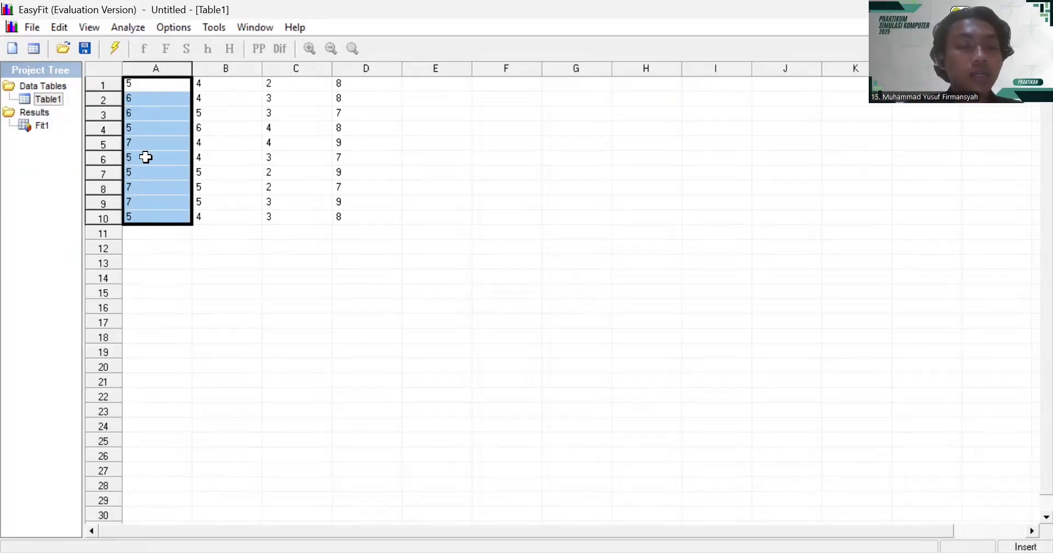
left_click(122, 31)
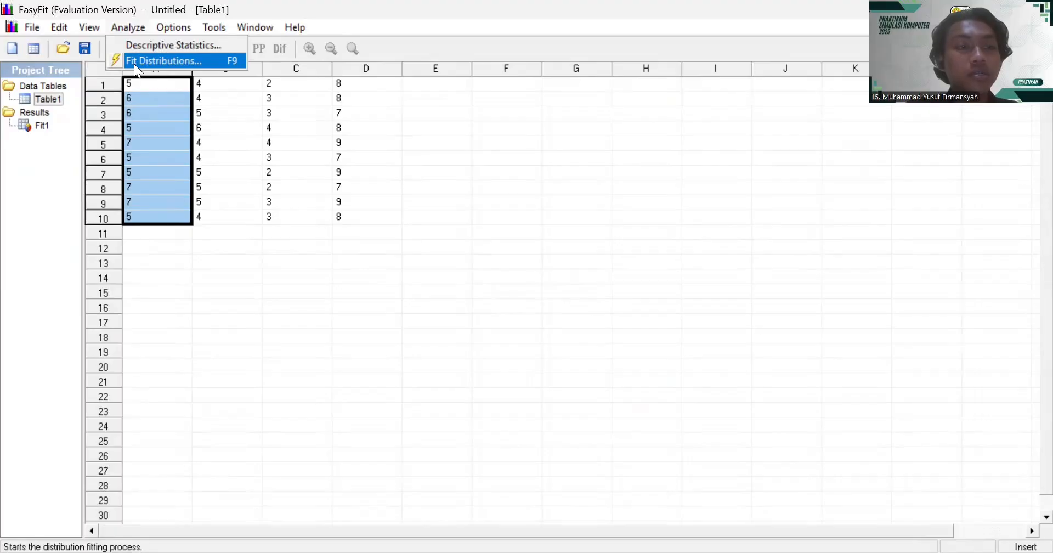
left_click(134, 61)
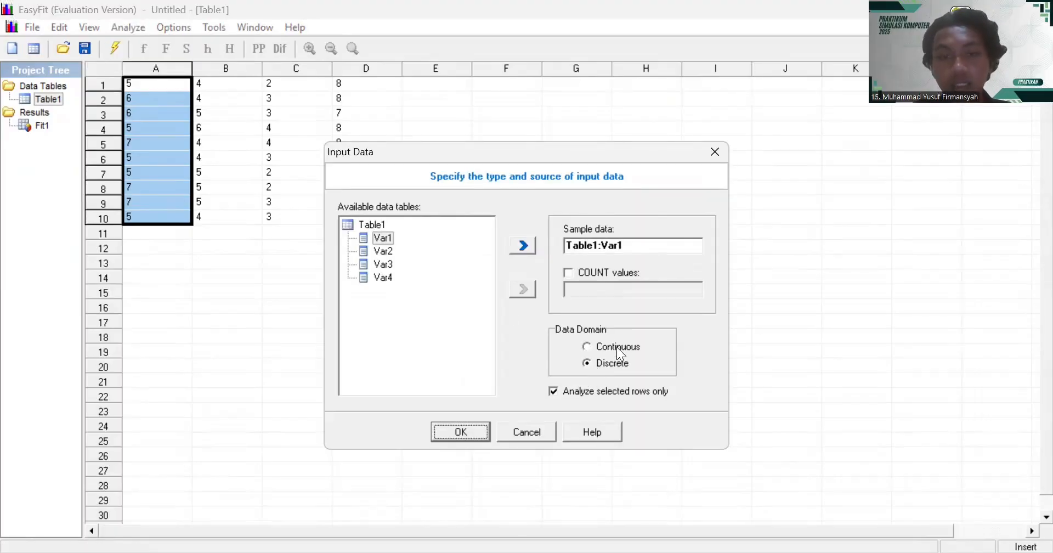
left_click(462, 425)
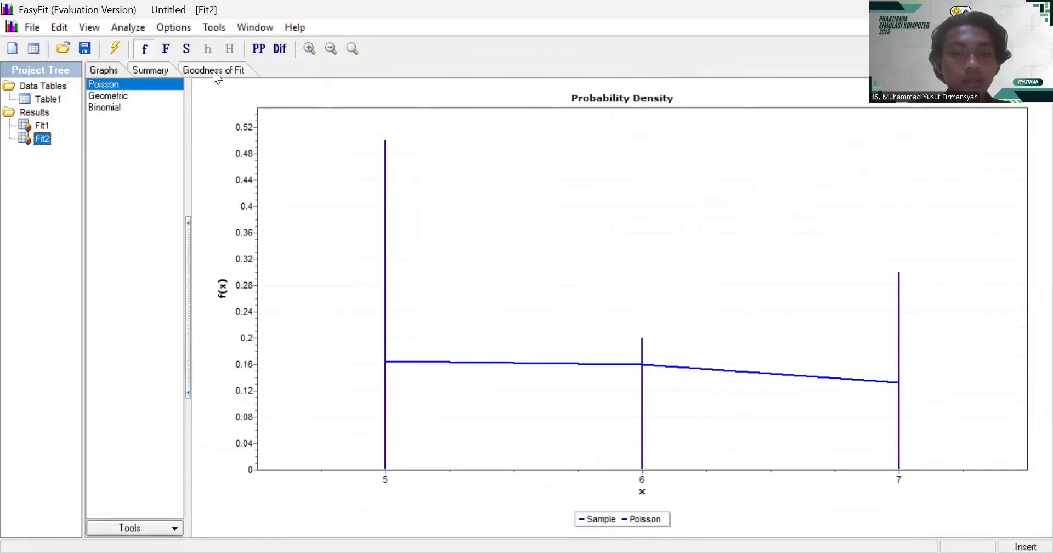
- Review the goodness-of-fit summary for column A and show the Poisson distribution's parameters over its probability density graph
left_click(229, 70)
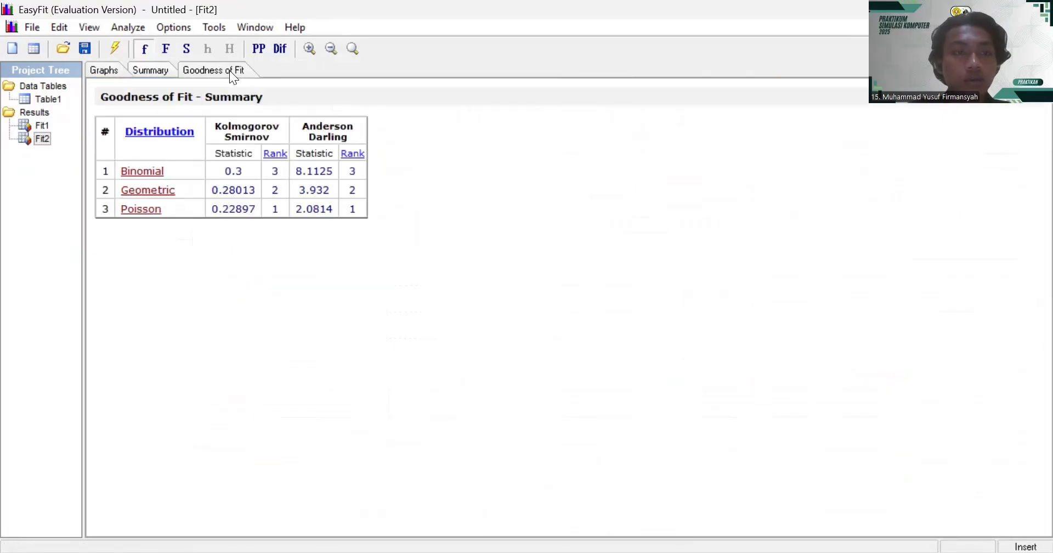
left_click(104, 71)
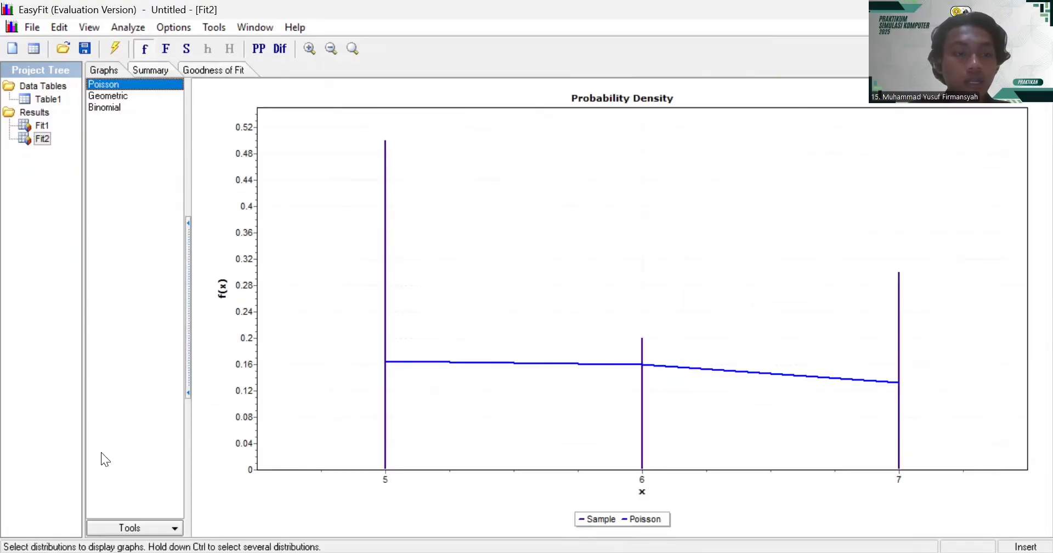
left_click(138, 525)
left_click(176, 512)
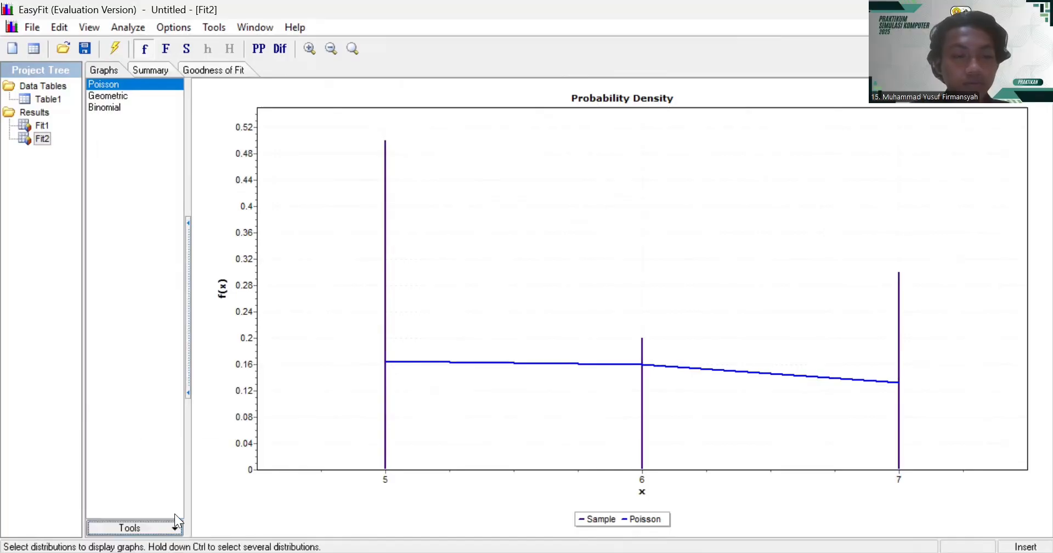
left_click(140, 525)
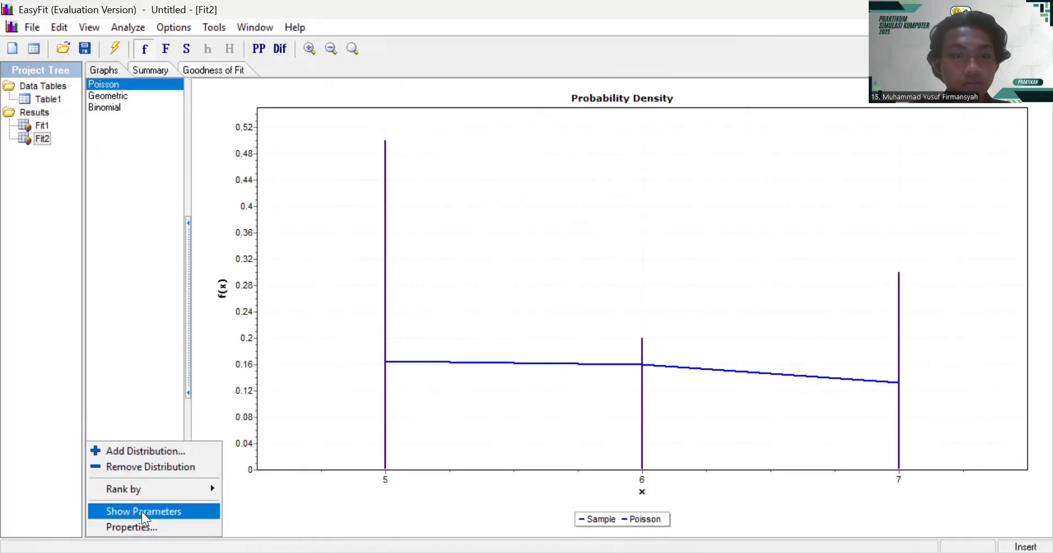
left_click(141, 511)
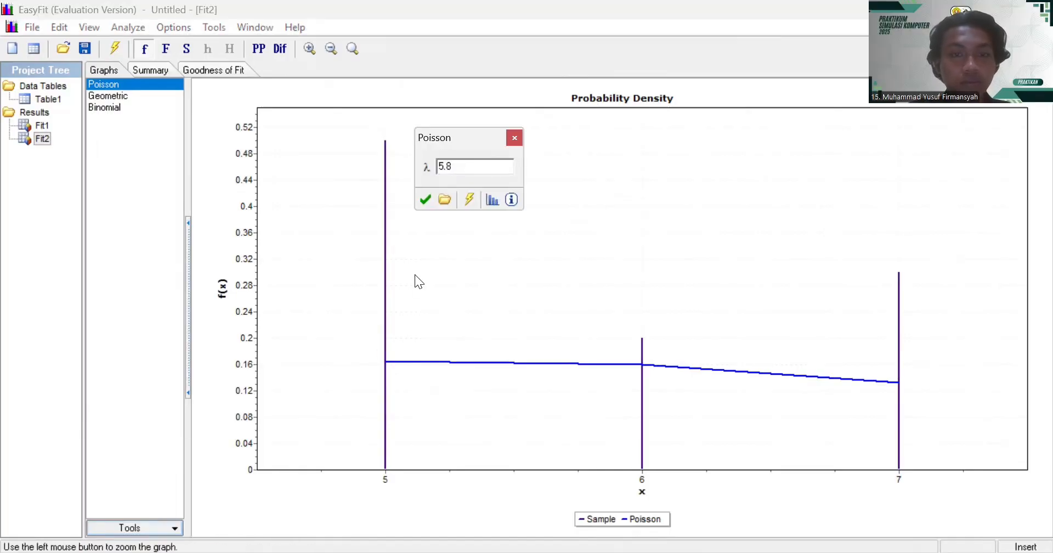
- Rank the goodness-of-fit table by Kolmogorov-Smirnov and reopen the Poisson parameter window, moving it near the graph's upper-left corner
left_click(223, 70)
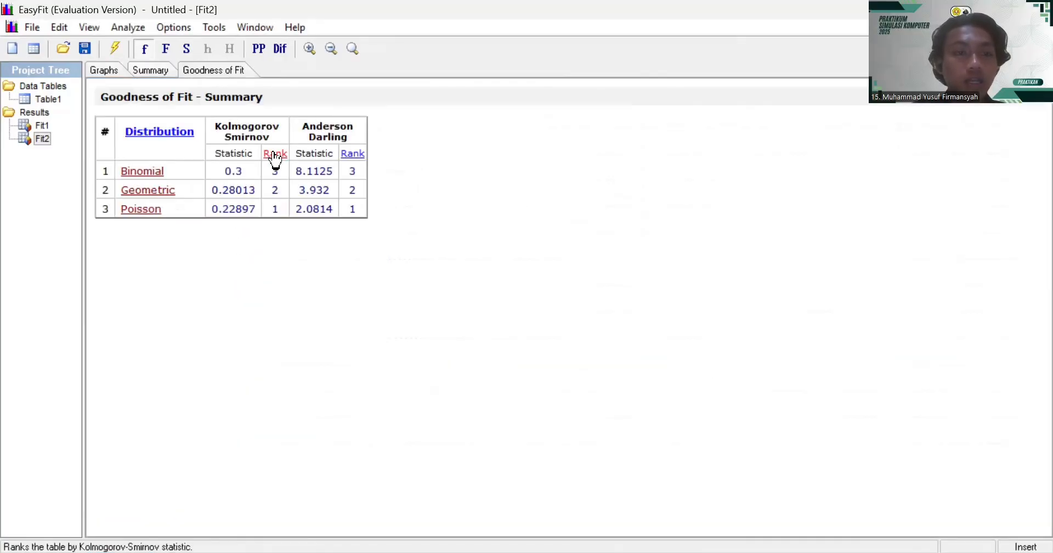
left_click(275, 153)
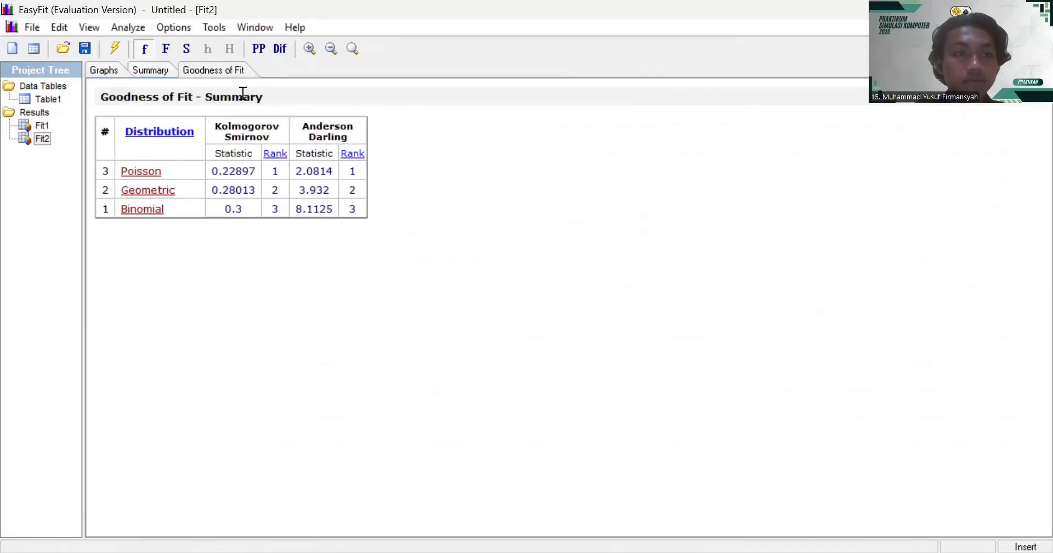
left_click(107, 70)
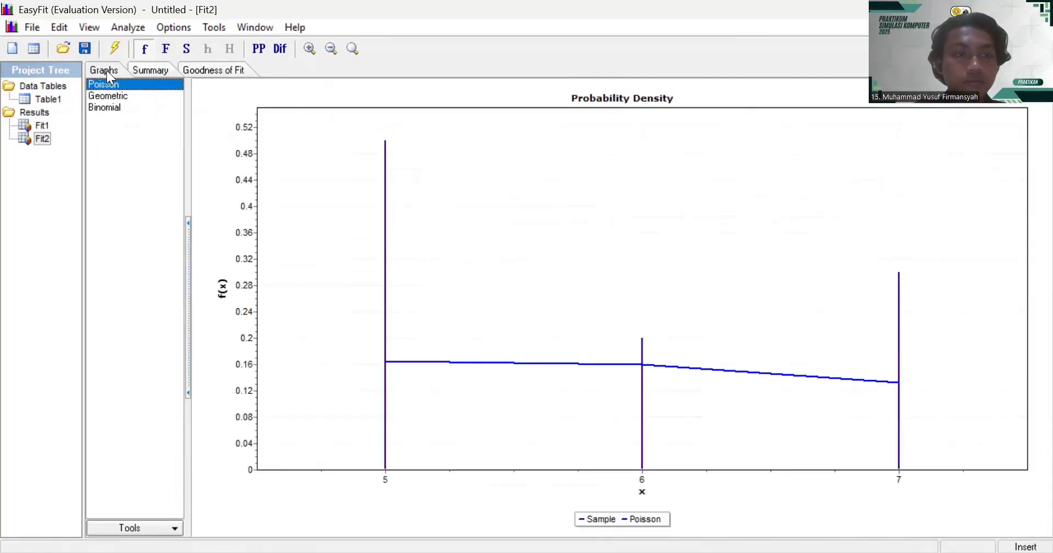
left_click(147, 526)
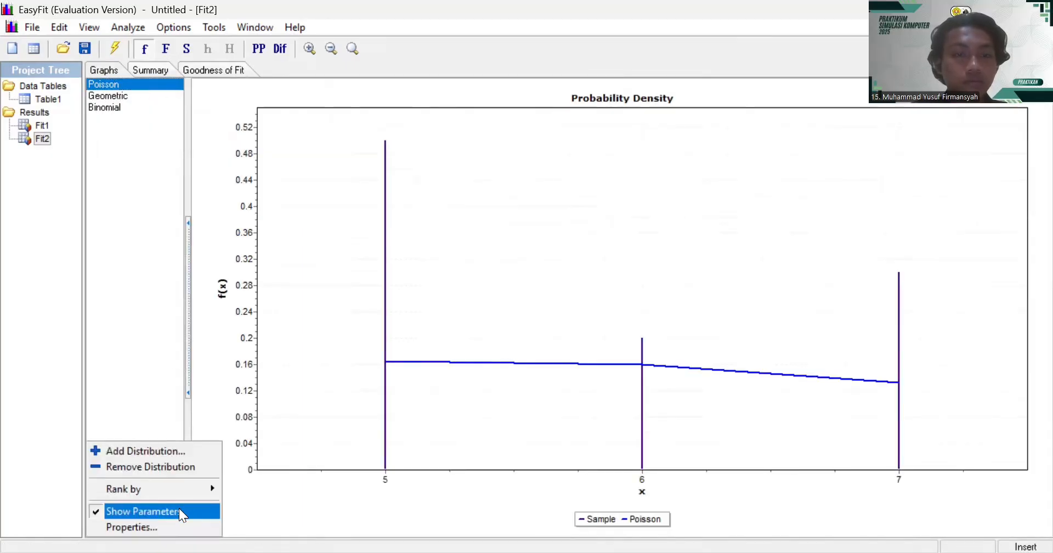
left_click(178, 511)
left_click(147, 527)
left_click(105, 517)
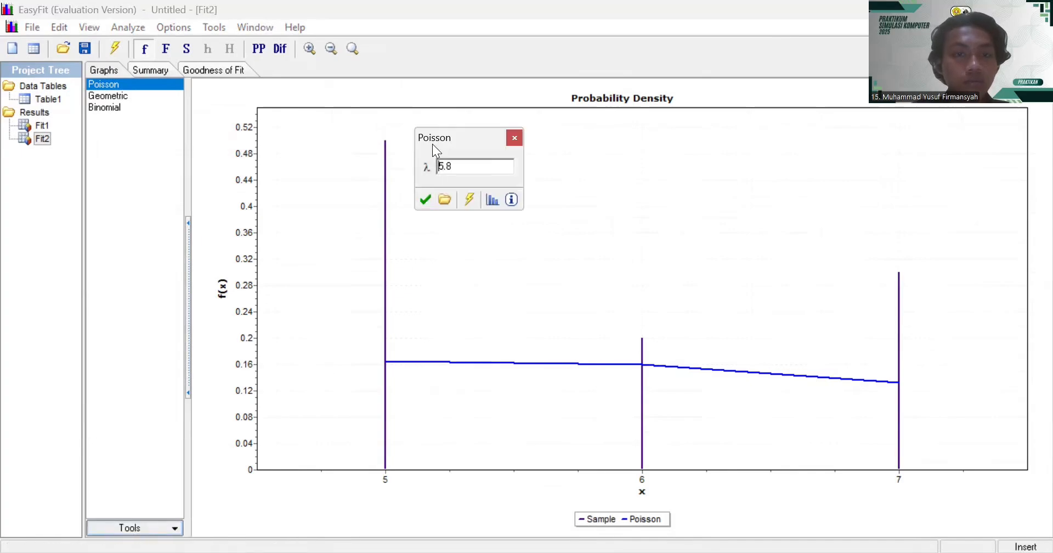
left_click_drag(432, 144, 332, 107)
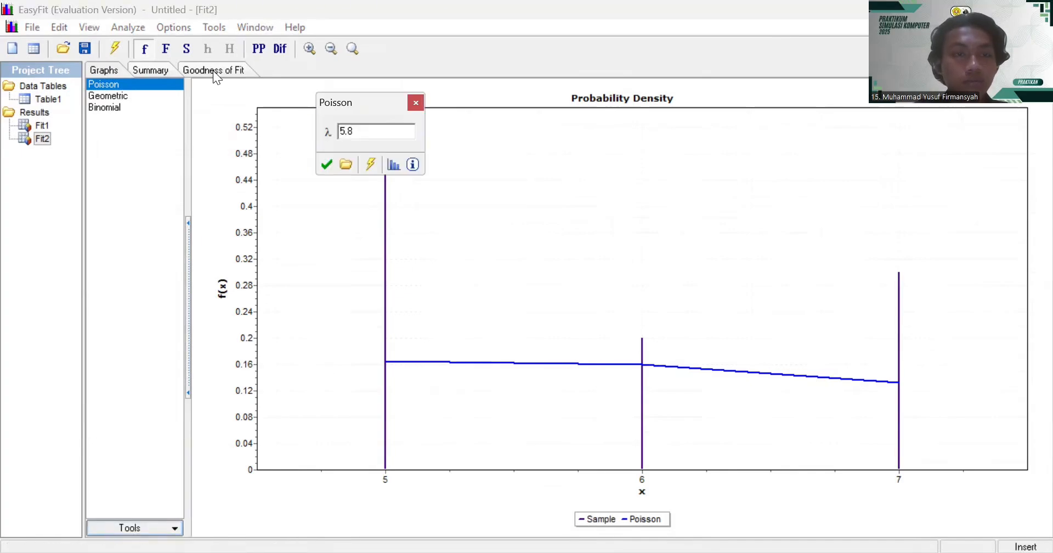
- Recheck the goodness-of-fit ranking and redisplay the Poisson parameters on the probability density graph
left_click(213, 70)
left_click(136, 75)
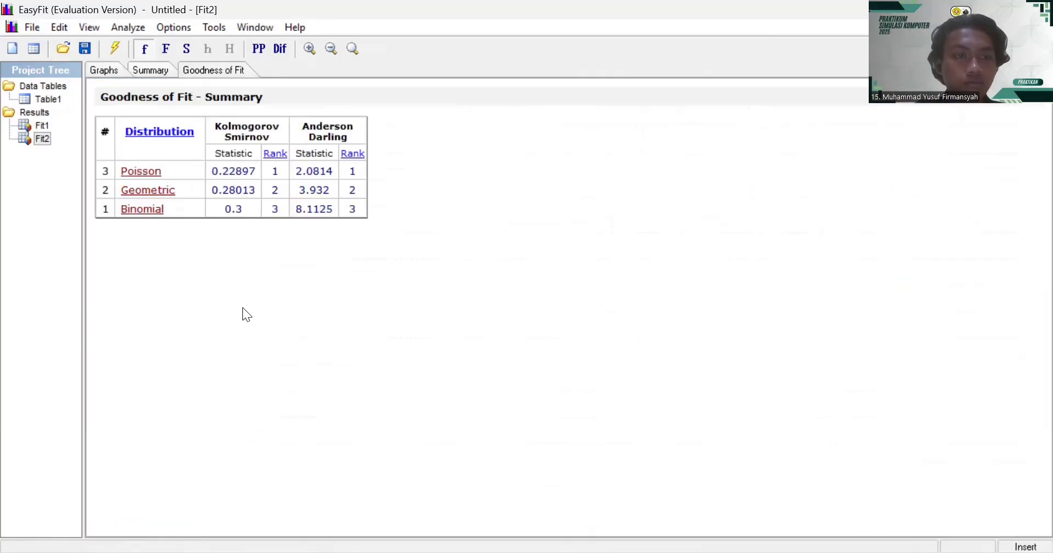
left_click(161, 71)
left_click(110, 71)
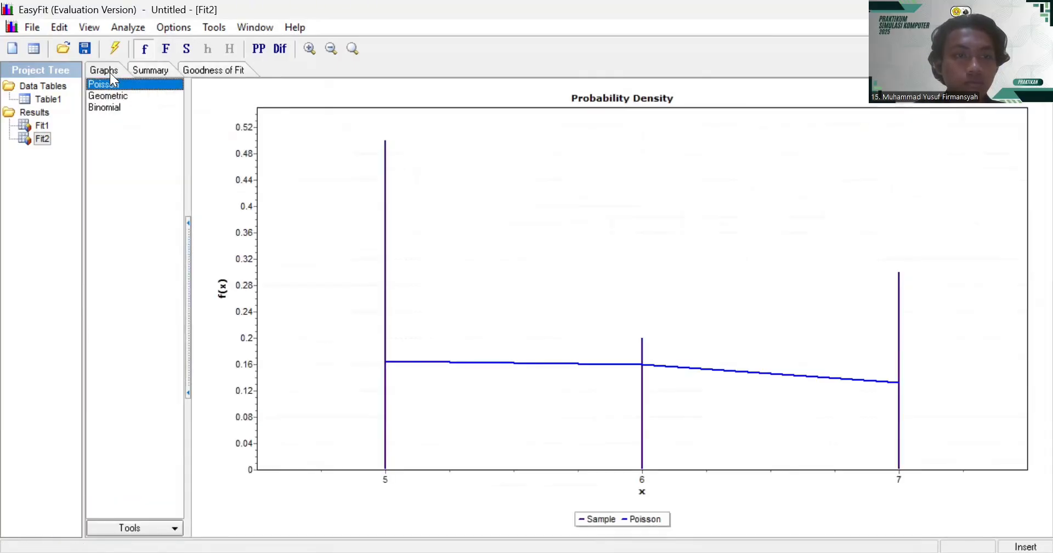
left_click(152, 526)
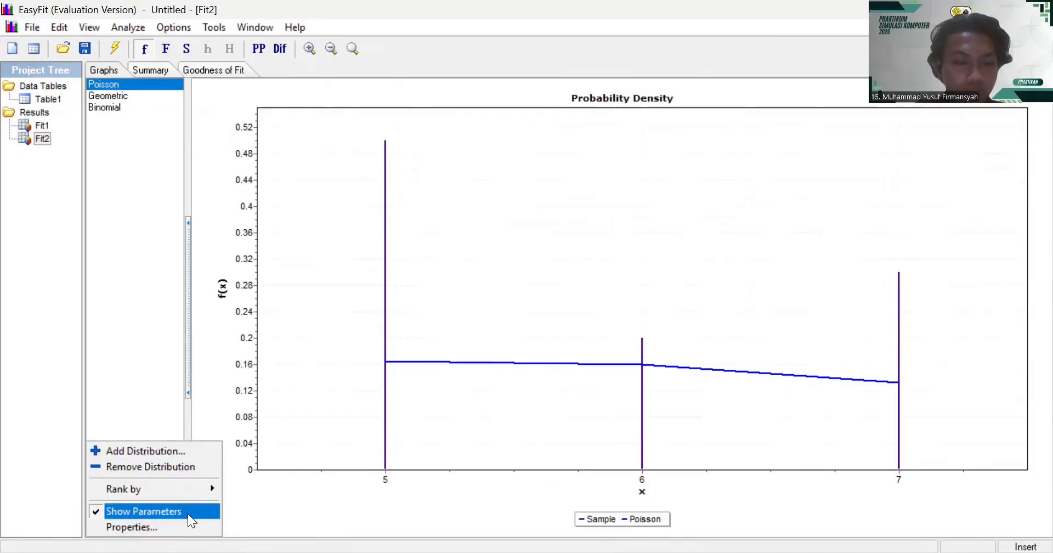
left_click(187, 512)
left_click(174, 530)
left_click(106, 511)
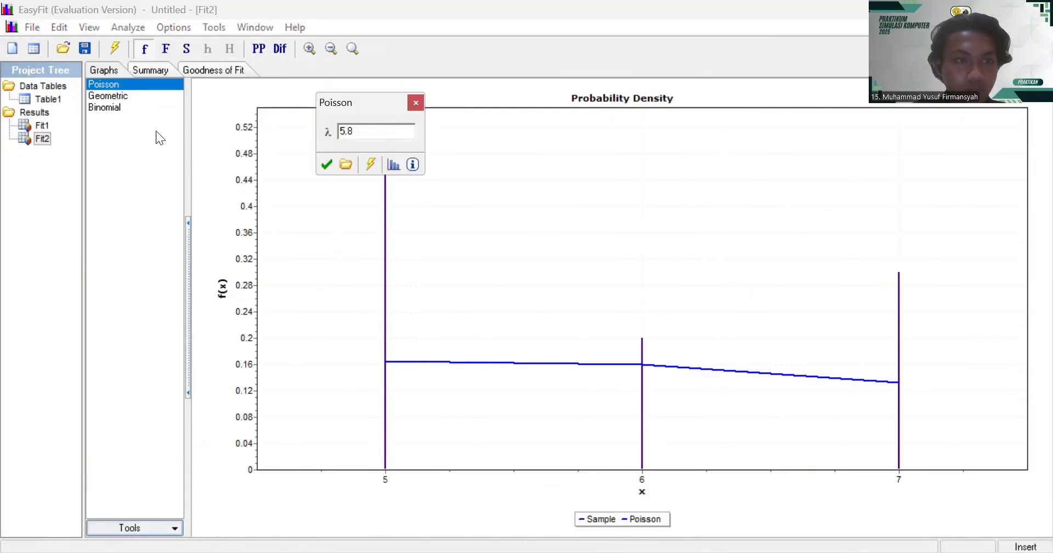
double_click(42, 126)
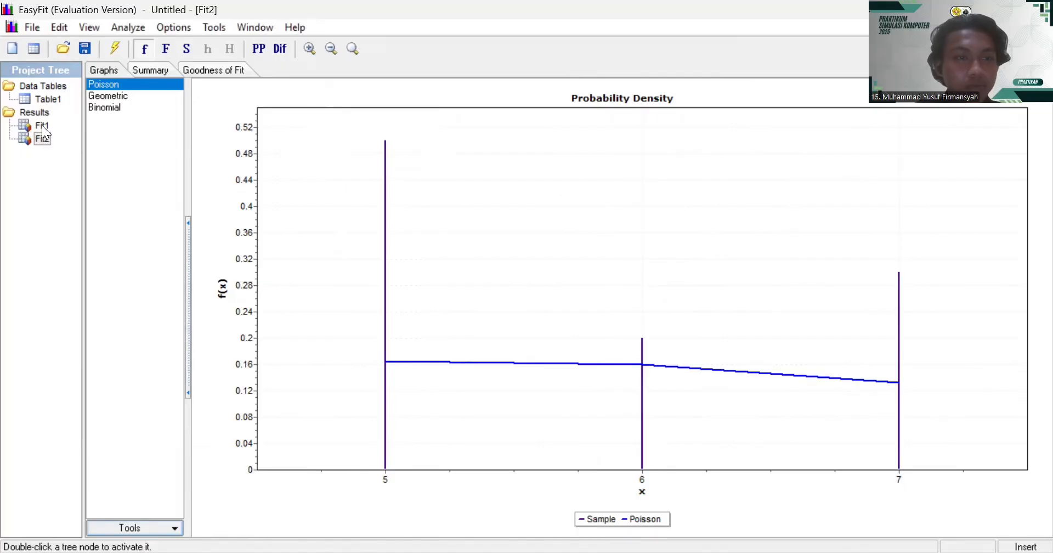
- Compare the goodness-of-fit ranking with the fitted parameters listed for the Binomial, Geometric and Poisson distributions
left_click(217, 68)
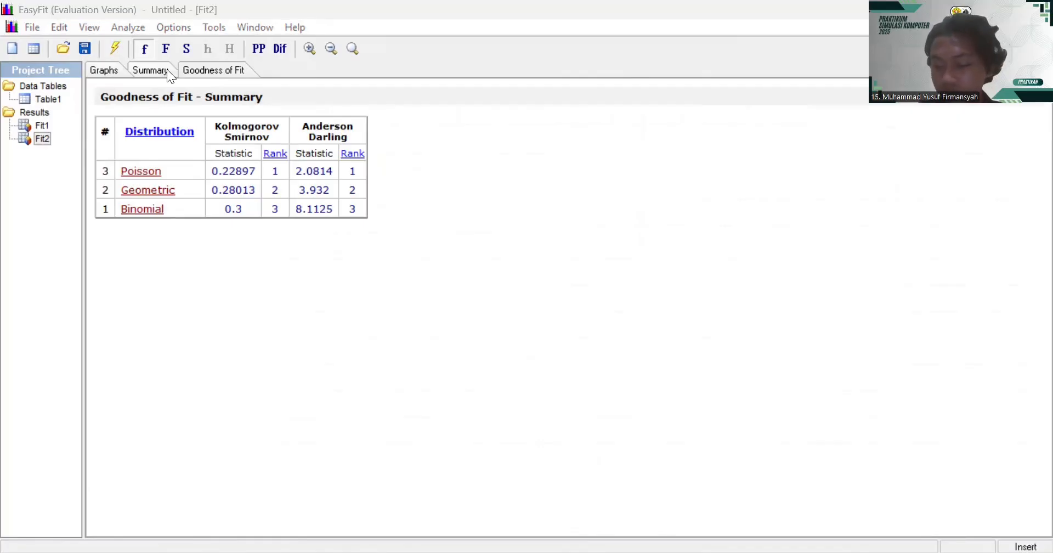
left_click(138, 73)
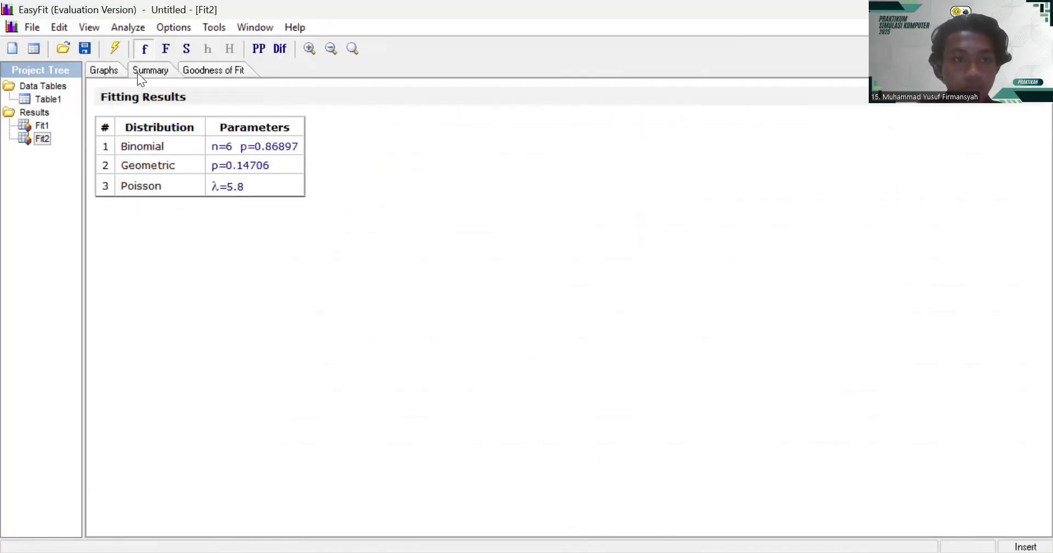
left_click(113, 75)
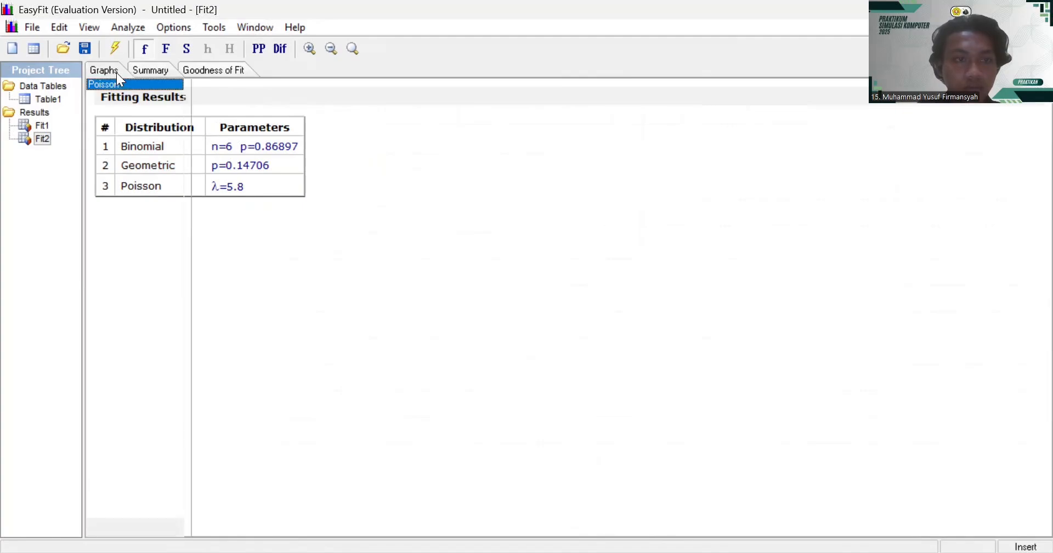
left_click(158, 69)
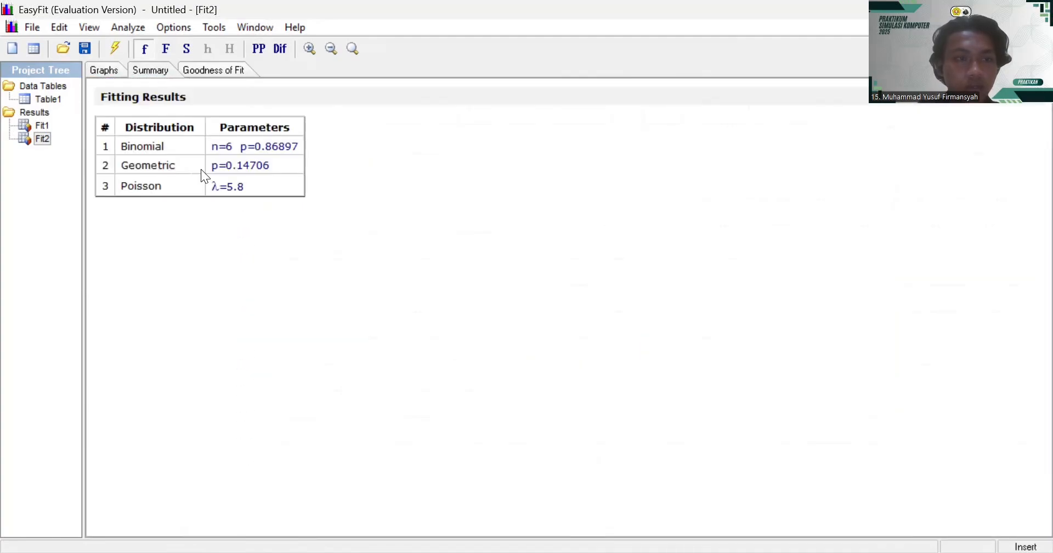
left_click(221, 73)
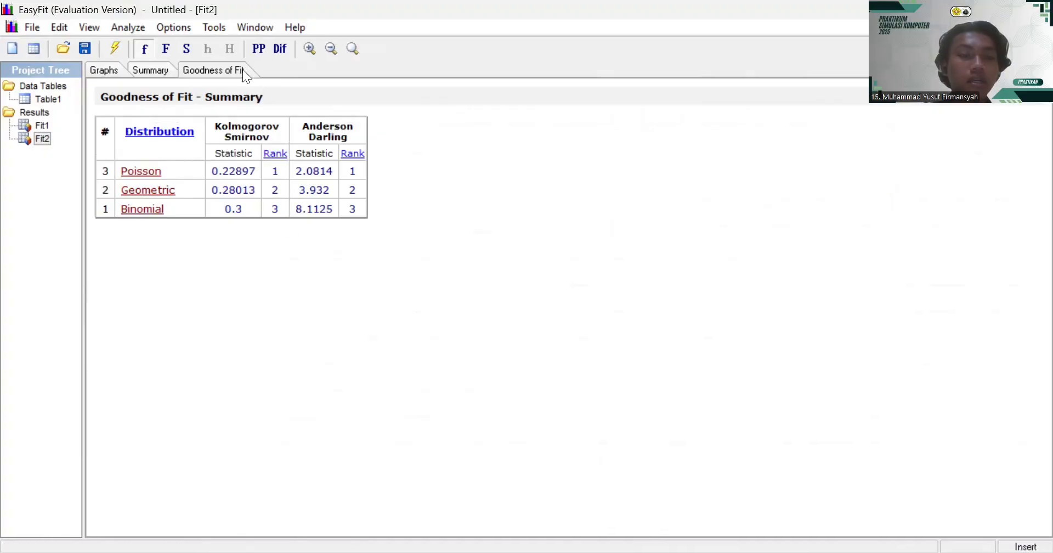
left_click(157, 76)
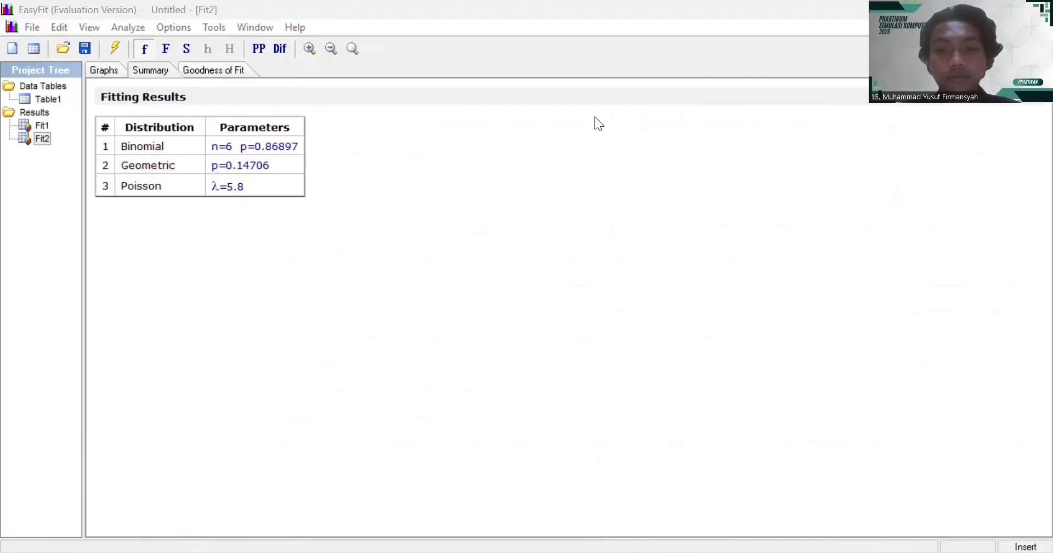
- Switch to AnyLogic, clear the delay time of the Penggilingan_adonan service and open the probability distribution chooser
key("alt+Tab")
left_click_drag(937, 258, 769, 269)
key("BackSpace")
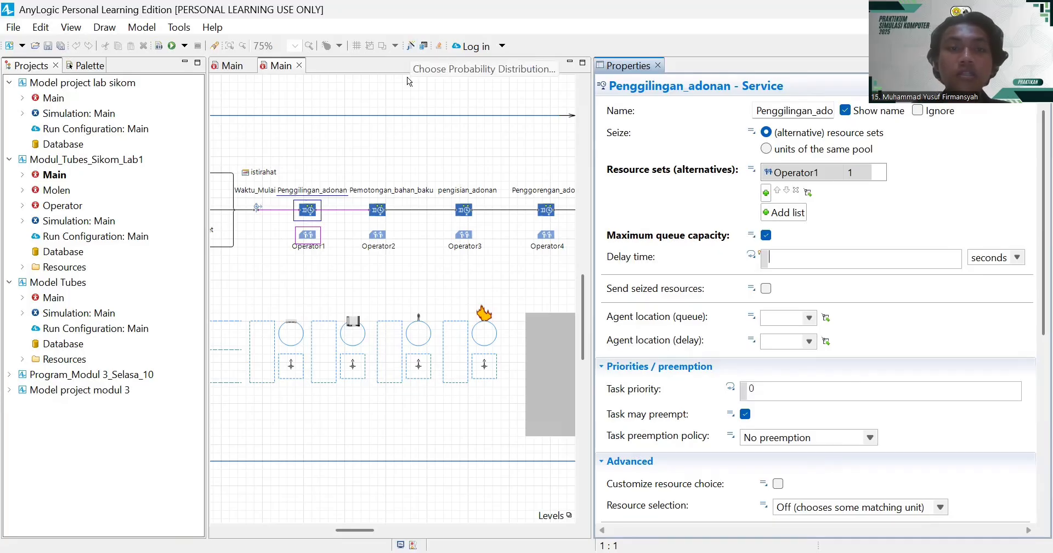
left_click(411, 46)
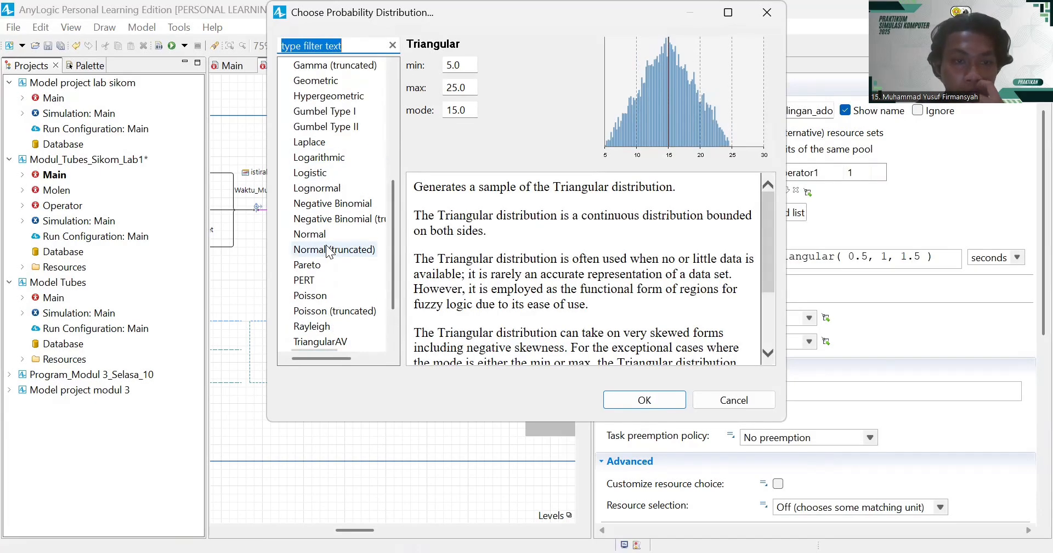
- Select the Binomial distribution in the chooser and enlarge the dialog to show its full parameters and graph
scroll(326, 249, "up", 5)
scroll(326, 252, "up", 1)
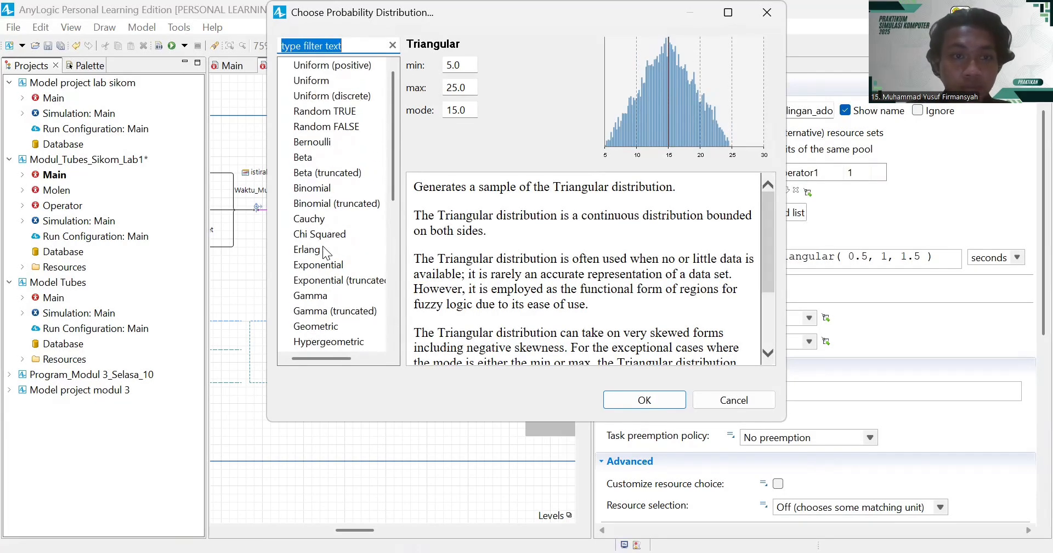
left_click(327, 204)
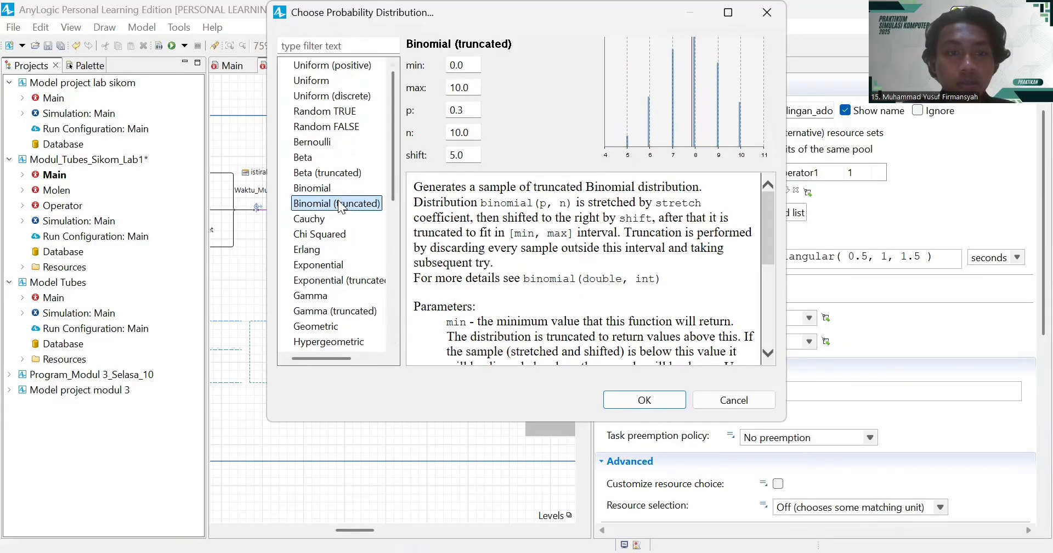
left_click(313, 188)
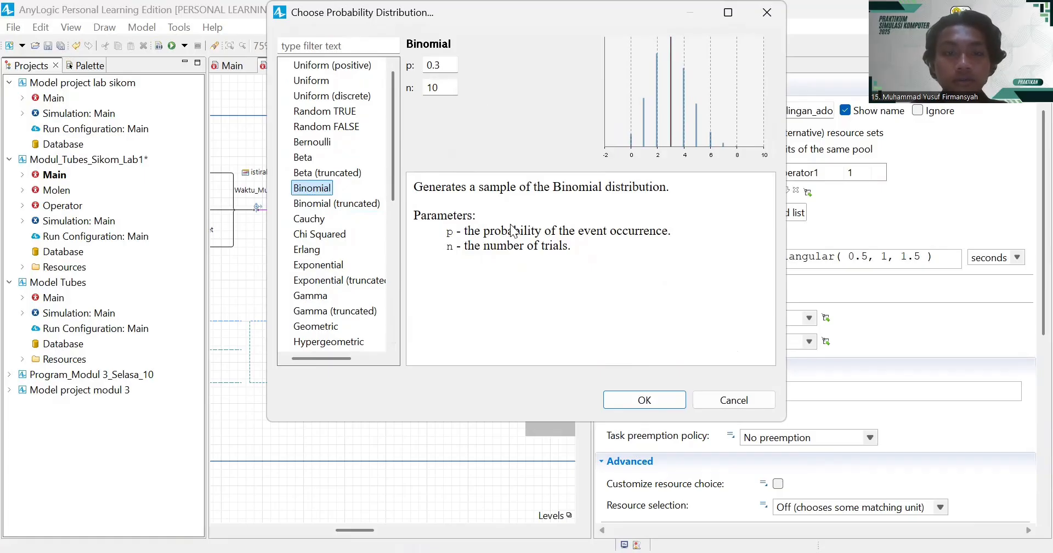
double_click(478, 429)
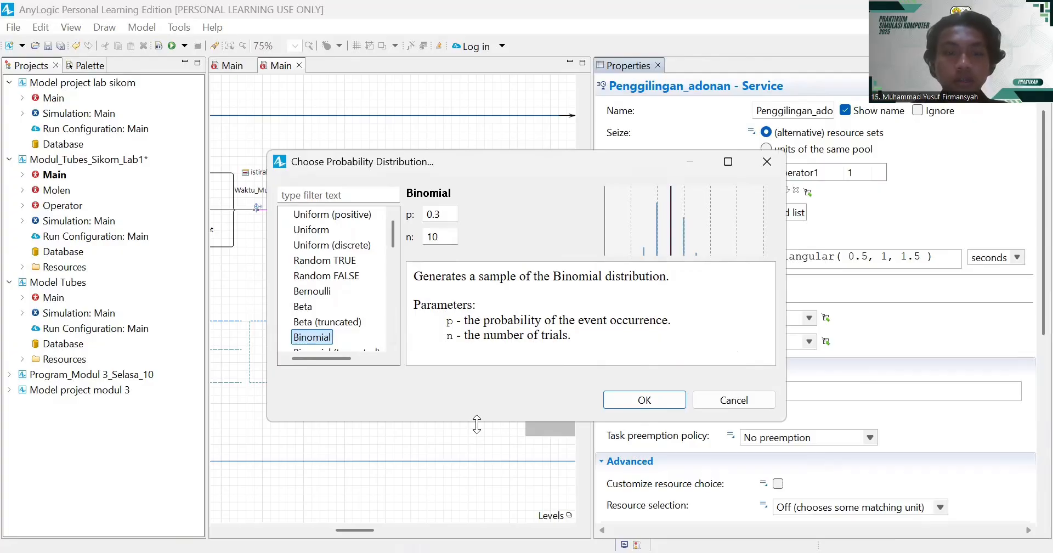
left_click_drag(477, 424, 477, 530)
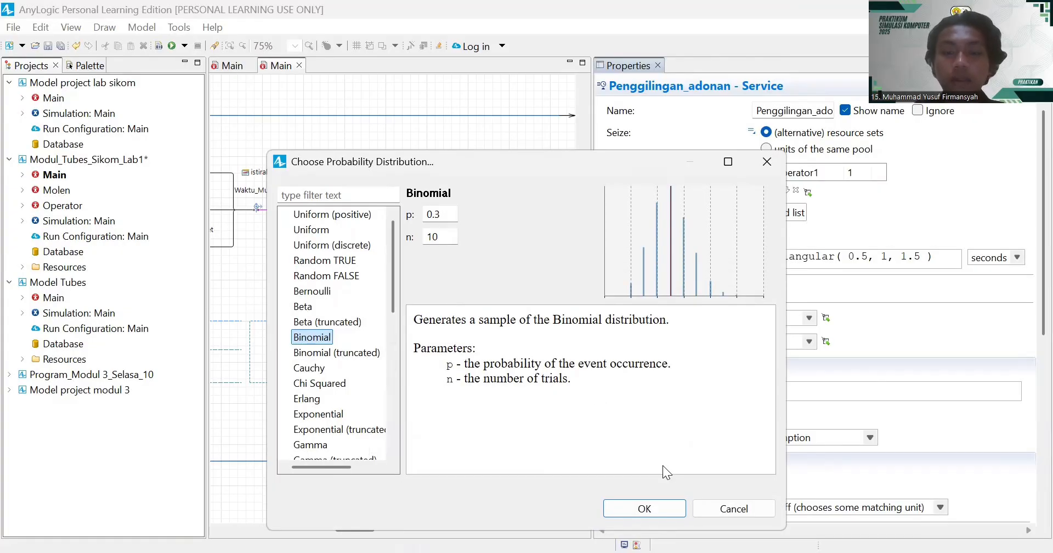
left_click(593, 145)
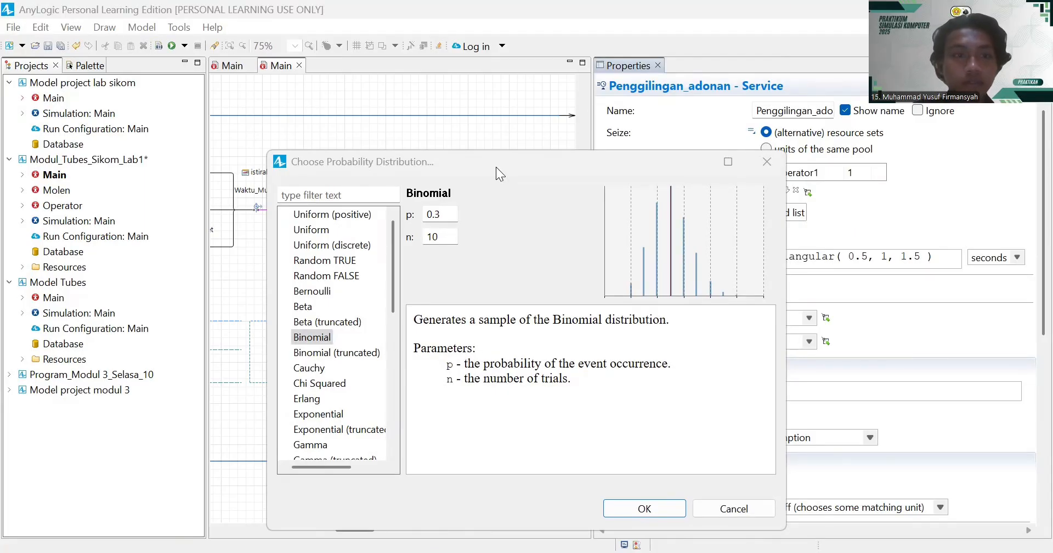
- Recheck the fitted Binomial parameters in EasyFit, return to AnyLogic and set the Binomial probability p to 0.86897
key("alt+Tab")
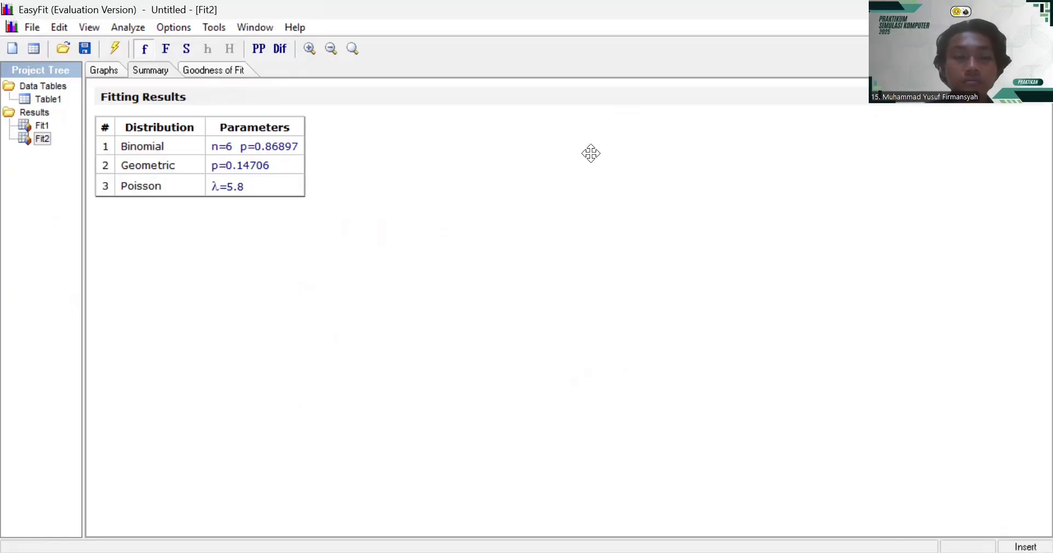
key("alt+Tab")
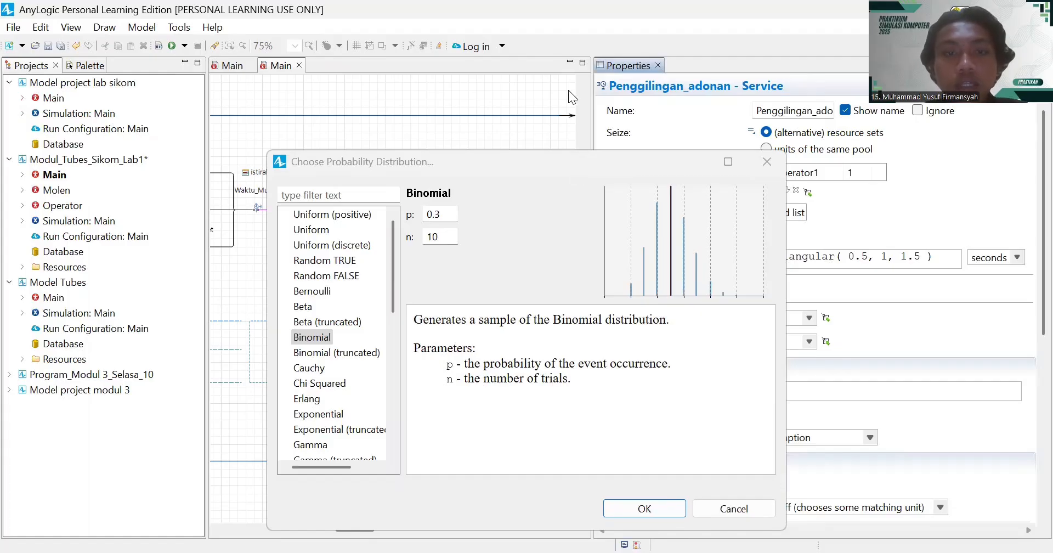
left_click_drag(575, 163, 568, 69)
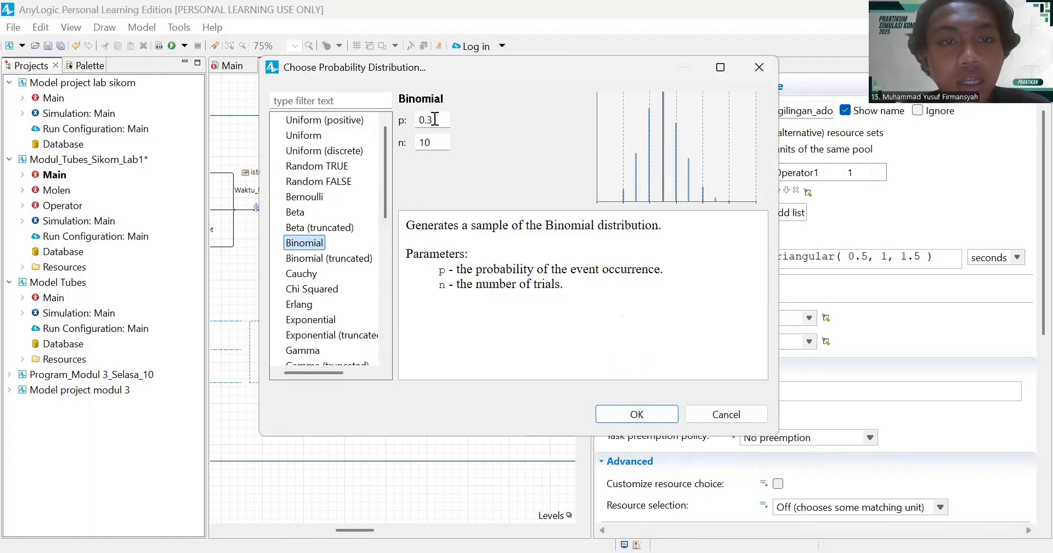
left_click(435, 119)
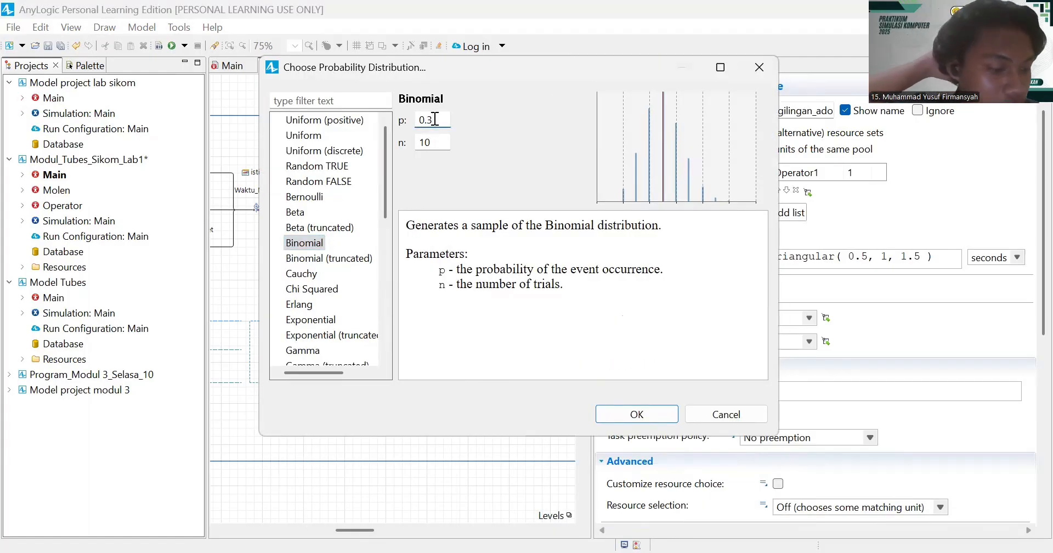
key("BackSpace")
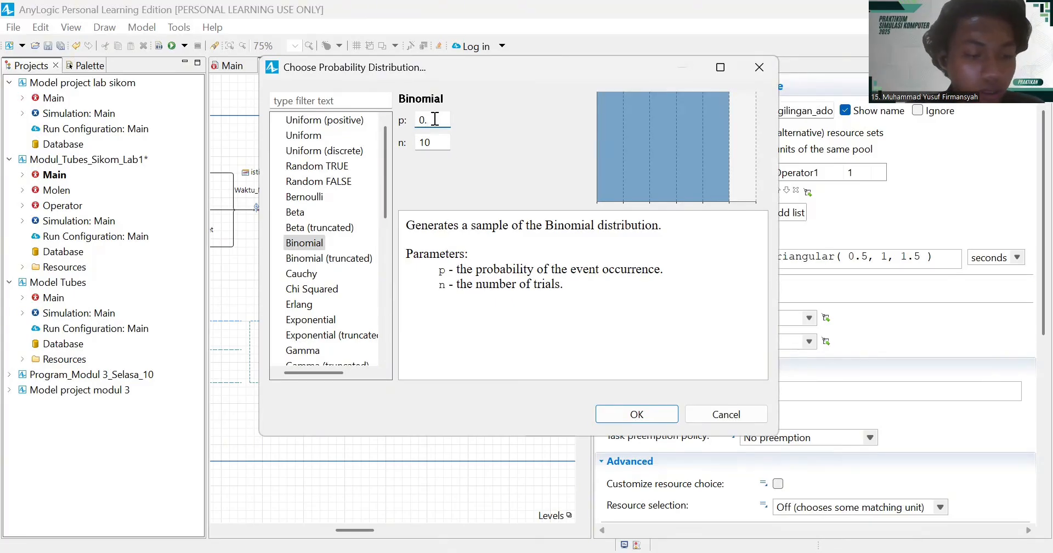
type("8")
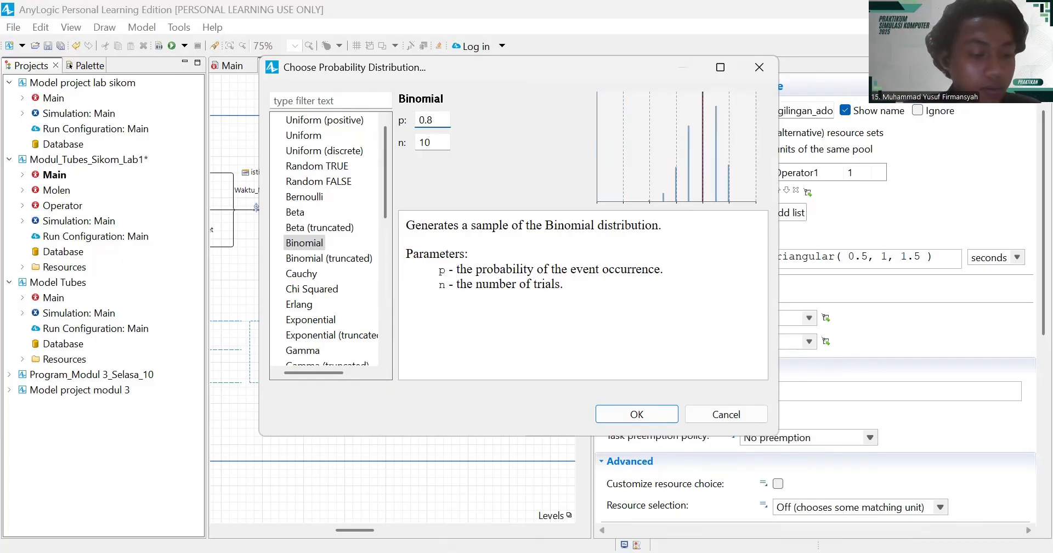
type("6")
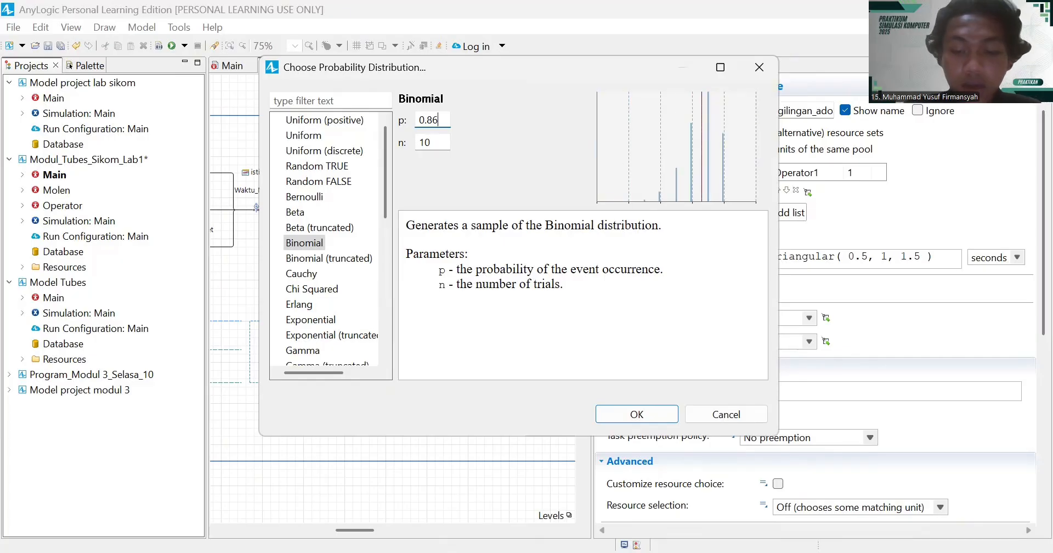
type("897")
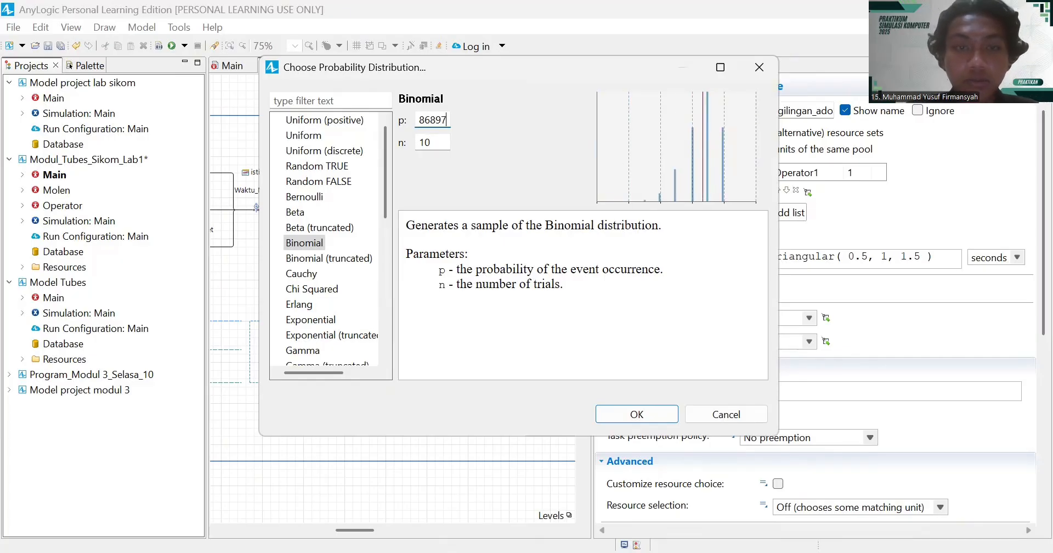
- Set the number of trials n to 6 and apply the Binomial distribution as the Penggilingan_adonan delay time
left_click(442, 141)
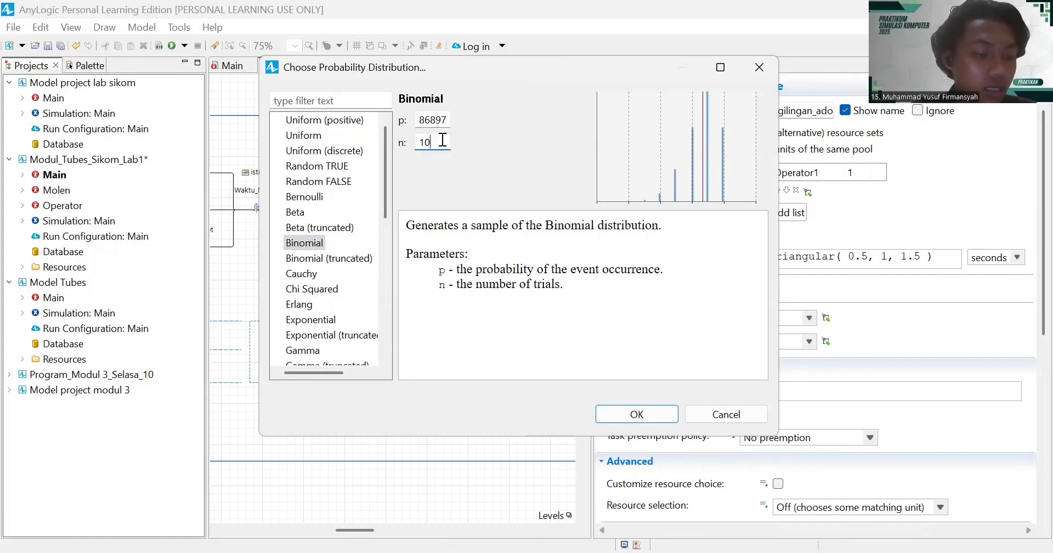
key("BackSpace")
key("BackSpace")
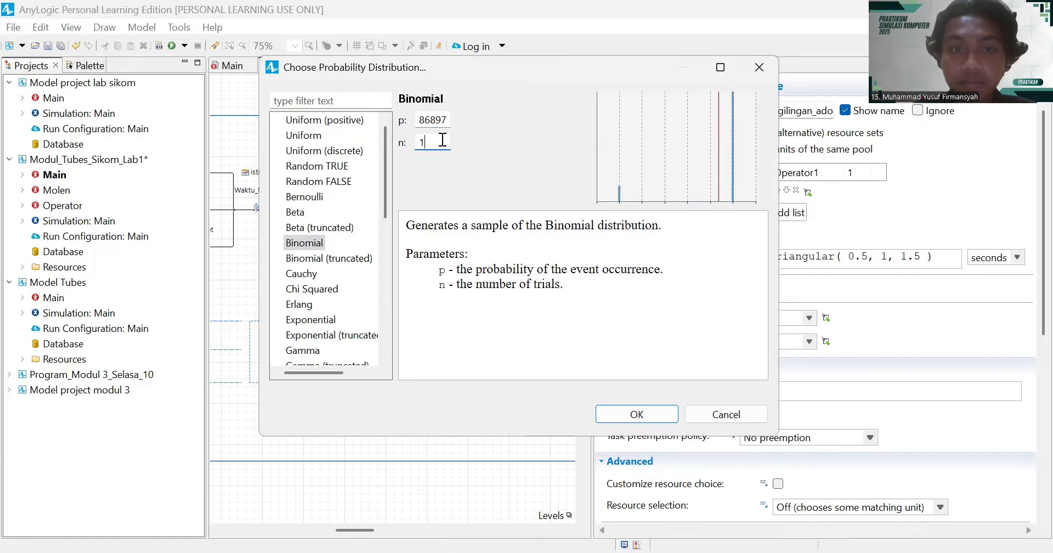
type("6")
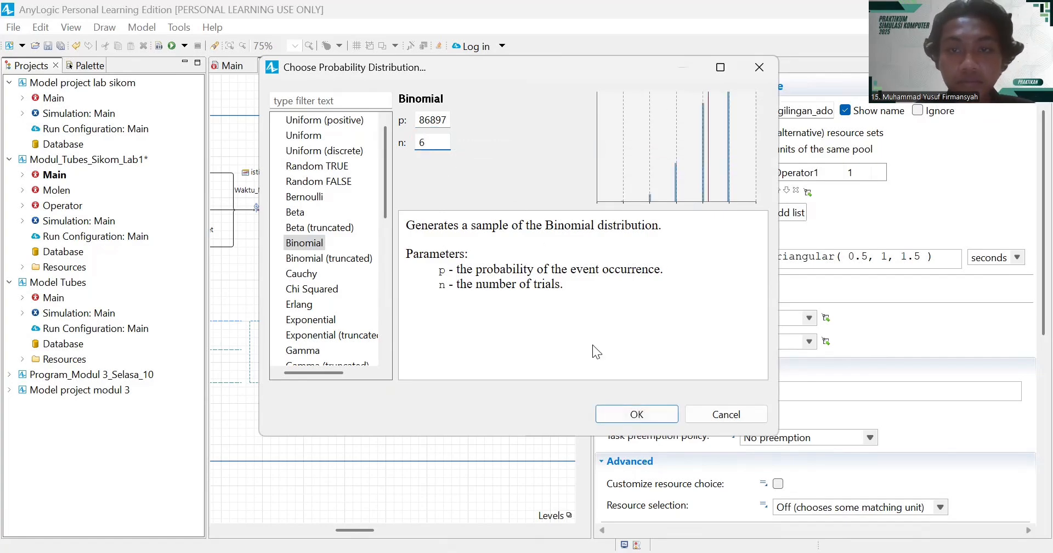
left_click(632, 415)
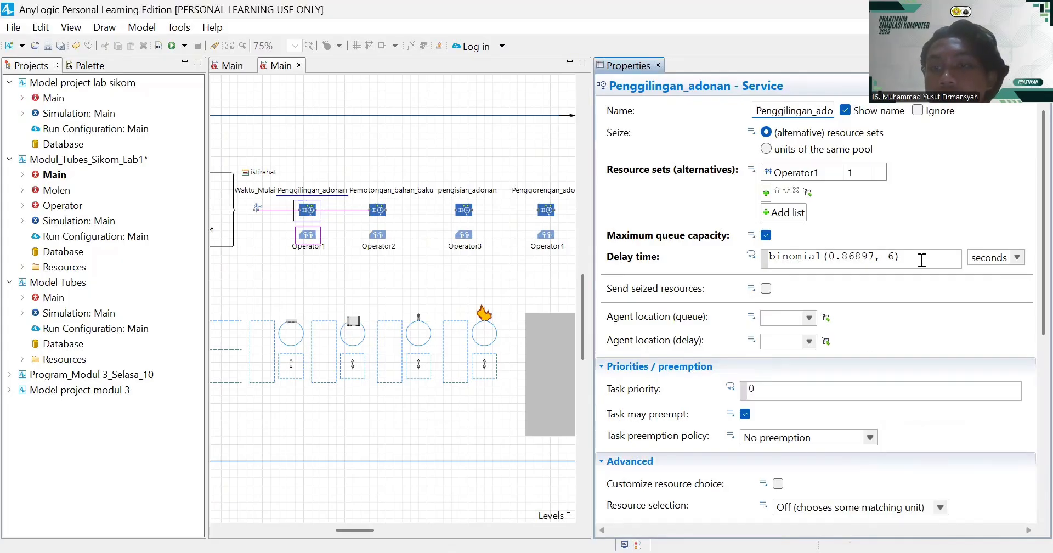
left_click(921, 260)
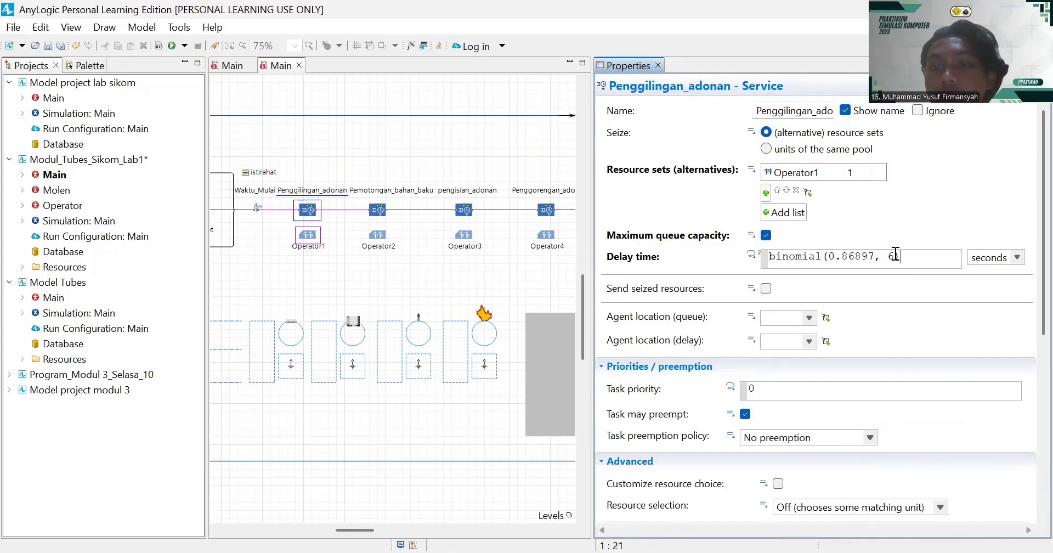
- Set the queue agent location of the Penggilingan_adonan service to antri_penggilingan_adonan
left_click(808, 319)
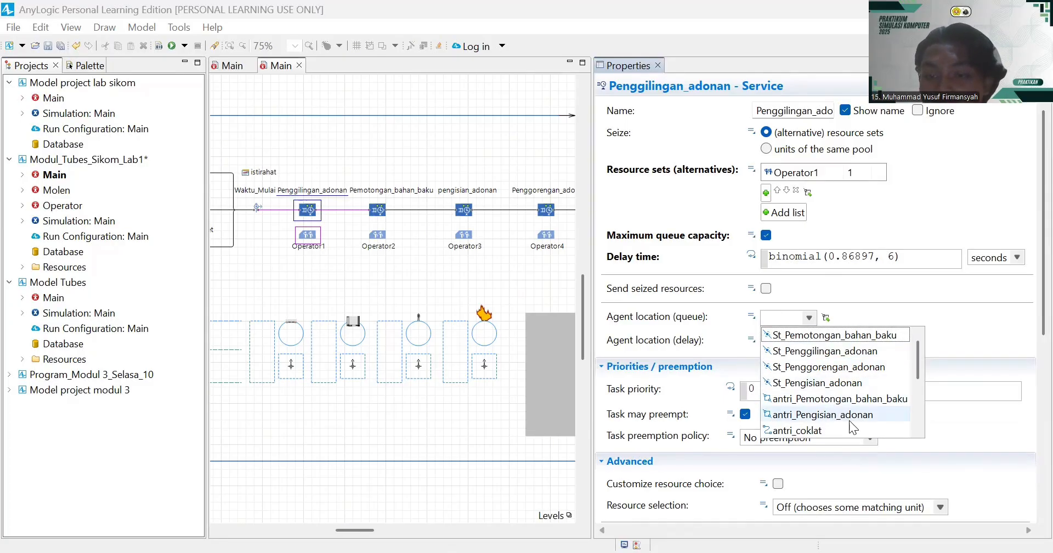
scroll(849, 420, "down", 2)
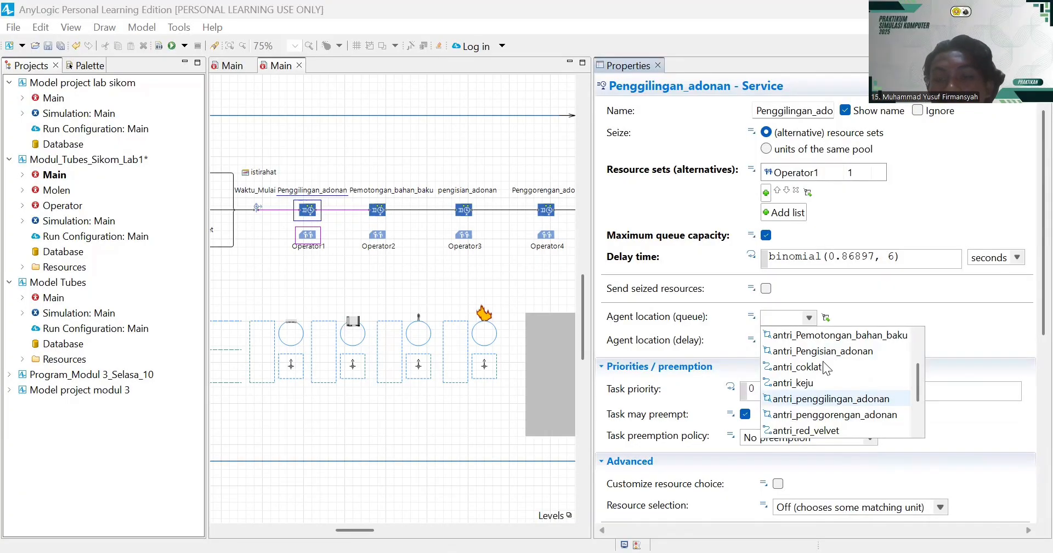
left_click(813, 319)
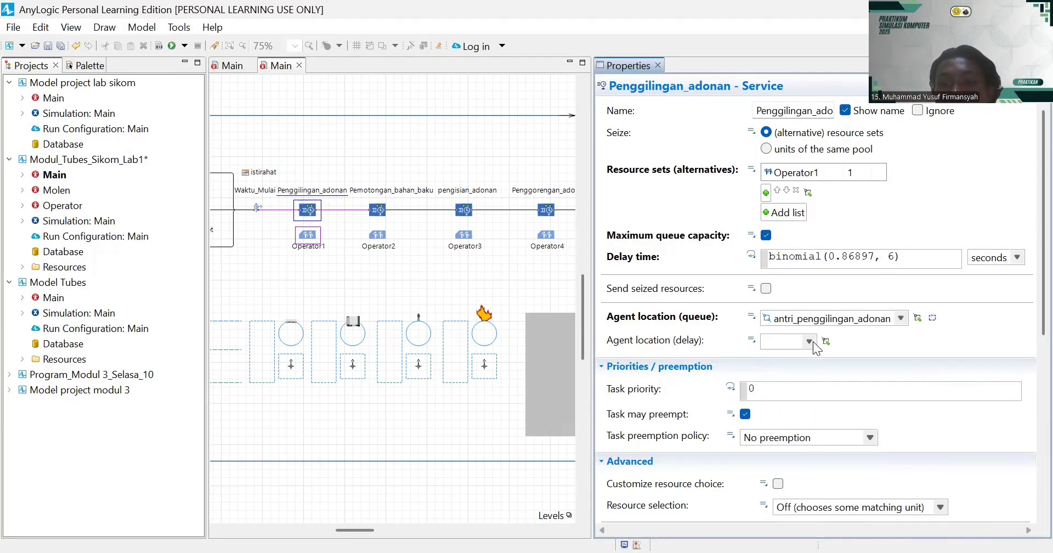
- Set the delay agent location of the Penggilingan_adonan service to St_Penggilingan_adonan and review its remaining properties
left_click(812, 341)
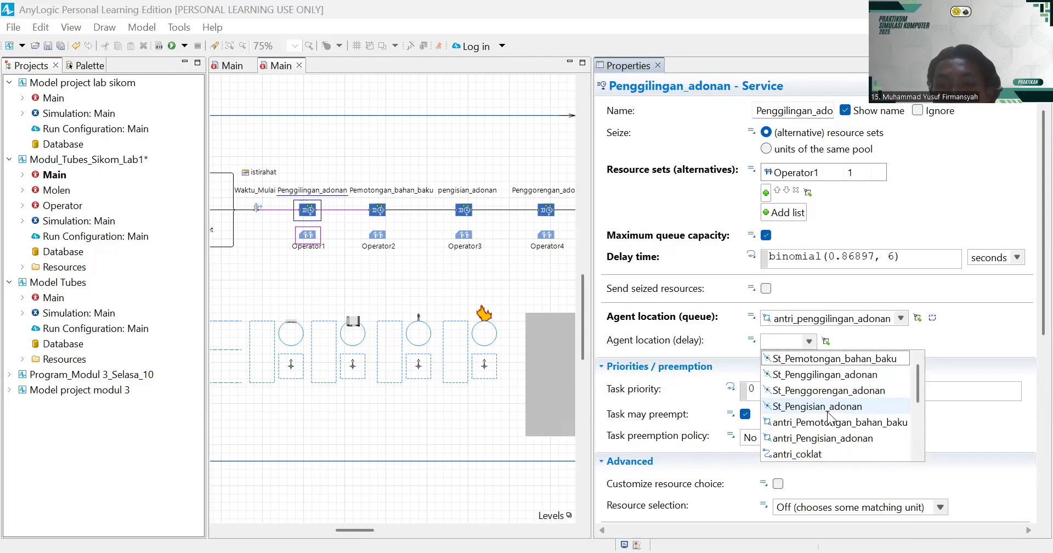
scroll(831, 419, "down", 1)
scroll(831, 419, "down", 2)
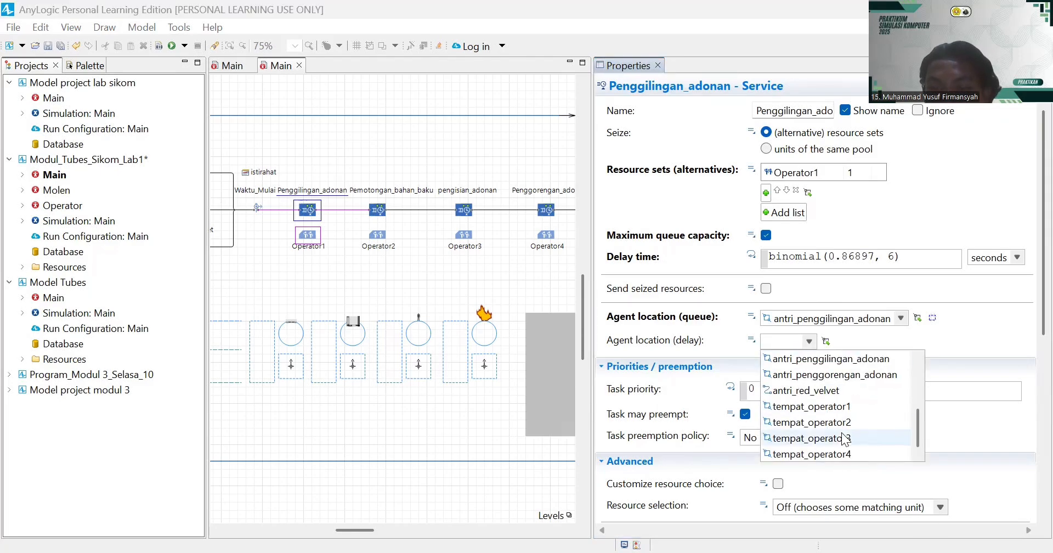
scroll(836, 424, "up", 1)
scroll(838, 426, "up", 1)
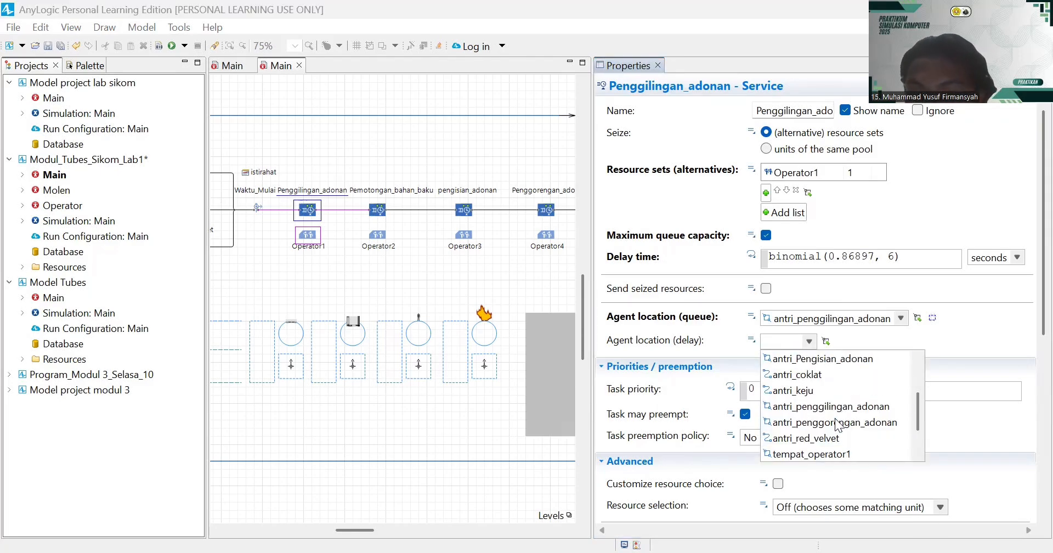
scroll(817, 414, "up", 3)
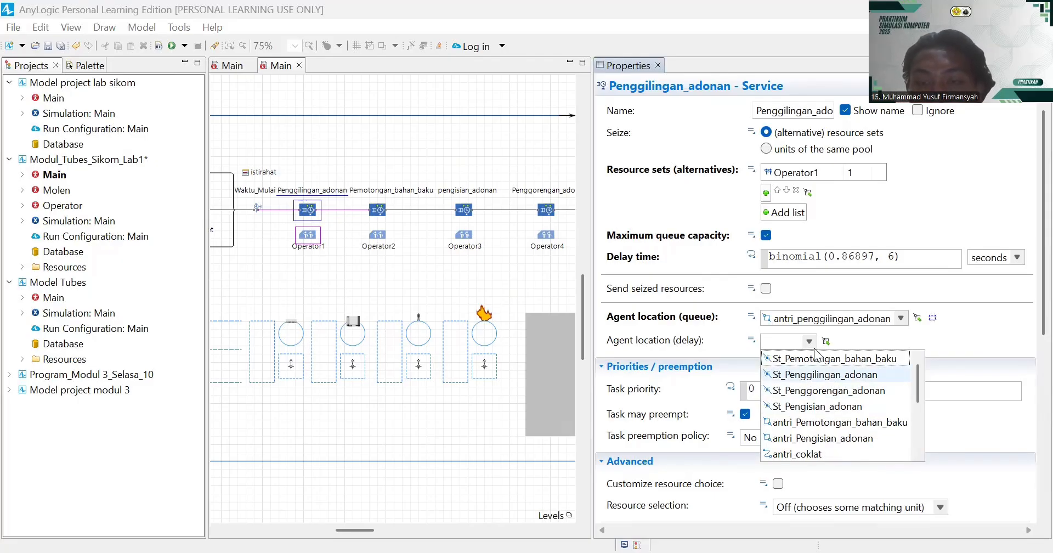
left_click(822, 373)
scroll(790, 402, "down", 3)
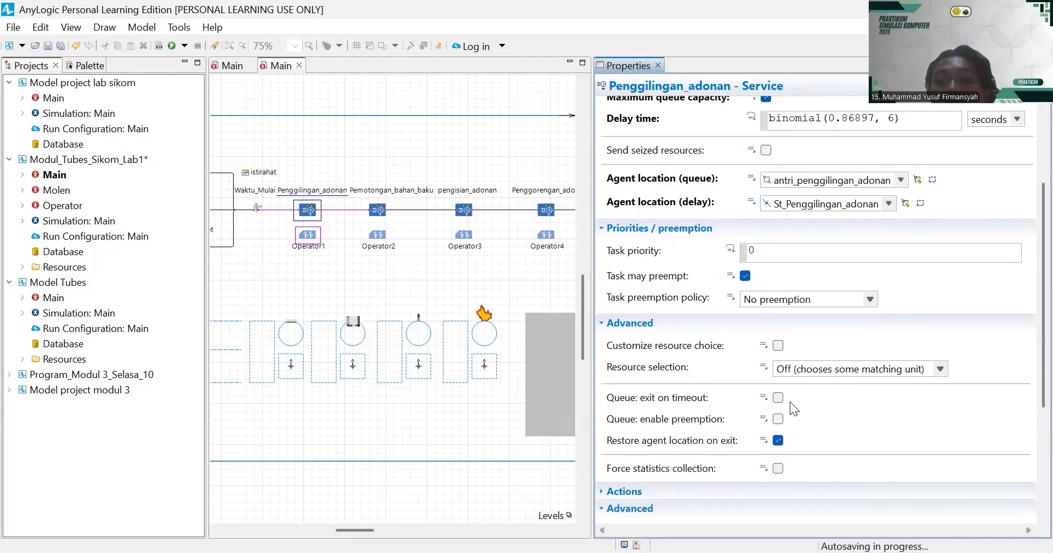
scroll(790, 402, "down", 5)
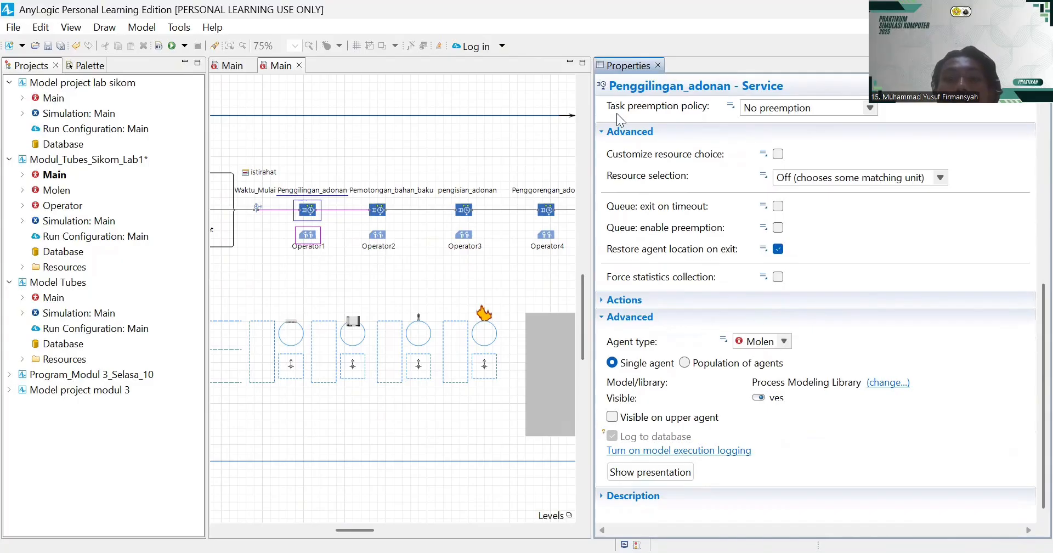
- Select the Pemotongan_bahan_baku service and add Operator2 to its resource sets
left_click(380, 217)
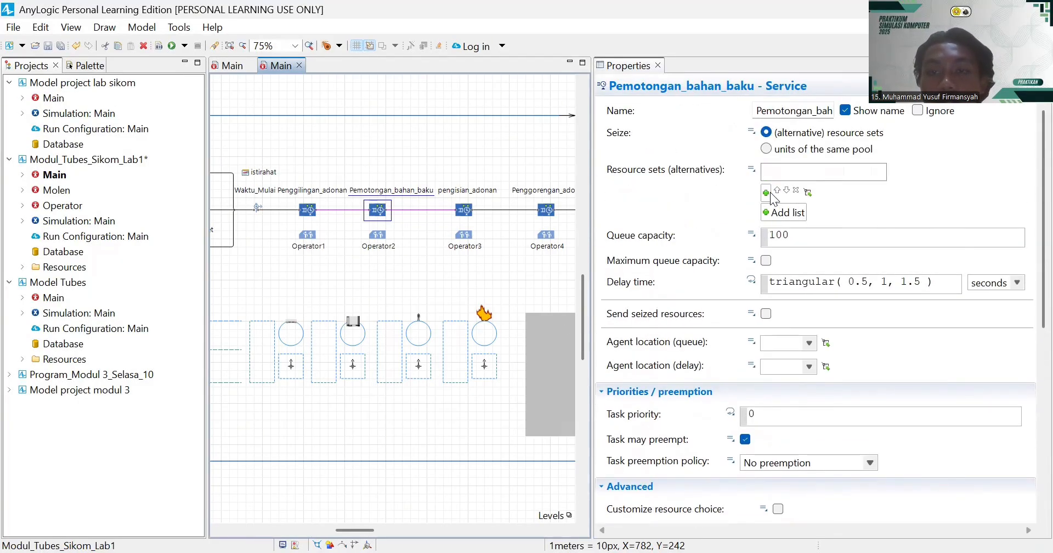
left_click(769, 194)
left_click(784, 213)
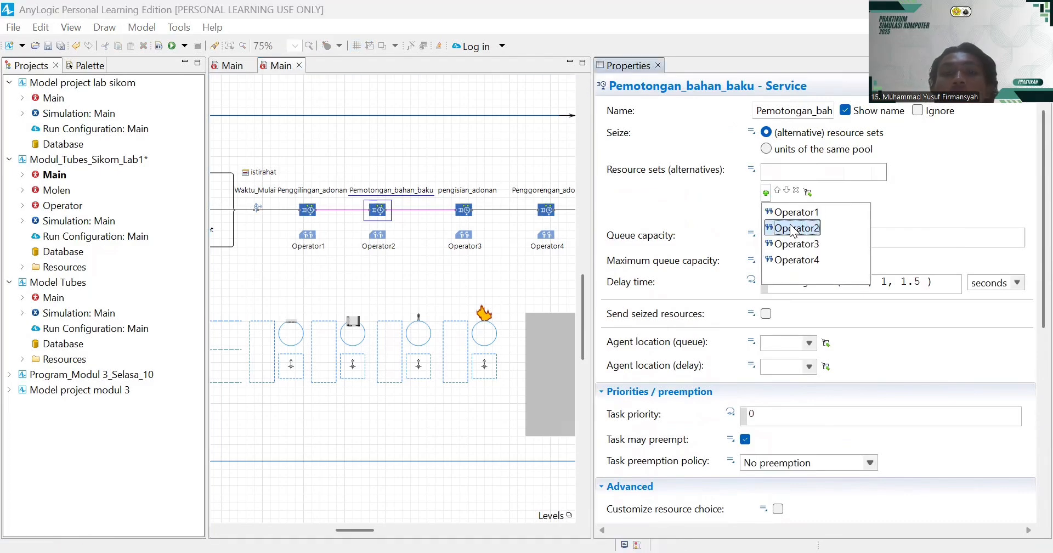
left_click(790, 228)
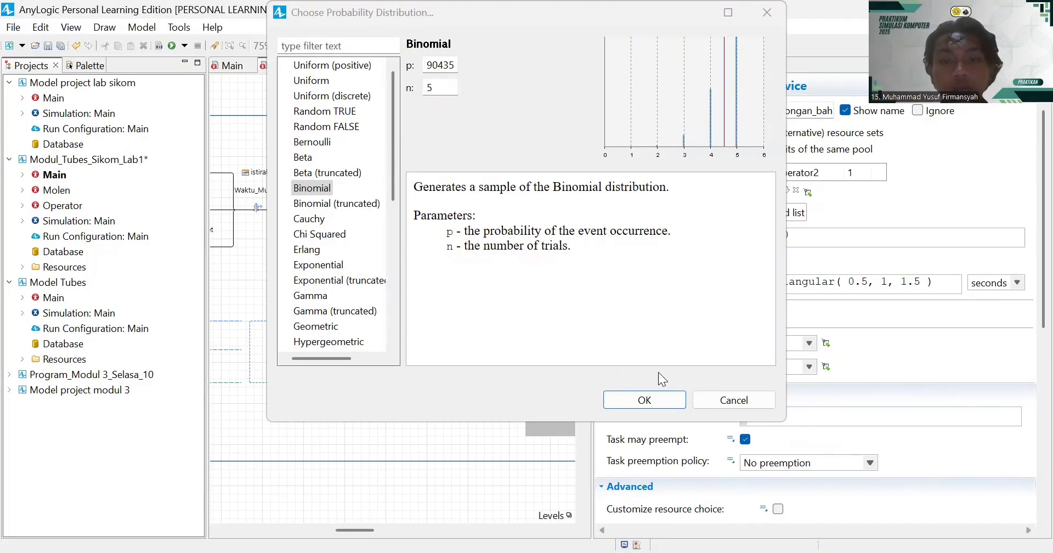
- Check the Binomial p of 0.90435 with n of 5 and apply it as the Pemotongan_bahan_baku delay time
left_click(454, 64)
key("Left")
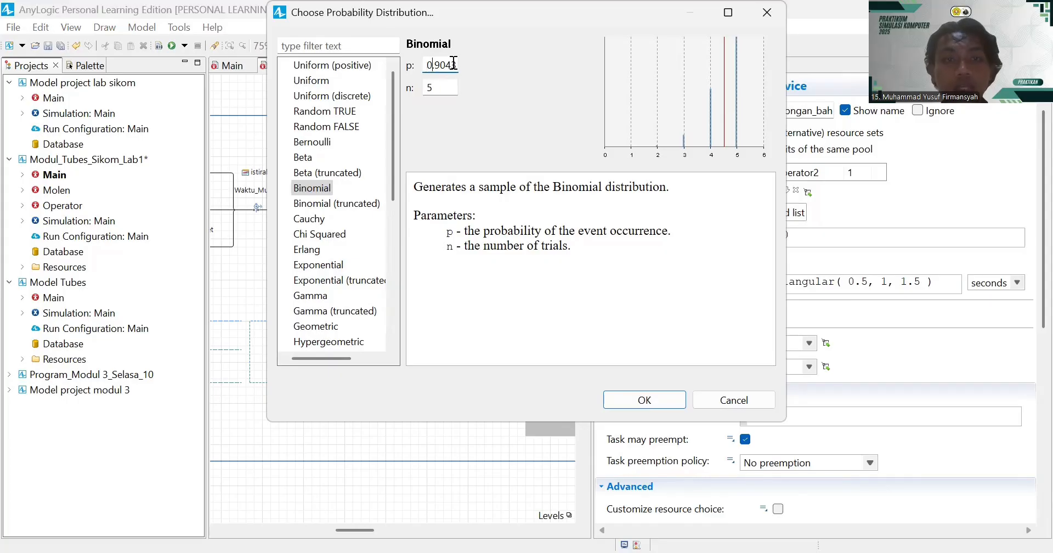
left_click(647, 405)
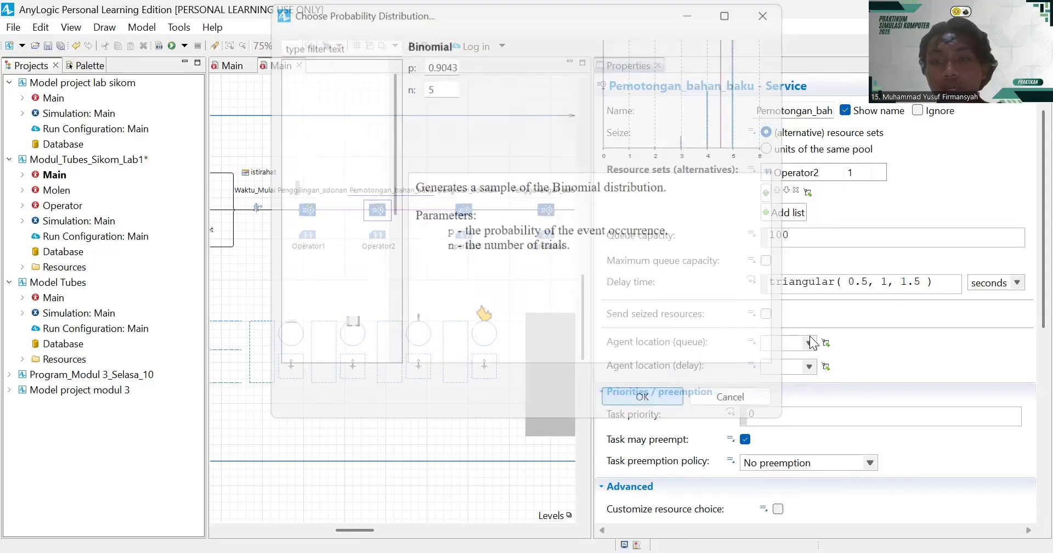
- Set the Pemotongan_bahan_baku agent locations to antri_Pemotongan_bahan_baku for the queue and St_Pemotongan_bahan_baku for the delay
scroll(807, 351, "down", 5)
scroll(807, 351, "down", 1)
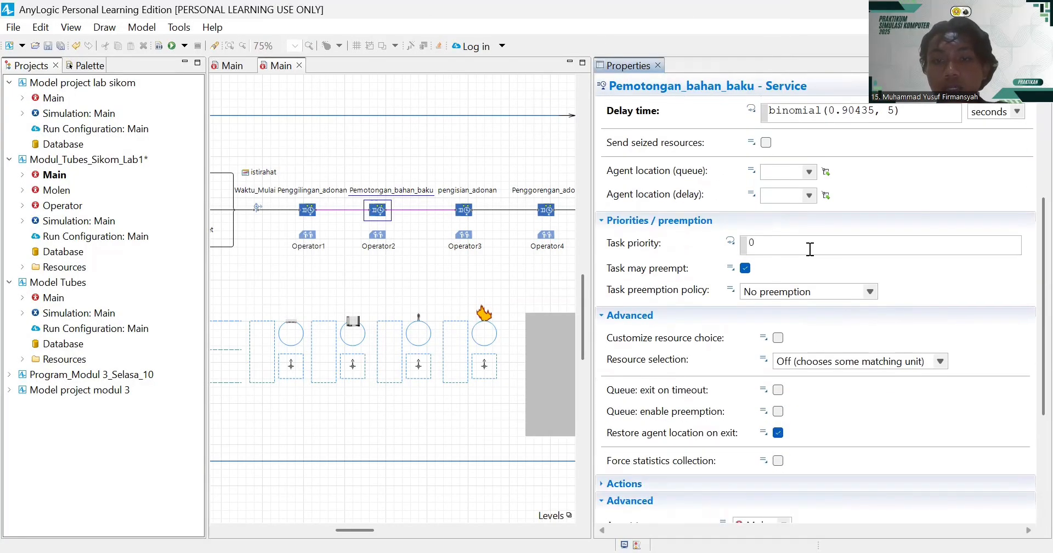
left_click(809, 173)
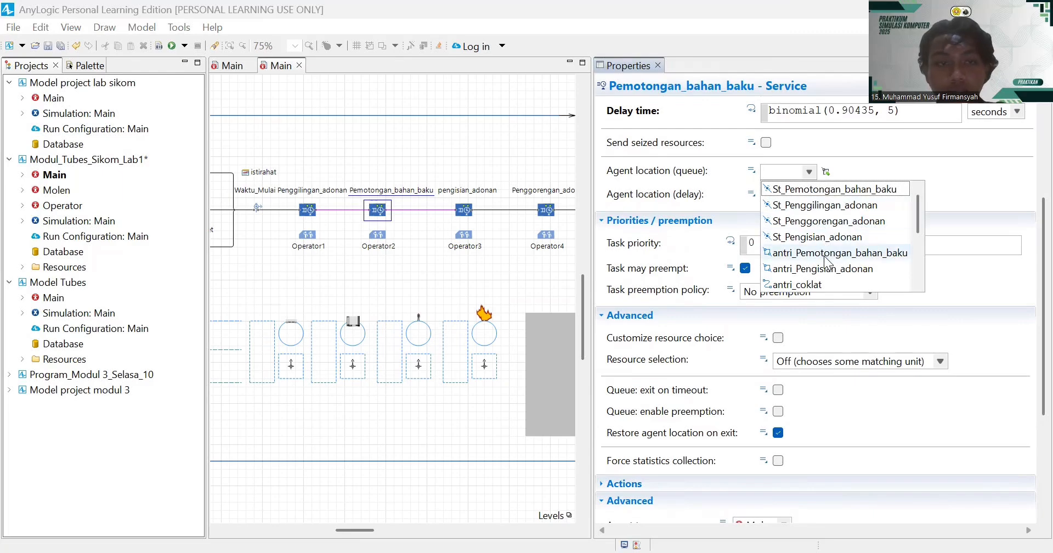
scroll(827, 262, "down", 2)
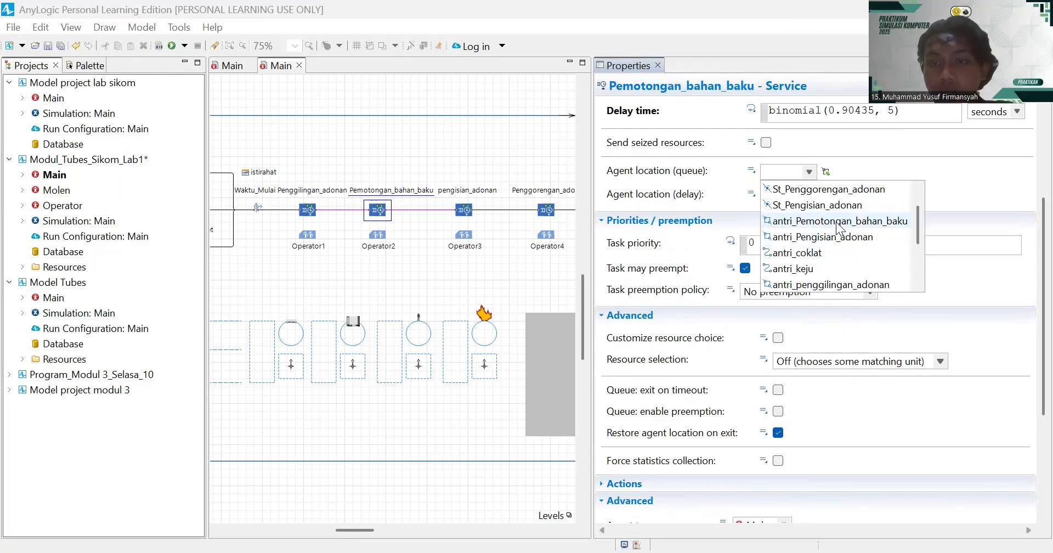
left_click(836, 222)
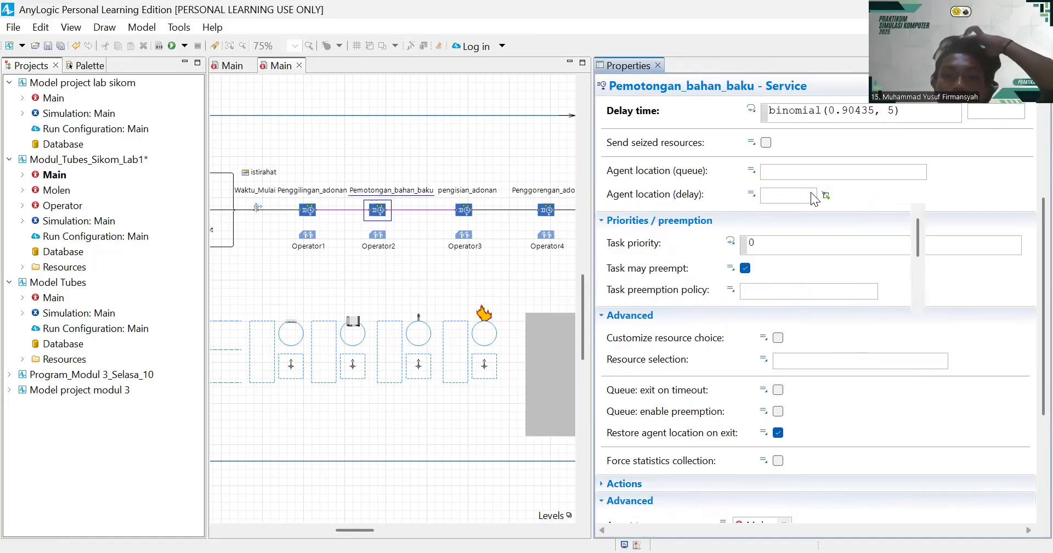
left_click(809, 195)
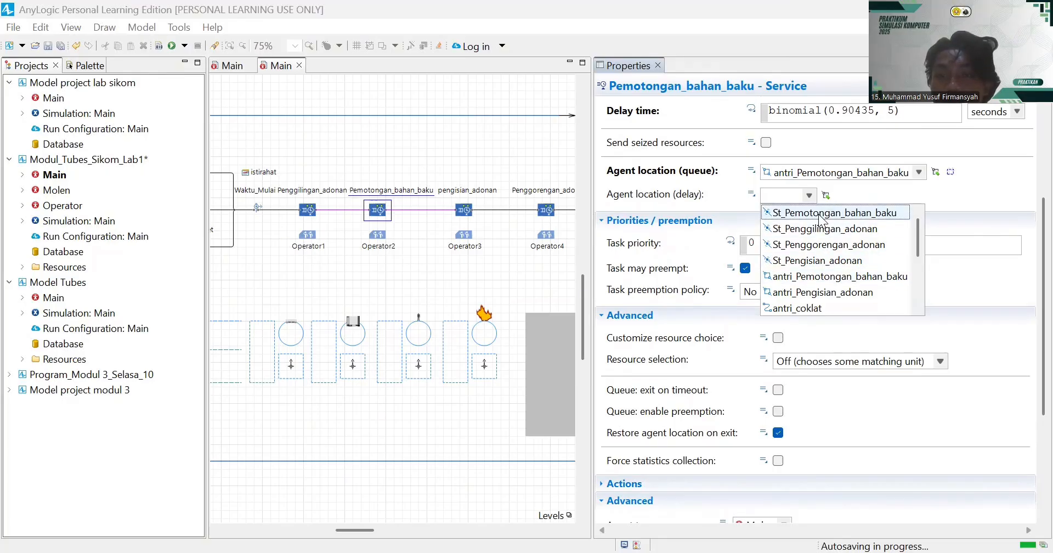
left_click(818, 213)
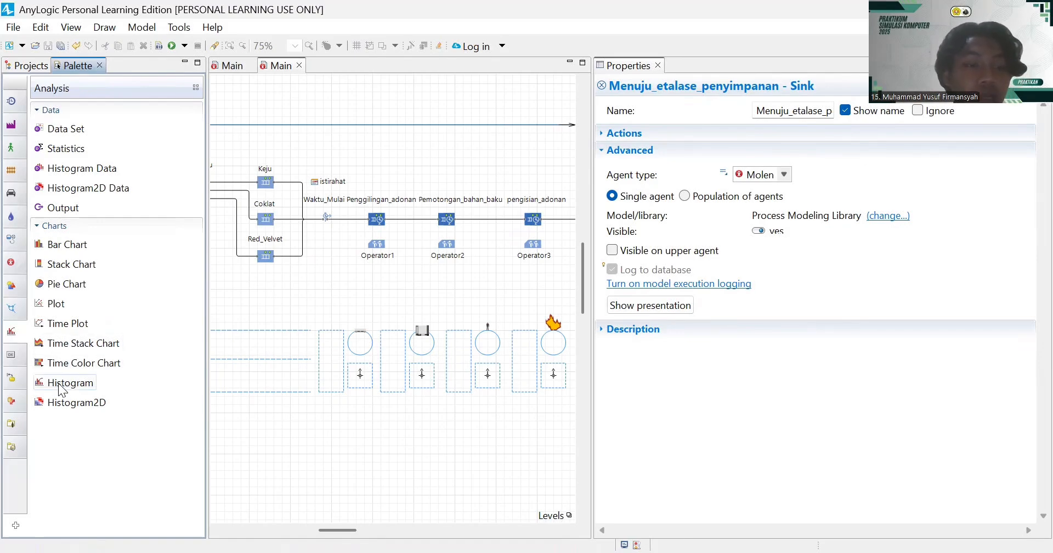
- Add a Histogram chart to the Main canvas below the queue paths and workstation layout
left_click_drag(60, 385, 228, 414)
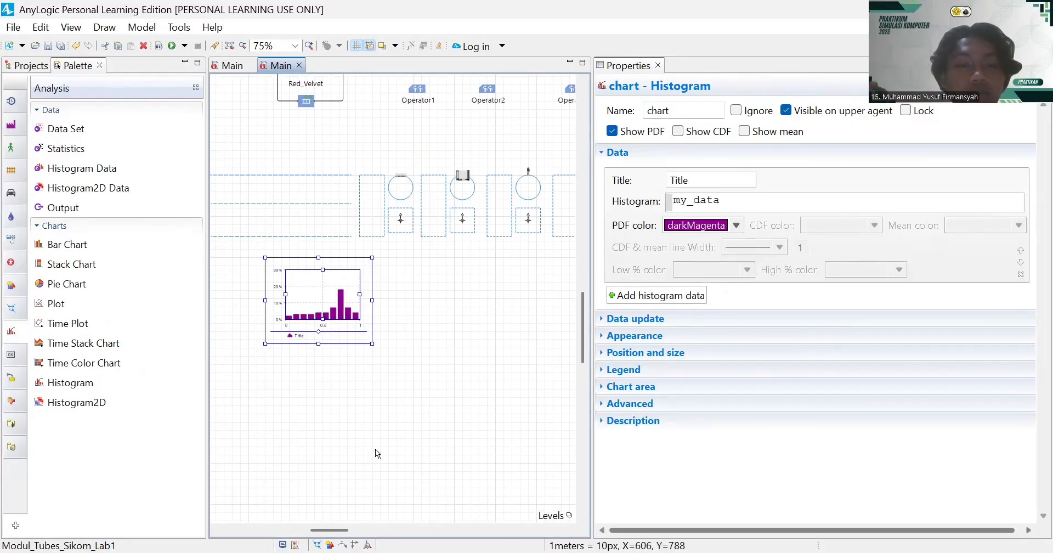
mouse_move(403, 304)
left_mouse_down()
mouse_move(378, 313)
mouse_move(377, 294)
mouse_move(409, 298)
mouse_move(400, 296)
left_mouse_up()
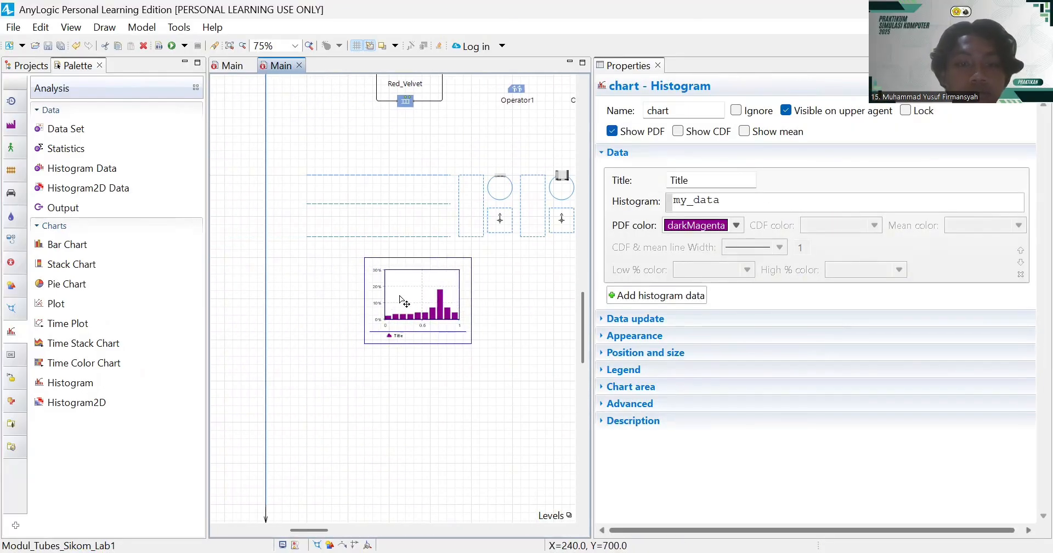
- Delete the existing Histogram chart from the Main canvas
left_click(423, 317)
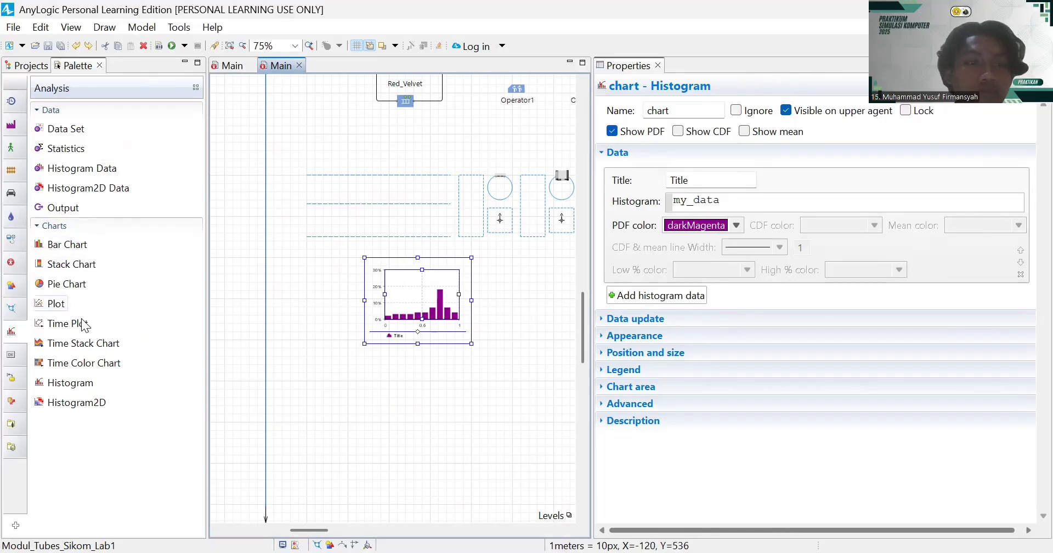
left_click_drag(339, 248, 509, 365)
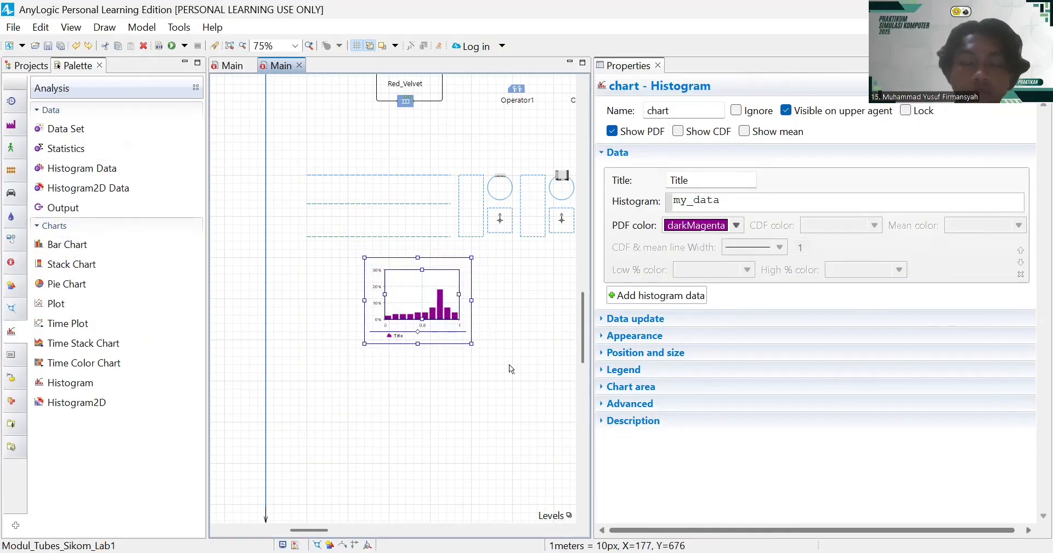
key("Delete")
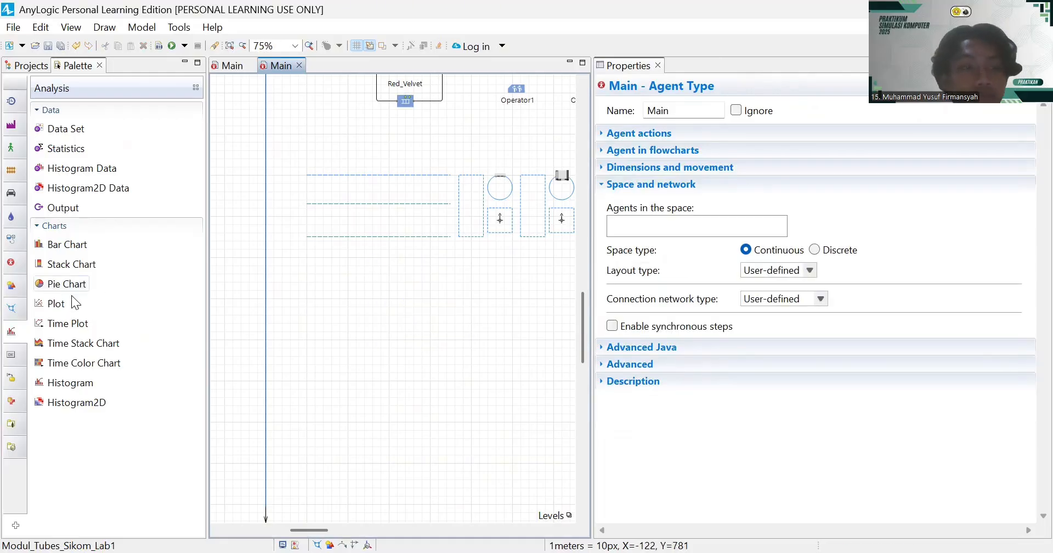
- Add a new Histogram chart below the queue paths on the Main canvas and enlarge it in both width and height
left_click_drag(70, 383, 324, 272)
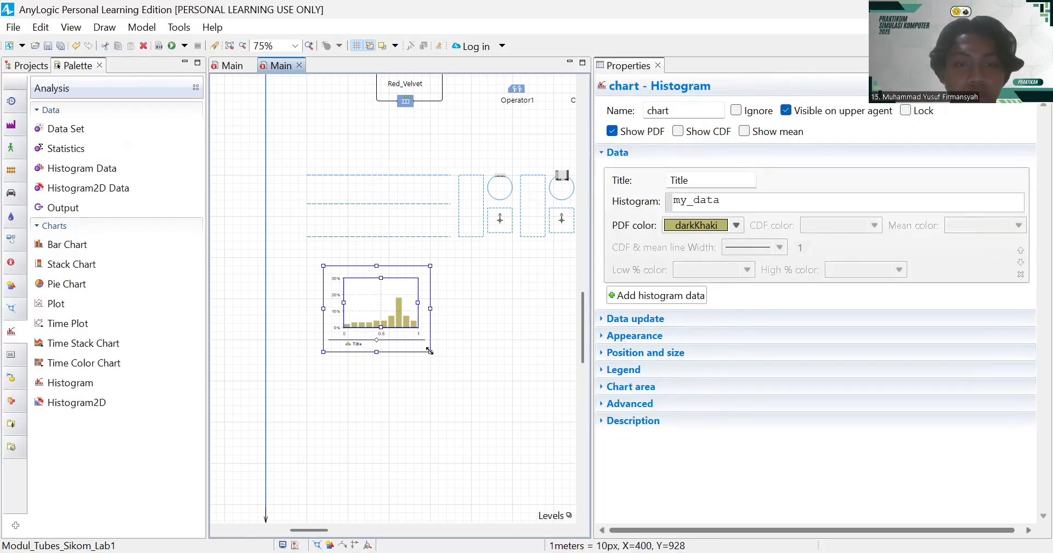
left_click_drag(430, 351, 504, 388)
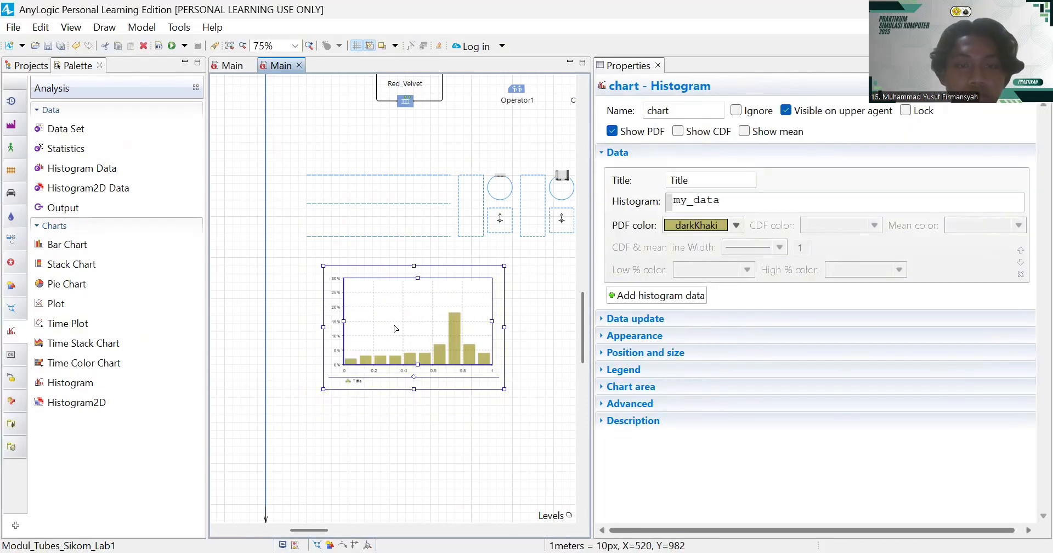
left_click(526, 401)
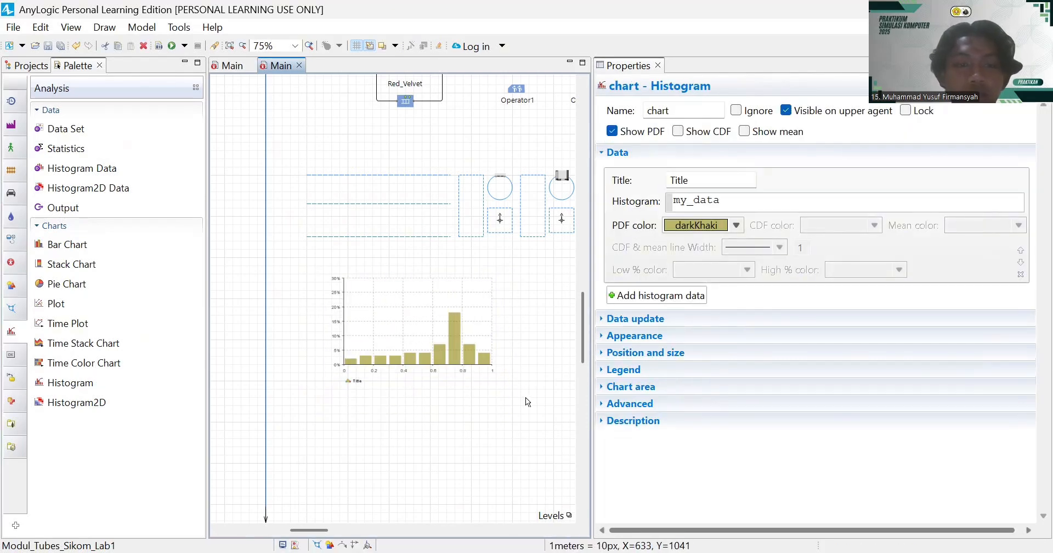
scroll(525, 397, "right", 3)
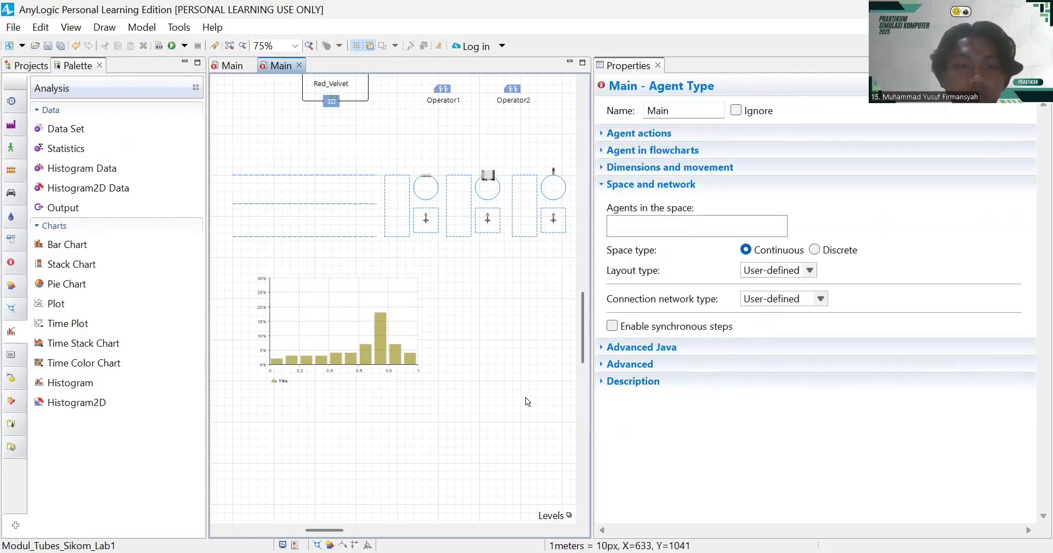
- Rename the enlarged histogram chart as Waktu_Total_Dalam_Sistem
left_click(379, 331)
left_click(699, 111)
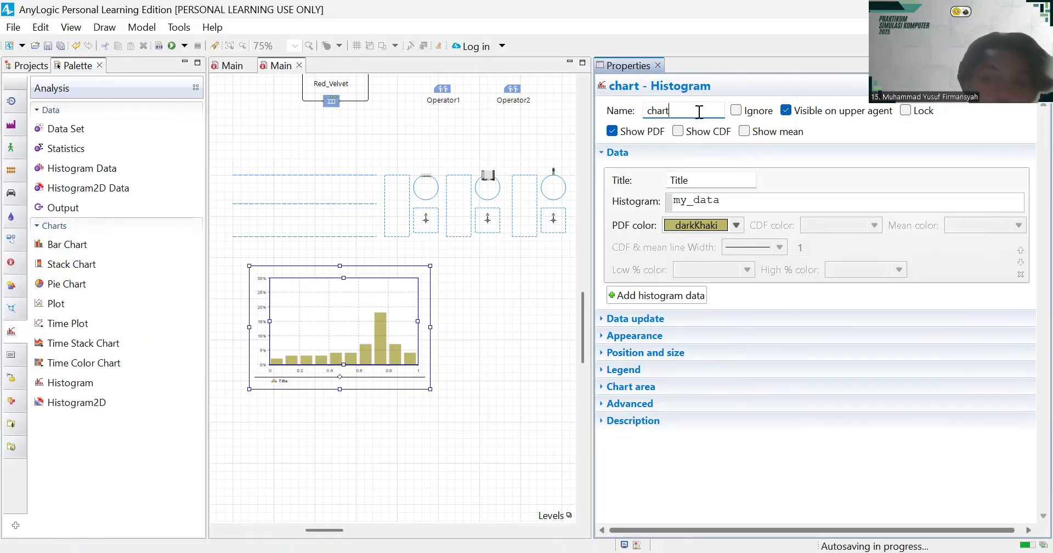
key("BackSpace")
key("BackSpace")
key("BackSpace")
key("BackSpace")
key("BackSpace")
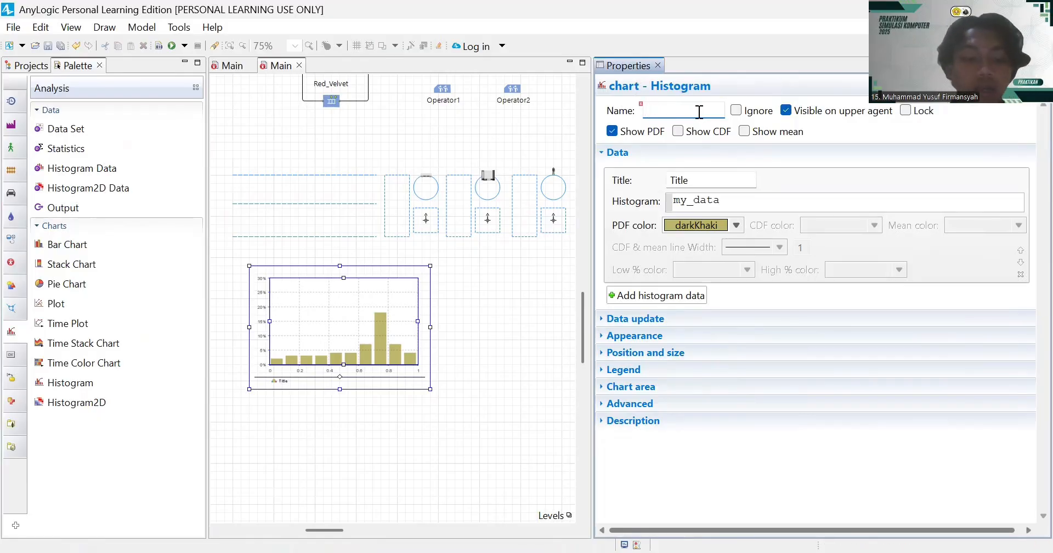
type("wAKTU")
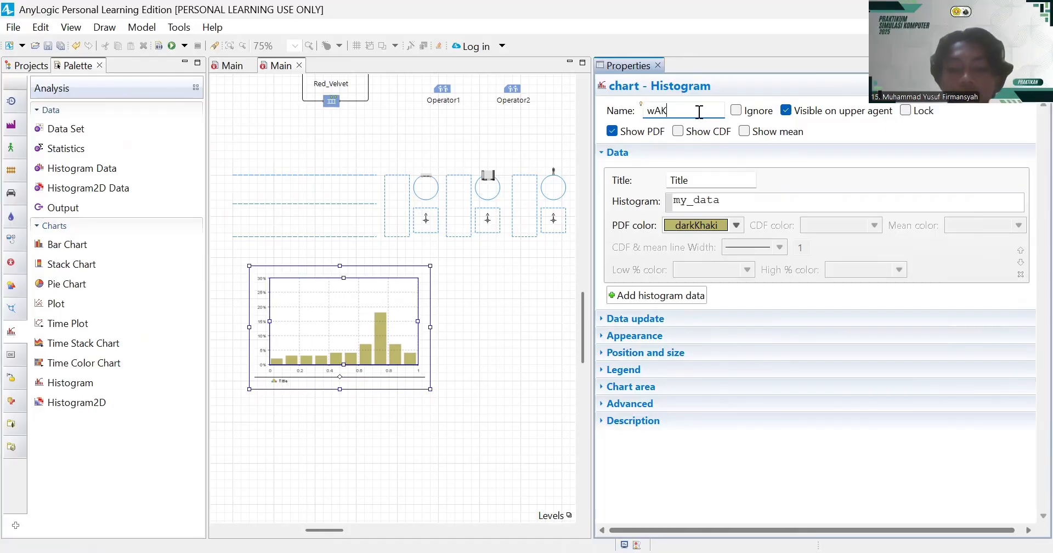
key("BackSpace")
key("BackSpace")
key("BackSpace")
key("BackSpace")
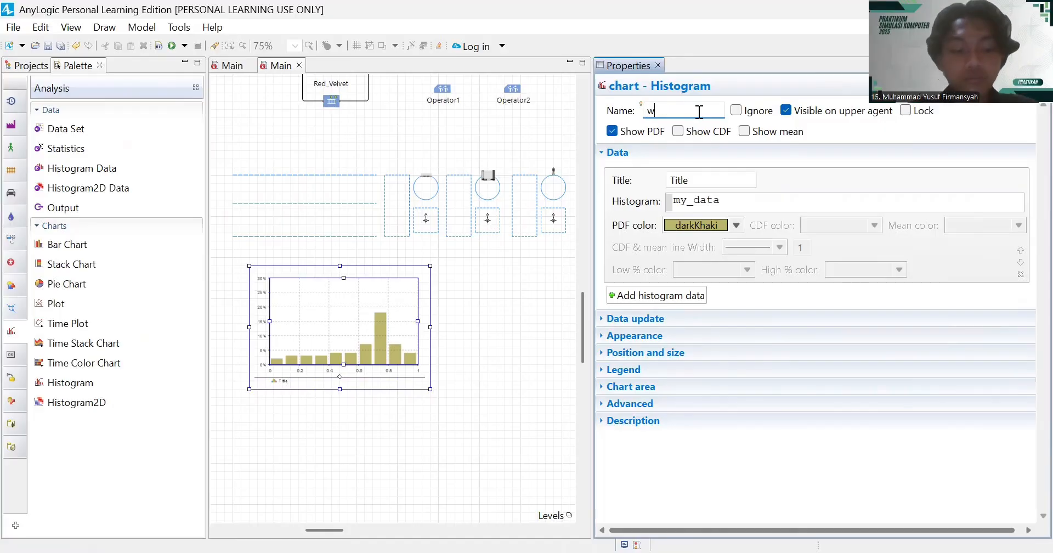
type("Waktu")
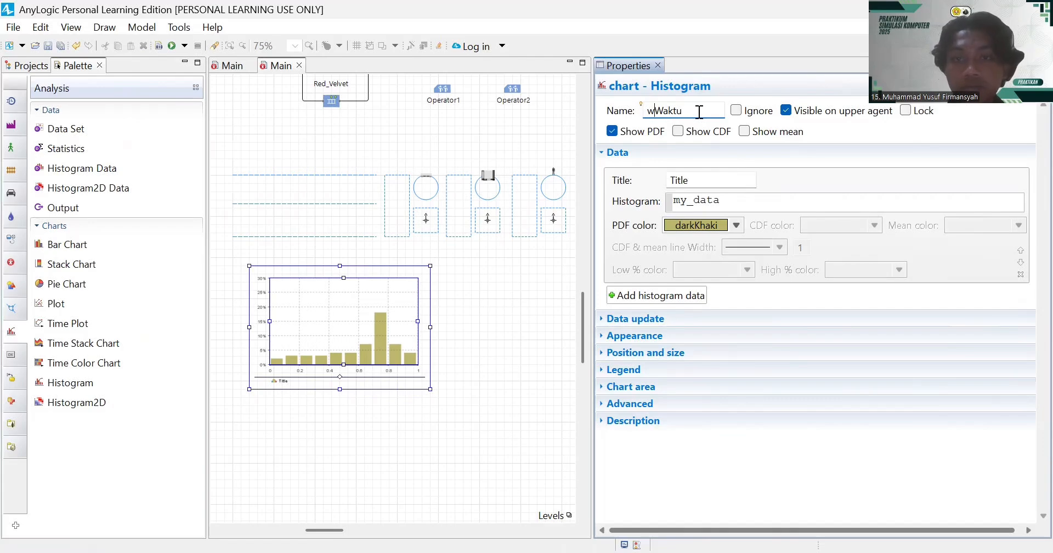
key("Home")
key("Delete")
key("Right")
key("Right")
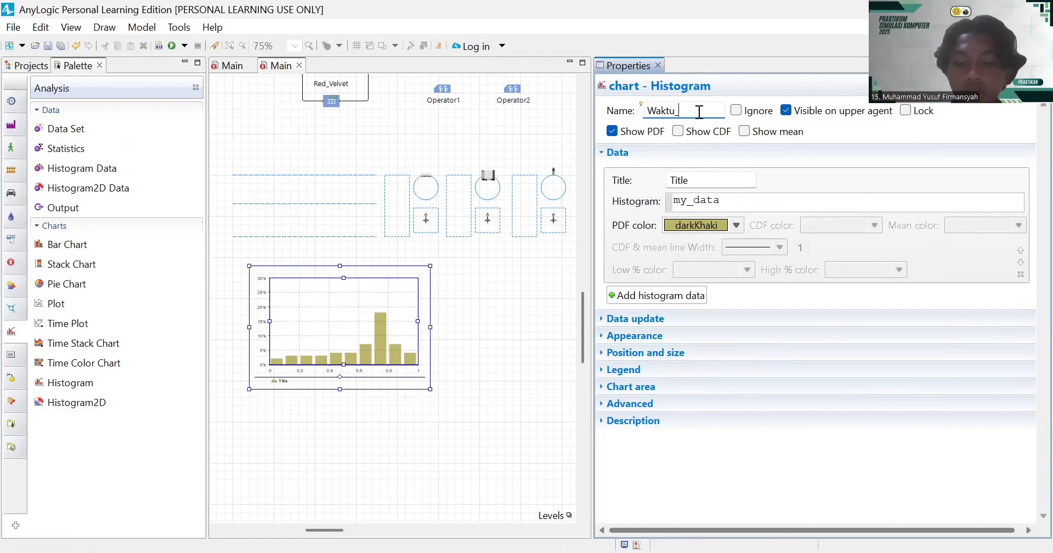
type("_Total")
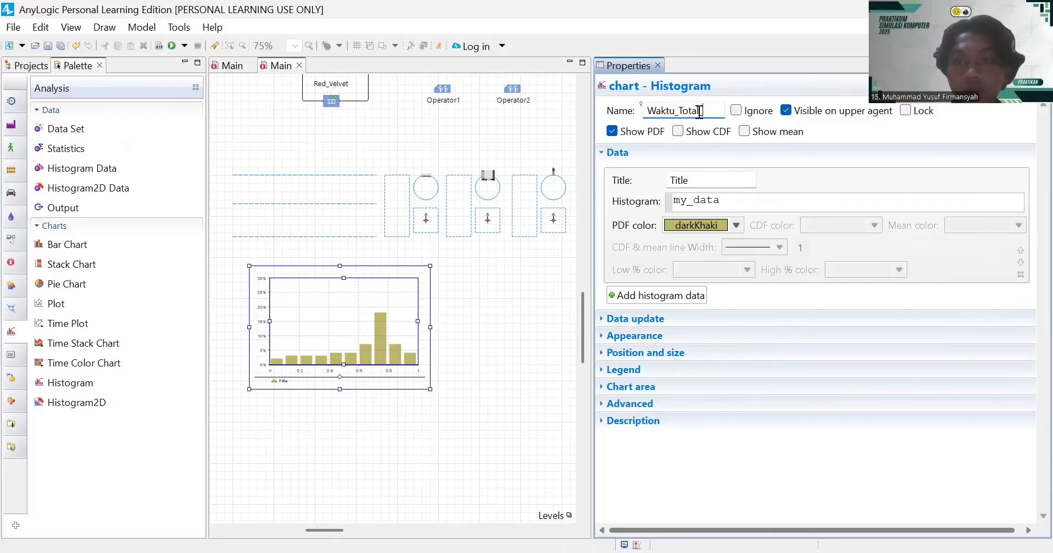
type("_dalam")
key("BackSpace")
key("BackSpace")
key("BackSpace")
key("BackSpace")
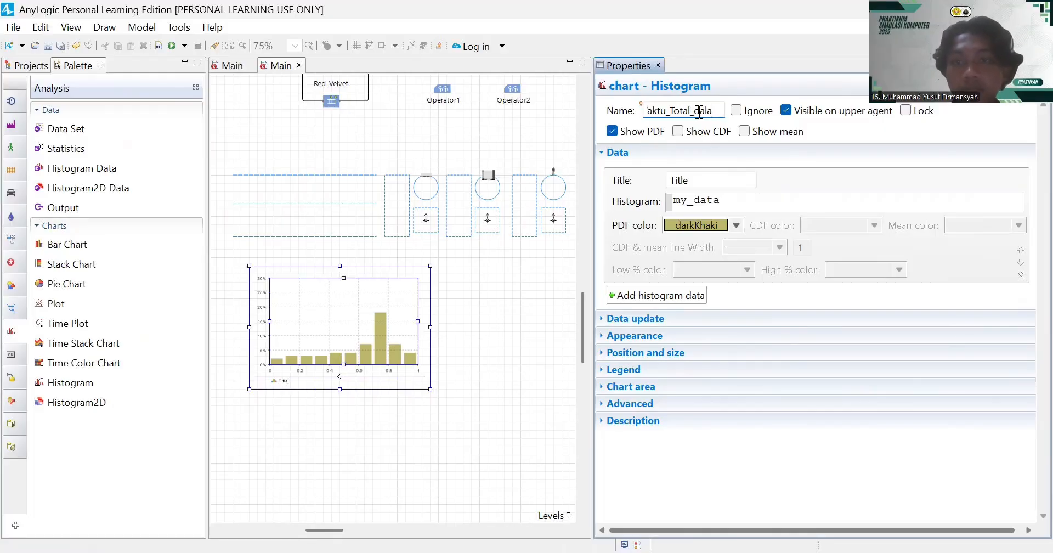
key("BackSpace")
type("Da")
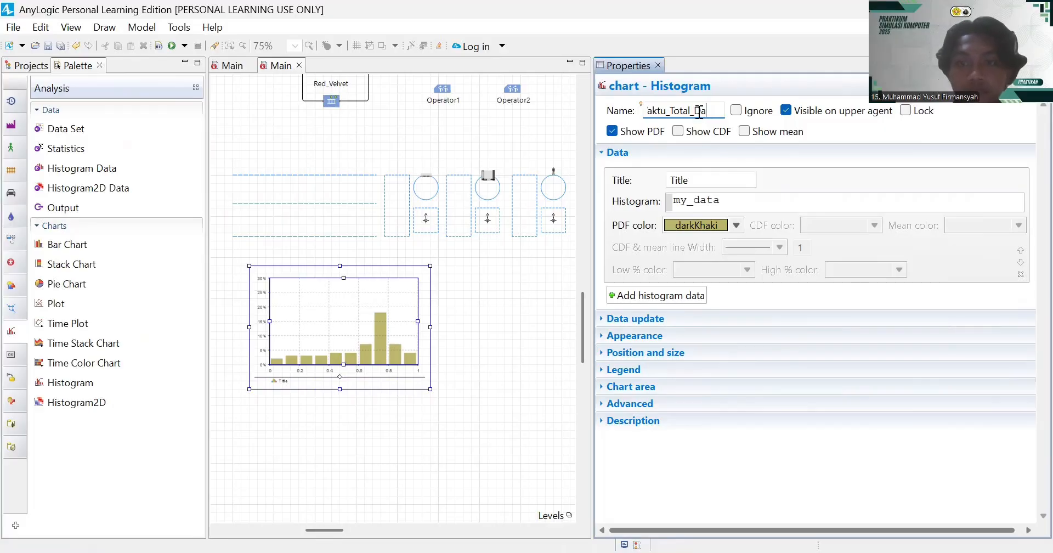
type("lam")
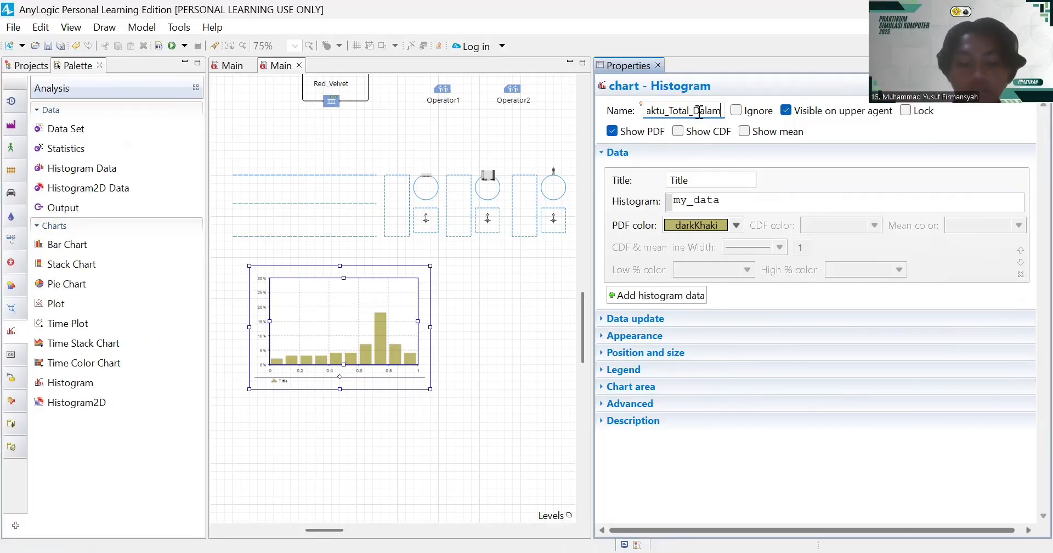
type("_sis")
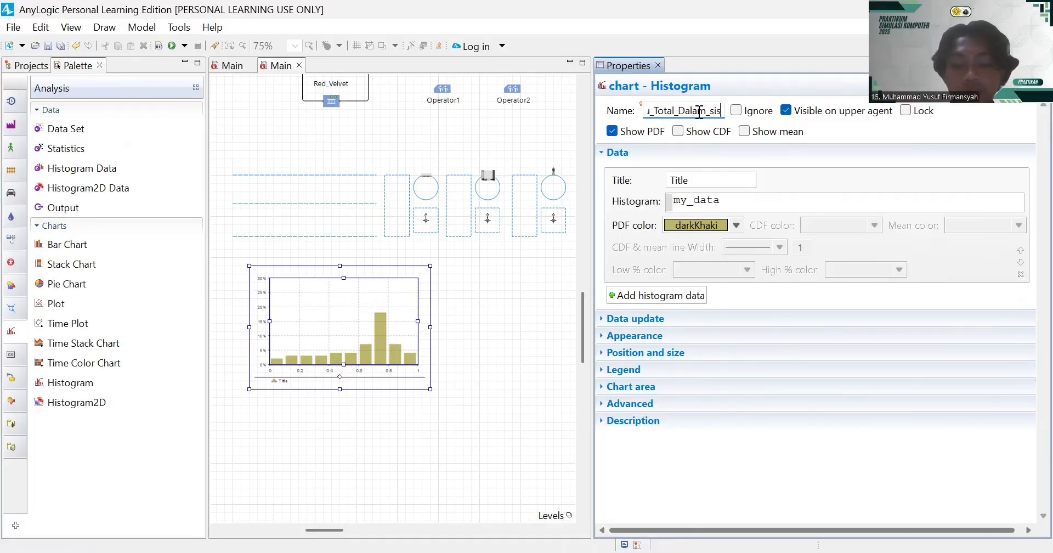
key("BackSpace")
key("BackSpace")
key("BackSpace")
type("l")
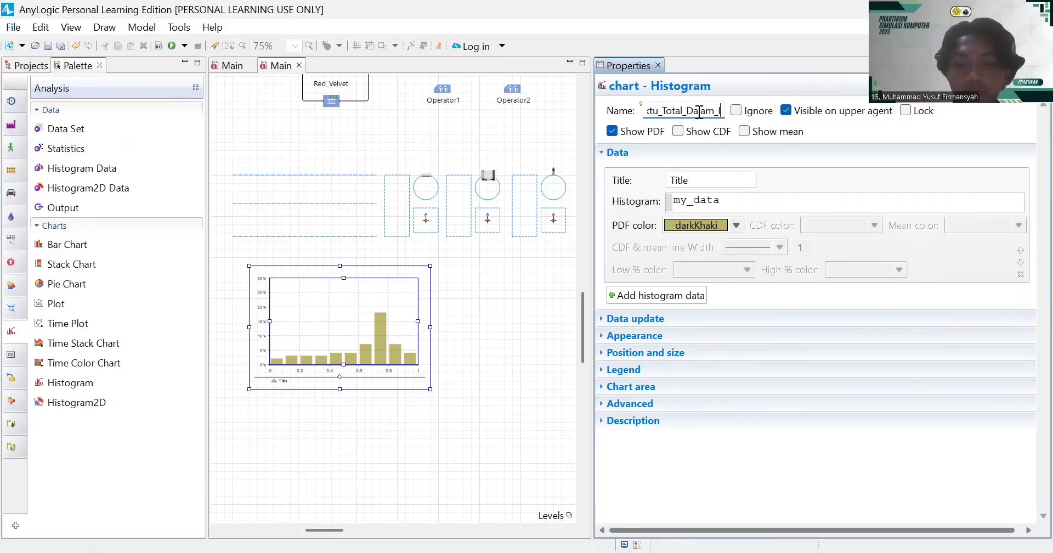
key("BackSpace")
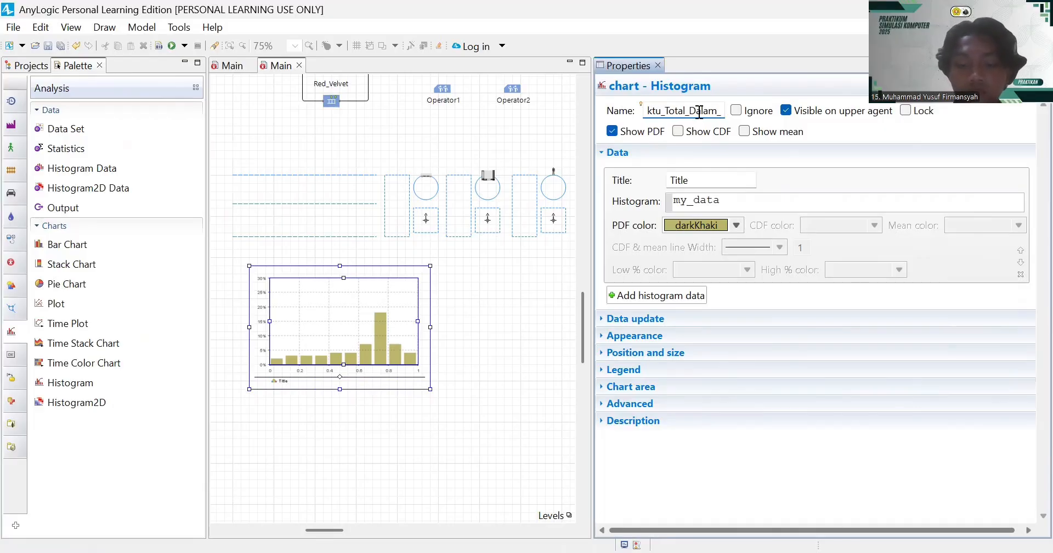
type("Siste")
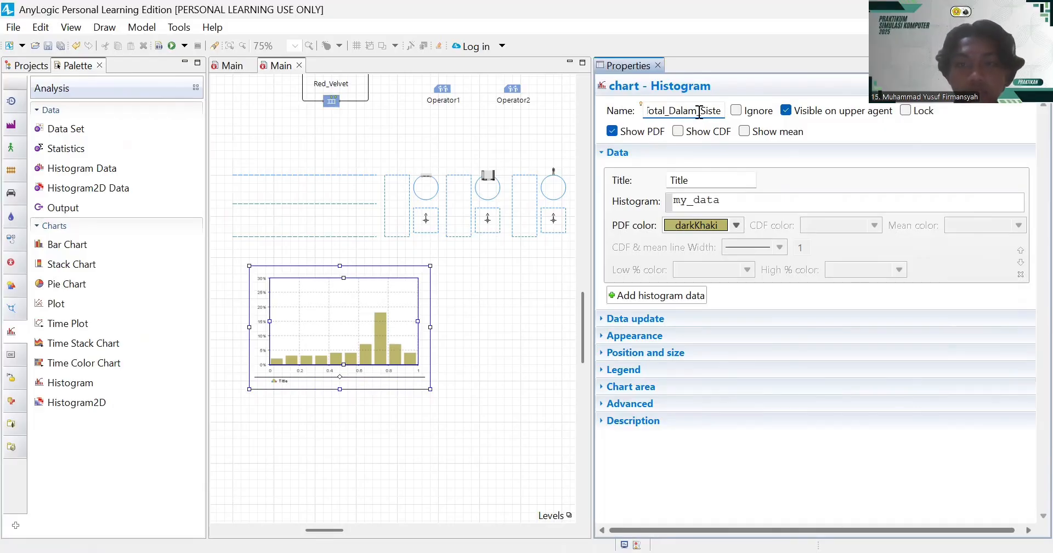
type("m")
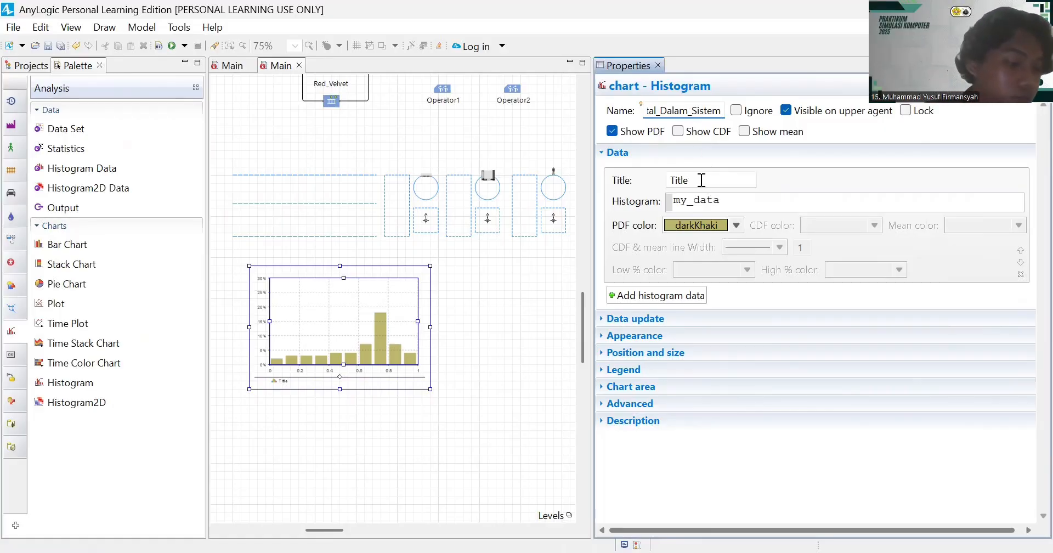
- Set the histogram's data title to Waktu Total Dalam Sistem
left_click(701, 180)
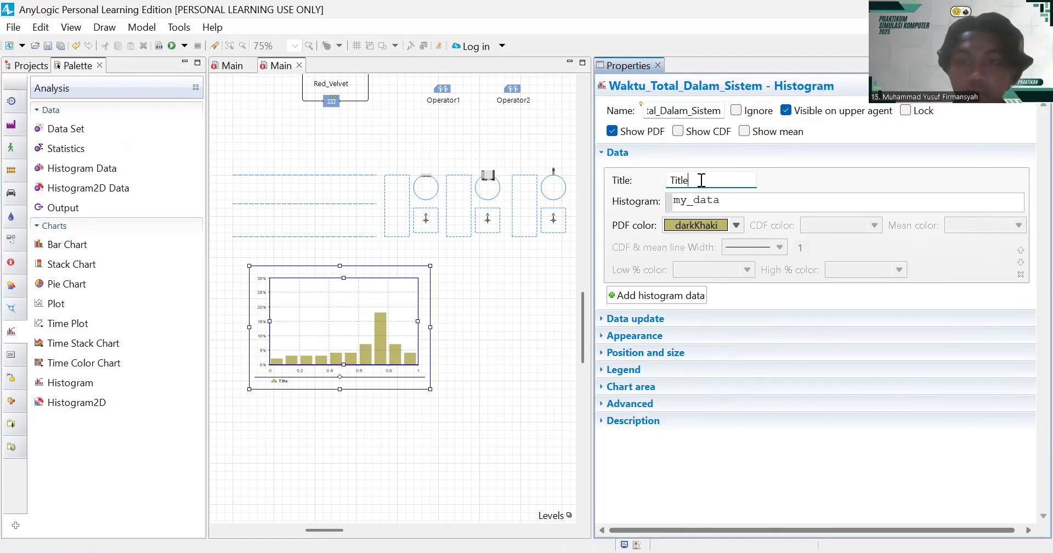
key("BackSpace")
key("BackSpace")
key("BackSpace")
key("BackSpace")
key("BackSpace")
type("wa")
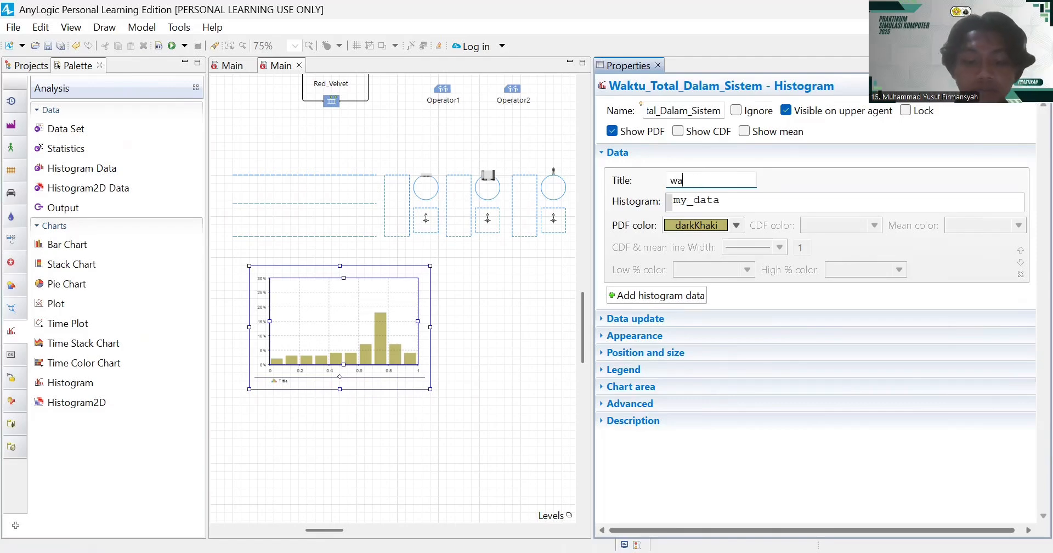
type("ktu t")
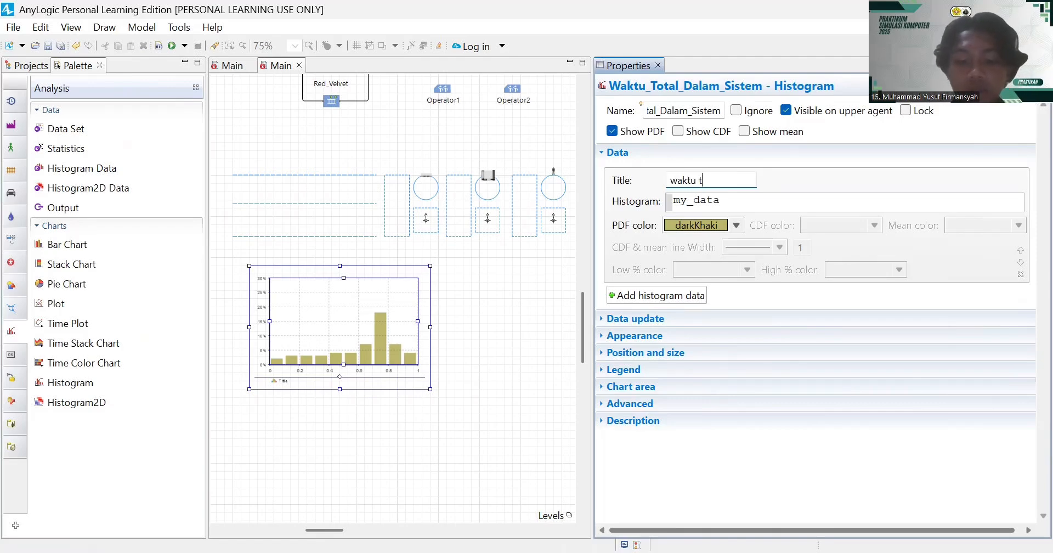
type("at")
key("BackSpace")
key("BackSpace")
key("BackSpace")
key("BackSpace")
key("BackSpace")
key("BackSpace")
key("BackSpace")
key("BackSpace")
key("BackSpace")
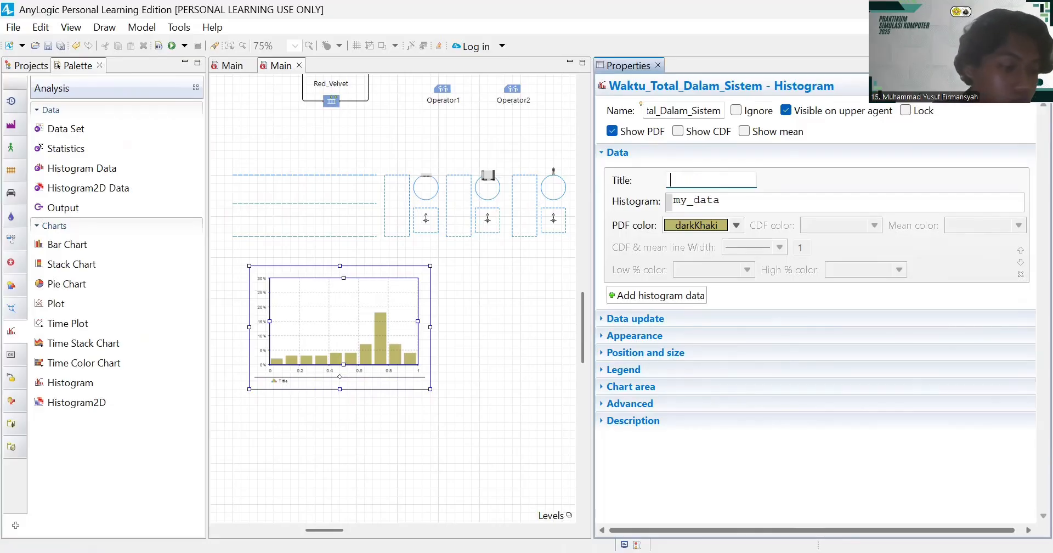
type("Waktu")
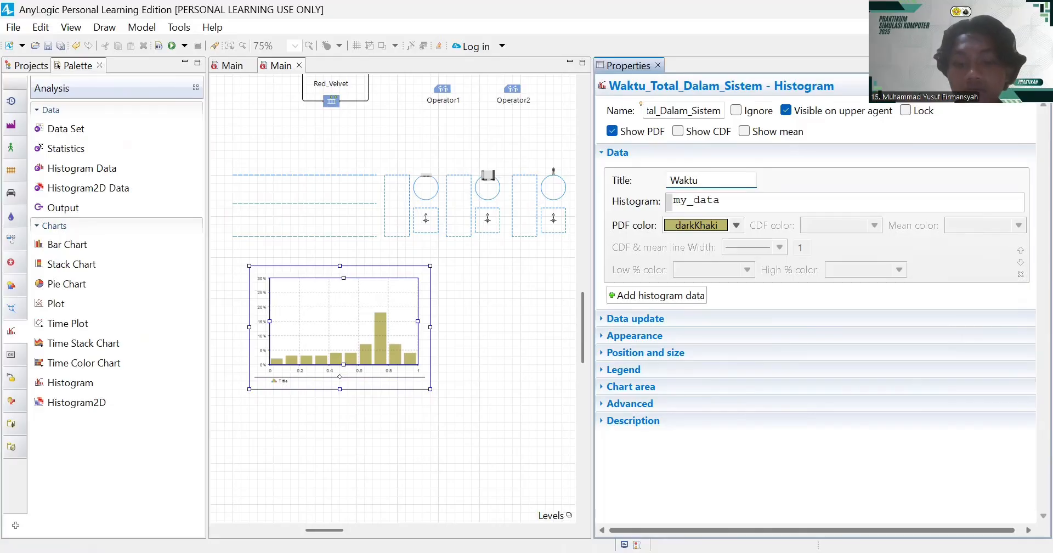
type(" Total")
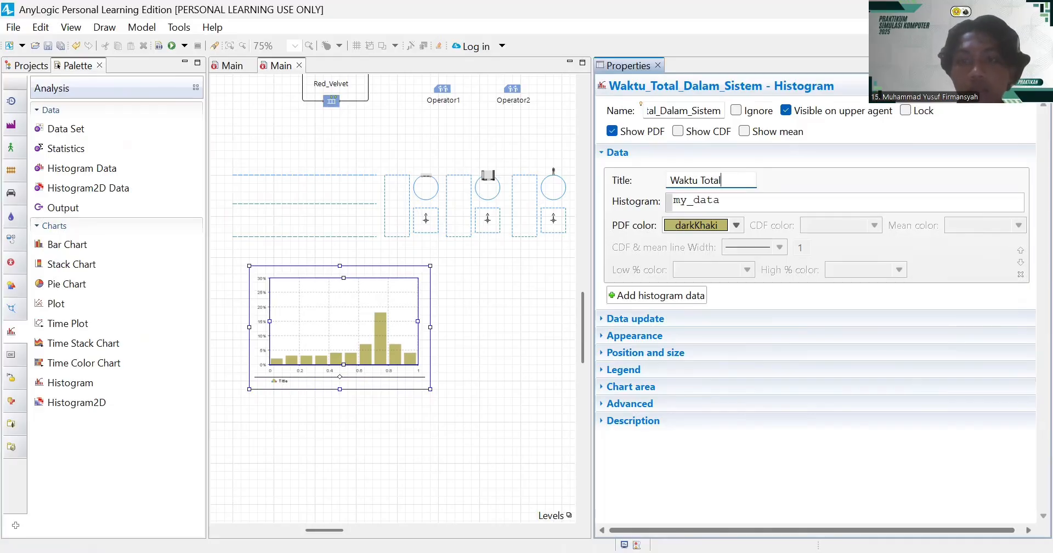
type(" dalam")
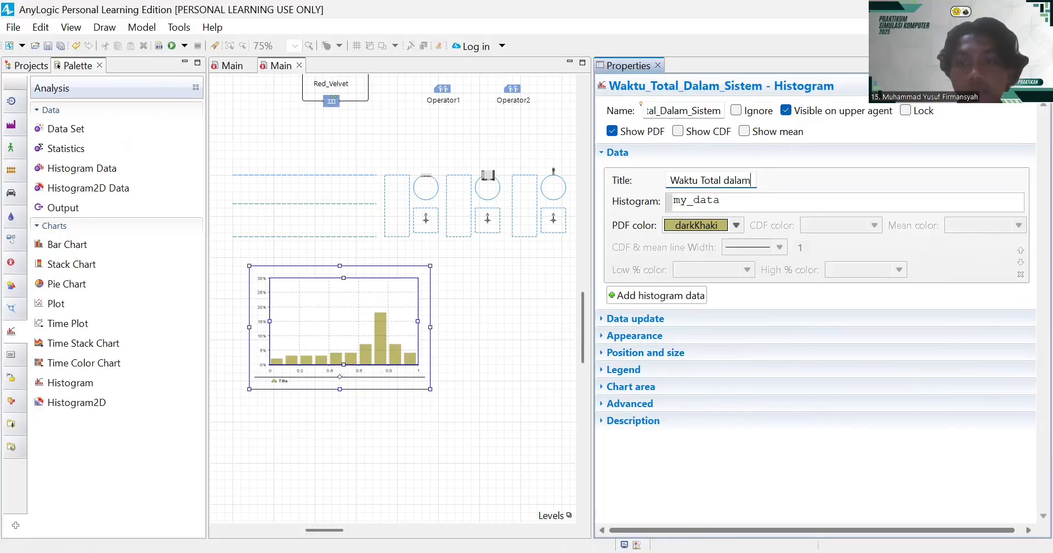
key("Left")
key("Left")
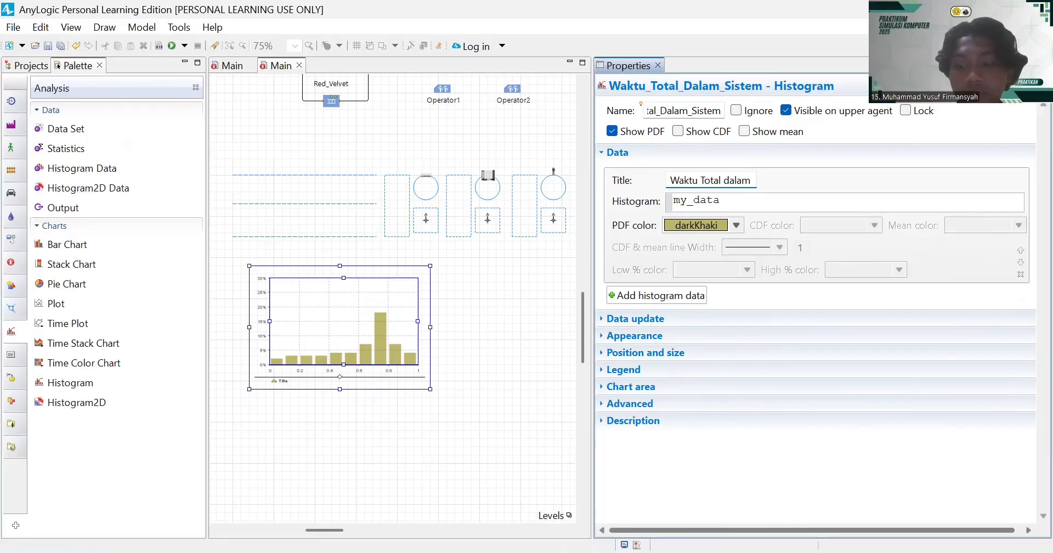
key("BackSpace")
type("D")
key("Right")
key("Right")
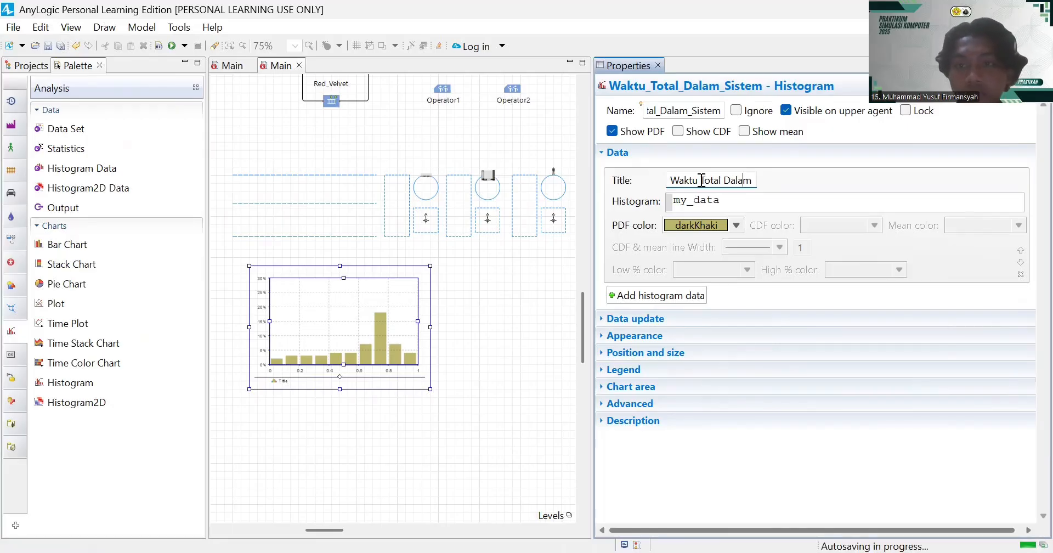
type("sisitem")
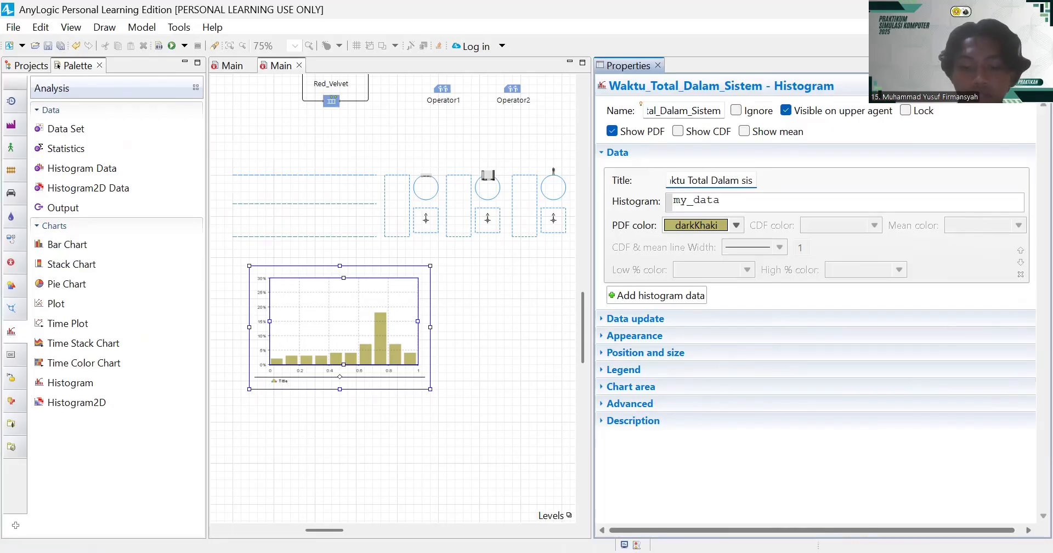
left_click(735, 179)
key("BackSpace")
key("BackSpace")
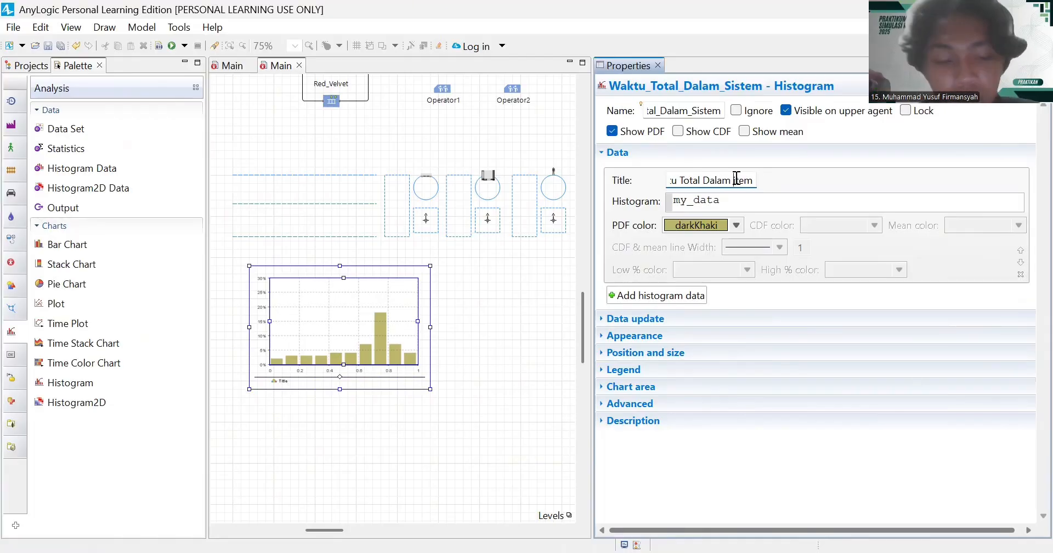
type("S")
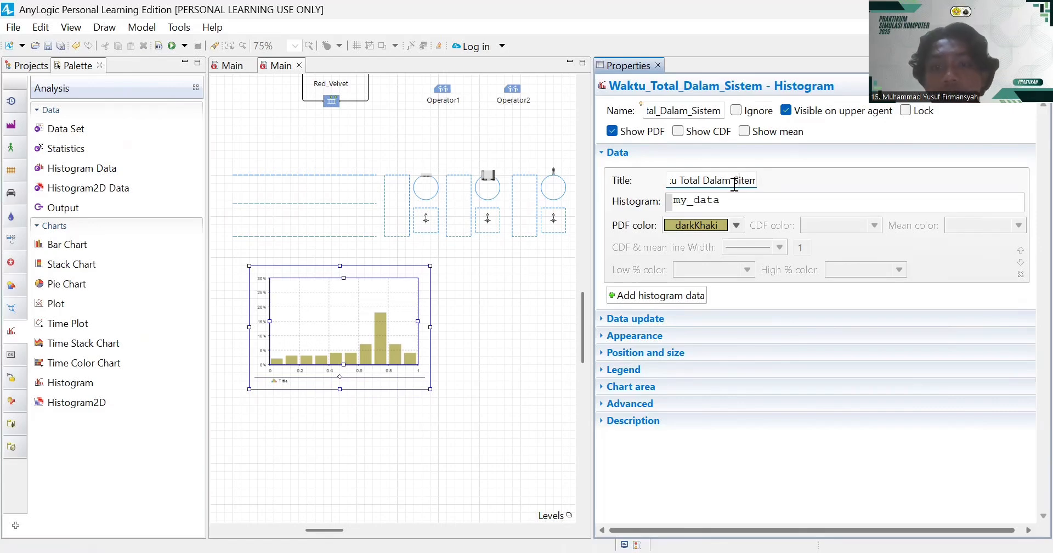
- Replace the histogram's data source expression with Waktu_Total.distribution
left_click(731, 200)
key("BackSpace")
key("BackSpace")
key("BackSpace")
key("BackSpace")
key("BackSpace")
key("BackSpace")
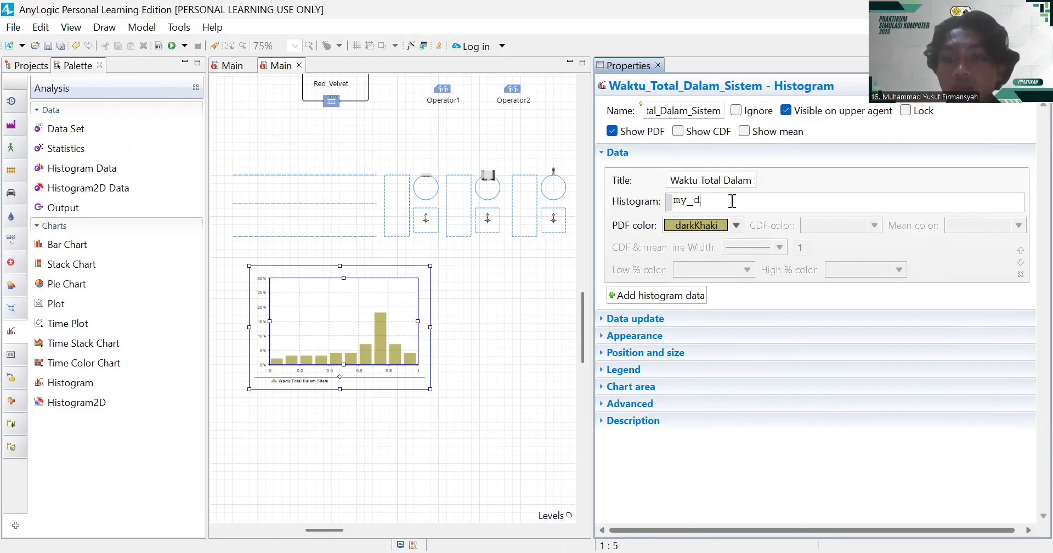
key("BackSpace")
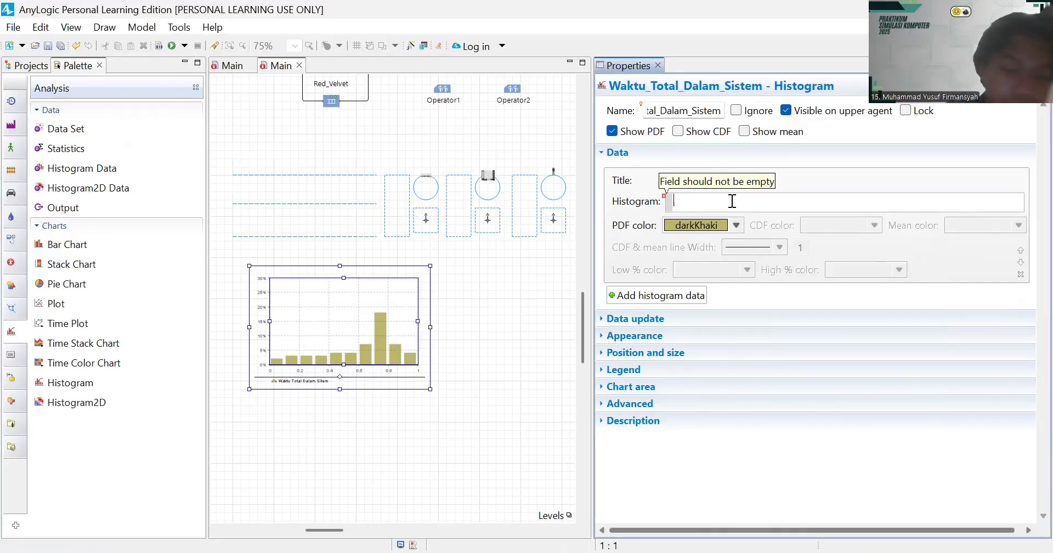
type("Waktu")
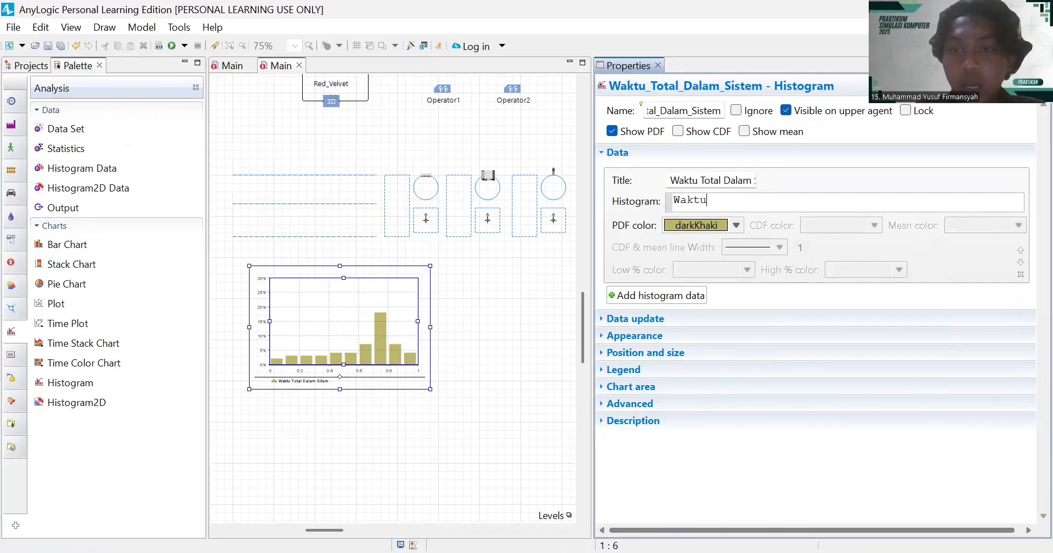
type("_")
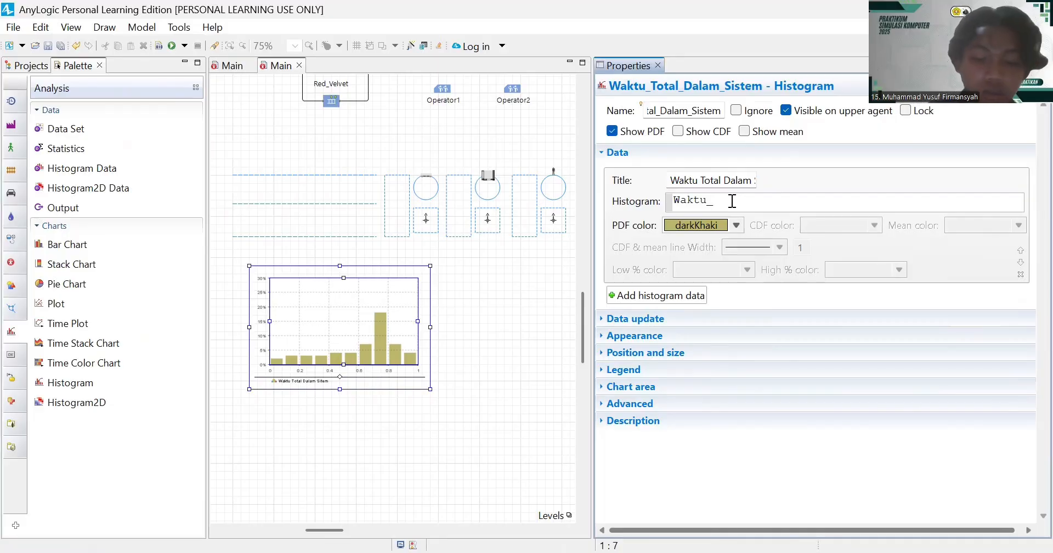
type("Total")
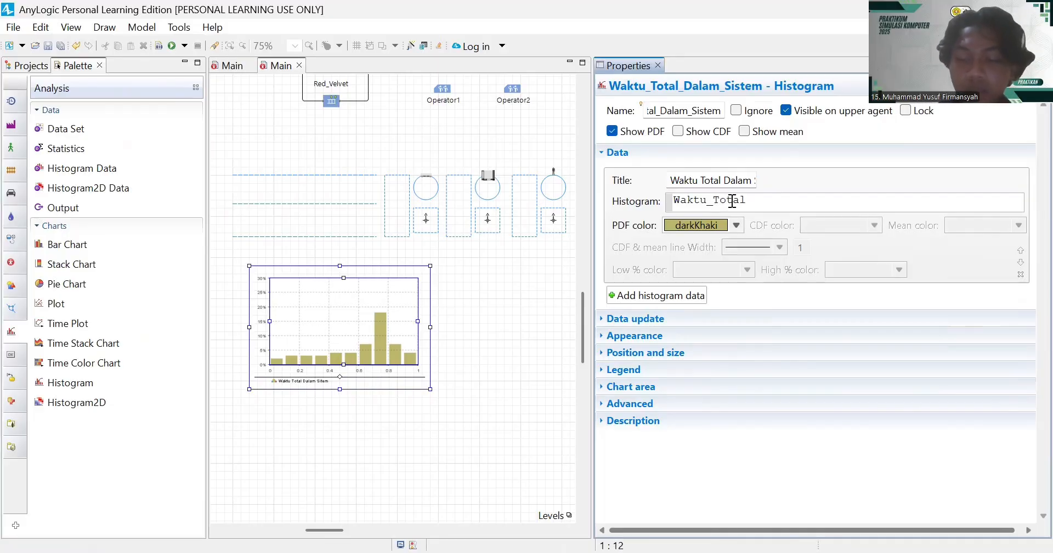
type(".")
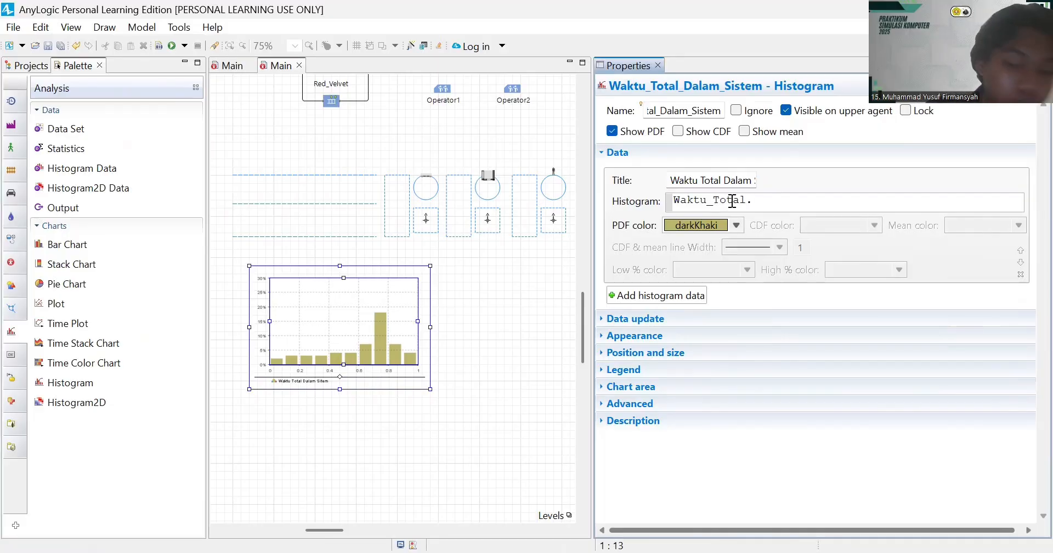
type("distr")
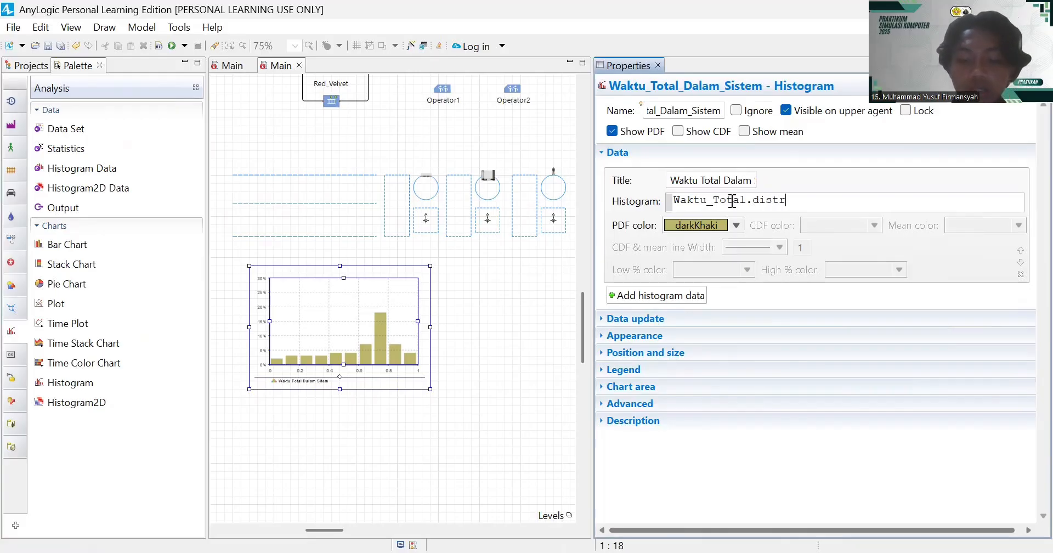
type("ibuti")
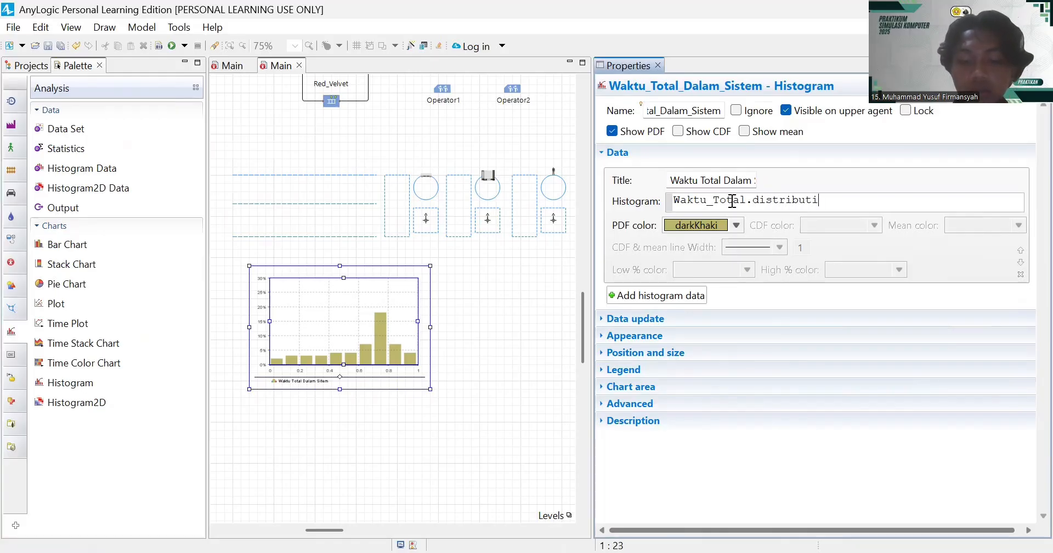
type("on")
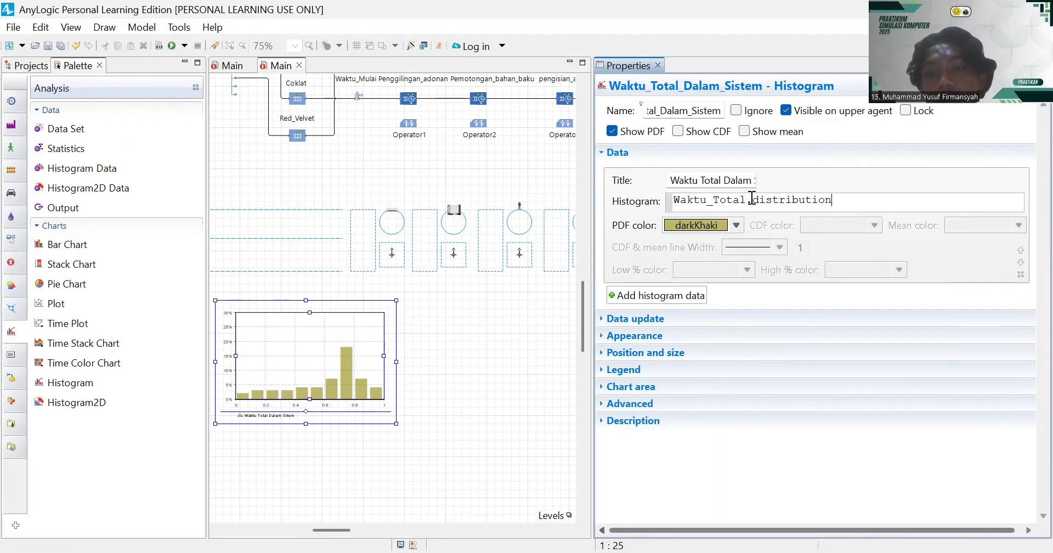
- Examine the end of the flowchart to check the Waktu_Total block that the histogram refers to
scroll(481, 386, "right", 6)
scroll(481, 386, "up", 1)
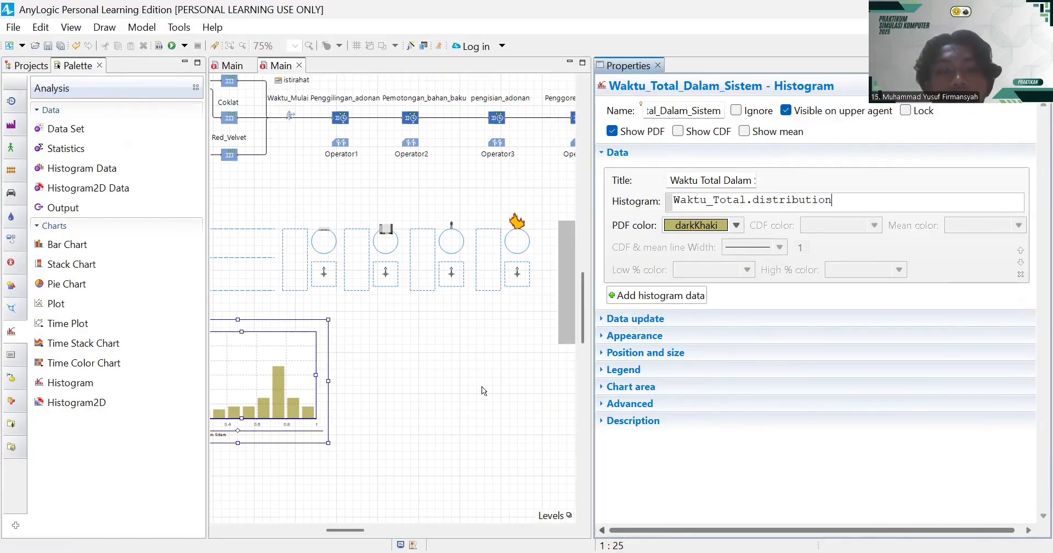
scroll(481, 386, "up", 3)
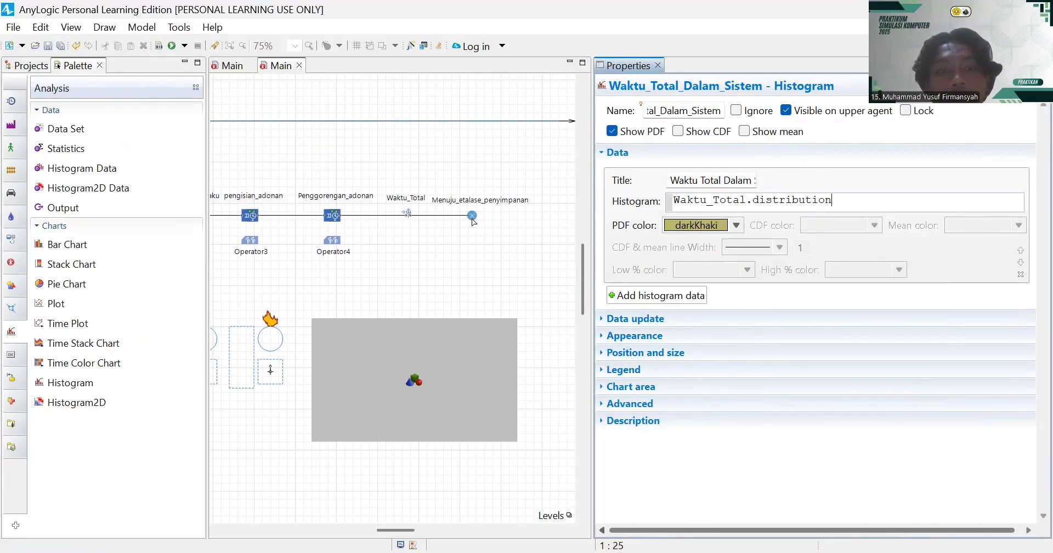
scroll(473, 221, "left", 2)
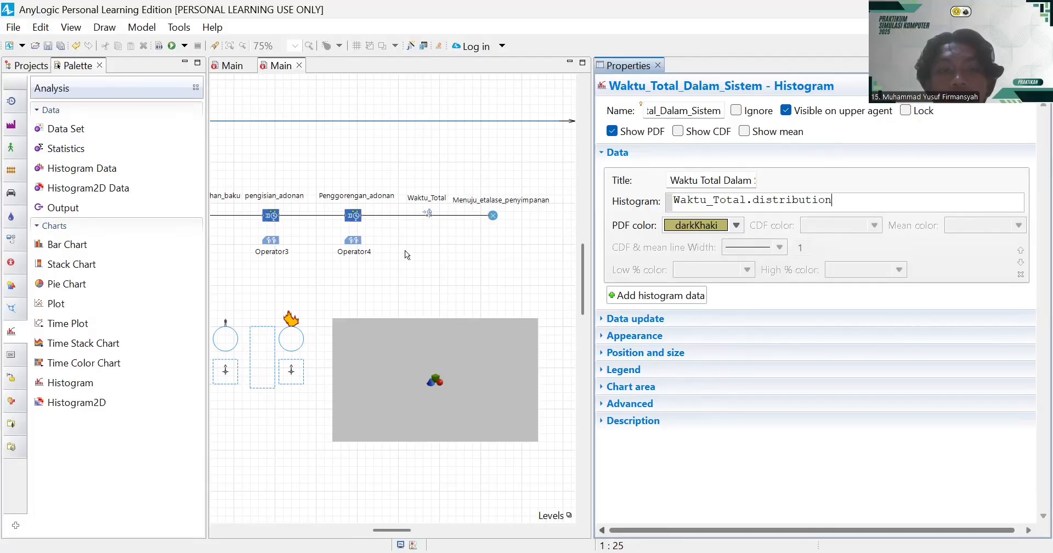
scroll(405, 250, "left", 6)
scroll(405, 250, "down", 5)
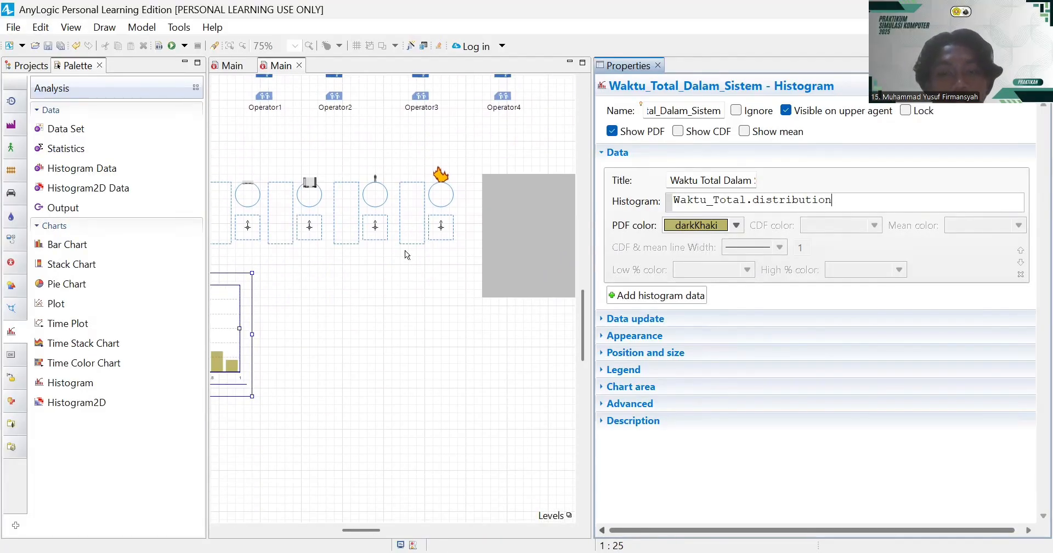
scroll(404, 250, "left", 5)
scroll(405, 250, "up", 1)
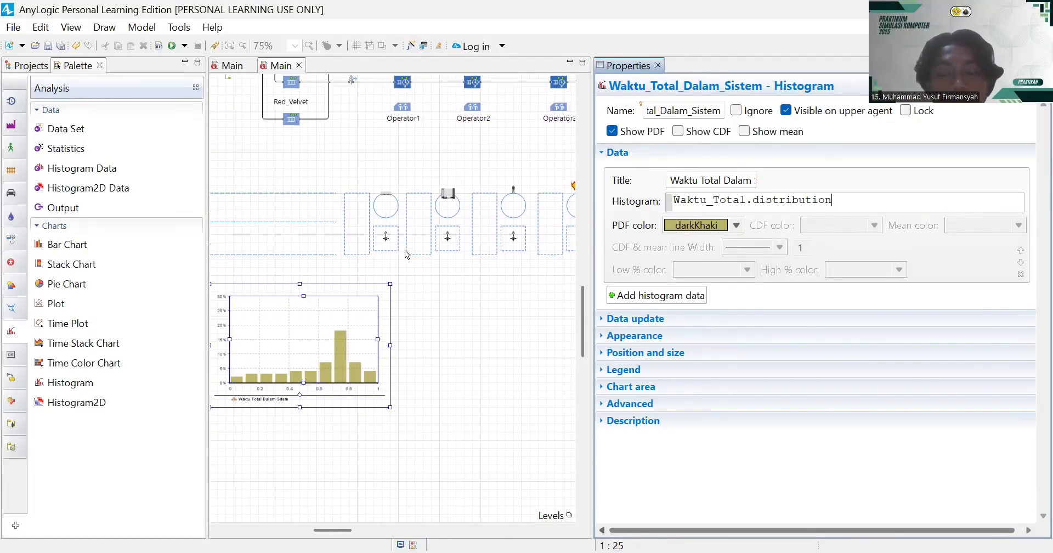
- Try cyan as the histogram's PDF color, then set it to silver
left_click(737, 225)
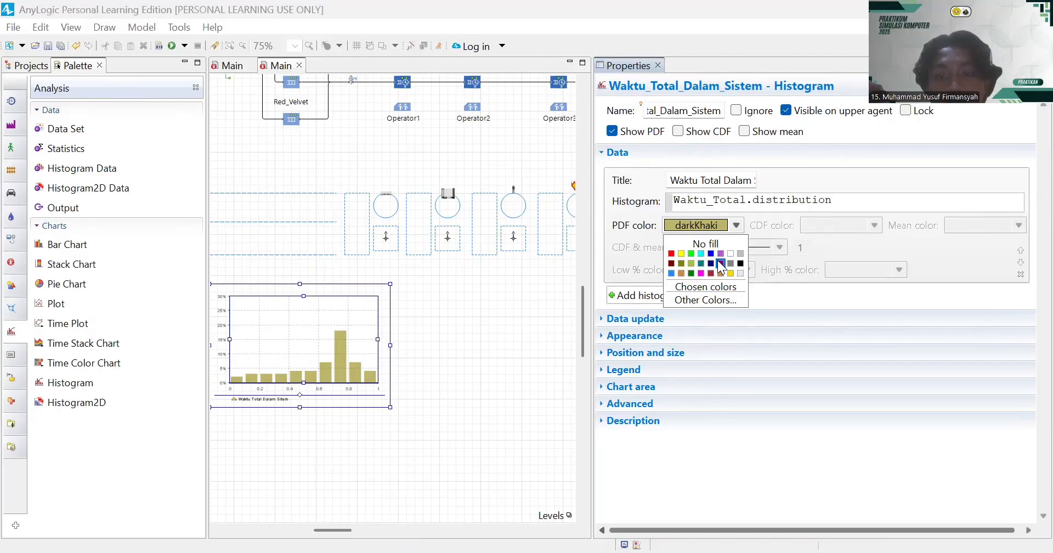
left_click(701, 254)
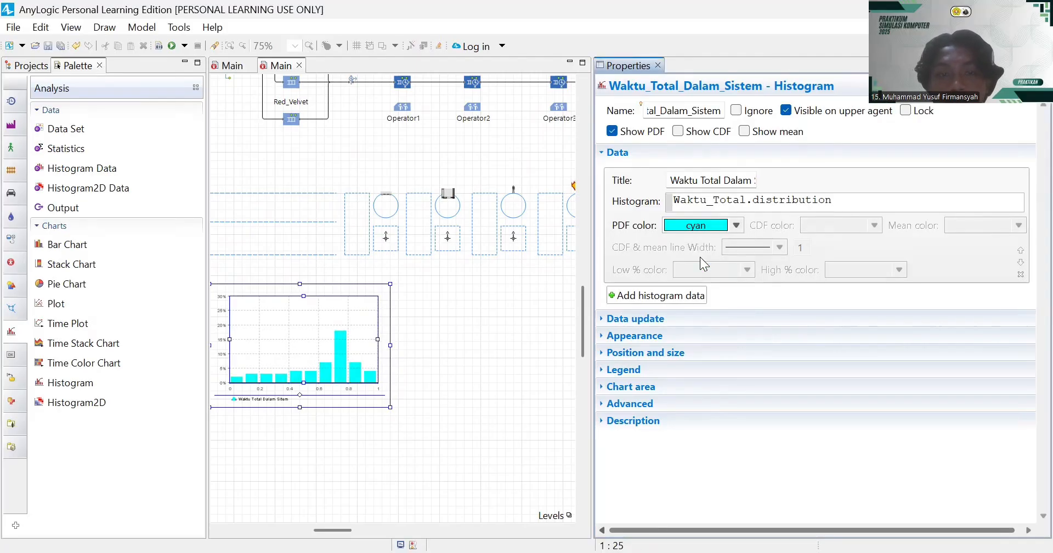
left_click(735, 226)
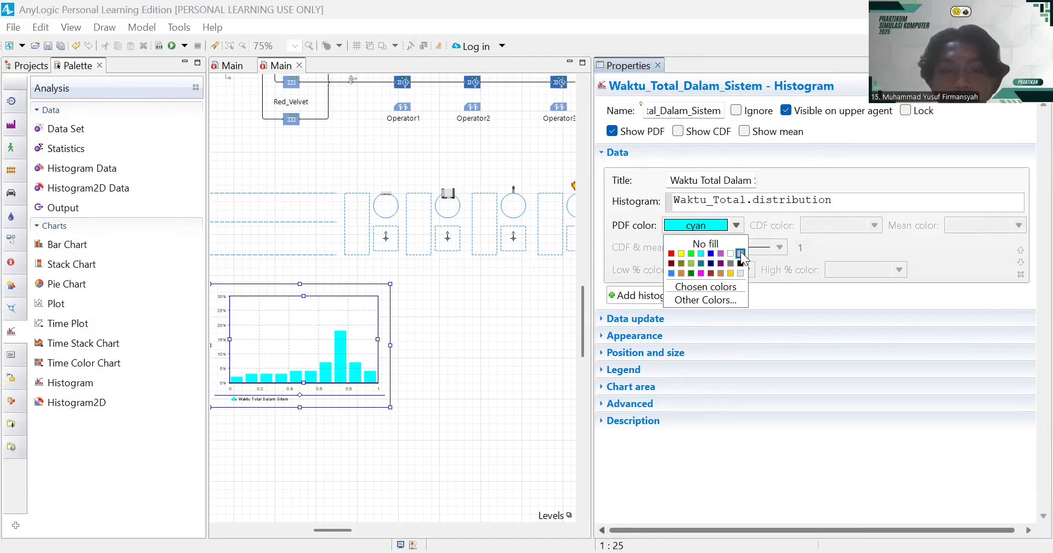
left_click(740, 253)
- Widen the Main canvas area and review the complete model layout, from the flowchart to the histogram
scroll(447, 317, "down", 1)
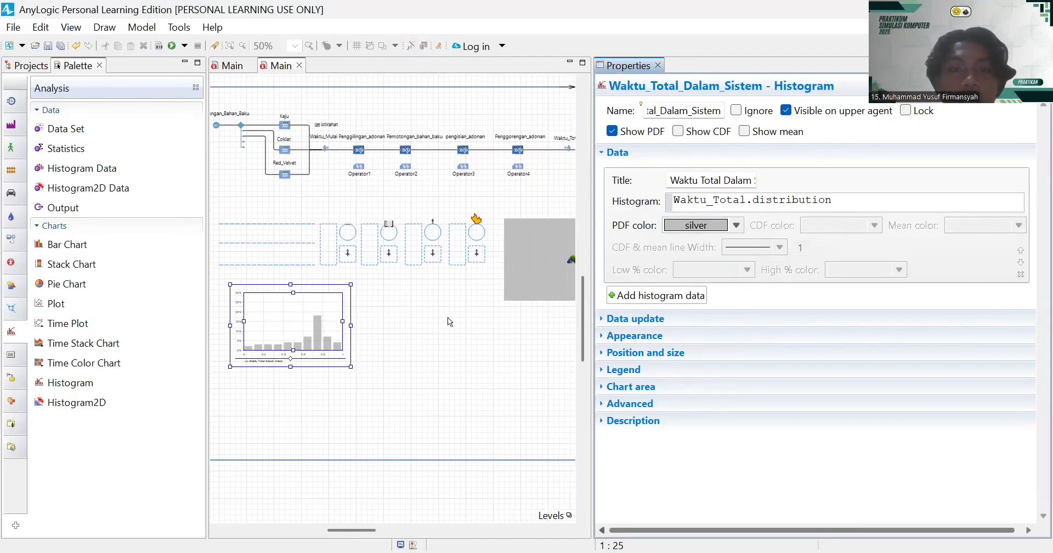
scroll(447, 317, "down", 1)
scroll(521, 259, "up", 1)
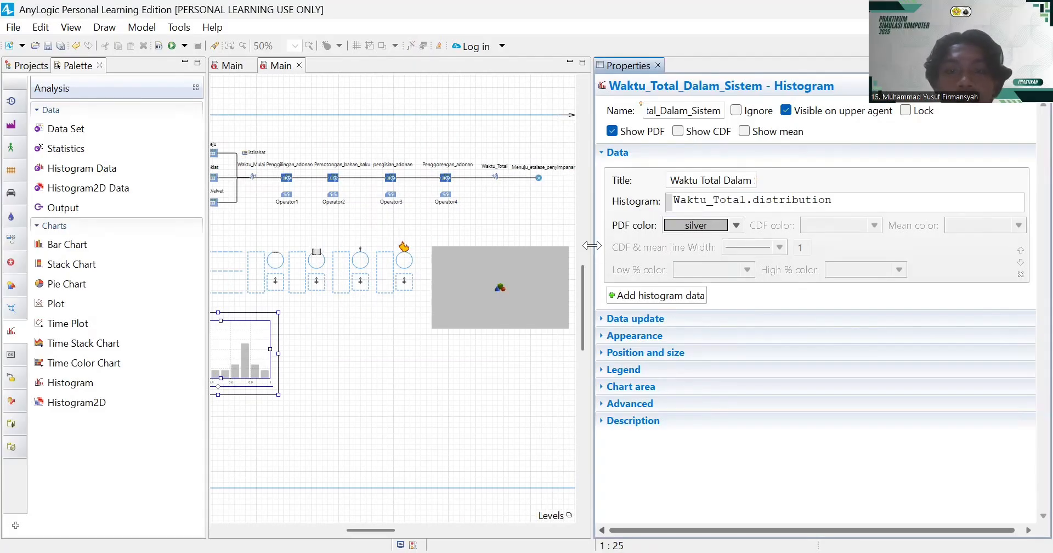
left_click_drag(588, 246, 750, 240)
scroll(531, 245, "down", 1)
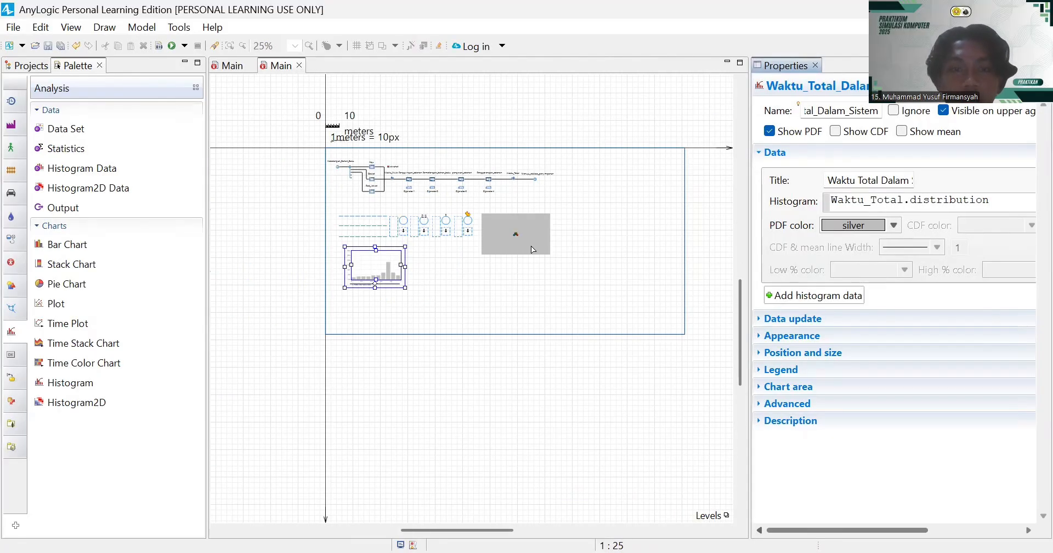
scroll(530, 250, "up", 1)
scroll(423, 196, "left", 3)
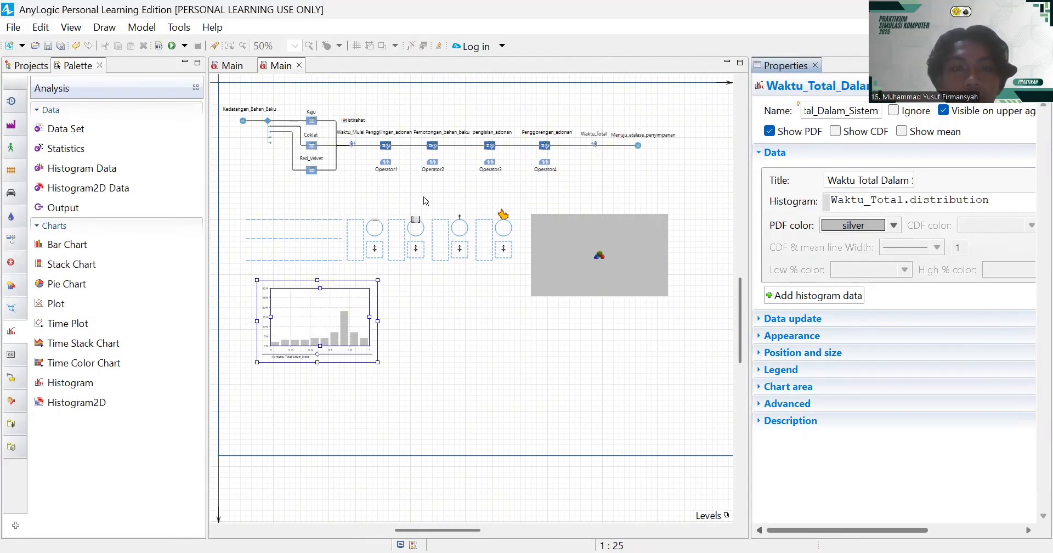
scroll(424, 196, "up", 1)
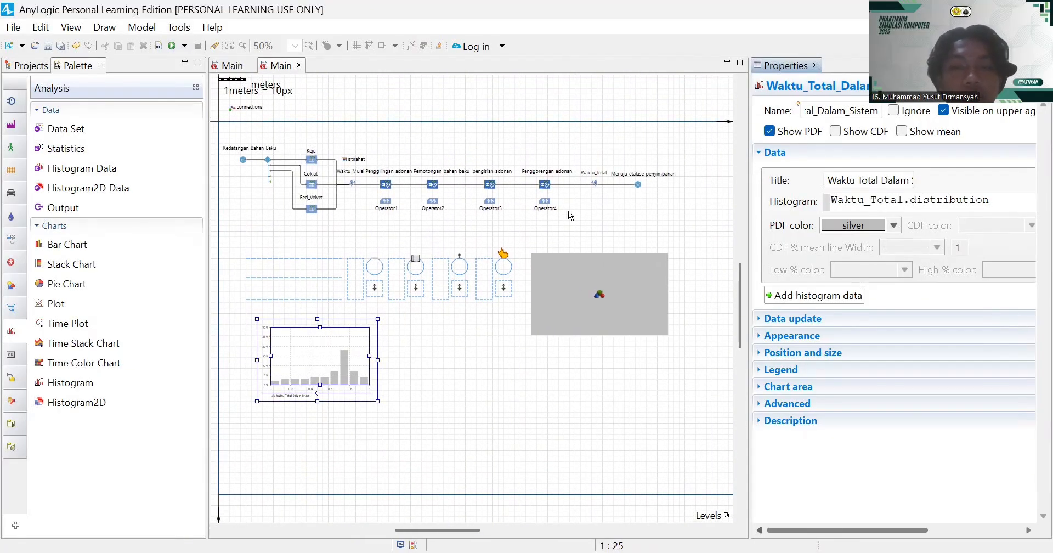
- Run the LAB SIKOM TUBES / Simulation experiment and switch its execution to virtual time
left_click(172, 46)
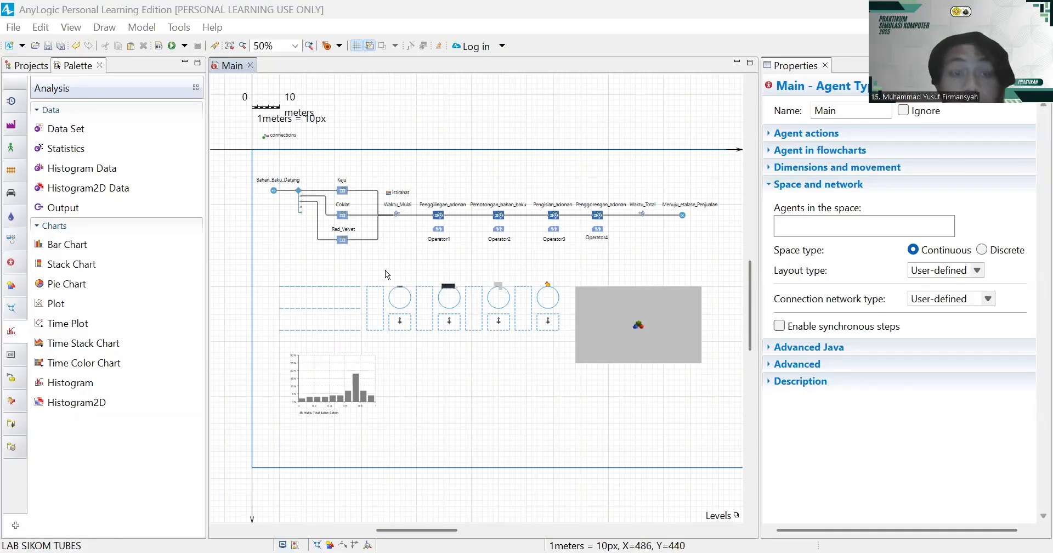
left_click(186, 46)
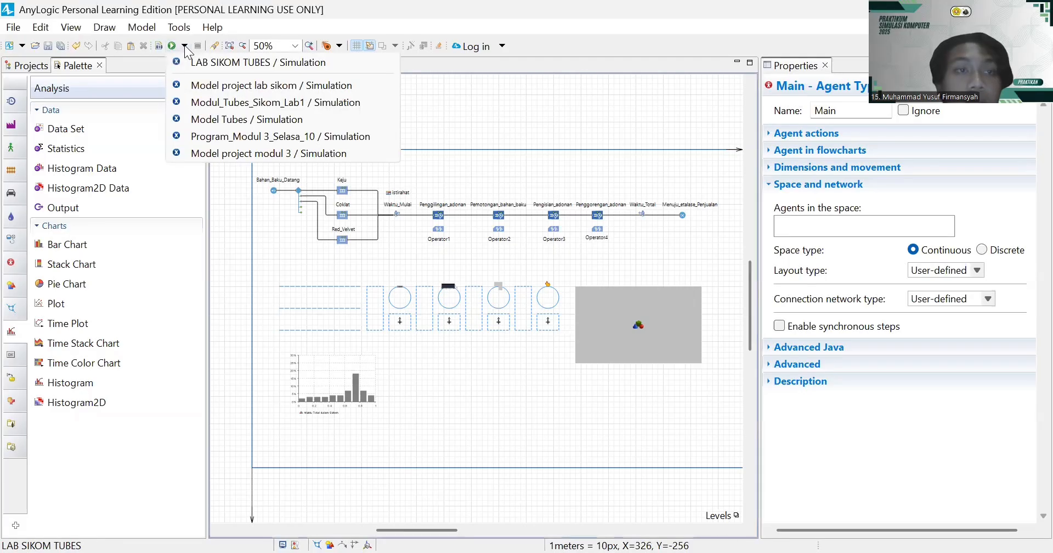
left_click(213, 62)
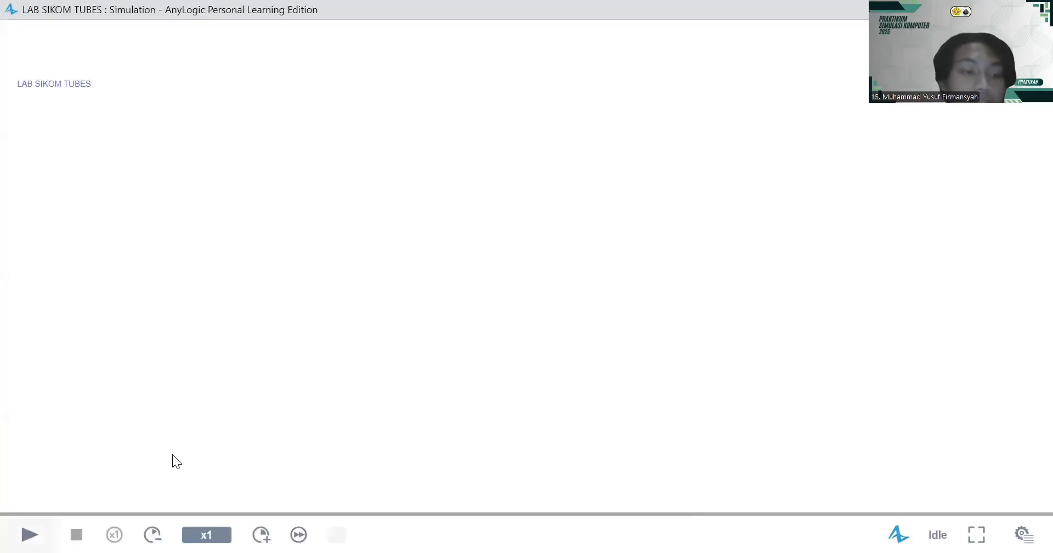
left_click(30, 534)
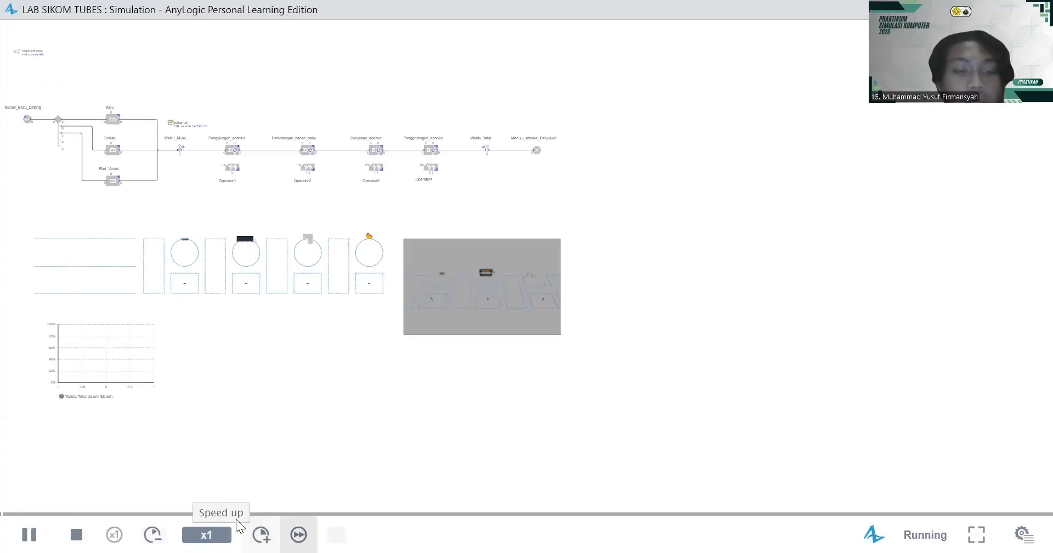
left_click(285, 533)
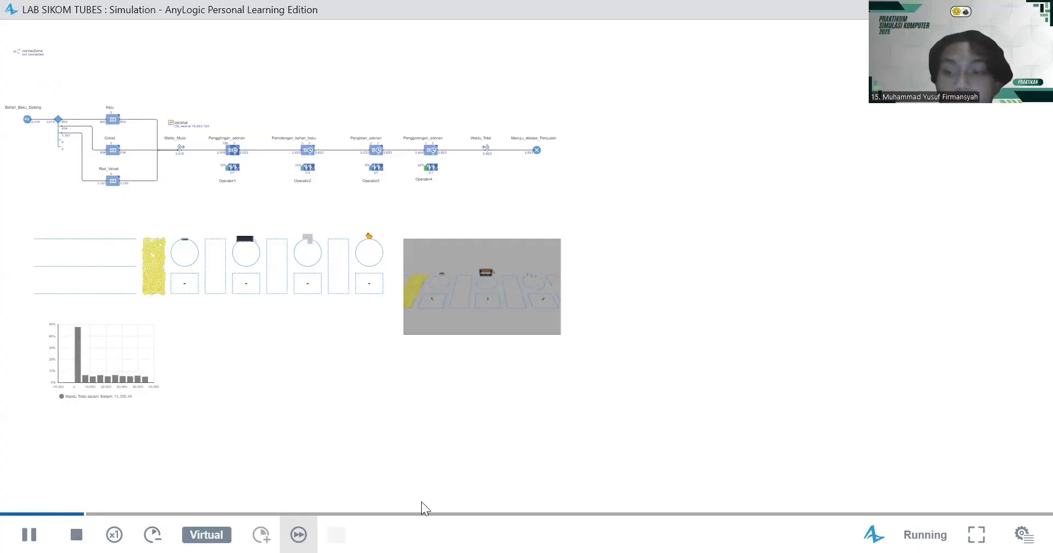
- Show the simulation's developer panel and inspect the 3D scene in the window3d view area
left_click(1023, 533)
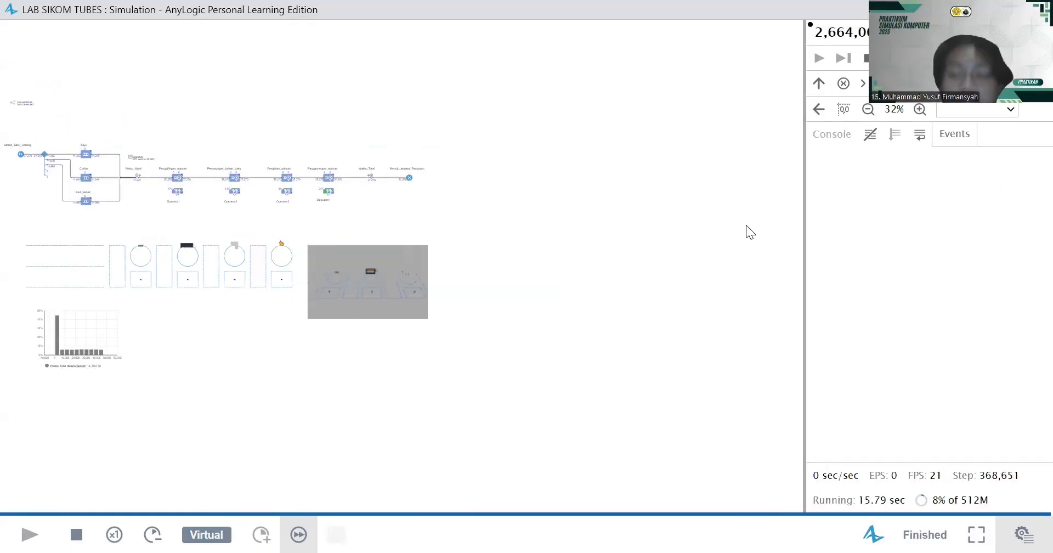
left_click(993, 109)
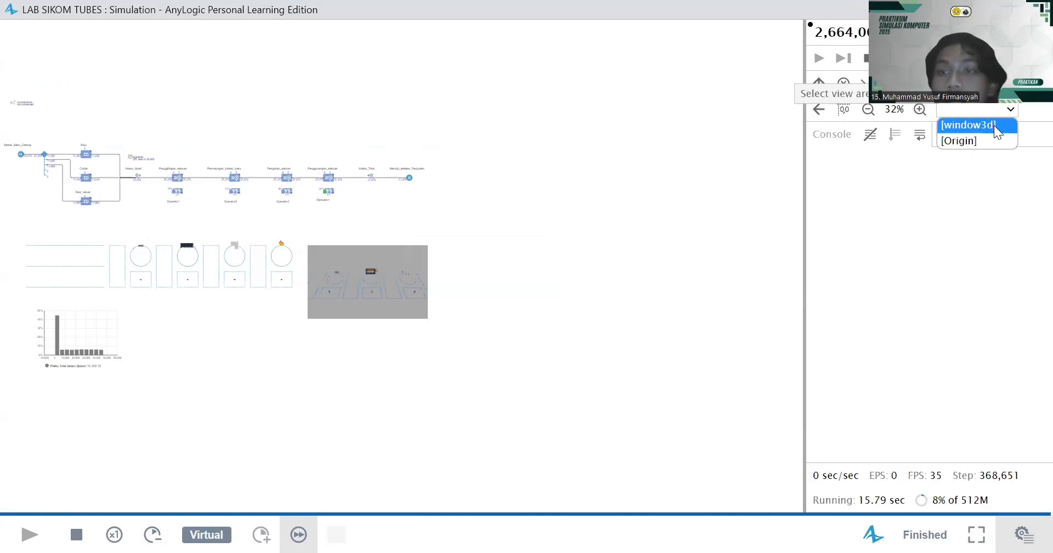
left_click(994, 125)
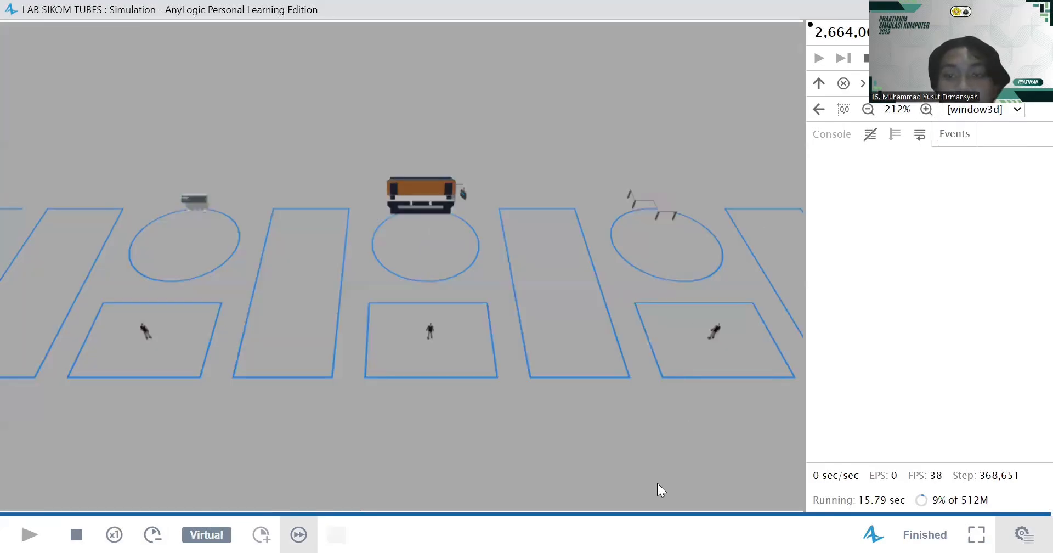
left_click_drag(655, 482, 706, 464)
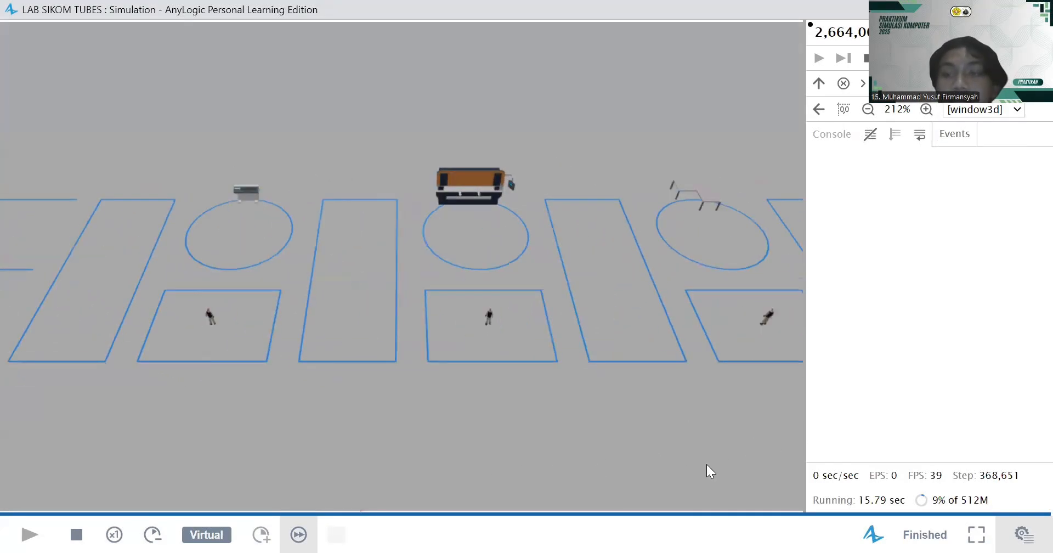
- Return to the Origin view area and examine the flow counts at the Keju, Coklat and Red_Velvet queues
left_click(1009, 110)
left_click(1001, 142)
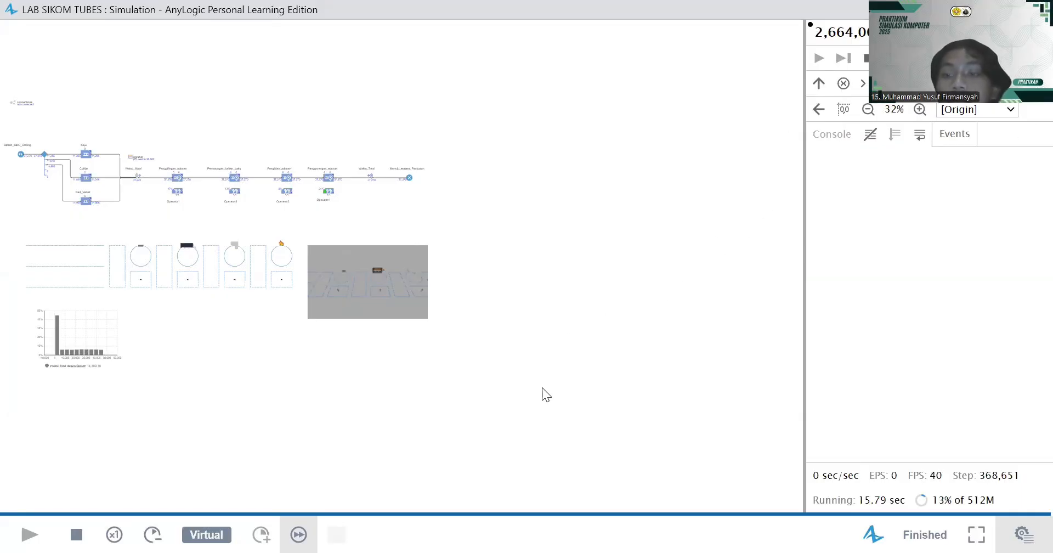
left_click_drag(522, 394, 804, 407)
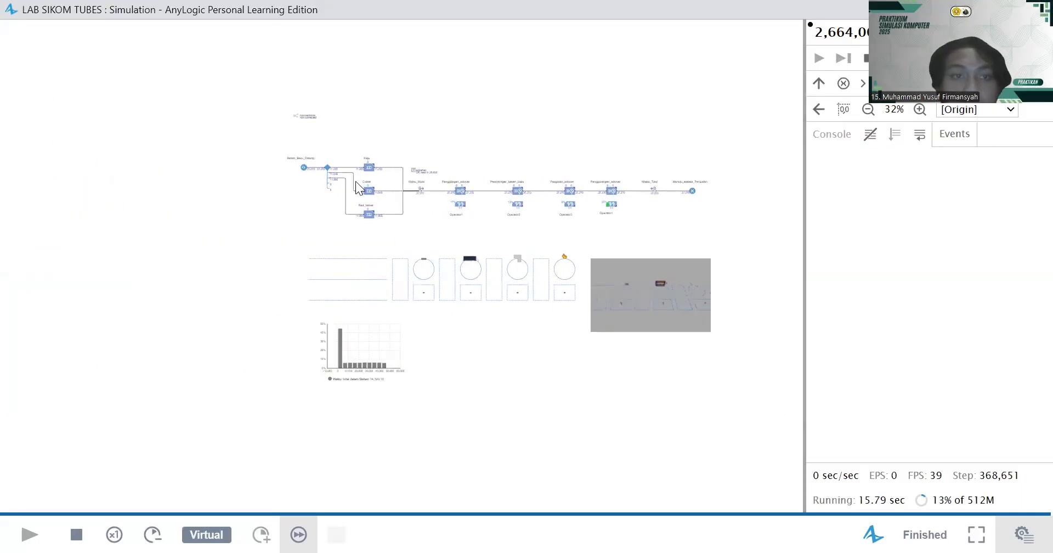
scroll(355, 181, "up", 1)
scroll(355, 181, "up", 3)
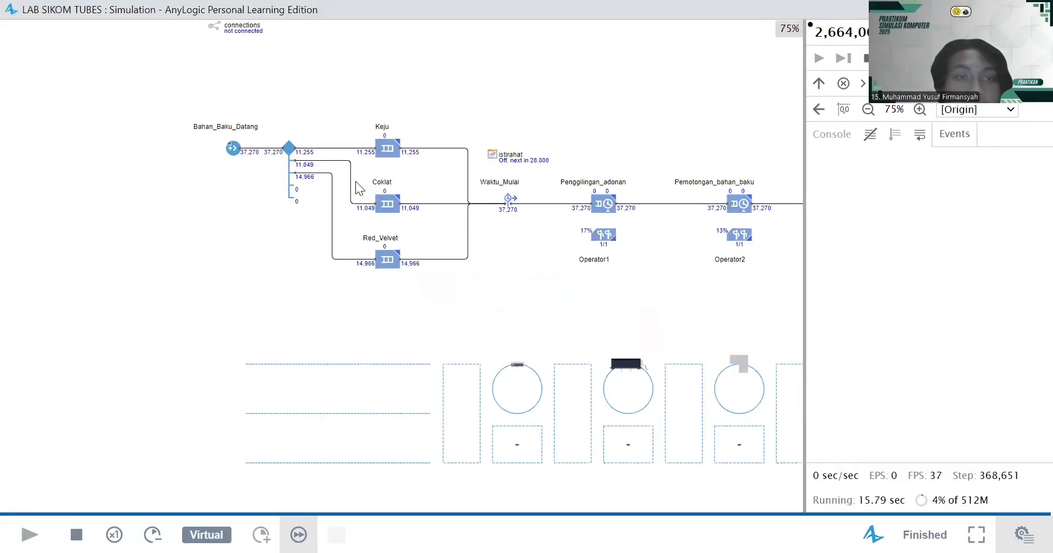
scroll(356, 181, "up", 2)
scroll(355, 181, "up", 2)
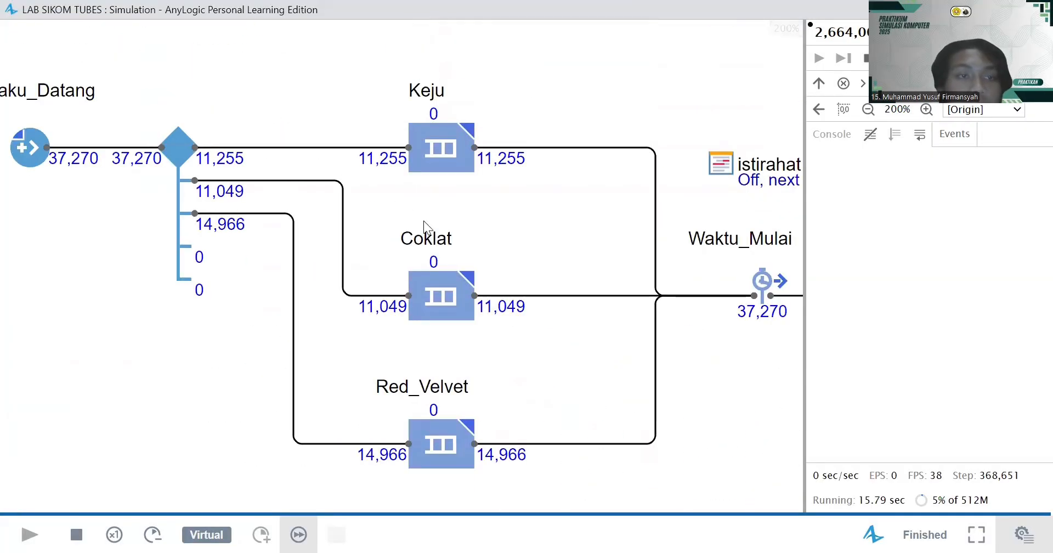
- Examine the flow from the Keju, Coklat and Red_Velvet queues through Waktu_Mulai to Penggilingan_adonan
scroll(423, 220, "down", 3)
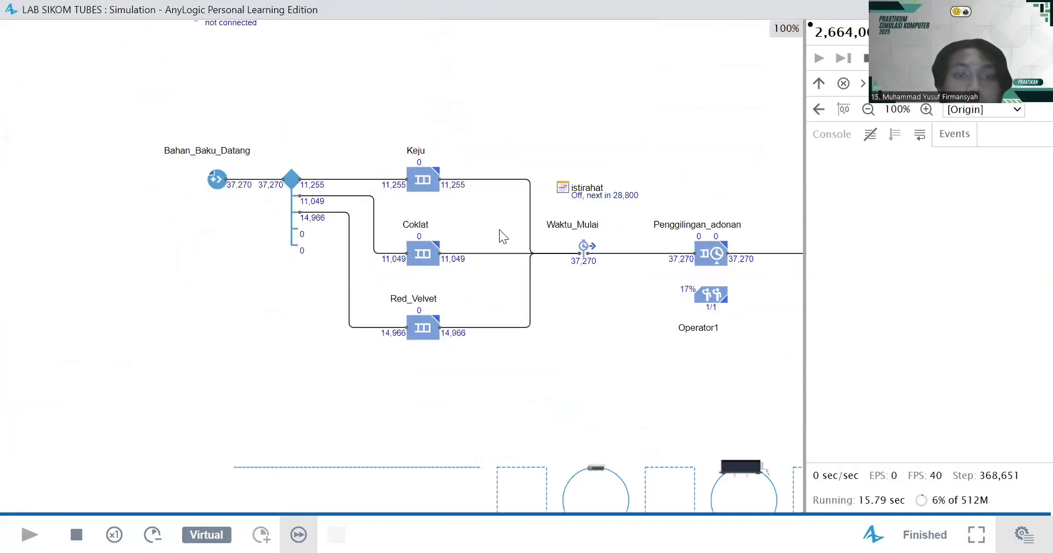
scroll(519, 237, "up", 9)
scroll(519, 237, "down", 3)
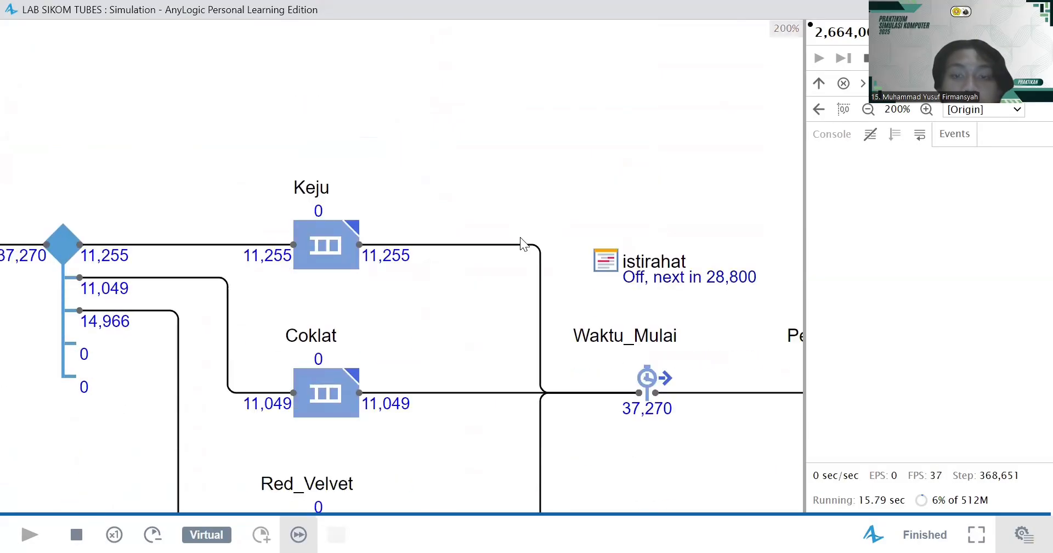
left_click_drag(589, 354, 347, 251)
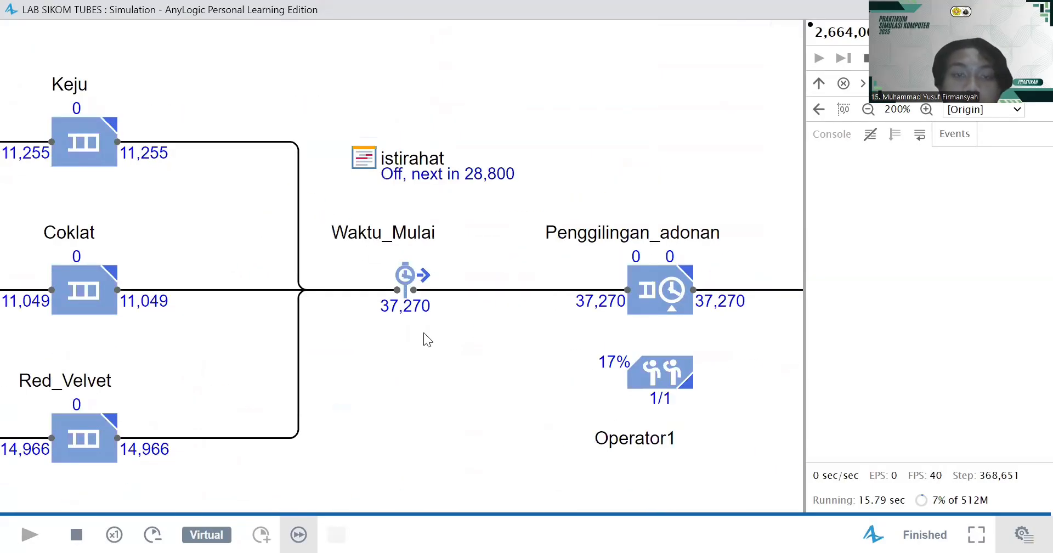
scroll(602, 343, "up", 6)
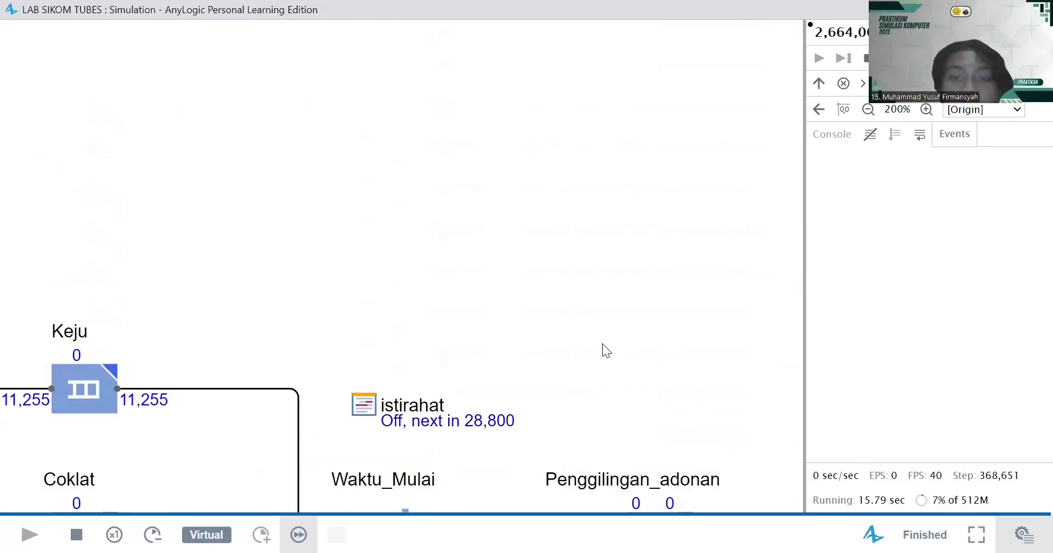
scroll(602, 343, "down", 4)
scroll(602, 344, "down", 5)
- Examine the process flow counts and operator utilization at Penggilingan_adonan and Pemotongan_bahan_baku
left_click_drag(656, 404, 428, 330)
scroll(395, 266, "up", 1)
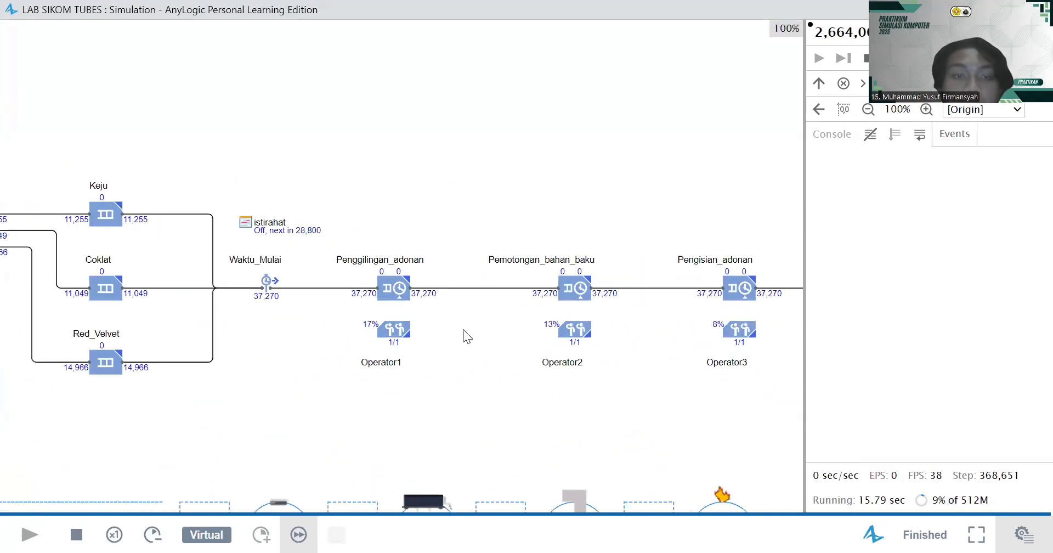
scroll(406, 318, "up", 1)
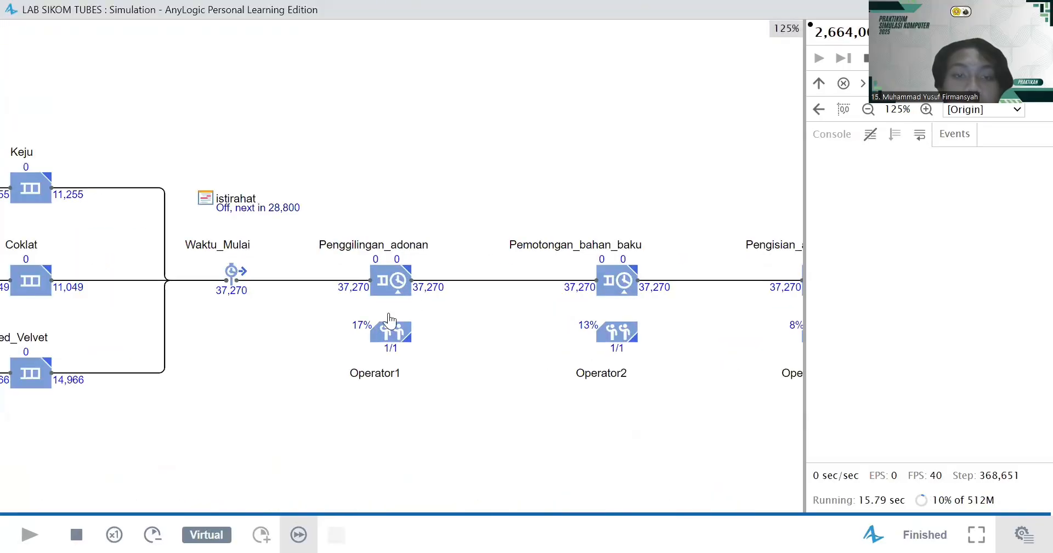
left_click_drag(530, 348, 109, 298)
left_click_drag(189, 289, 251, 298)
scroll(251, 298, "up", 4)
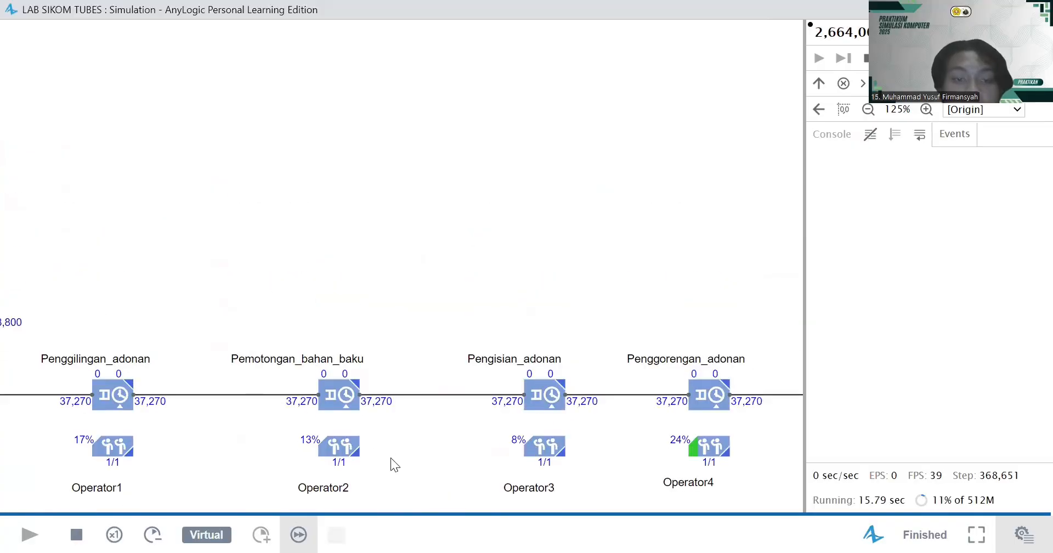
scroll(392, 461, "down", 1)
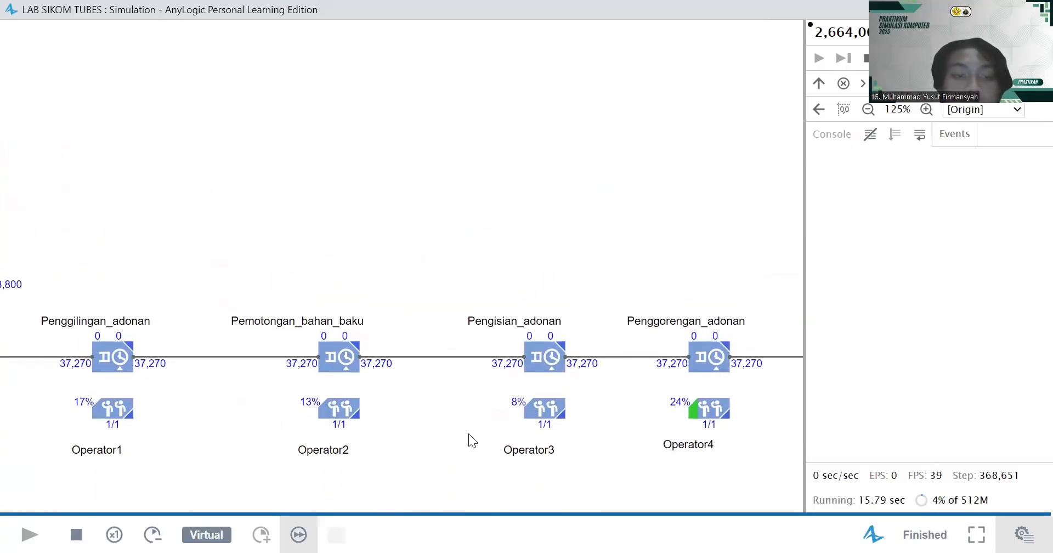
scroll(196, 403, "up", 3)
left_click_drag(257, 389, 562, 353)
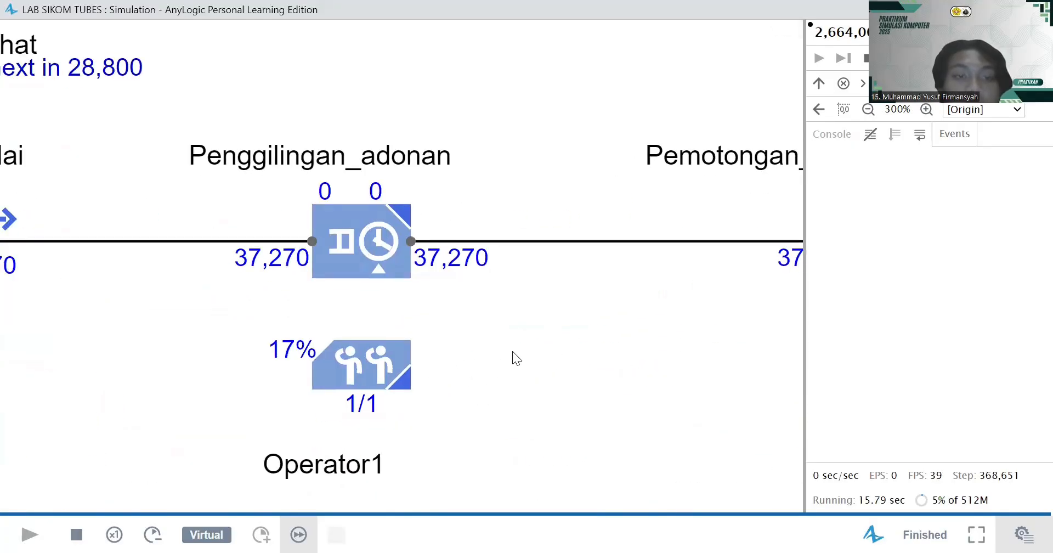
scroll(481, 386, "down", 3)
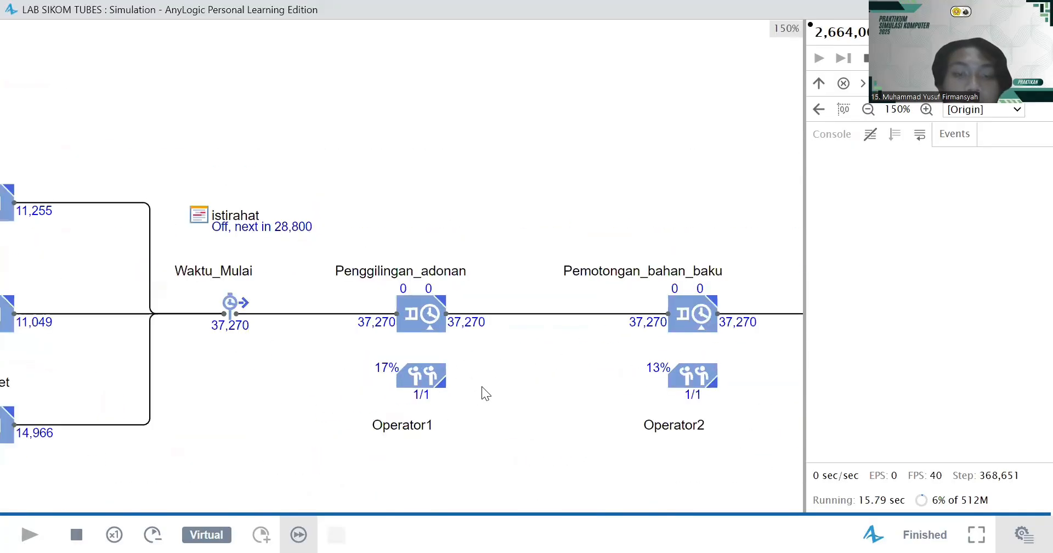
- Examine the flow counts at Pengisian_adonan and Penggorengan_adonan and the utilization of Operator3 and Operator4
left_click_drag(482, 386, 329, 360)
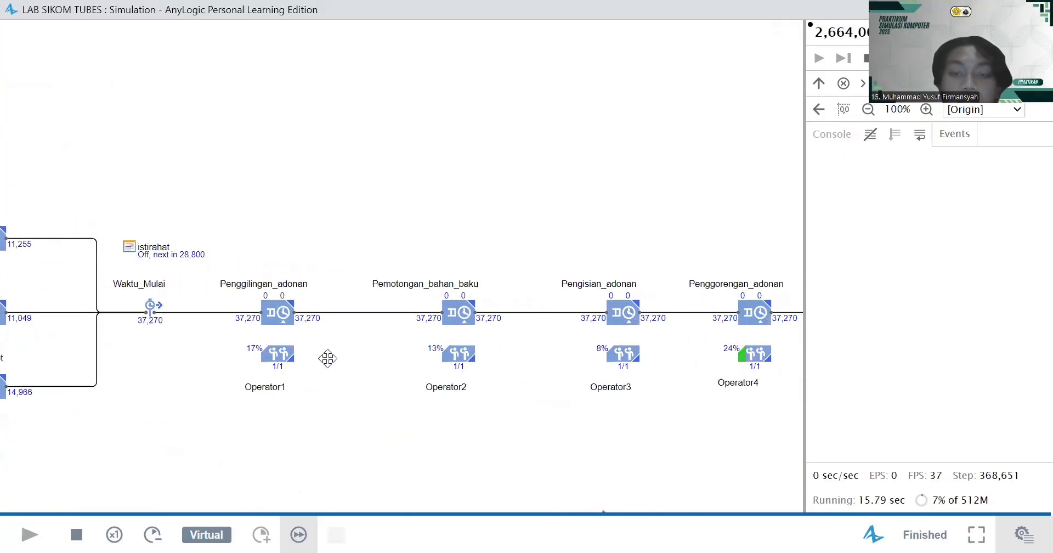
scroll(329, 360, "up", 2)
left_click_drag(663, 410, 266, 400)
scroll(402, 409, "up", 3)
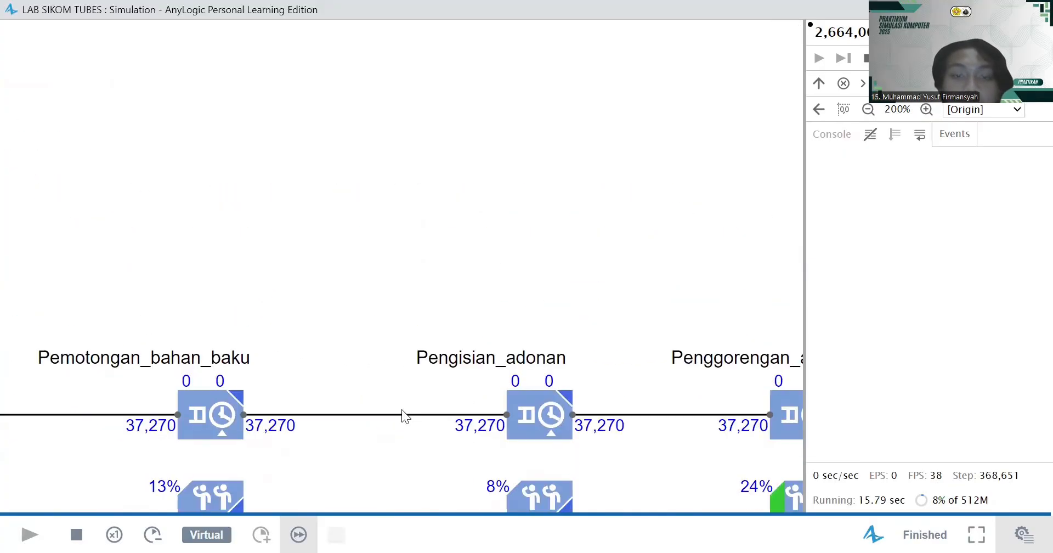
scroll(298, 367, "down", 2)
scroll(298, 367, "right", 3)
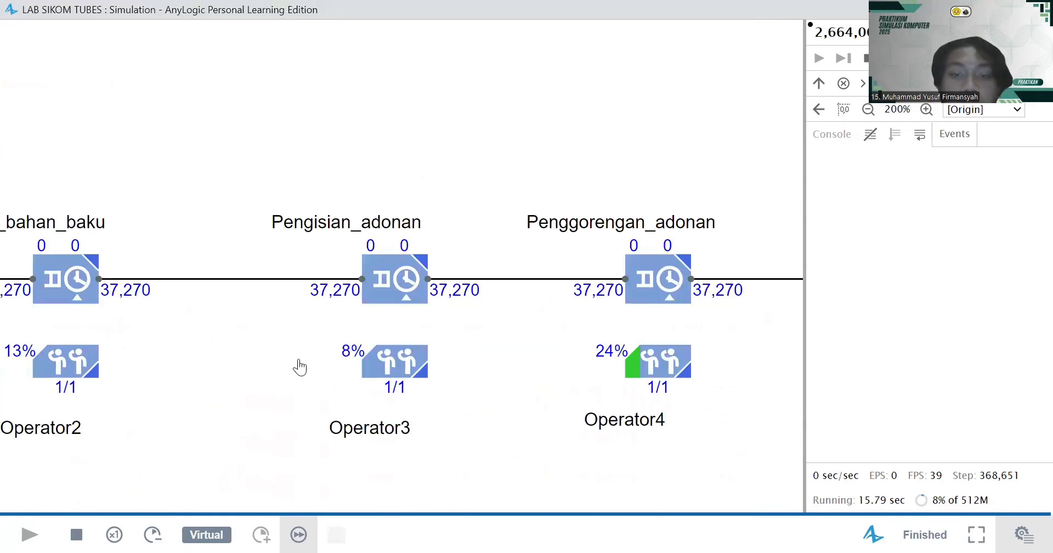
scroll(477, 357, "right", 3)
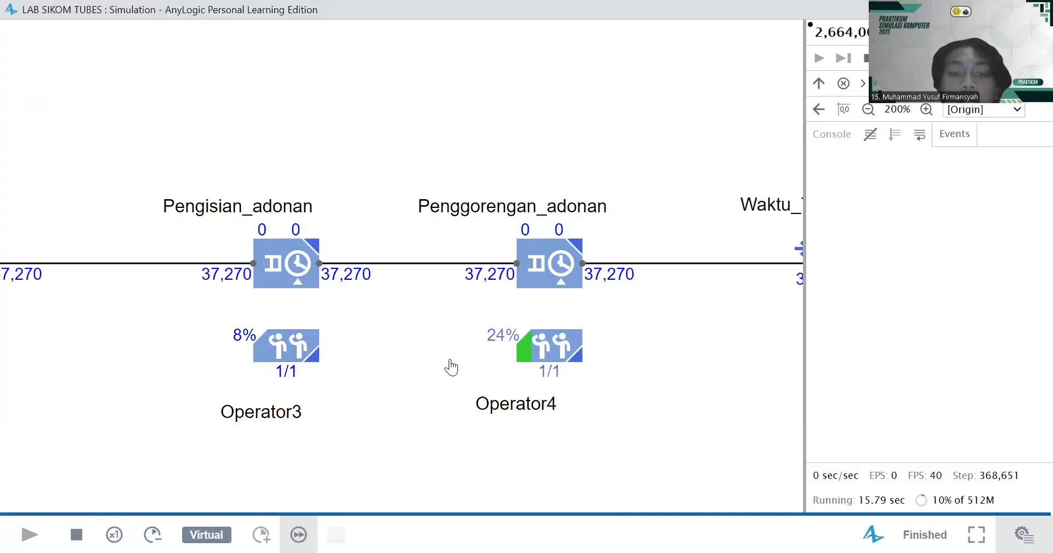
left_click_drag(380, 378, 532, 280)
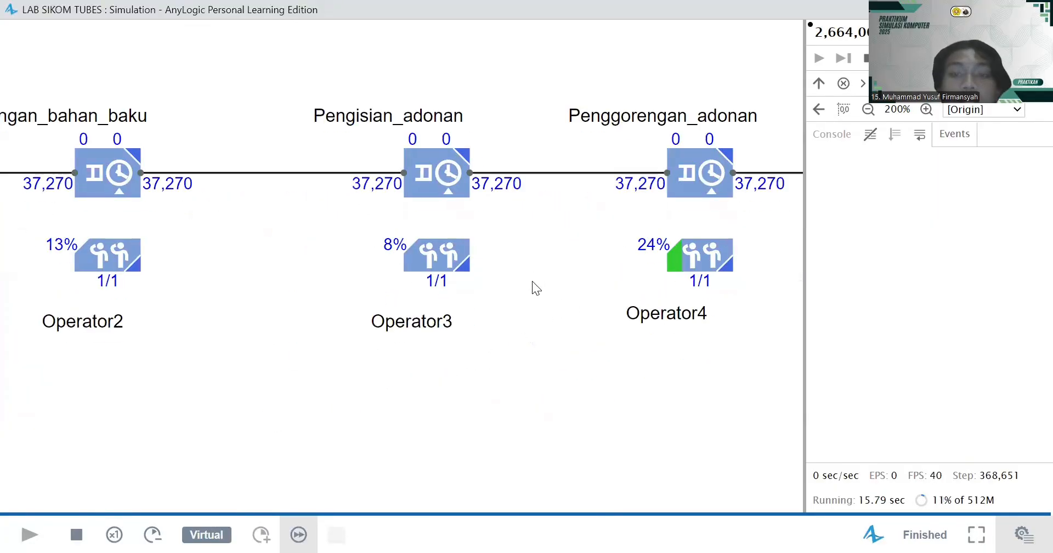
- Inspect the bars and mean value of the Waktu Total dalam Sistem histogram below the process layout
scroll(532, 281, "down", 4)
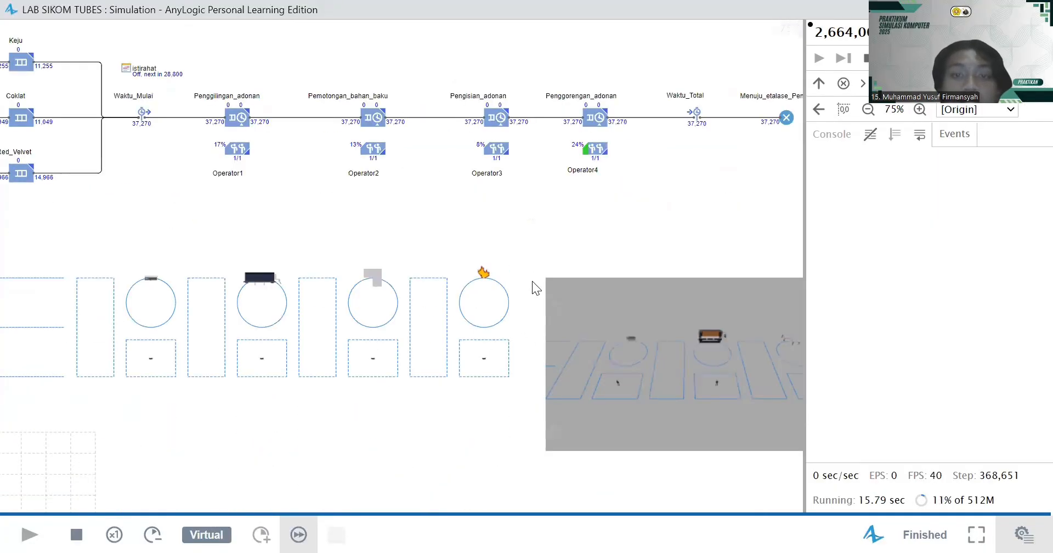
scroll(532, 281, "up", 3)
scroll(532, 281, "down", 3)
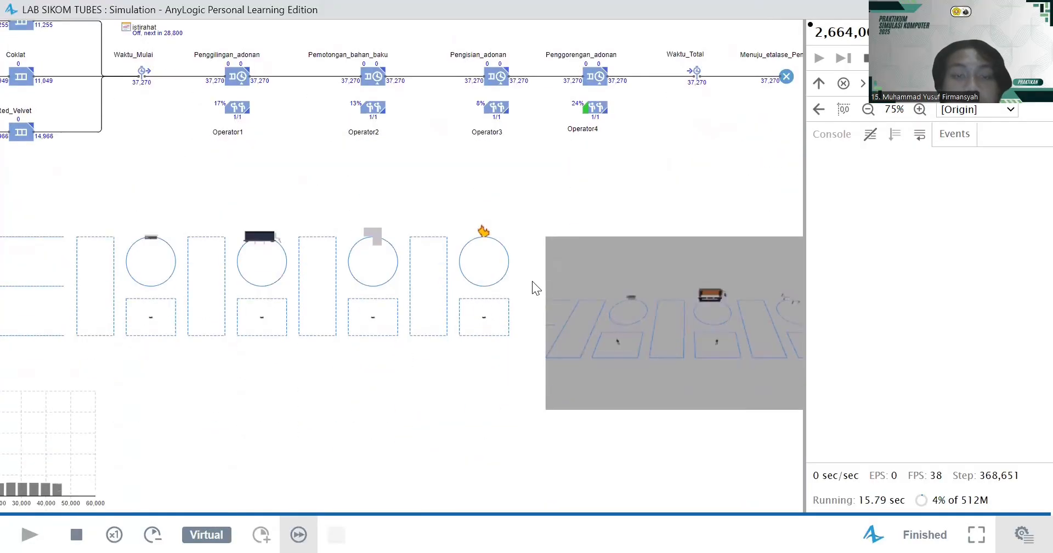
left_click_drag(580, 165, 776, 34)
mouse_move(254, 309)
scroll(253, 308, "up", 3)
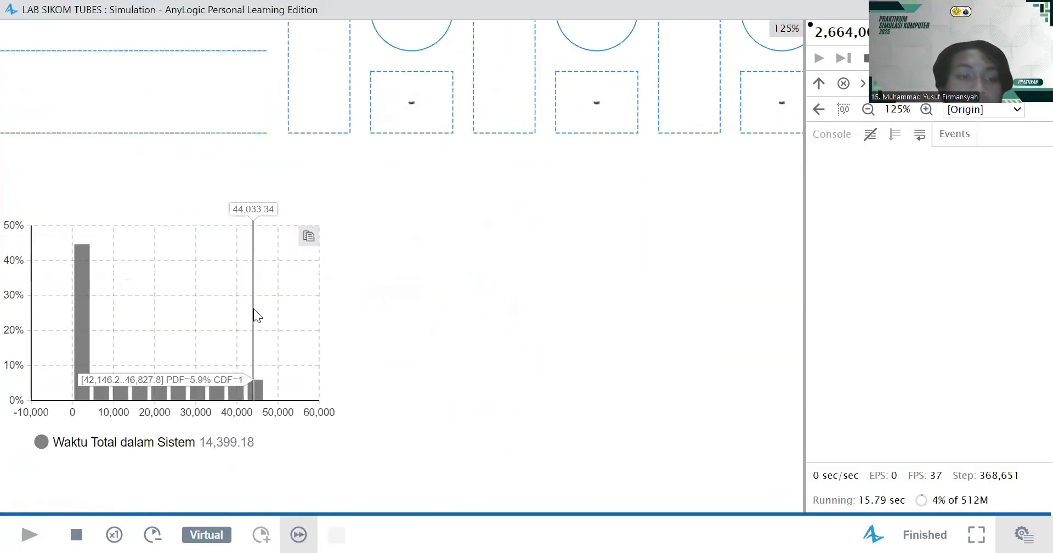
left_click_drag(370, 349, 633, 284)
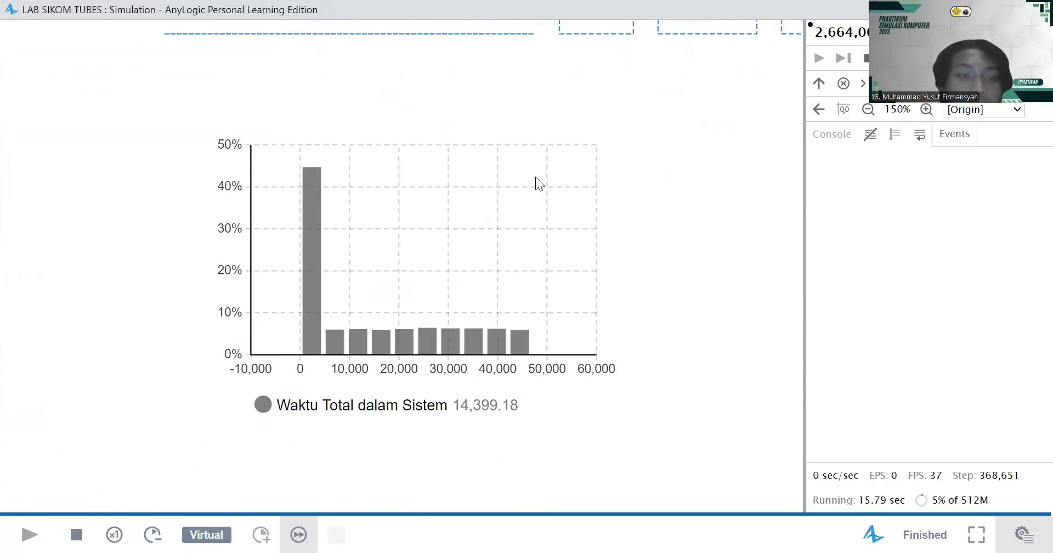
mouse_move(376, 228)
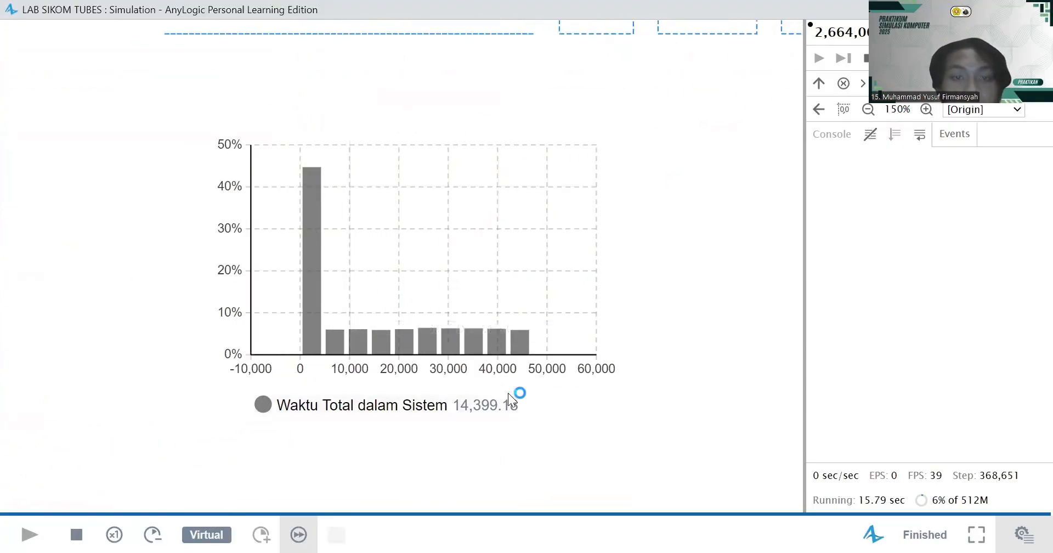
left_click_drag(662, 396, 460, 364)
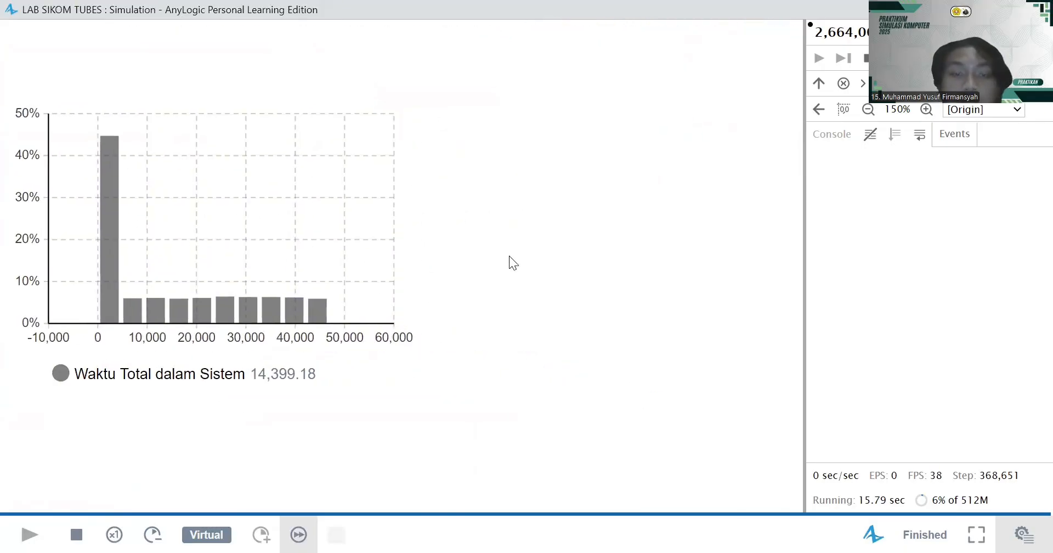
- Review the complete finished simulation, covering the flowchart, the process layout and the histogram
scroll(510, 253, "down", 5)
left_click_drag(564, 202, 407, 343)
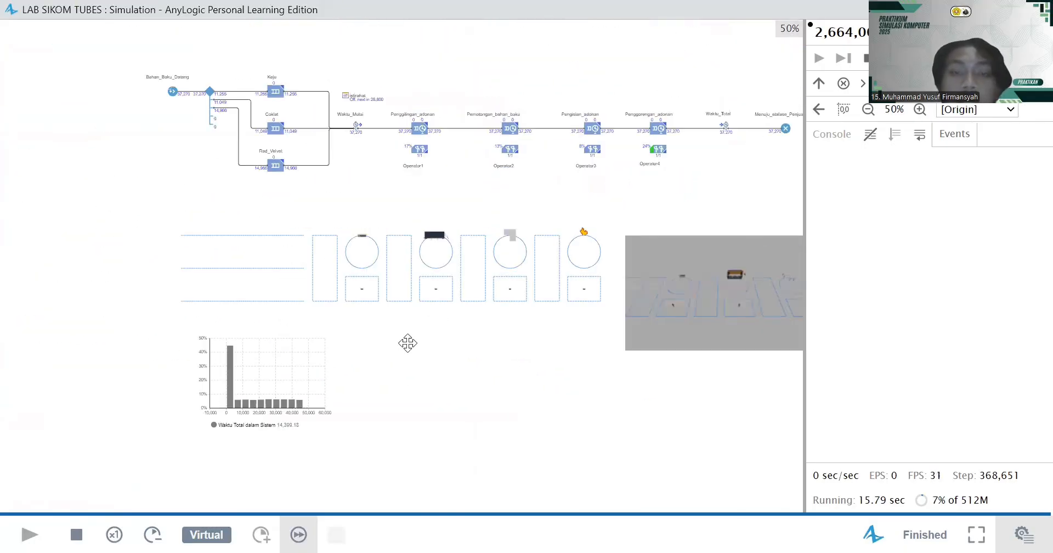
scroll(502, 211, "up", 1)
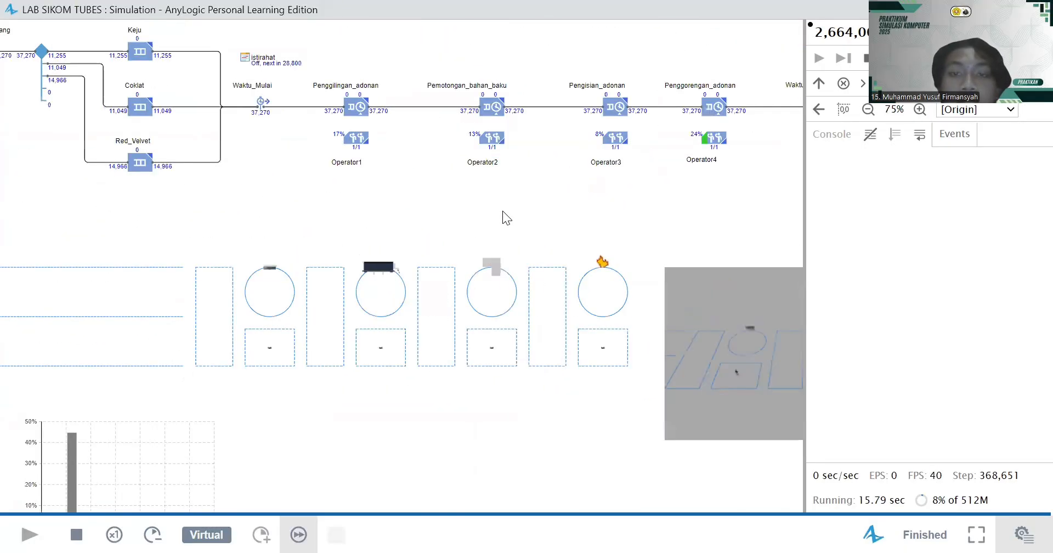
scroll(502, 211, "up", 4)
scroll(502, 210, "down", 5)
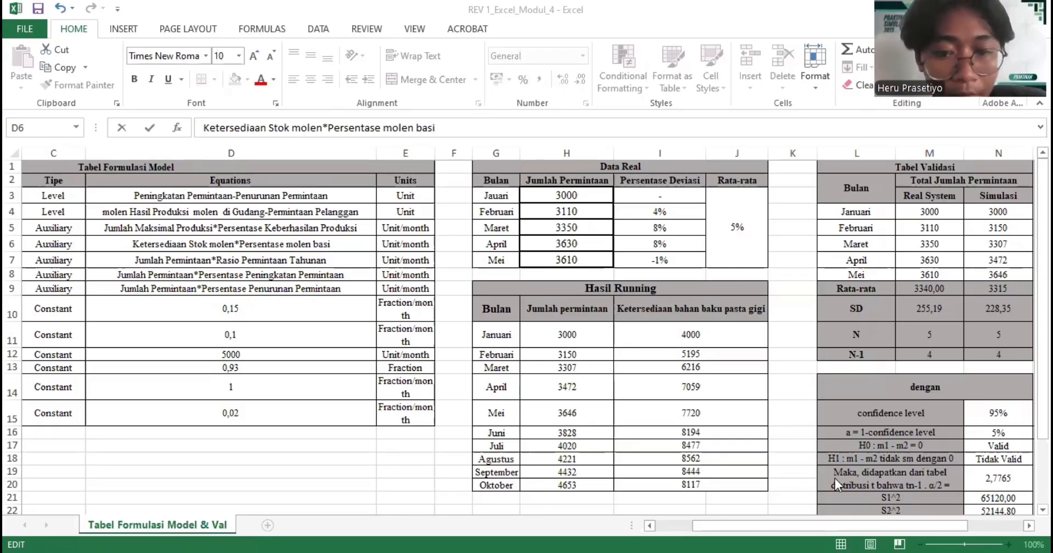
- Review the variables, types, equations and units of the Tabel Formulasi Model in the REV 1_Excel_Modul_4 workbook
scroll(834, 478, "left", 2)
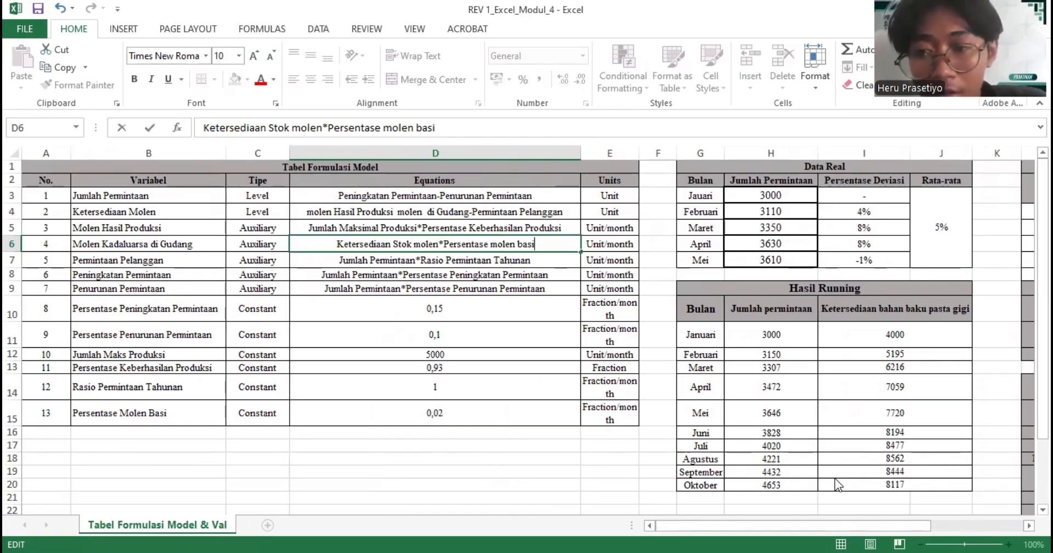
key("alt+Tab")
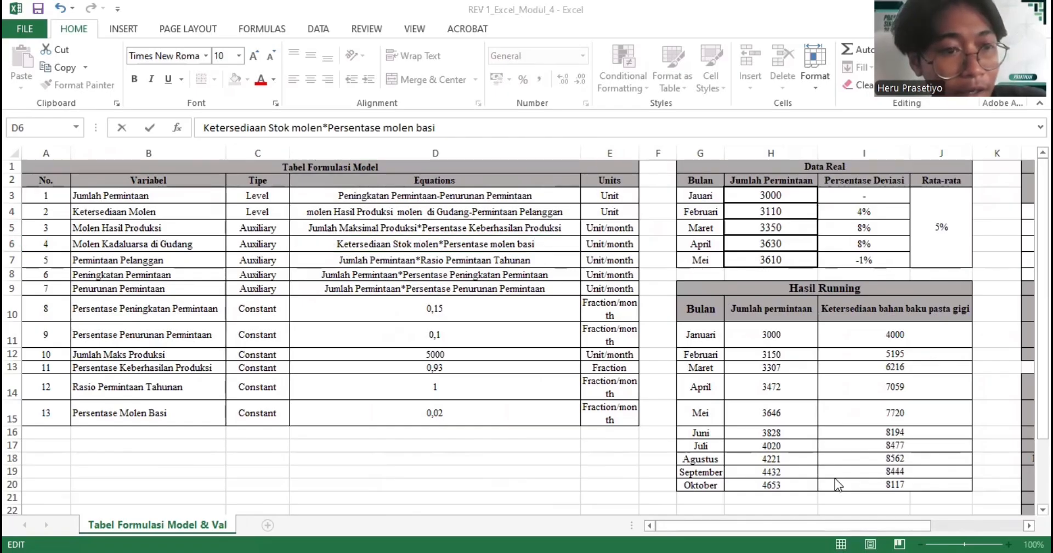
key("alt+Tab")
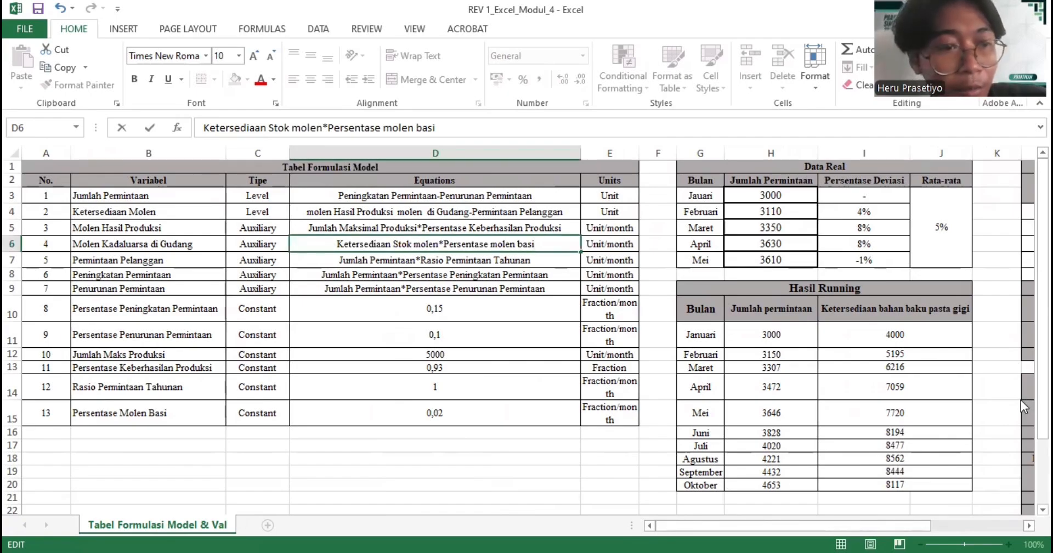
key("alt+Tab")
key("alt+Tab")
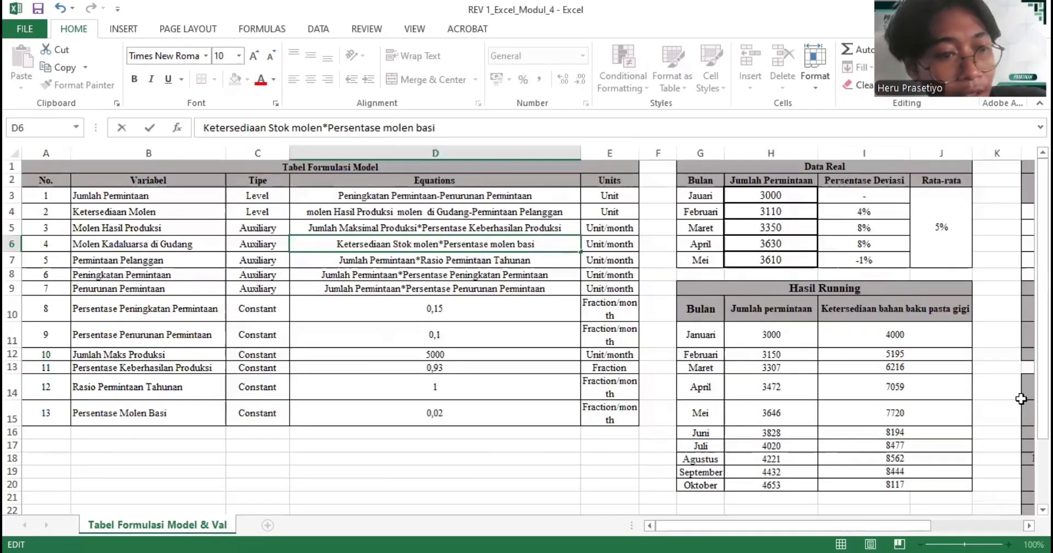
key("alt+Tab")
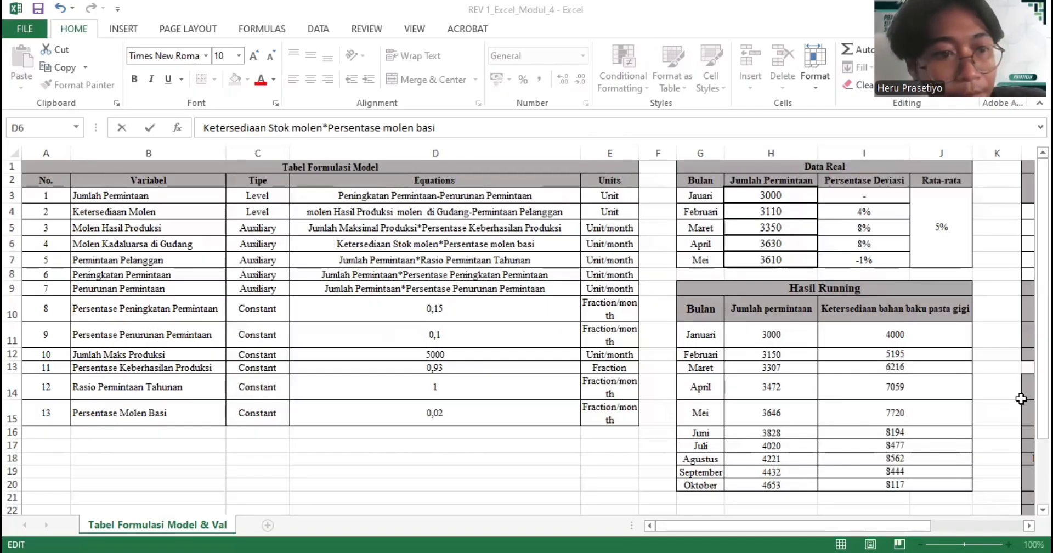
key("alt+Tab")
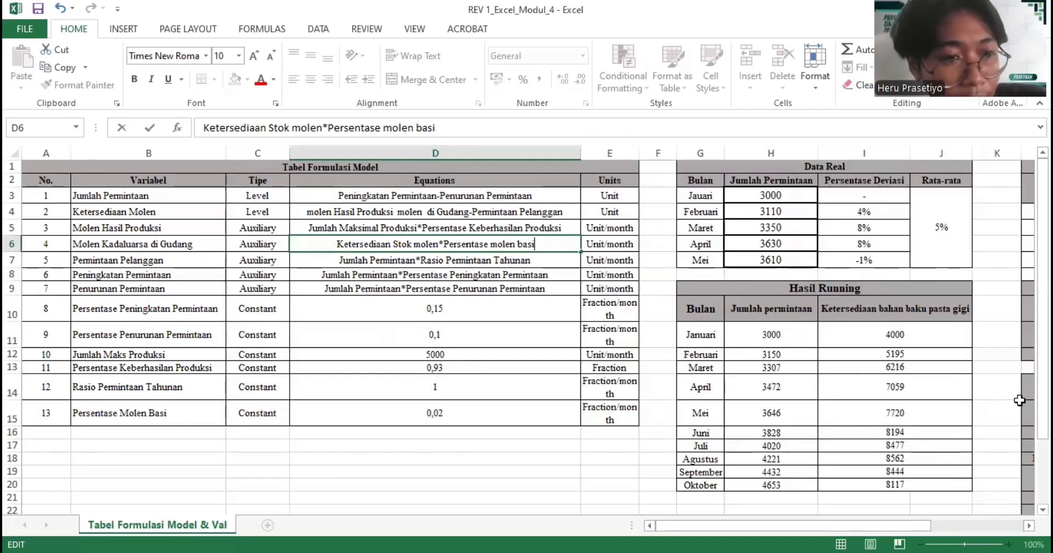
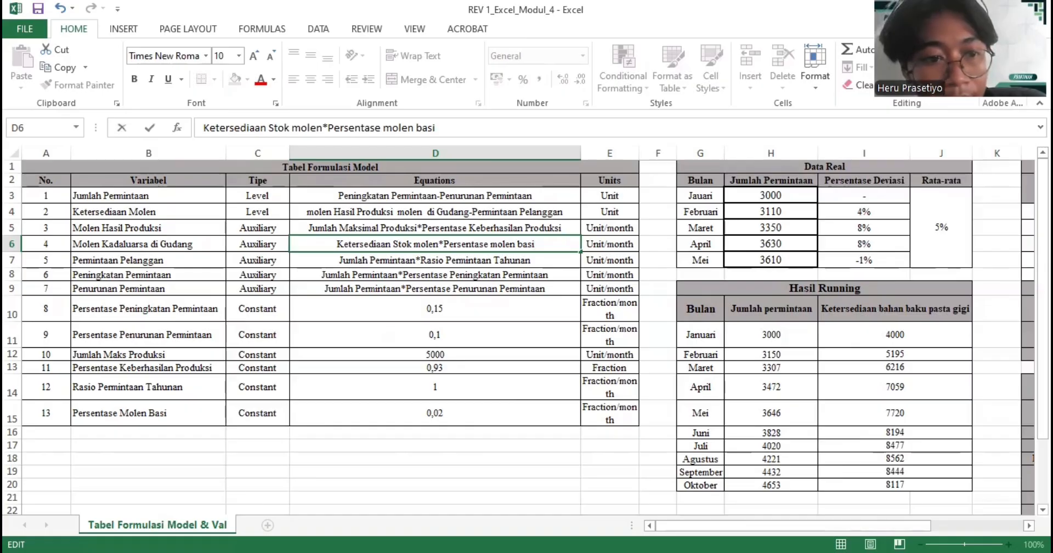
- Switch to Vensim and create a new model with initial time 1 and final time 10
key("alt+Tab")
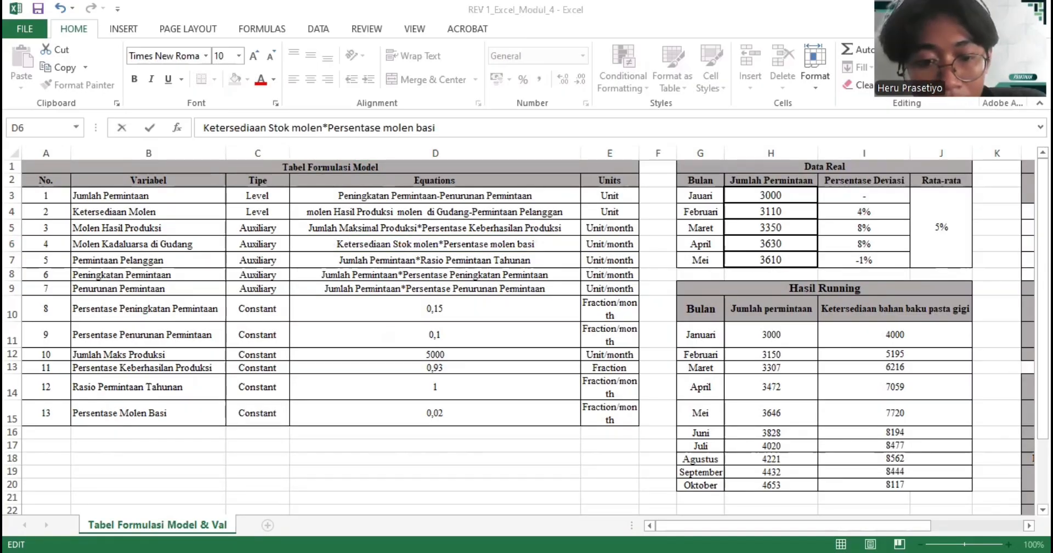
key("alt+Tab")
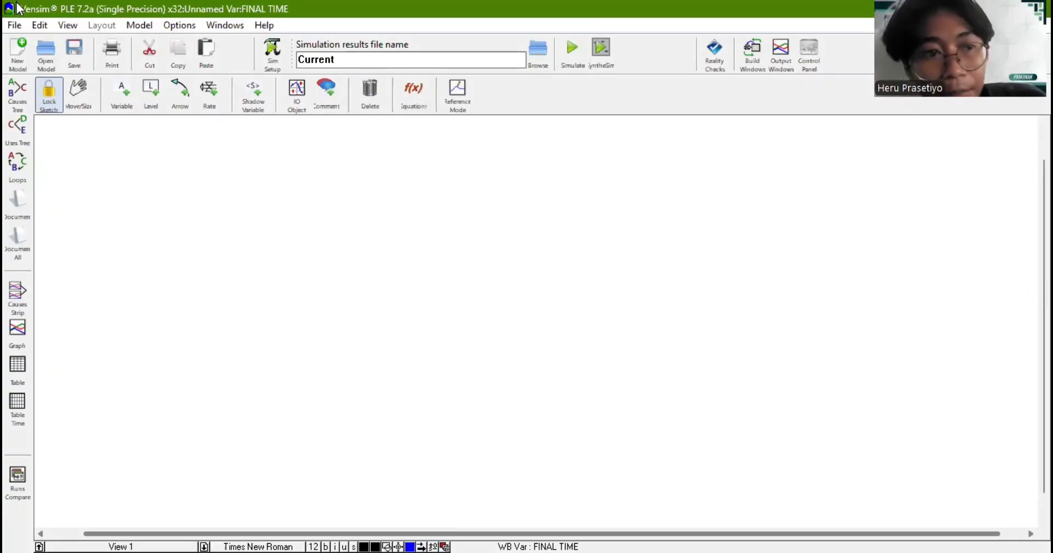
left_click(26, 73)
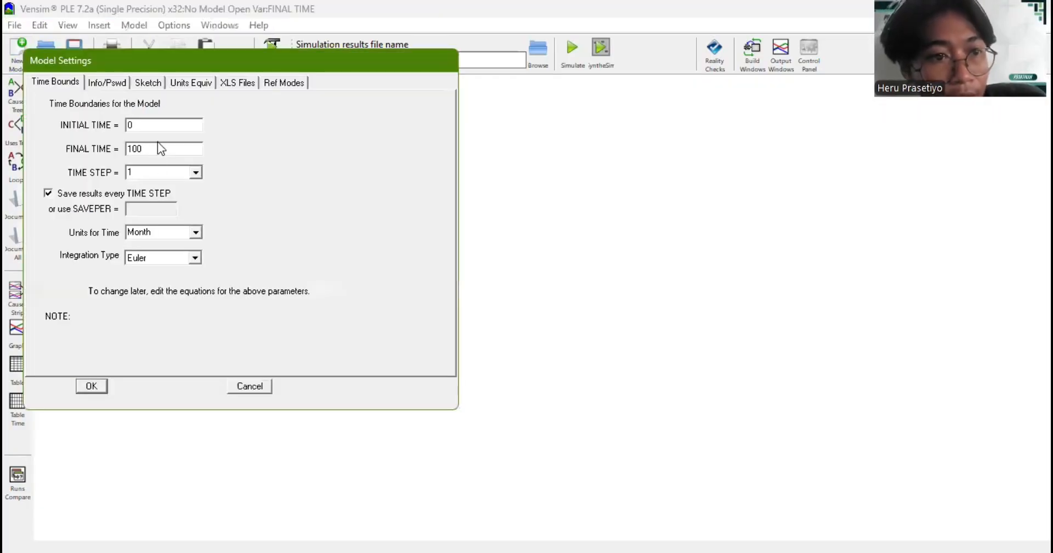
key("BackSpace")
type("1")
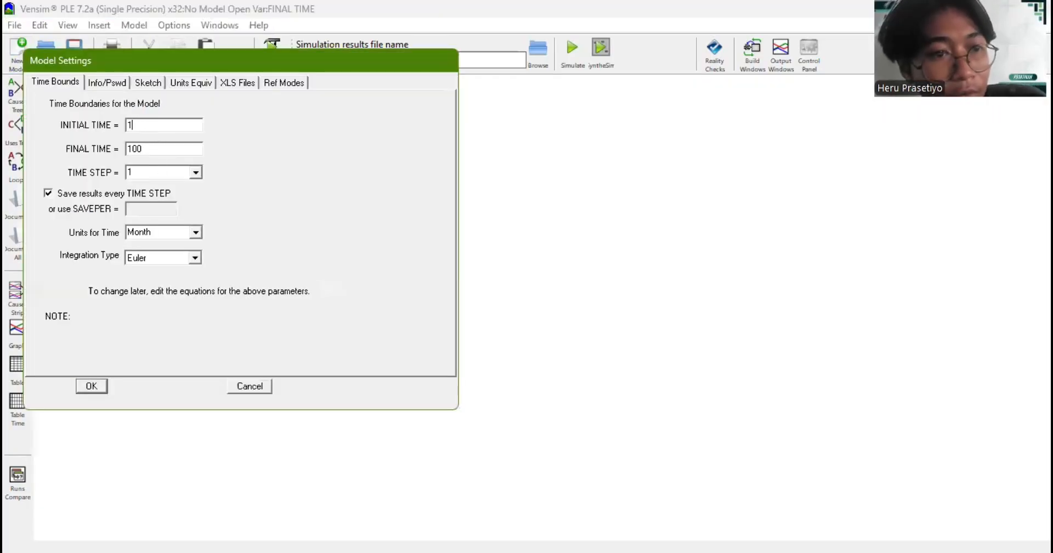
left_click_drag(154, 149, 122, 159)
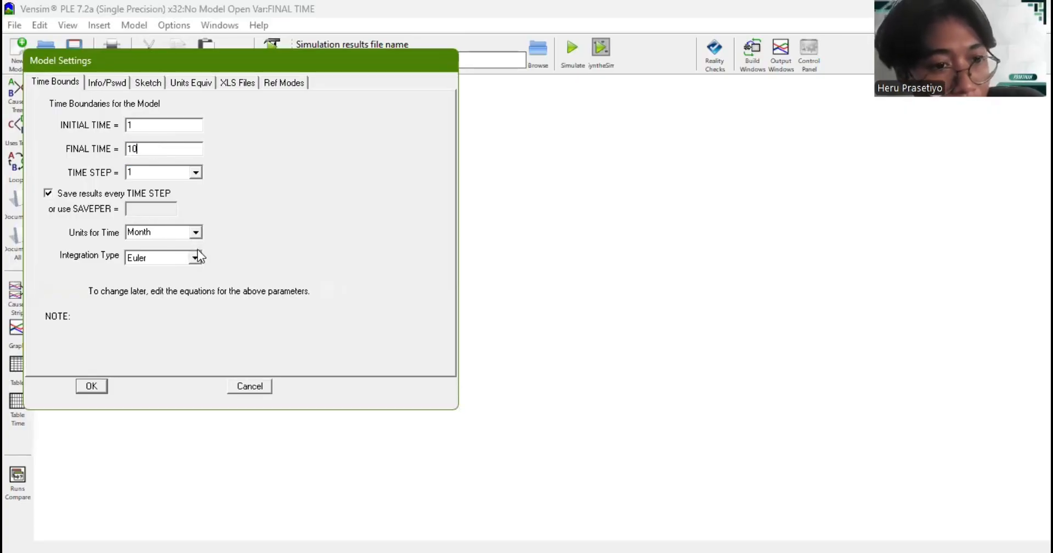
left_click(92, 386)
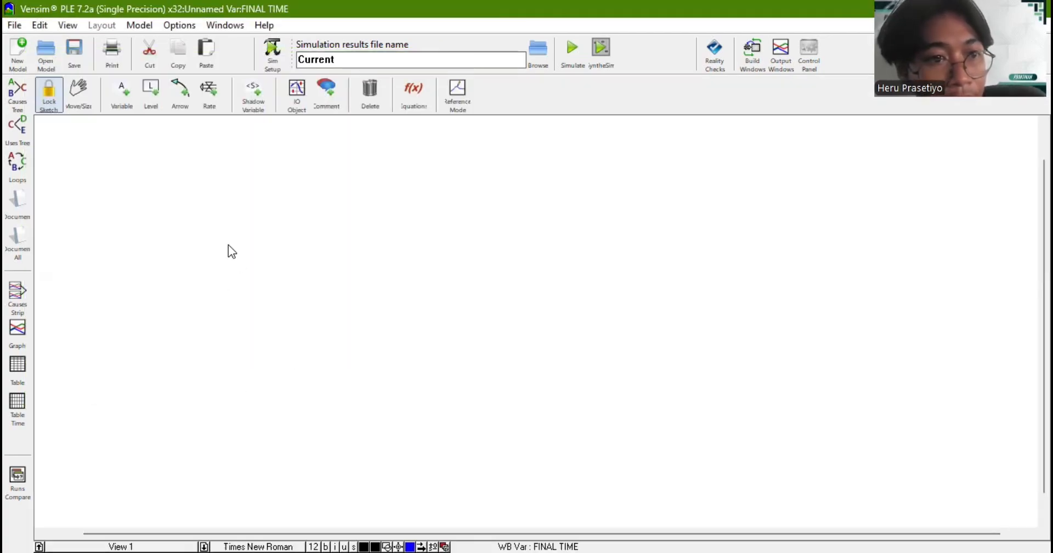
- Add a variable named "jumlah produksi maksimal" in the upper-left area of the empty sketch
left_click(124, 102)
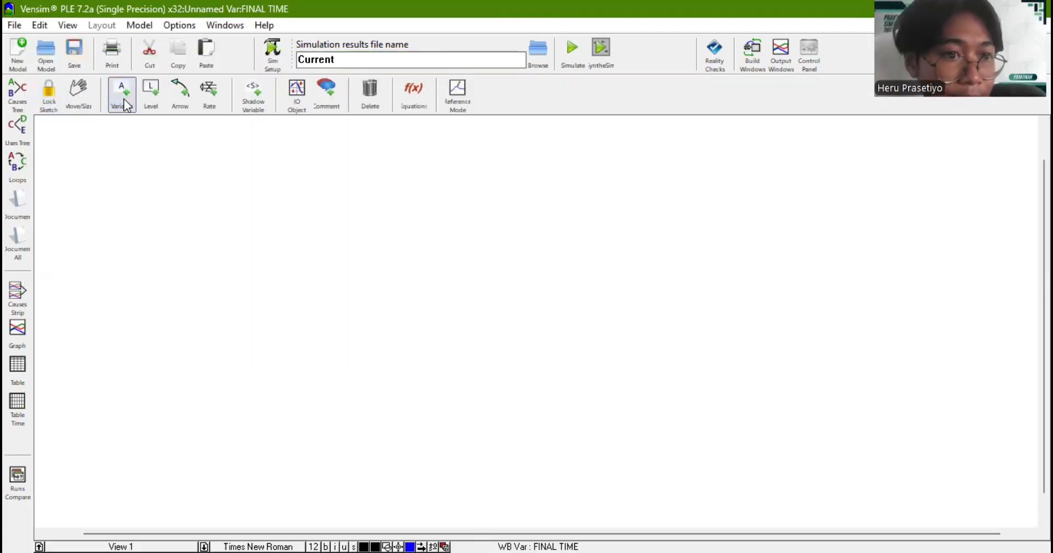
left_click(257, 248)
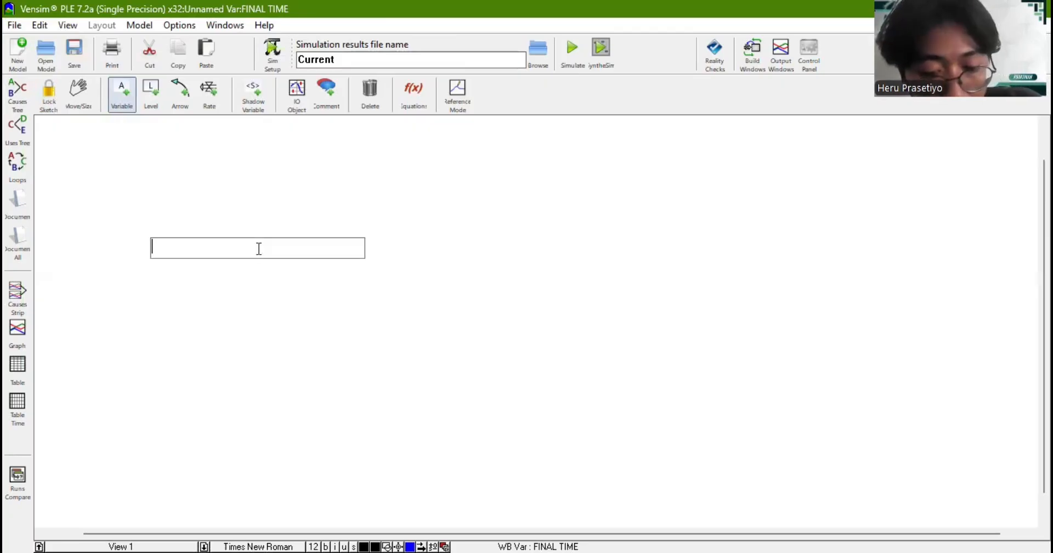
type("jumlah ")
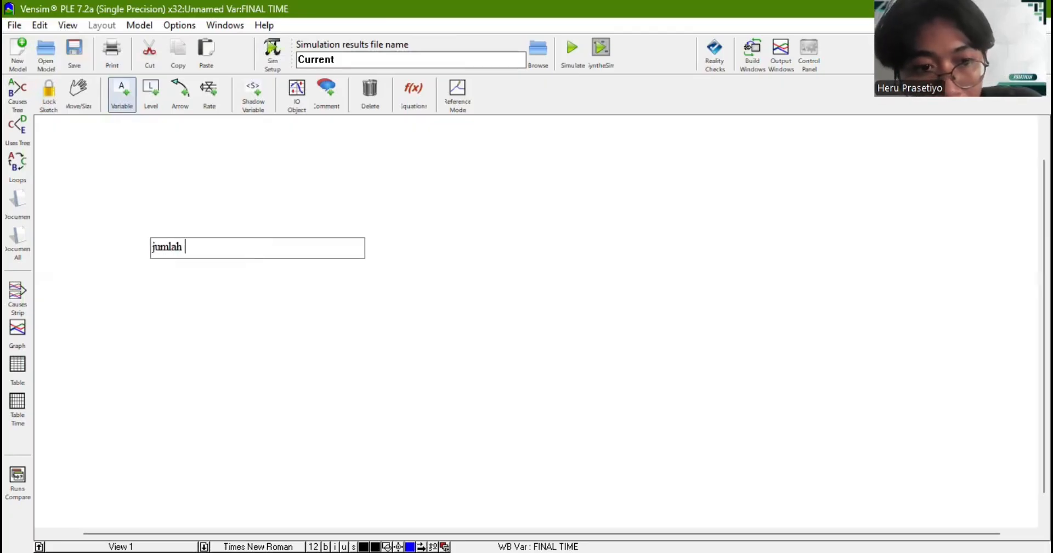
type("produksi ")
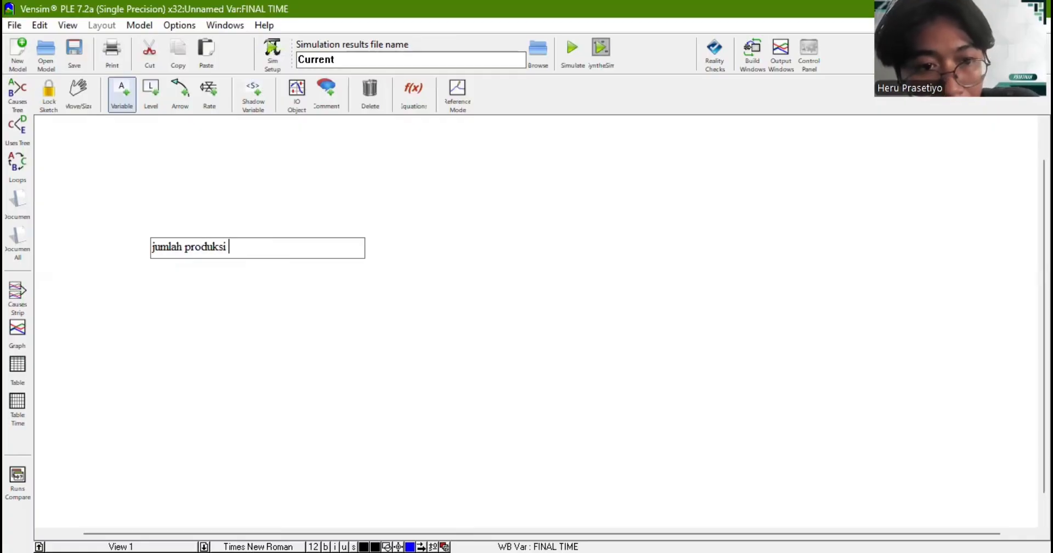
type("maksimal")
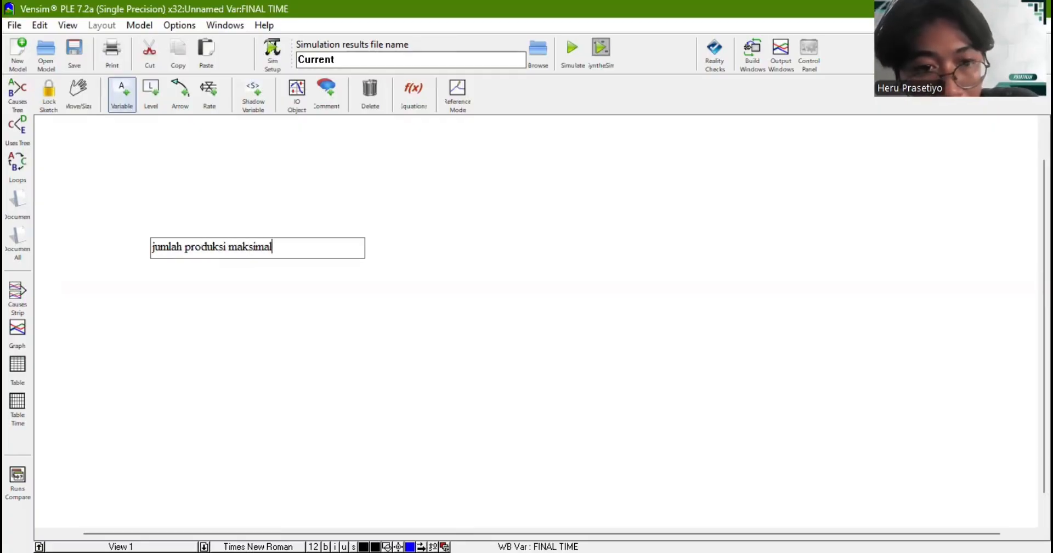
key("Return")
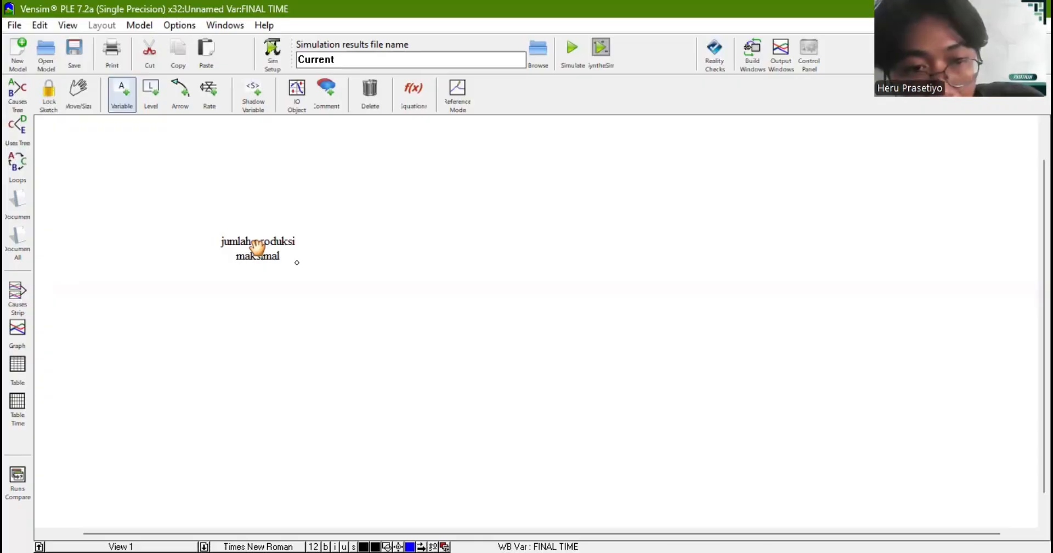
- Add a variable named "persentase keberhasilan produksi" directly below jumlah produksi maksimal
left_click(259, 294)
type("p")
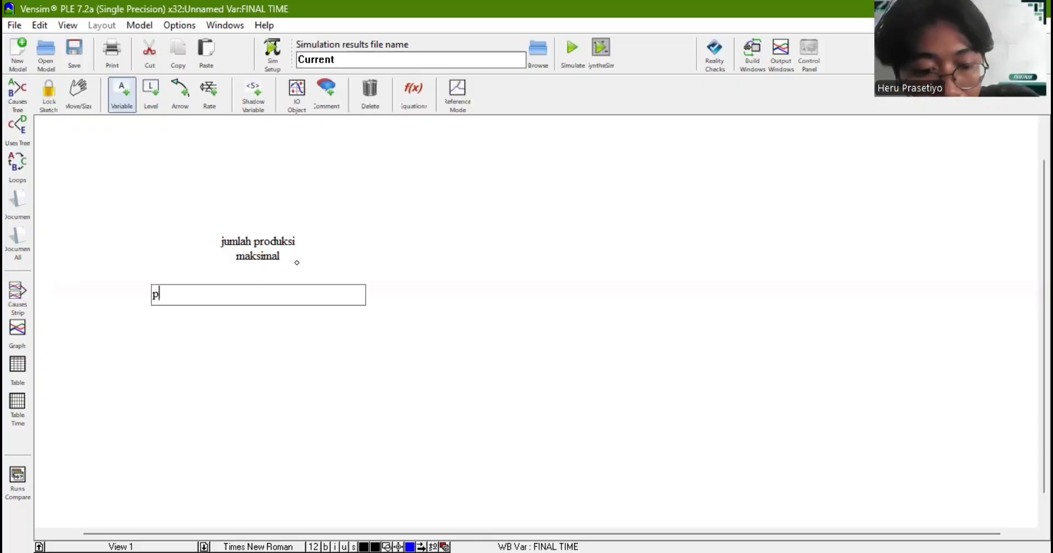
type("ersentase k")
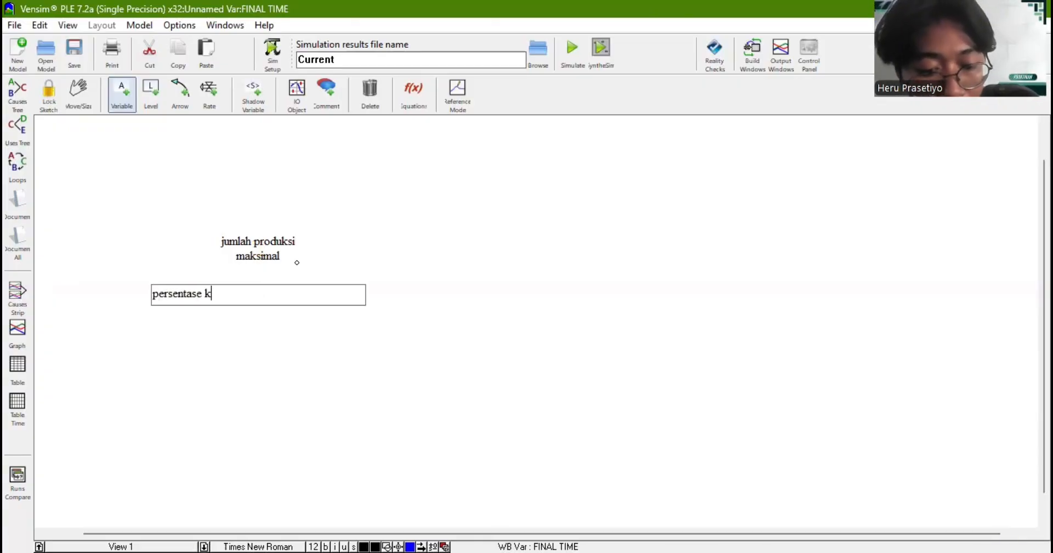
type("eberhasila")
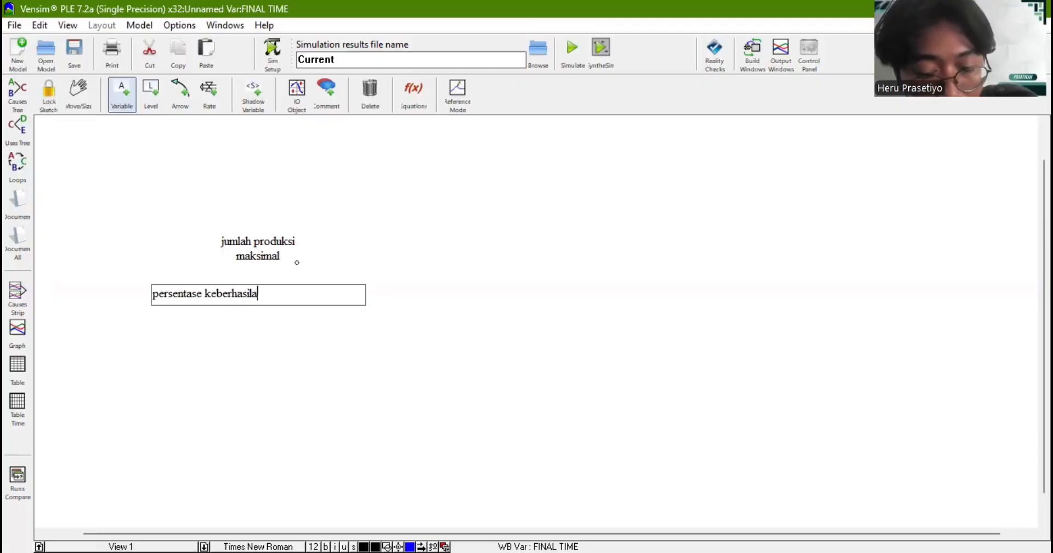
type("n produk")
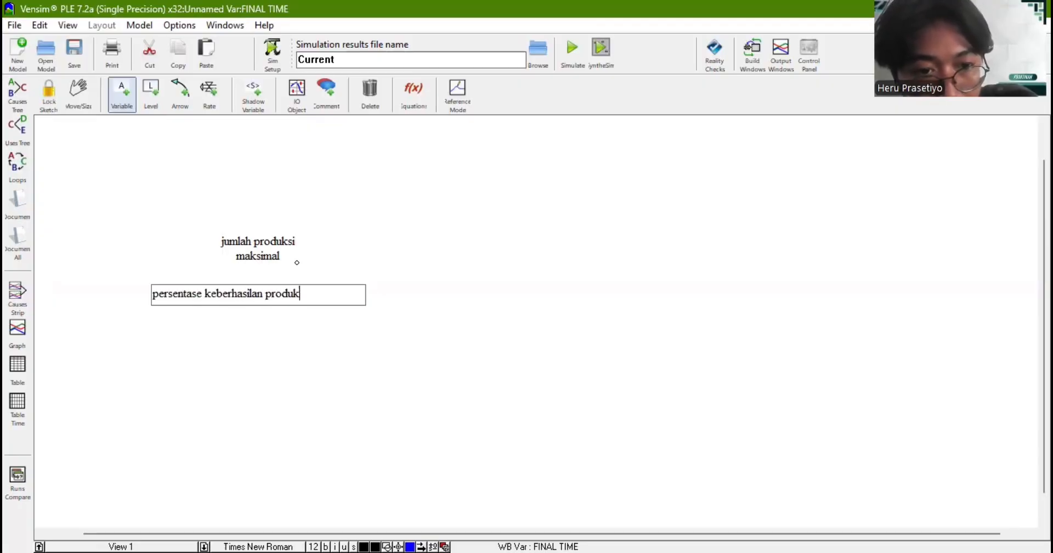
type("si")
key("Return")
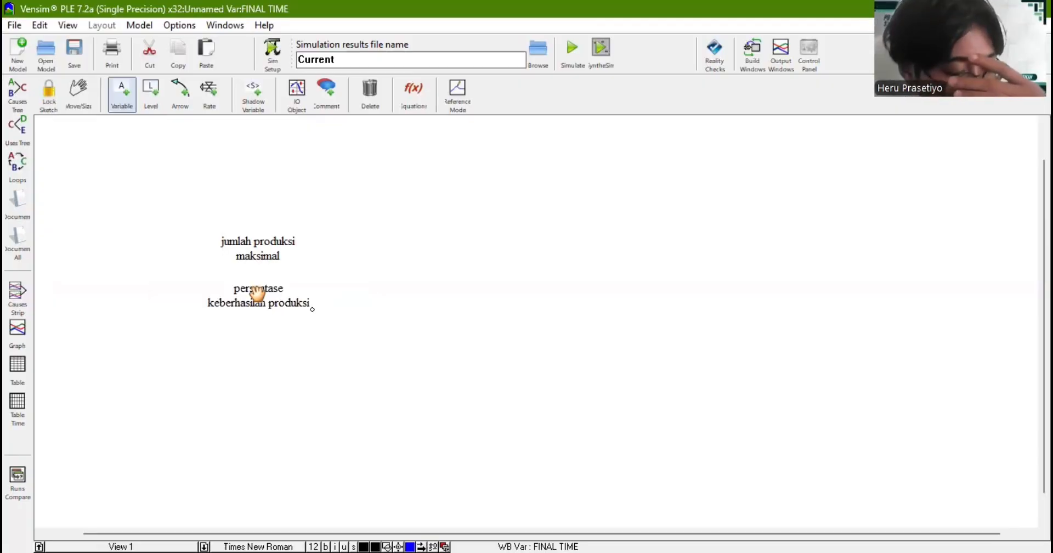
- Add a variable named "molen hasil produksi" to the right of the two production variables
left_click(430, 269)
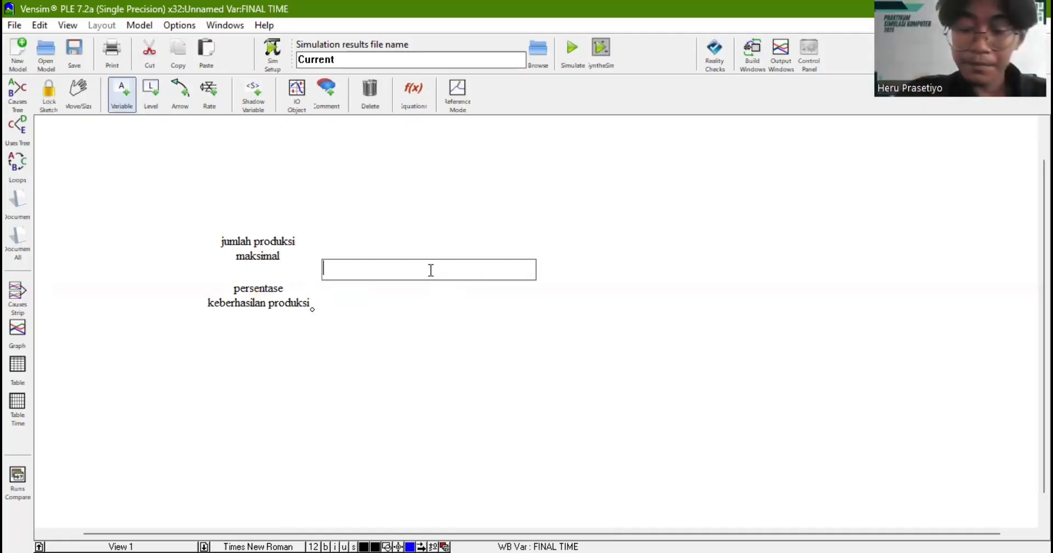
type("molen ha")
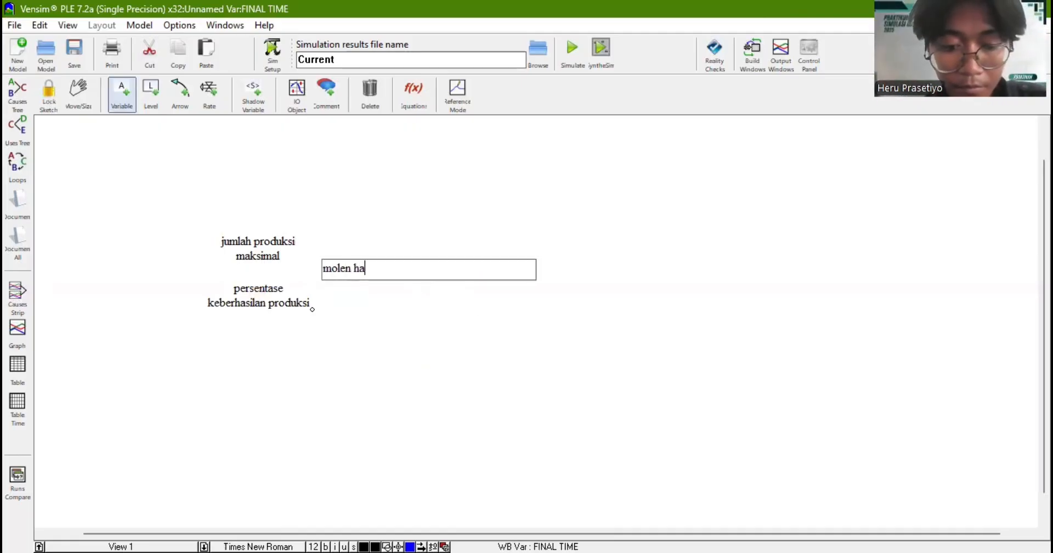
type("sil prod")
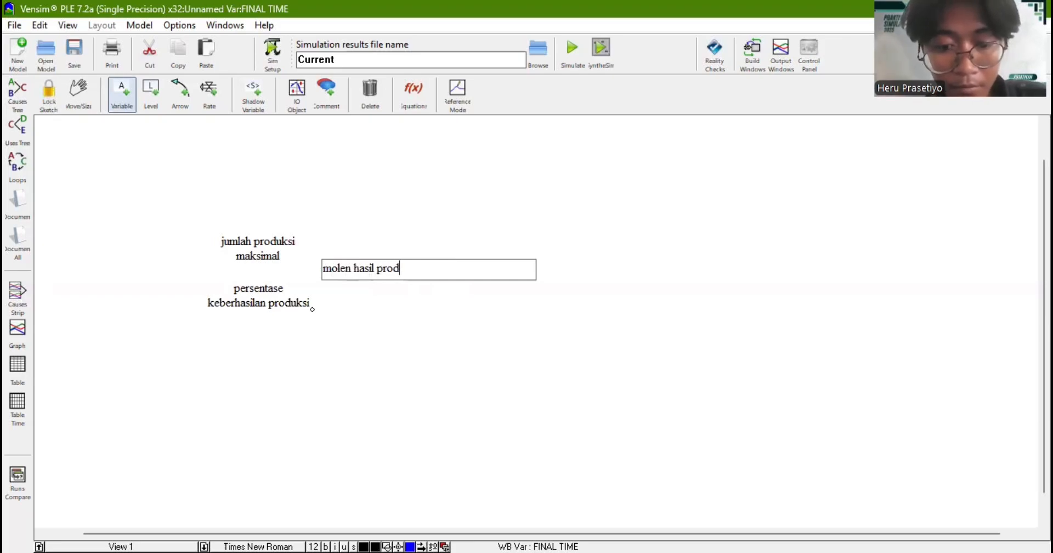
type("uksi")
key("Return")
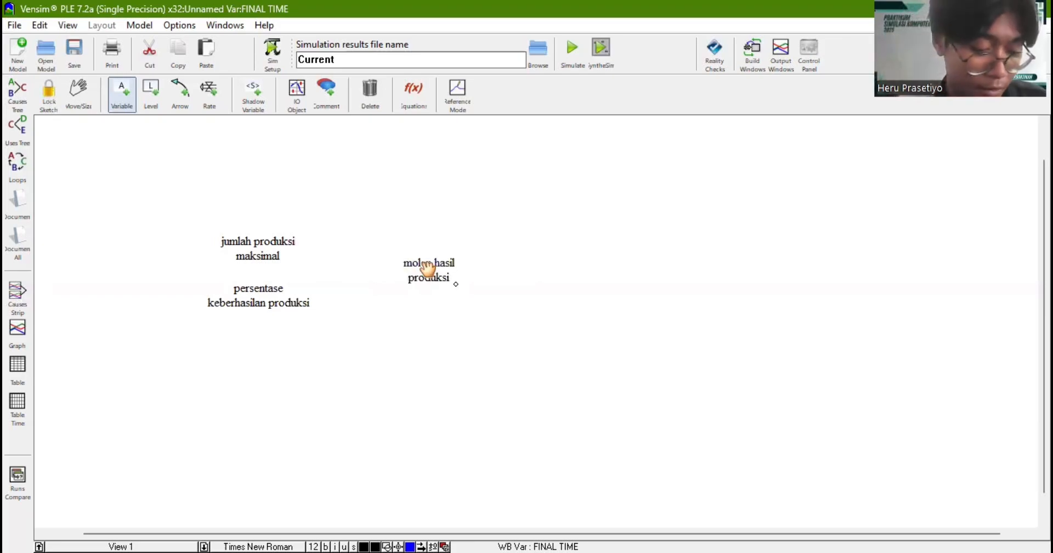
- Add a variable named "rasio permintaan bulanan" well below the production variables in the sketch
left_click(352, 423)
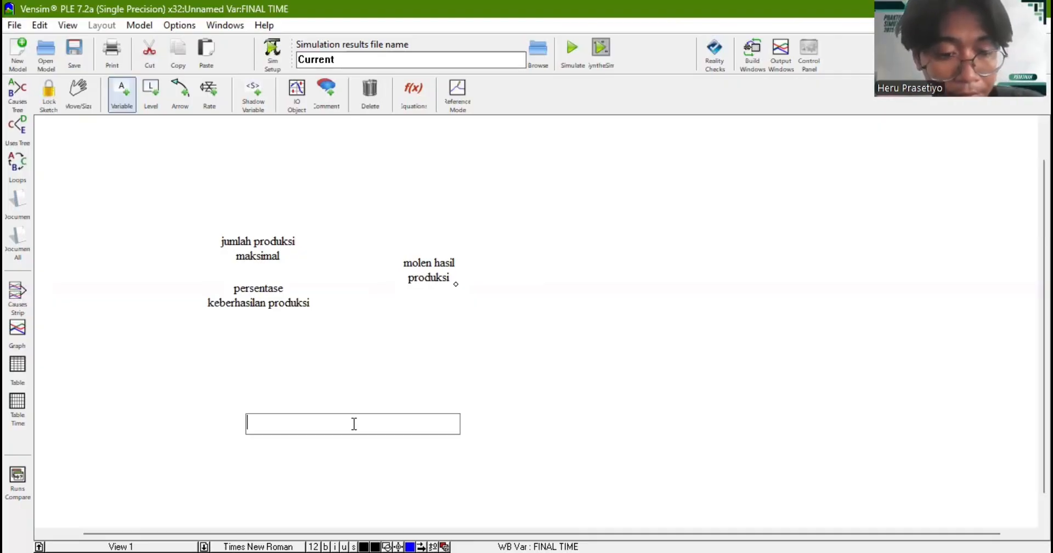
type("rasio ")
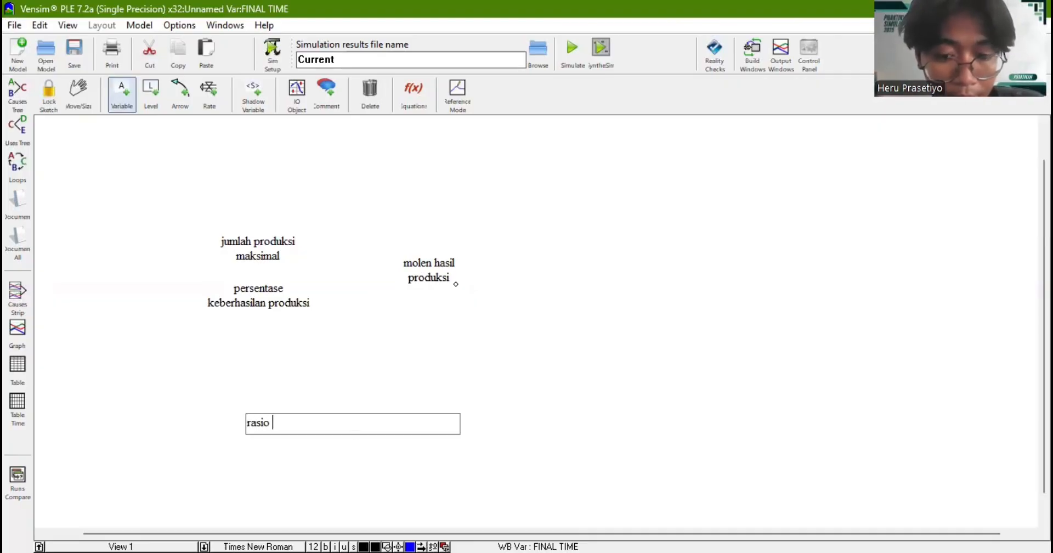
type("permintaa")
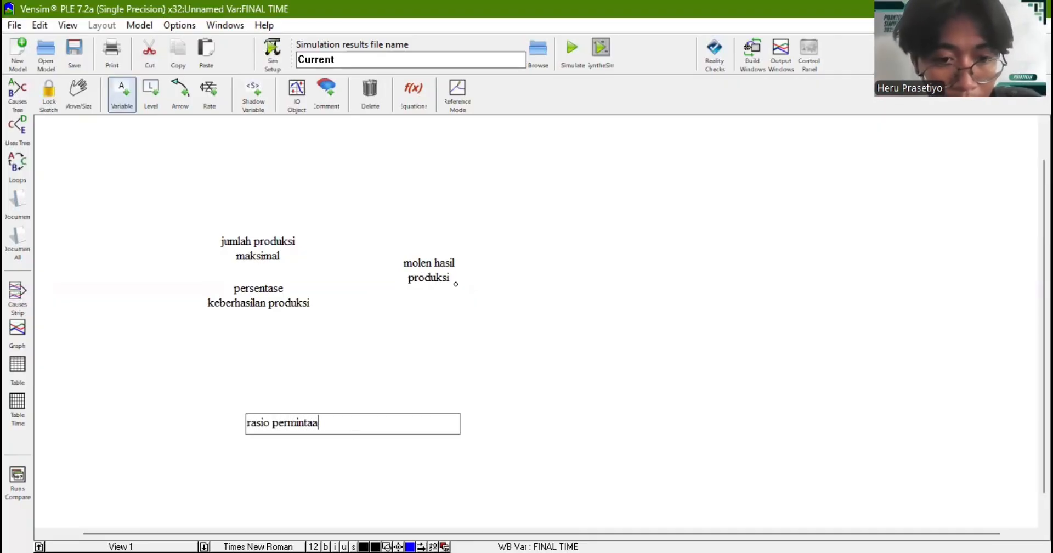
type("n bulanan")
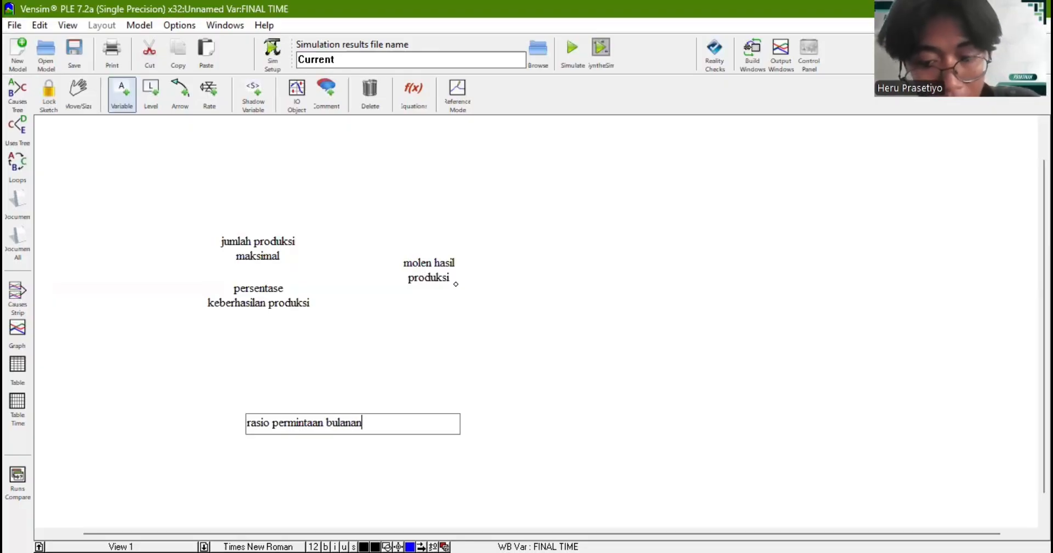
key("Return")
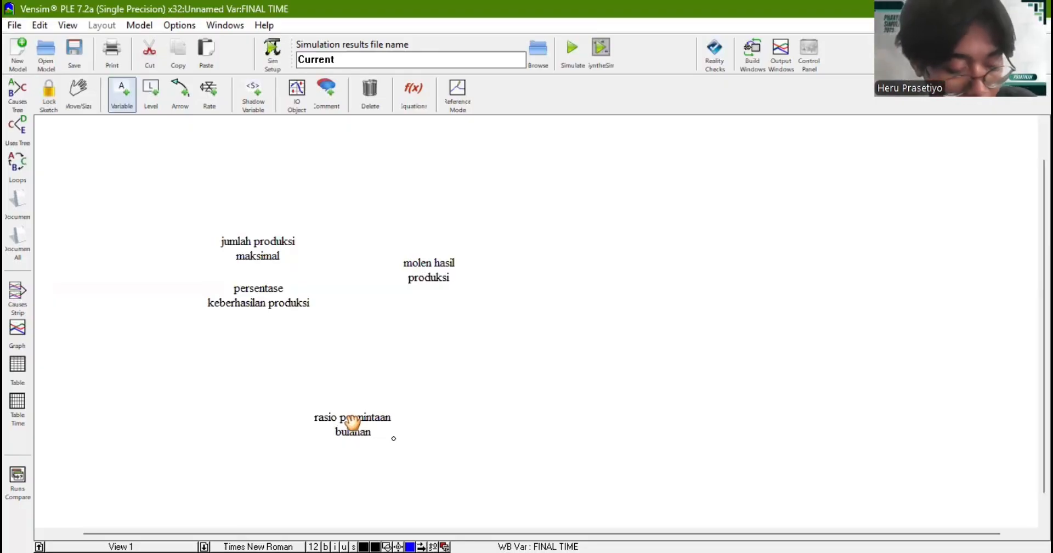
- Add a variable named "permintaan pelanggan" above and to the right of rasio permintaan bulanan
left_click(492, 378)
type("per")
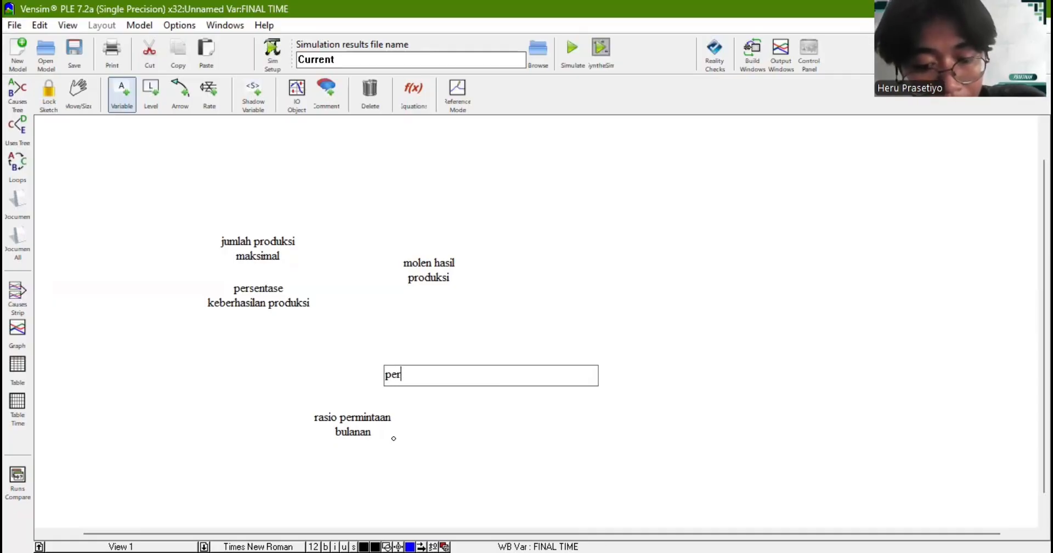
type("mintaan p")
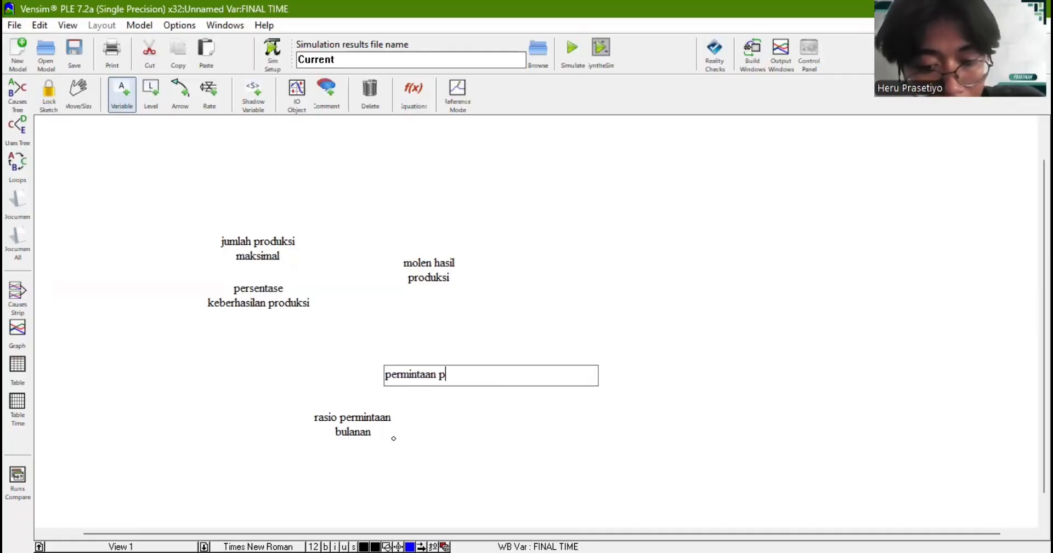
type("elnanggan")
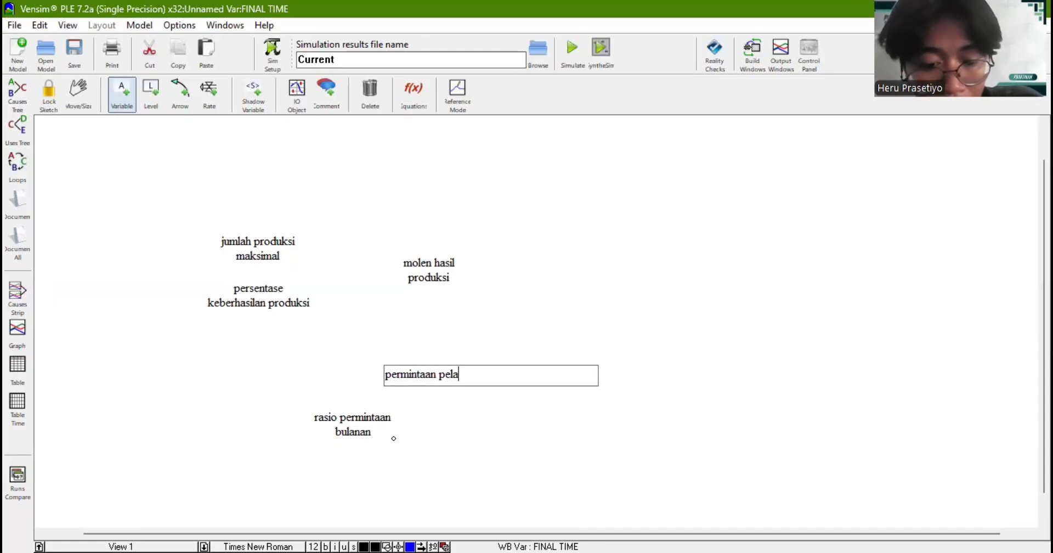
key("Return")
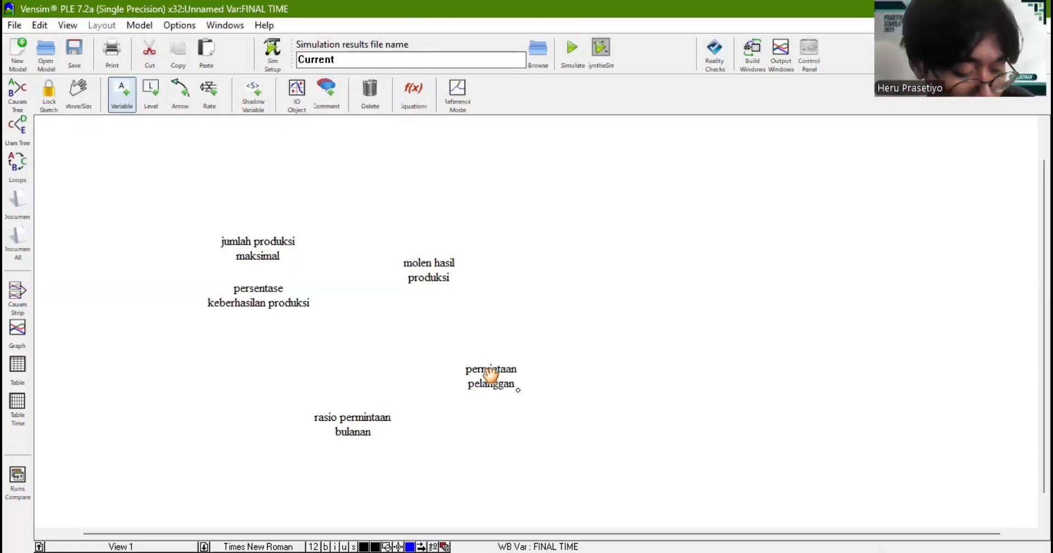
- Add a variable named "jumlah permintaan" below and to the right of permintaan pelanggan
left_click(606, 431)
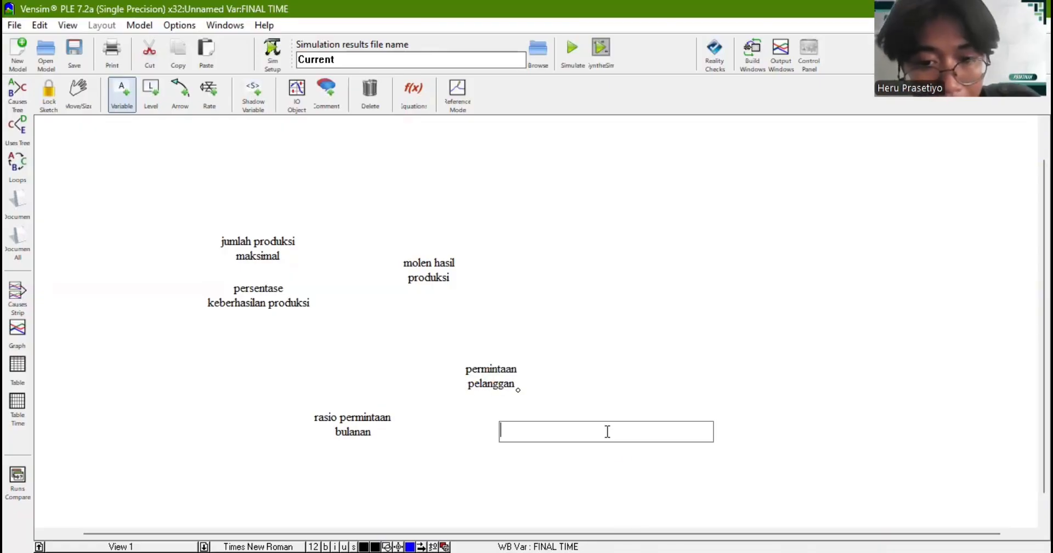
type("jum")
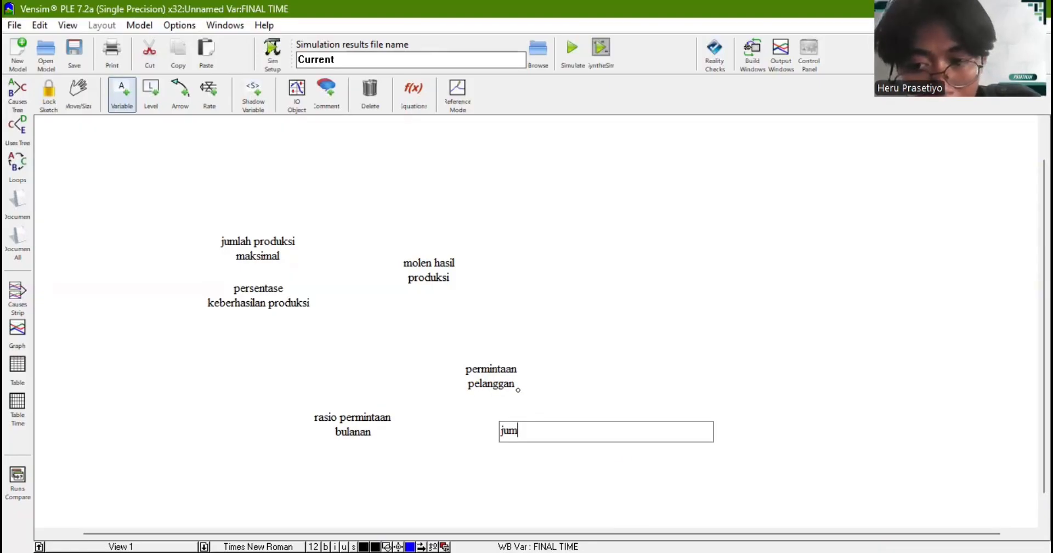
type("lah permint")
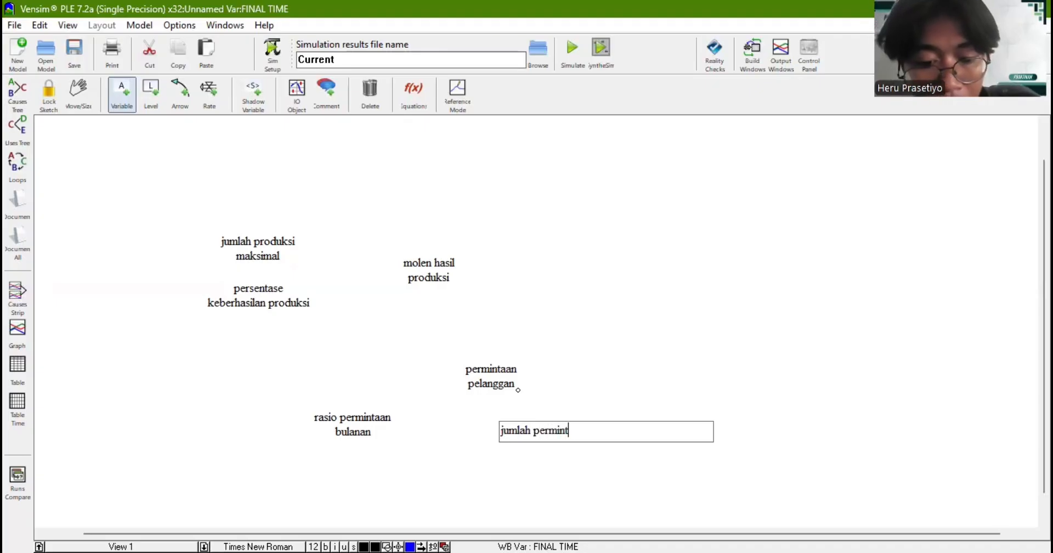
type("aan")
key("Return")
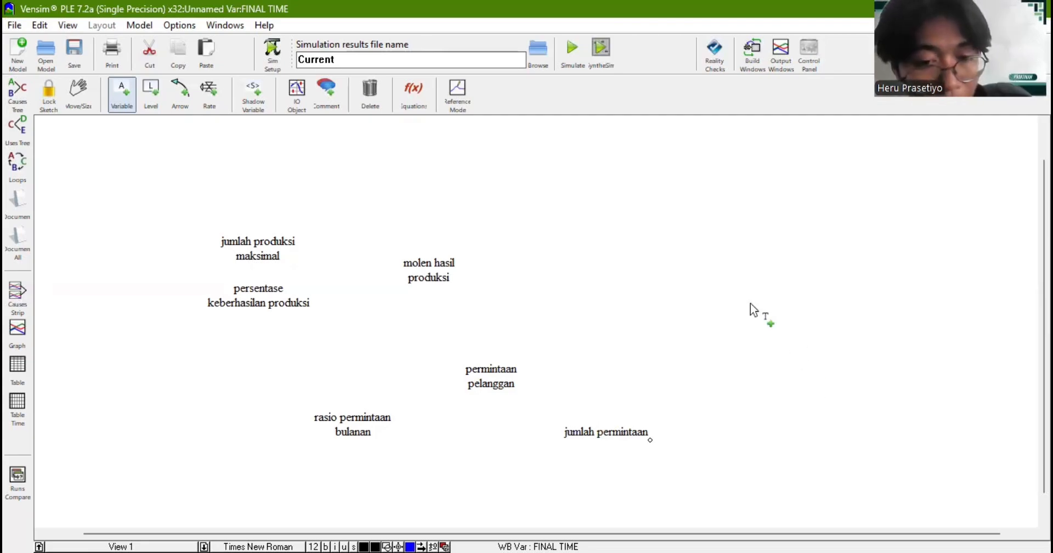
- Add a variable named "ketersediaan stock molen" to the right of molen hasil produksi and above jumlah permintaan
left_click(593, 301)
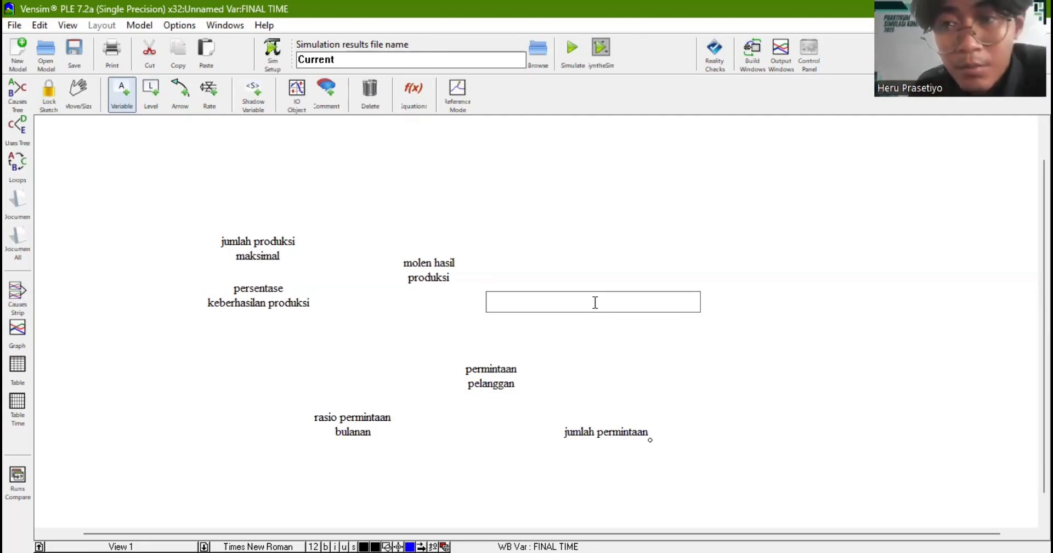
type("kete")
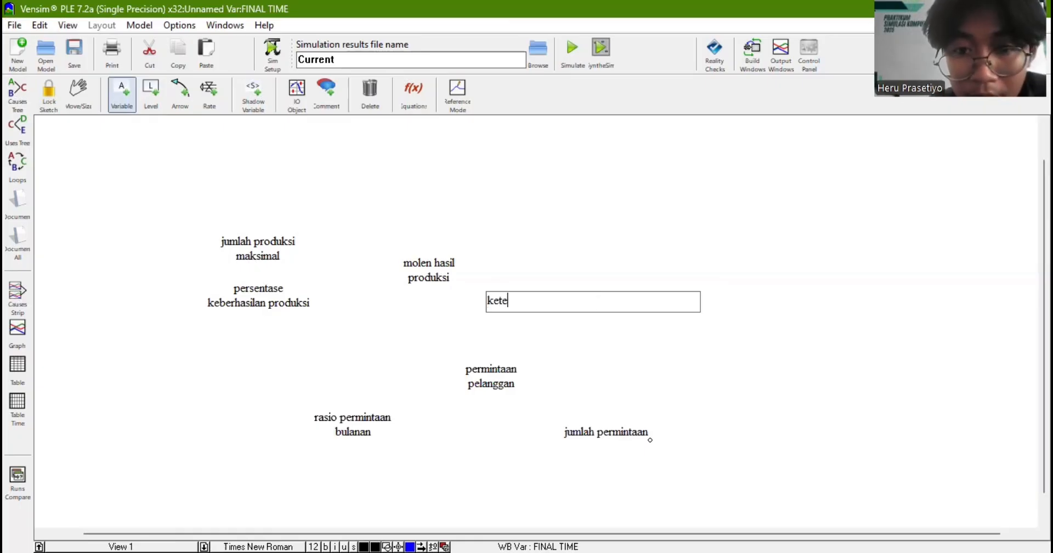
type("rsediaan ")
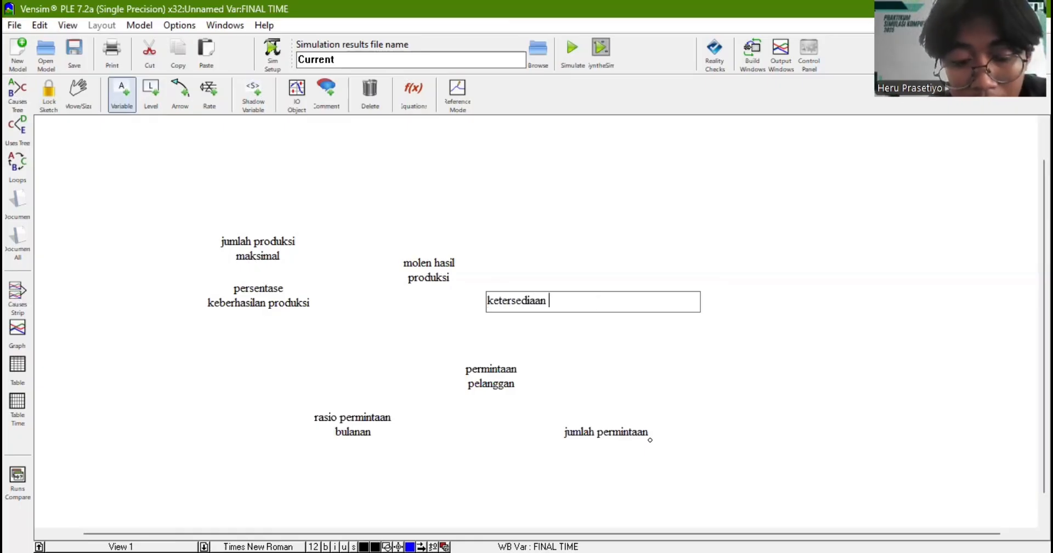
type("soto")
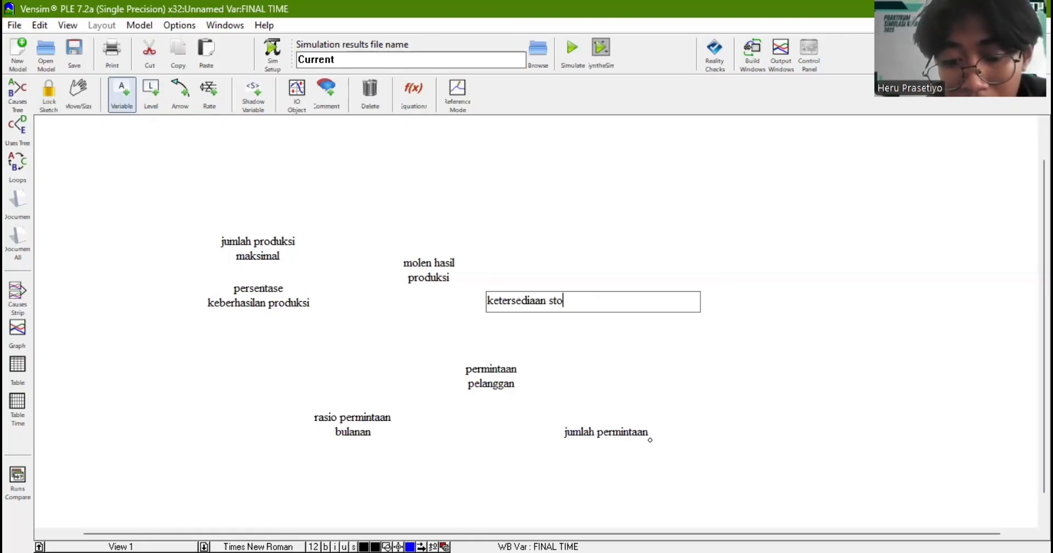
type("ck molen")
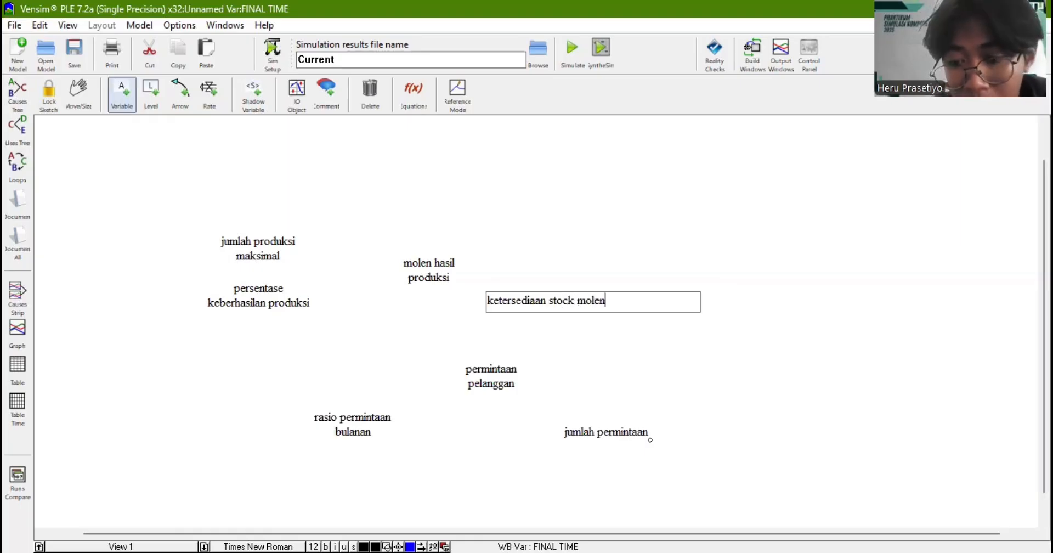
key("Return")
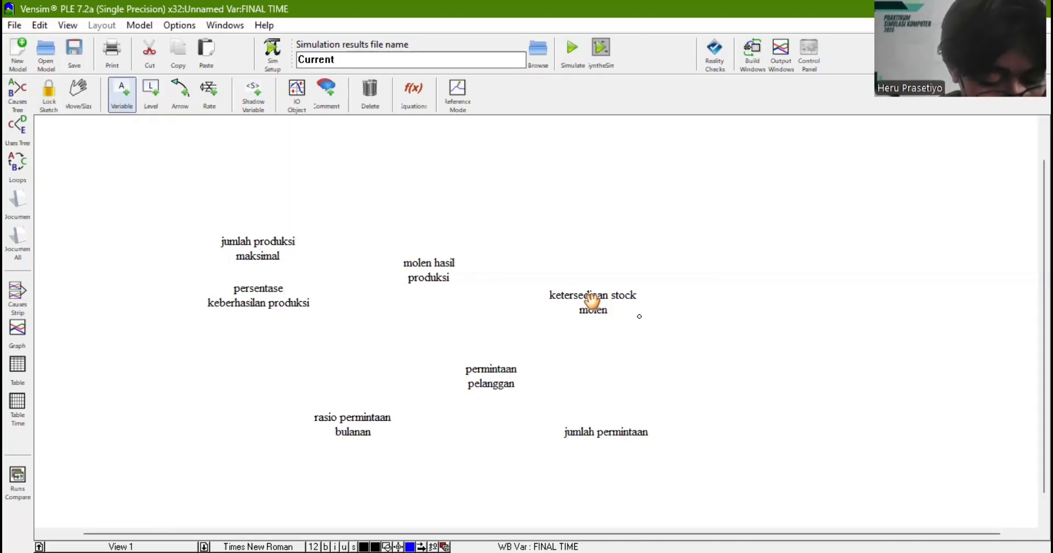
- Add a variable named "molen basi di penyimpanan" above and to the right of ketersediaan stock molen
left_click(733, 241)
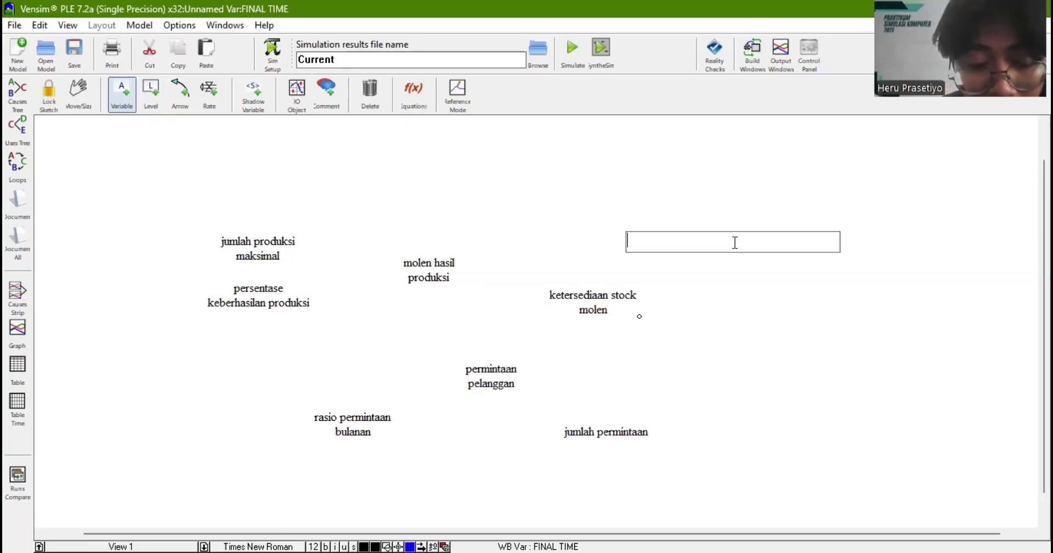
type("mole")
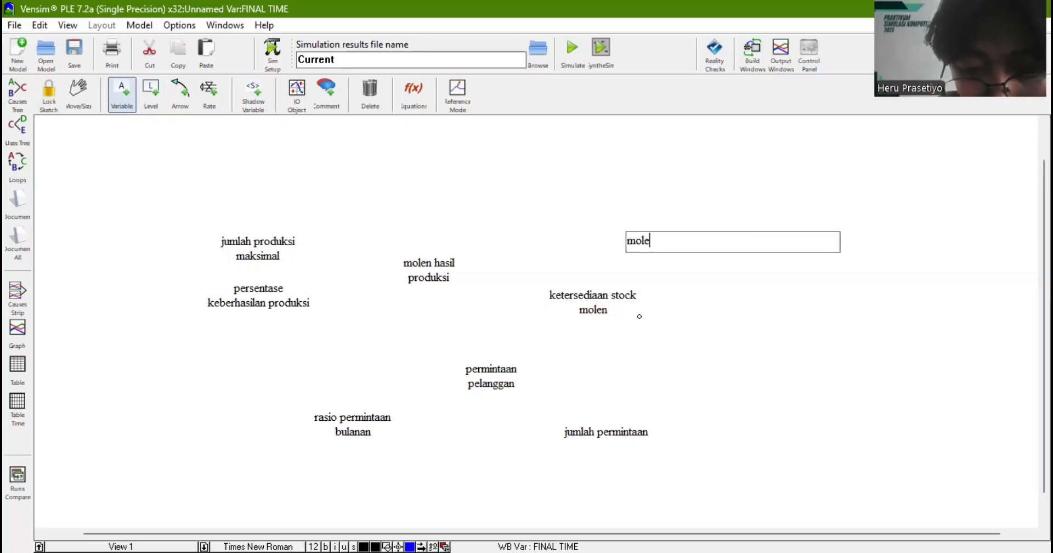
type("n basi d")
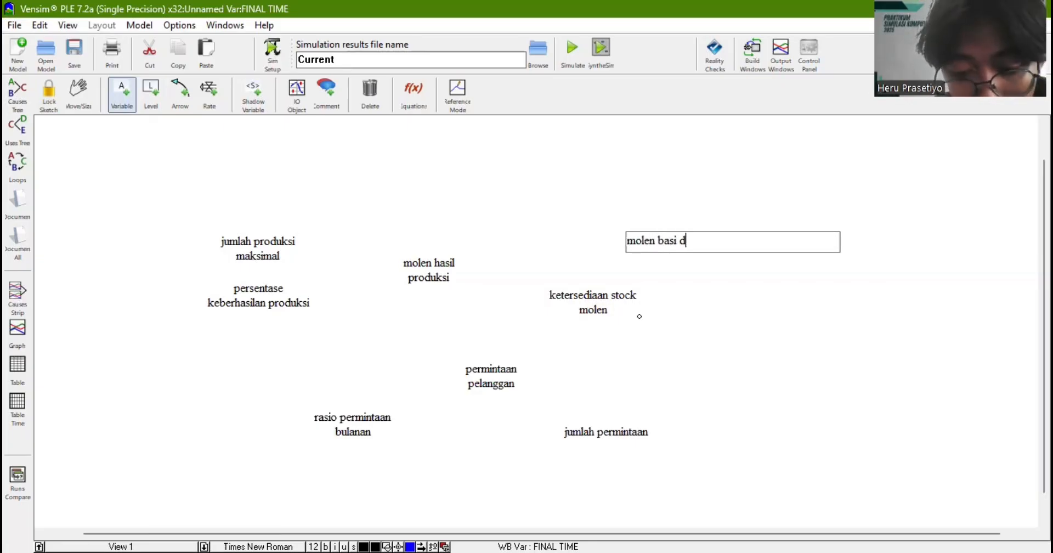
type("i penyi")
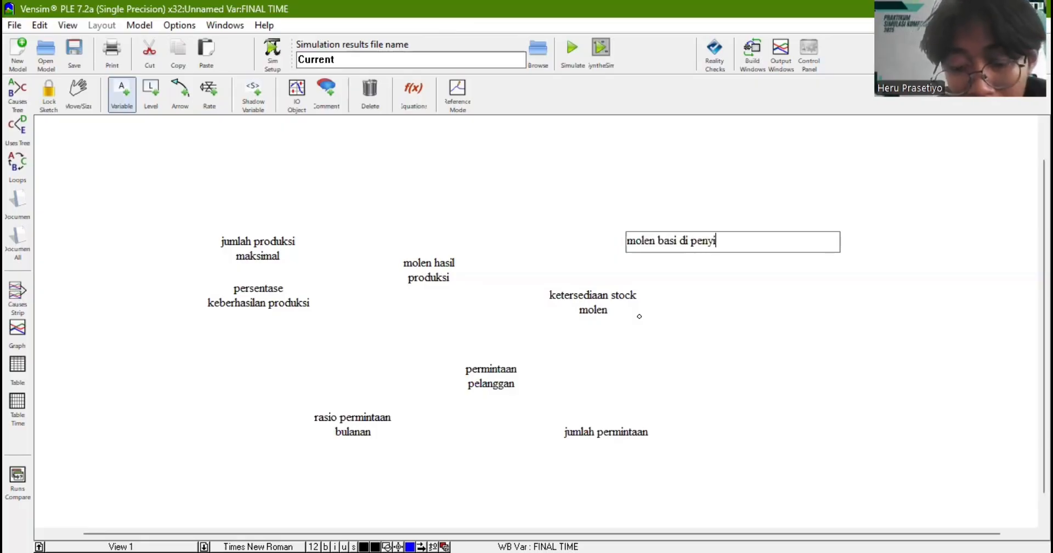
type("mpanan")
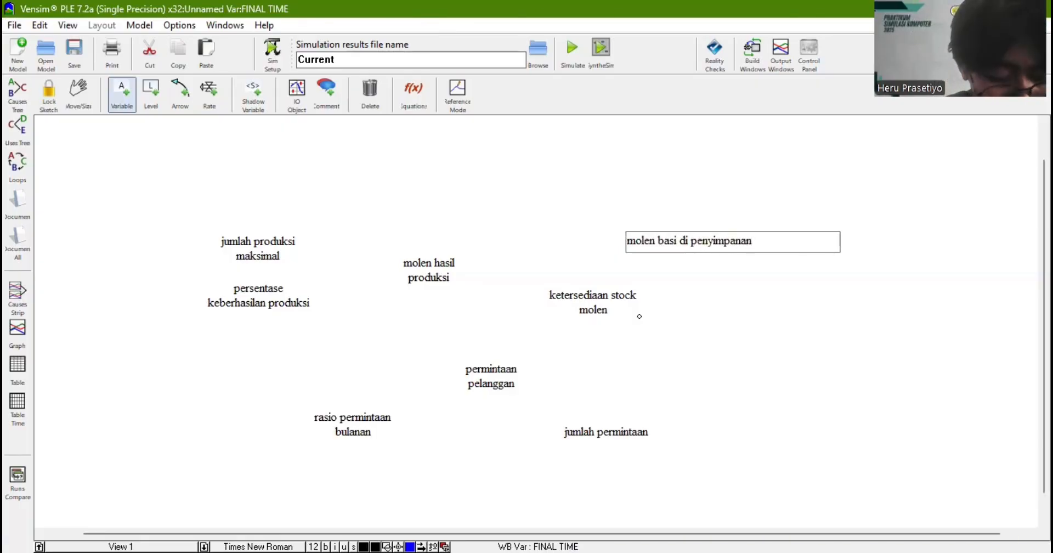
key("Return")
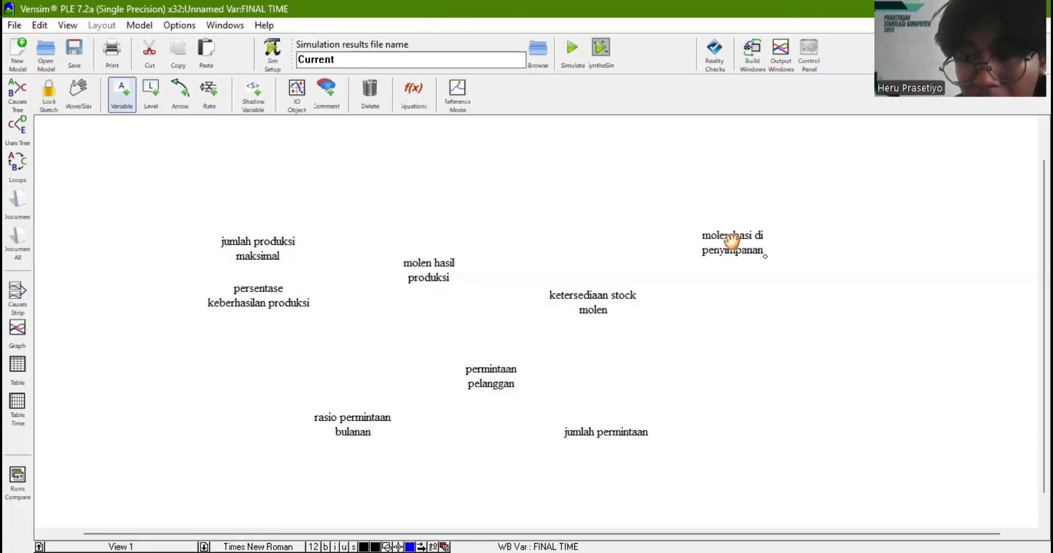
- Add a variable named "persentase molen basi" to the right of molen basi di penyimpanan
left_click(888, 237)
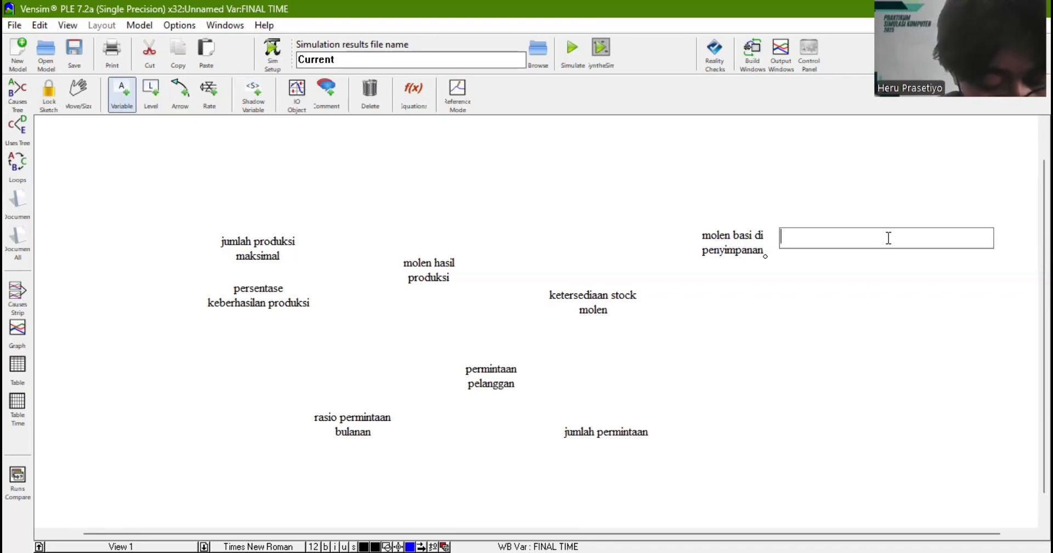
type("P")
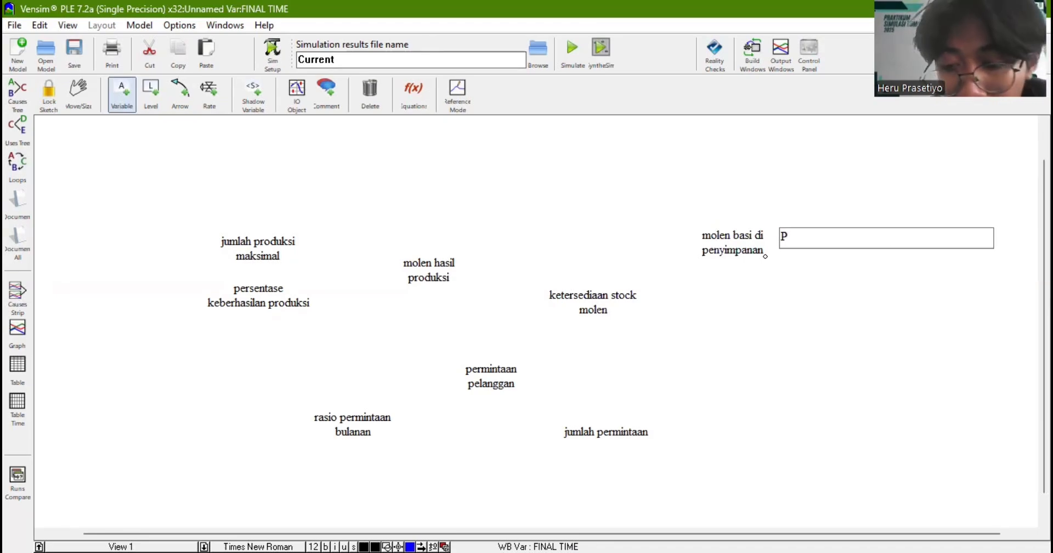
key("BackSpace")
type("persent")
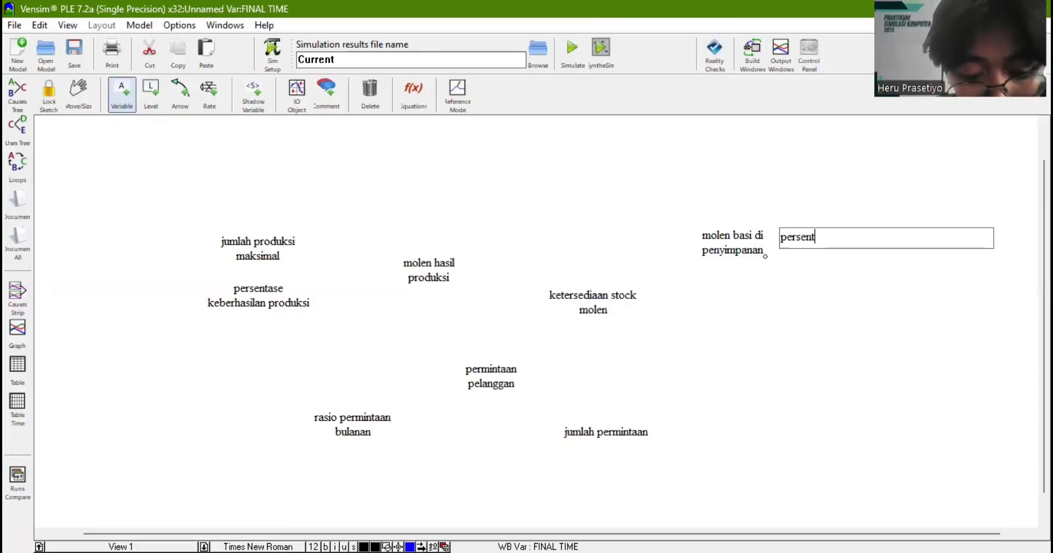
type("ae")
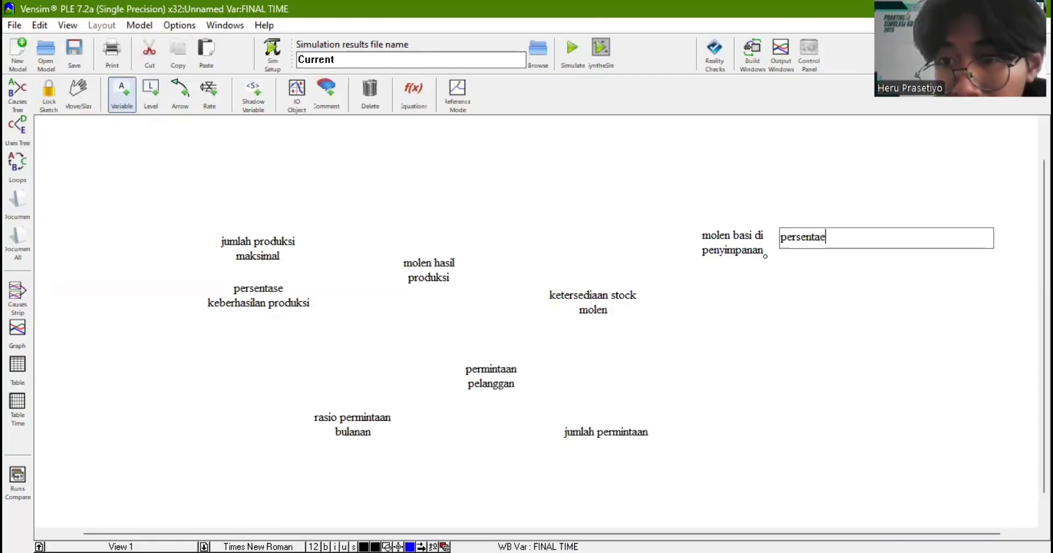
key("BackSpace")
key("BackSpace")
type("se")
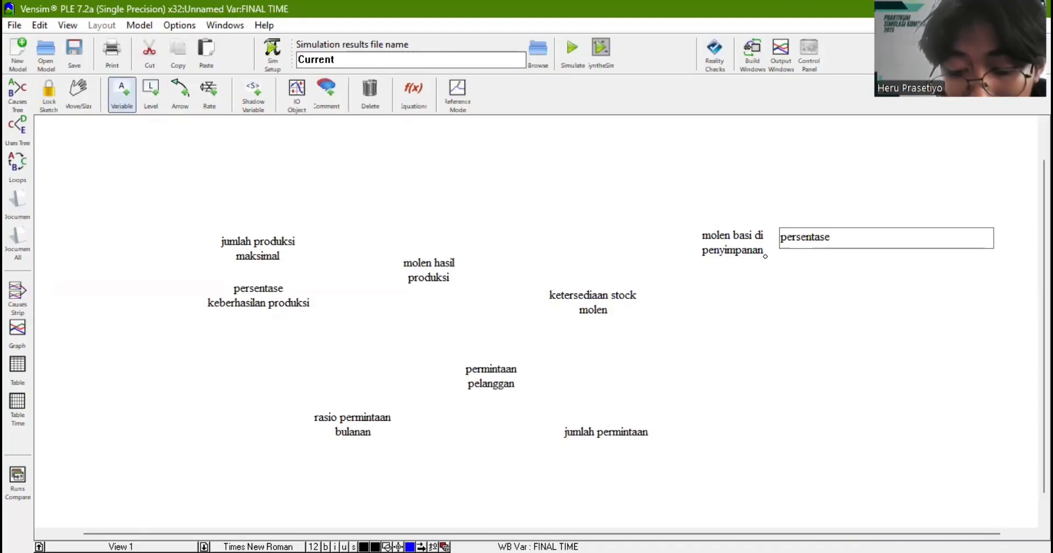
type(" molrn")
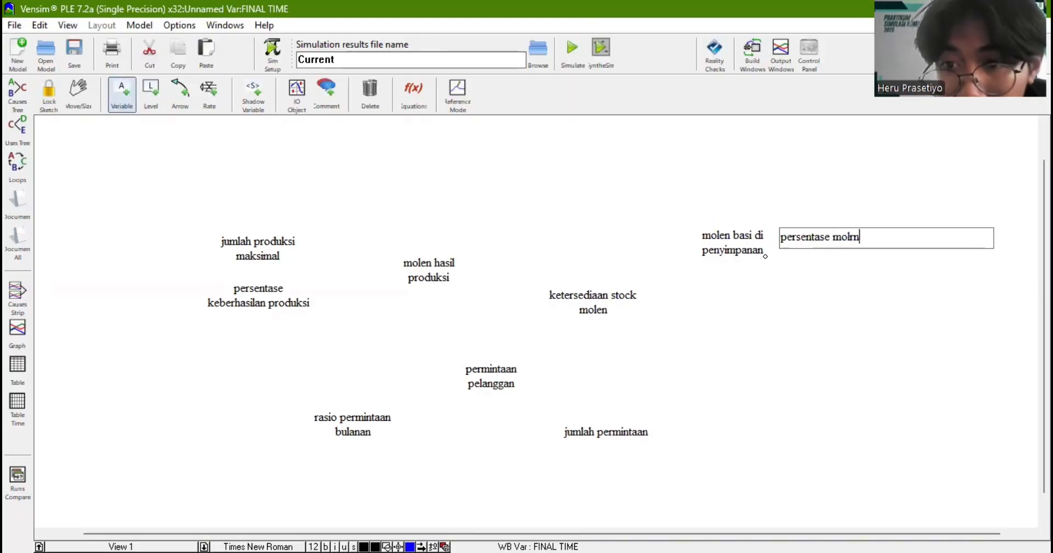
key("BackSpace")
key("BackSpace")
type("en basi")
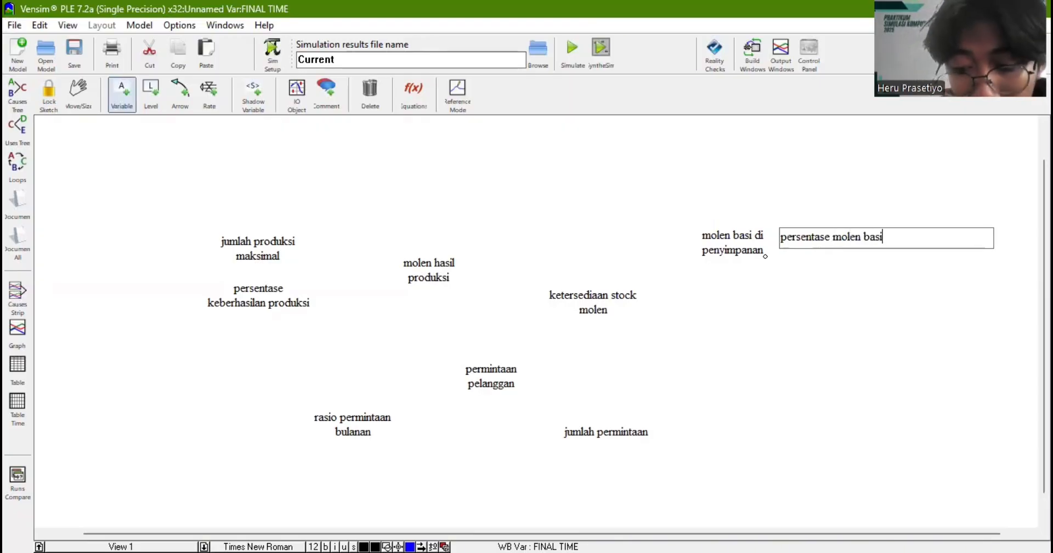
key("Return")
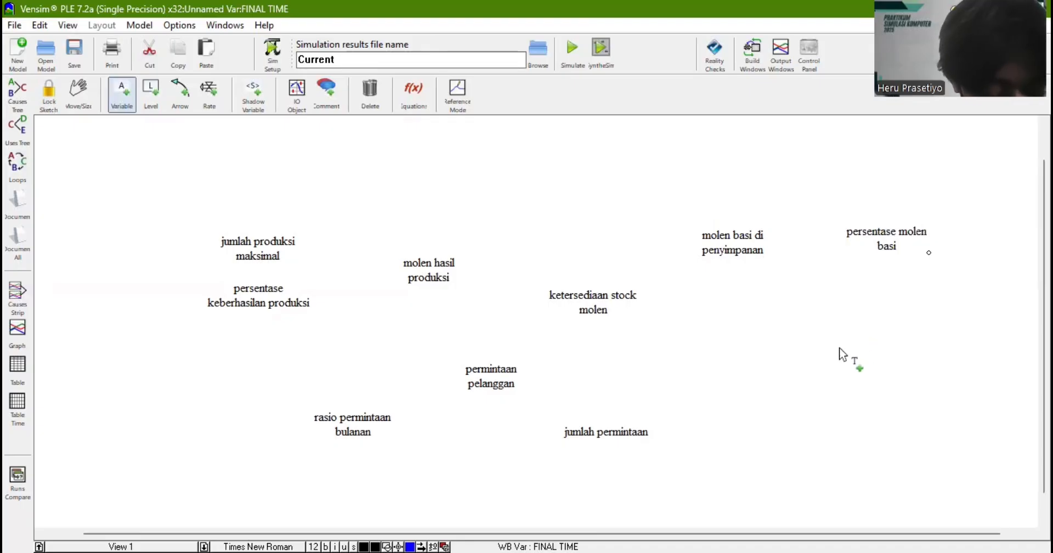
- Add a variable named "peningkatan permintaan" above and to the right of jumlah permintaan
left_click(755, 375)
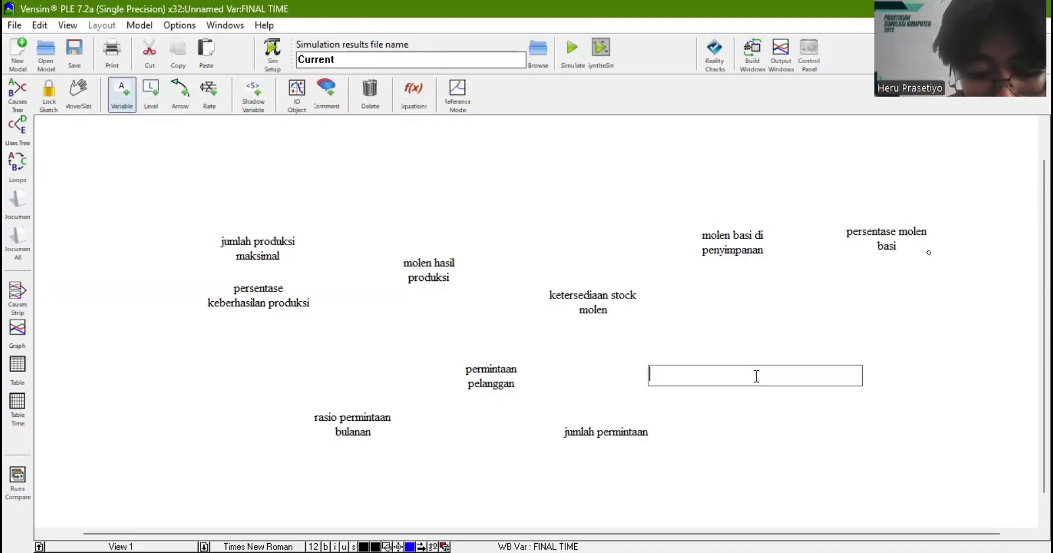
type("peningk")
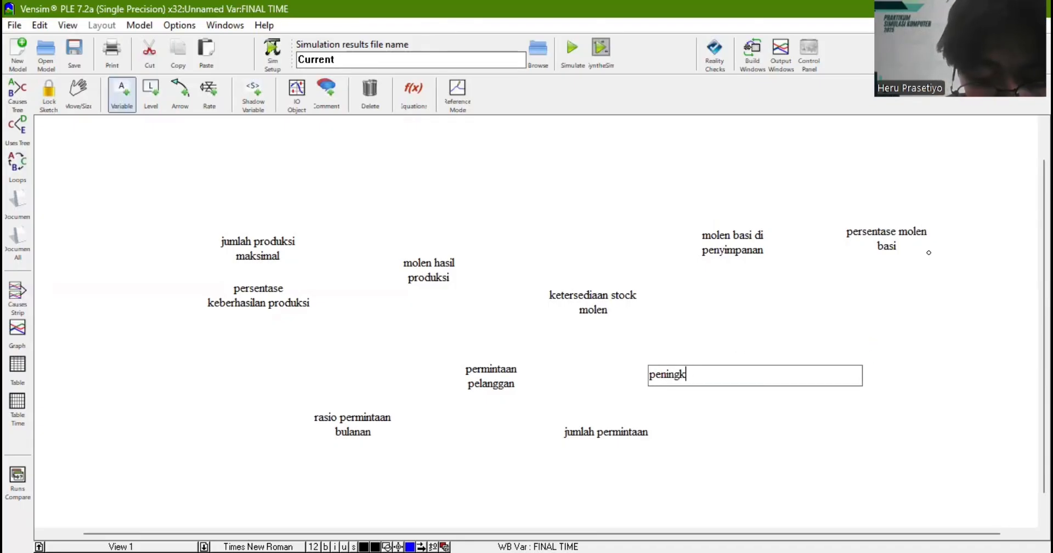
type("atan perm")
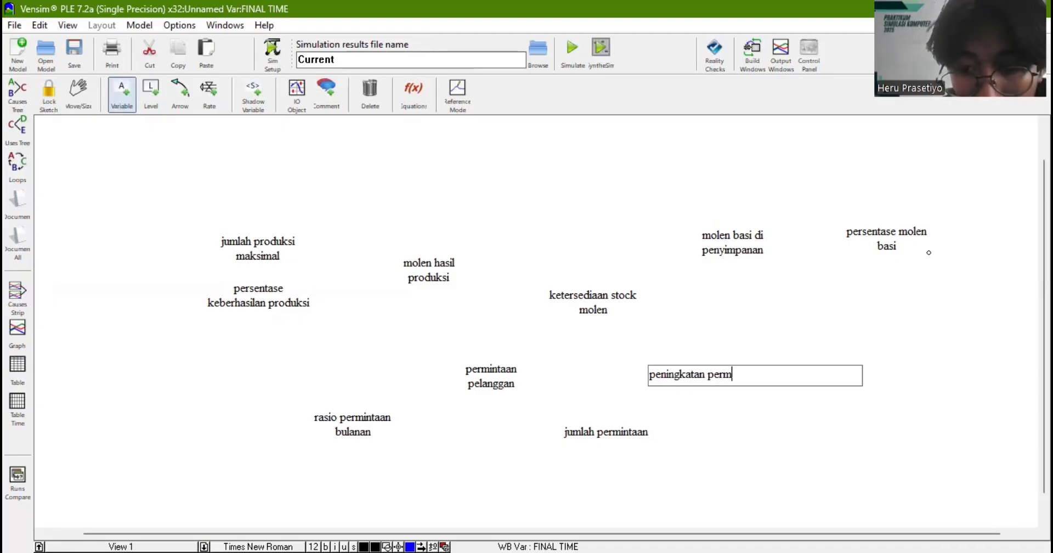
type("intaan")
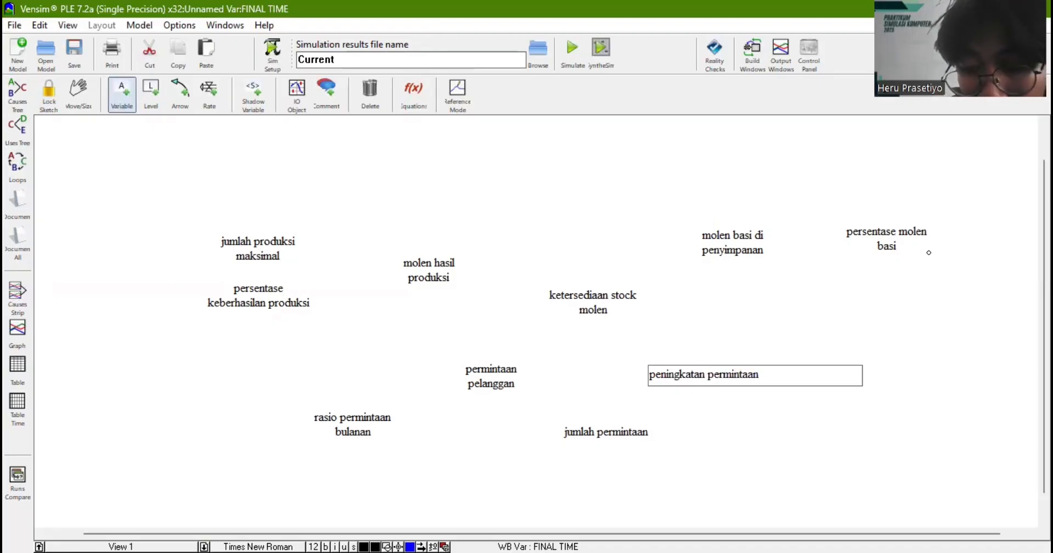
key("Return")
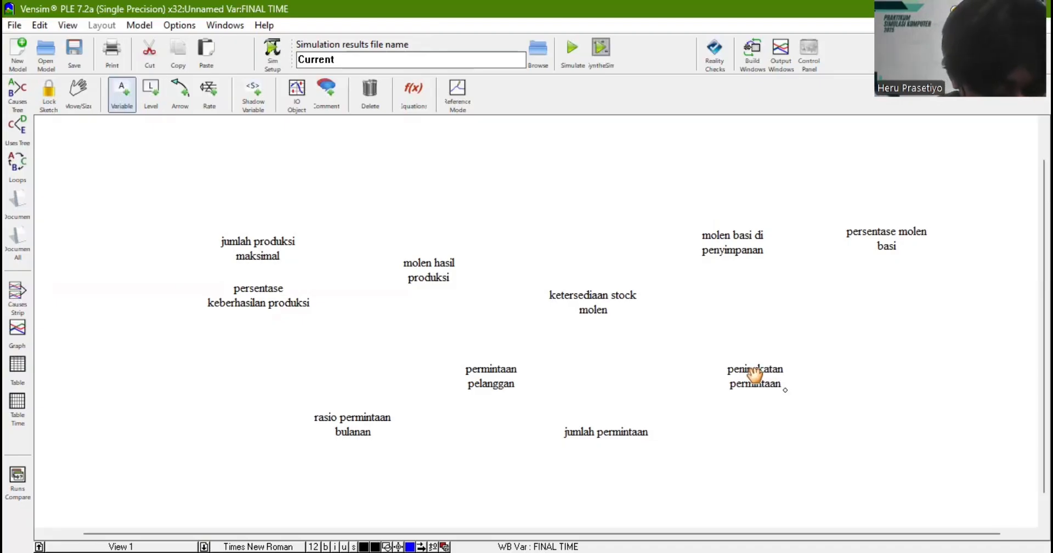
- Add a variable named "penurunan permintaan" below peningkatan permintaan, lower right of jumlah permintaan
scroll(774, 428, "down", 1)
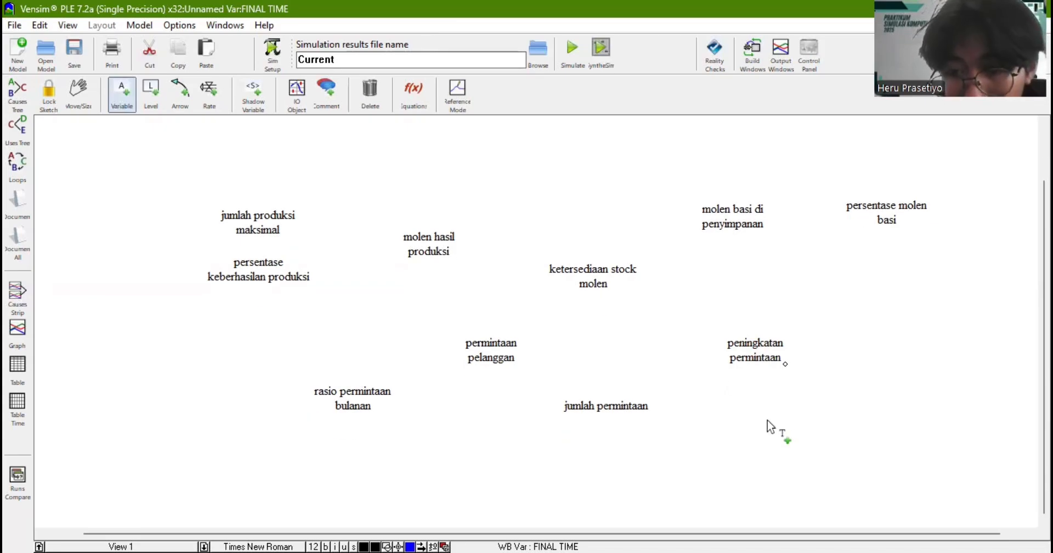
left_click(765, 449)
type("penuru")
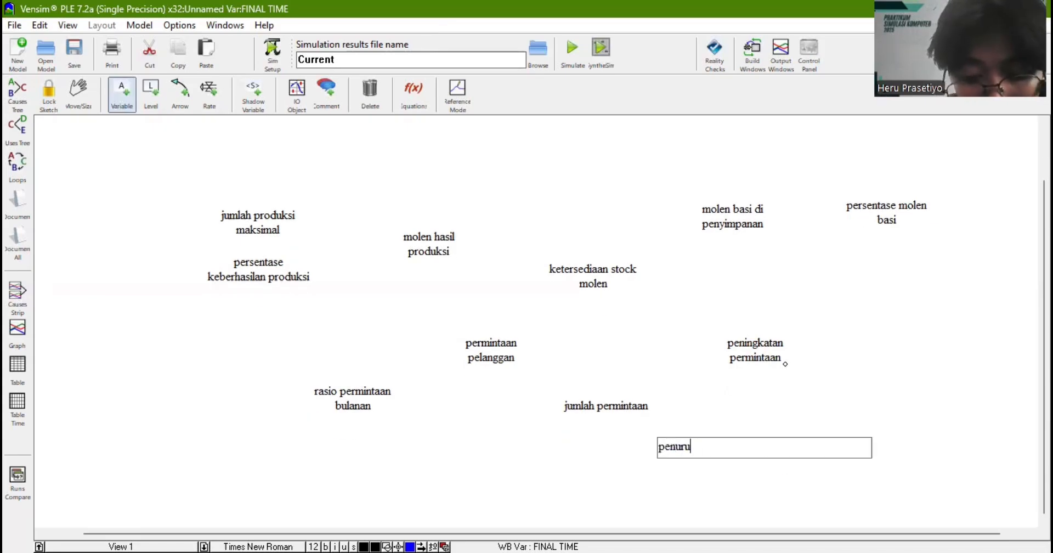
type("nnan permin")
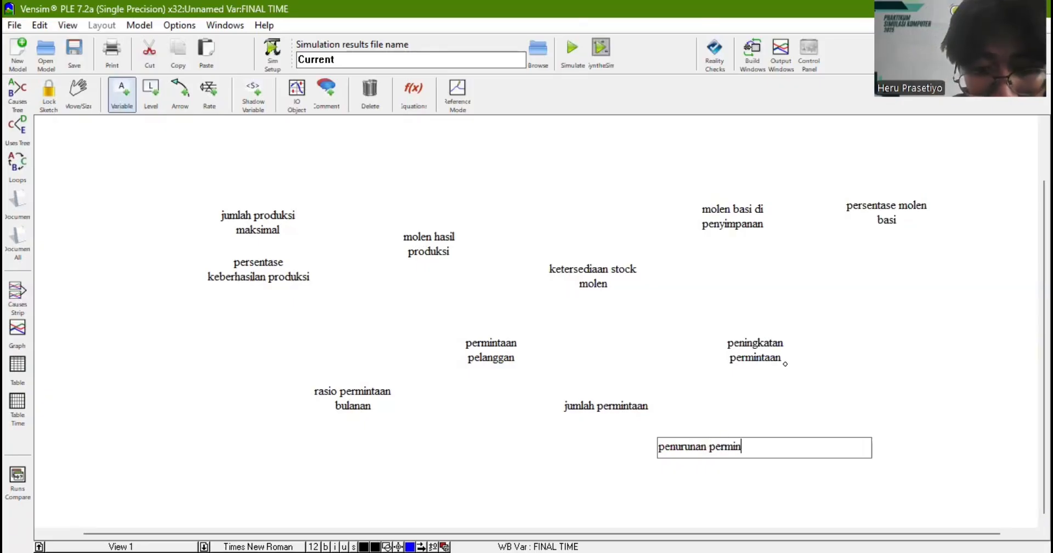
type("taan")
key("Return")
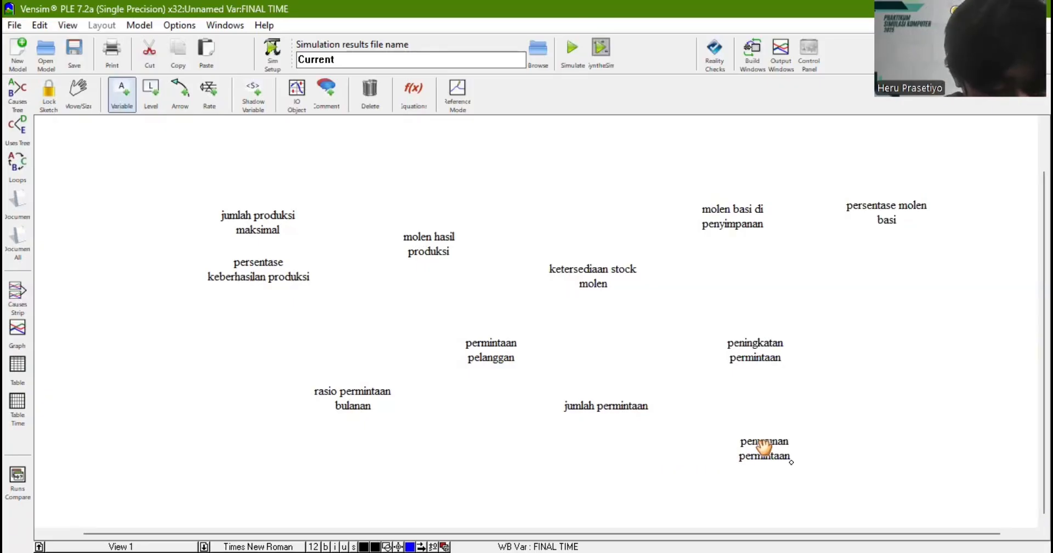
- Add a variable named "persentase peningkatann permintaan" to the right of peningkatan permintaan
left_click(873, 344)
type("per")
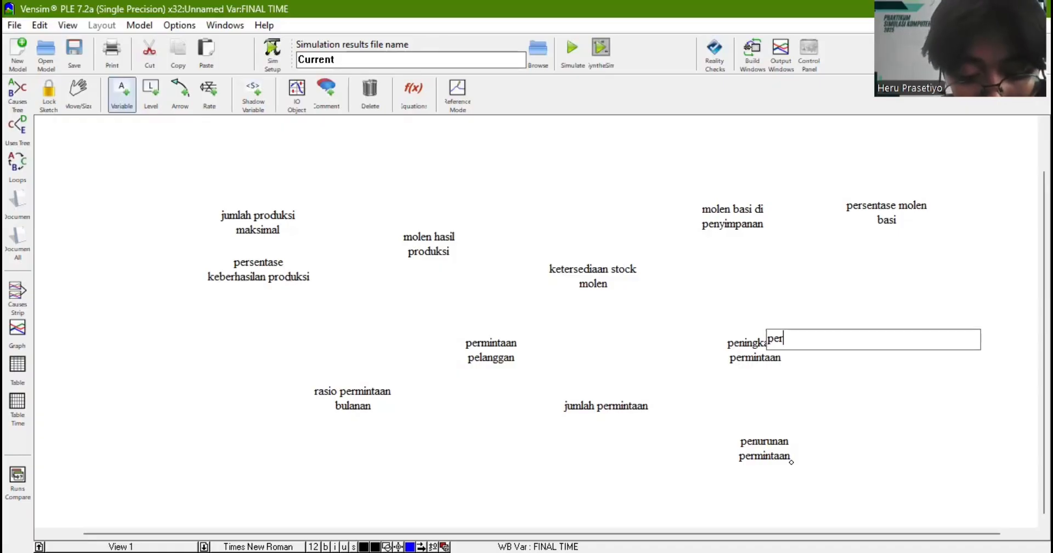
type("sentase ")
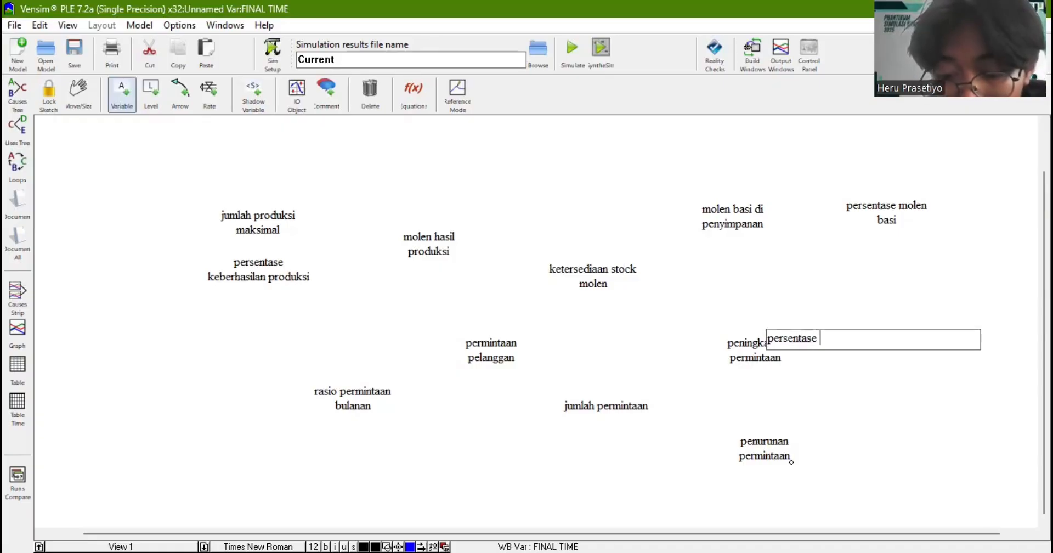
type("penn")
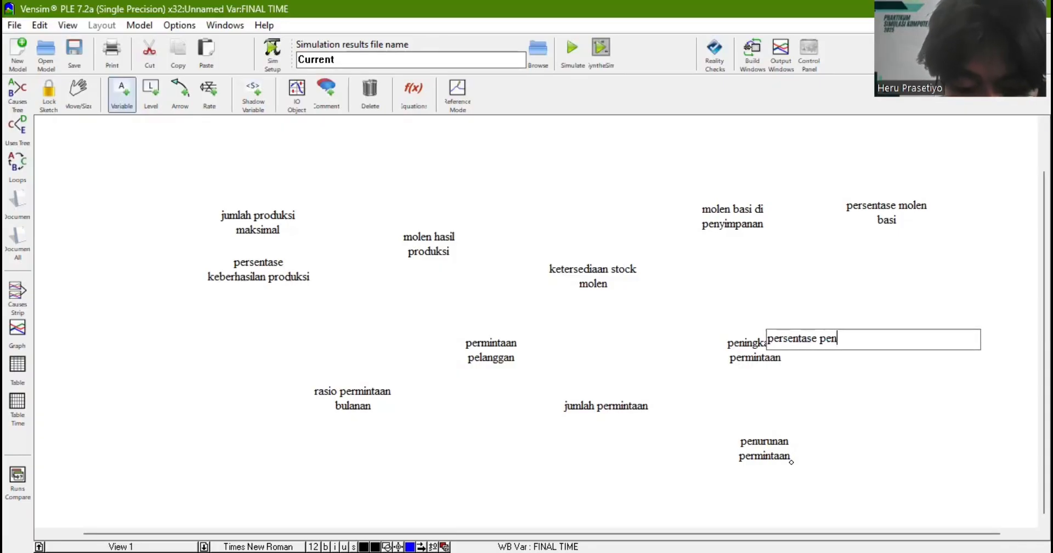
key("BackSpace")
key("BackSpace")
type("ning")
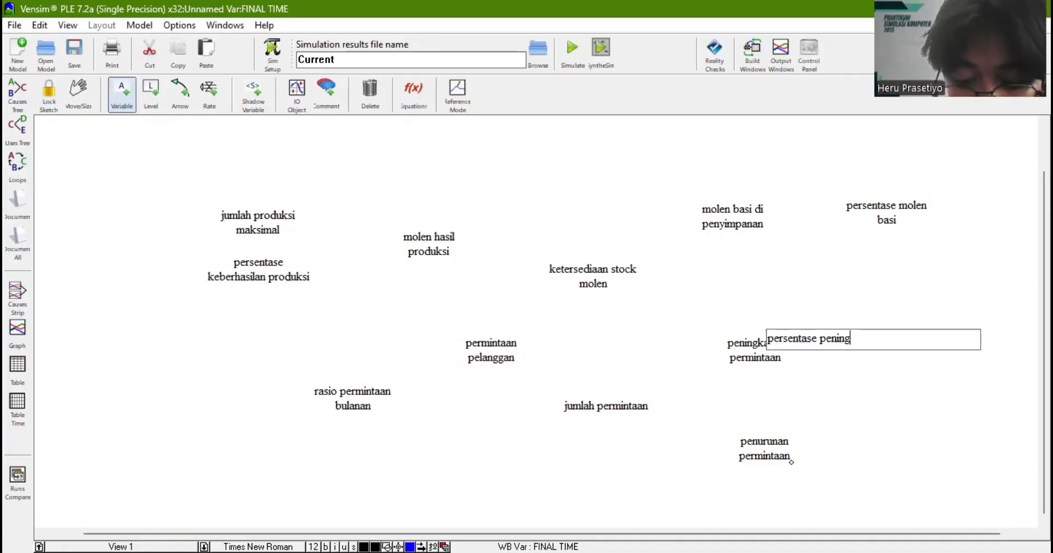
type("katann ")
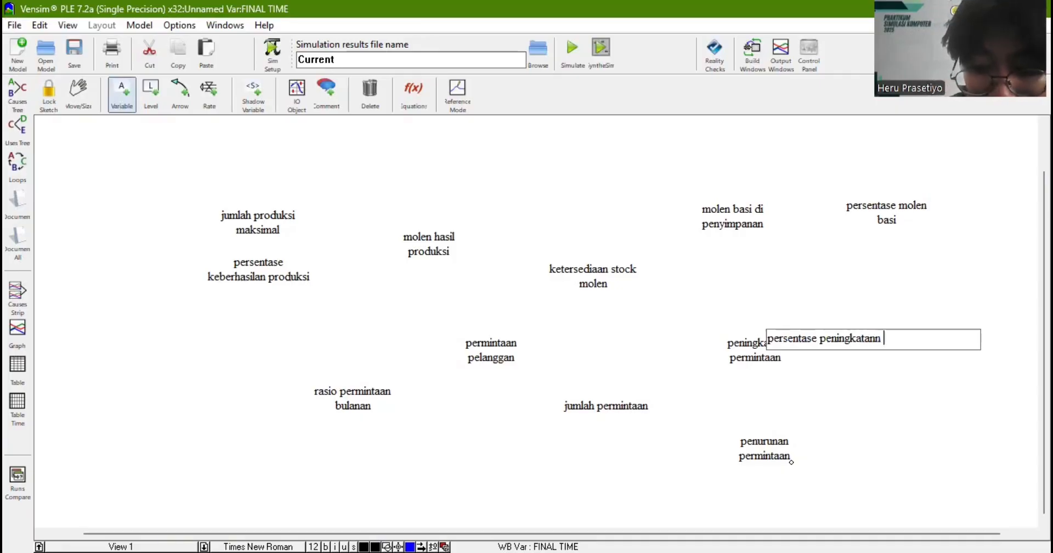
type("permintaan")
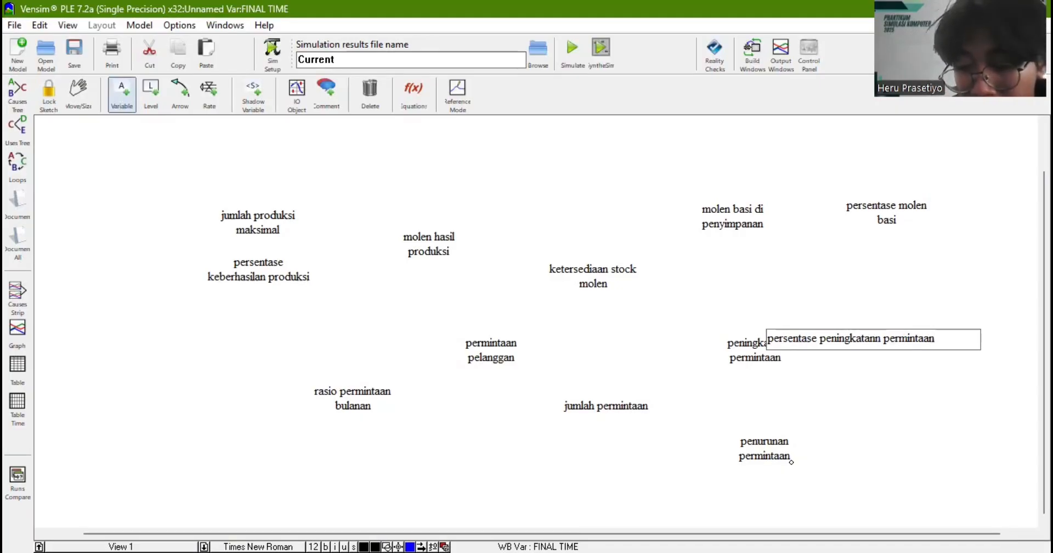
key("Return")
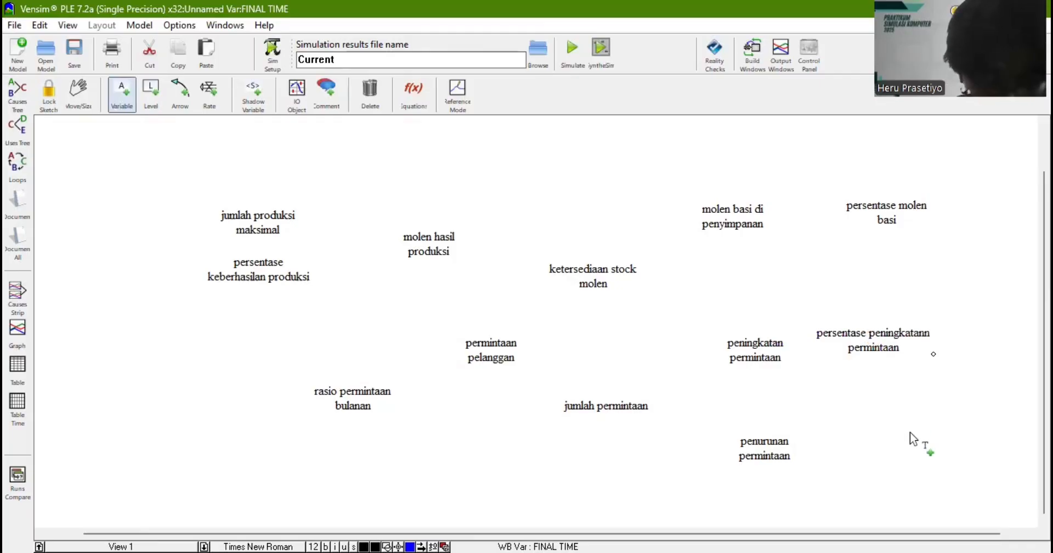
- Add a variable named "persentase penurunan permintaan" to the right of penurunan permintaan
left_click(877, 459)
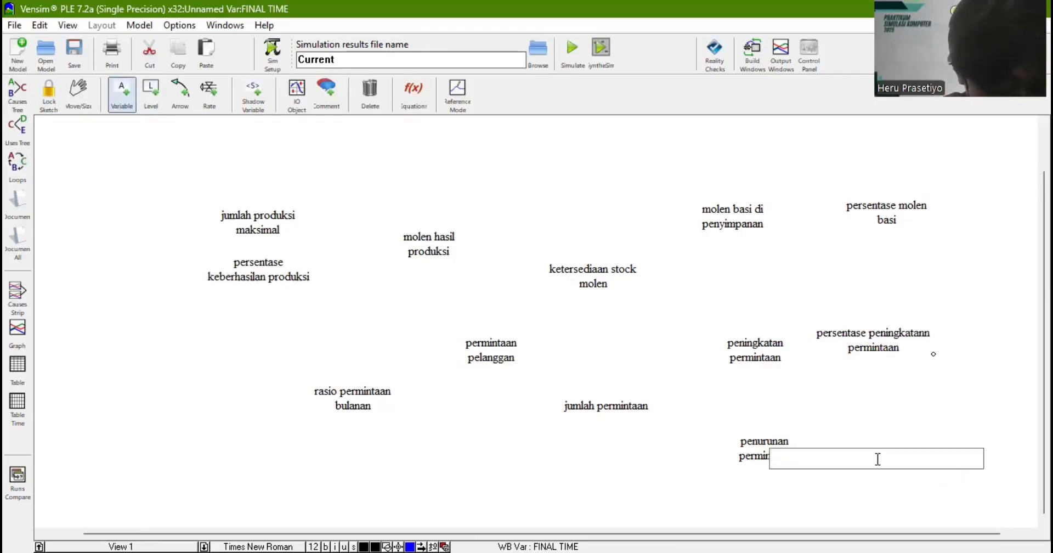
type("persent")
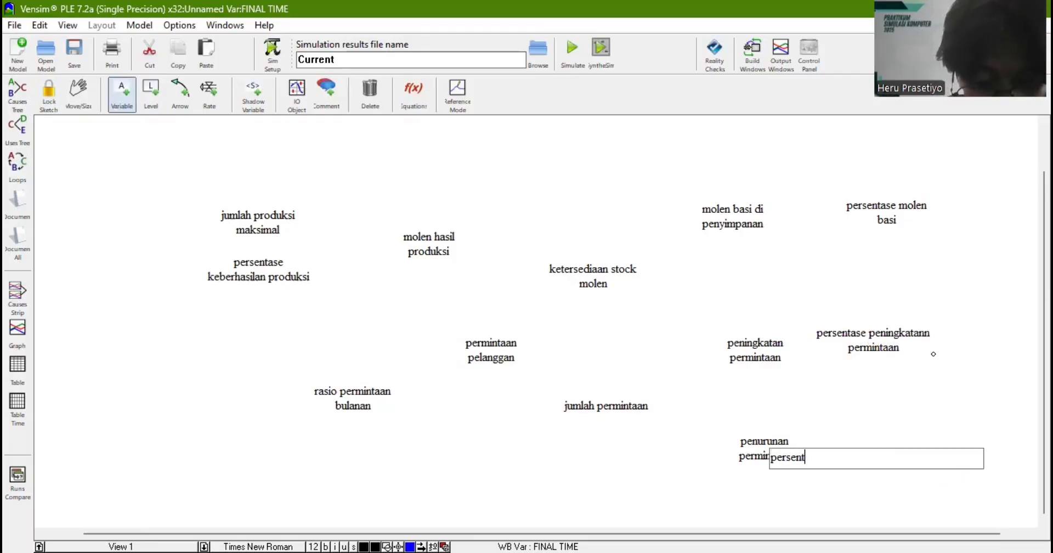
type("ase pen")
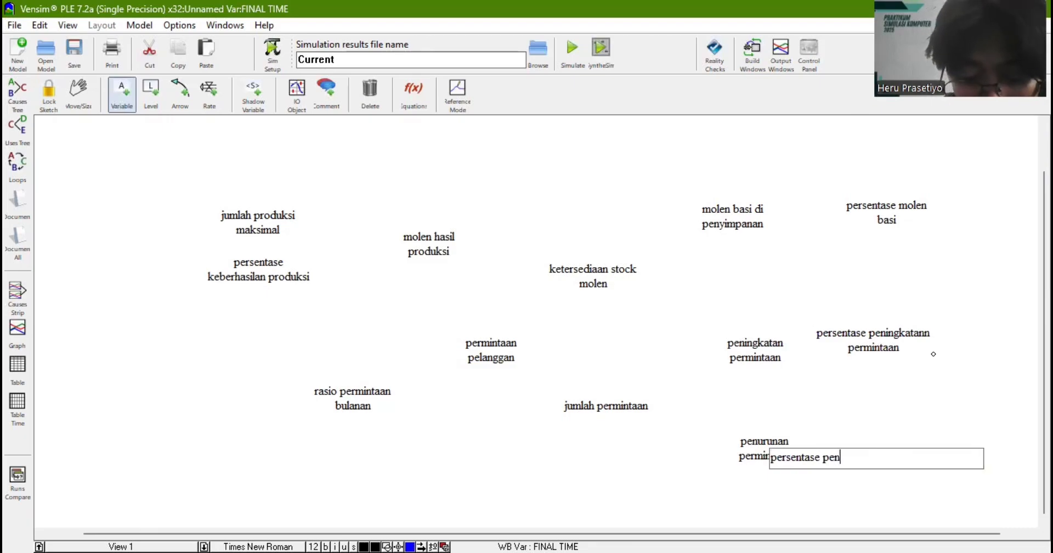
type("urunan permintaan")
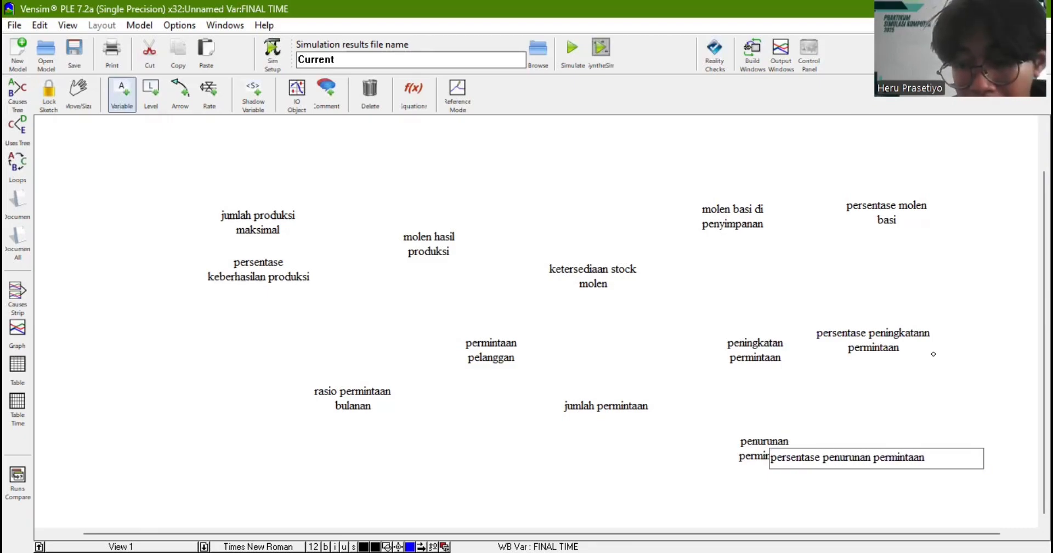
key("Return")
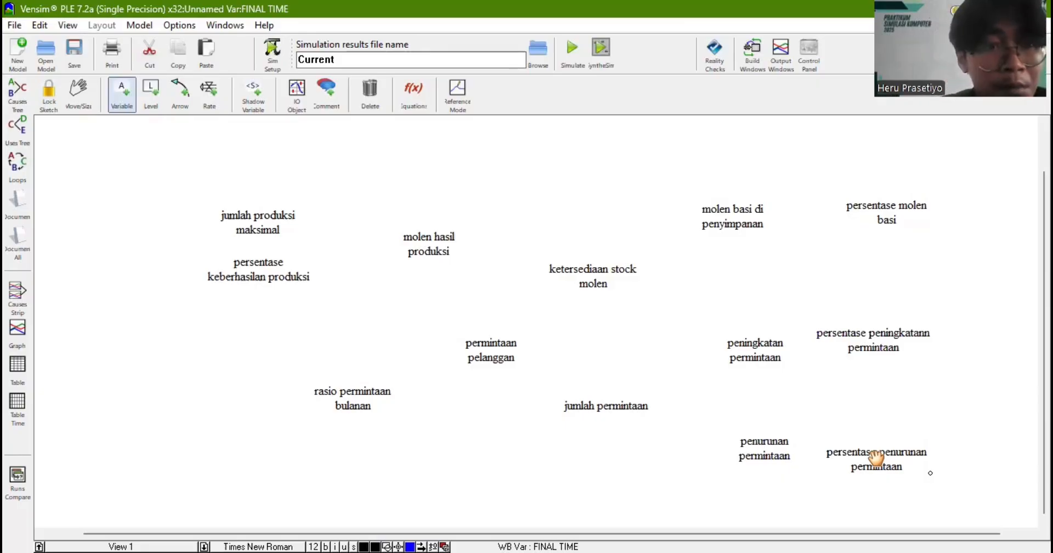
- Spread the two production inputs apart, moving jumlah produksi maksimal up and right and persentase keberhasilan produksi down and right
left_click(272, 226)
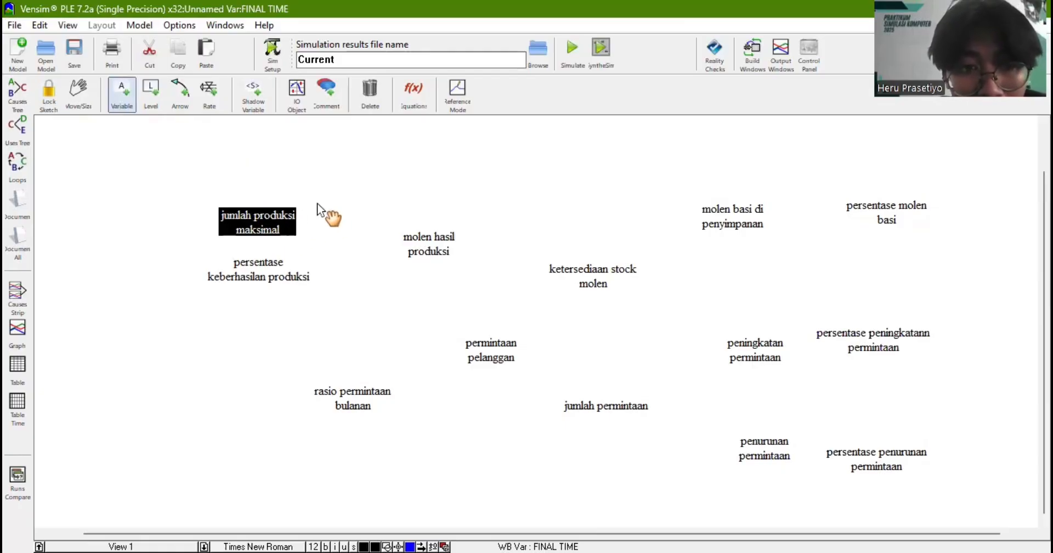
left_click_drag(258, 222, 313, 194)
left_click(256, 271)
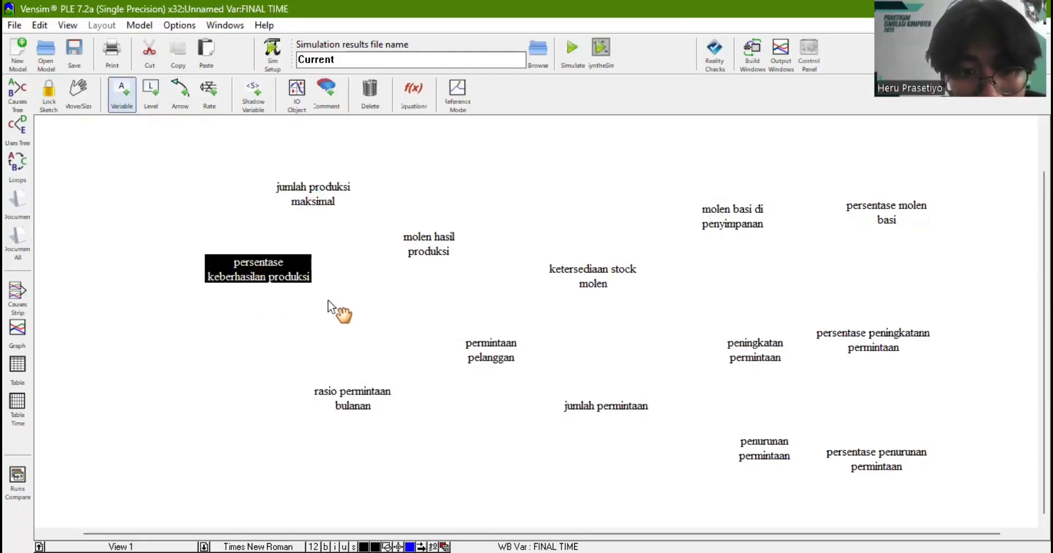
left_click_drag(285, 274, 298, 299)
- Move rasio permintaan bulanan and permintaan pelanggan slightly lower, and shift jumlah permintaan to the right
left_click(340, 403)
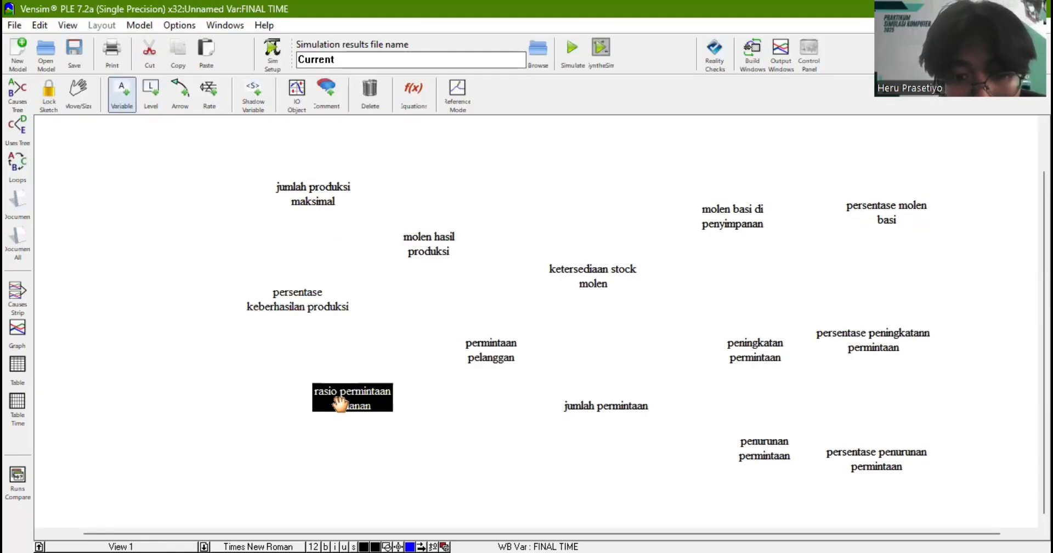
left_click_drag(340, 403, 357, 446)
left_click(494, 356)
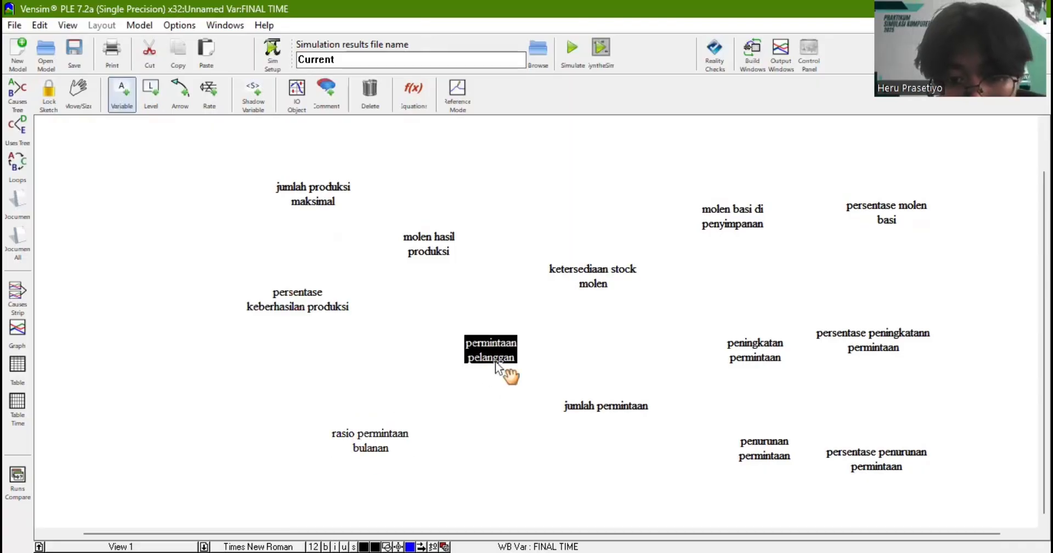
left_click_drag(495, 361, 501, 379)
left_click(584, 407)
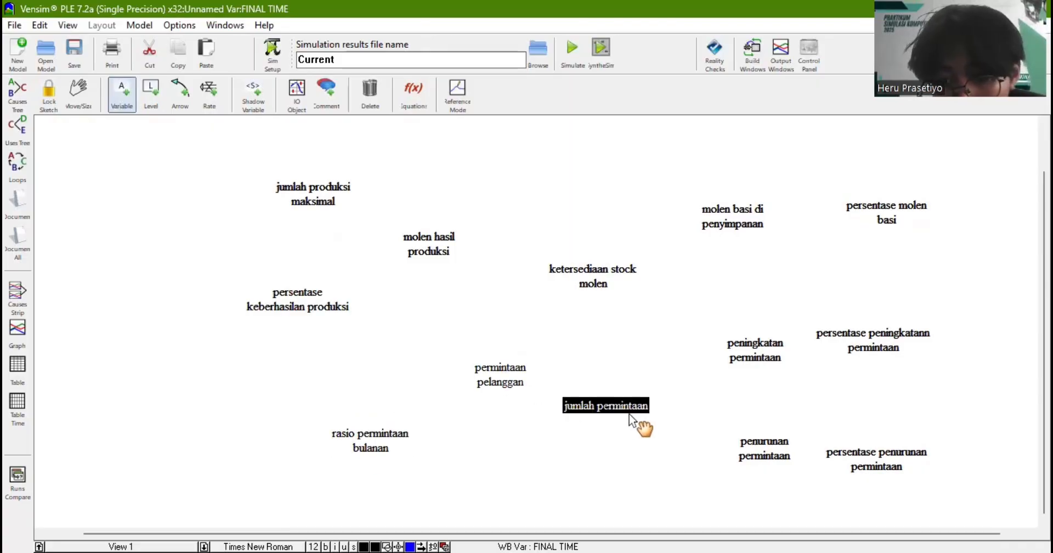
left_click_drag(629, 415, 648, 403)
- Shift peningkatan permintaan to the right and place persentase peningkatann permintaan above and to the right of it
left_click(929, 347)
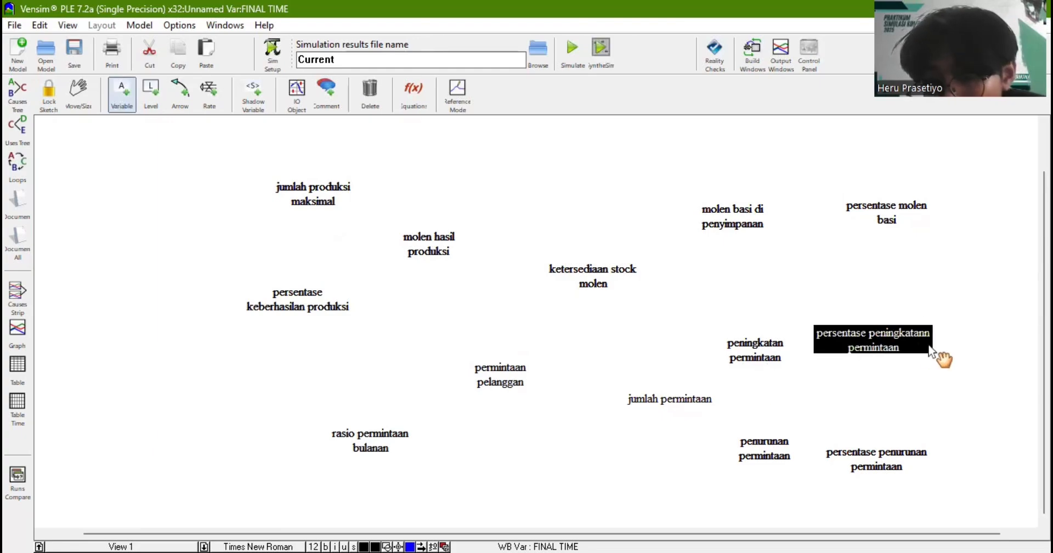
left_click_drag(930, 350, 1012, 365)
left_click(767, 342)
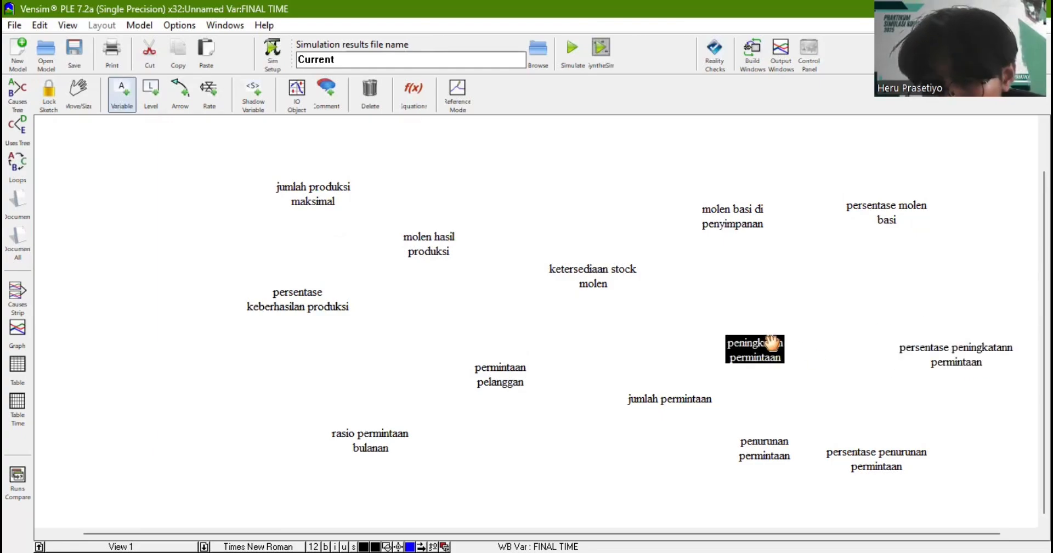
left_click_drag(772, 343, 828, 353)
left_click(941, 347)
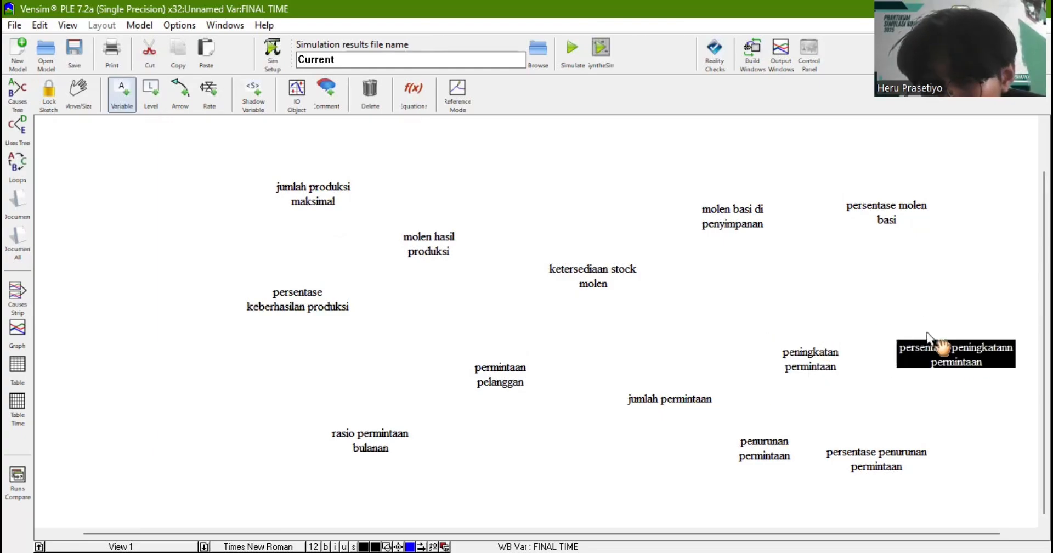
left_click_drag(926, 331, 925, 287)
- Shift persentase penurunan permintaan and penurunan permintaan to the right and slightly down, keeping their names
double_click(760, 439)
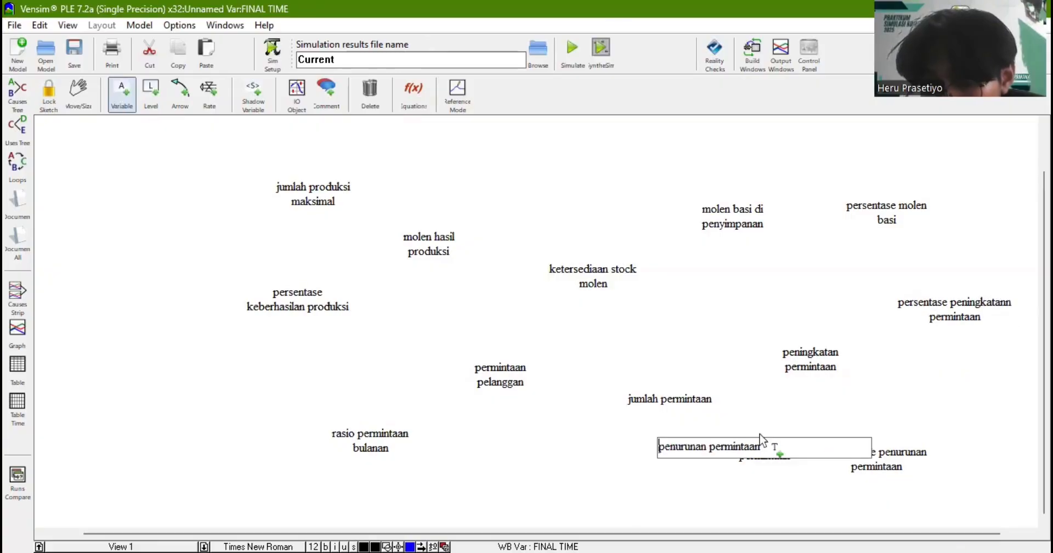
left_click(825, 407)
left_click(824, 407)
left_click(872, 458)
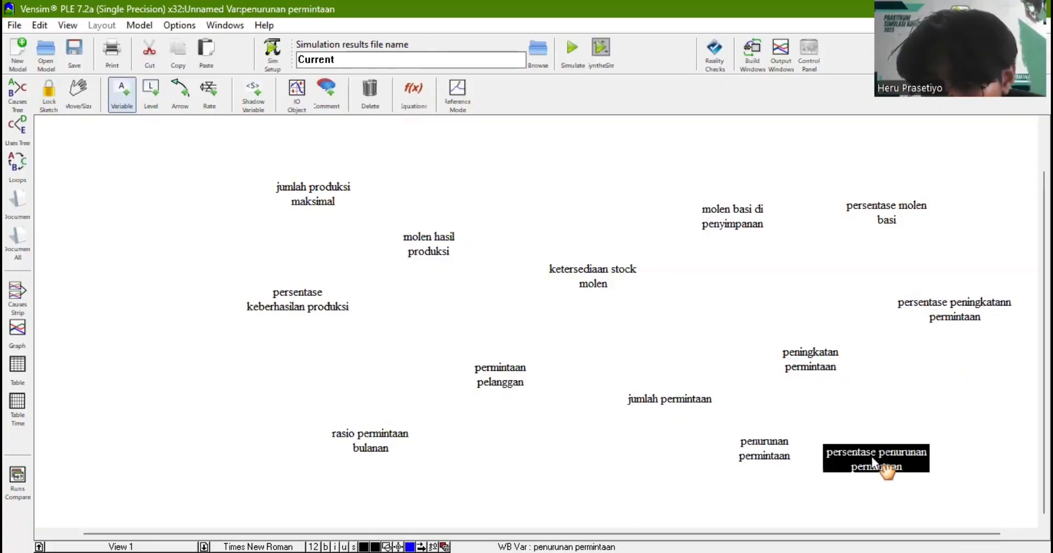
left_click_drag(871, 455, 960, 472)
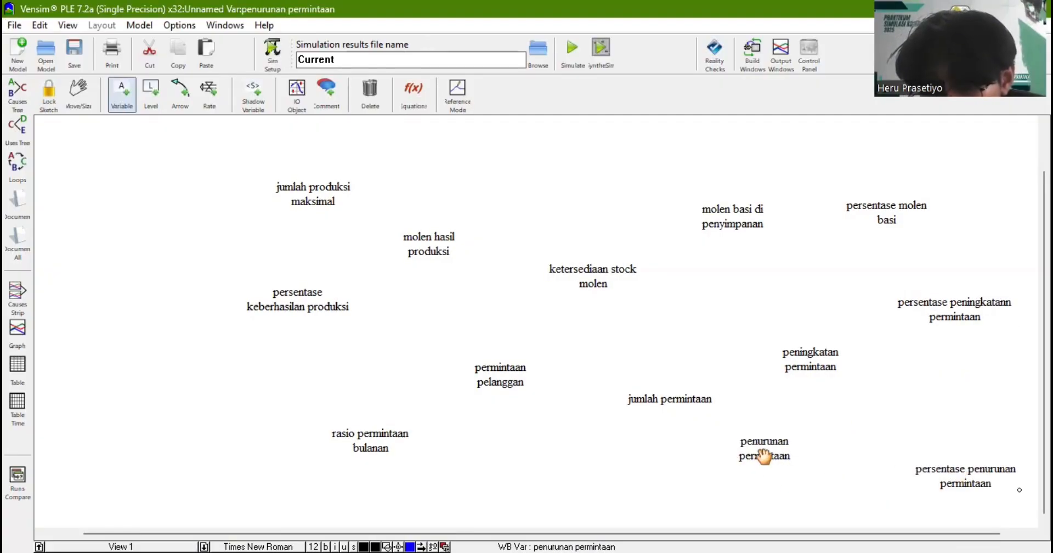
left_click_drag(764, 455, 811, 466)
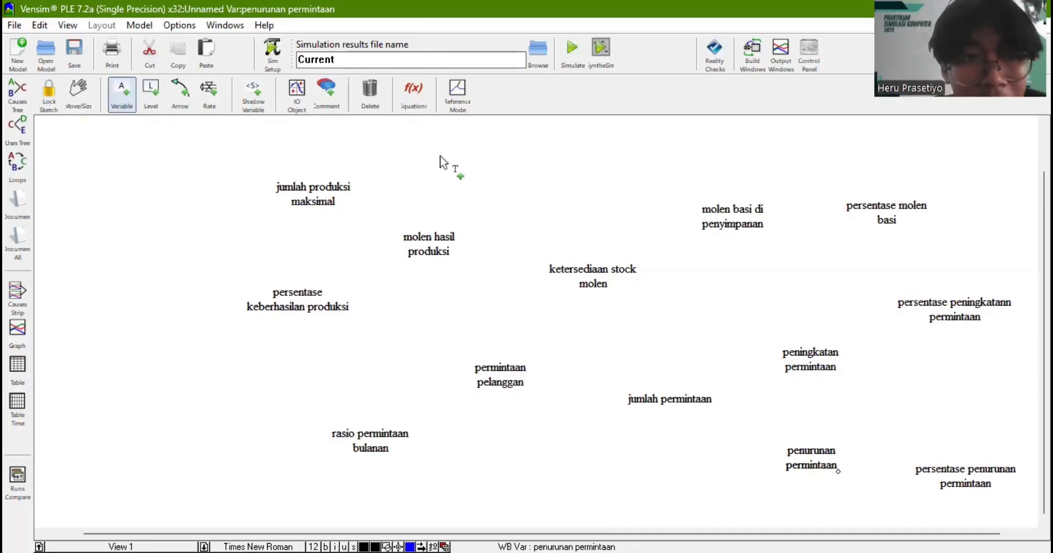
- Draw a causal arrow from jumlah produksi maksimal to molen hasil produksi
left_click(179, 93)
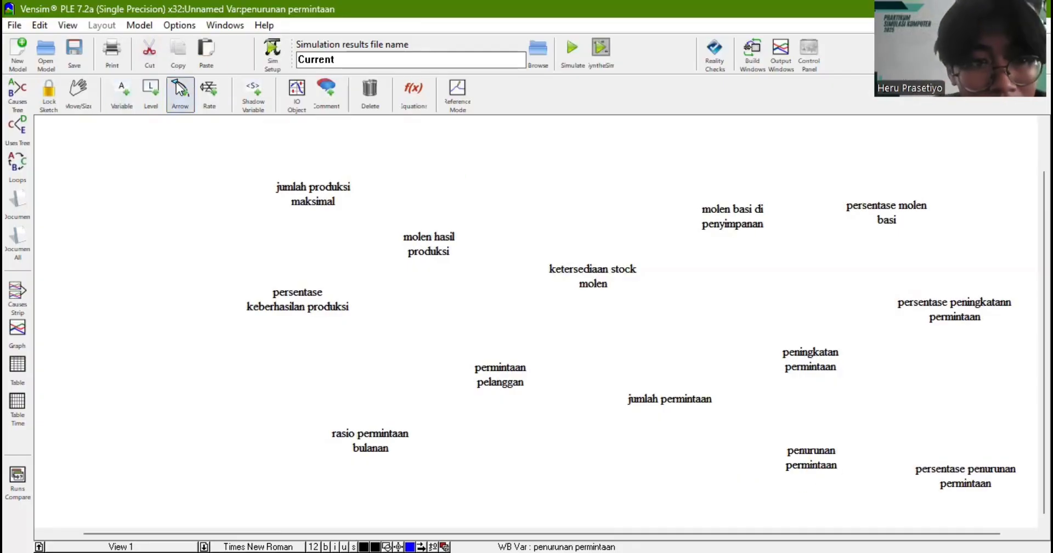
left_click(325, 204)
left_click(425, 253)
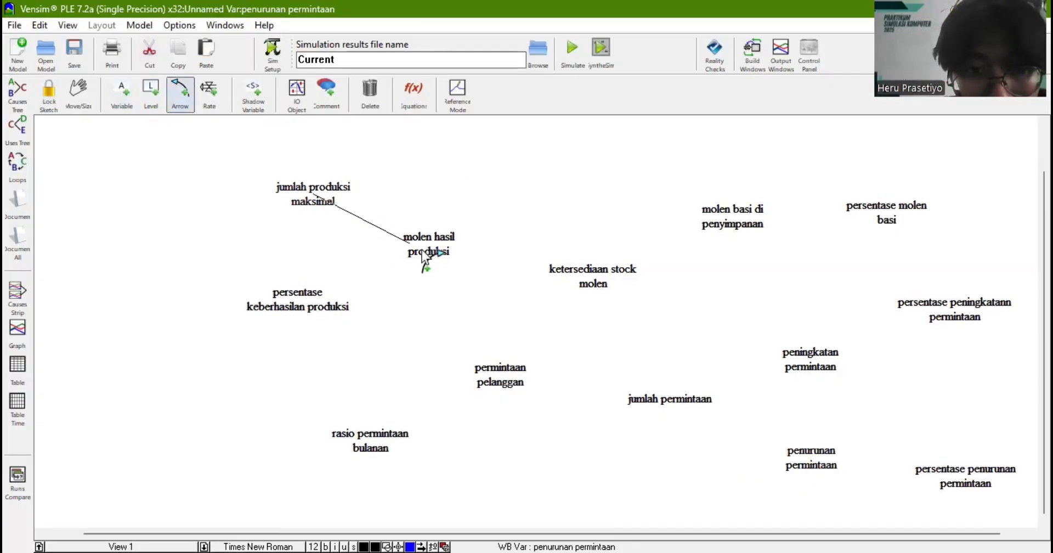
left_click(428, 250)
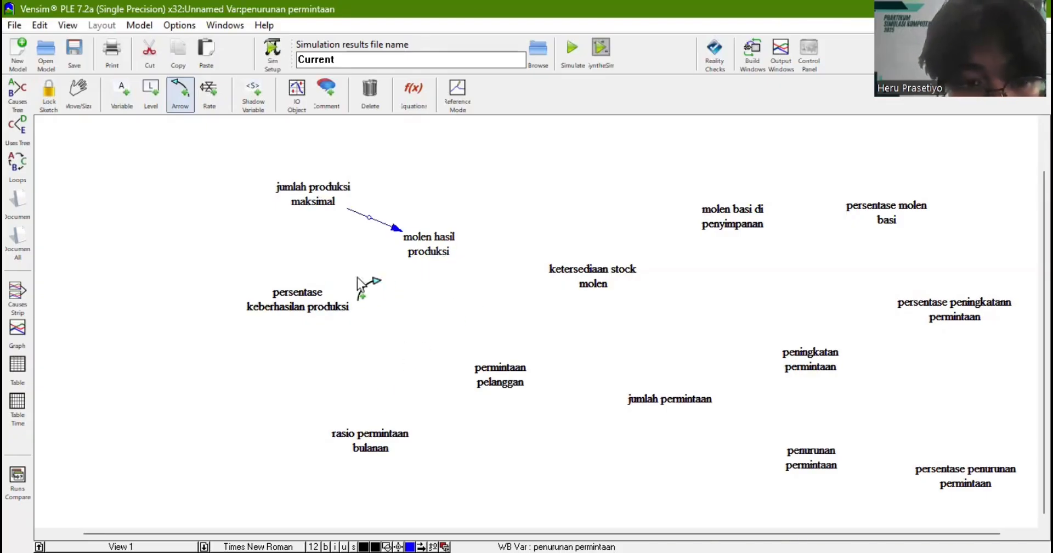
- Nudge persentase keberhasilan produksi slightly down and left, and draw an arrow from it to molen hasil produksi
right_click(293, 315)
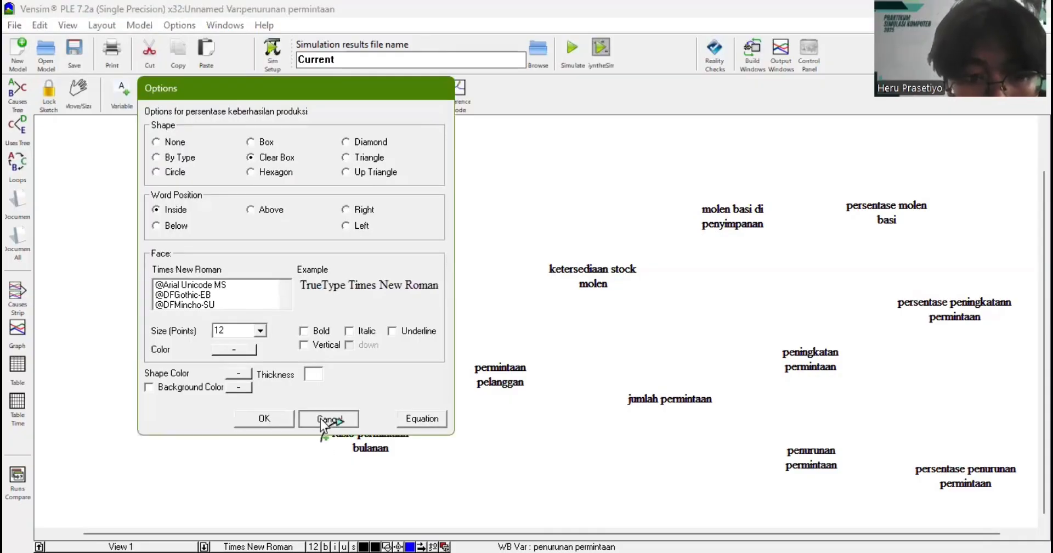
left_click(321, 417)
left_click(303, 291)
mouse_move(291, 318)
left_mouse_down()
mouse_move(317, 297)
mouse_move(295, 305)
left_mouse_up()
left_click(302, 301)
left_click(295, 305)
left_click(422, 246)
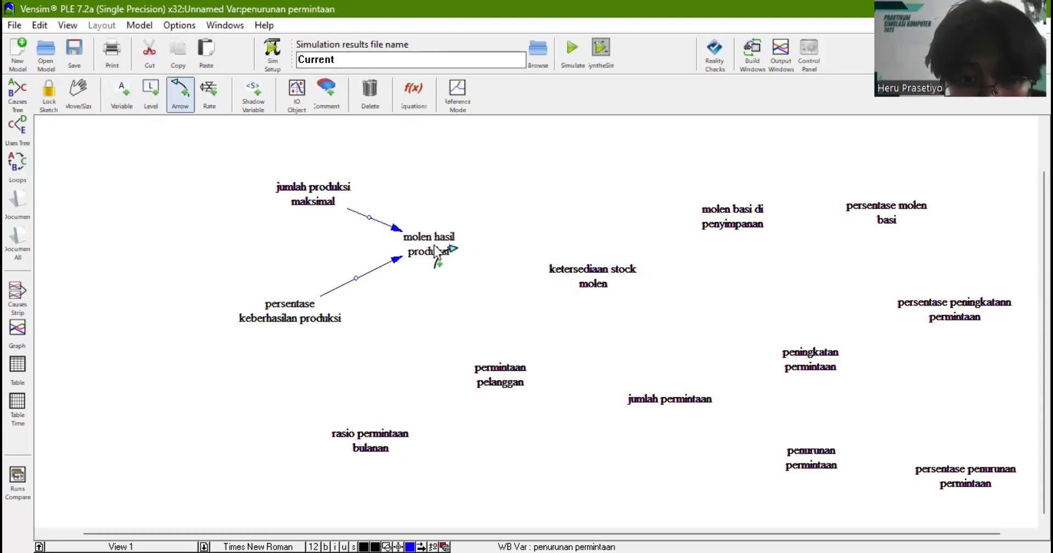
- Draw arrows from molen hasil produksi and from permintaan pelanggan to ketersediaan stock molen
left_click(433, 245)
left_click(585, 291)
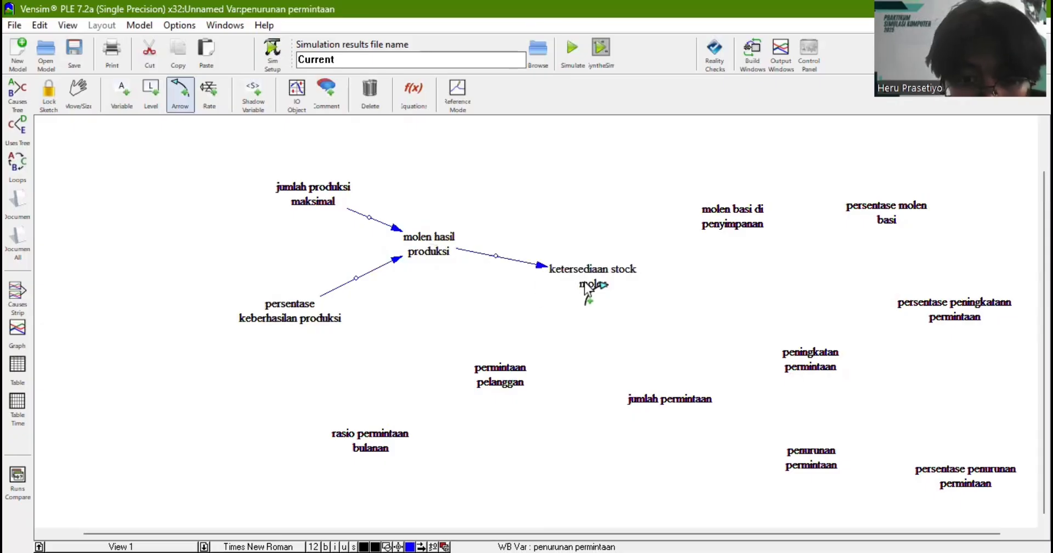
left_click(494, 379)
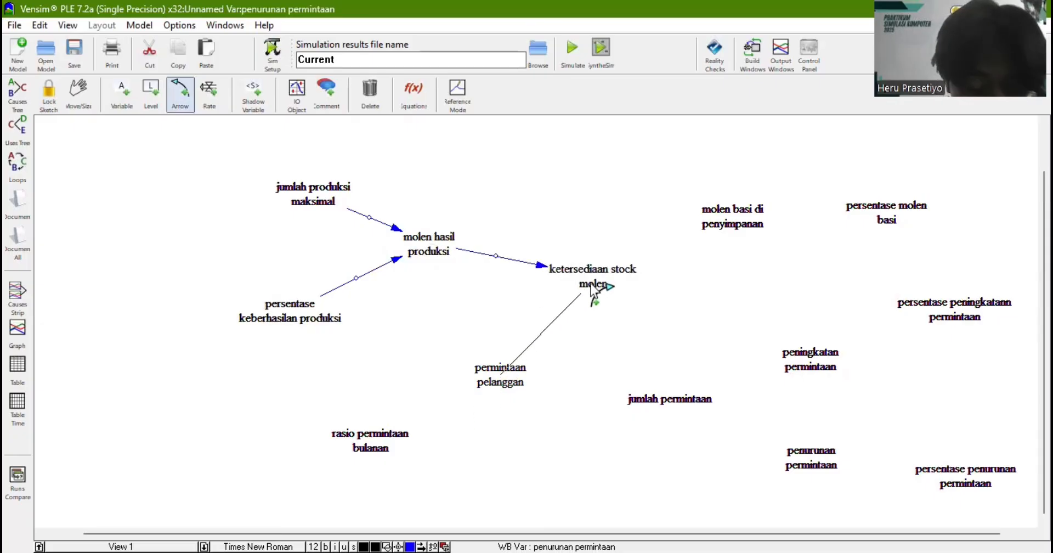
left_click(603, 287)
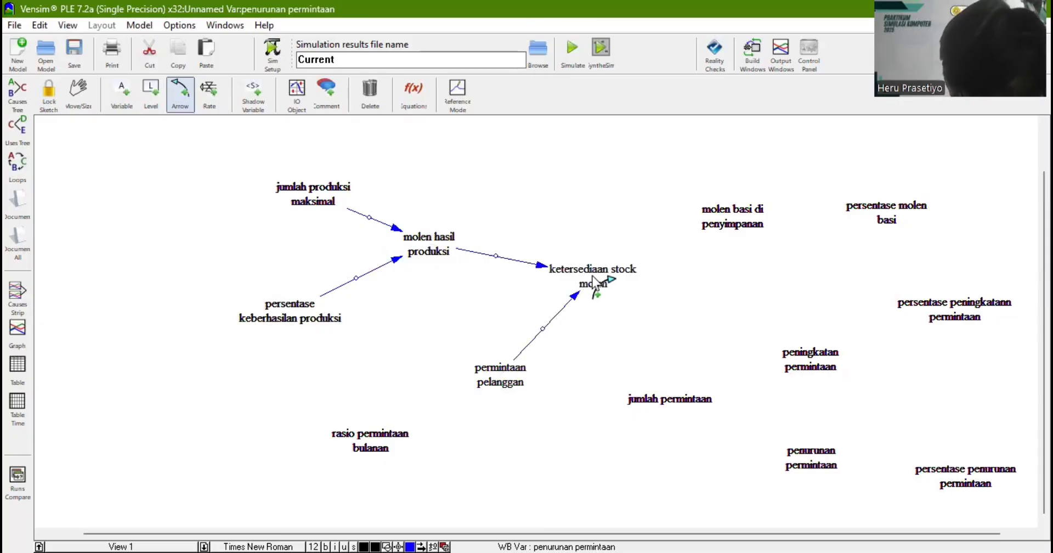
- Draw arrows from rasio permintaan bulanan and from jumlah permintaan to permintaan pelanggan
left_click(356, 435)
left_click(489, 378)
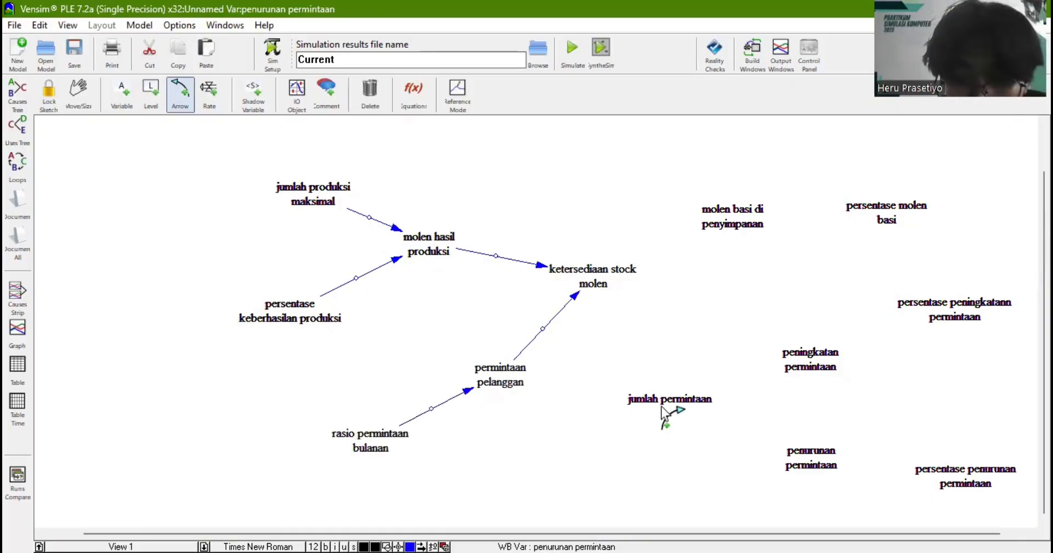
left_click(666, 405)
left_click(502, 379)
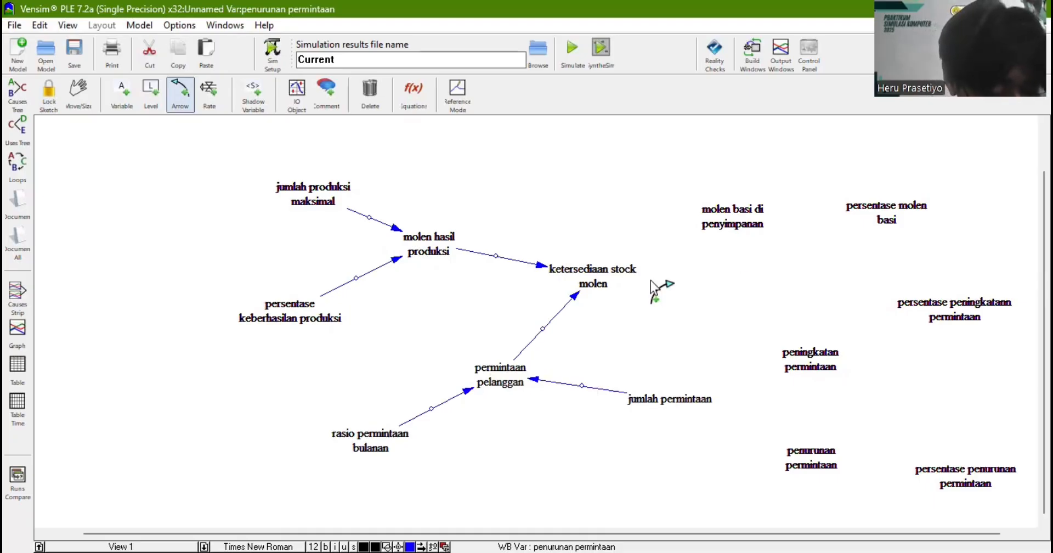
left_click(631, 263)
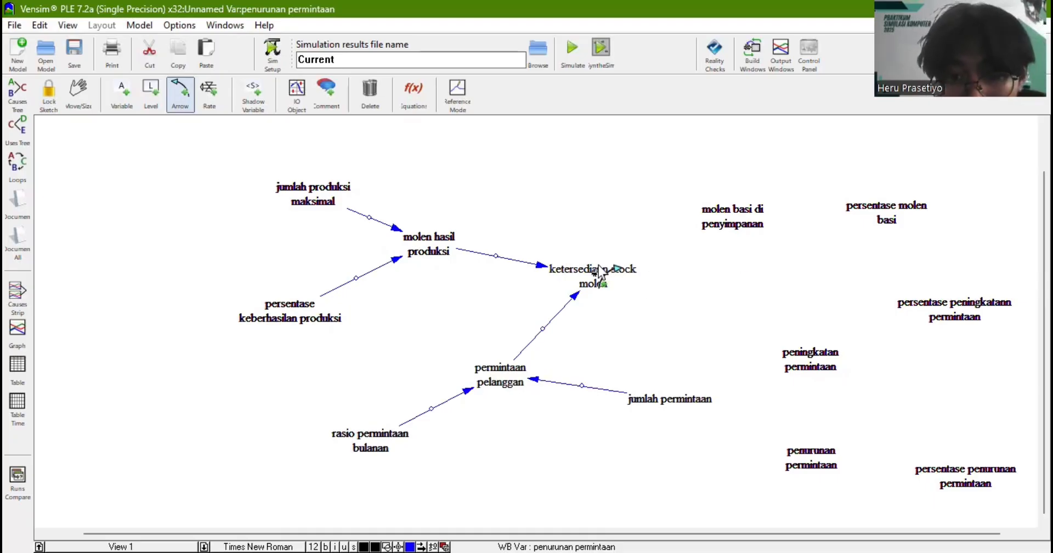
- Draw arrows in both directions between ketersediaan stock molen and molen basi di penyimpanan, curving them apart into a loop
left_click(728, 222)
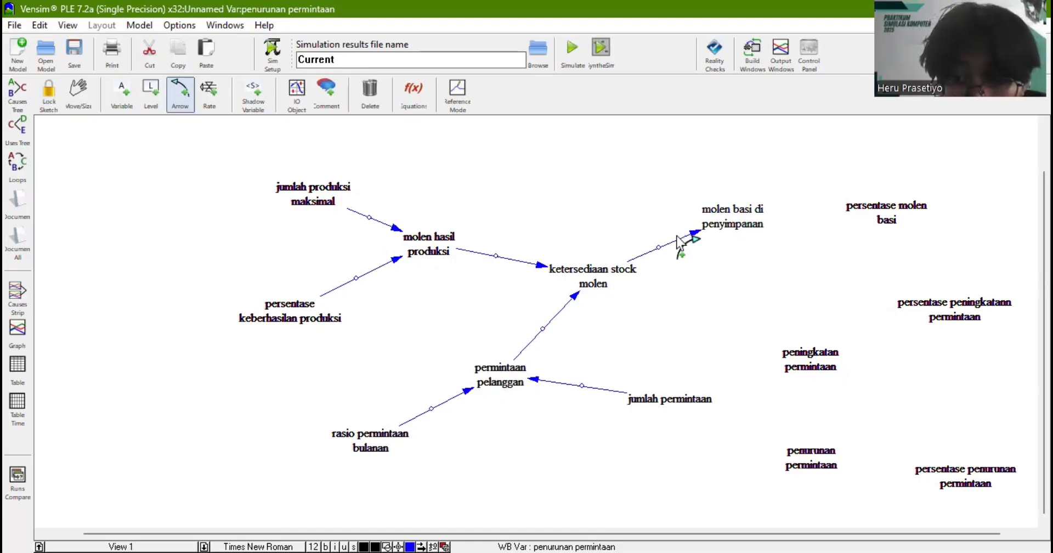
left_click(658, 248)
left_click_drag(658, 248, 650, 217)
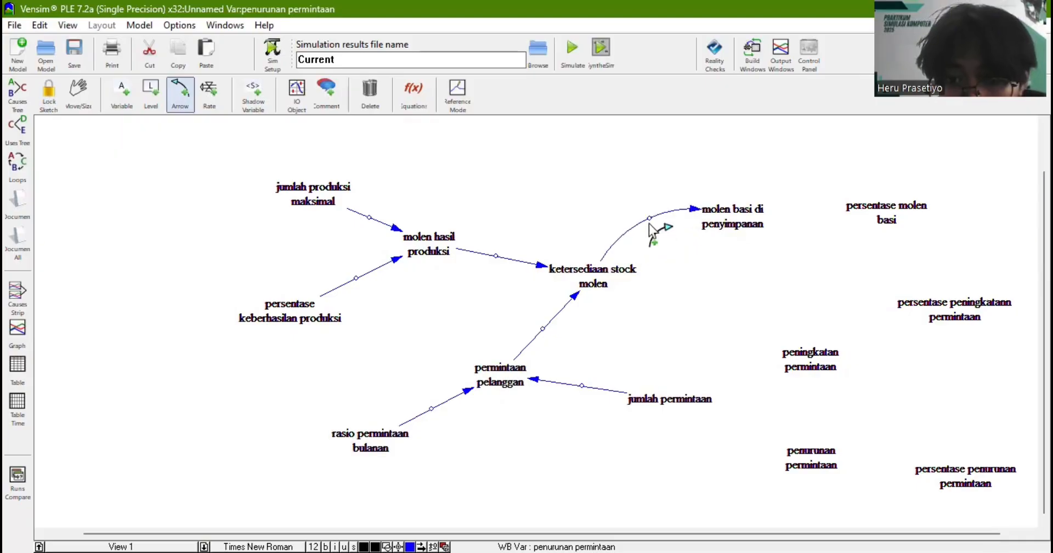
left_click(738, 225)
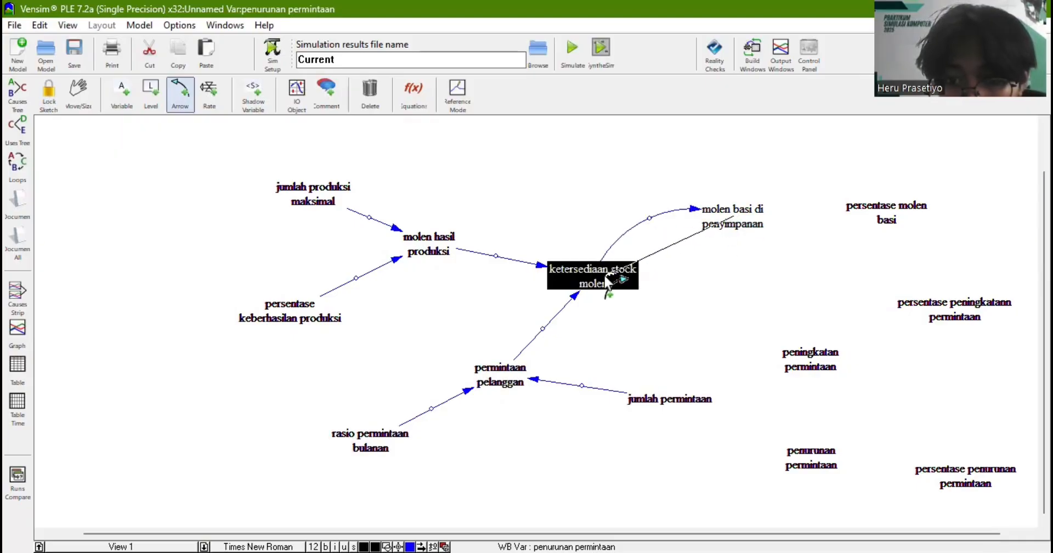
left_click(607, 285)
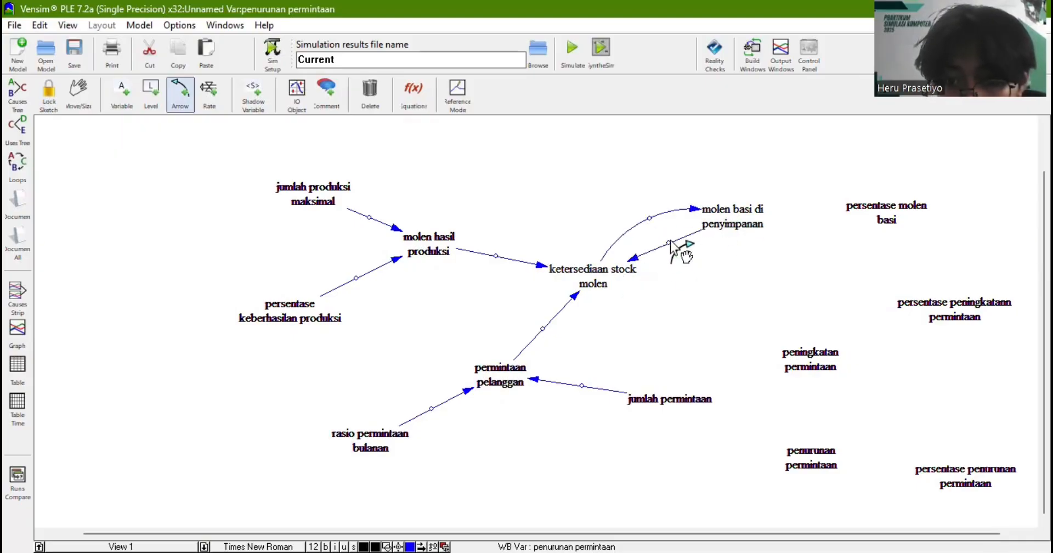
left_click_drag(668, 243, 683, 278)
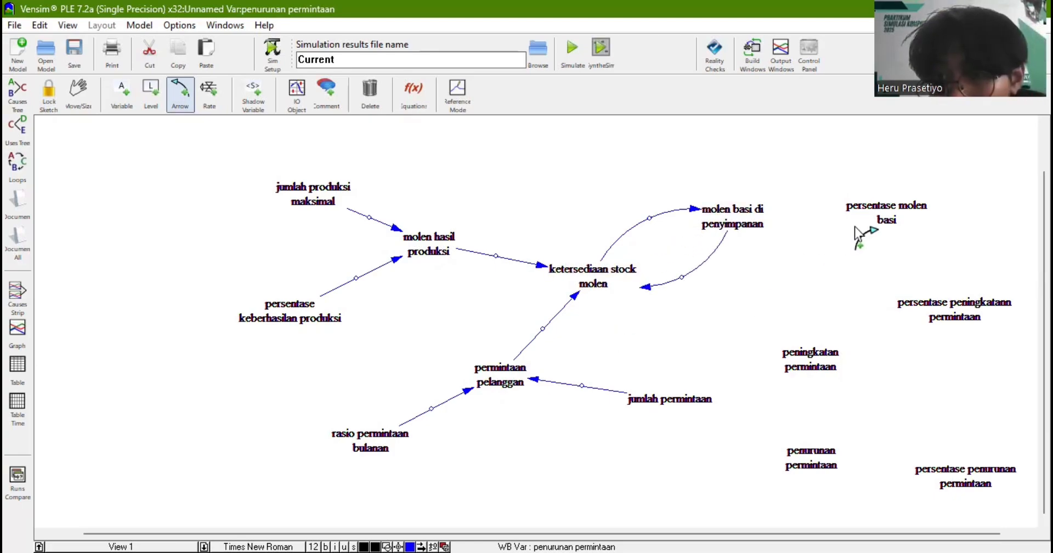
- Draw an arrow from persentase molen basi to molen basi di penyimpanan and curve it upward
left_click(884, 213)
left_click(741, 230)
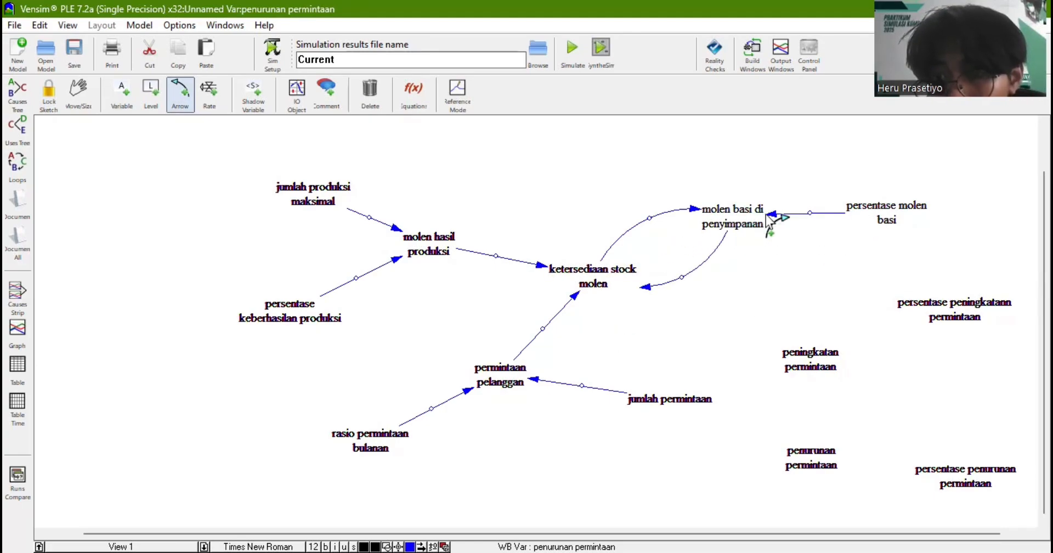
left_click_drag(810, 214, 806, 169)
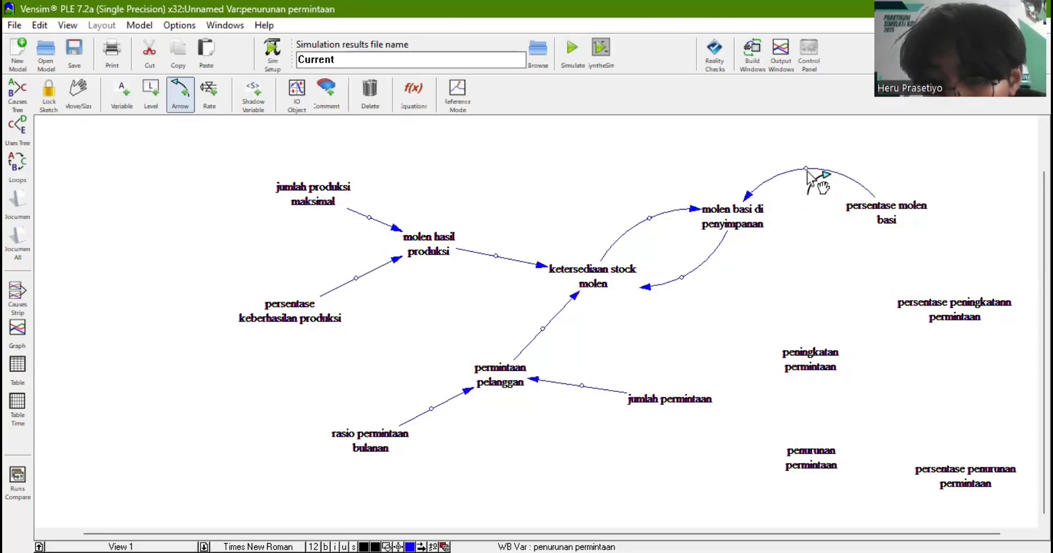
- Draw an upward-curved arrow from persentase peningkatann permintaan to peningkatan permintaan, and a straight one from persentase penurunan permintaan to penurunan permintaan
left_click(972, 310)
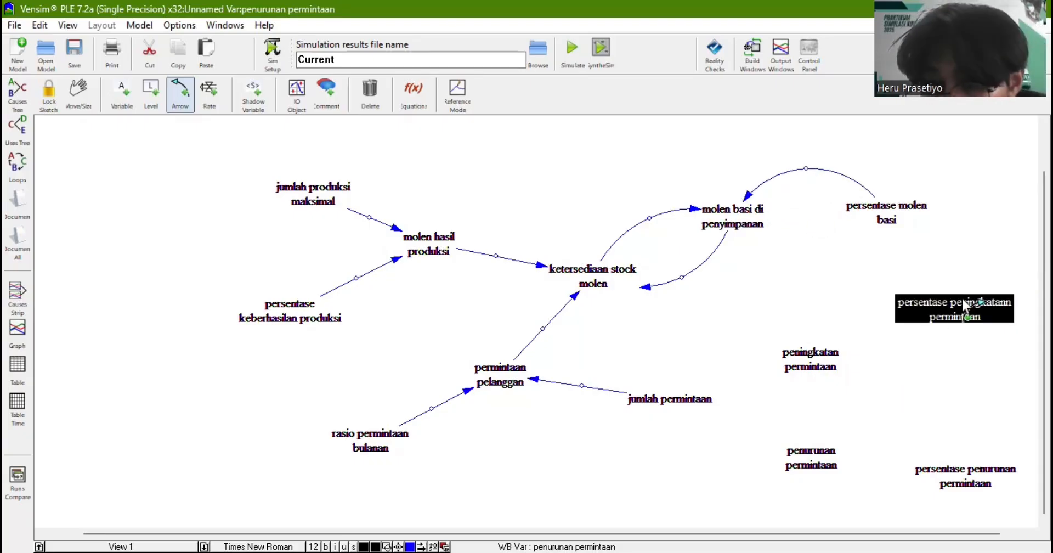
left_click(806, 363)
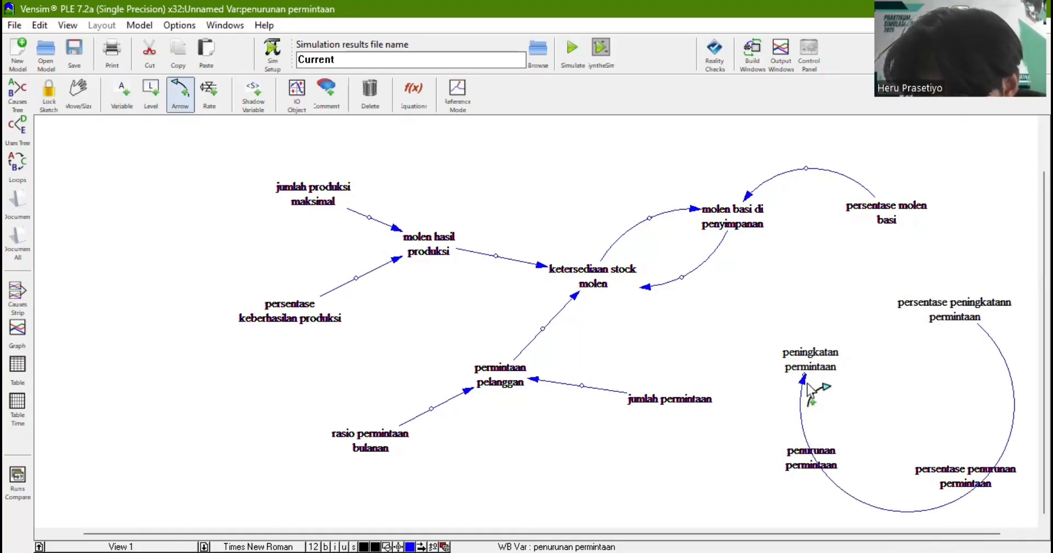
left_click_drag(805, 378, 813, 326)
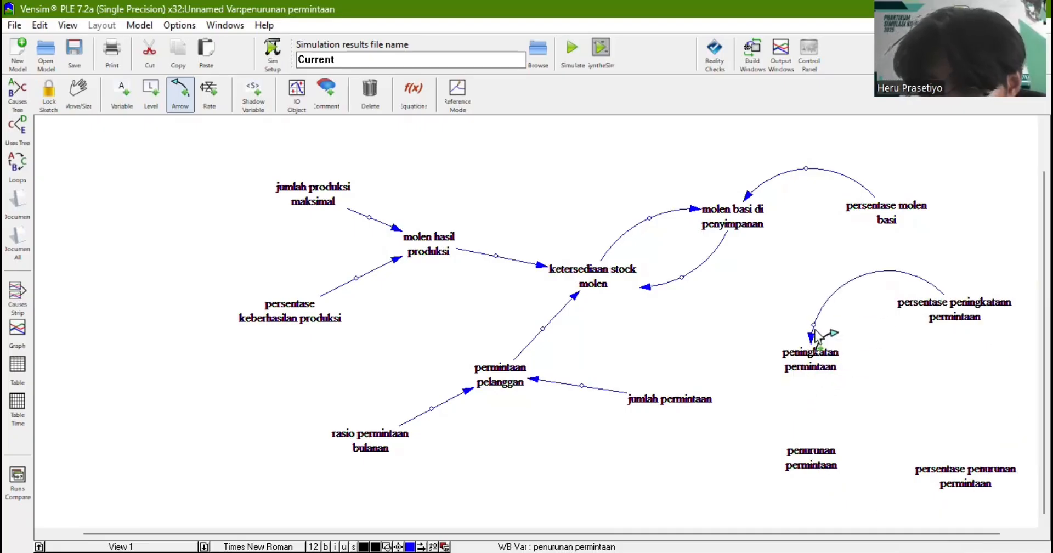
left_click(932, 476)
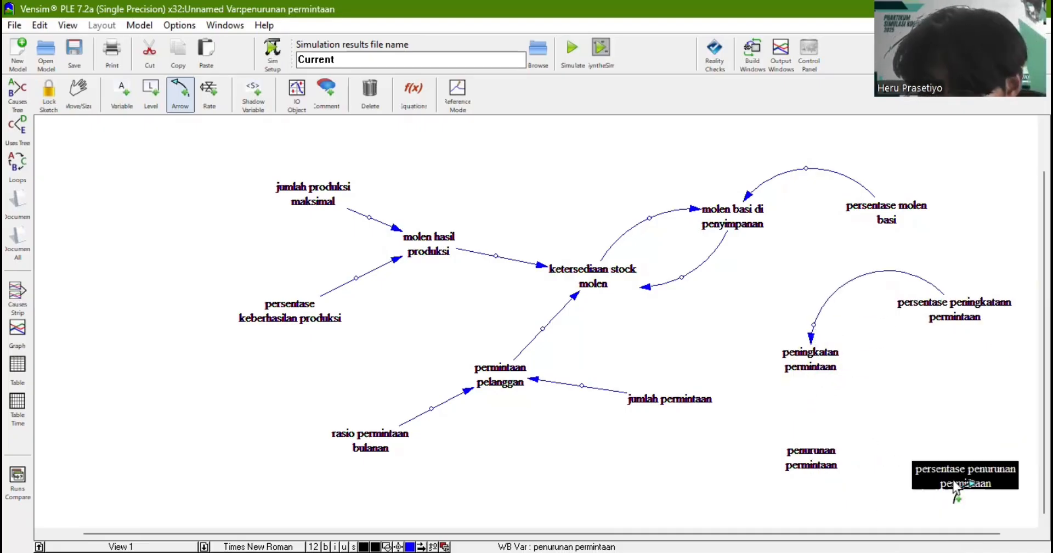
left_click(818, 460)
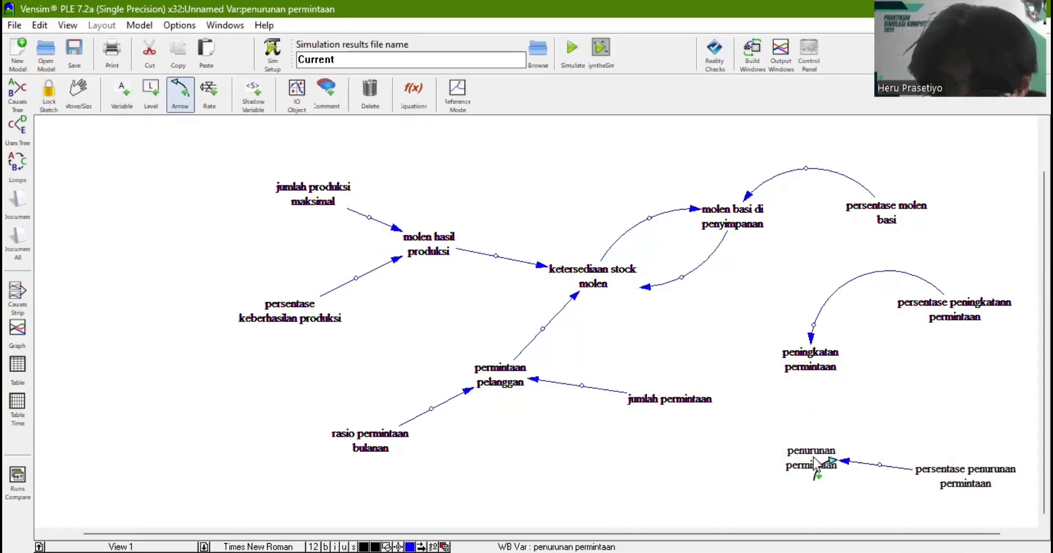
- Draw arrows from peningkatan permintaan and from penurunan permintaan to jumlah permintaan
left_click(802, 358)
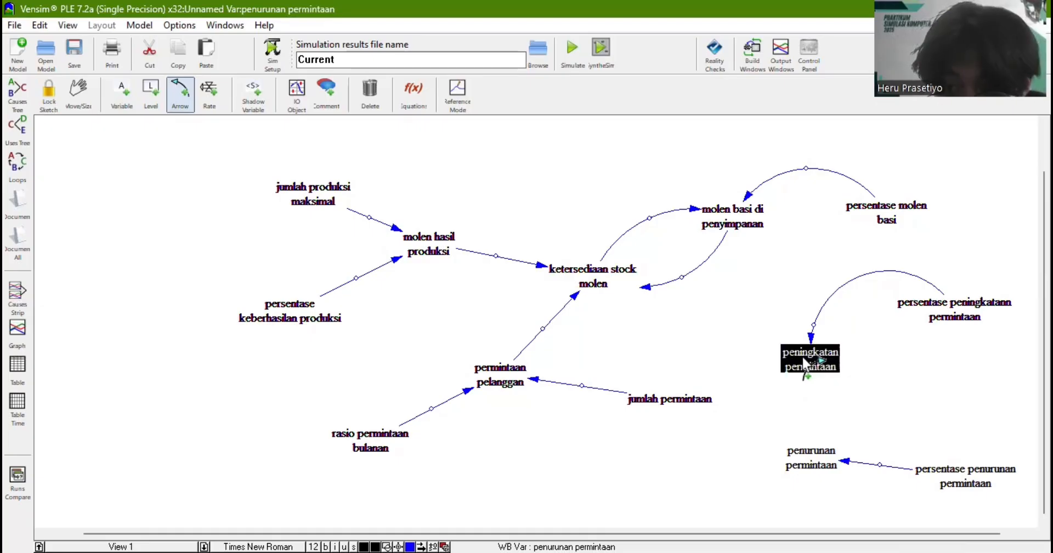
left_click(676, 403)
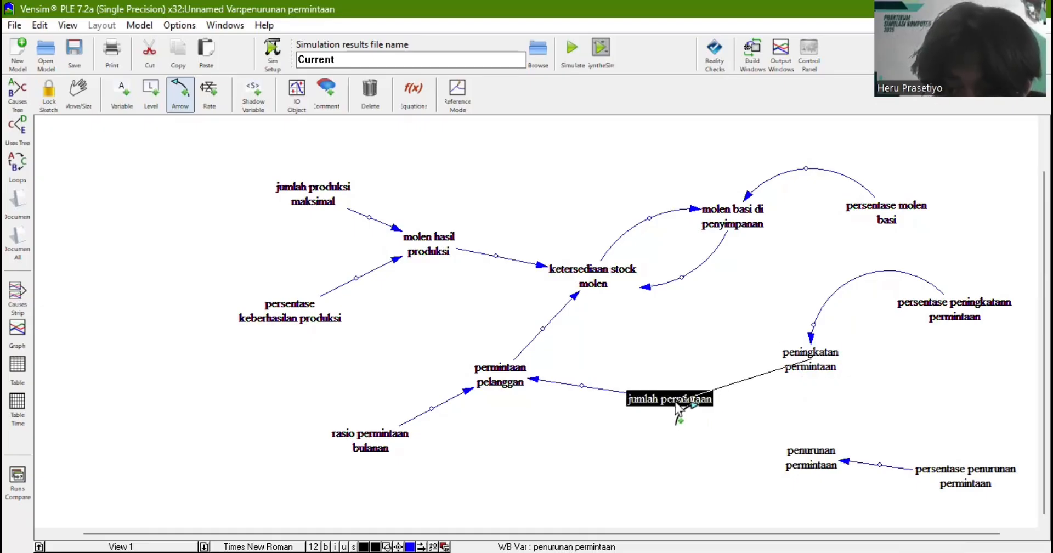
left_click(808, 459)
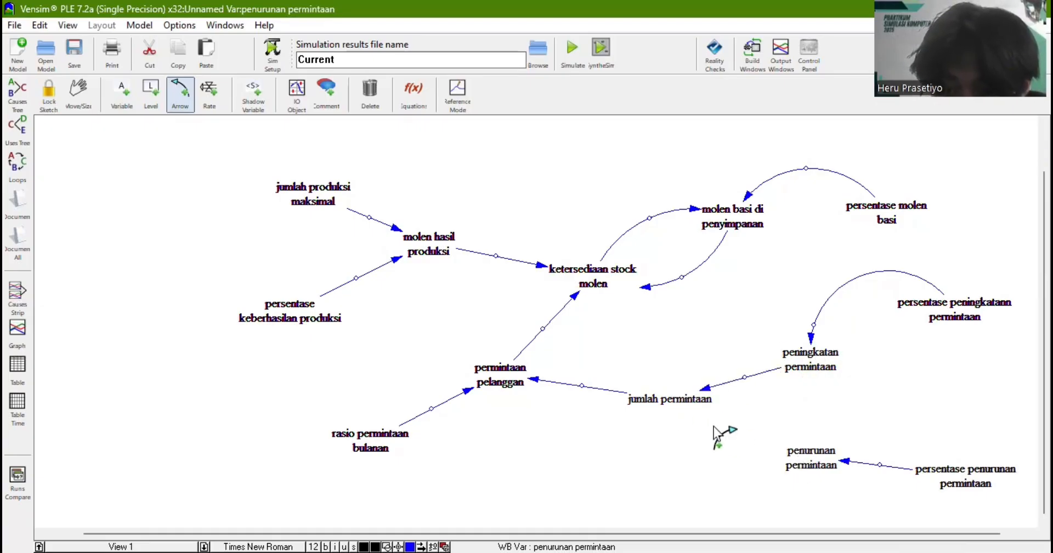
left_click(685, 399)
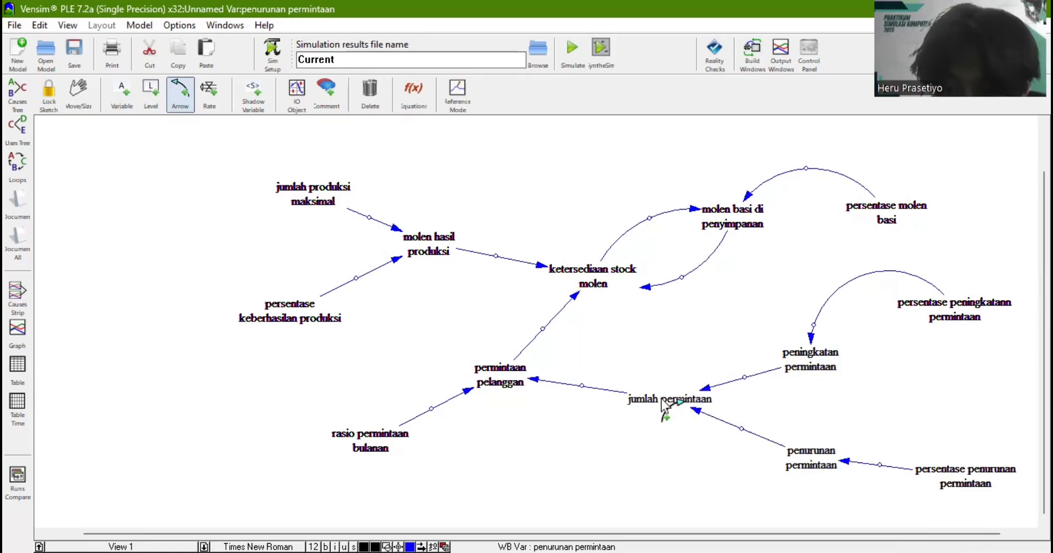
- Draw outward-curving arrows from jumlah permintaan back to peningkatan permintaan and to penurunan permintaan
left_click(664, 404)
left_click(804, 356)
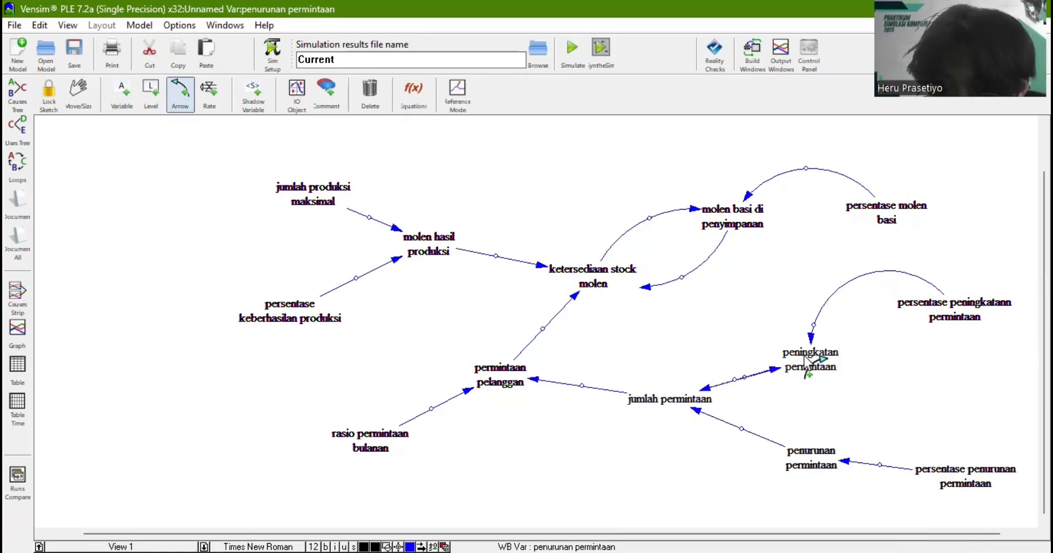
left_click_drag(735, 379, 726, 342)
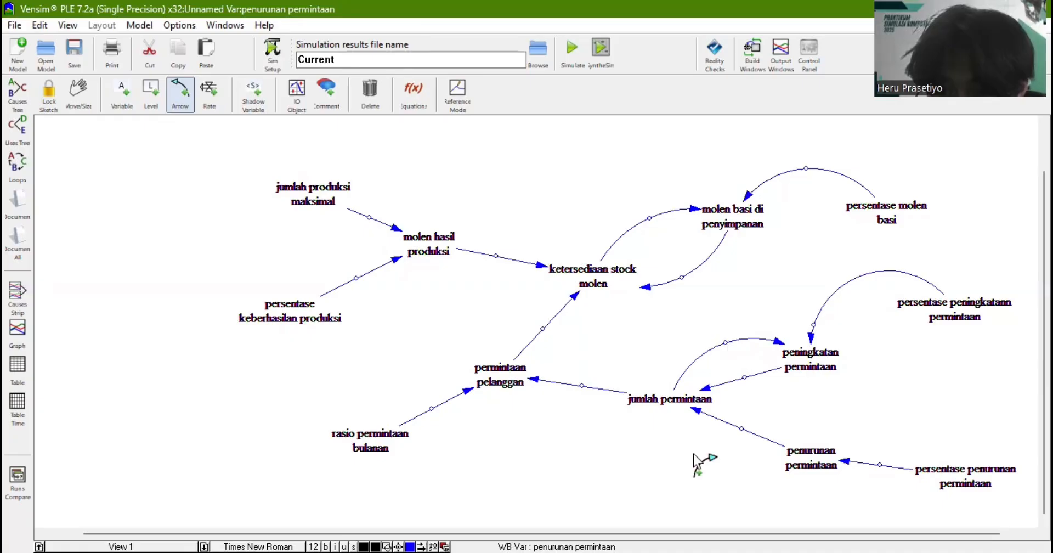
left_click(662, 404)
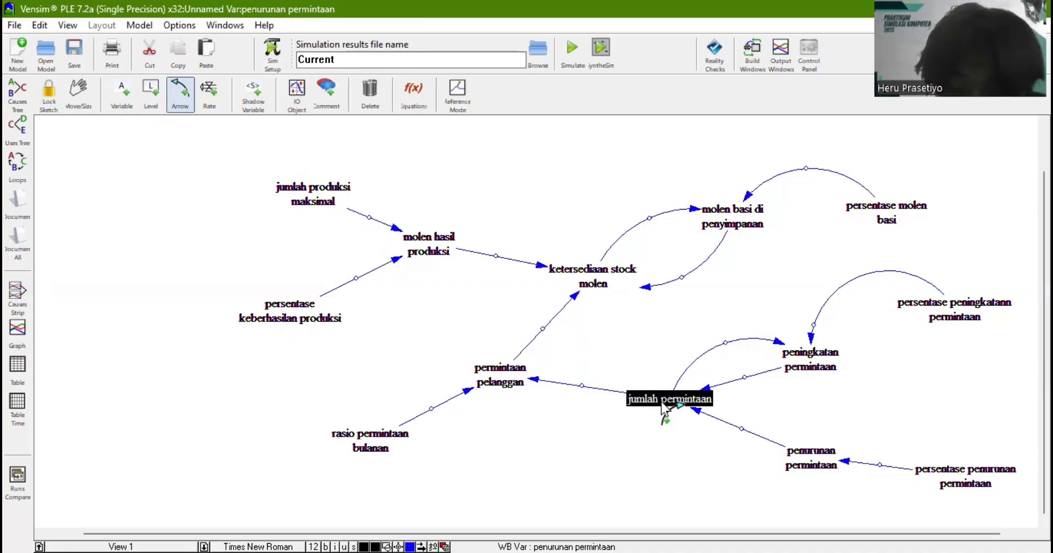
left_click(813, 467)
left_click_drag(741, 436, 728, 478)
- Slightly curve the two arrows entering jumlah permintaan from peningkatan permintaan and penurunan permintaan
left_click(744, 377)
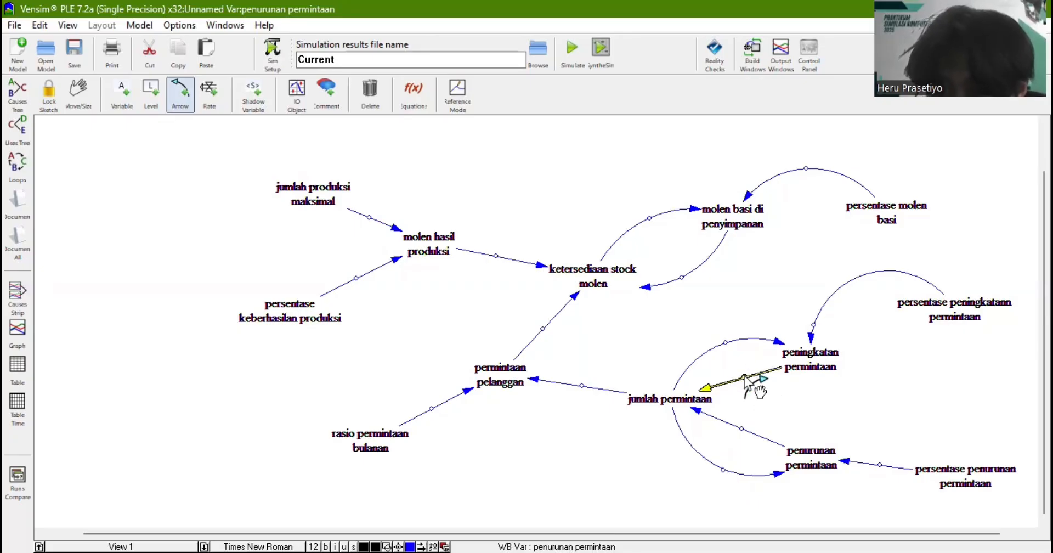
left_click_drag(744, 379, 755, 389)
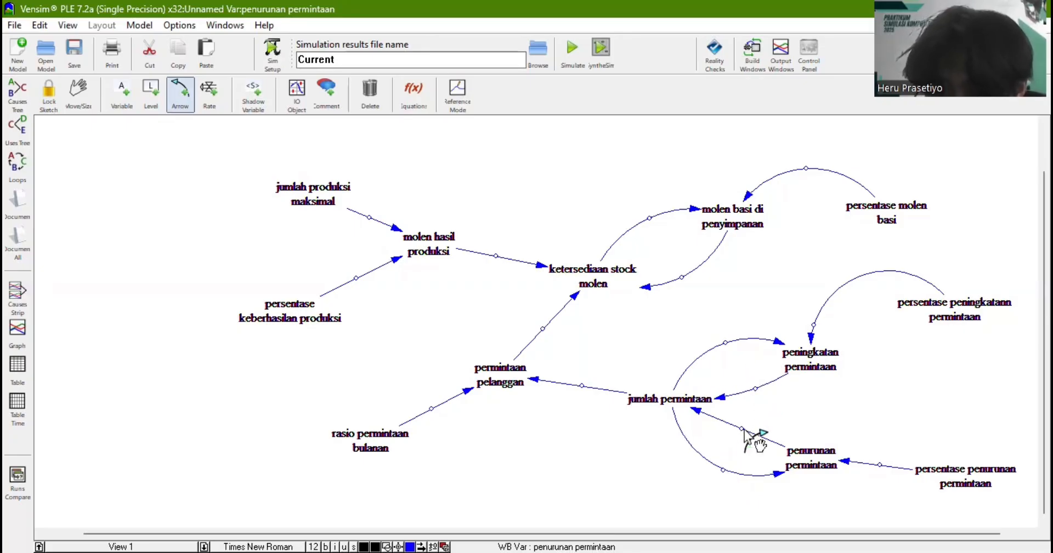
left_click_drag(743, 429, 753, 419)
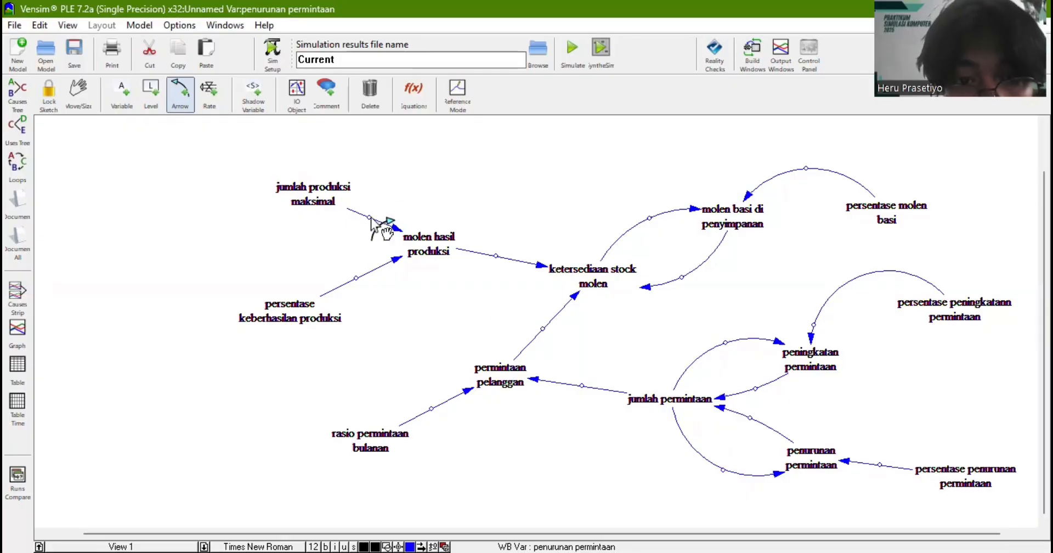
- Curve both arrows entering molen hasil produksi and the arrow from it to ketersediaan stock molen
left_click_drag(371, 217, 391, 178)
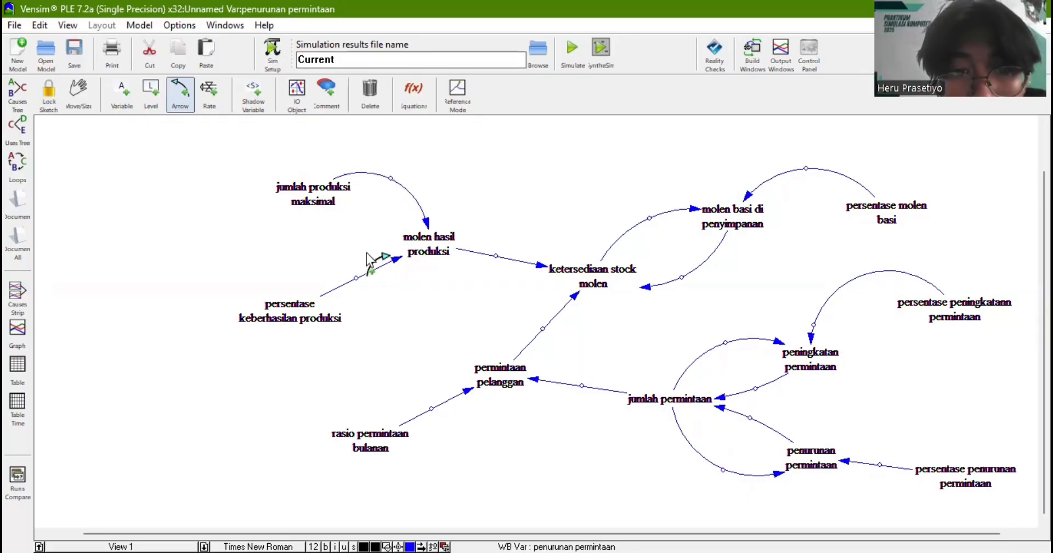
left_click_drag(356, 278, 387, 316)
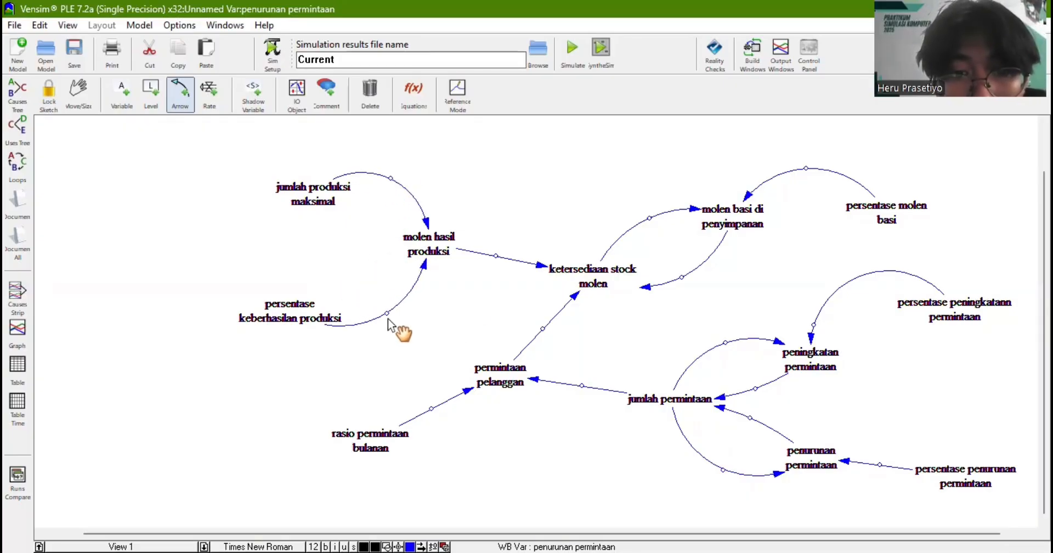
left_click_drag(495, 256, 512, 225)
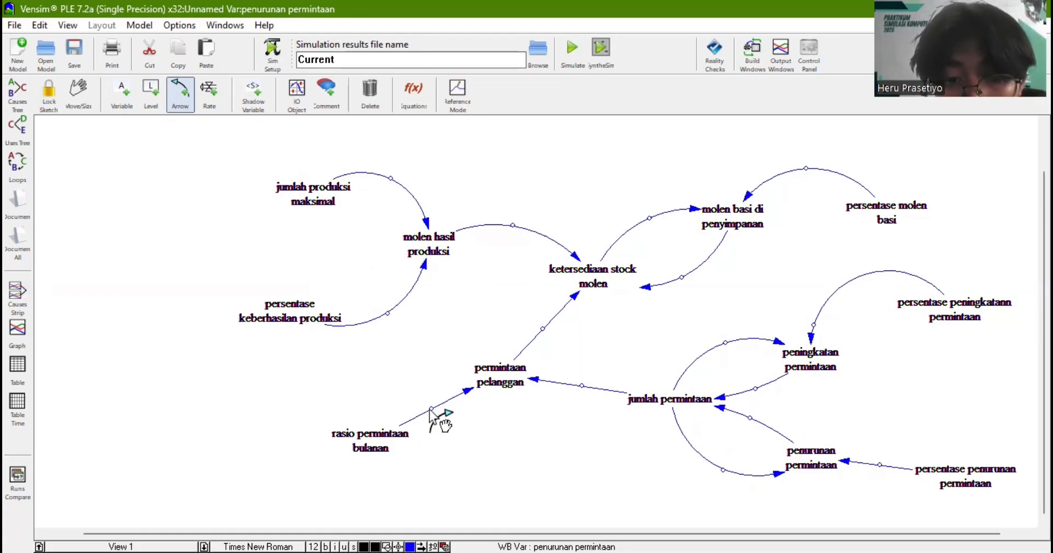
- Curve both arrows entering permintaan pelanggan and the arrow from it to ketersediaan stock molen
left_click_drag(431, 408, 456, 442)
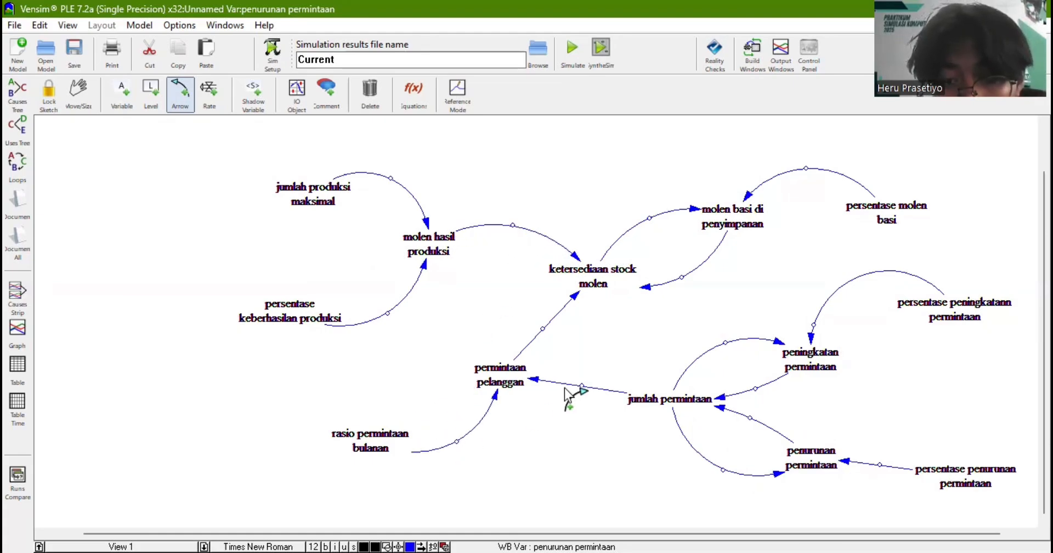
left_click_drag(582, 385, 575, 419)
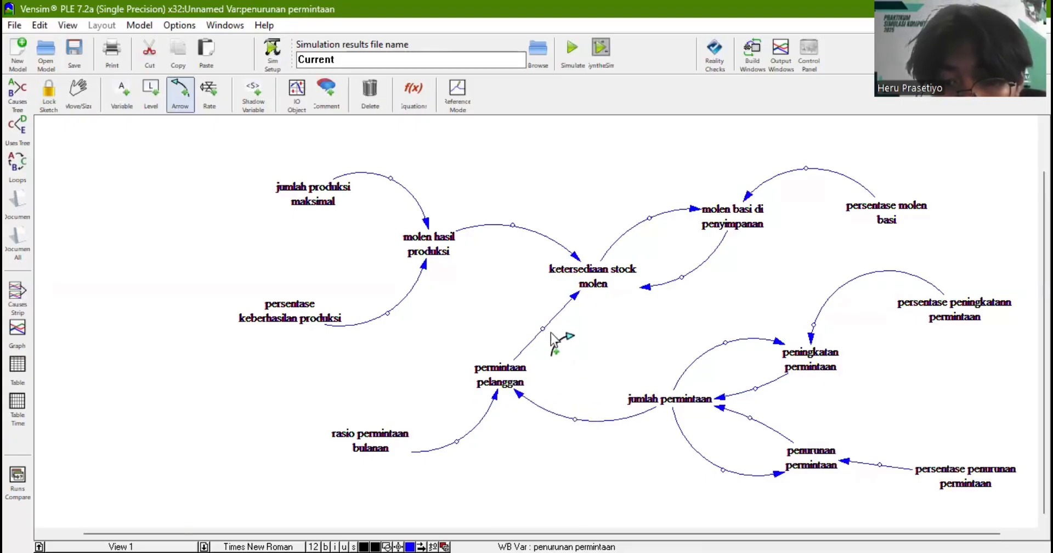
left_click_drag(551, 333, 572, 346)
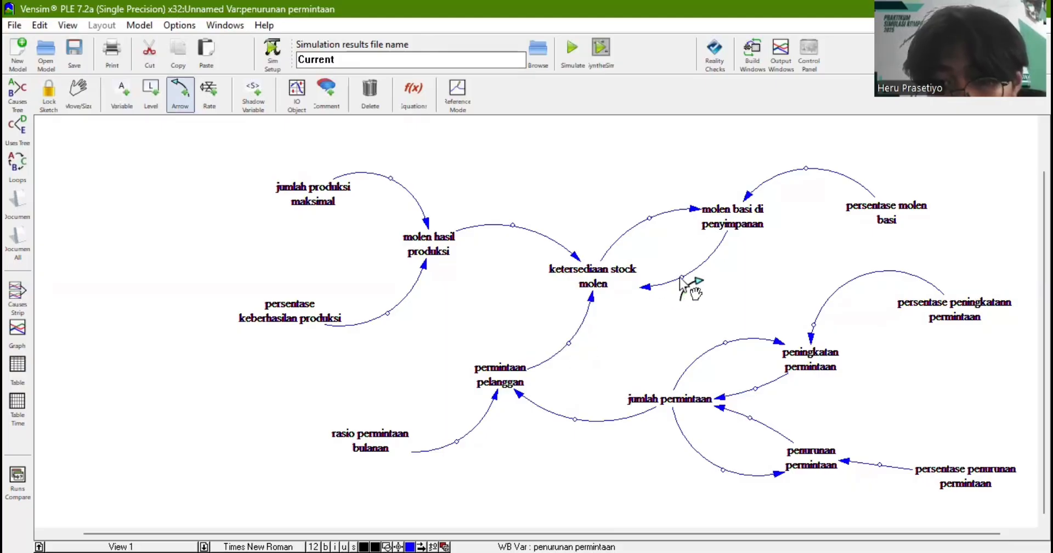
scroll(757, 283, "up", 1)
scroll(757, 282, "down", 1)
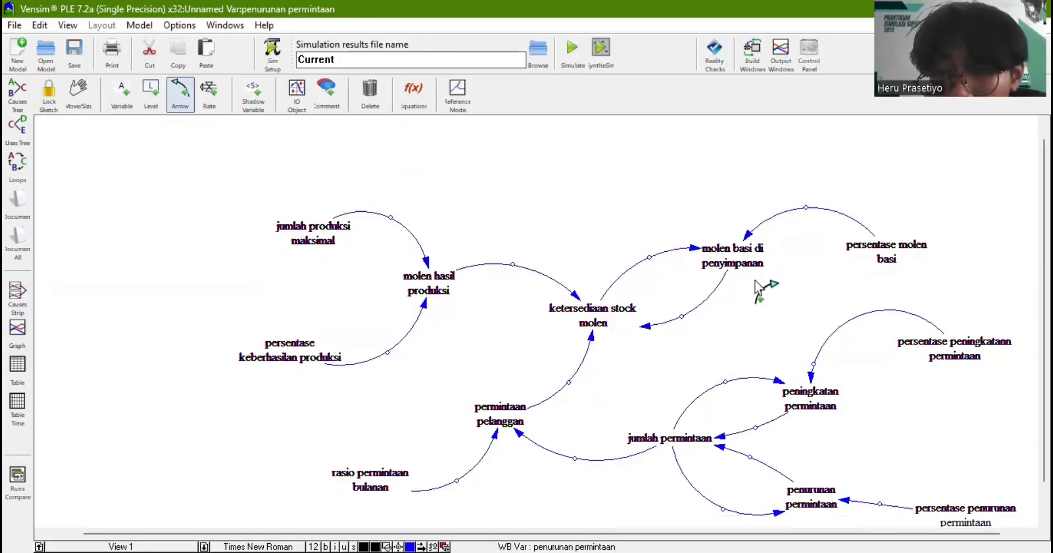
scroll(756, 282, "down", 3)
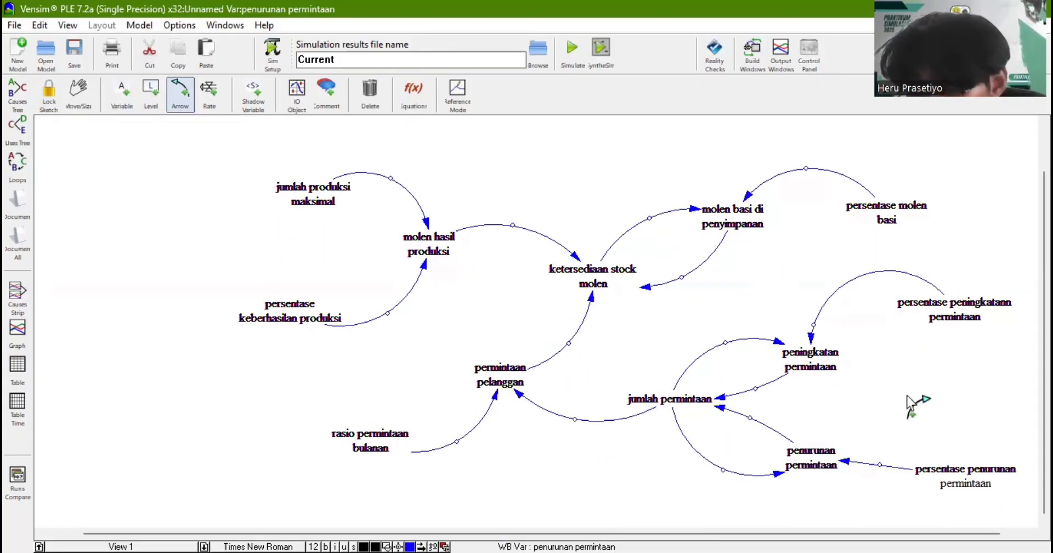
left_click(949, 487)
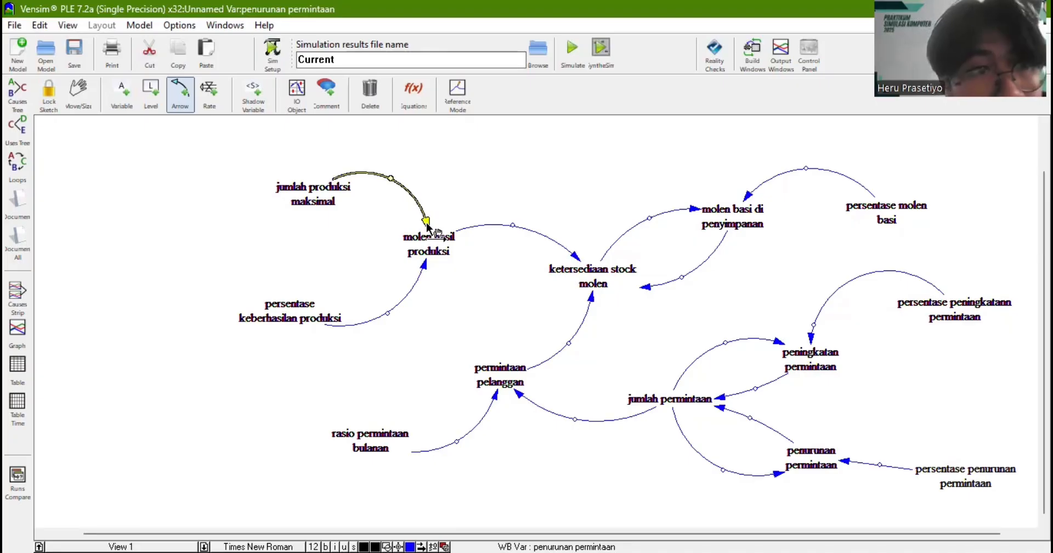
- Set the polarity of the arrow from jumlah produksi maksimal to molen hasil produksi to +
left_click(78, 93)
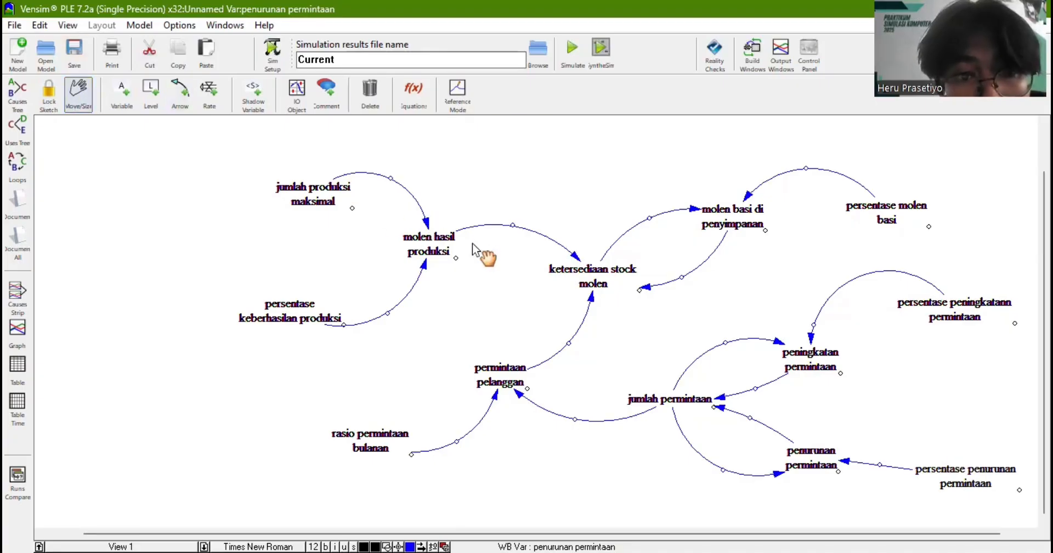
left_click(427, 225)
key("Delete")
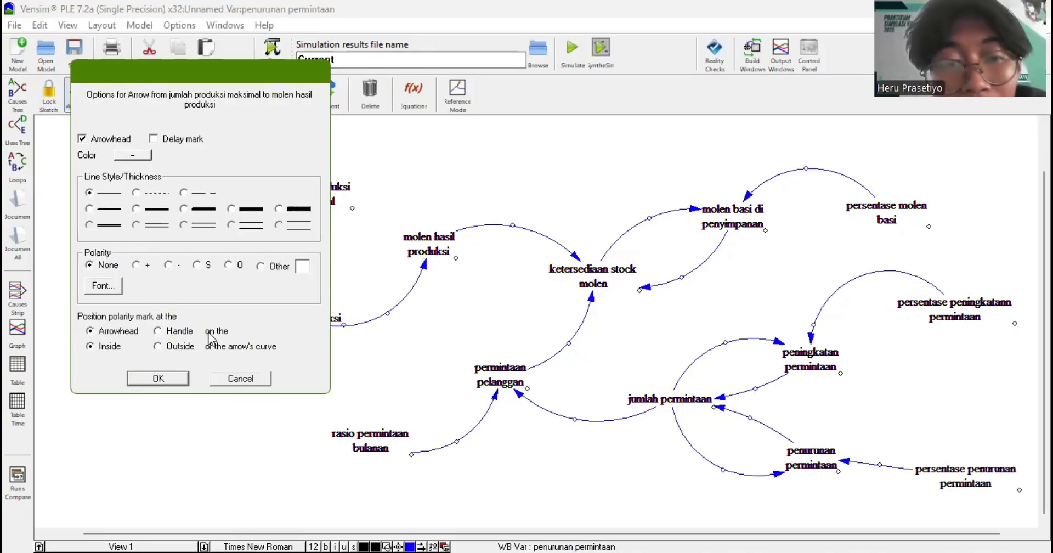
left_click(158, 379)
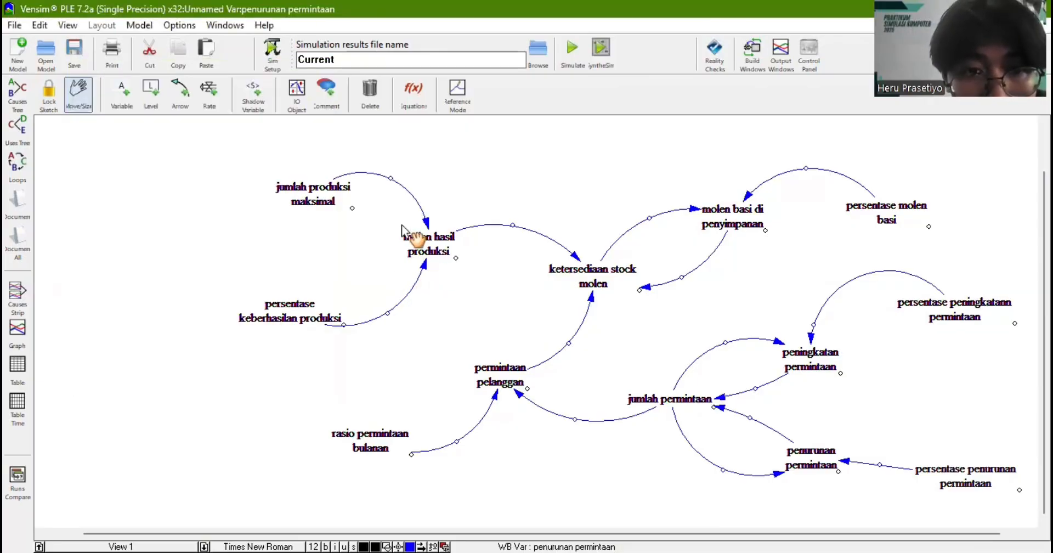
right_click(427, 223)
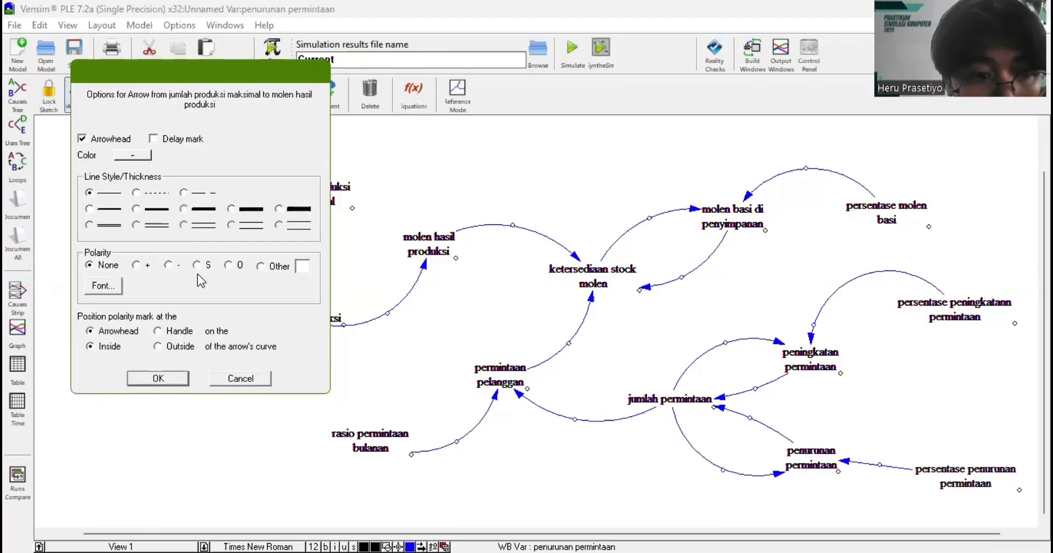
left_click(135, 265)
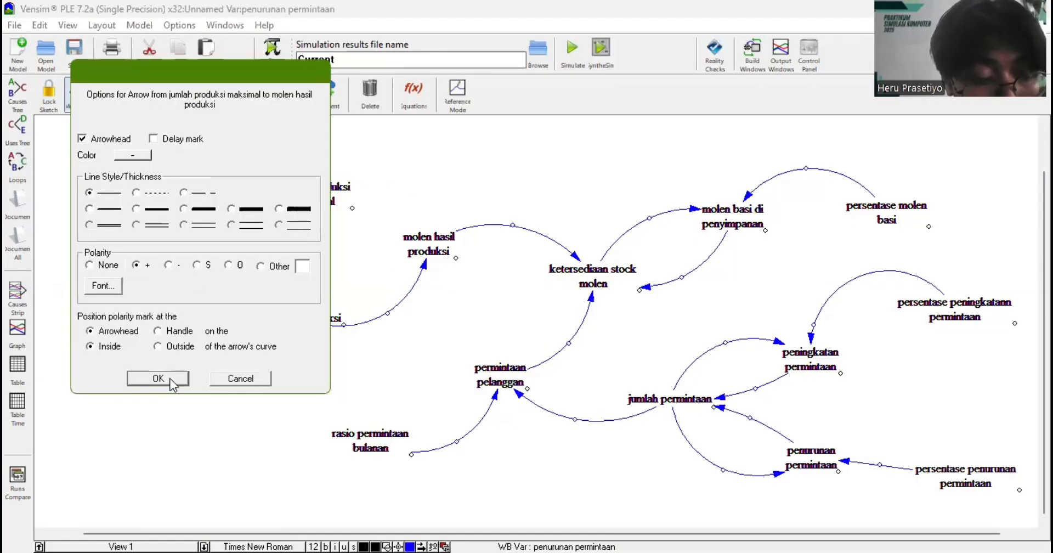
left_click(169, 377)
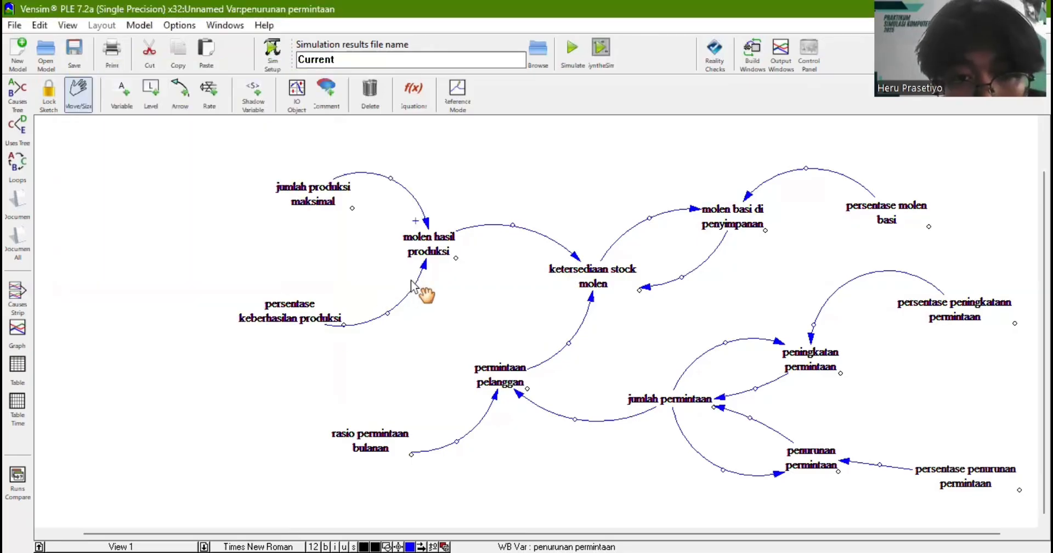
- Open the options of the arrow from persentase keberhasilan produksi to molen hasil produksi
left_click(426, 266)
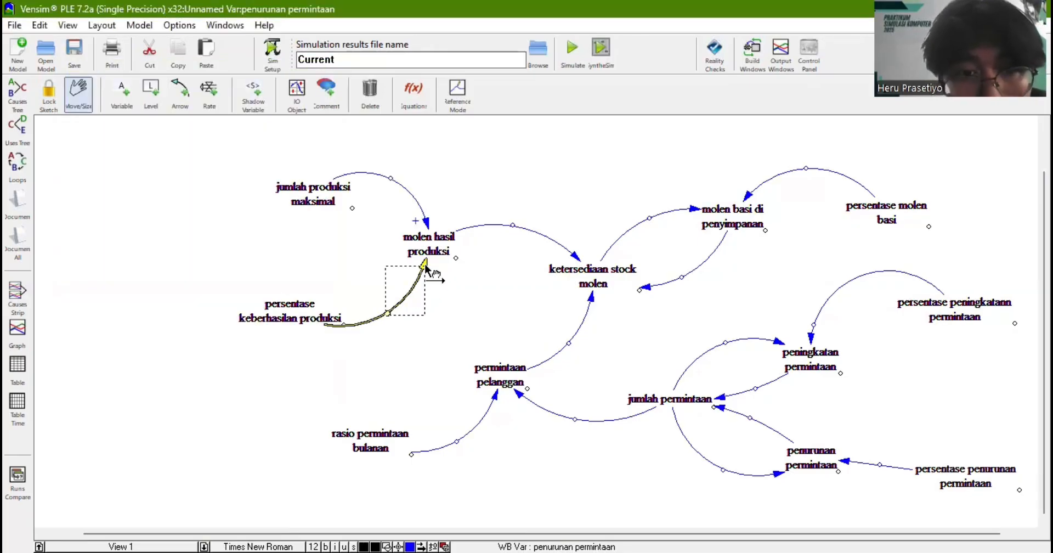
key("Delete")
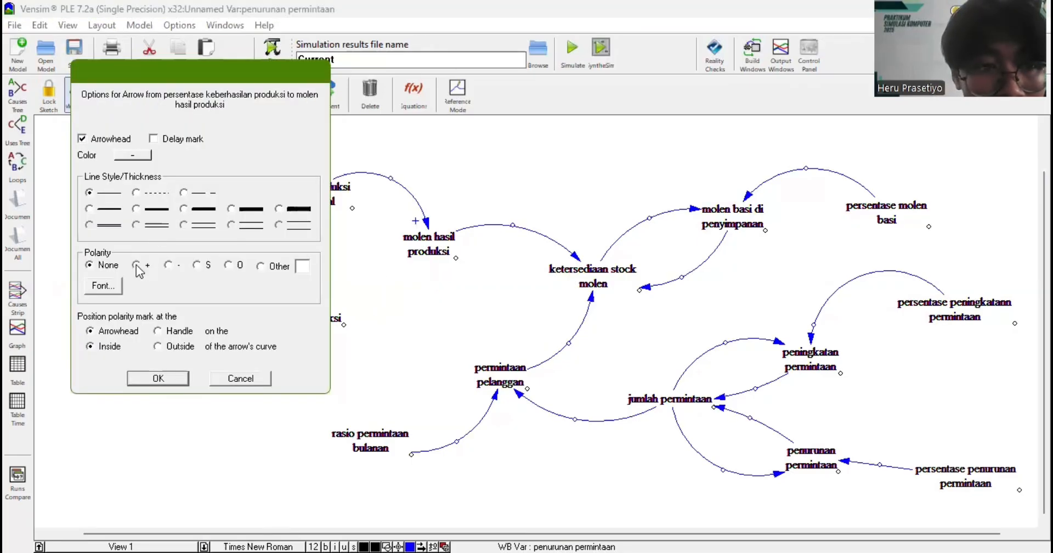
- Give + polarity to the arrows from persentase keberhasilan produksi to molen hasil produksi and from rasio permintaan bulanan to permintaan pelanggan
left_click(158, 379)
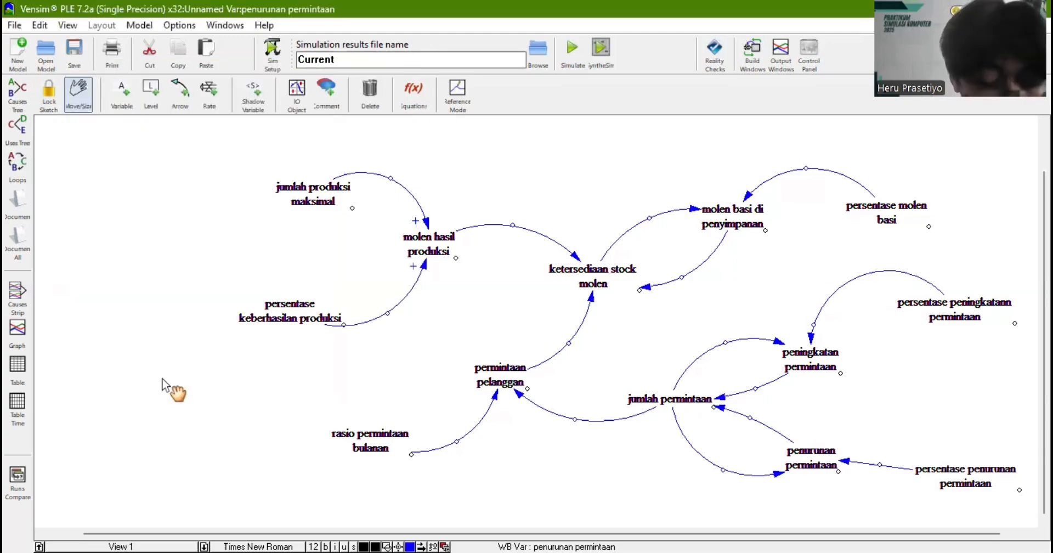
right_click(497, 395)
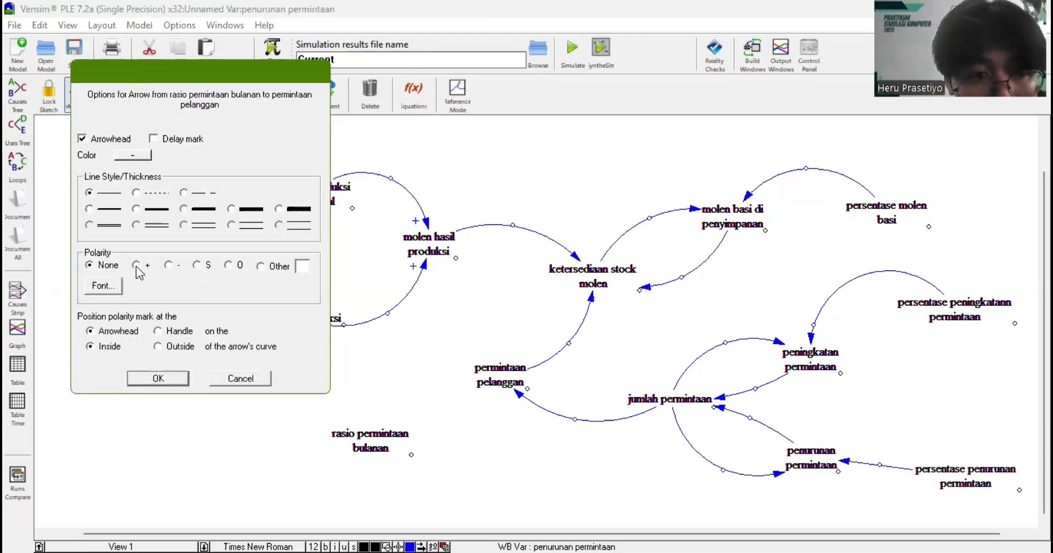
left_click(136, 264)
left_click(160, 378)
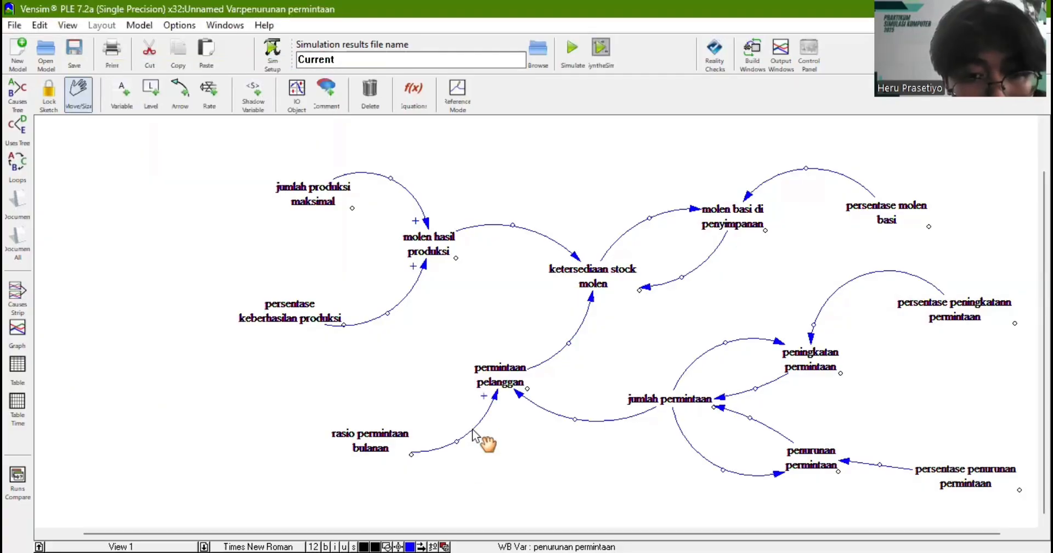
- Set the polarity of the arrow from jumlah permintaan to permintaan pelanggan to +
left_click_drag(519, 394, 576, 421)
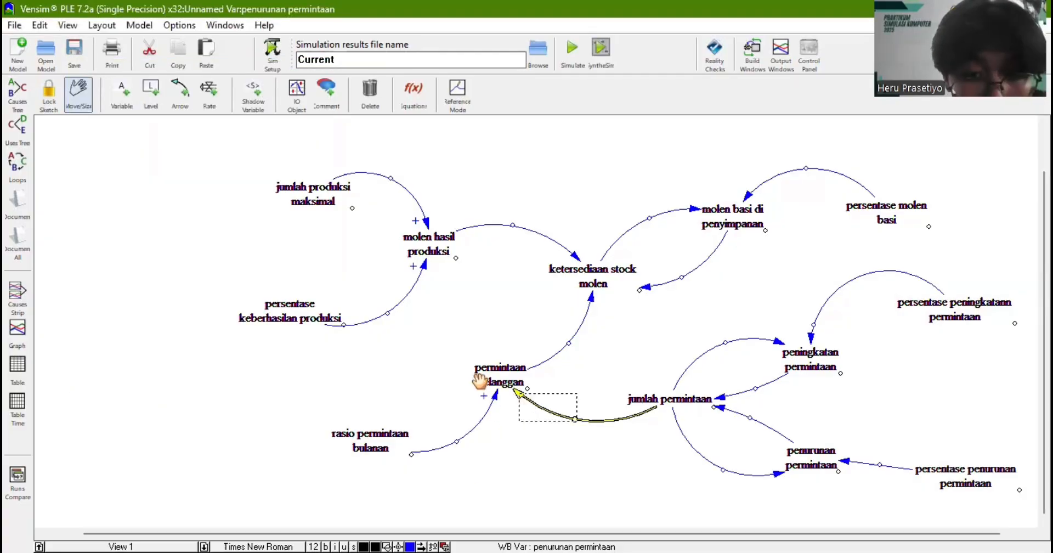
key("Delete")
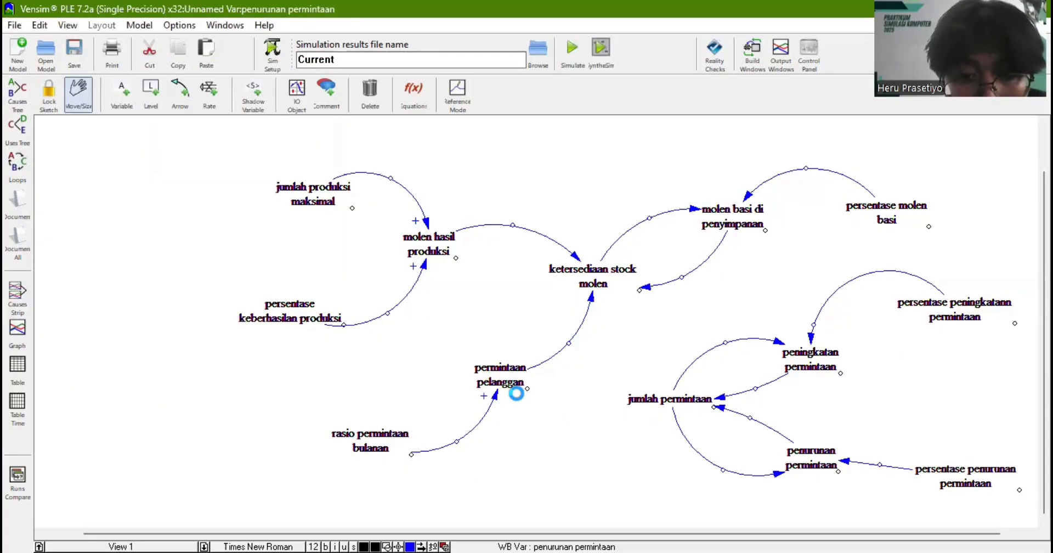
left_click(136, 265)
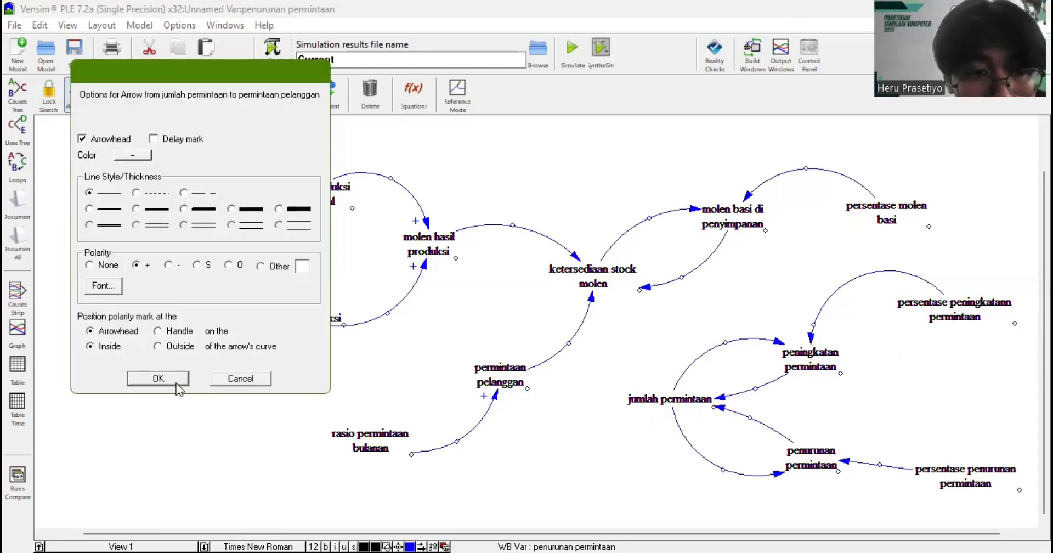
left_click(170, 382)
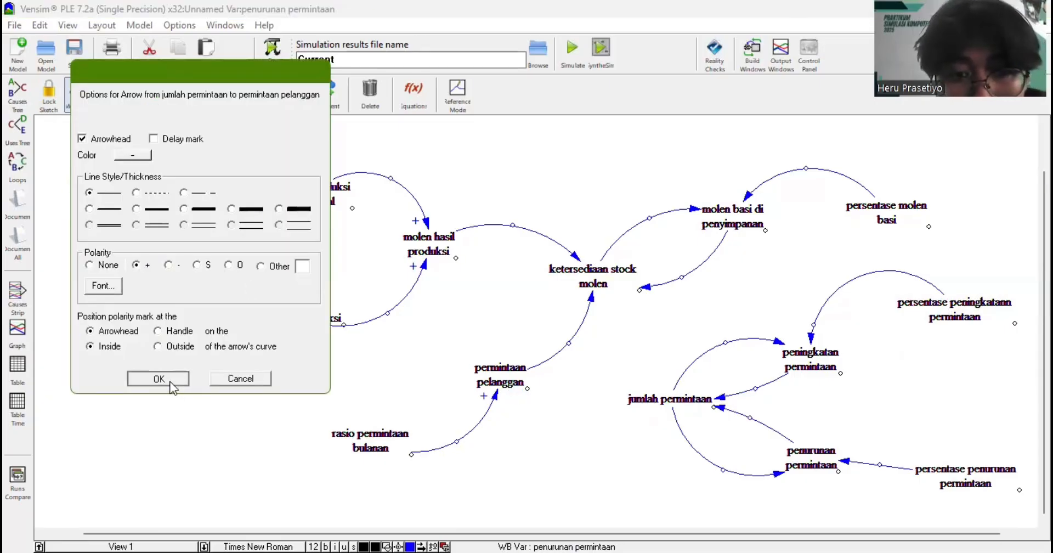
- Set + polarity on the arrow from jumlah permintaan to penurunan permintaan and - polarity on its return arrow
right_click(778, 475)
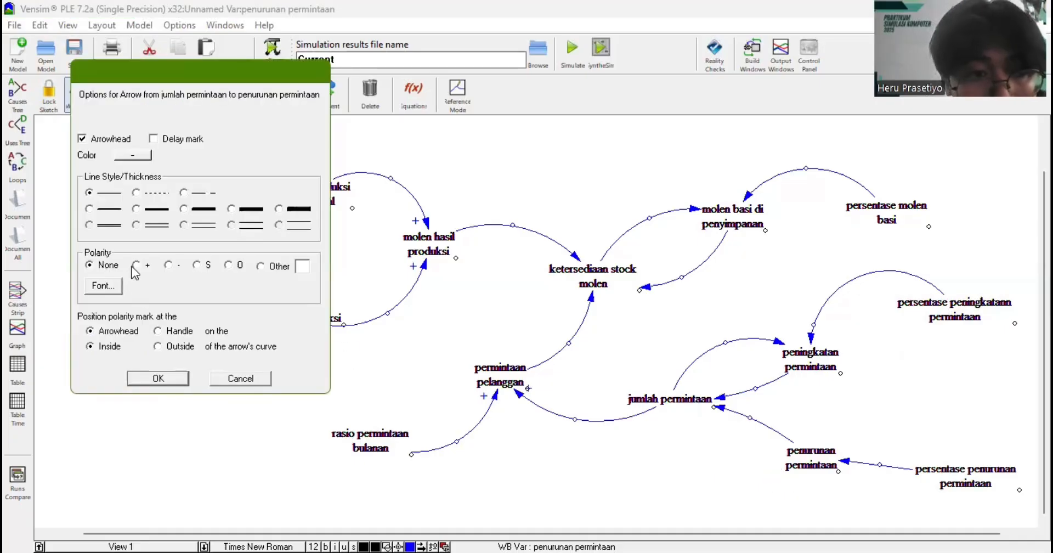
left_click(137, 266)
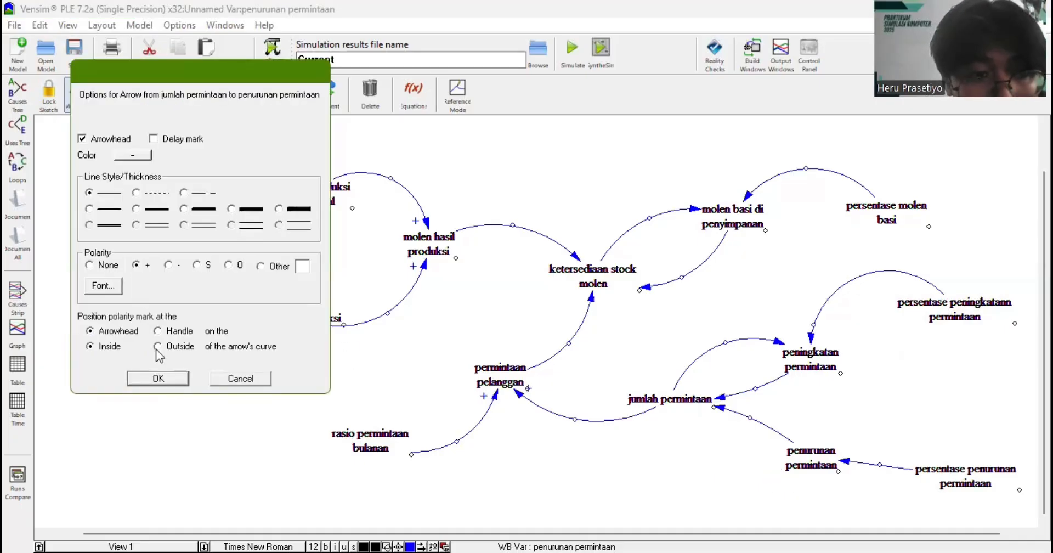
left_click(159, 379)
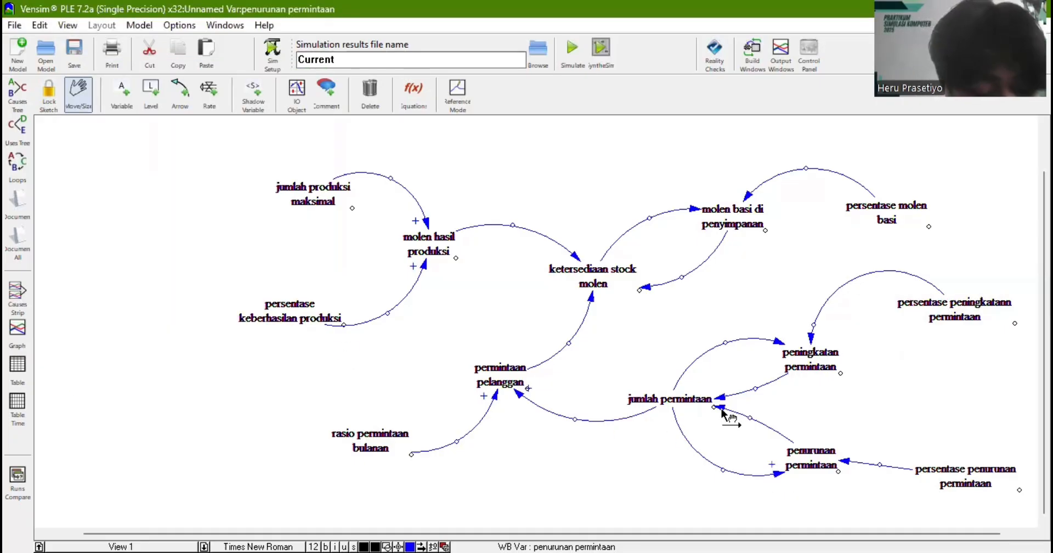
right_click(722, 412)
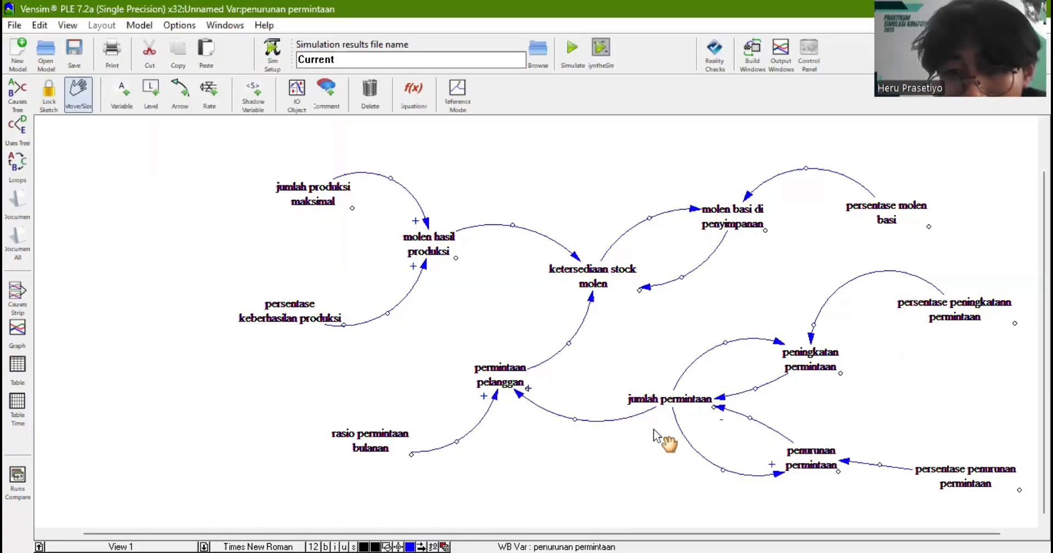
right_click(724, 395)
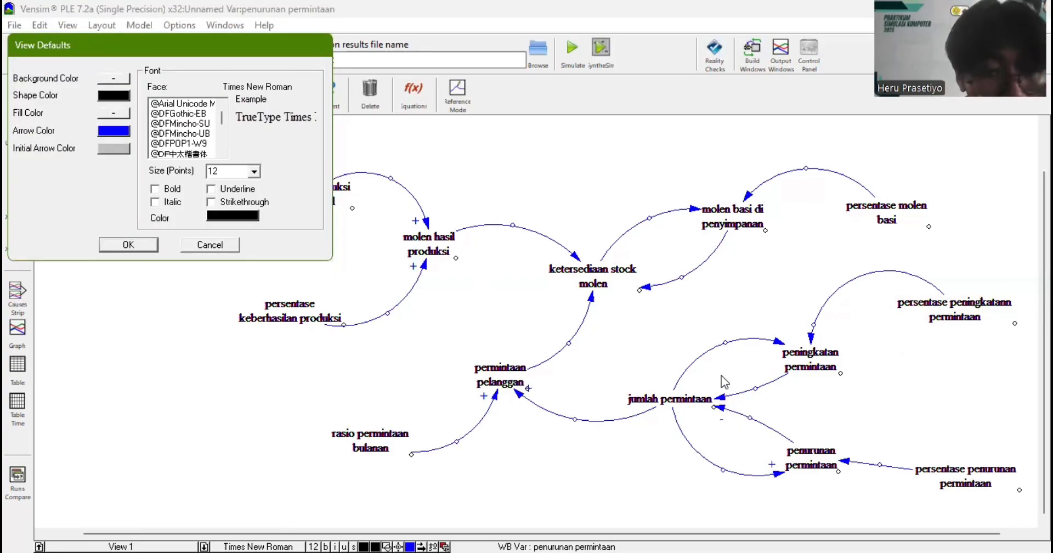
left_click(719, 395)
left_click(719, 396)
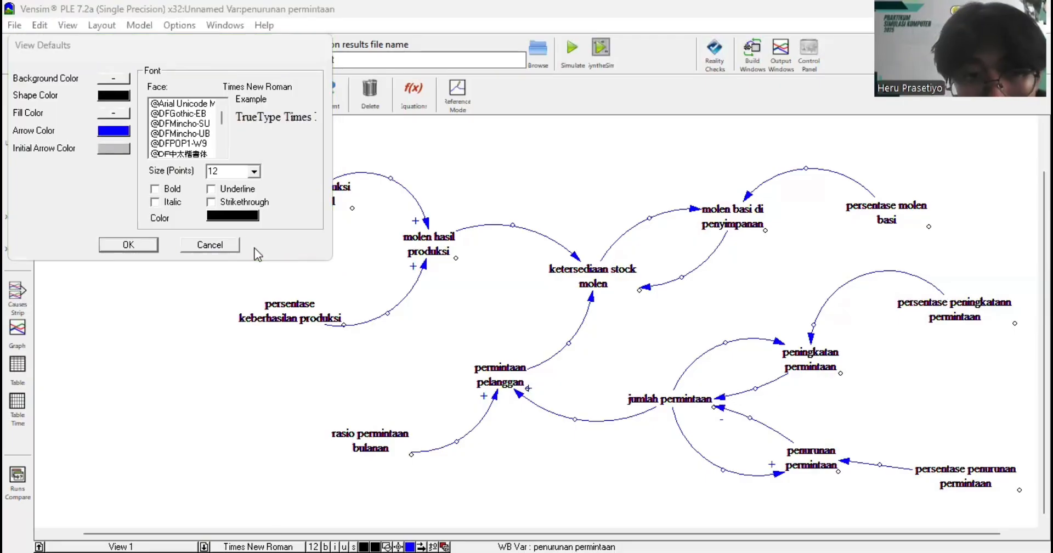
left_click(229, 241)
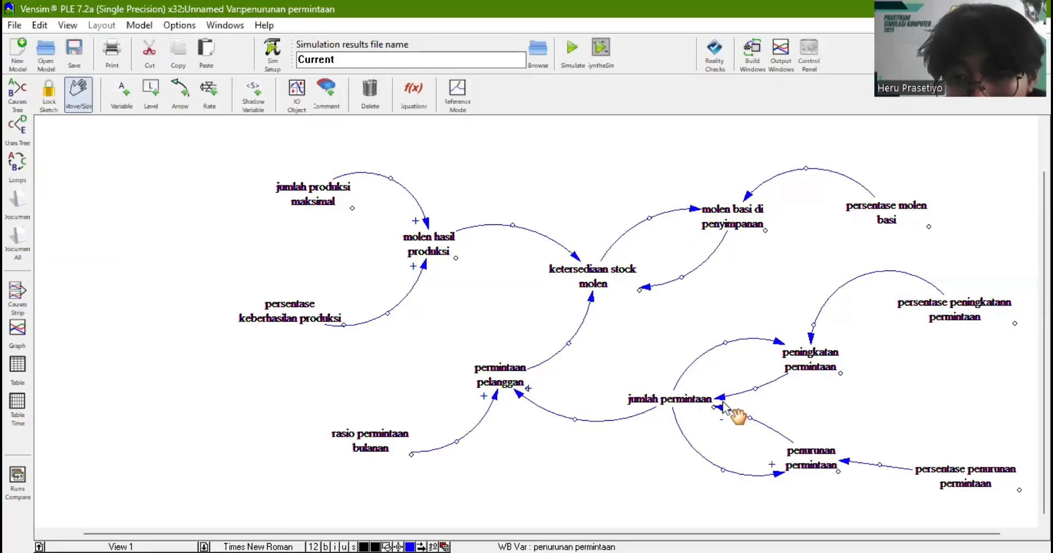
- Set - polarity on the arrow from peningkatan permintaan to jumlah permintaan and + polarity on the arrow running the other way
left_click(721, 397)
right_click(721, 397)
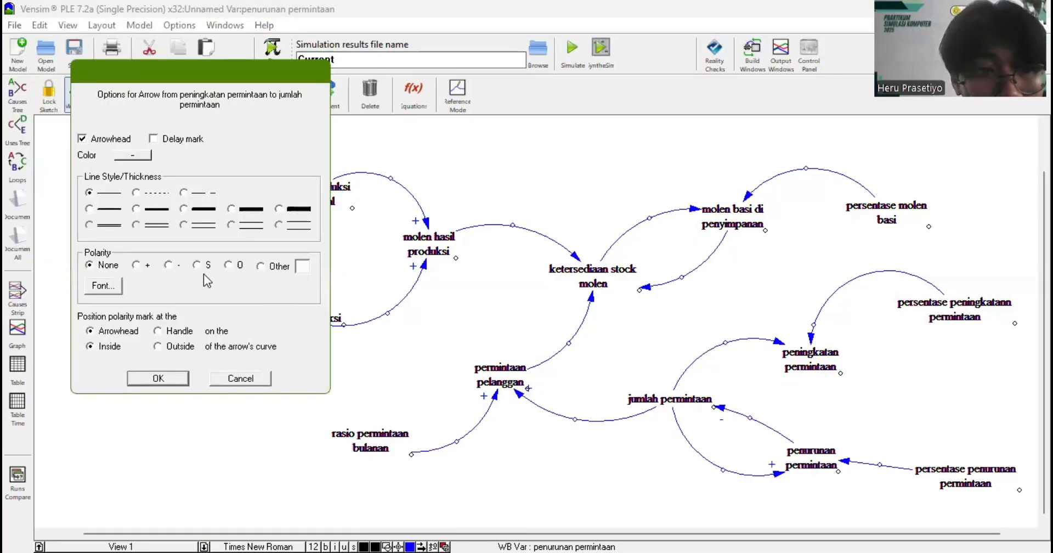
left_click(168, 264)
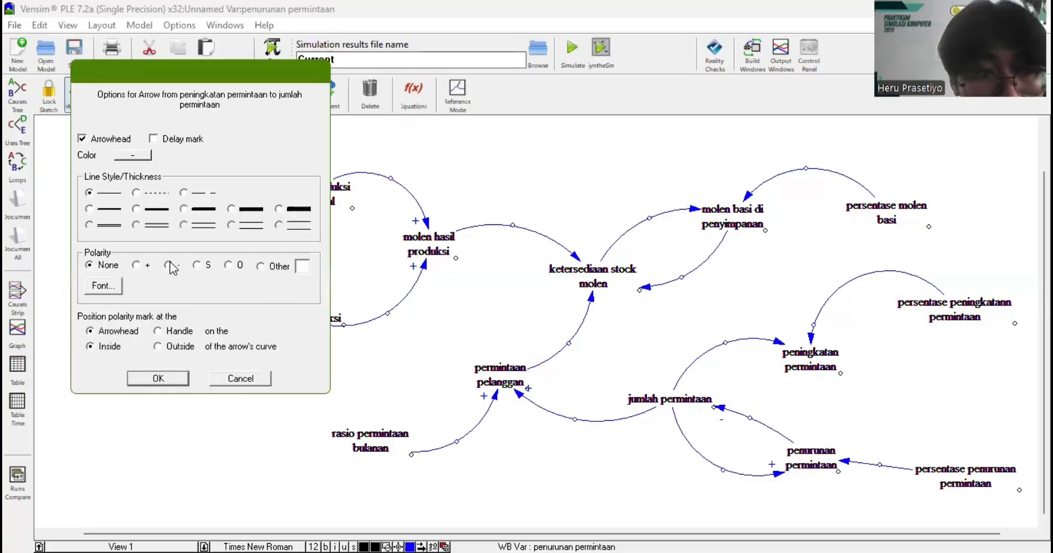
left_click(170, 379)
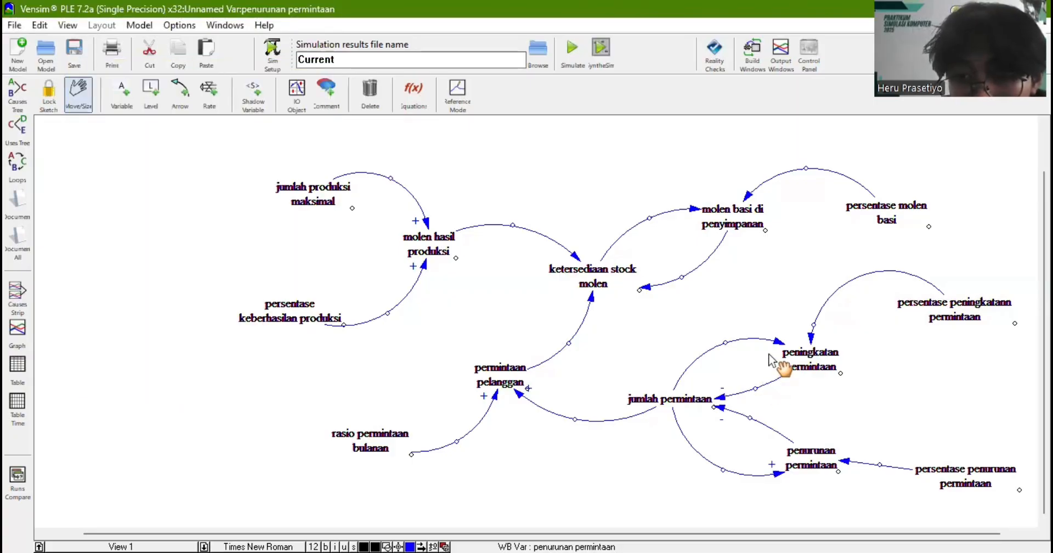
right_click(778, 345)
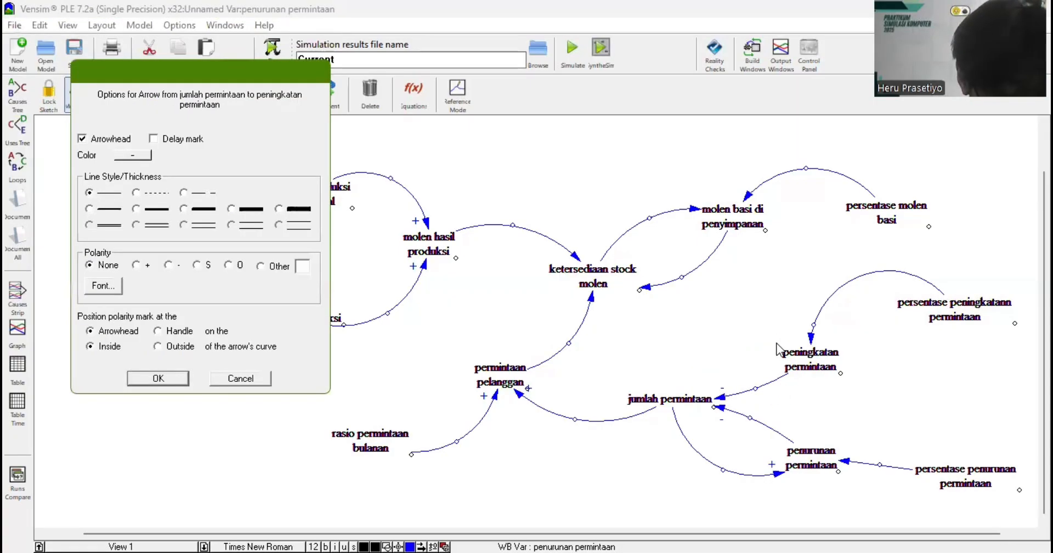
left_click(136, 265)
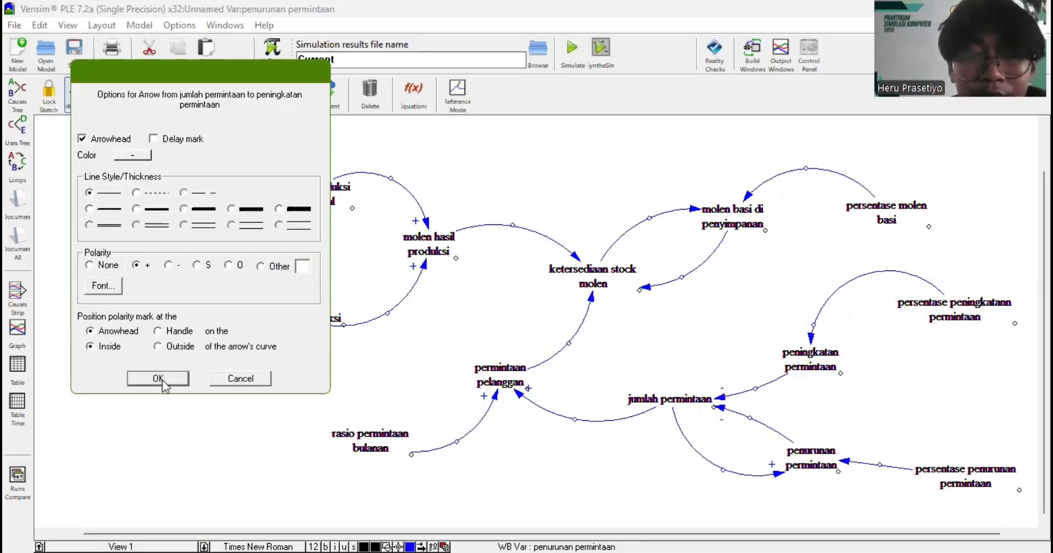
left_click(163, 378)
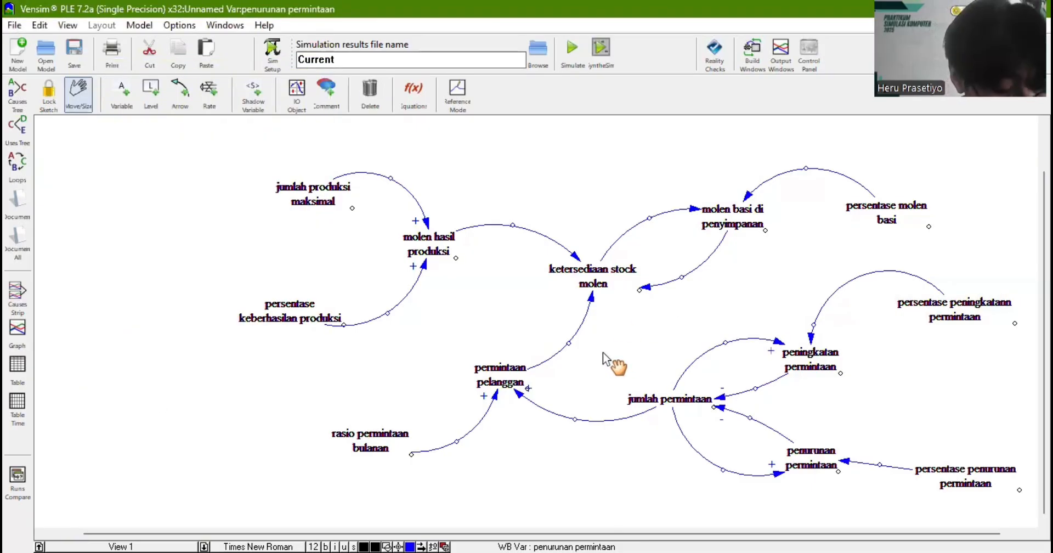
- Set the polarity of the arrow from permintaan pelanggan to ketersediaan stock molen to -
right_click(589, 296)
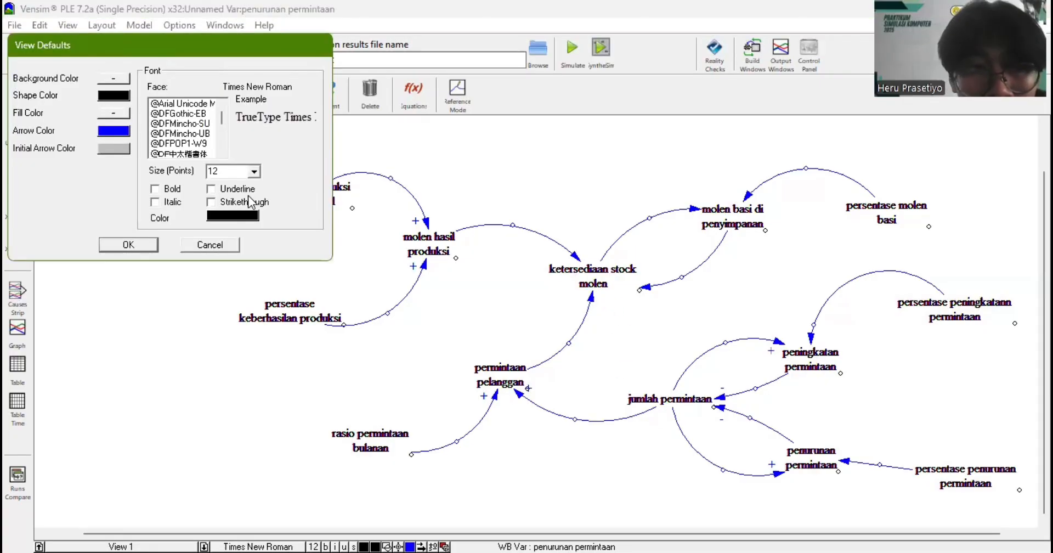
left_click(223, 245)
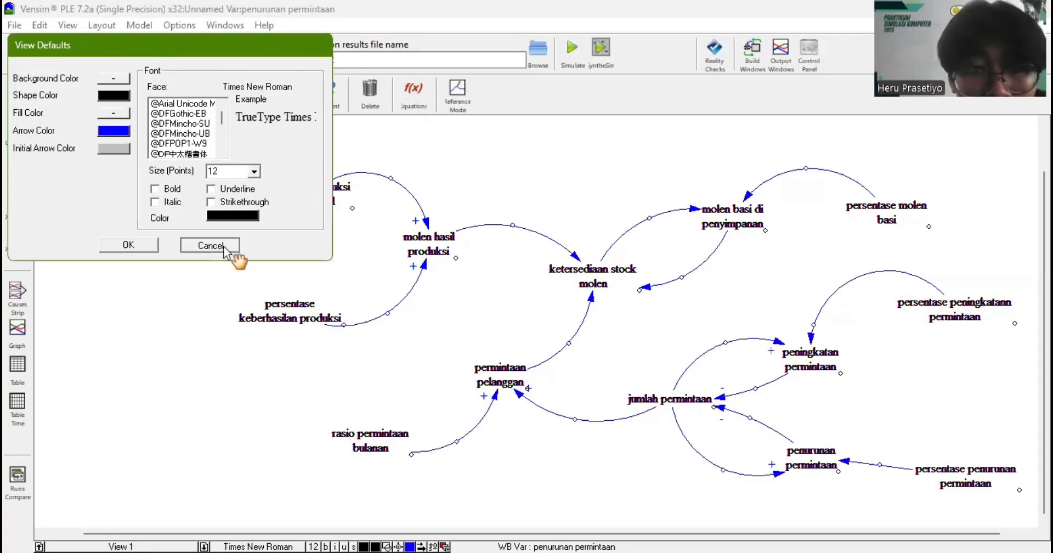
right_click(591, 298)
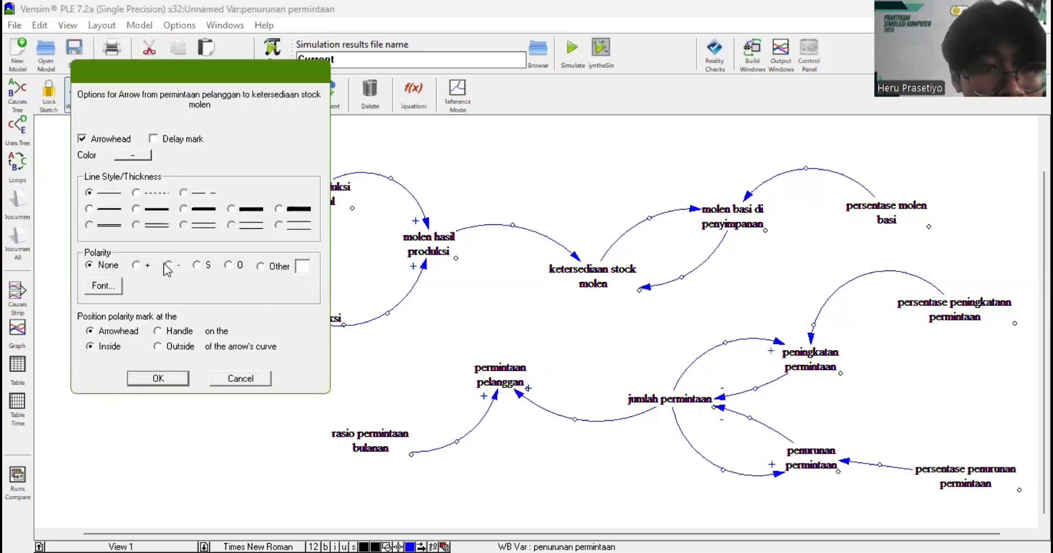
left_click(158, 379)
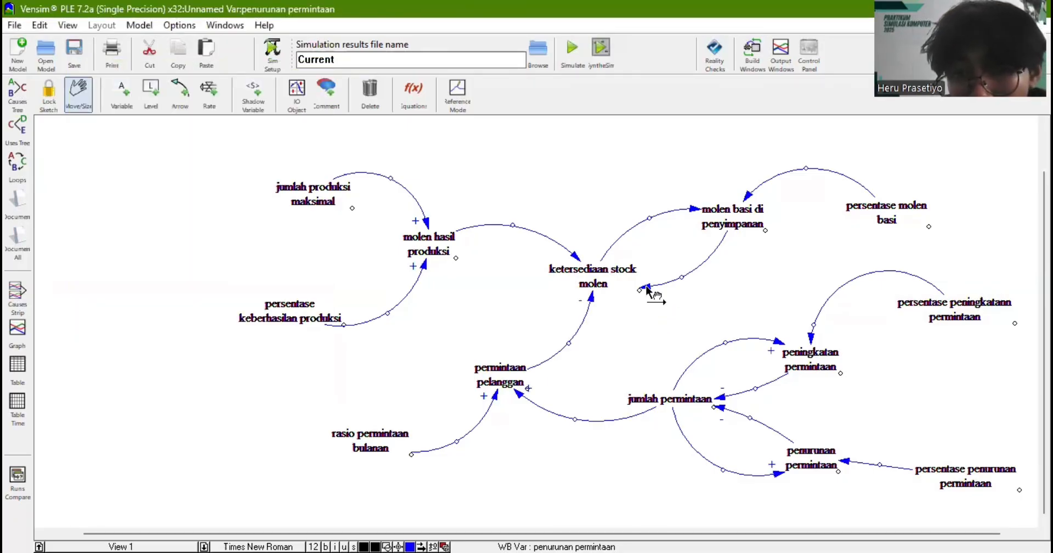
- Set the polarity of the arrow from molen basi di penyimpanan to ketersediaan stock molen to -
left_click(647, 289)
key("Delete")
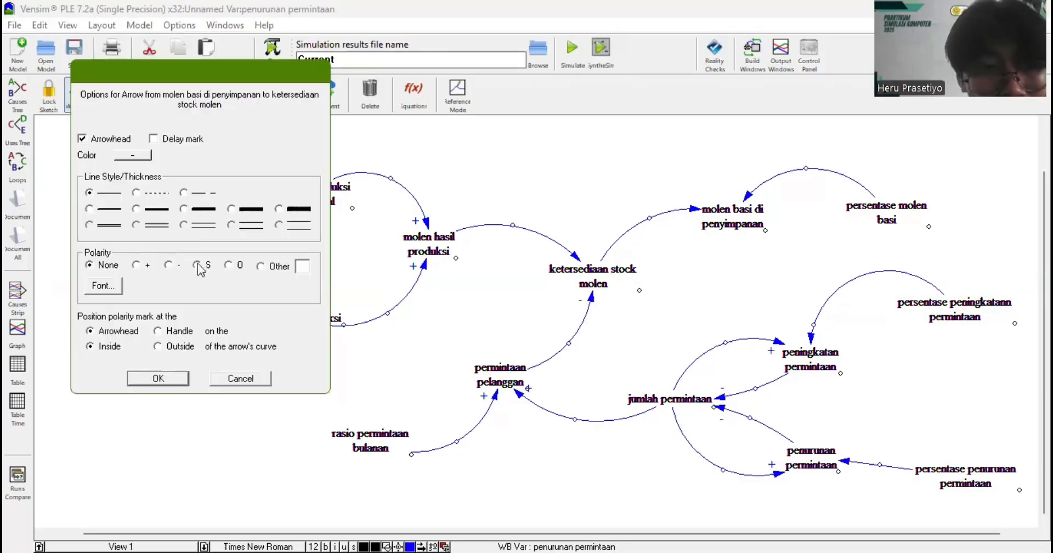
left_click(167, 265)
left_click(159, 378)
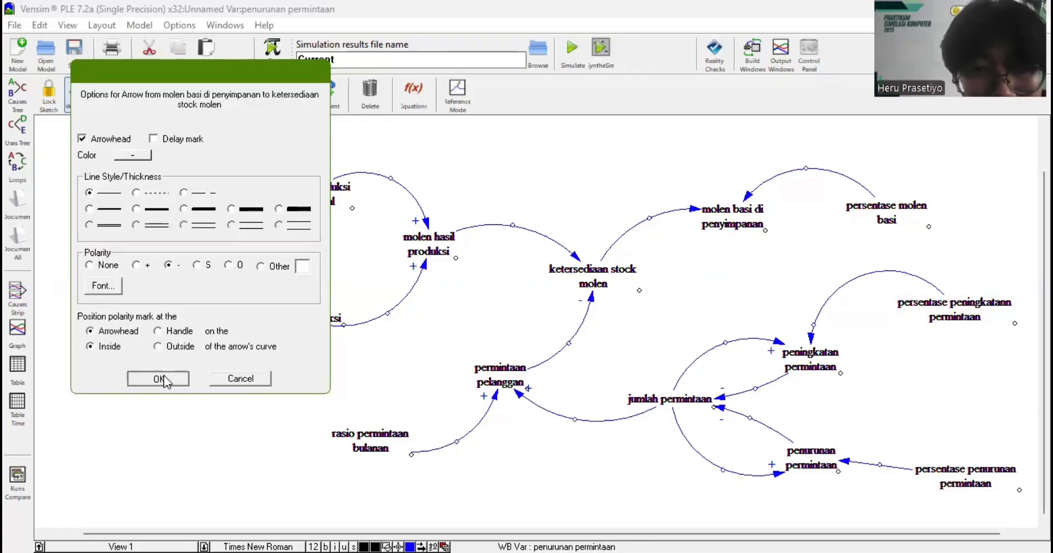
- Set the polarity of the arrow from molen hasil produksi to ketersediaan stock molen to +
left_click(574, 256)
key("Delete")
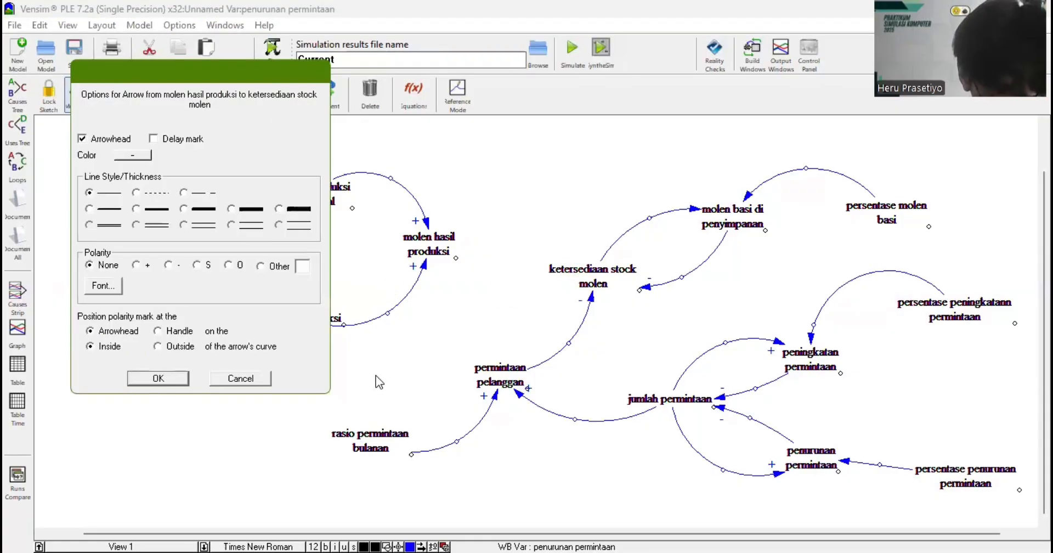
left_click(135, 265)
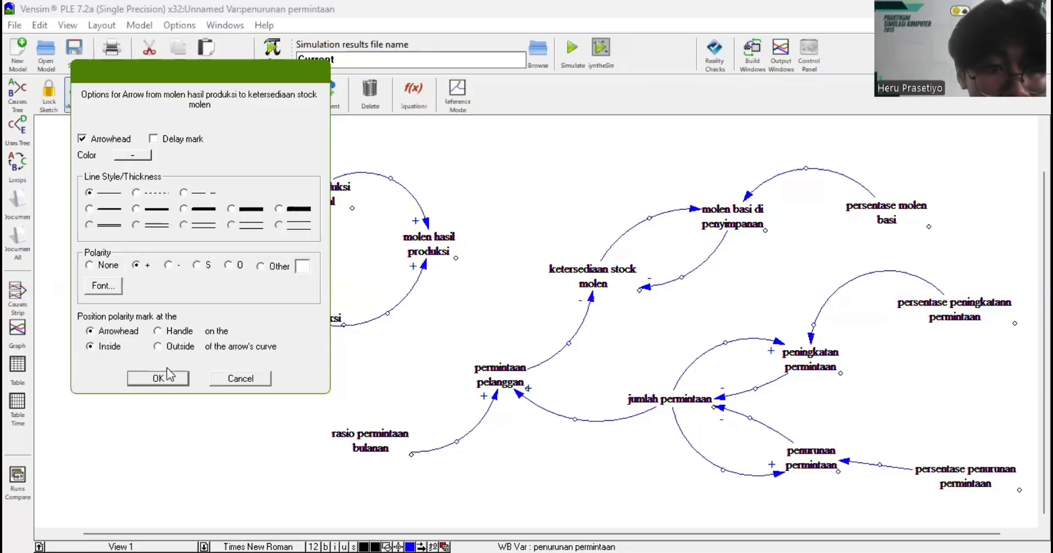
left_click(166, 377)
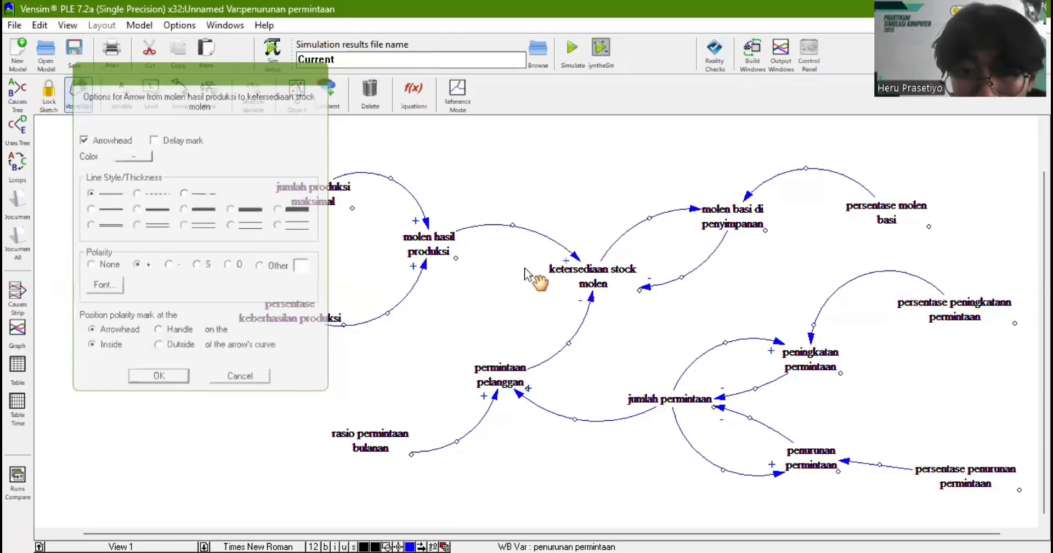
- Flatten the curve of the arrow from jumlah permintaan to permintaan pelanggan by moving its handle closer to jumlah permintaan
scroll(610, 346, "up", 1)
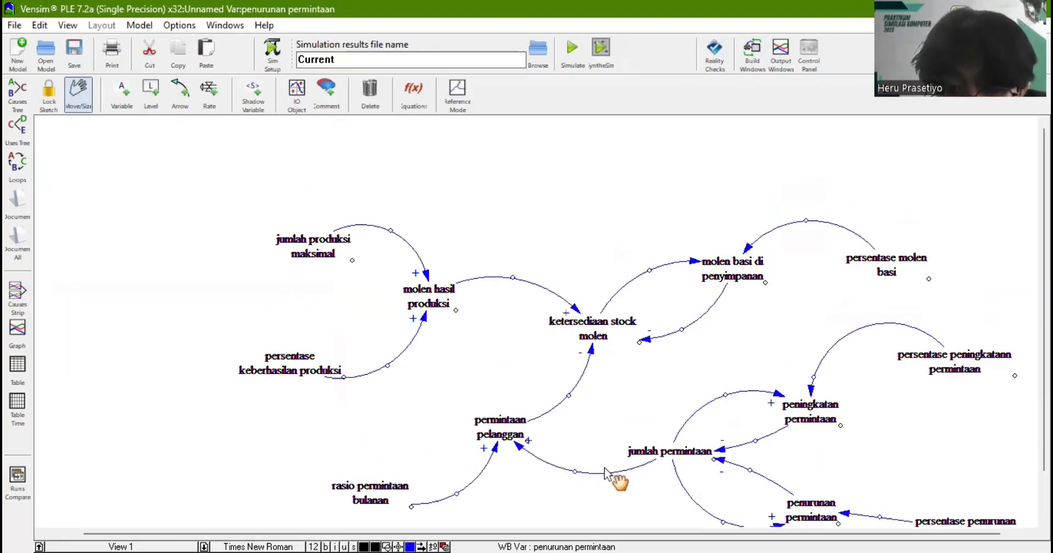
left_click_drag(574, 470, 606, 458)
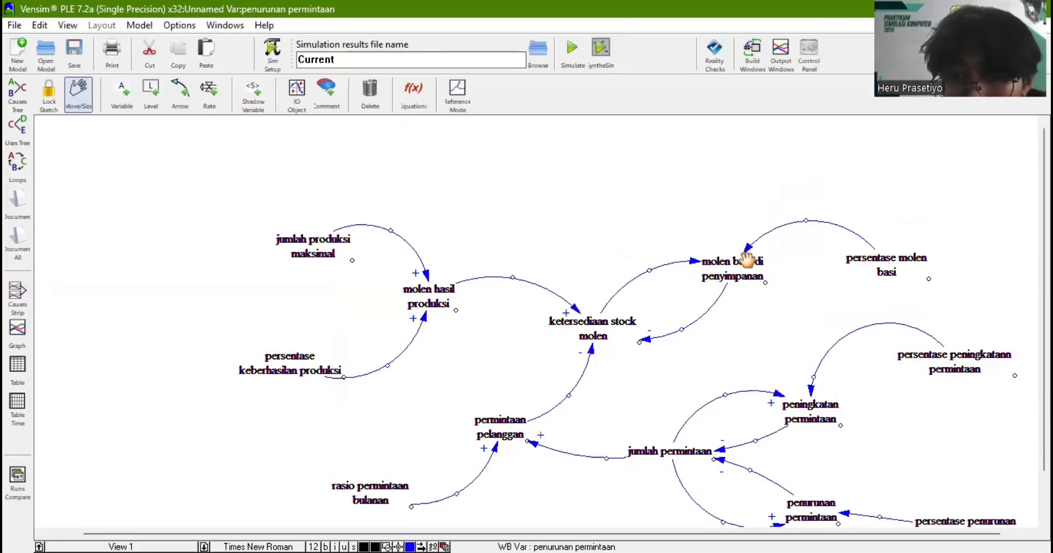
- Set the polarity of the arrow from ketersediaan stock molen to molen basi di penyimpanan to +
left_click(693, 261)
key("Delete")
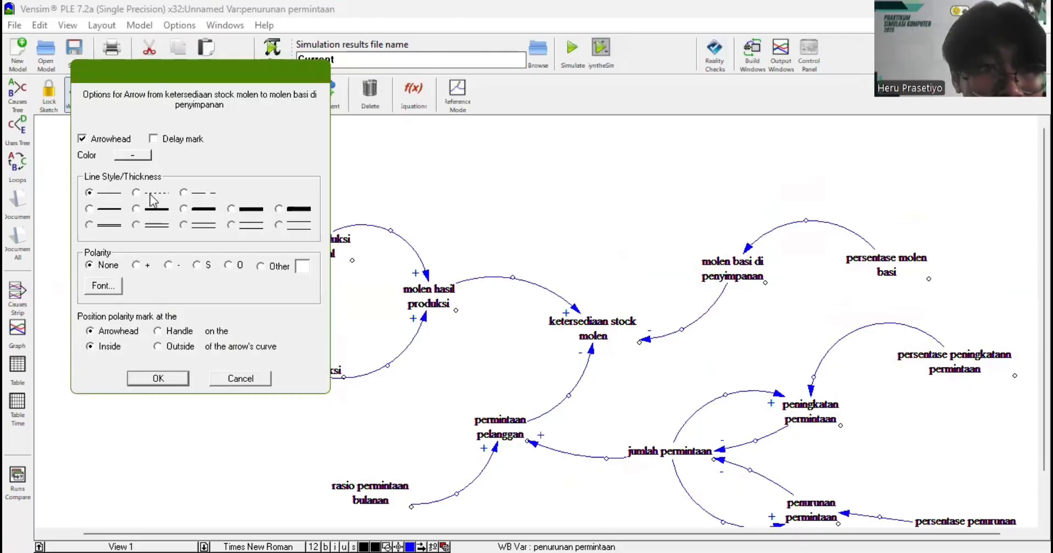
left_click(137, 265)
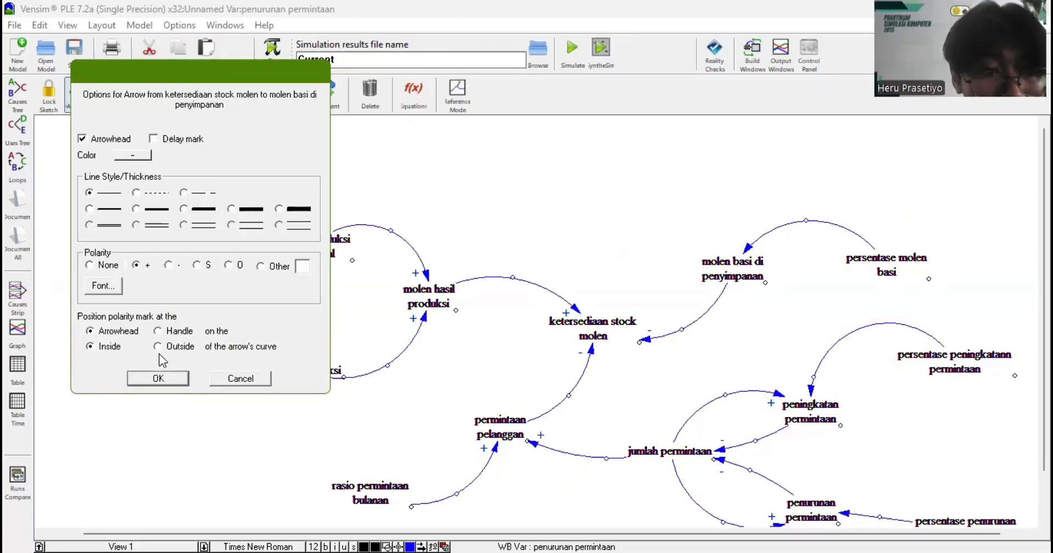
left_click(159, 378)
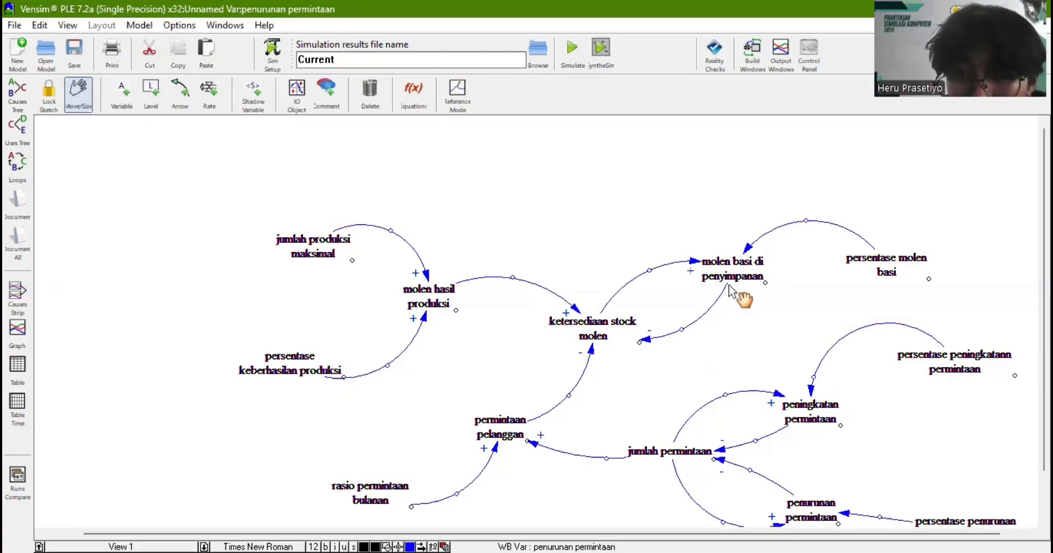
- Set the polarity of the arrow from persentase molen basi to molen basi di penyimpanan to +
left_click(747, 250)
key("Delete")
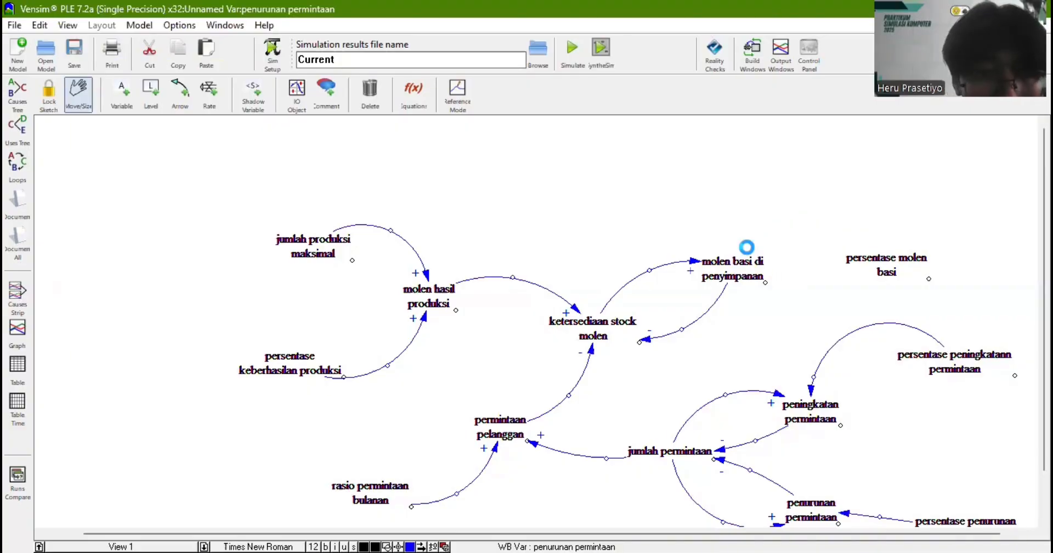
left_click(136, 265)
left_click(163, 383)
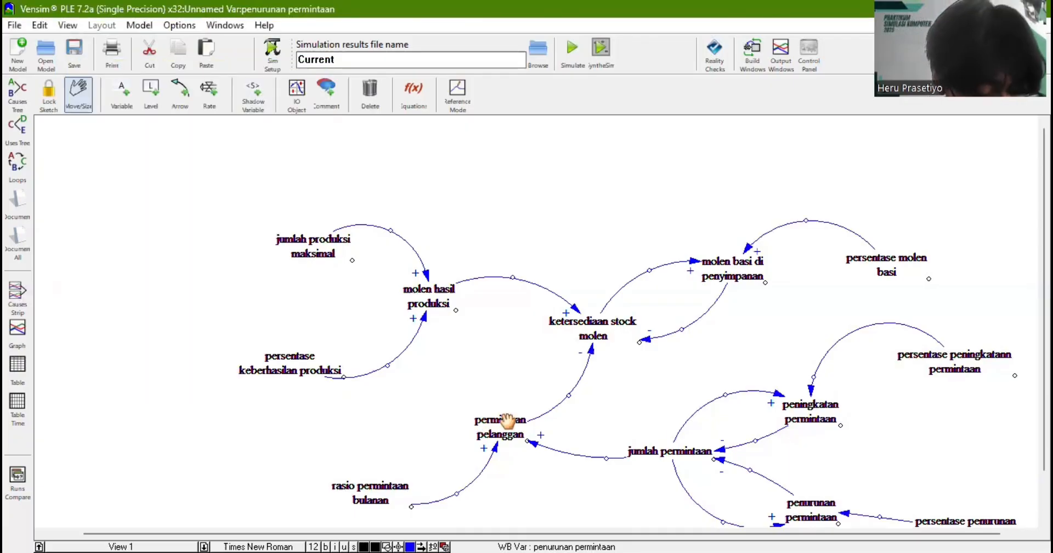
- Curve the arrow from persentase penurunan permintaan to penurunan permintaan downward and set its polarity to +
scroll(692, 469, "down", 1)
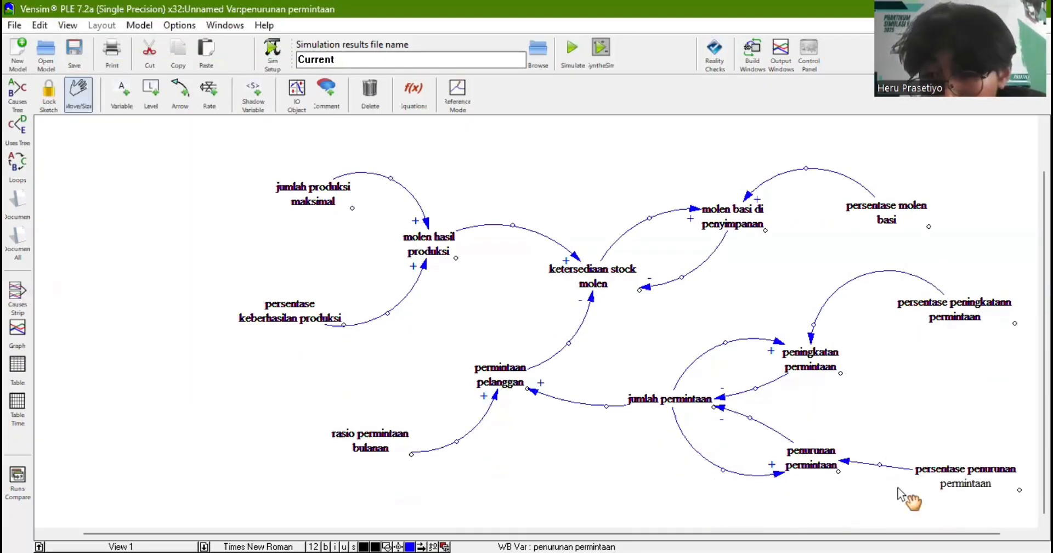
left_click_drag(880, 465, 882, 480)
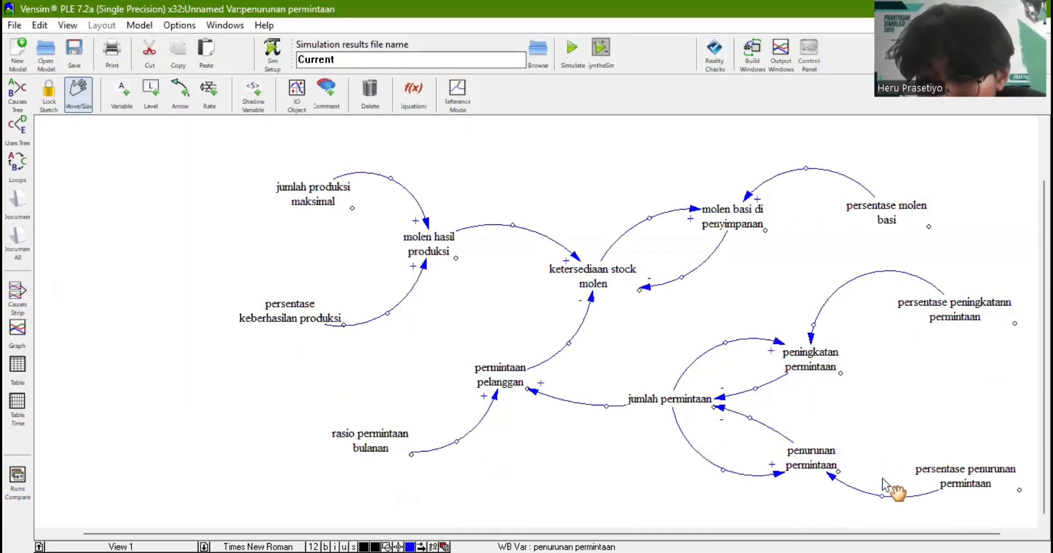
right_click(830, 476)
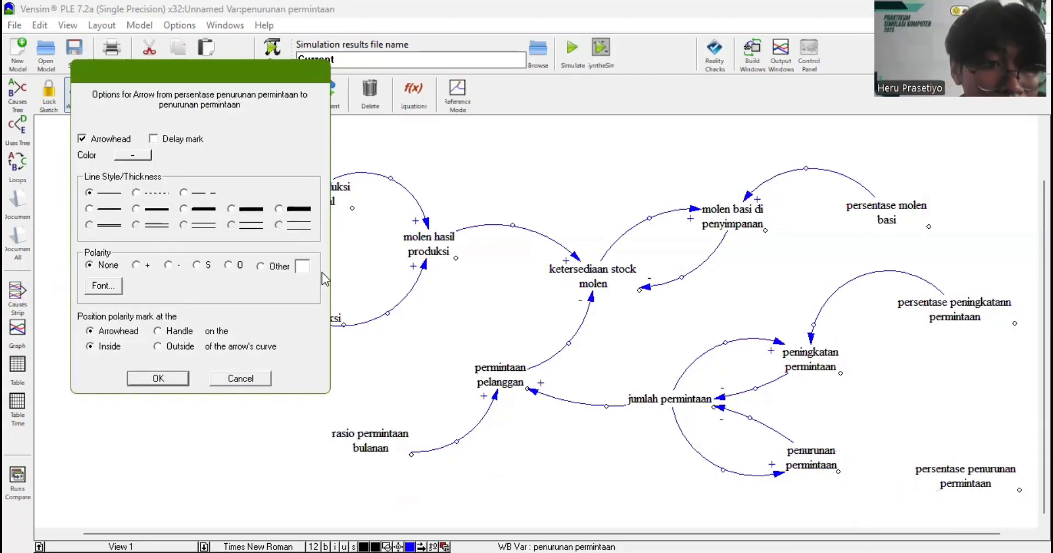
left_click(137, 264)
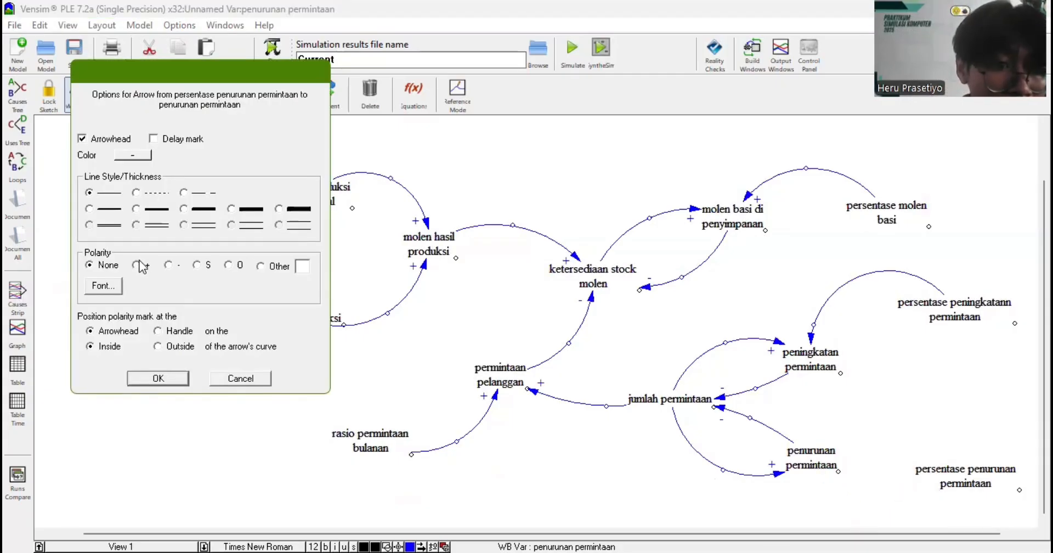
left_click(167, 378)
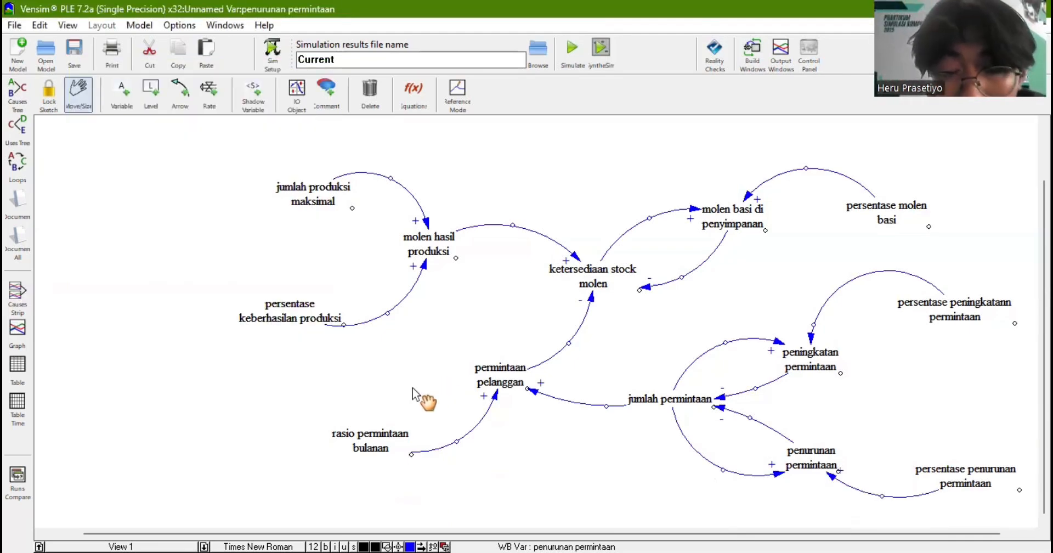
- Change the arrow color in the view defaults to dark grey for the whole causal loop diagram
scroll(669, 360, "up", 1)
scroll(668, 360, "down", 1)
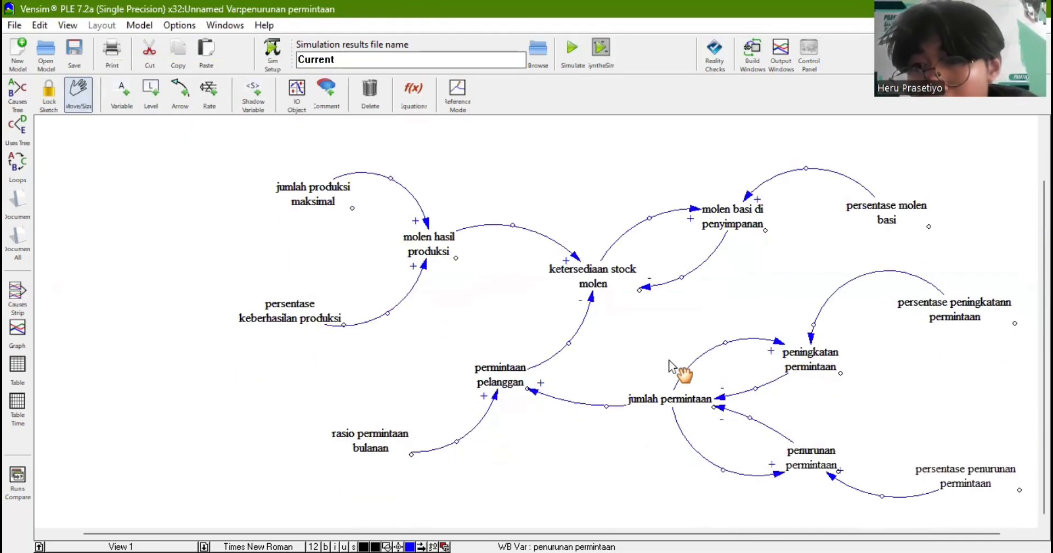
scroll(669, 360, "down", 1)
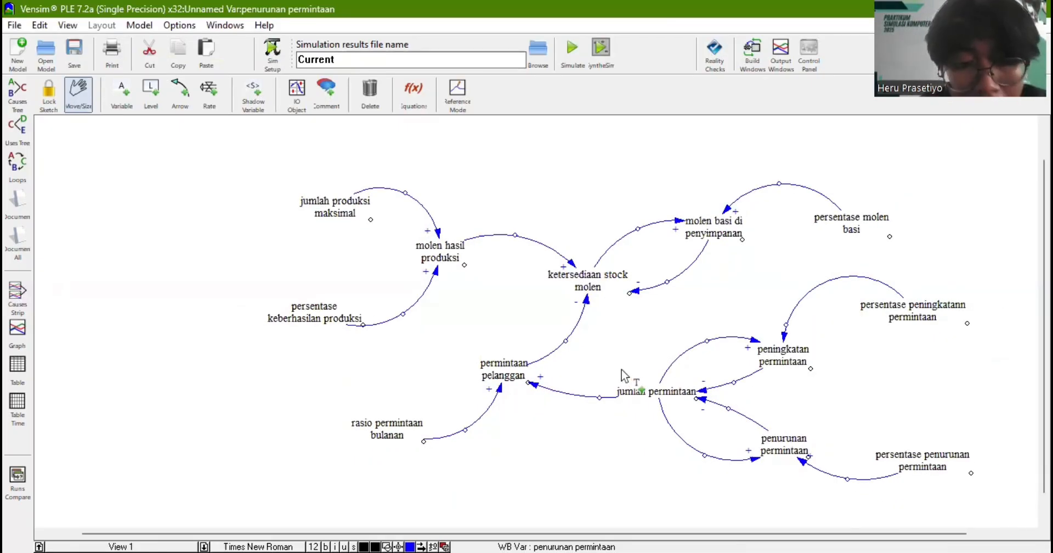
key("3")
key("ctrl+a")
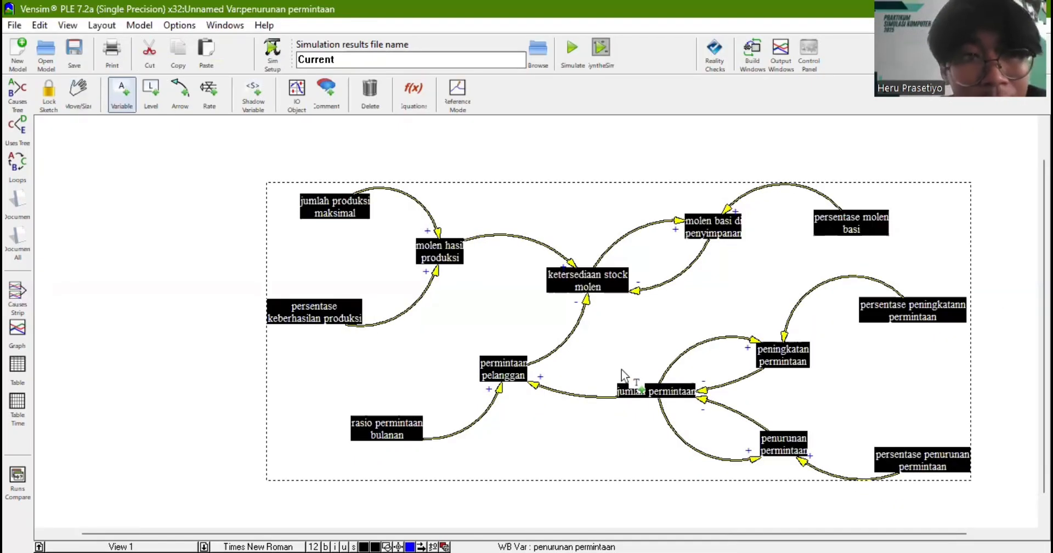
right_click(274, 198)
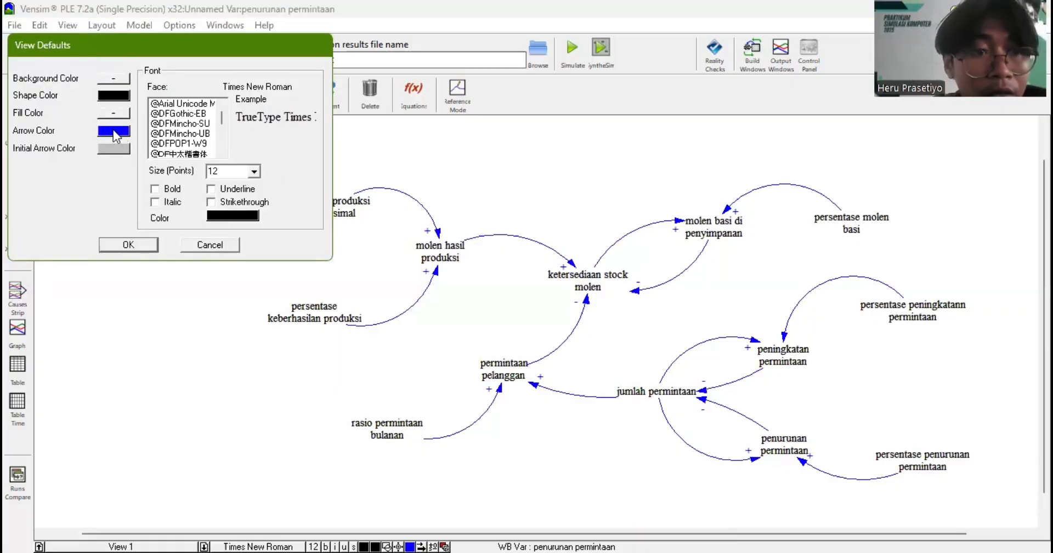
left_click(116, 134)
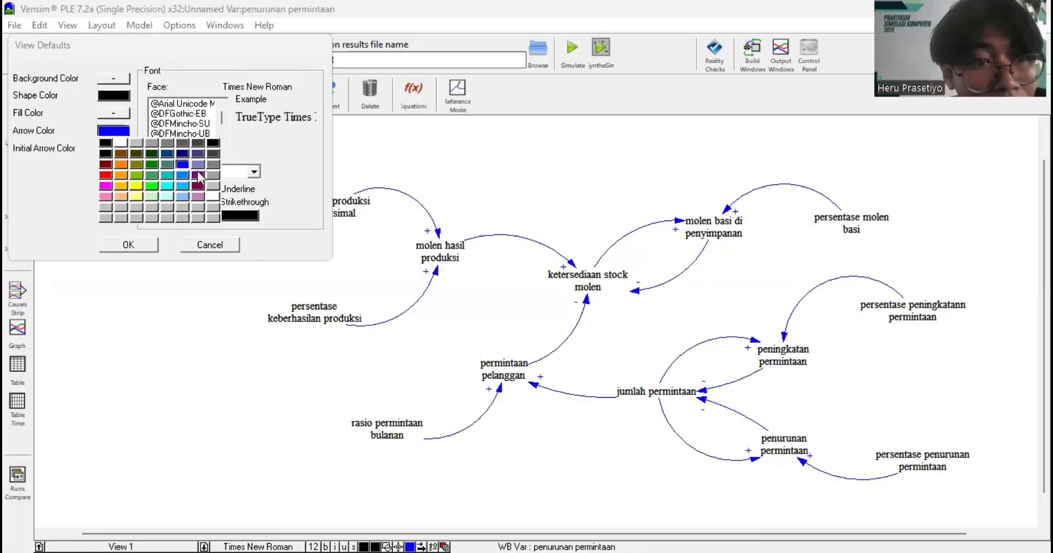
left_click(187, 143)
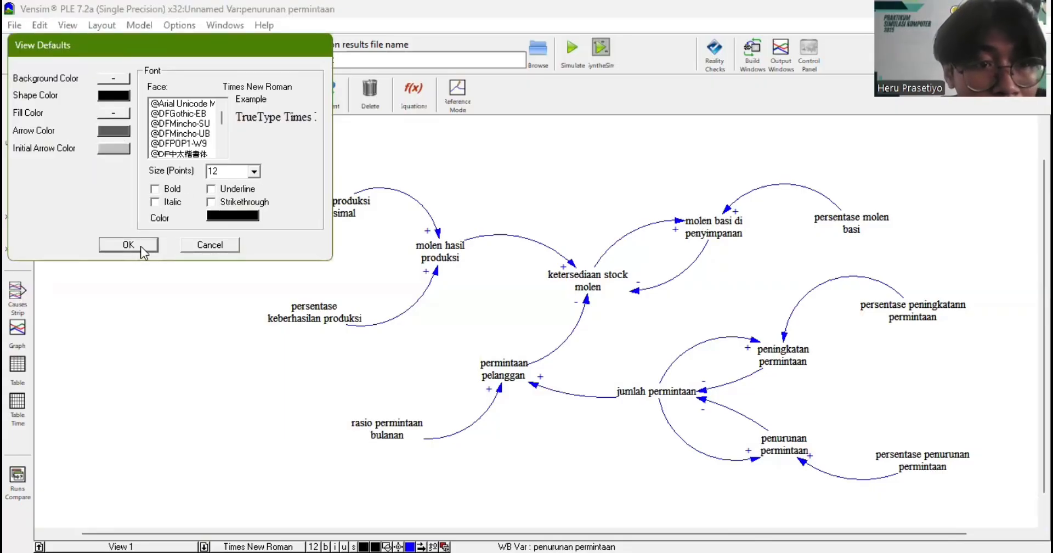
left_click(141, 246)
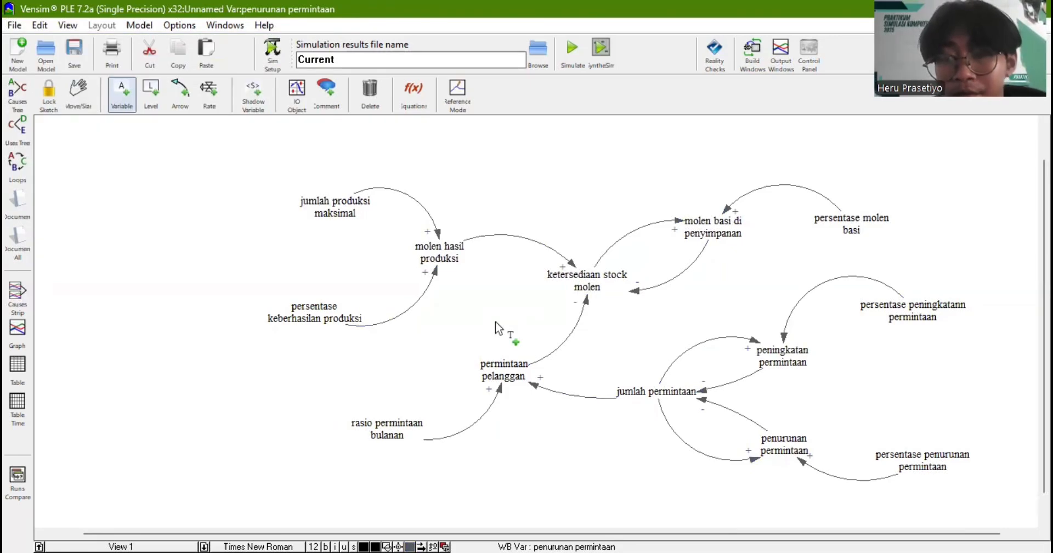
- View the causes tree of penurunan permintaan, declining to save the sketch for automated backup, and close the tree
left_click(17, 102)
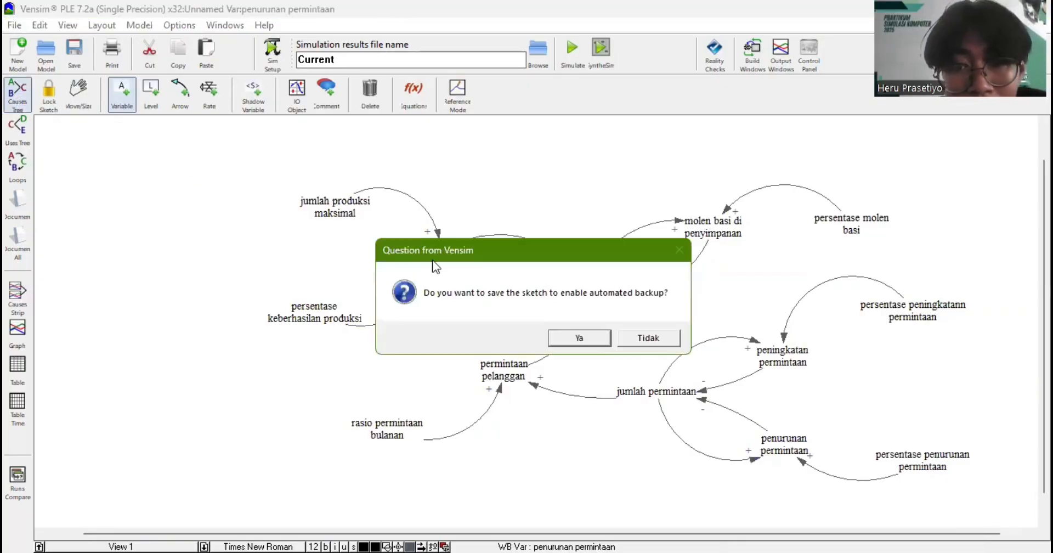
left_click(651, 338)
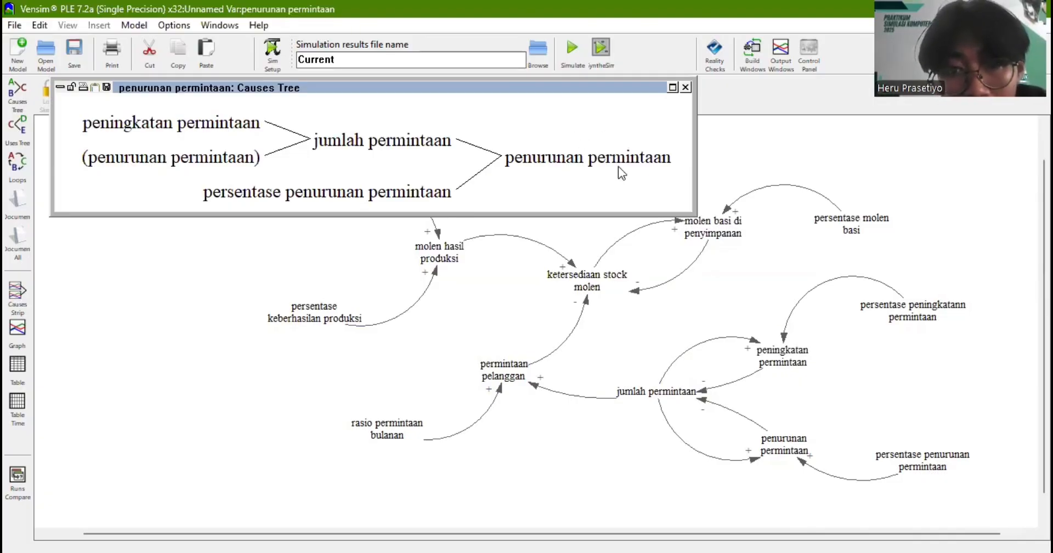
left_click(685, 87)
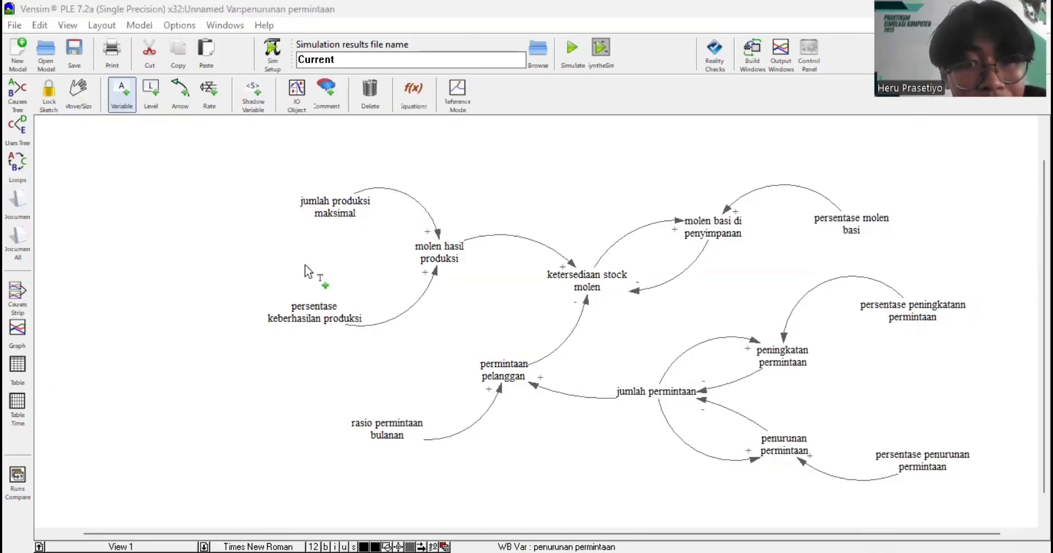
- Start saving the model and browse to the TUBES folder inside Tugas Praktikum and SIKOM
scroll(304, 271, "up", 2)
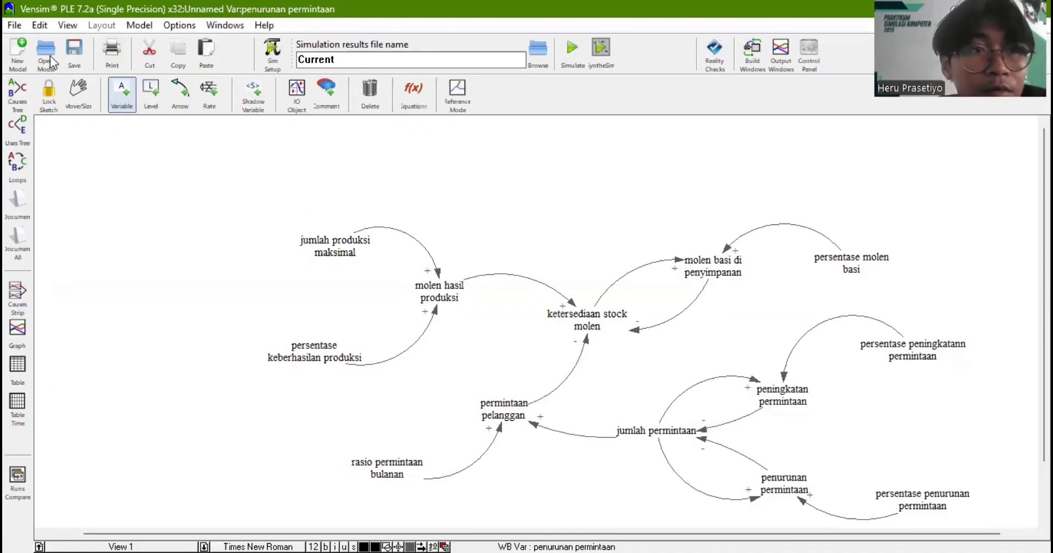
left_click(15, 25)
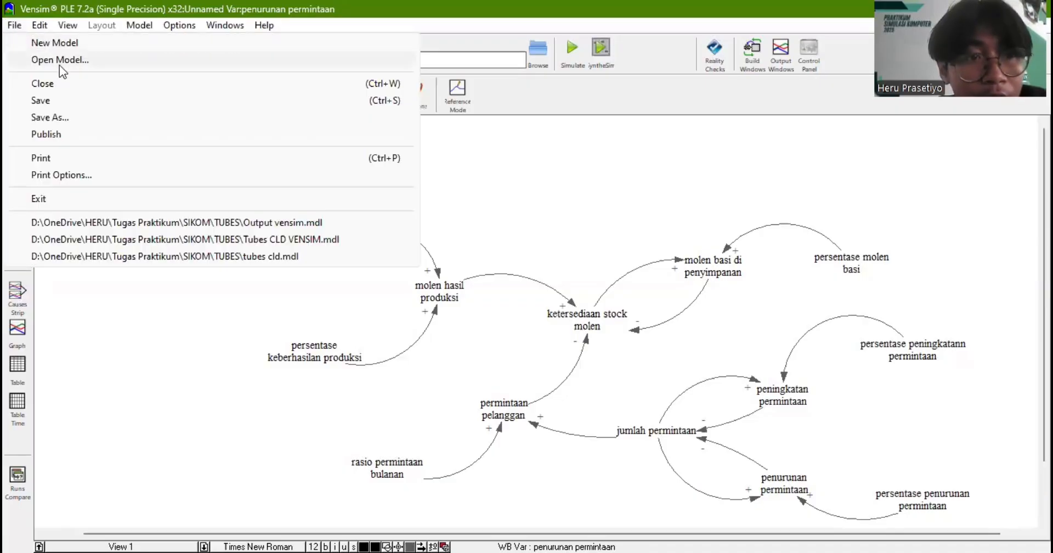
left_click(73, 102)
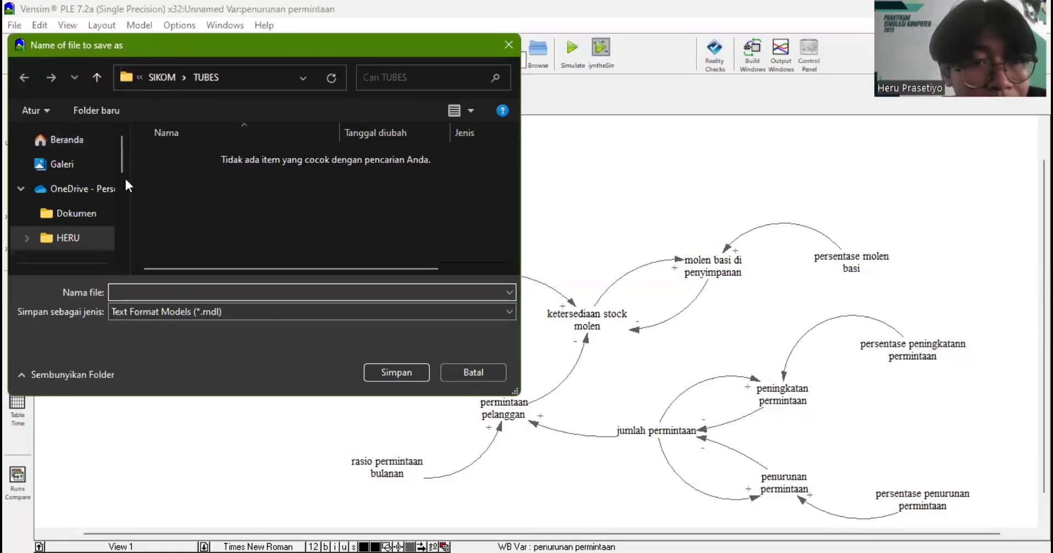
scroll(88, 226, "down", 1)
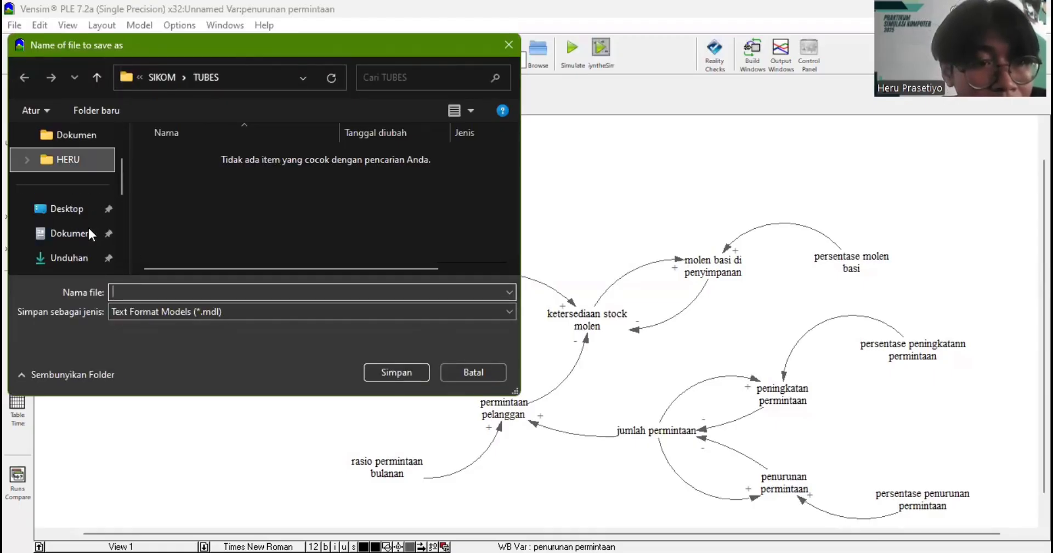
left_click(69, 164)
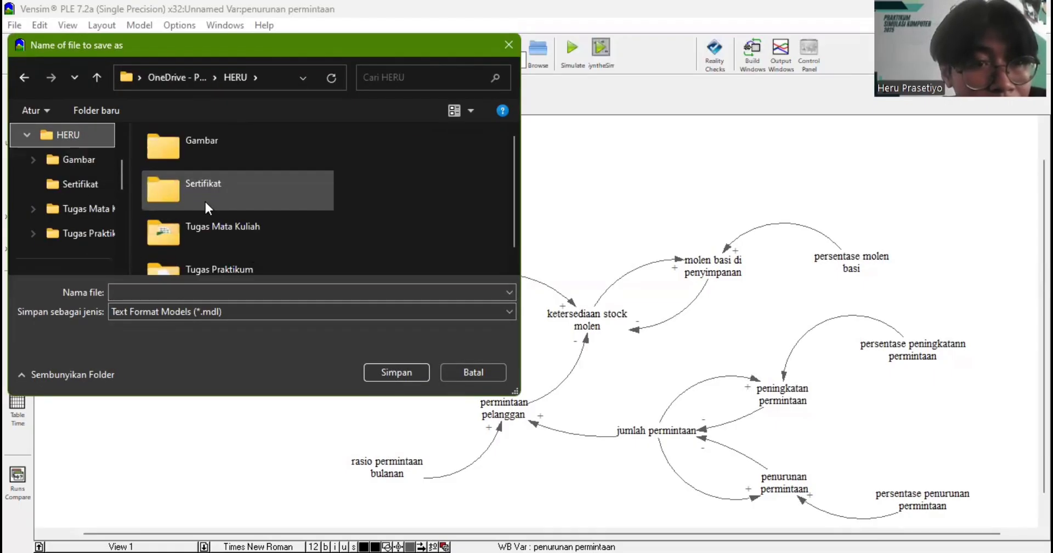
scroll(205, 200, "down", 1)
double_click(221, 261)
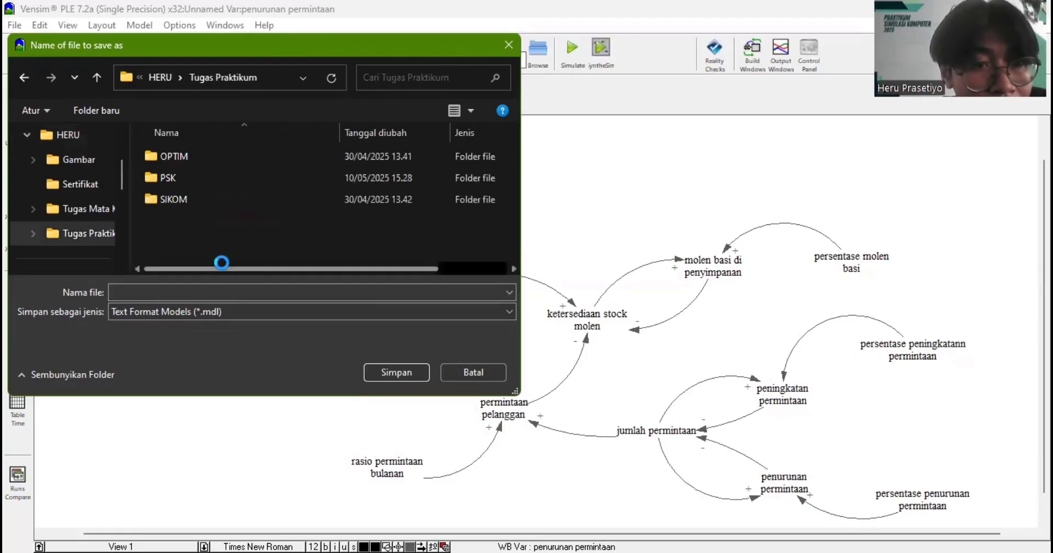
double_click(192, 197)
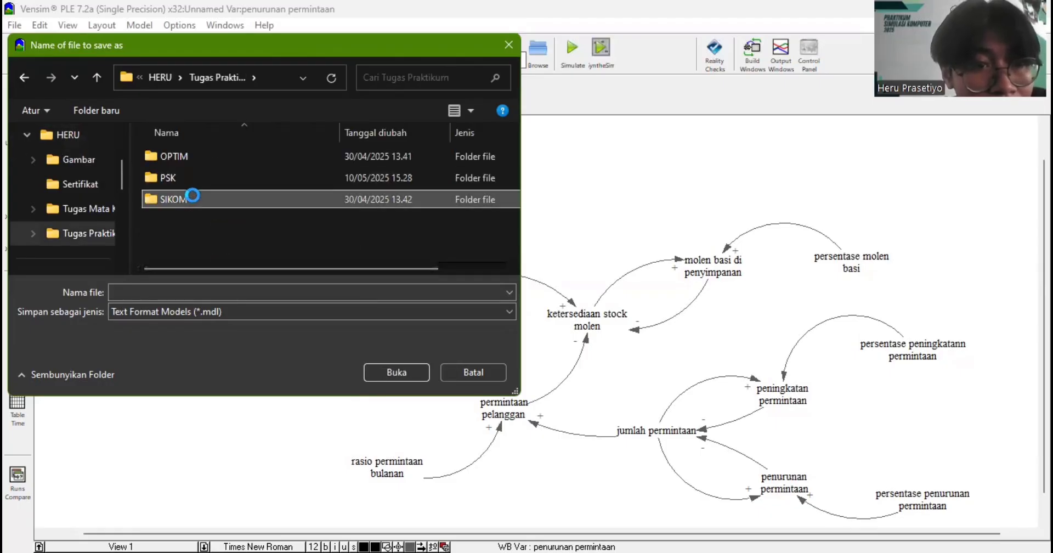
scroll(193, 206, "down", 1)
double_click(189, 250)
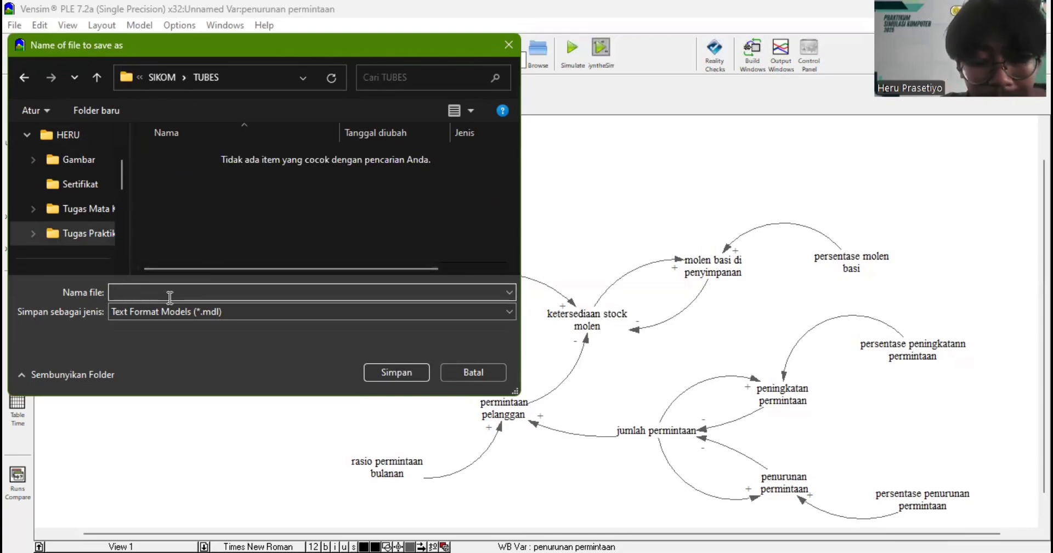
- Name the model file CLD and save it in text format (.mdl)
type("cl")
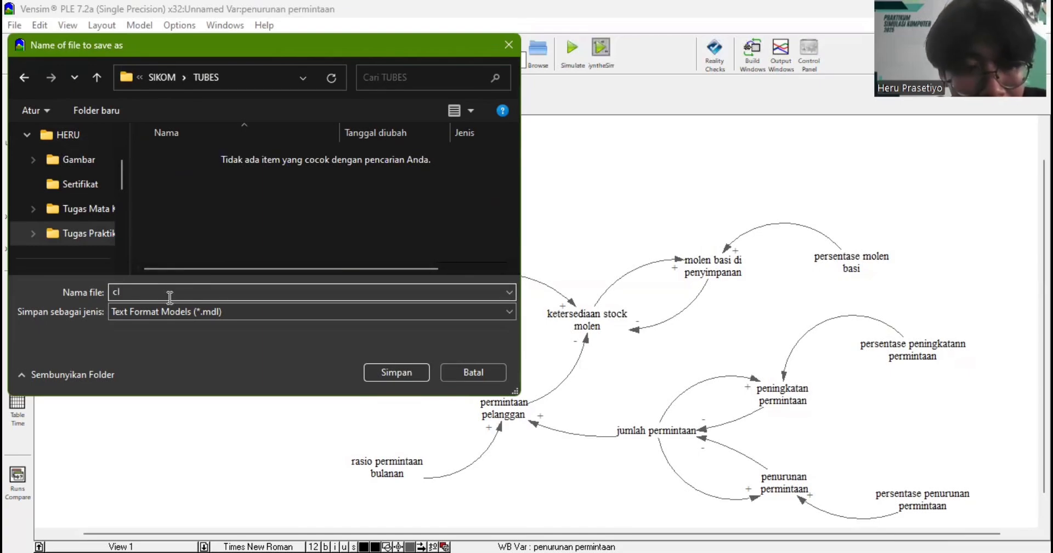
type("D")
left_click(409, 374)
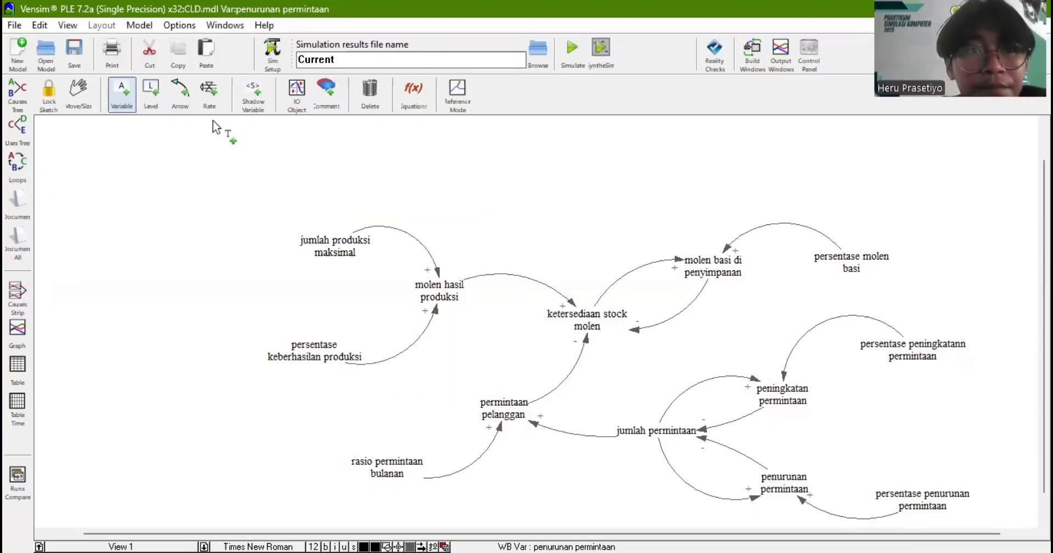
- Create a new model with an initial time of 1 and a final time of 10
left_click(15, 25)
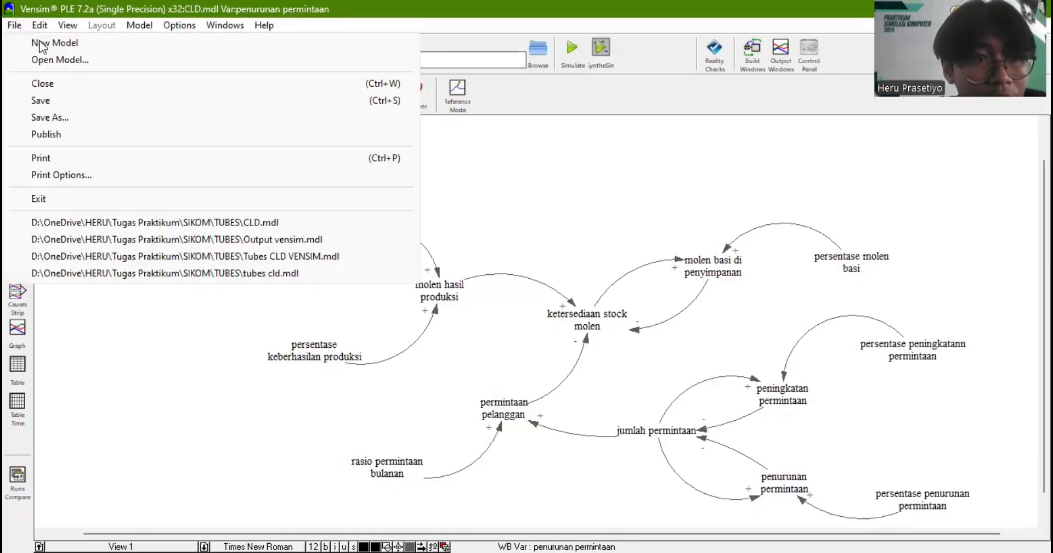
left_click(32, 43)
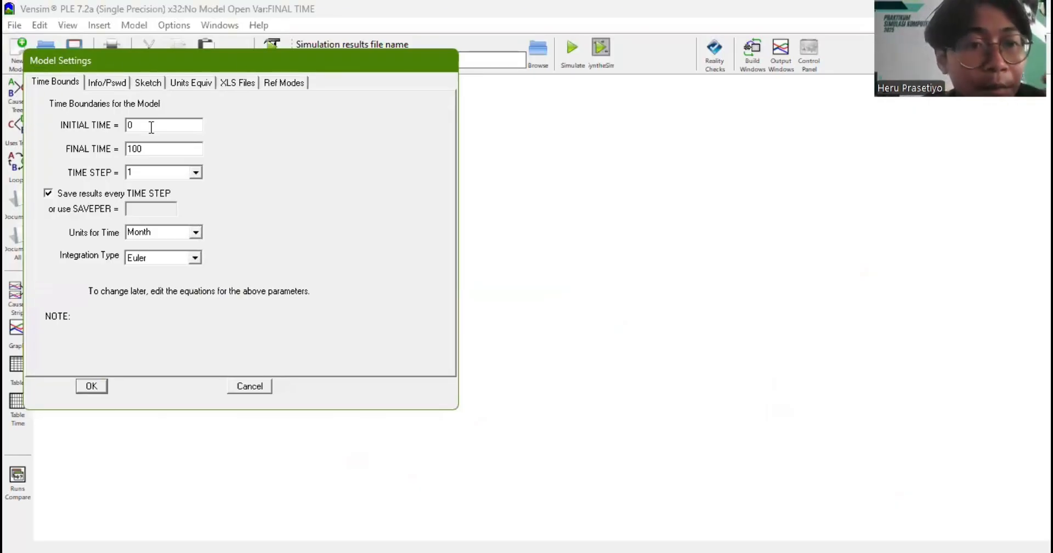
key("BackSpace")
type("1")
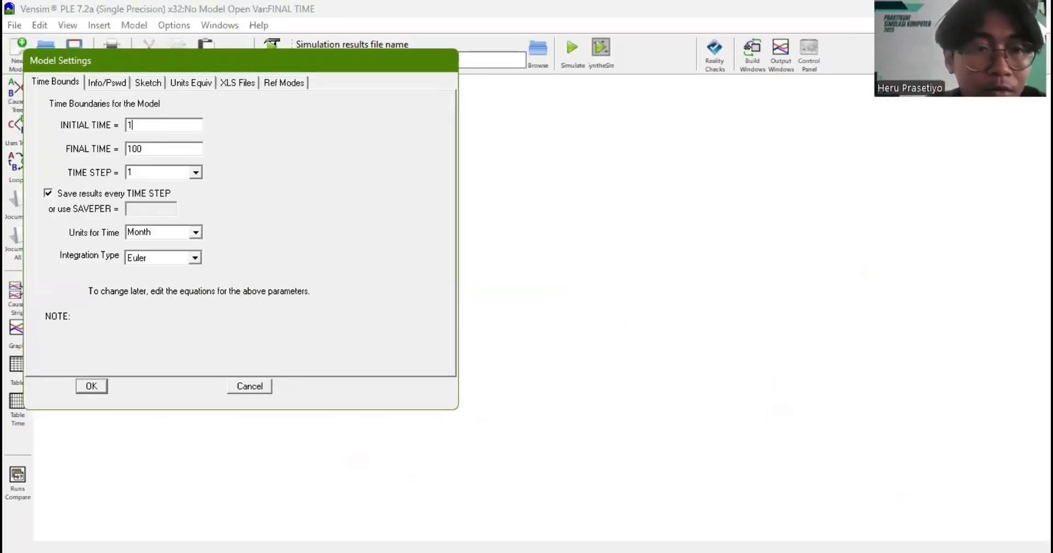
left_click(151, 151)
key("BackSpace")
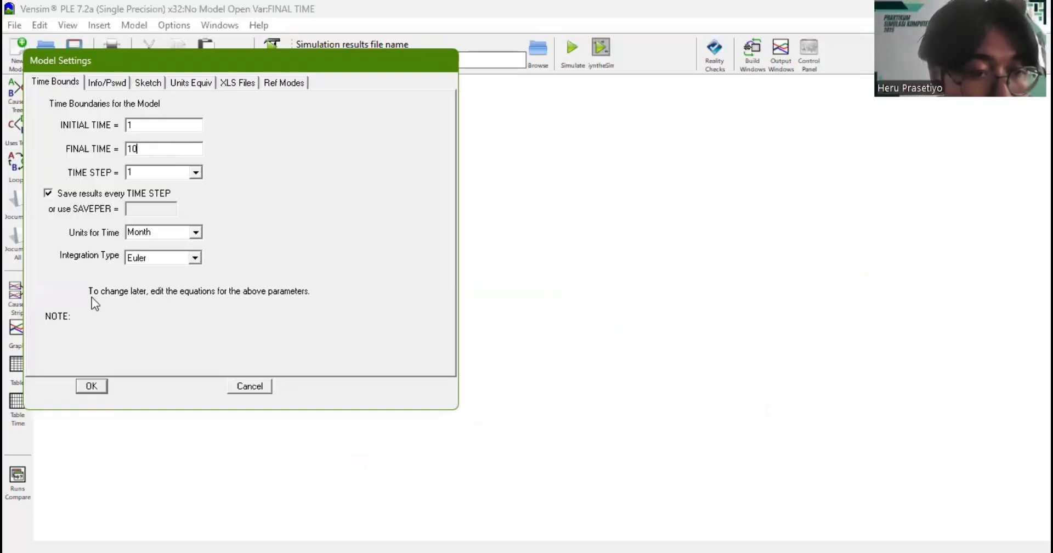
left_click(91, 387)
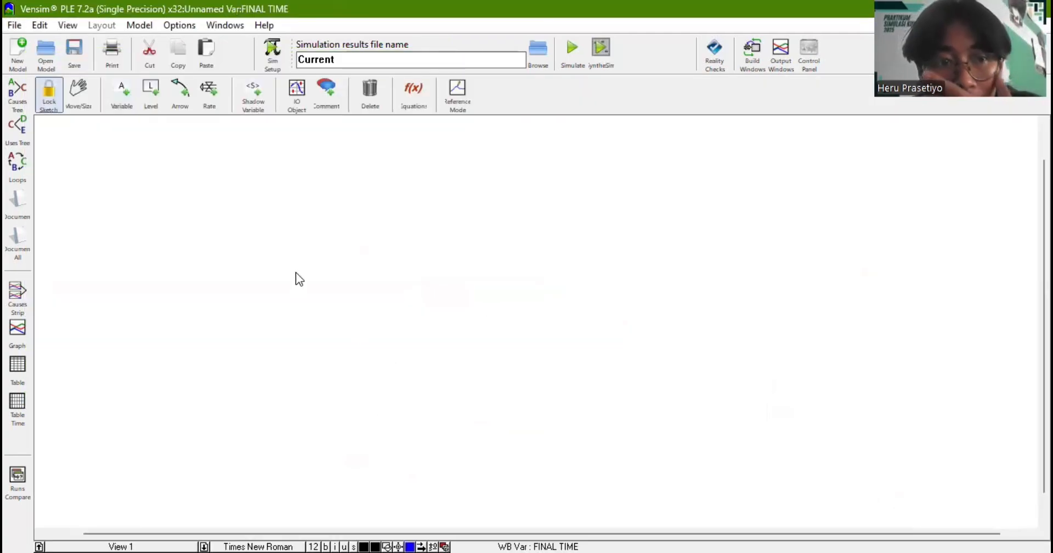
- Add a level variable named Jumlah Permintan near the middle of the empty sketch
left_click(149, 94)
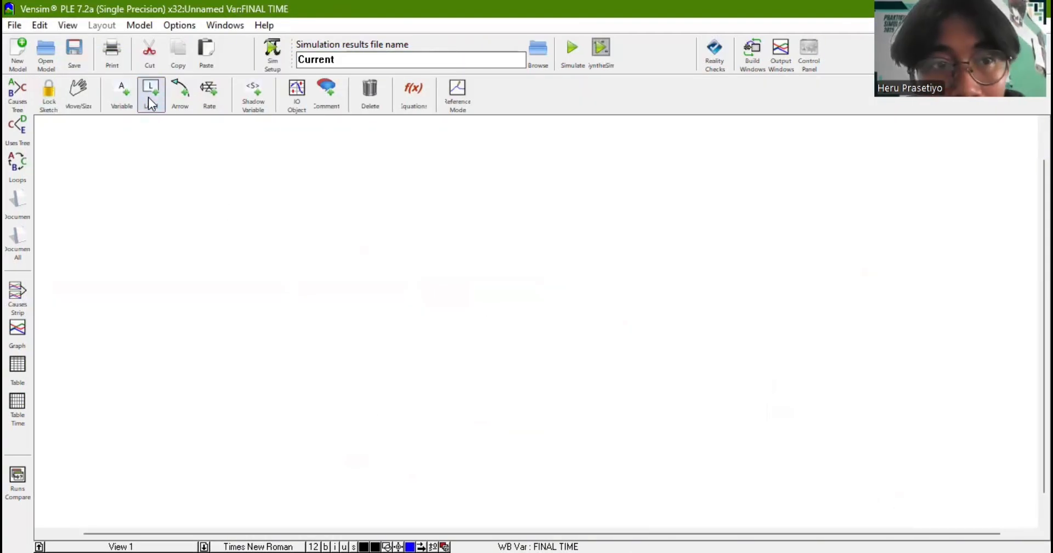
left_click(524, 279)
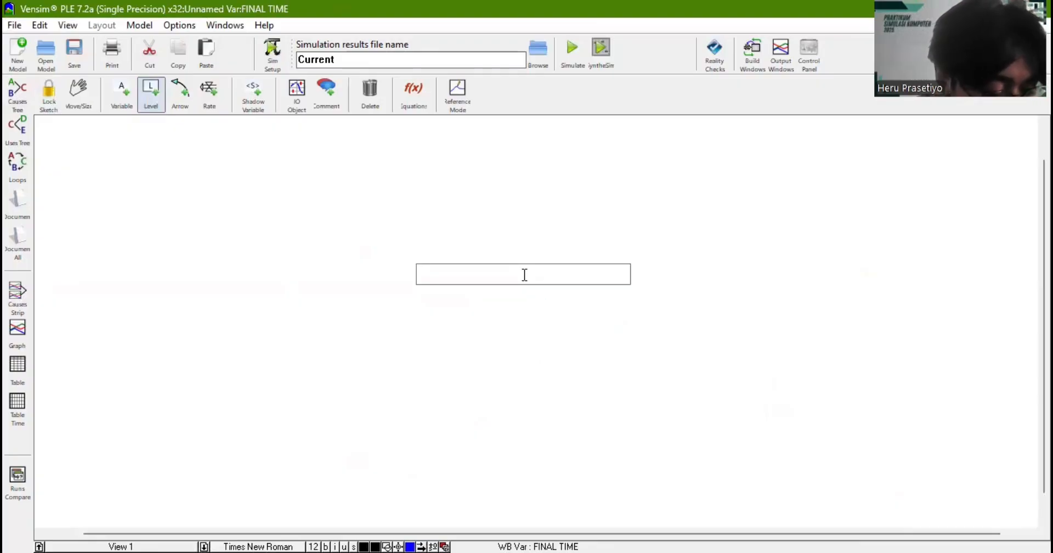
type("Ju")
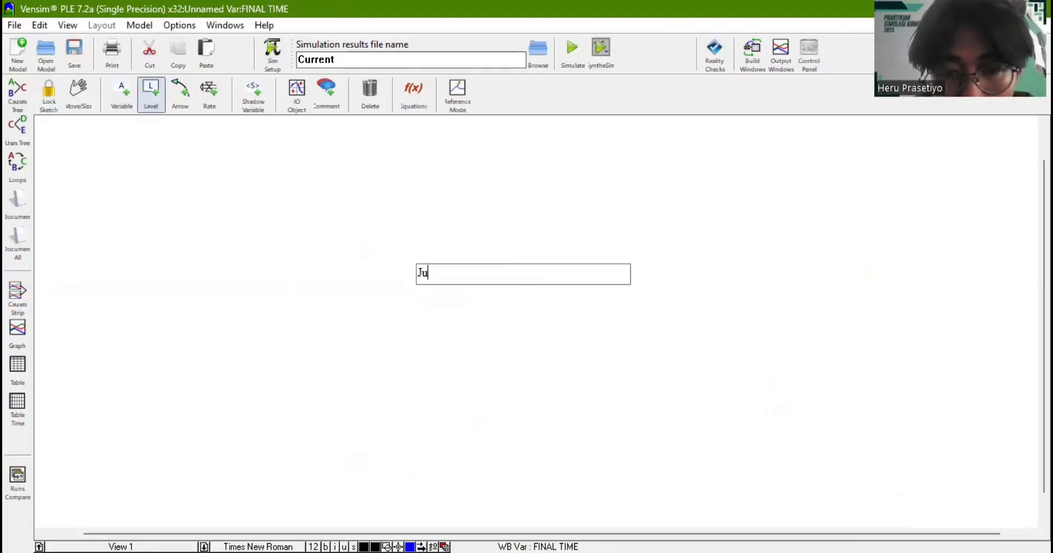
type("mlah Permintan")
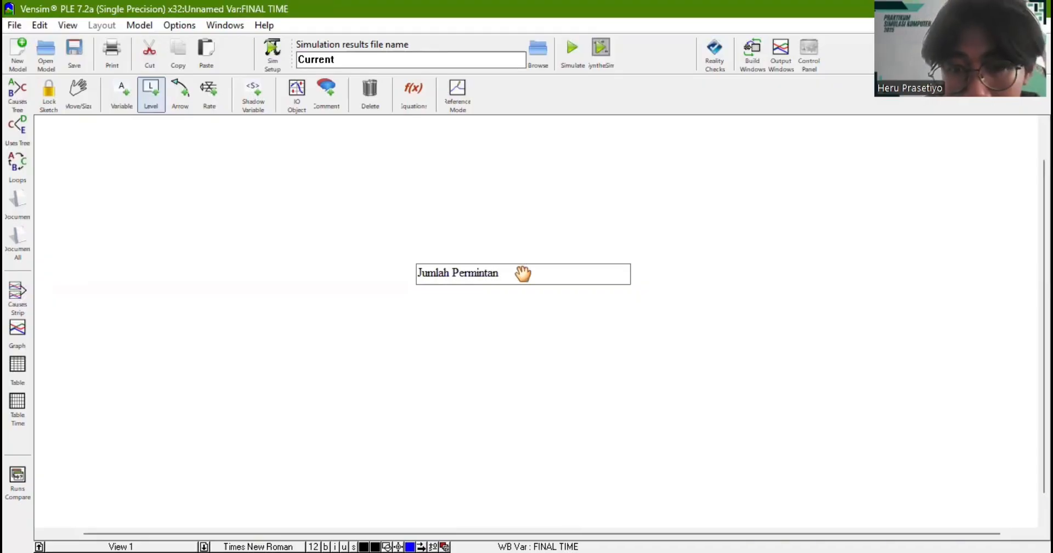
key("Return")
- Add a second level variable named Ketersediaan Stock Molen below Jumlah Permintan
left_click(527, 375)
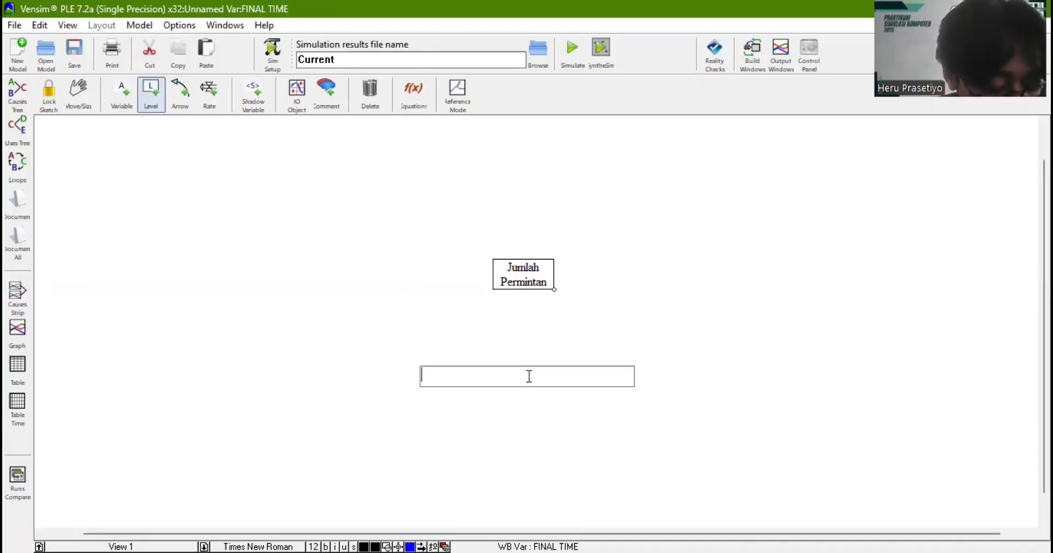
type("Ket")
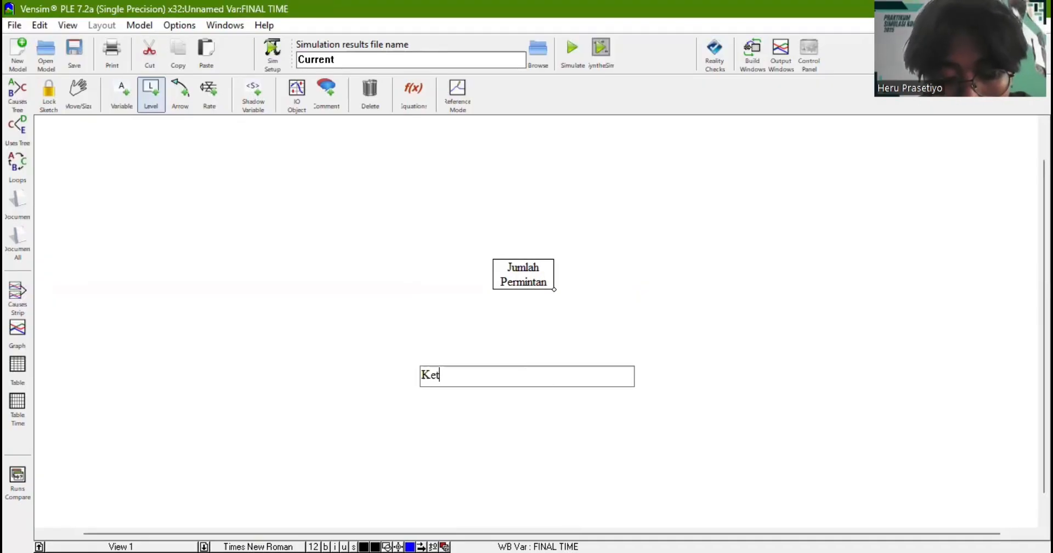
type("ersediaan ")
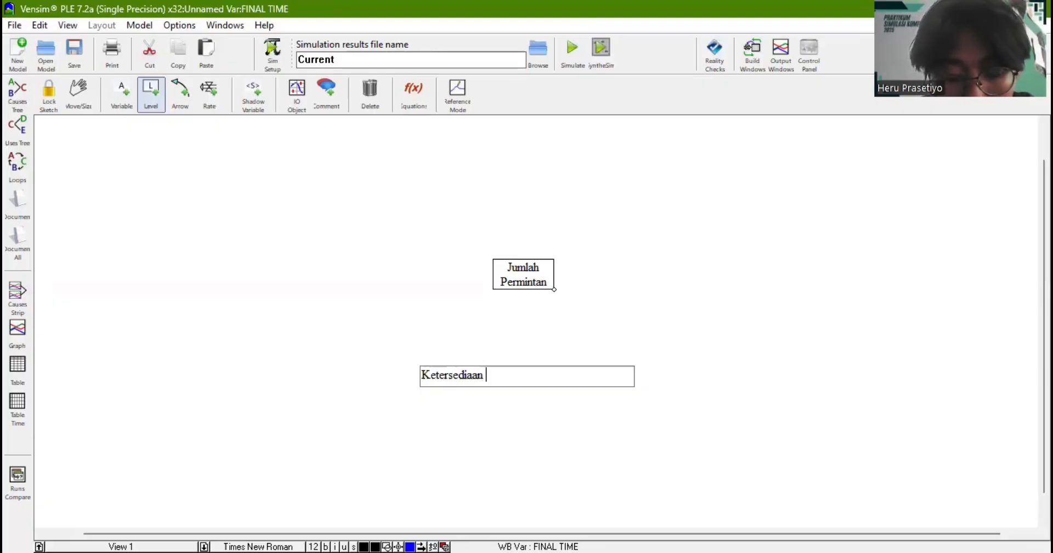
type("Stock")
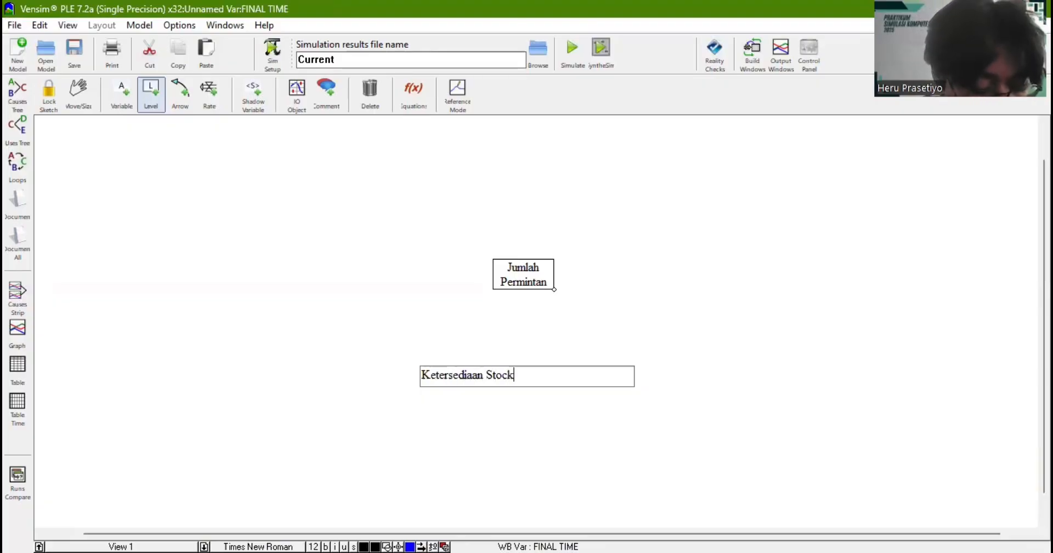
type(" Molen")
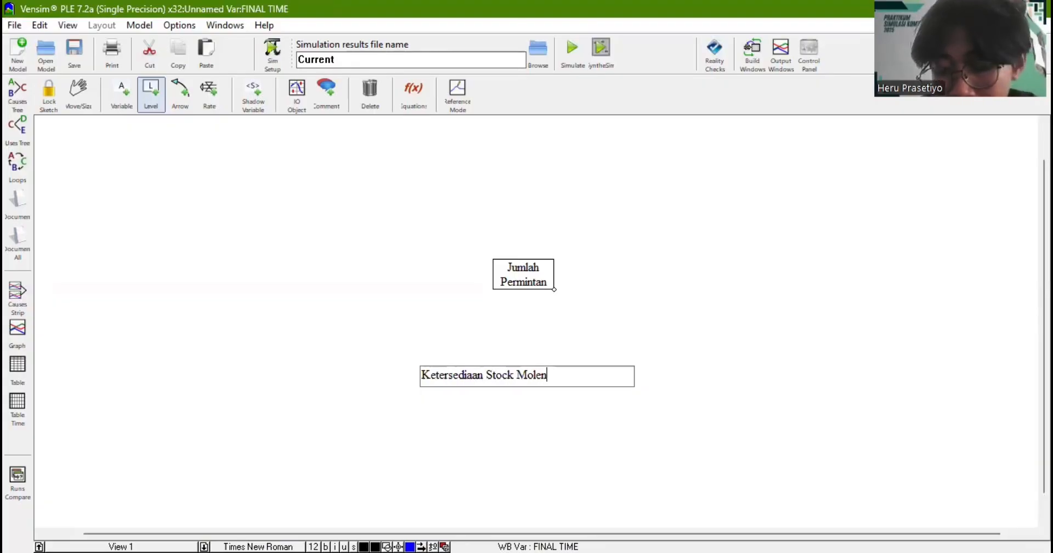
key("Return")
- Enlarge both level boxes so each name fits on one line, moving Ketersediaan Stock Molen further down beneath Jumlah Permintan
left_click_drag(516, 273, 654, 318)
left_click(547, 374)
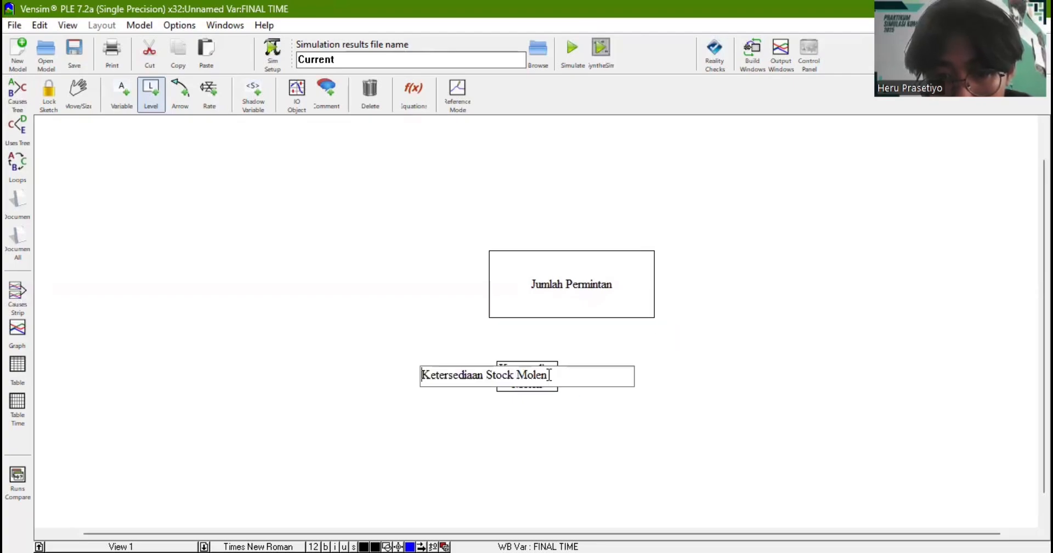
left_click(620, 480)
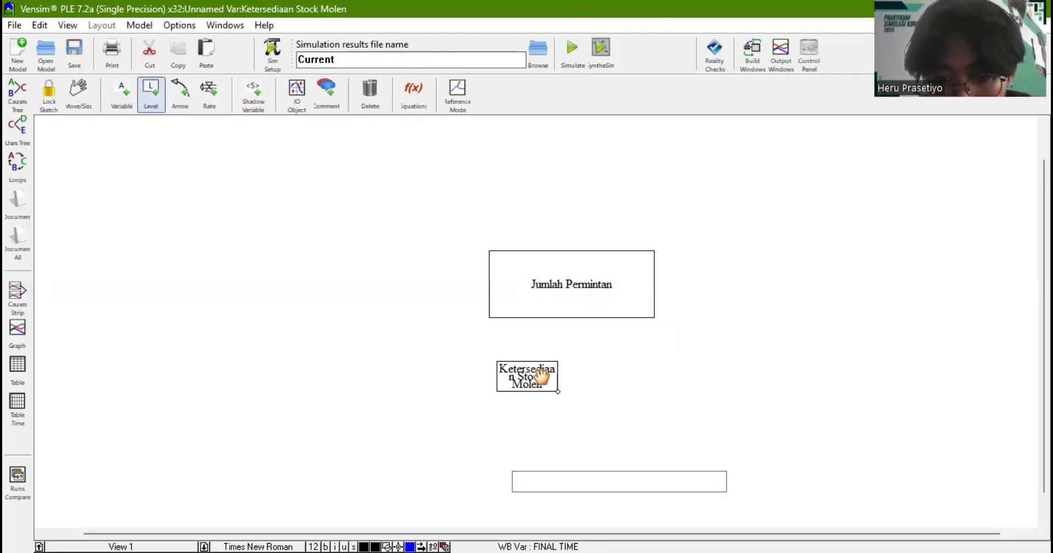
left_click(540, 377)
left_click_drag(599, 431, 568, 413)
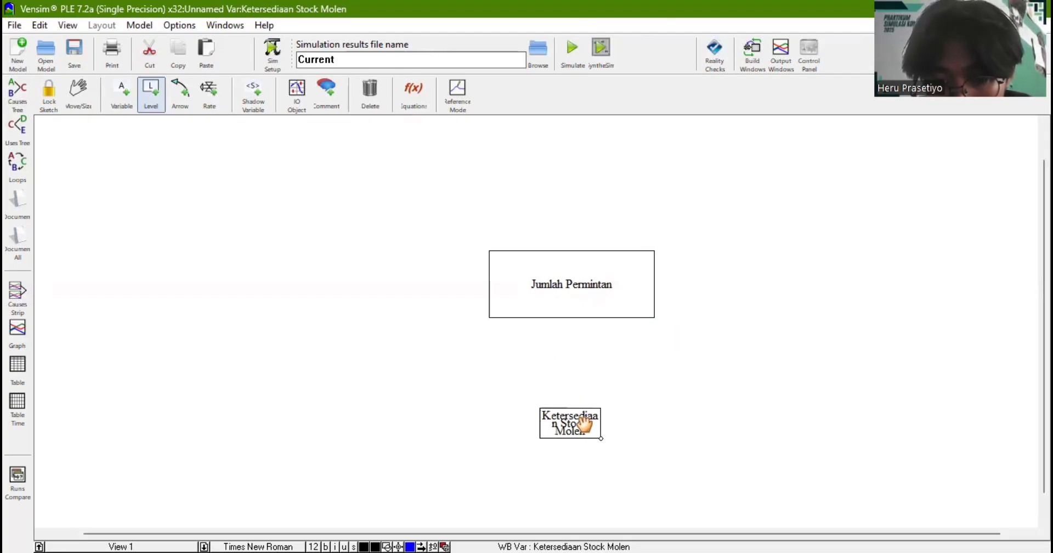
scroll(635, 428, "down", 1)
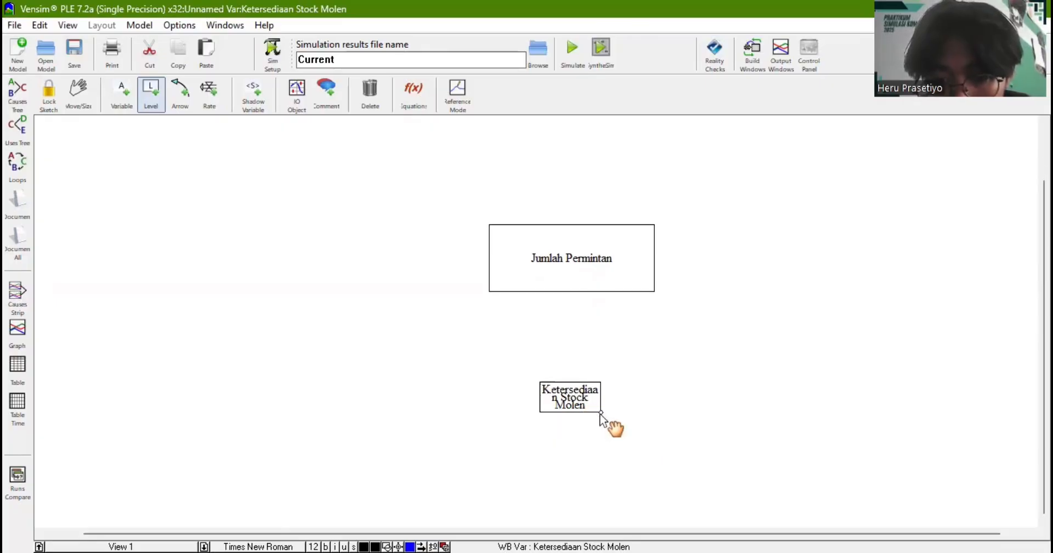
left_click_drag(600, 415, 625, 452)
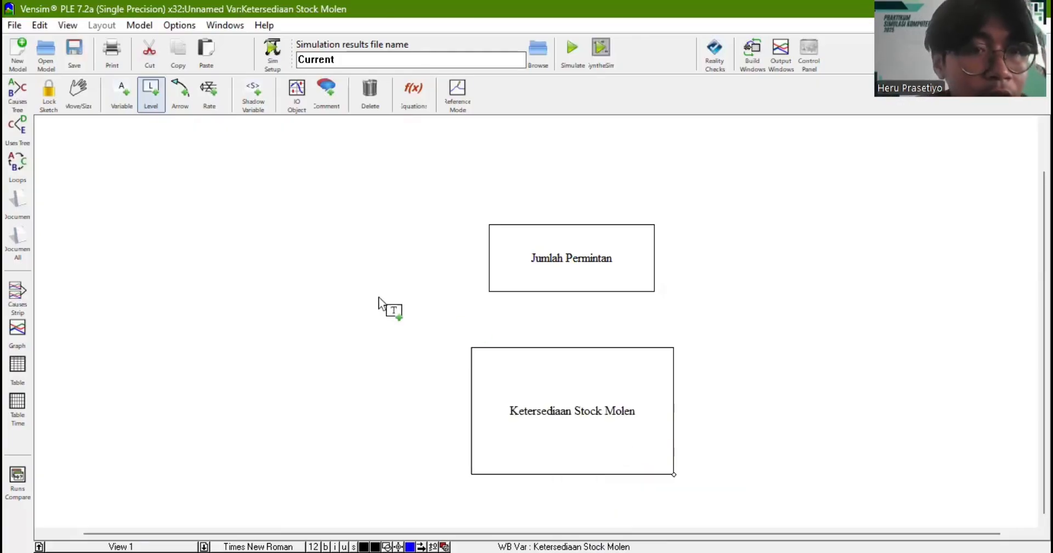
- Draw an inflow rate named Peningkatan Permintaan from a cloud into the Jumlah Permintan level
left_click(208, 102)
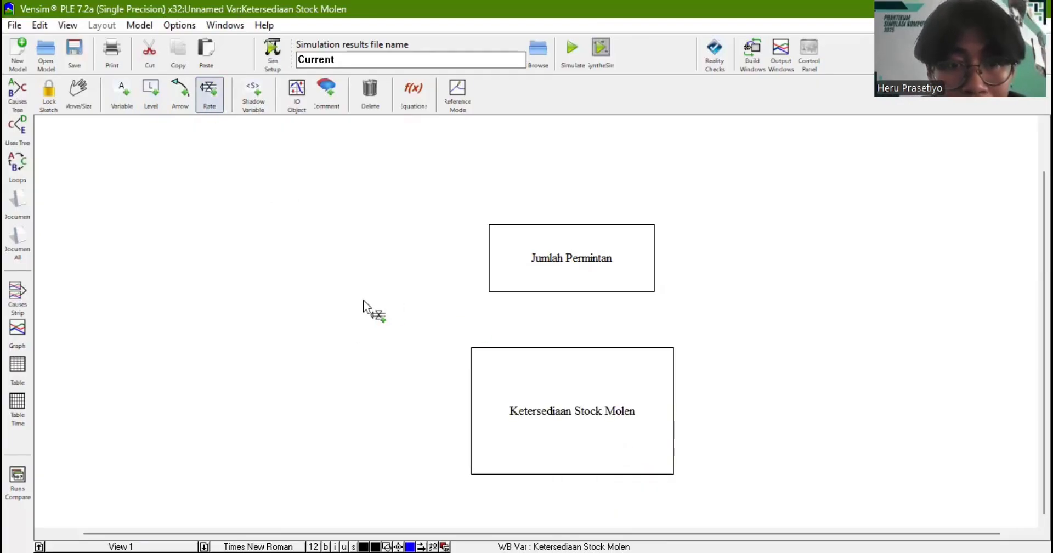
left_click(353, 257)
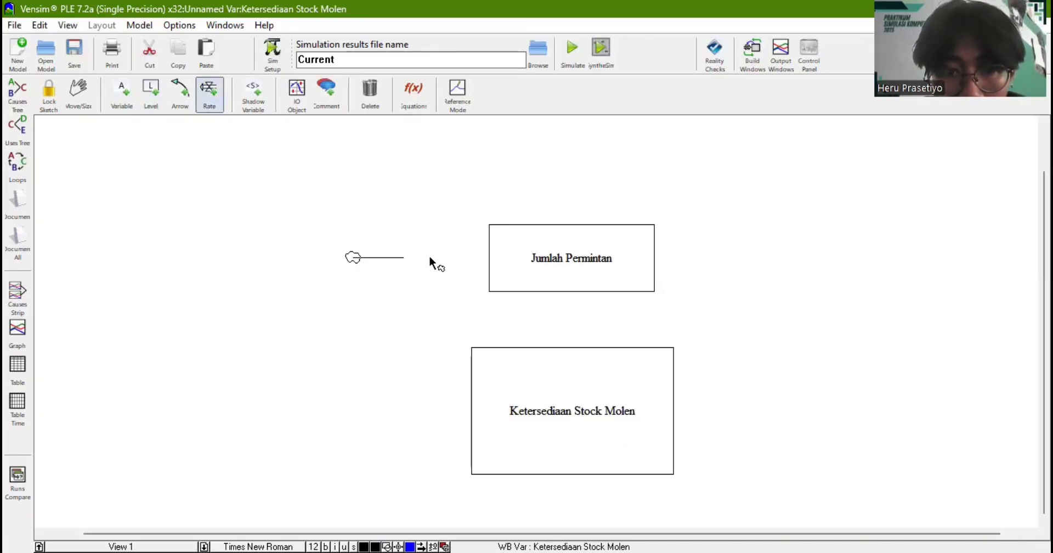
left_click(555, 261)
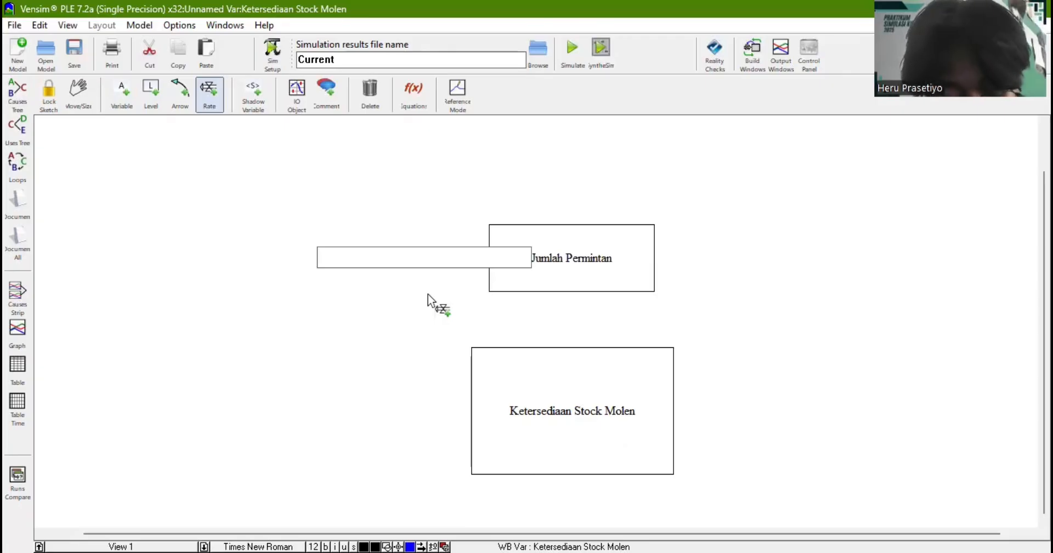
type("P")
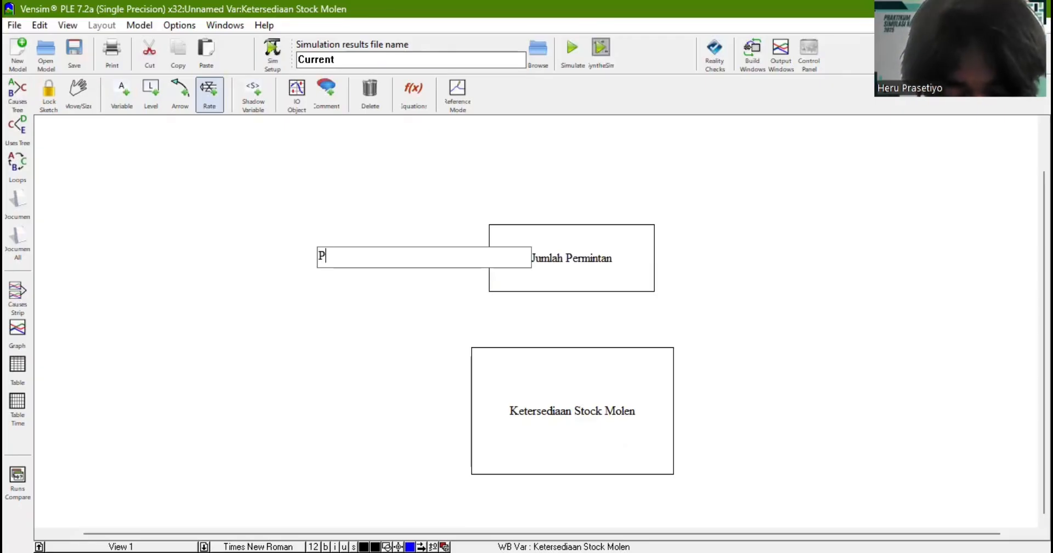
type("enningkatan")
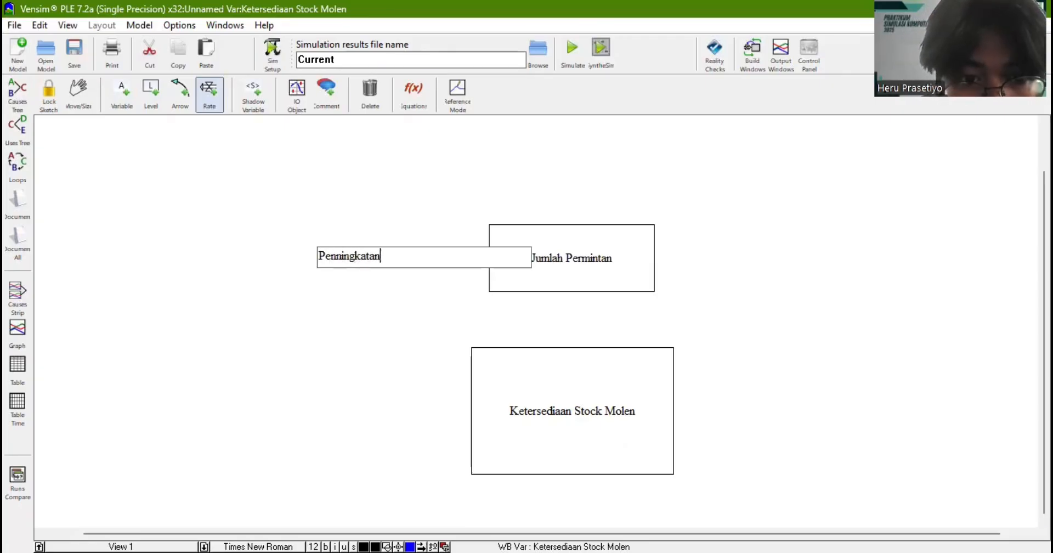
type(" Perm")
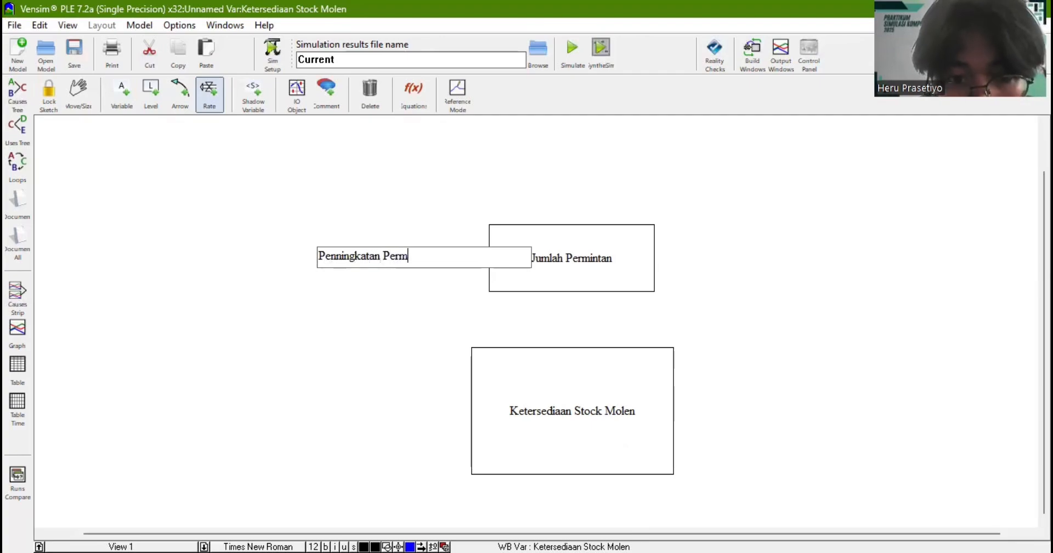
type("intaan")
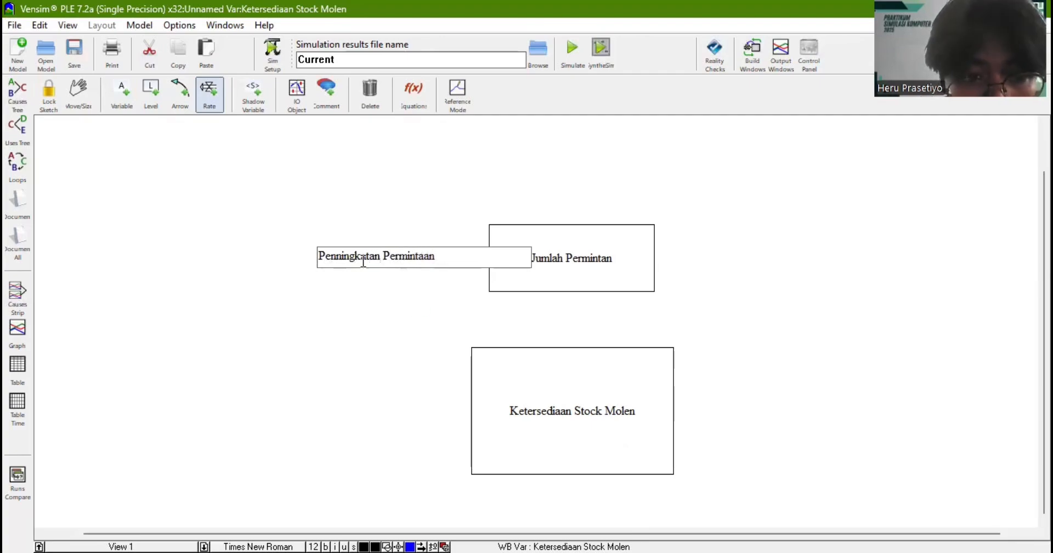
left_click(346, 256)
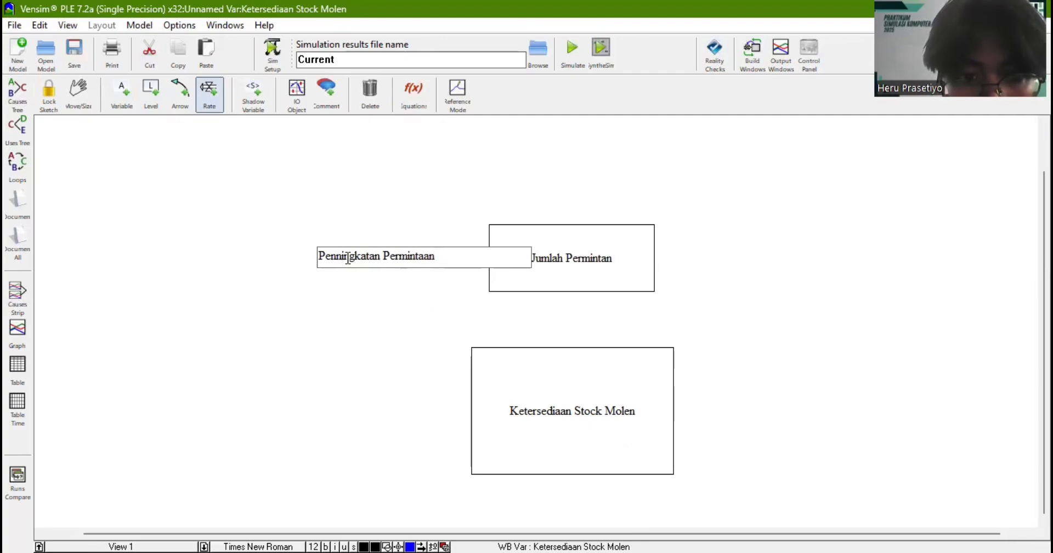
key("BackSpace")
key("Return")
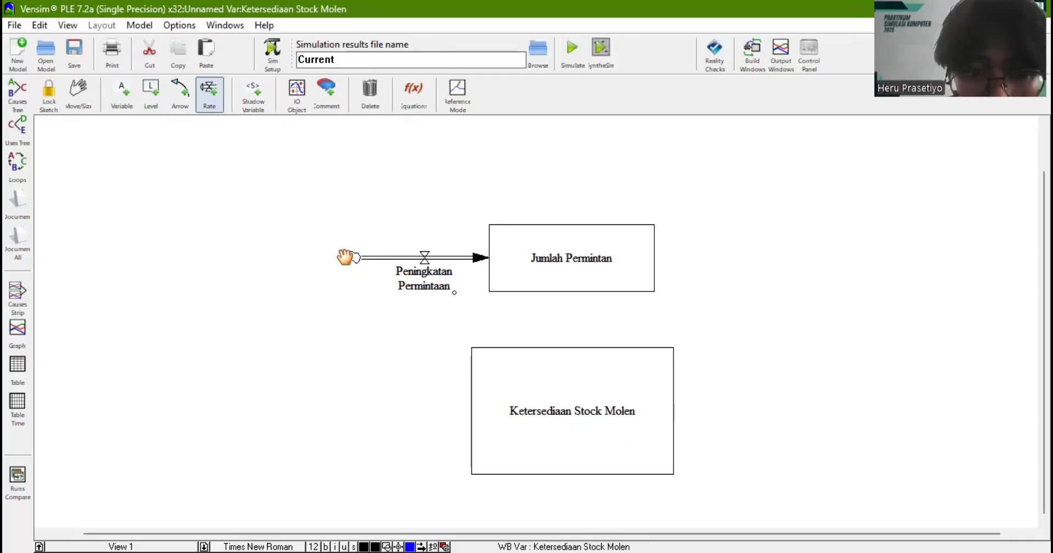
- Draw an inflow rate named Molen Hasil Produksi from a cloud into the Ketersediaan Stock Molen level
left_click(357, 409)
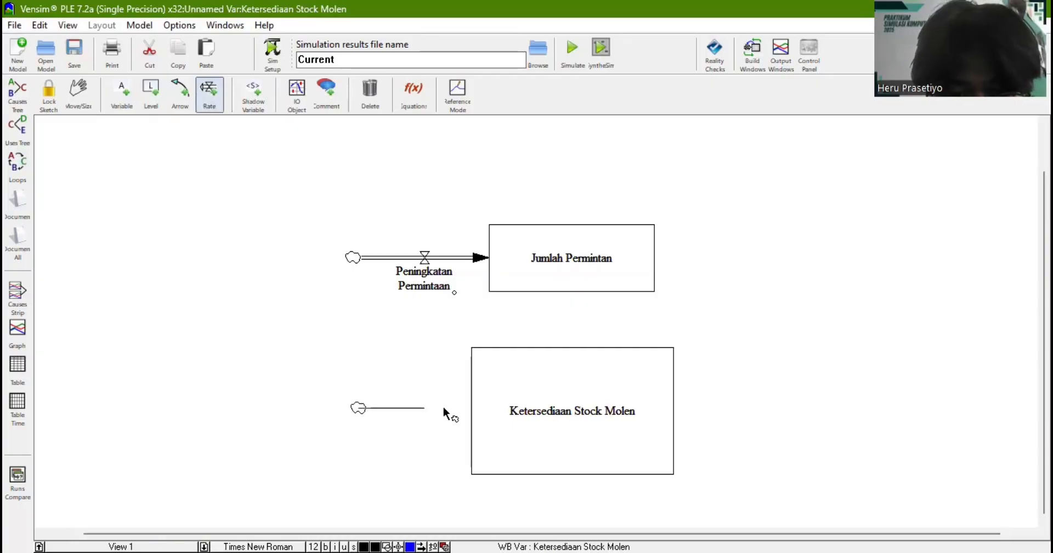
left_click(562, 416)
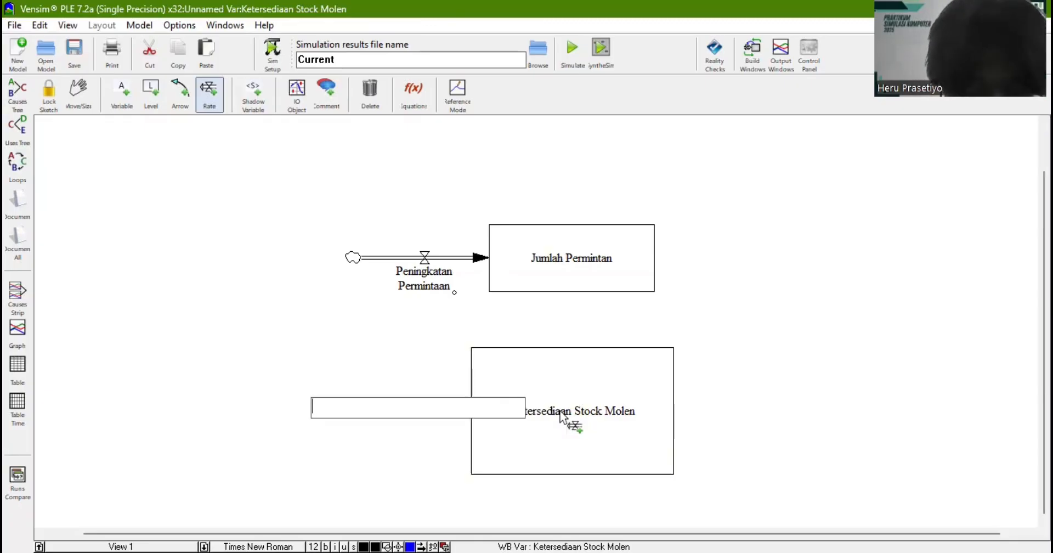
type("Molen H")
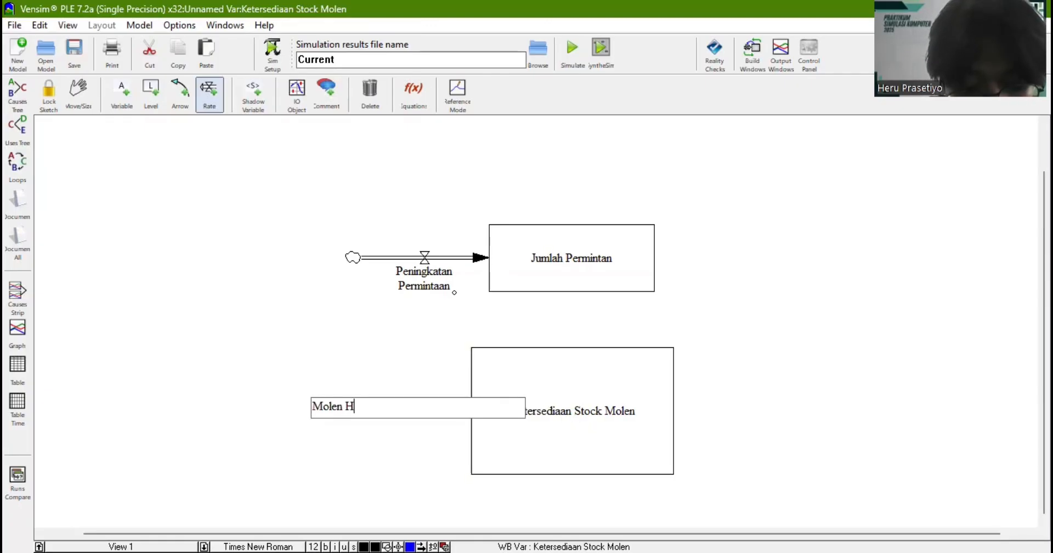
type("asil Produksi")
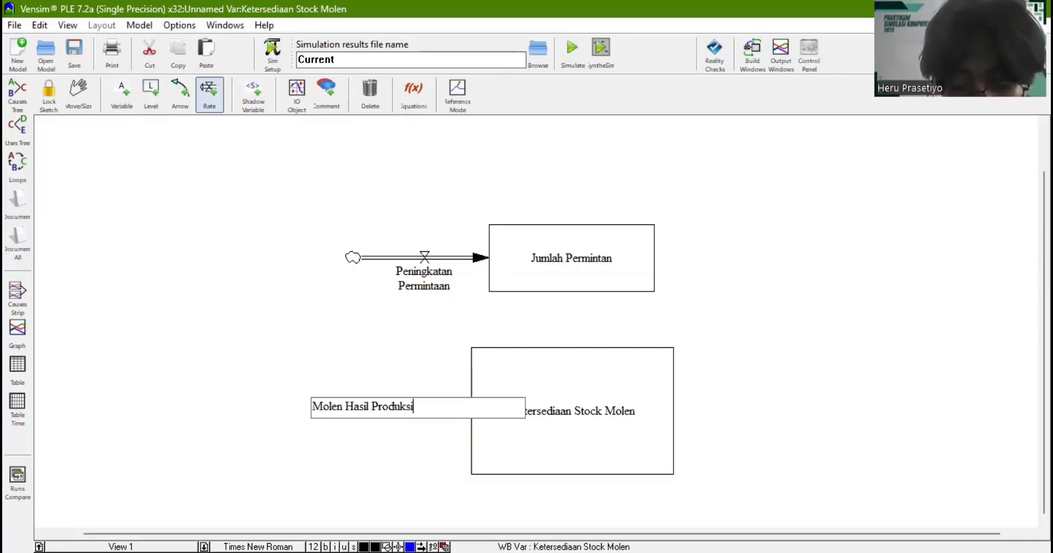
key("Return")
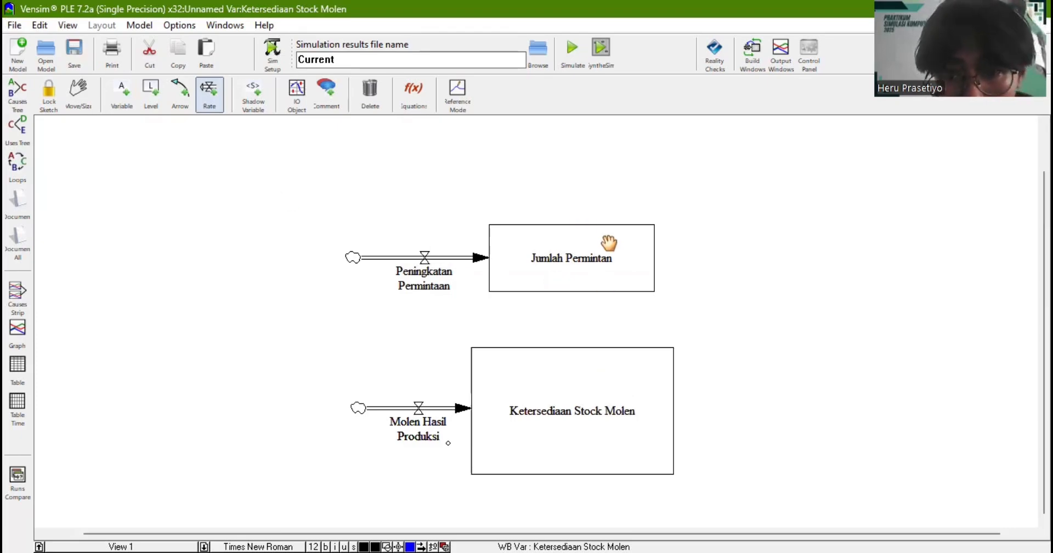
- Draw an outflow rate named Penurunan Permintaan from the Jumlah Permintan level to a cloud
left_click(577, 258)
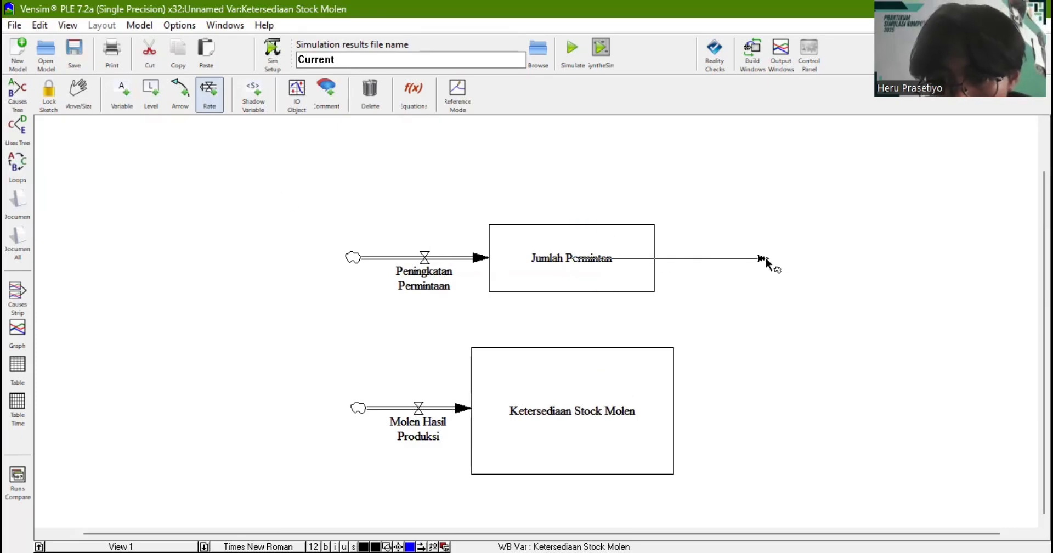
left_click(765, 258)
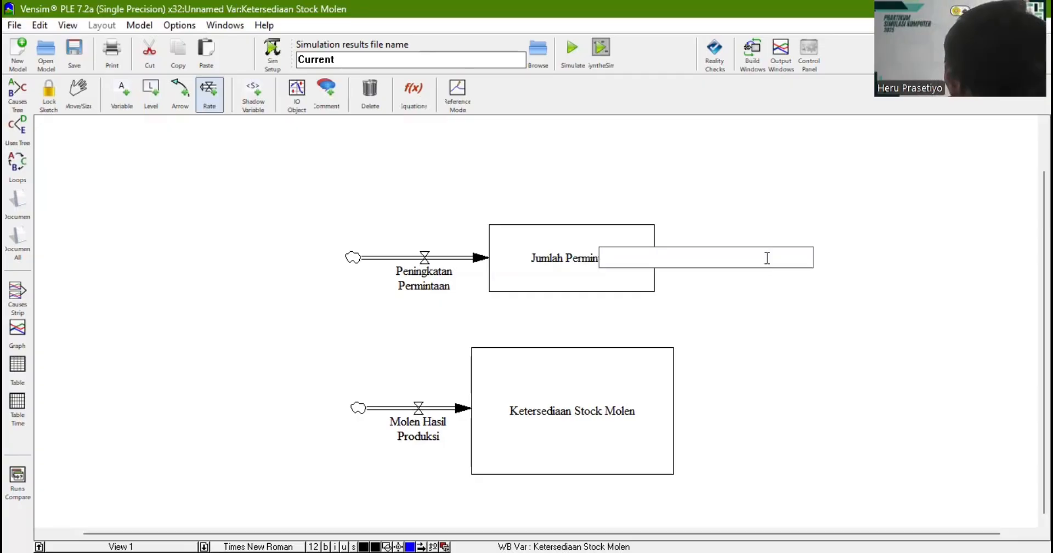
type("P")
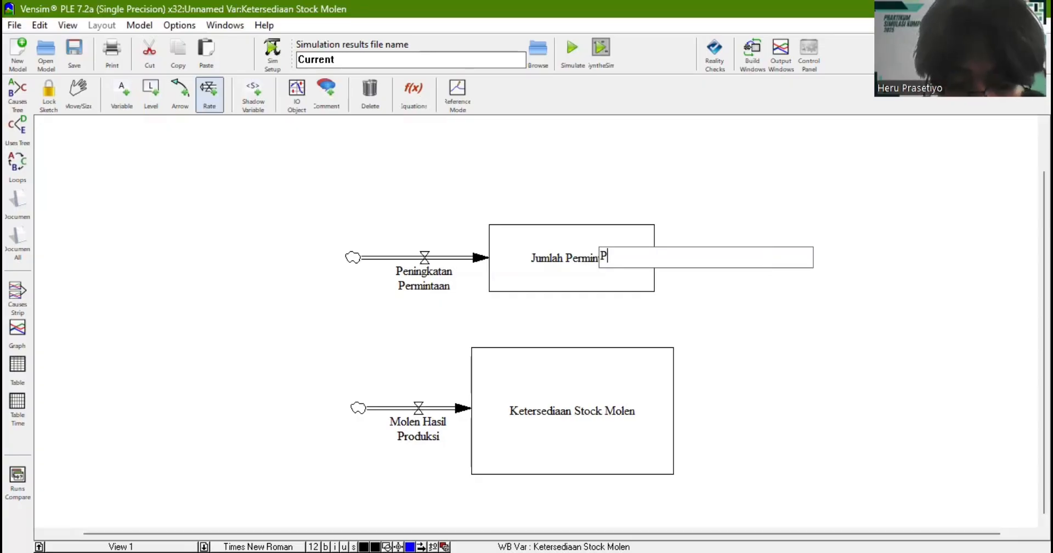
type("enuruna")
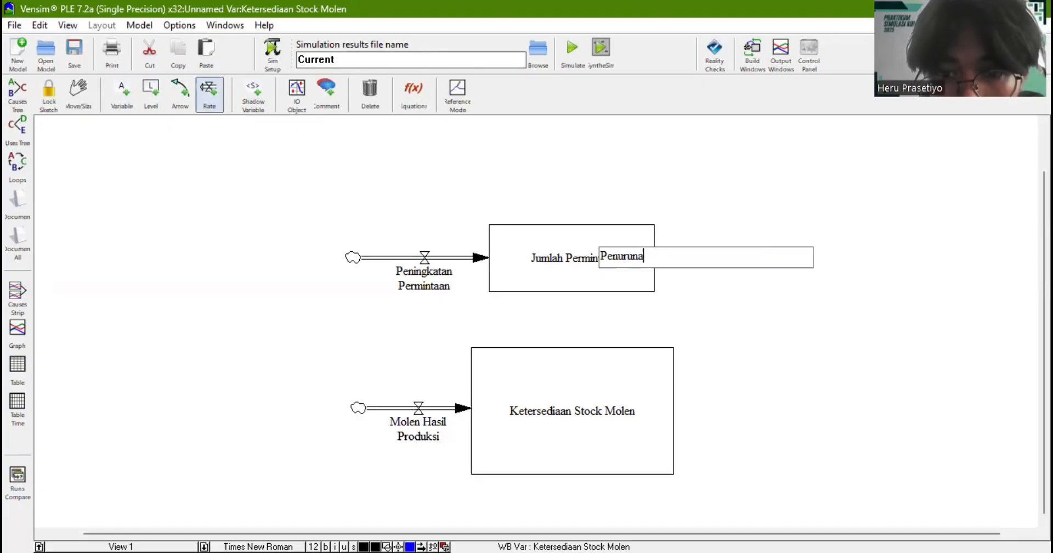
type("n P")
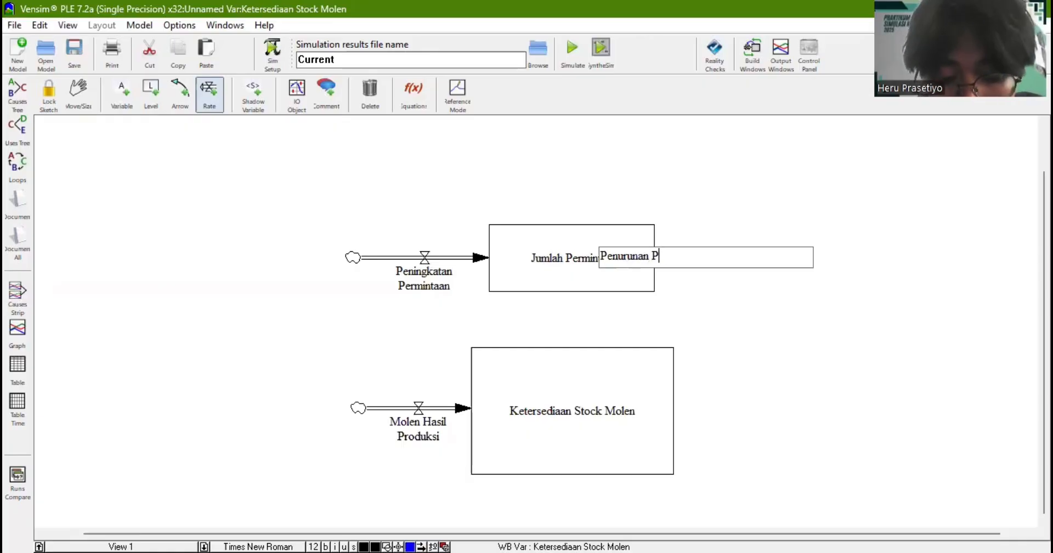
type("ermintaan")
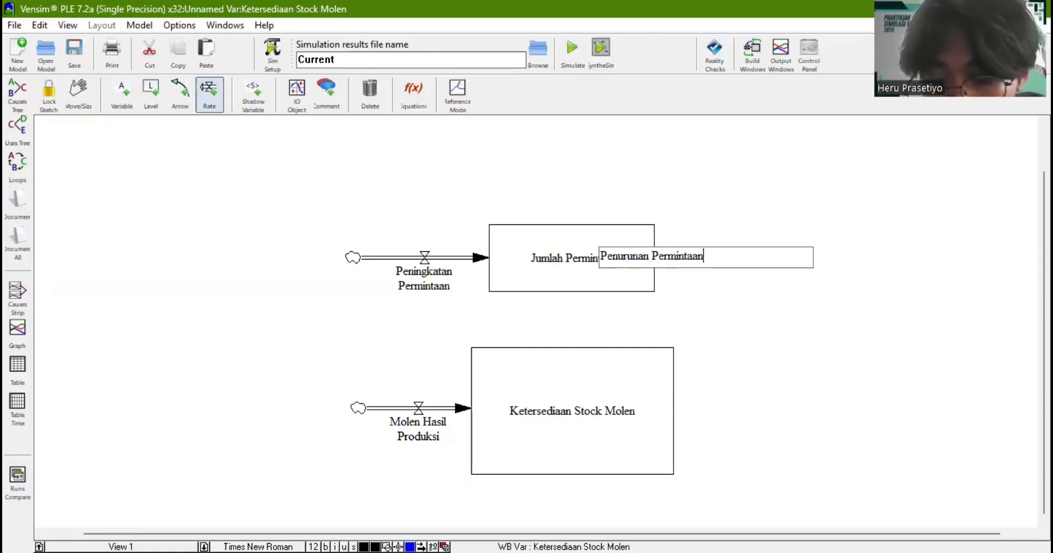
key("Return")
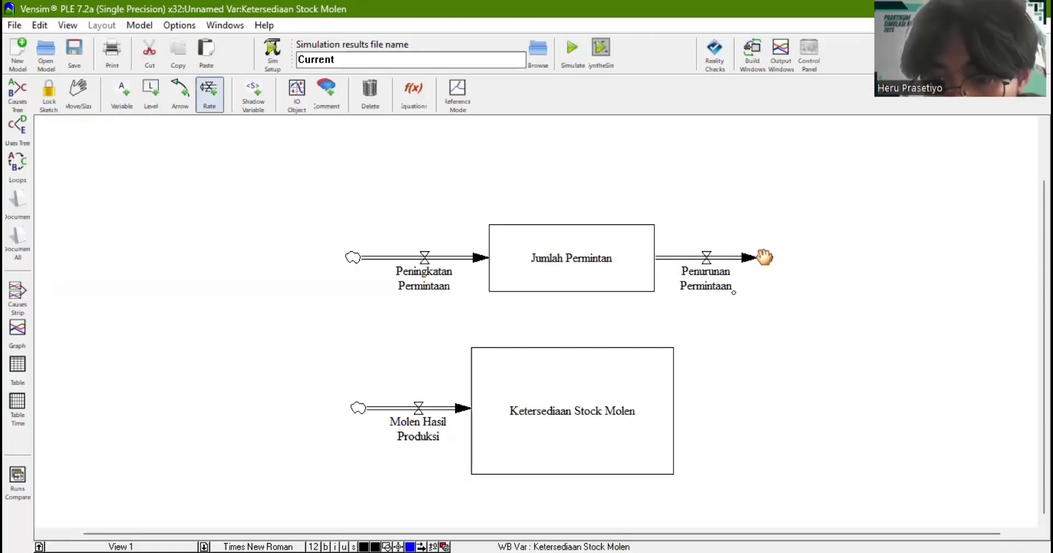
left_click(706, 257)
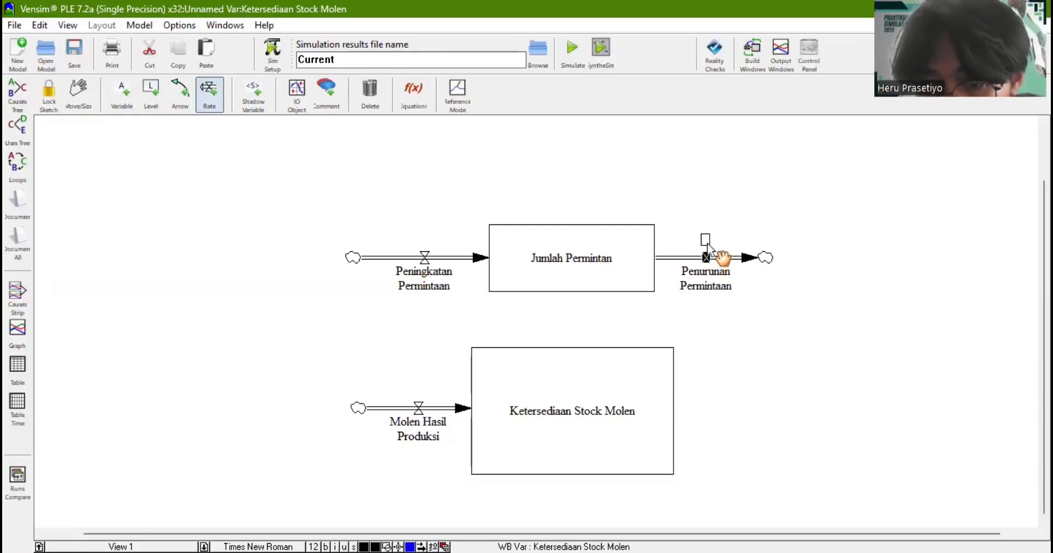
left_click_drag(721, 257, 707, 240)
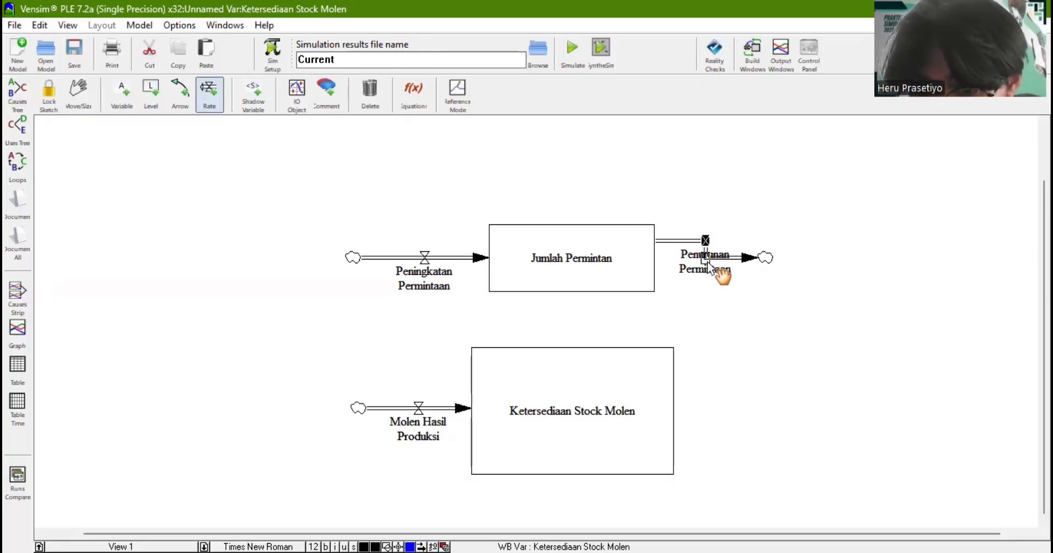
key("ctrl+z")
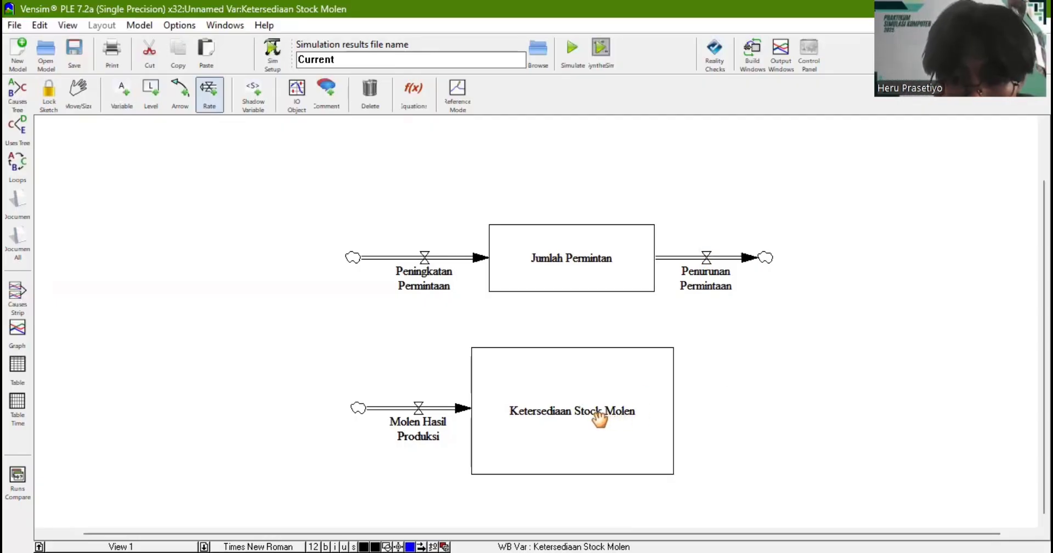
- Draw an outflow rate named Permintaan Pelanggan from the Ketersediaan Stock Molen level to a cloud
left_click(579, 410)
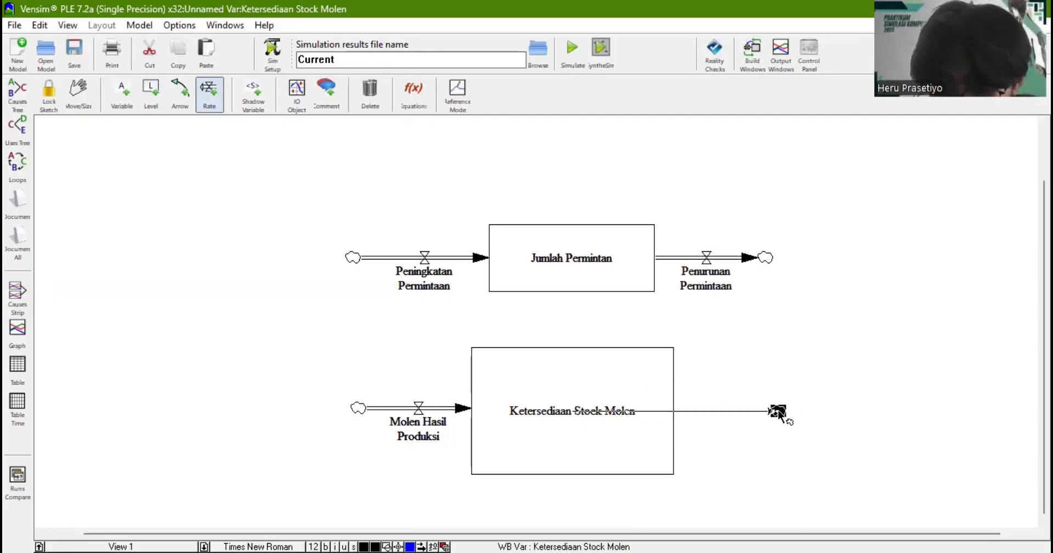
left_click(778, 410)
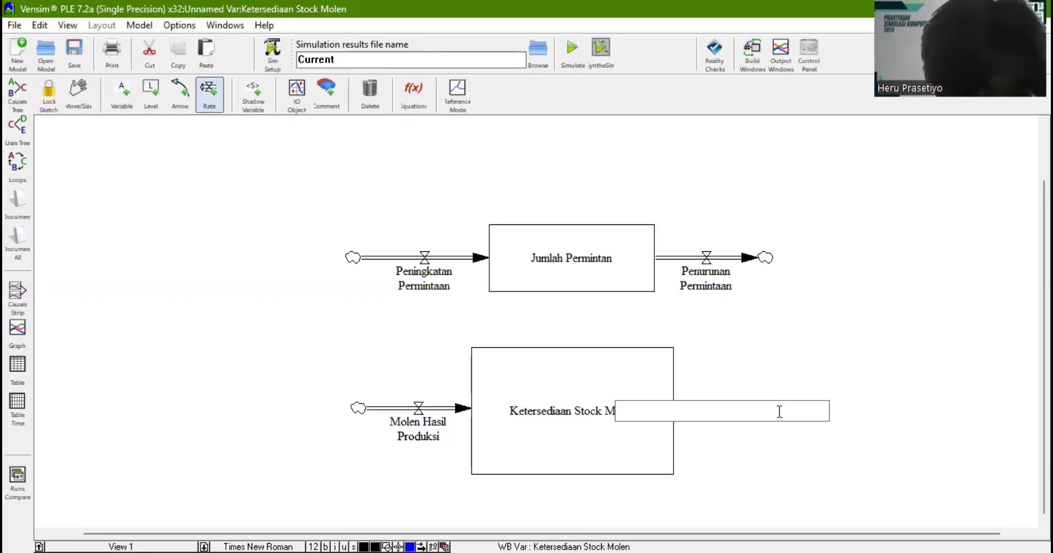
type("Permi")
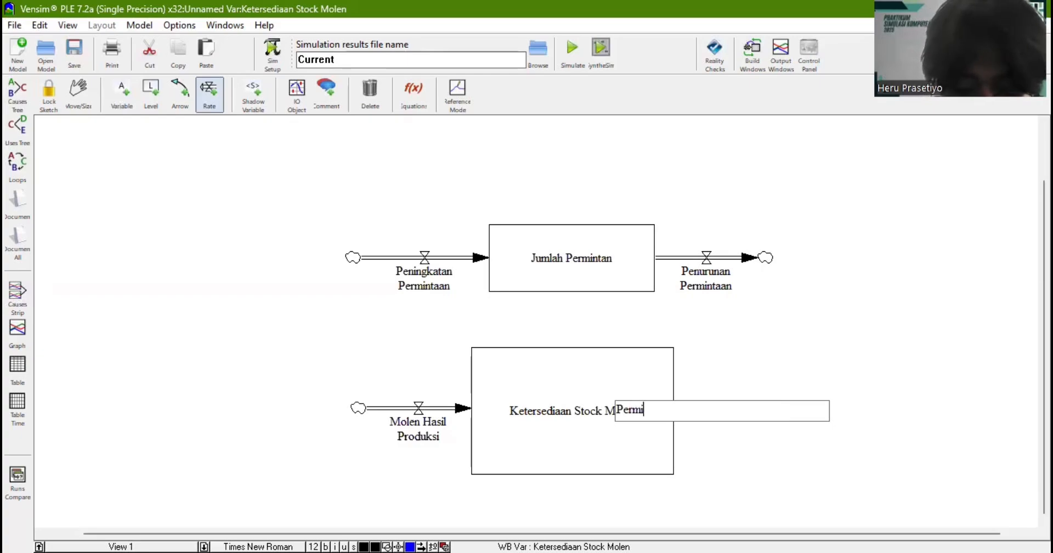
type("ntaan")
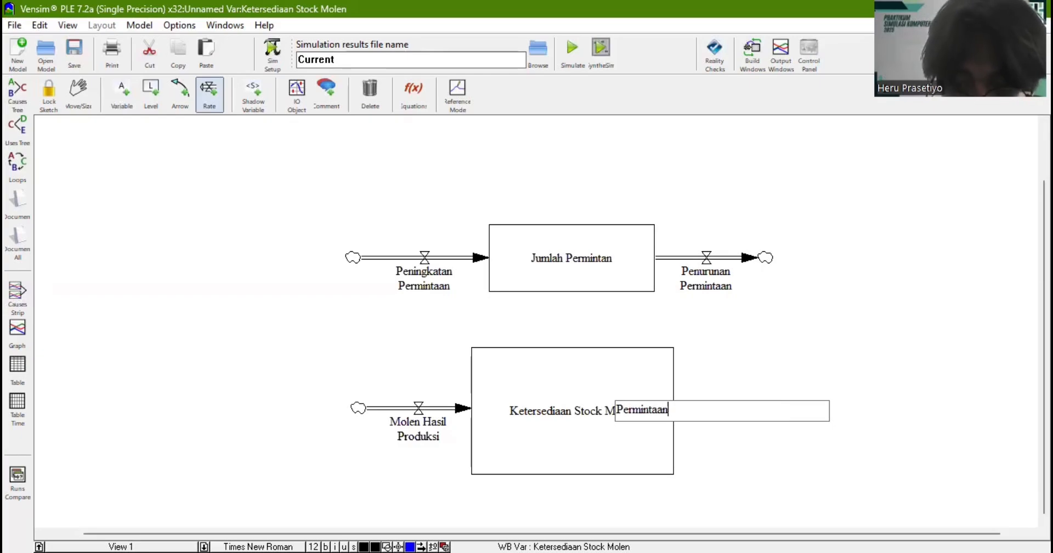
type(" Pelang")
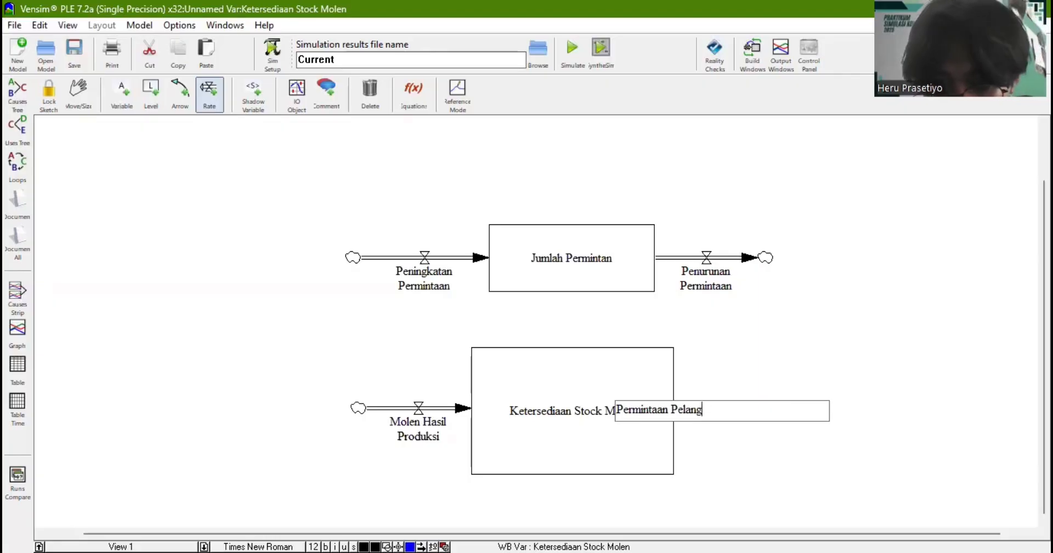
type("gan")
key("Return")
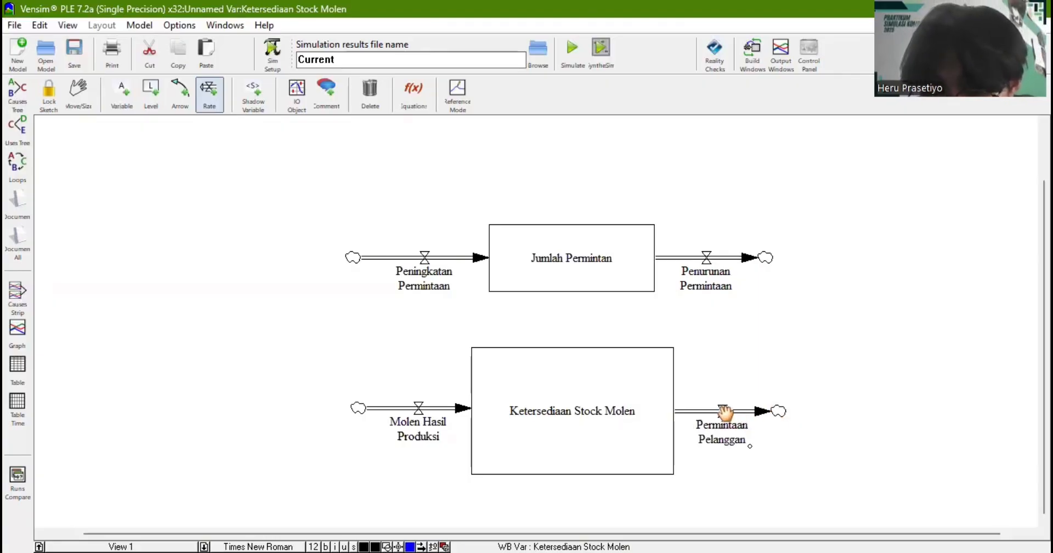
- Move the Permintaan Pelanggan valve and its cloud up to the upper part of the Ketersediaan Stock Molen box, keeping the flow straight
left_click_drag(724, 411, 722, 375)
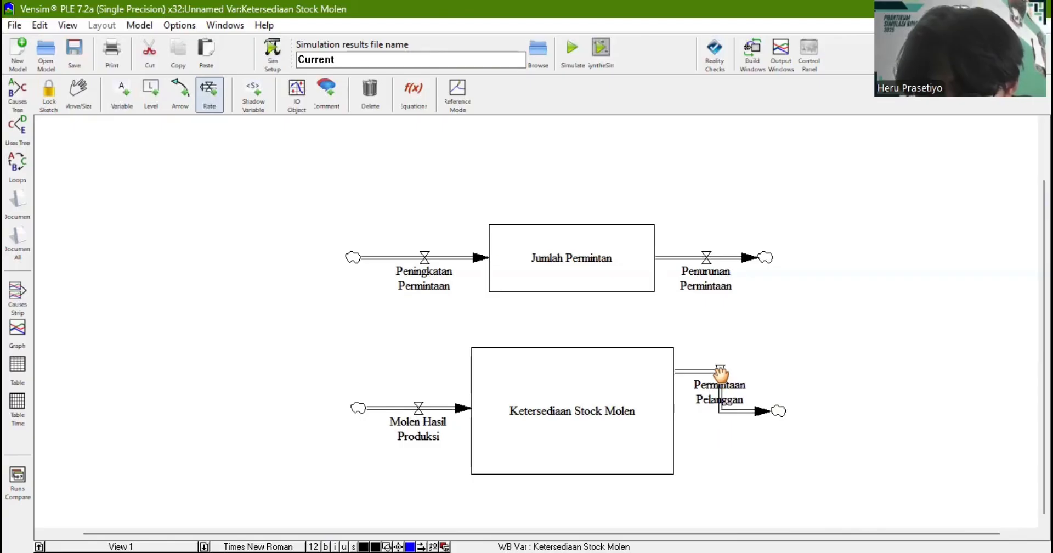
left_click(778, 411)
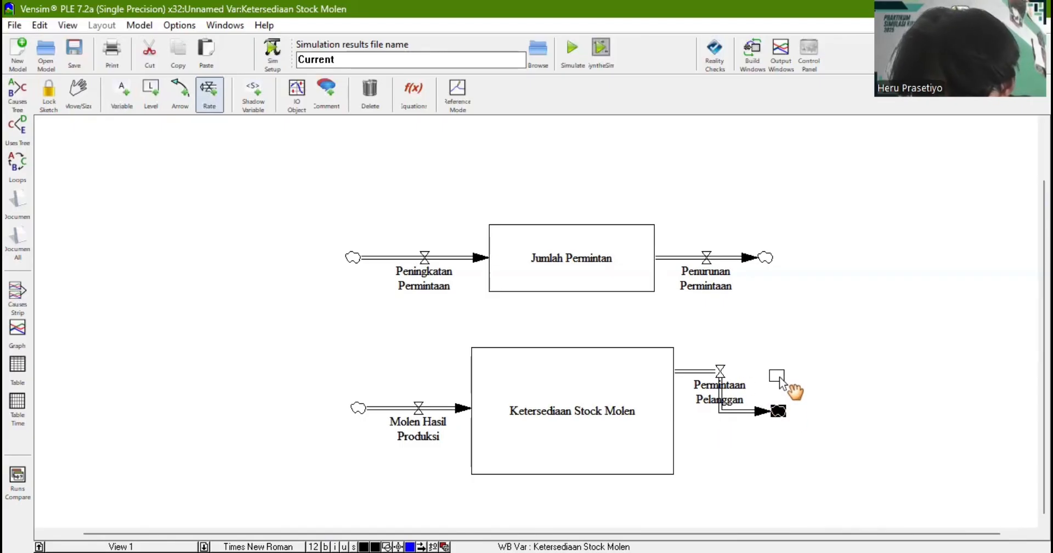
left_click_drag(779, 376, 778, 375)
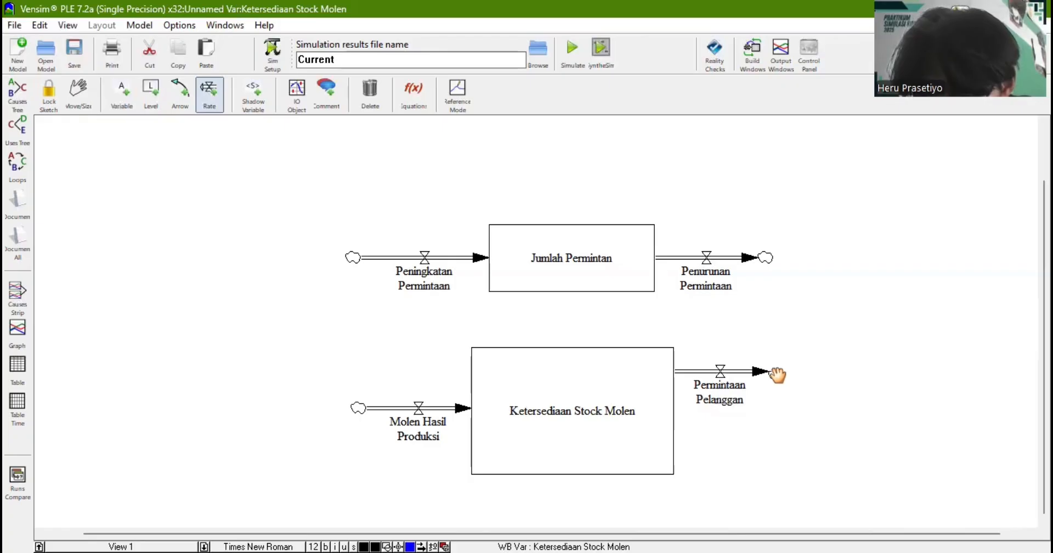
- Draw a second outflow rate named Molen Basi di Penyimpanan from Ketersediaan Stock Molen to a cloud, placed straight below the Permintaan Pelanggan flow
left_click(591, 417)
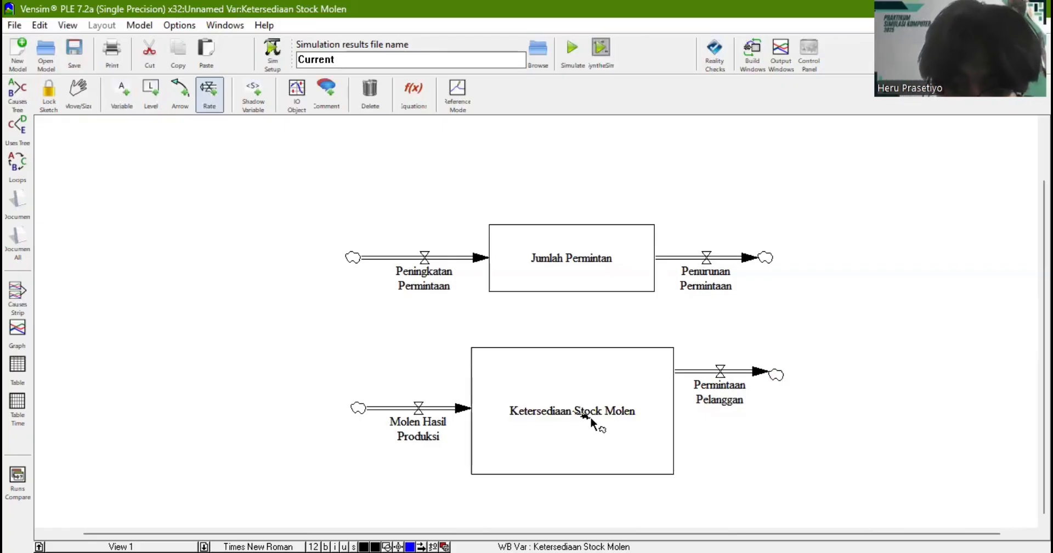
left_click(779, 413)
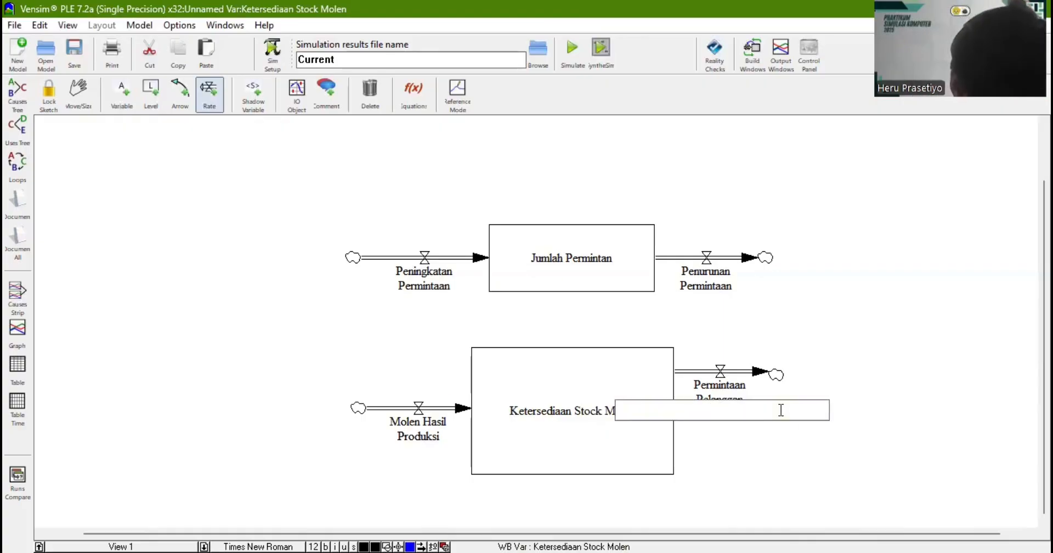
type("Mol")
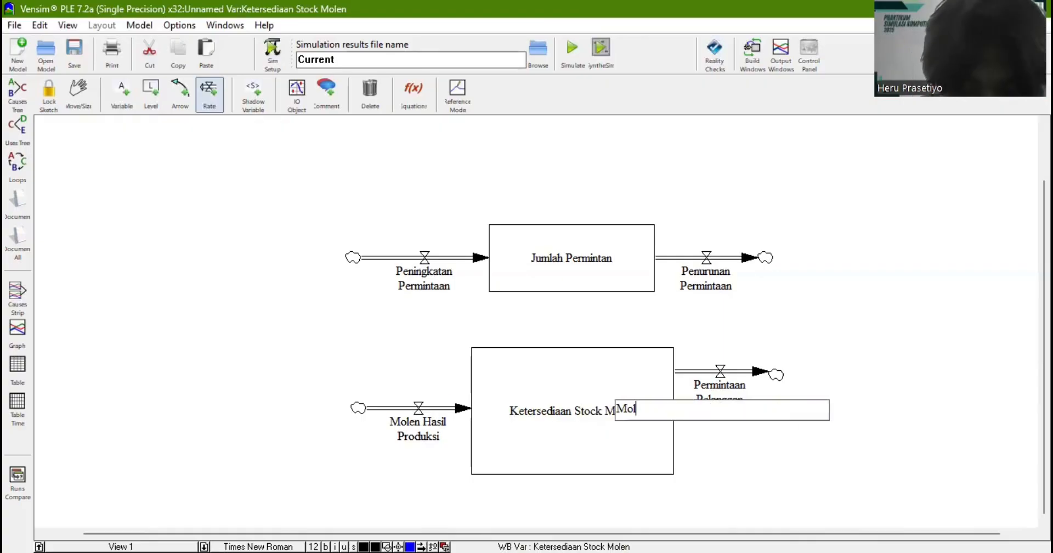
type("en Basi")
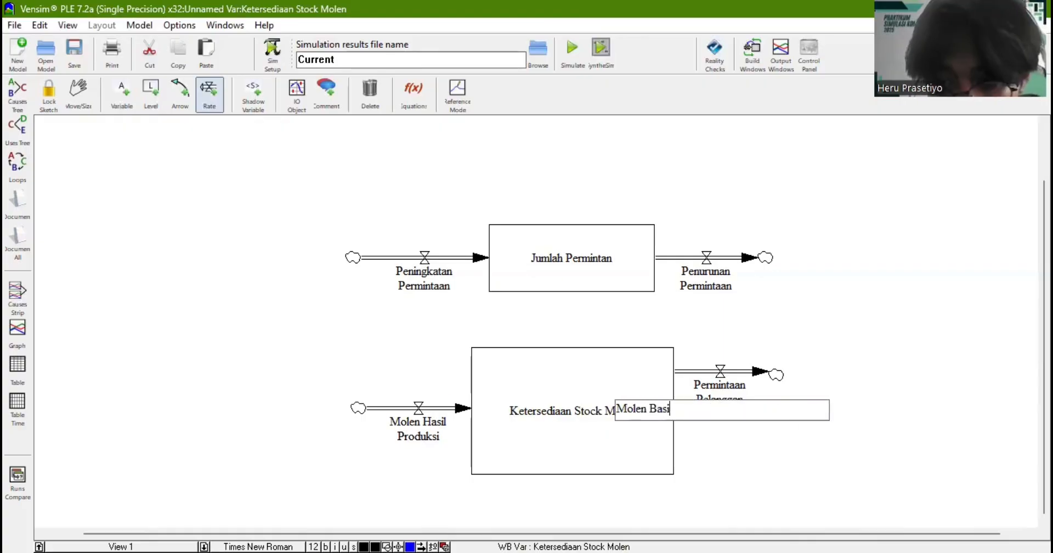
type(" di Penym")
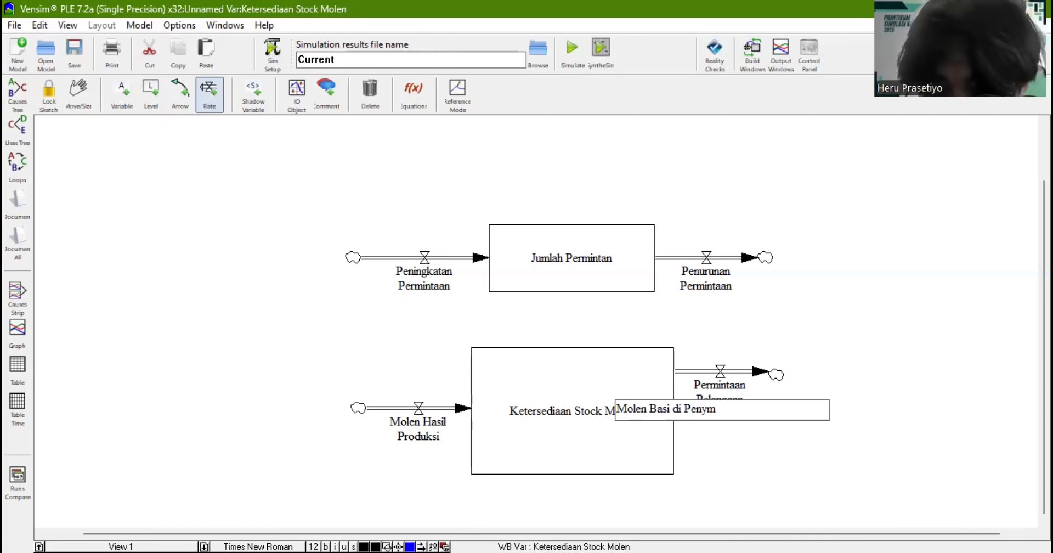
key("BackSpace")
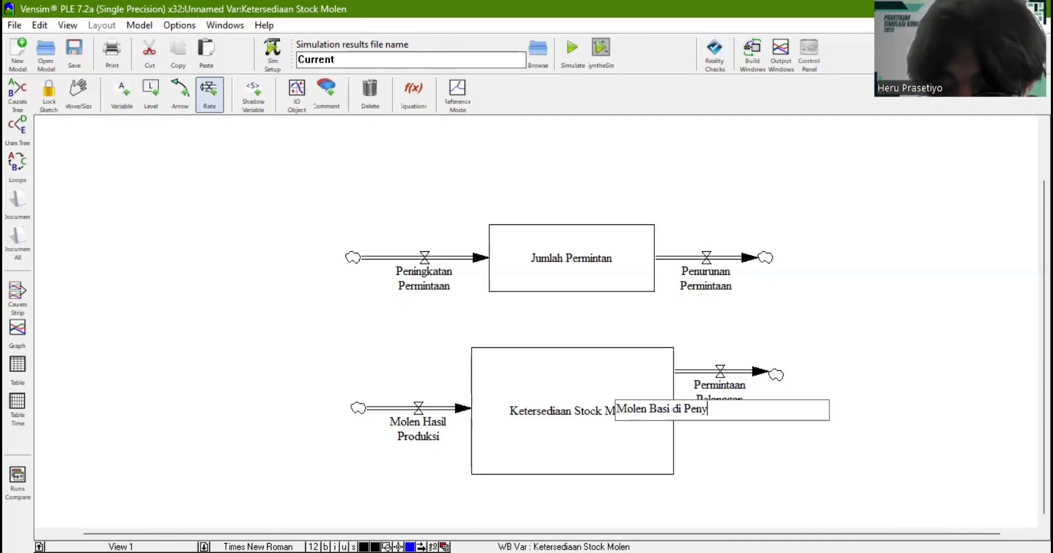
type("impanan")
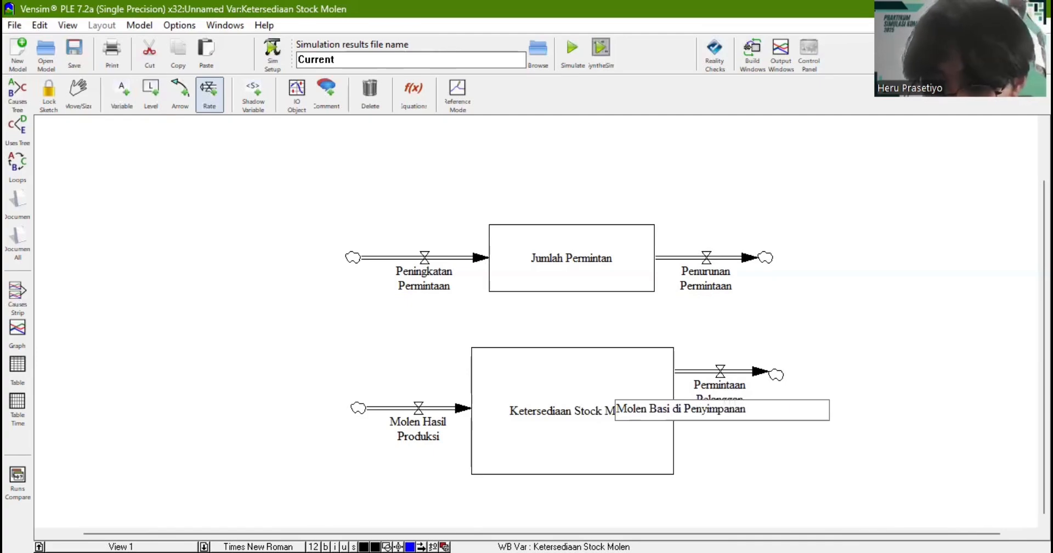
key("Return")
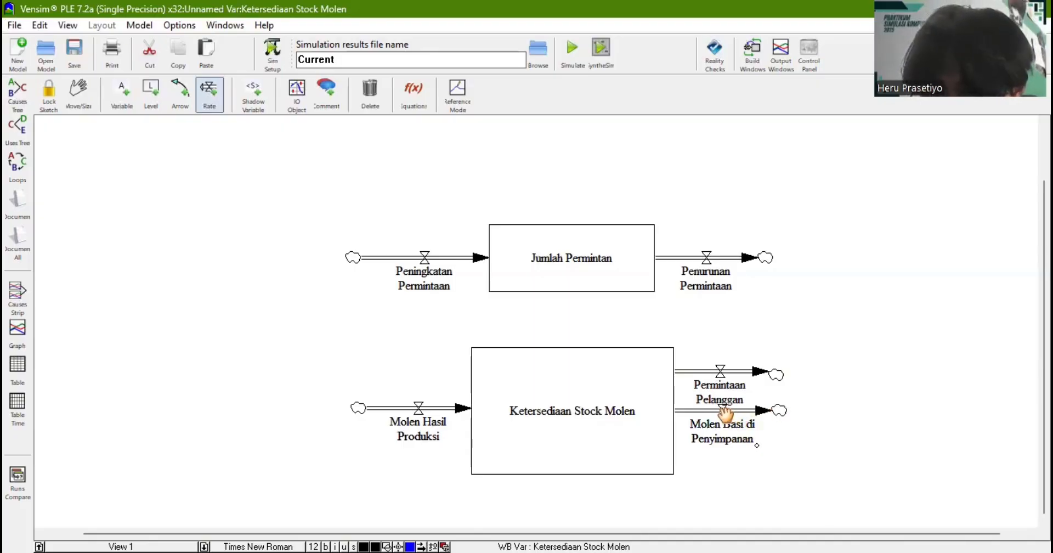
left_click_drag(726, 433, 726, 450)
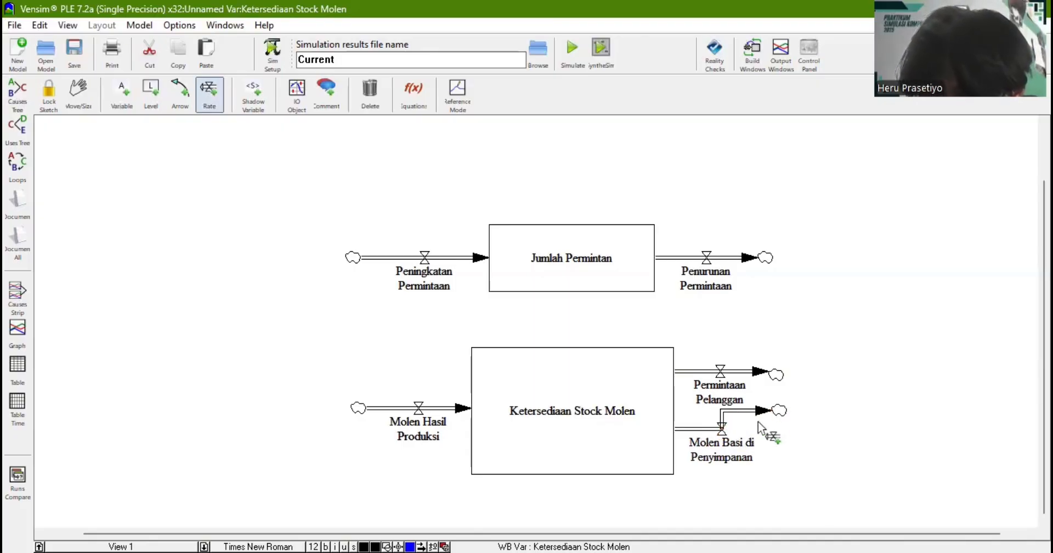
left_click_drag(780, 410, 779, 429)
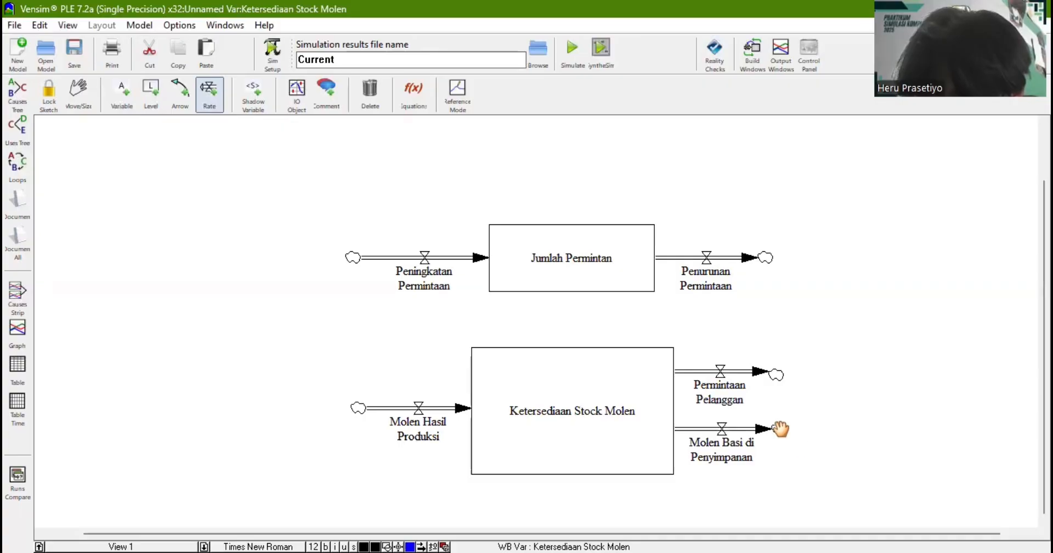
left_click(825, 427)
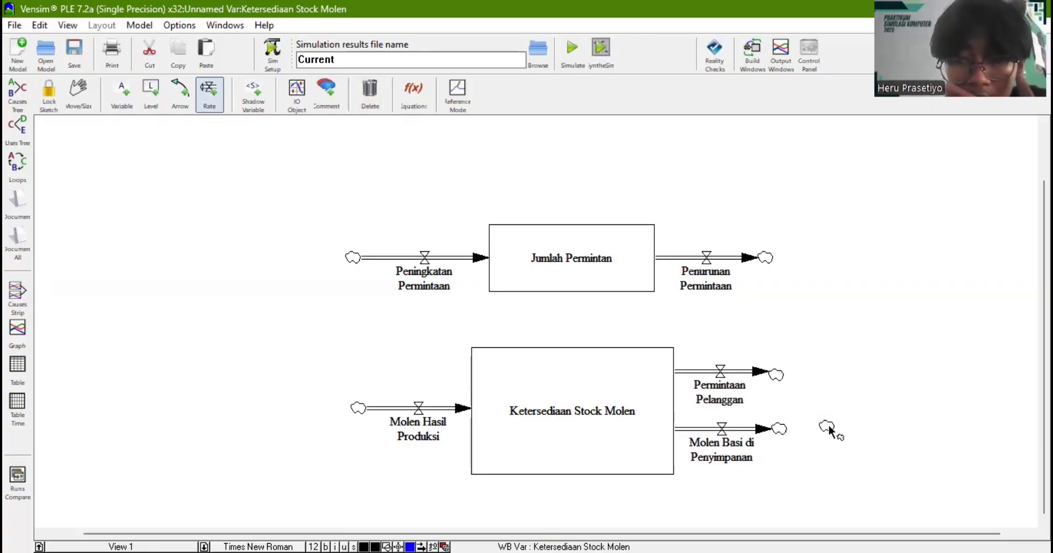
left_click(370, 101)
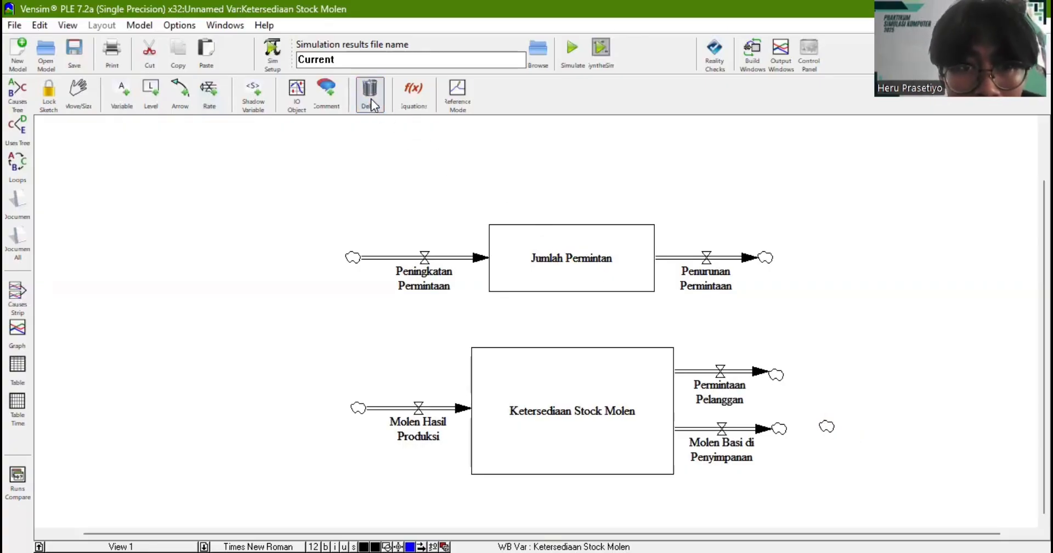
left_click(827, 426)
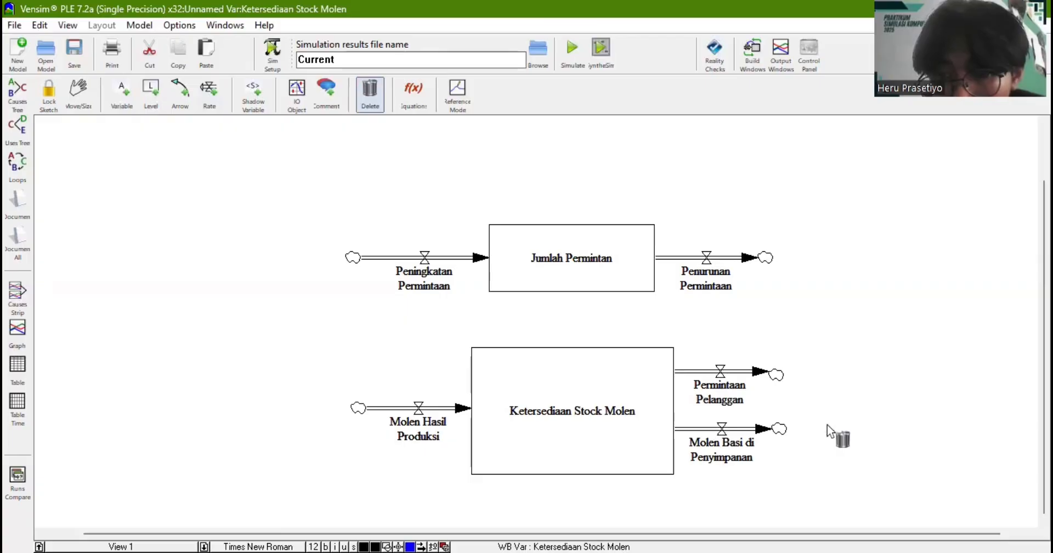
- Add a variable named Persentase Peningkatan Permintaan to the upper left of the Peningkatan Permintaan rate
left_click(123, 91)
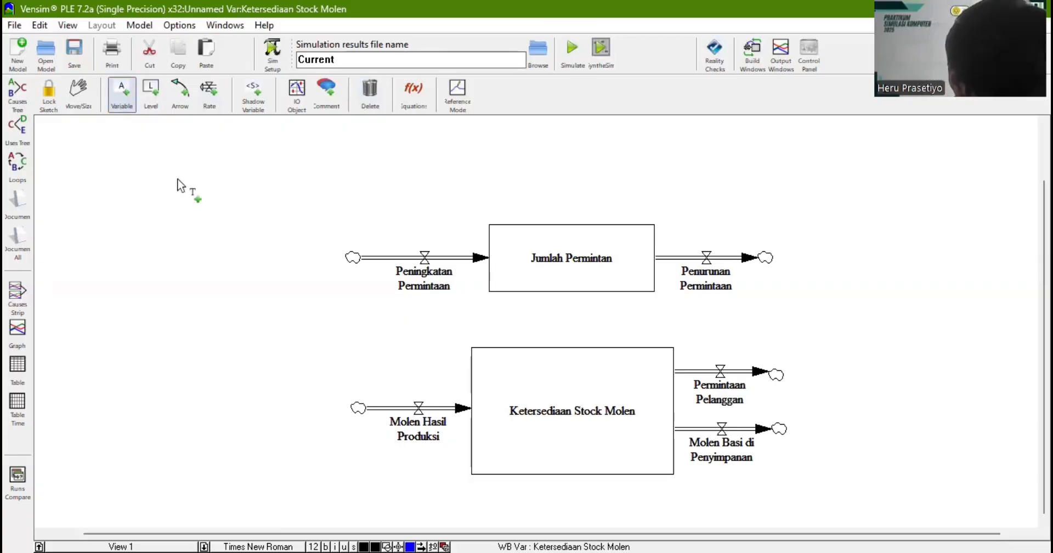
left_click(205, 193)
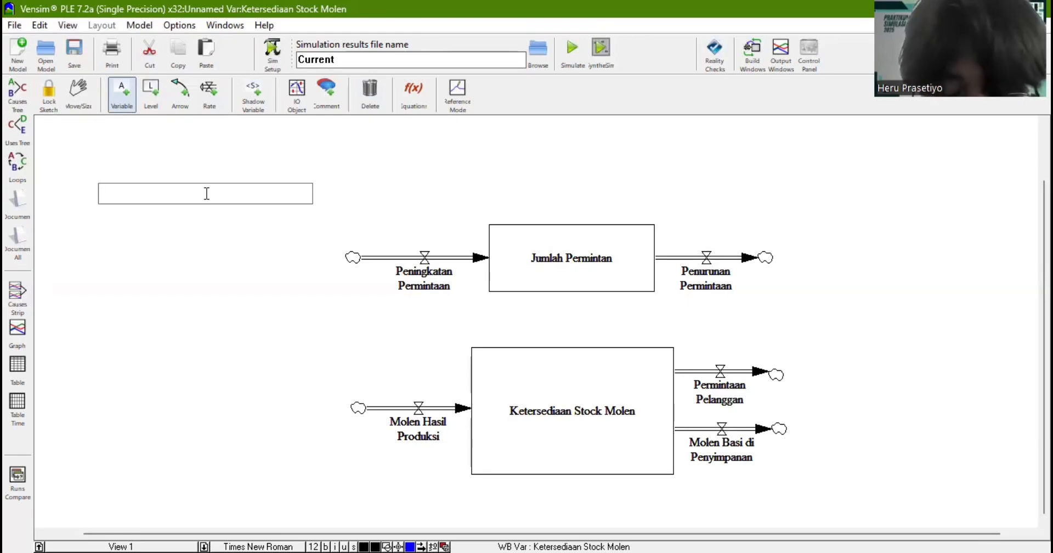
type("P")
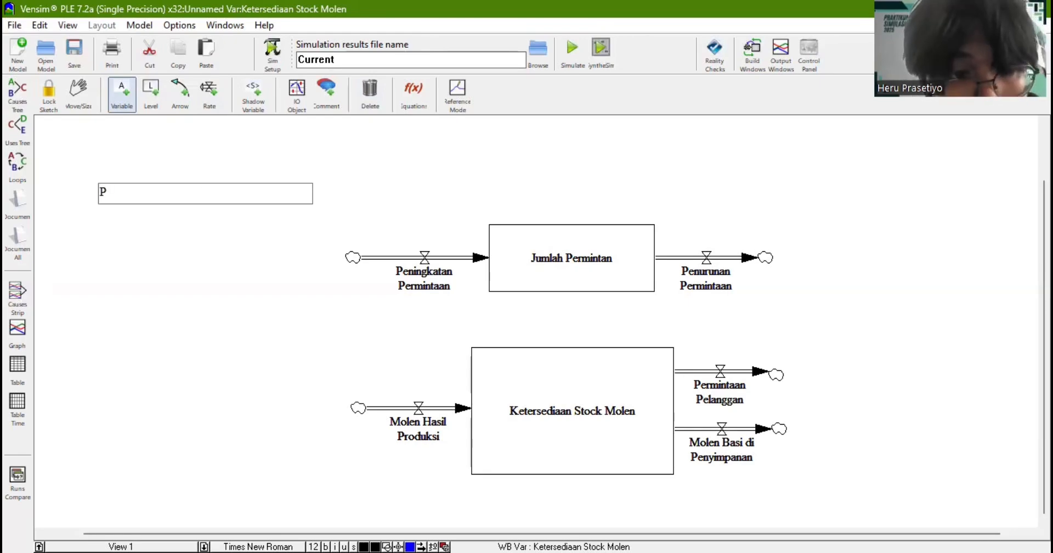
type("ersen")
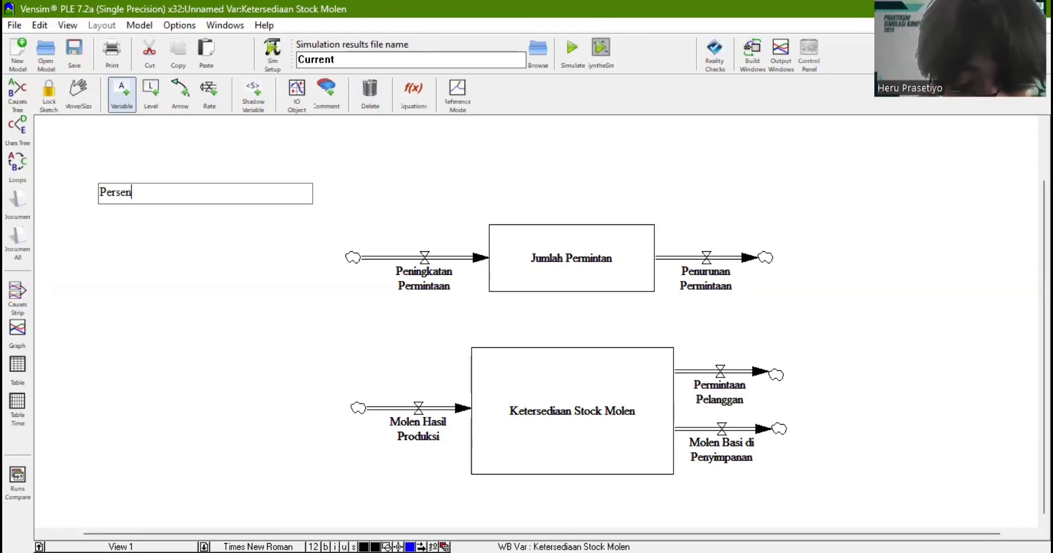
type("tase Peningkatan")
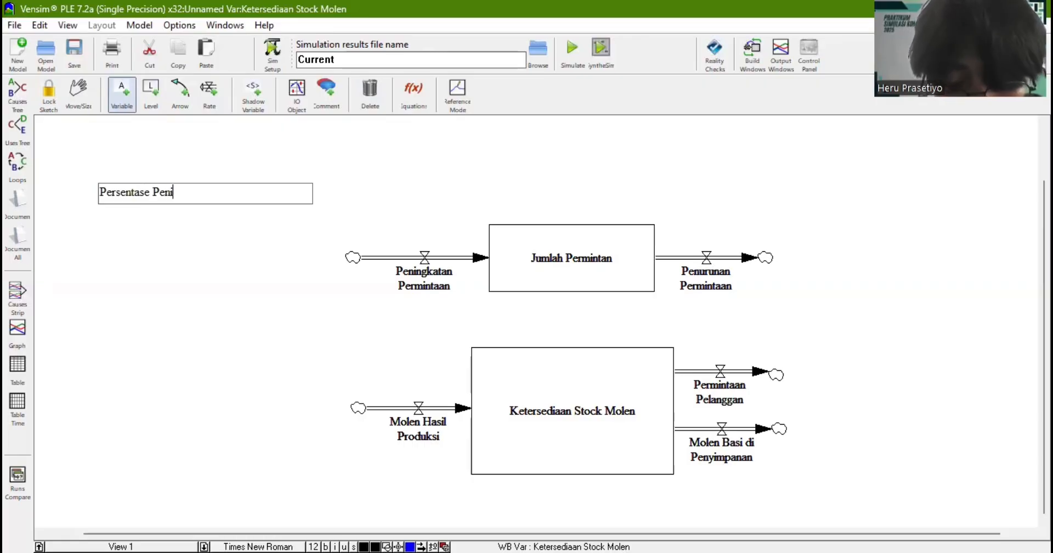
type("Permintaaan")
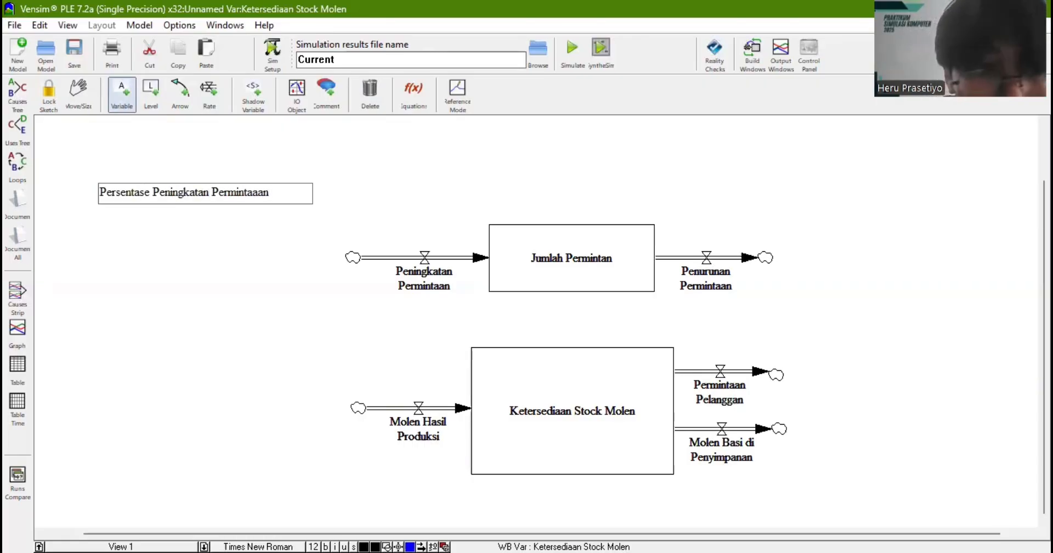
key("BackSpace")
key("Return")
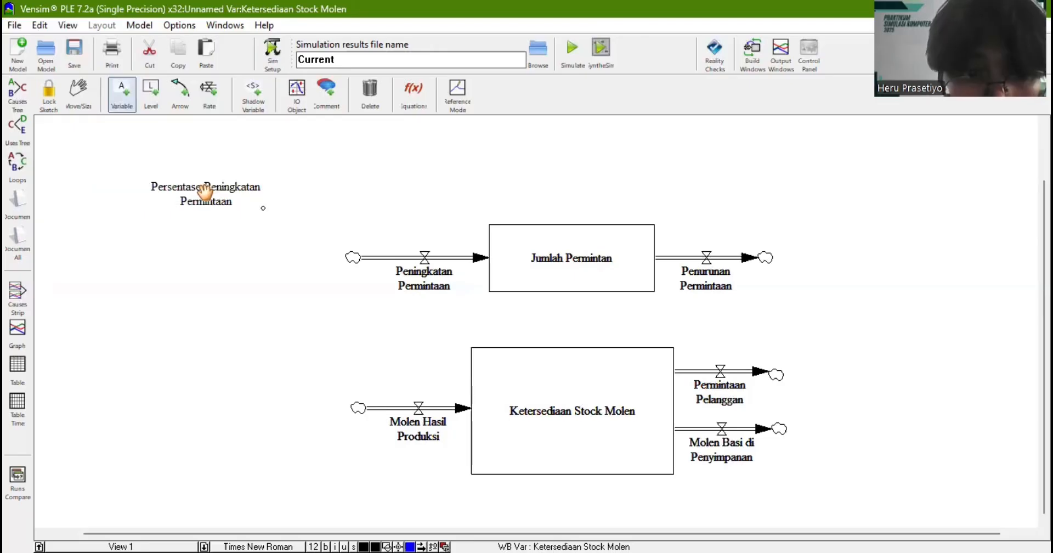
- Add a variable named Jumlah Maksimal Produksi to the upper left of the Molen Hasil Produksi rate
left_click(185, 376)
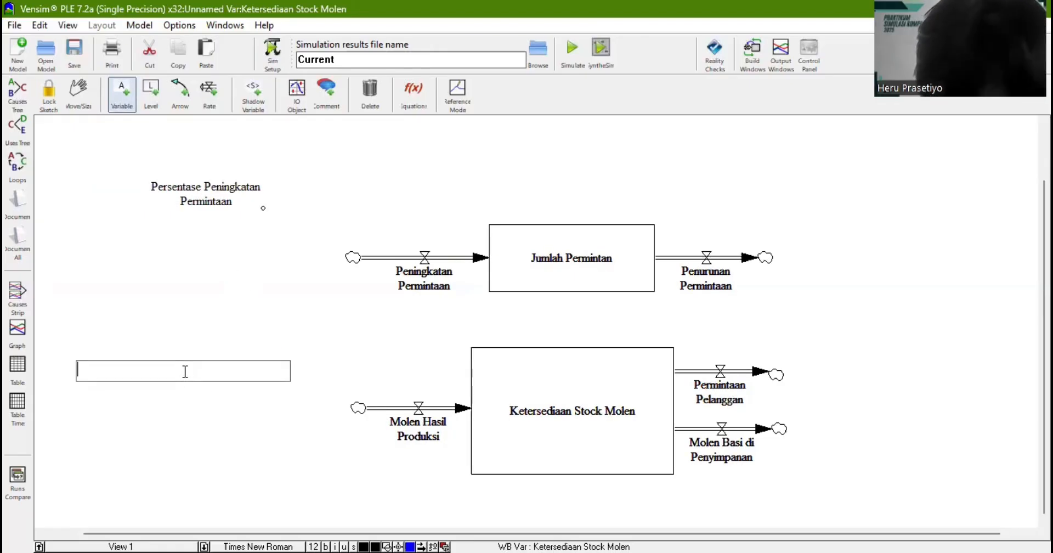
type("Jum")
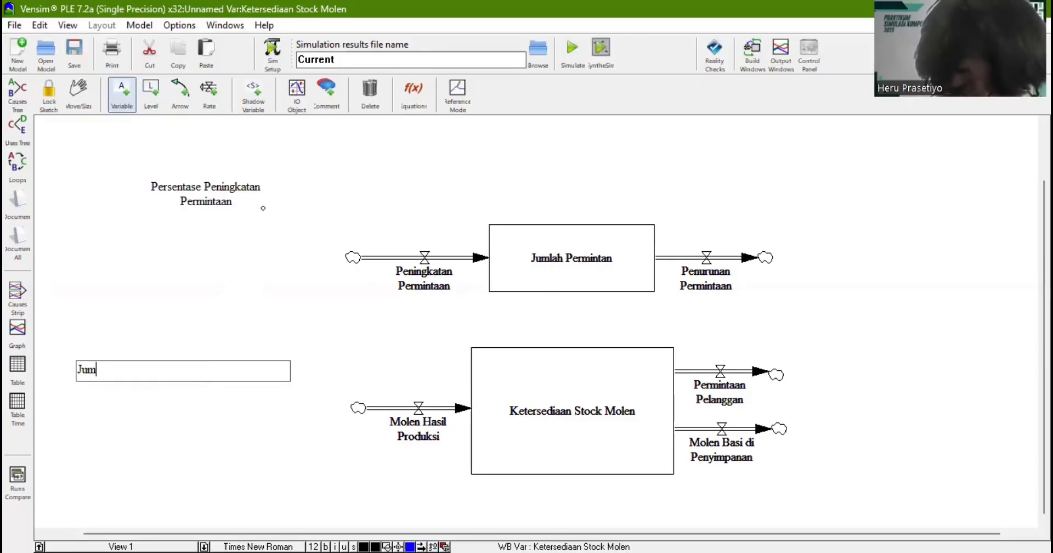
type("lah Maksimal")
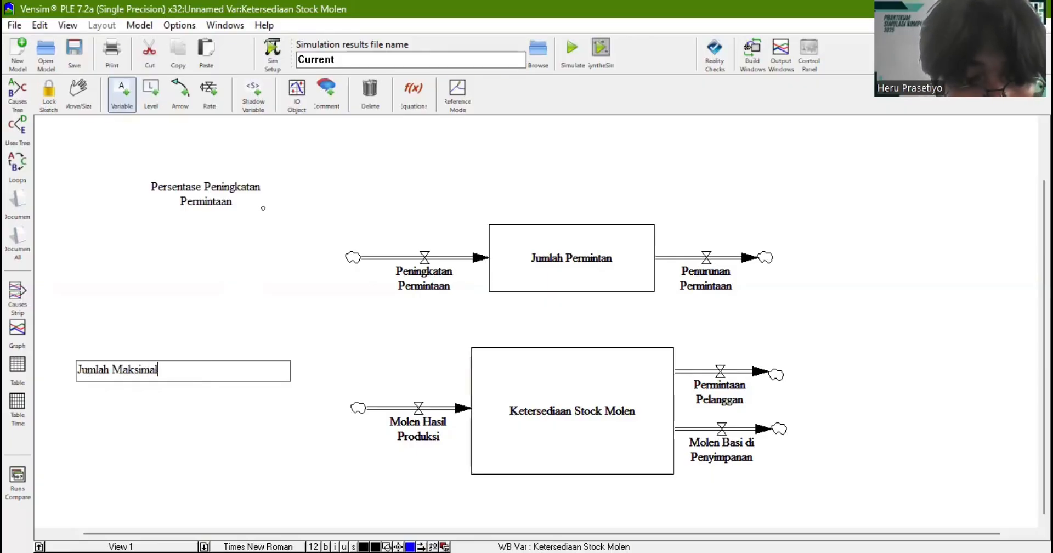
type(" Produksi")
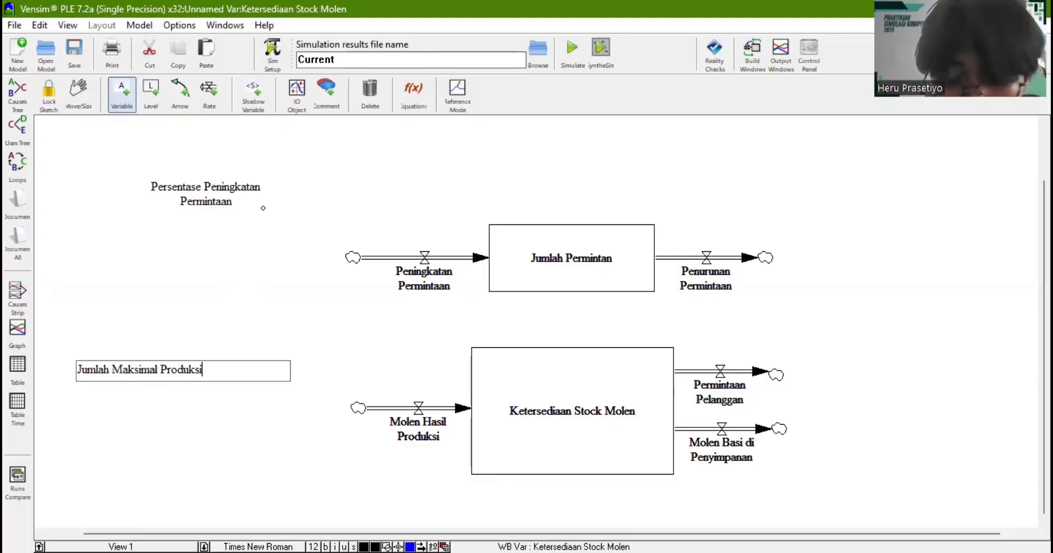
key("Return")
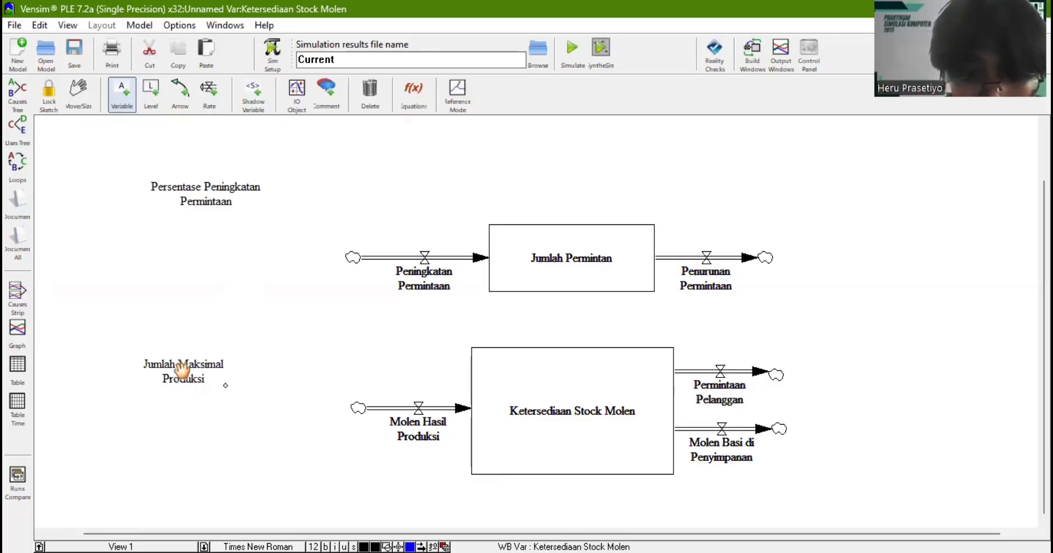
- Add a variable named Persetase Keberhasilan Produksi below Jumlah Maksimal Produksi, to the lower left of the Molen Hasil Produksi rate
left_click(178, 490)
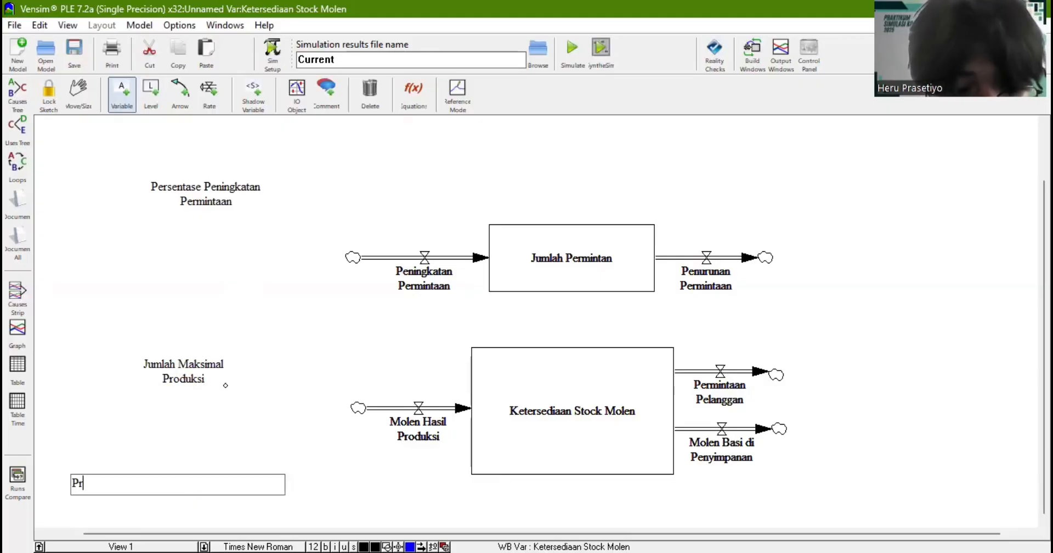
type("Persetas")
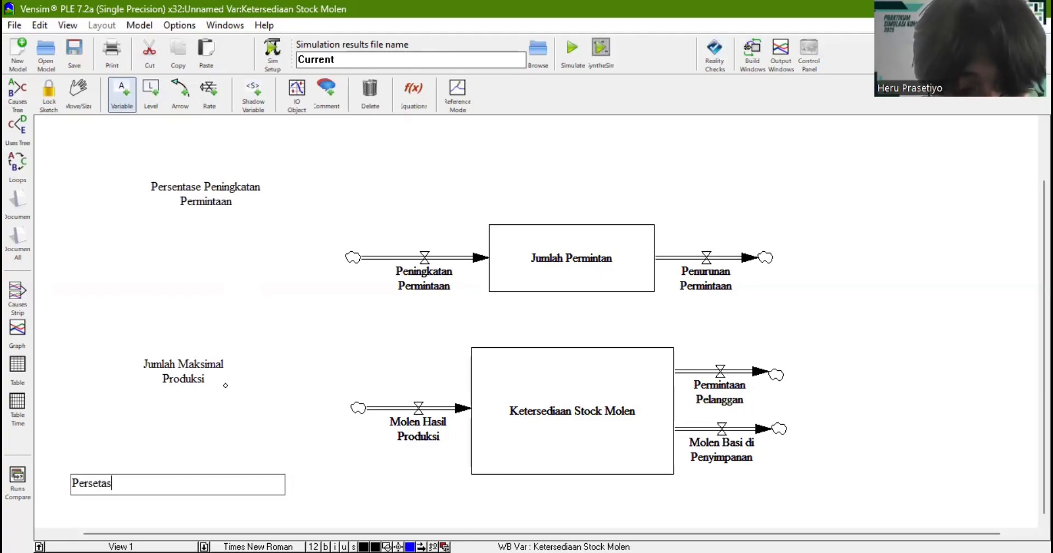
type("e Keber")
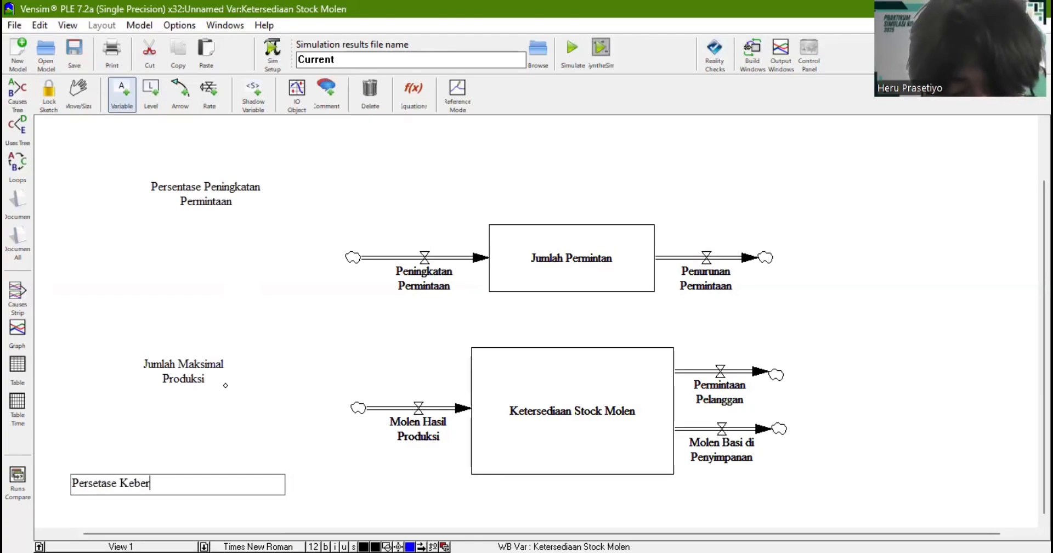
type("haassilan")
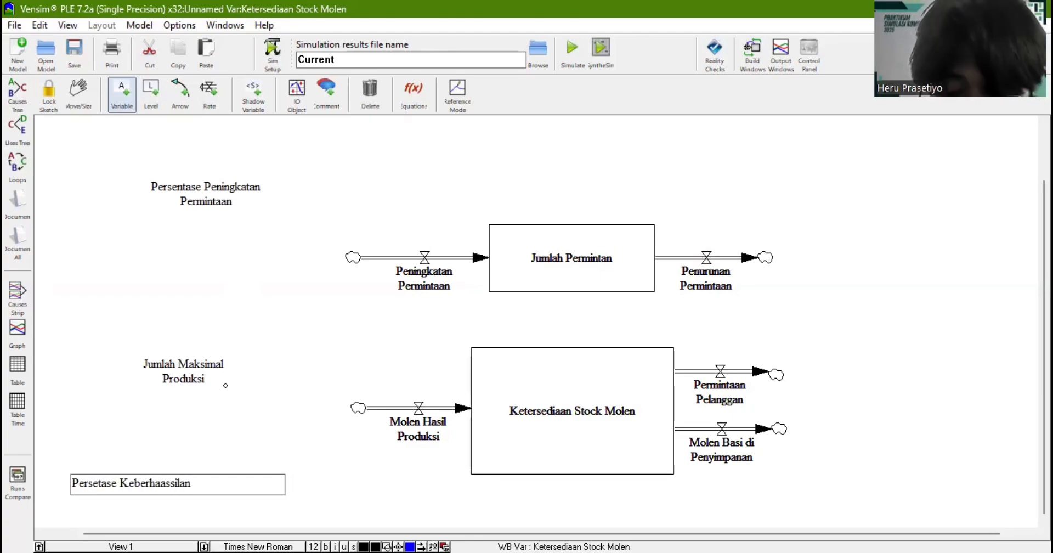
type(" Produksi")
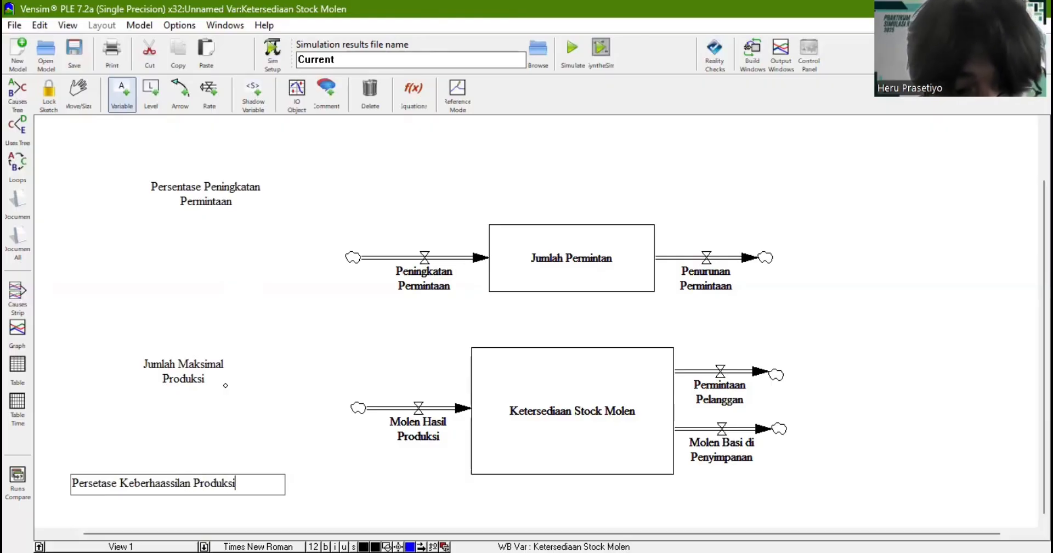
left_click(176, 482)
key("BackSpace")
key("BackSpace")
key("BackSpace")
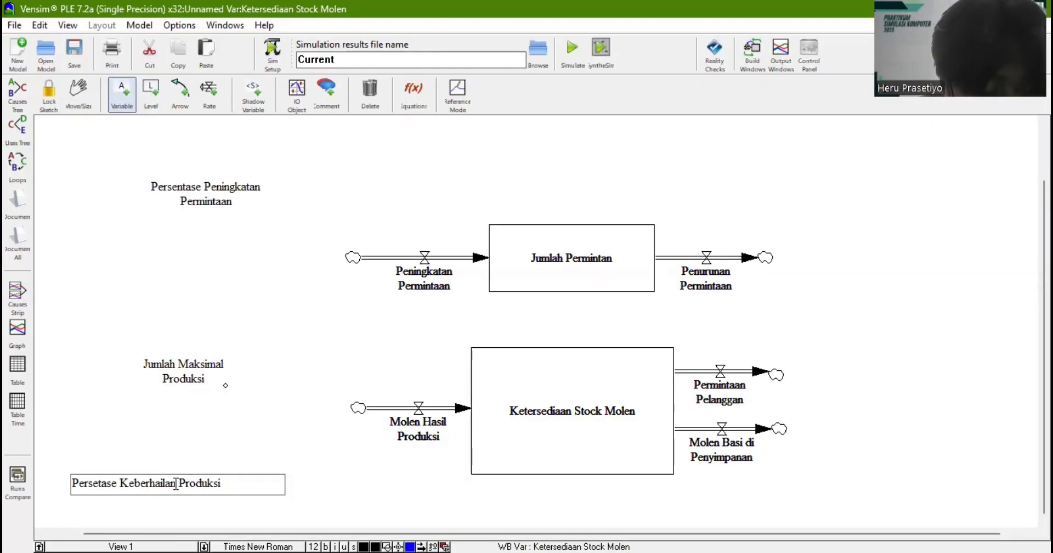
type("s")
key("Return")
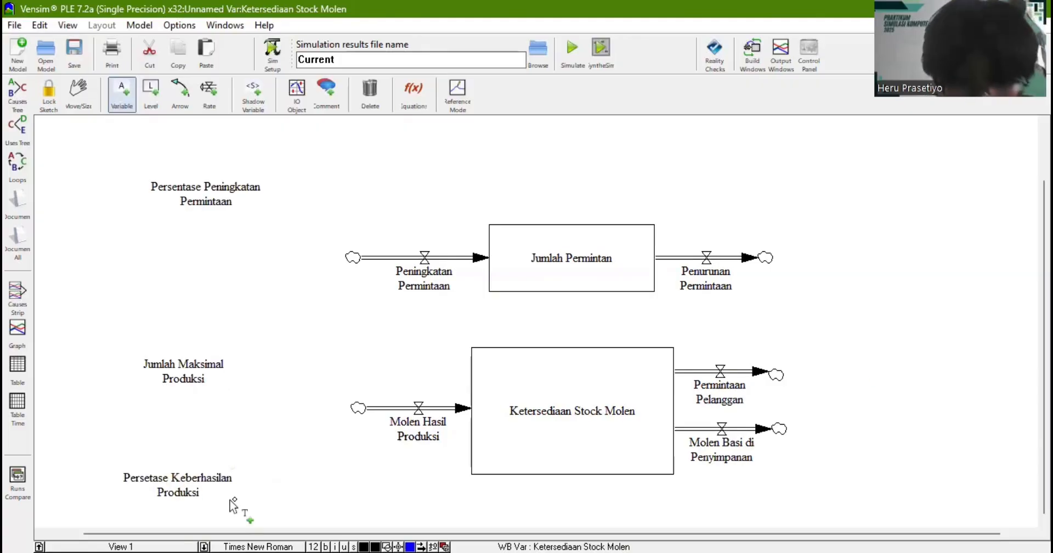
- Add a variable named Persentase Penurunan Permintaan to the upper right of the Penurunan Permintaan rate
scroll(822, 213, "up", 1)
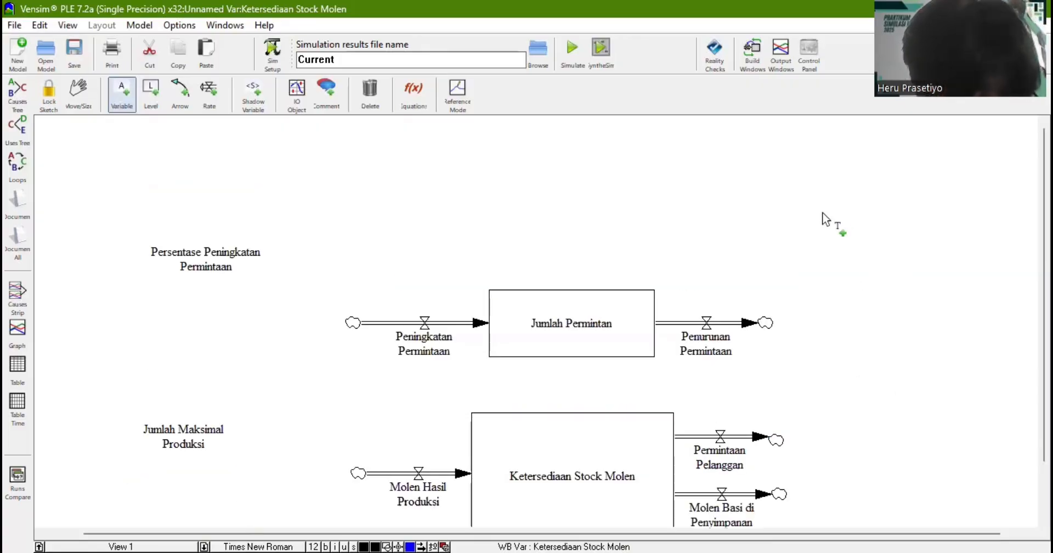
left_click(822, 224)
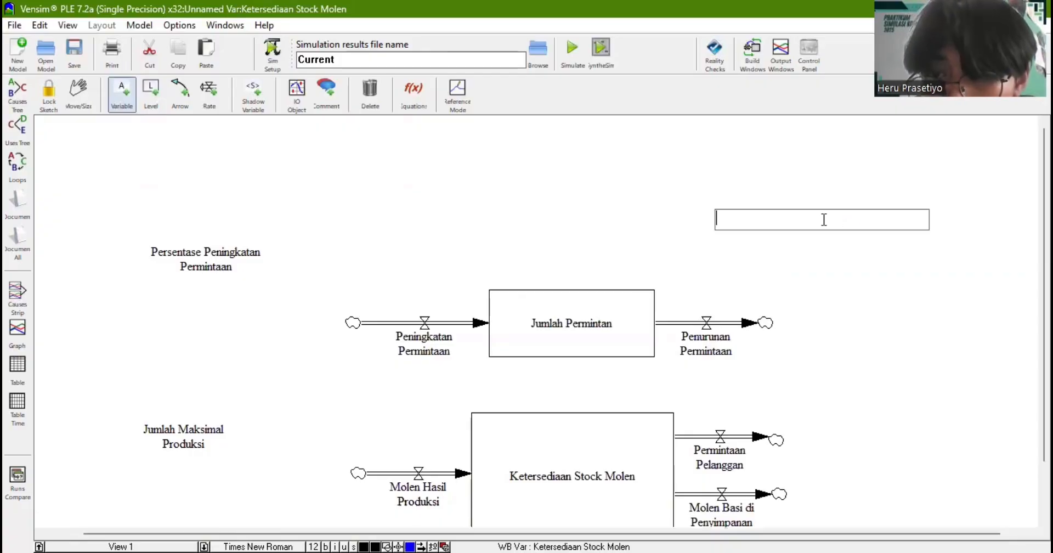
type("Perse")
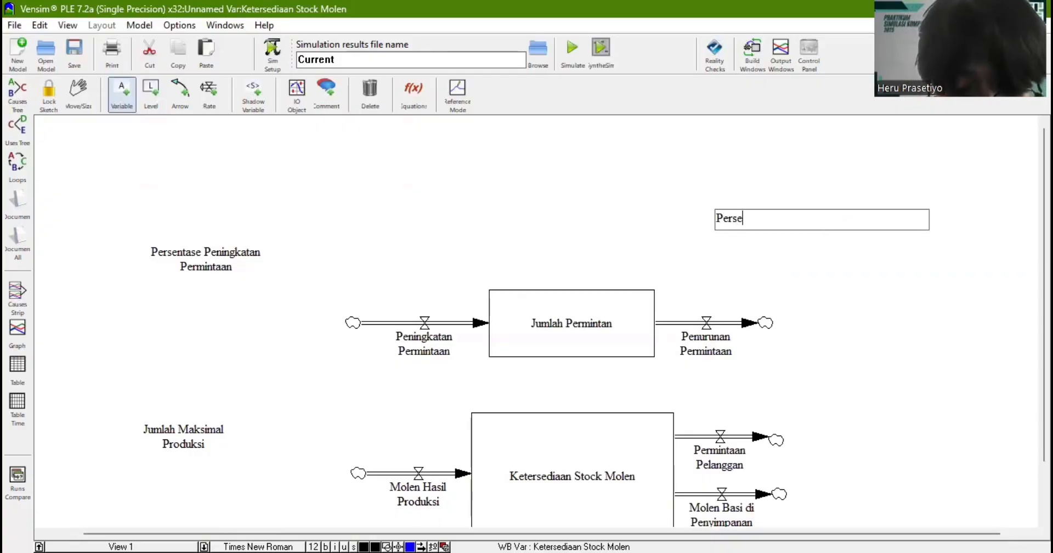
type("ntase P")
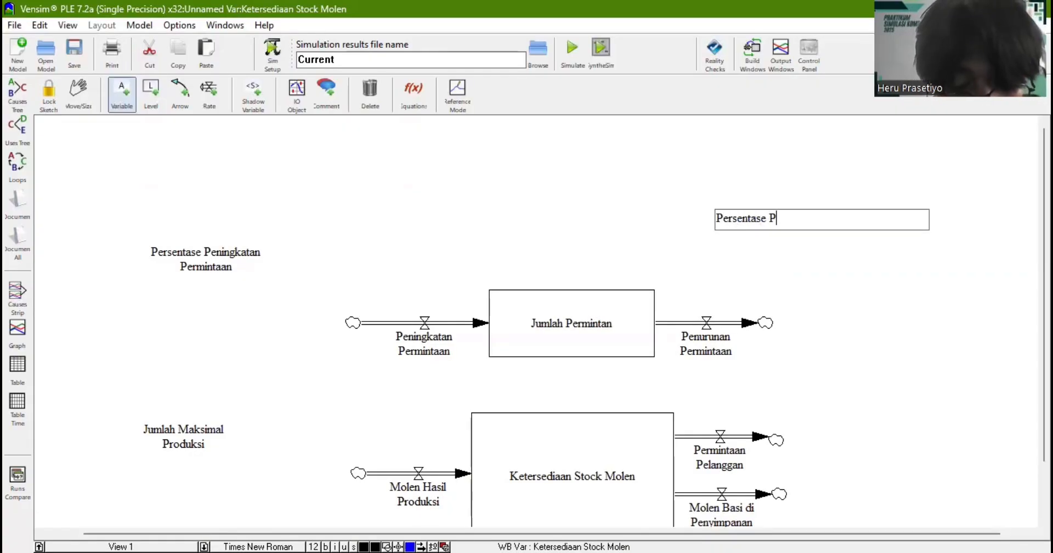
type("enuru")
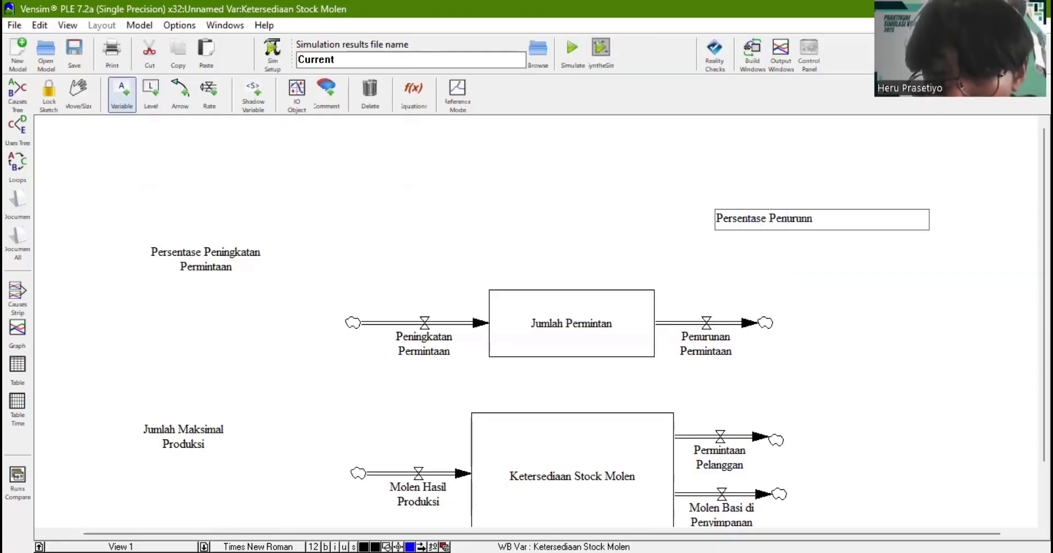
type("nan ")
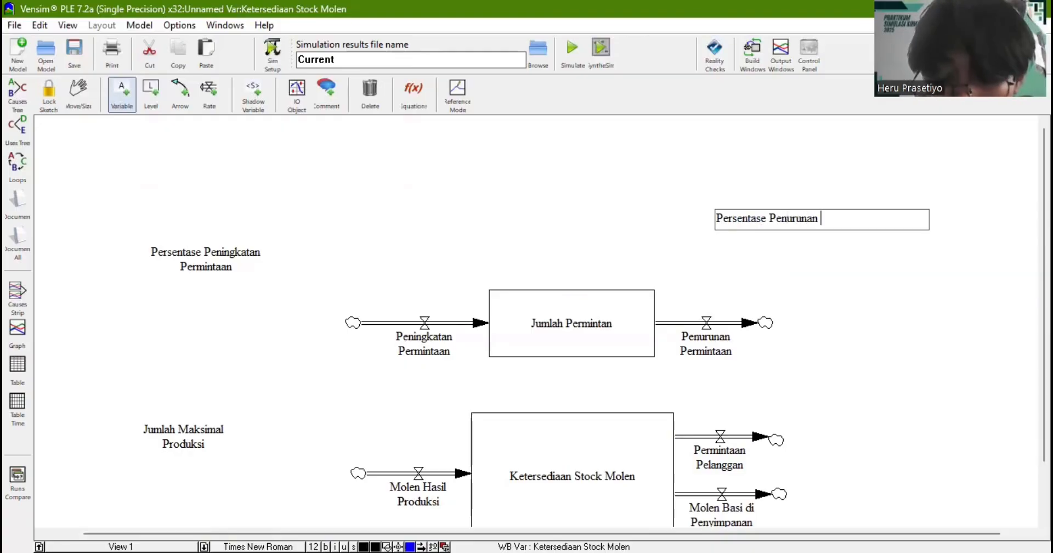
type("Permintaan")
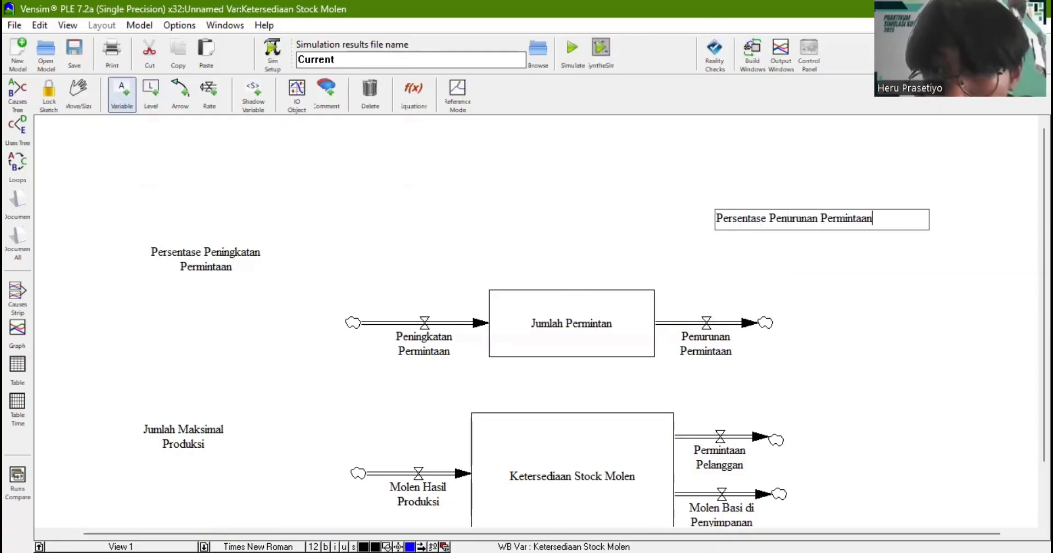
key("Return")
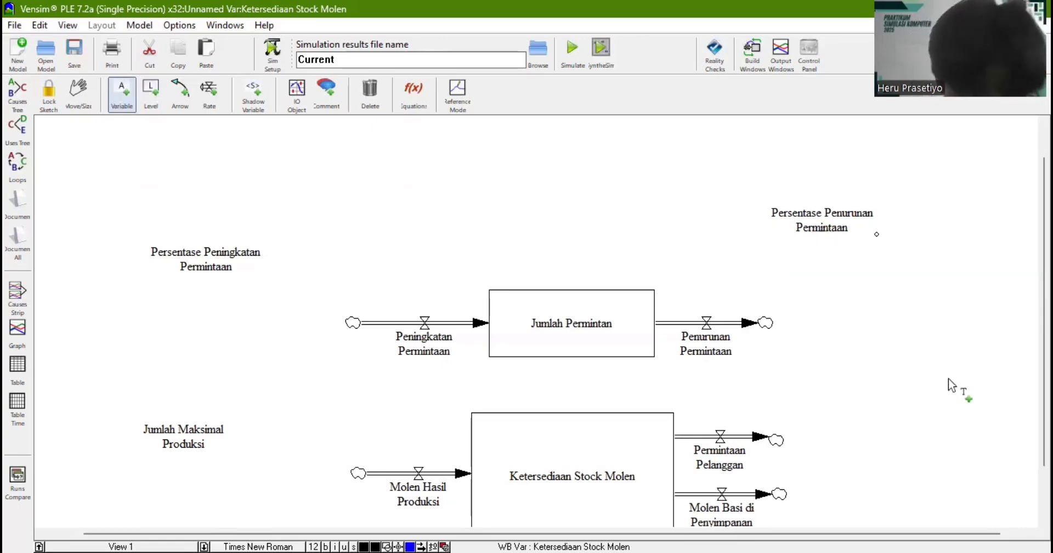
- Add a variable named Rasio Permintaan Bulanan to the upper right of the Permintaan Pelanggan rate
left_click(862, 401)
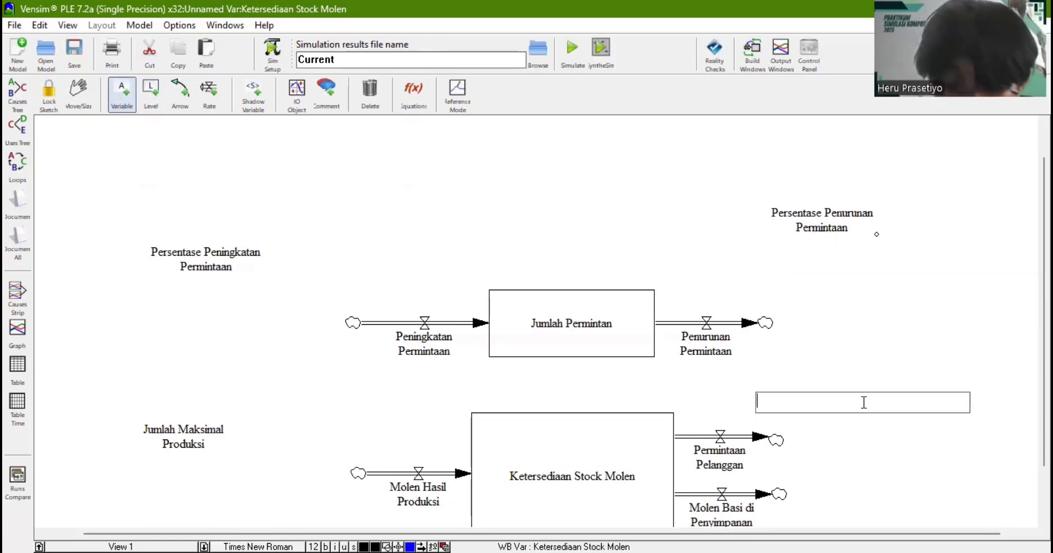
type("Rasio ")
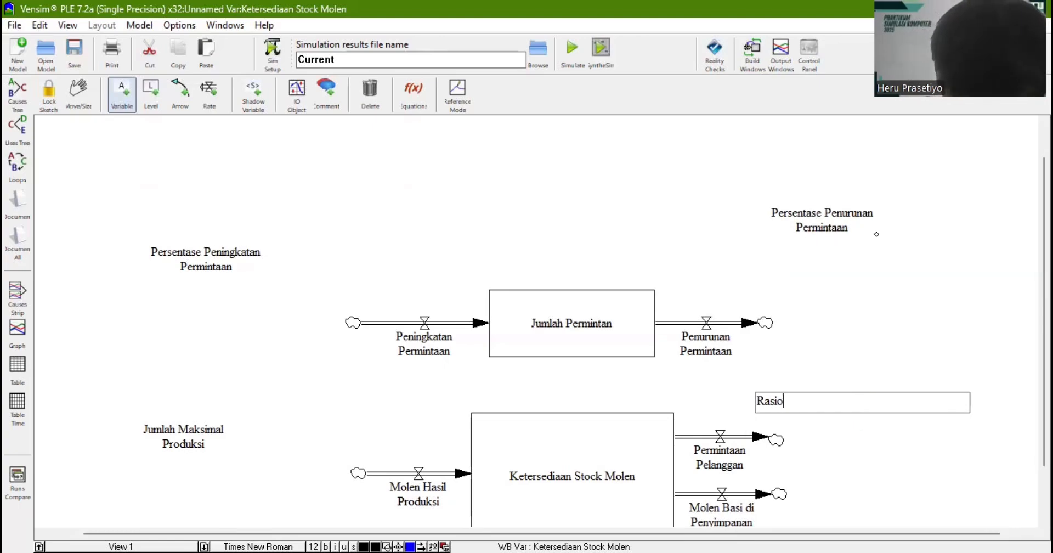
type("P")
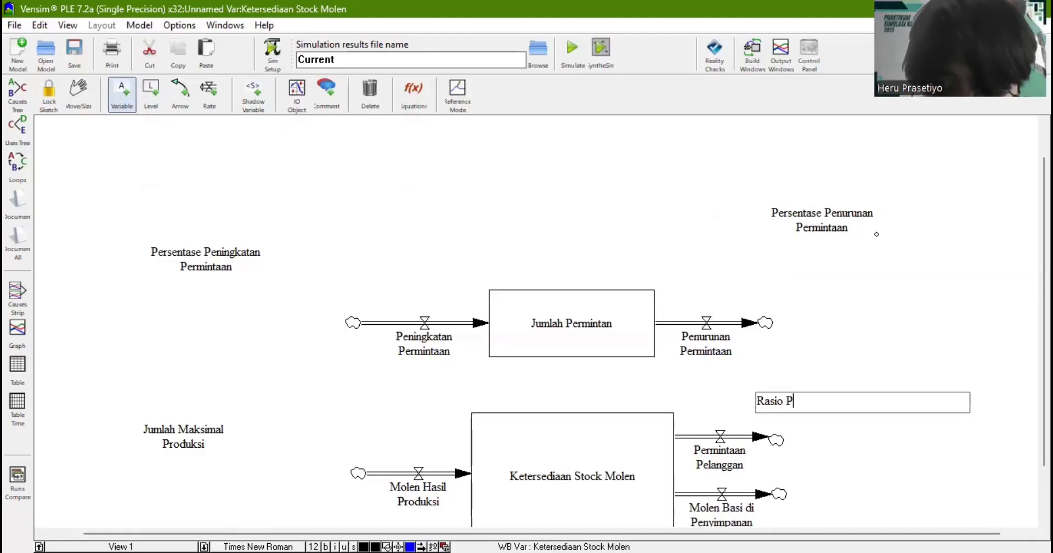
type("ermintaan ")
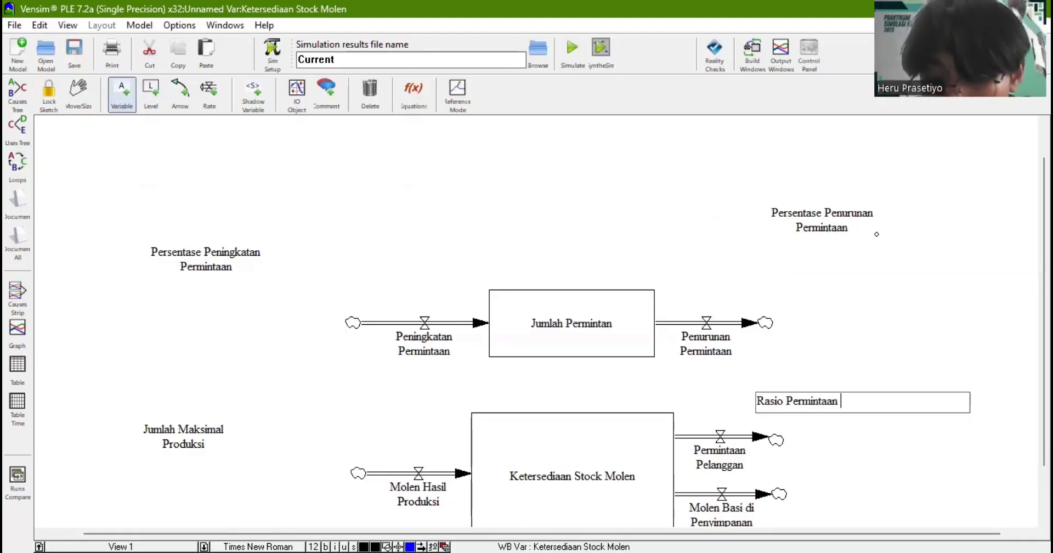
type("BUulanan")
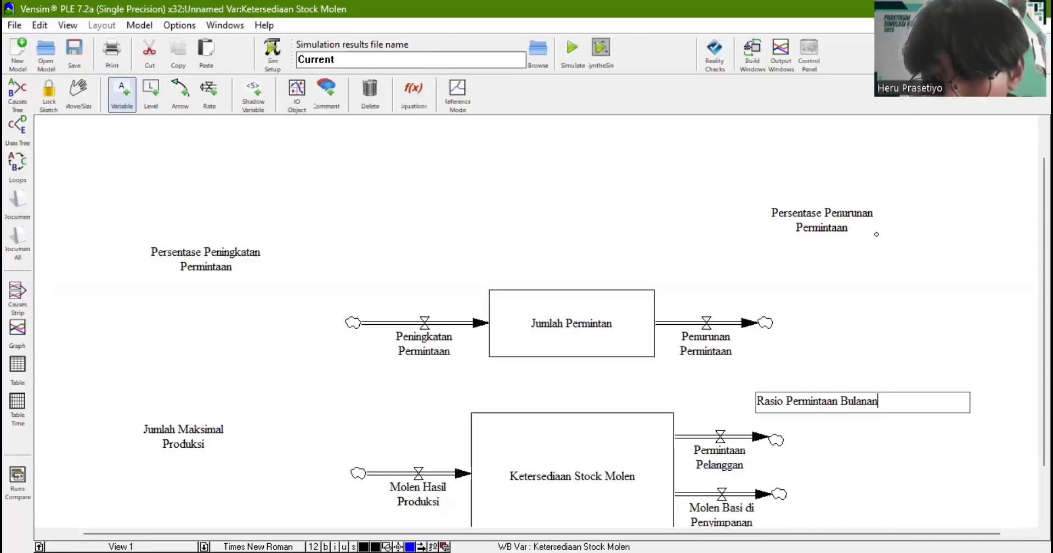
key("Return")
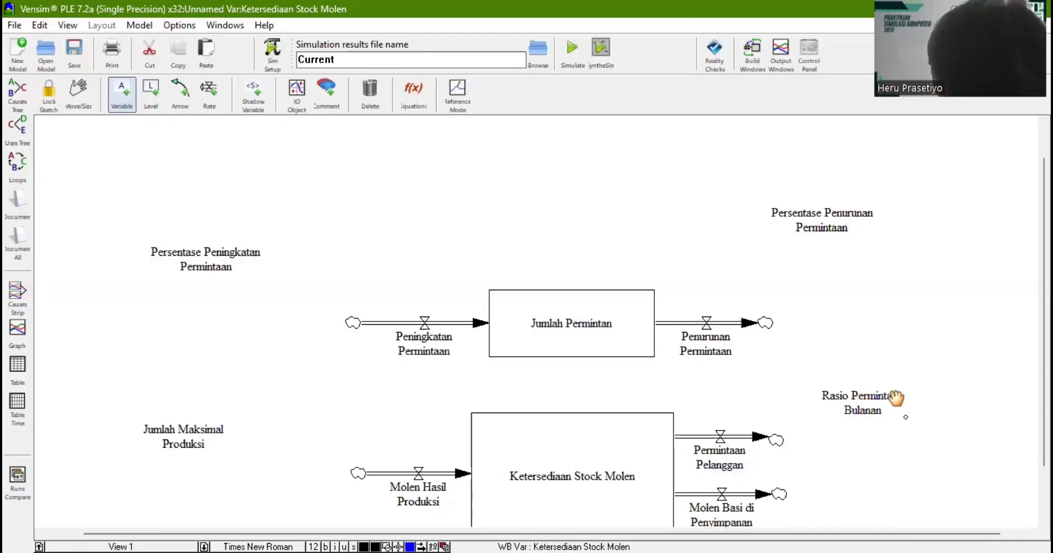
- Add a variable named Persentase Molen Basi to the lower right of the Molen Basi di Penyimpanan rate
scroll(903, 403, "down", 3)
left_click(839, 475)
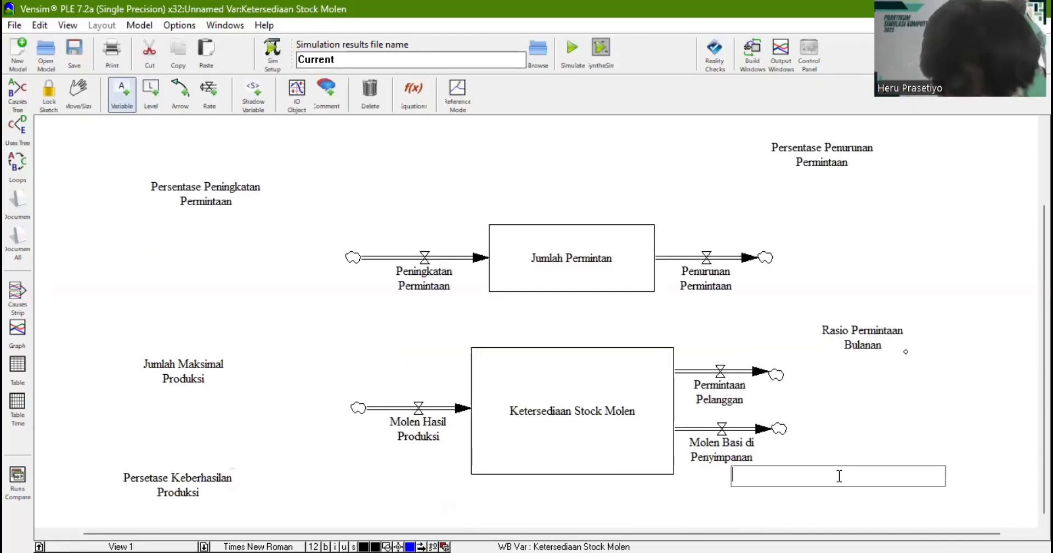
type("Pe")
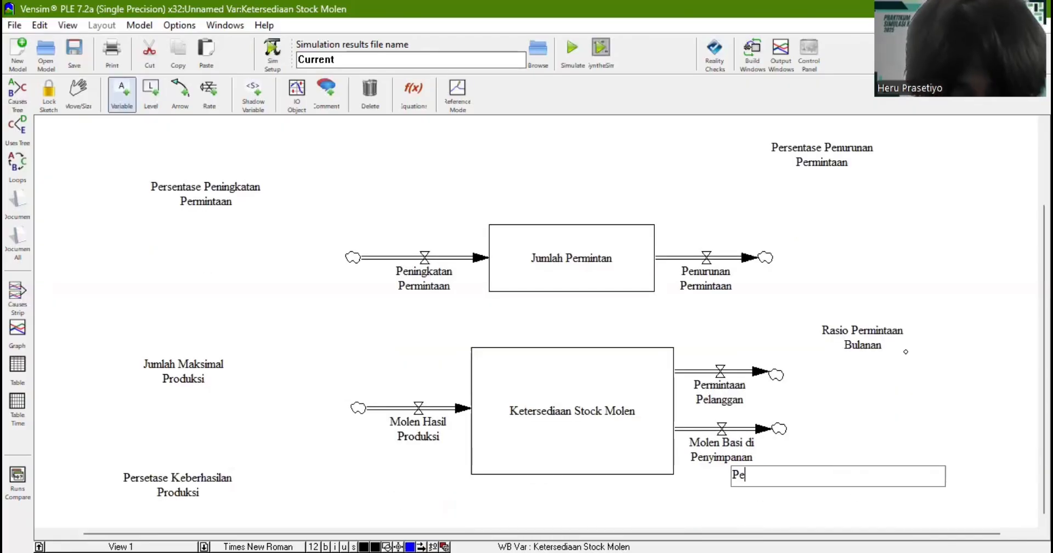
type("rsentase")
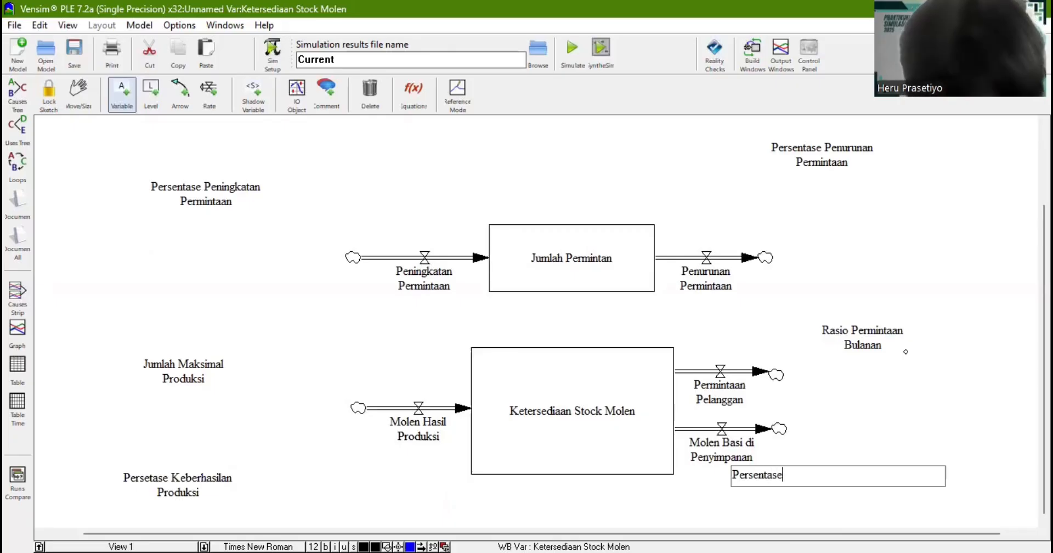
type(" Mole")
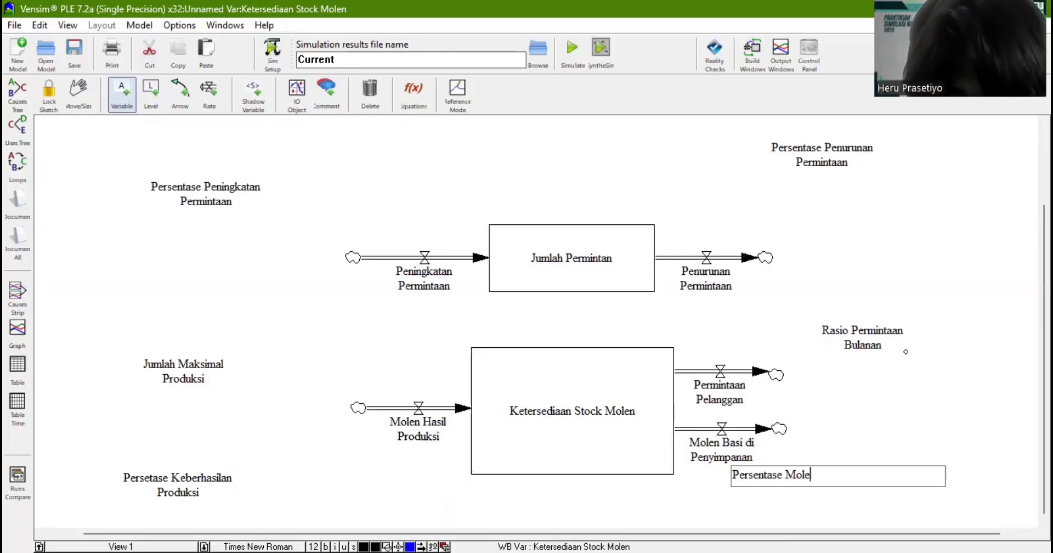
type("n Basi")
key("Return")
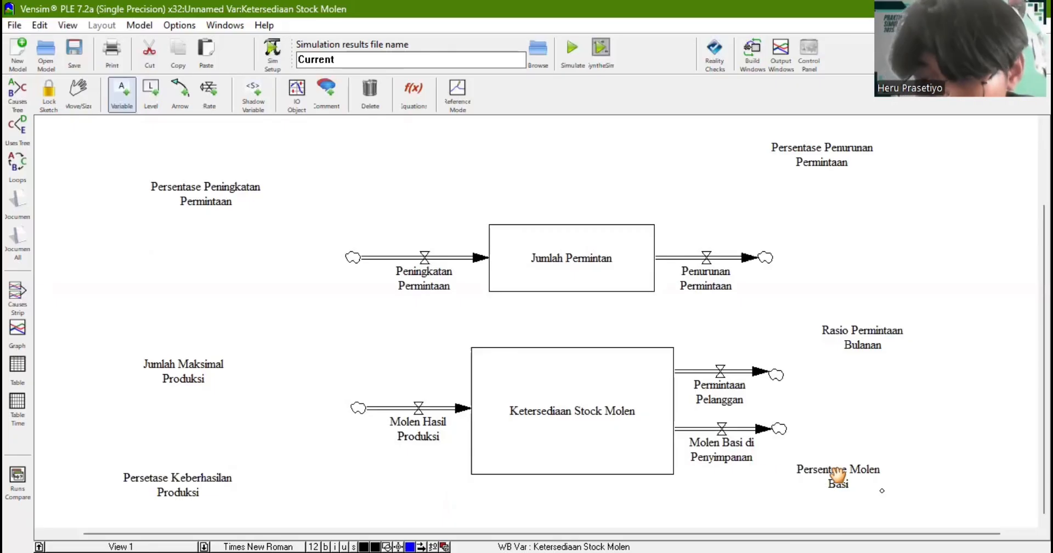
- Move Persentase Peningkatan Permintaan, Jumlah Maksimal Produksi and Persetase Keberhasilan Produksi to the right, closer to the inflow rates
left_click(218, 193)
left_click_drag(218, 193, 276, 198)
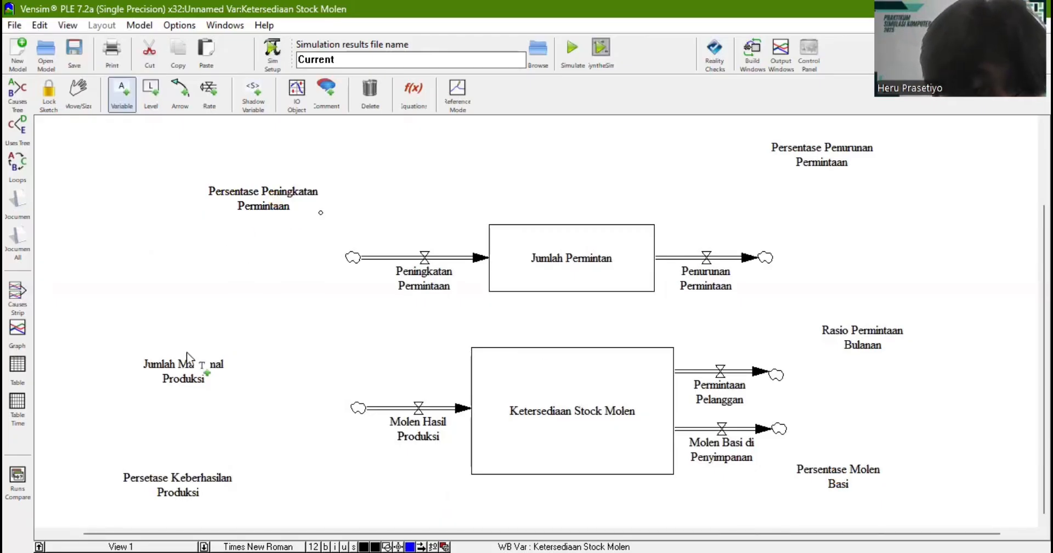
left_click(177, 366)
left_click_drag(177, 367, 256, 372)
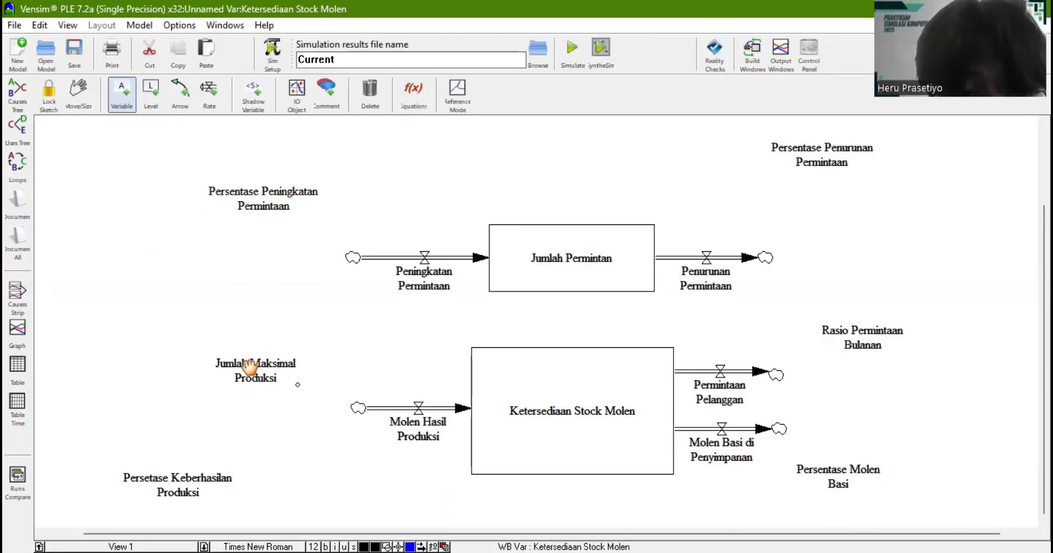
left_click(185, 490)
left_click_drag(230, 497, 306, 508)
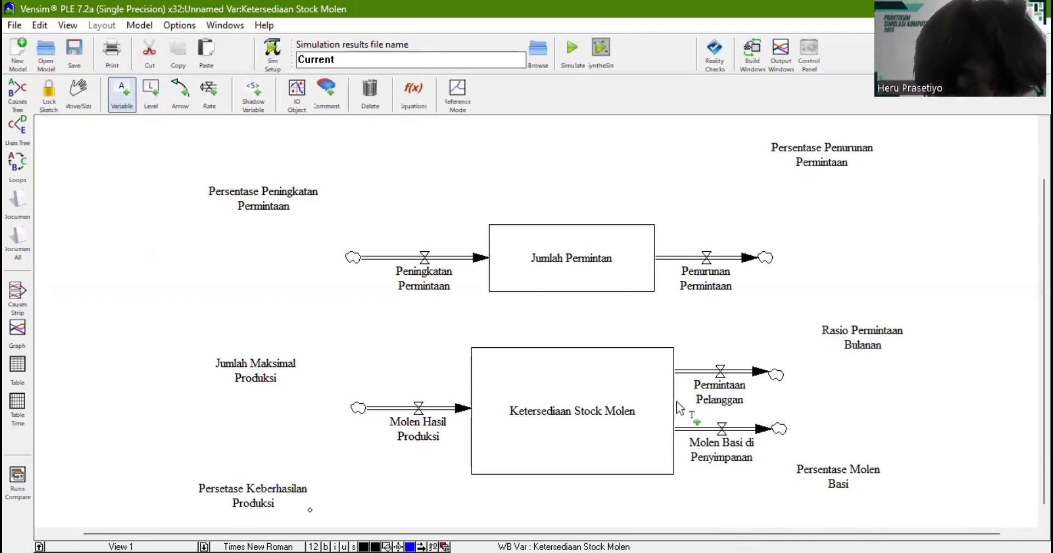
- Move the Persentase Penurunan Permintaan variable slightly down and to the right, roughly in line with Rasio Permintaan Bulanan
scroll(816, 313, "up", 3)
left_click_drag(817, 229, 847, 266)
scroll(853, 317, "down", 3)
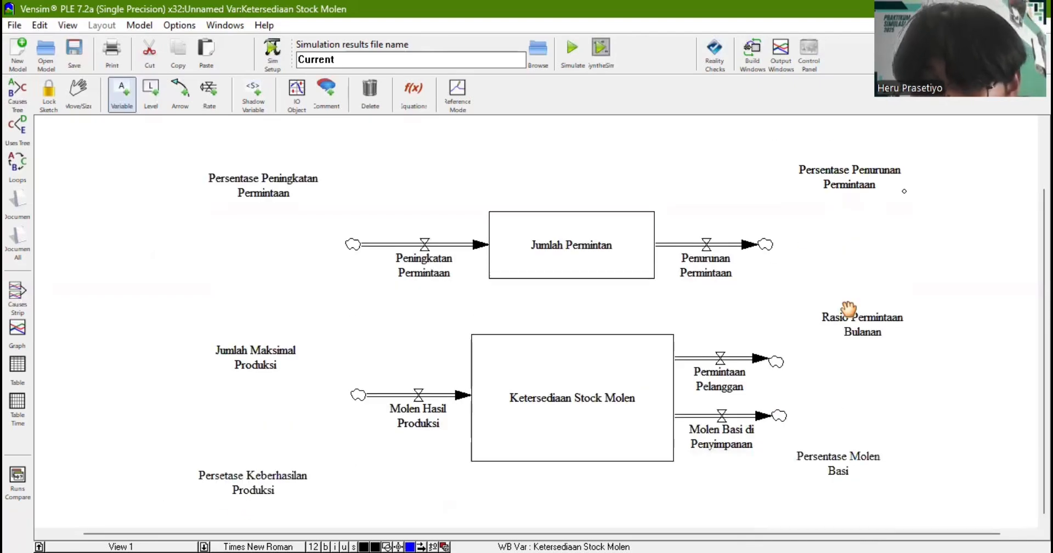
- Move the Rasio Permintaan Bulanan and Persentase Molen Basi variables further right, away from the outflow rates
left_click(856, 332)
mouse_move(855, 332)
left_mouse_down()
mouse_move(886, 347)
mouse_move(866, 333)
left_mouse_up()
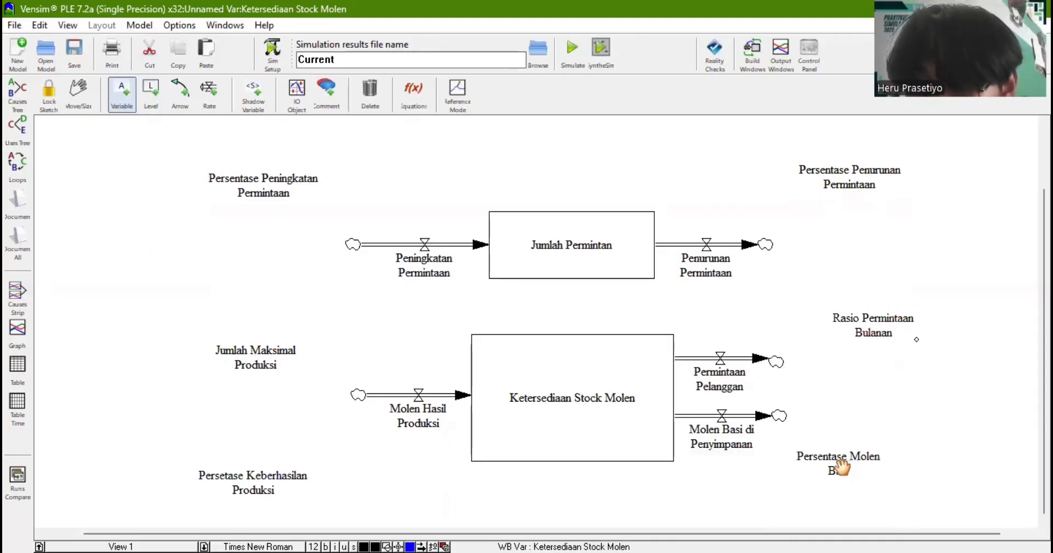
left_click(875, 470)
left_click_drag(891, 481, 886, 466)
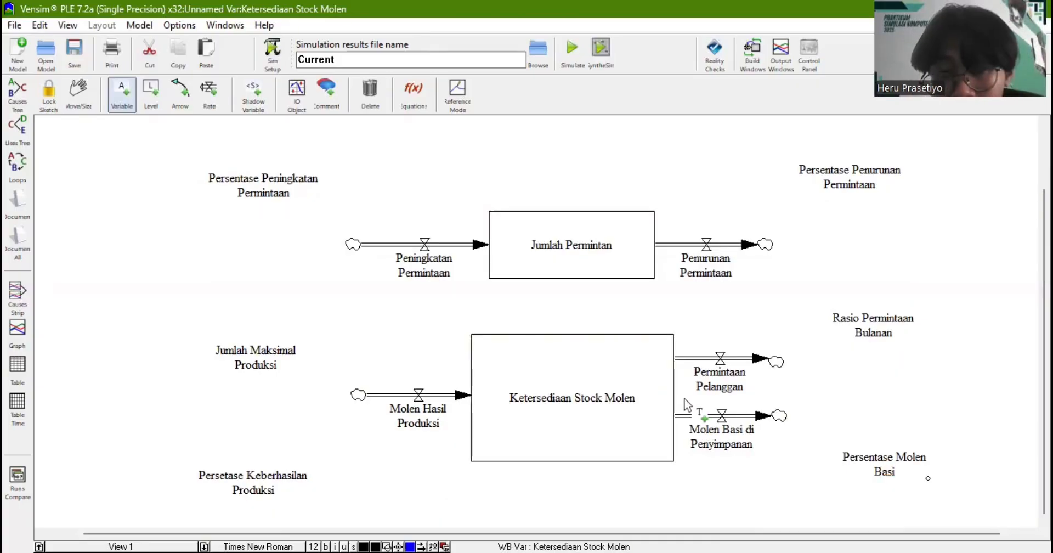
- Connect Persentase Peningkatan Permintaan and Jumlah Permintan to the Peningkatan Permintaan rate with arrows curved above the flow
left_click(180, 104)
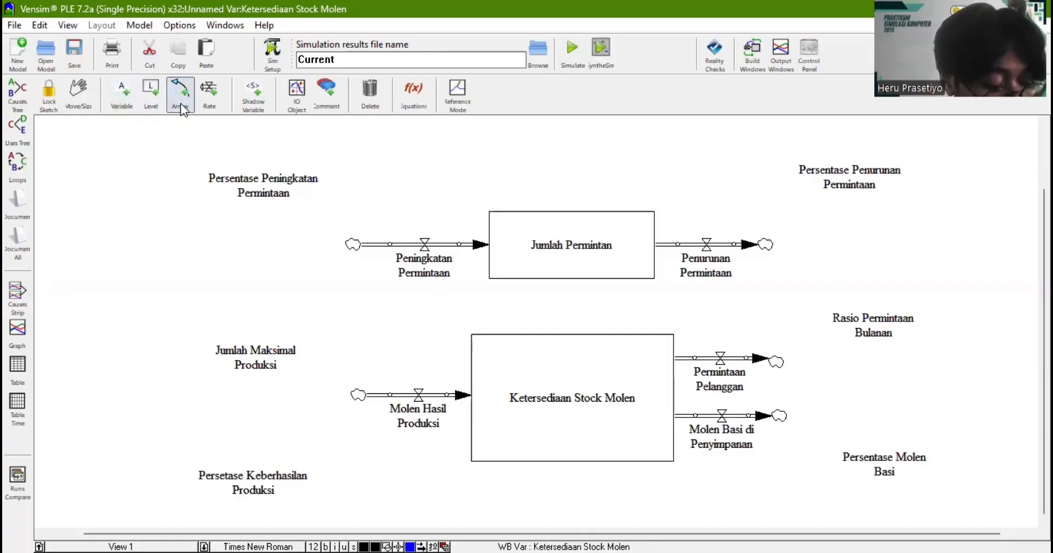
left_click(265, 176)
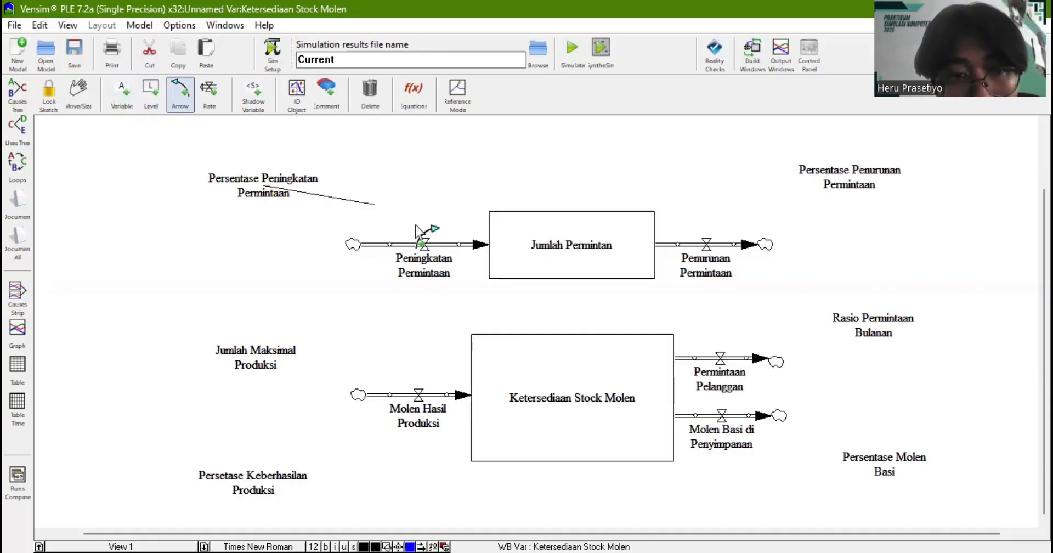
left_click(429, 262)
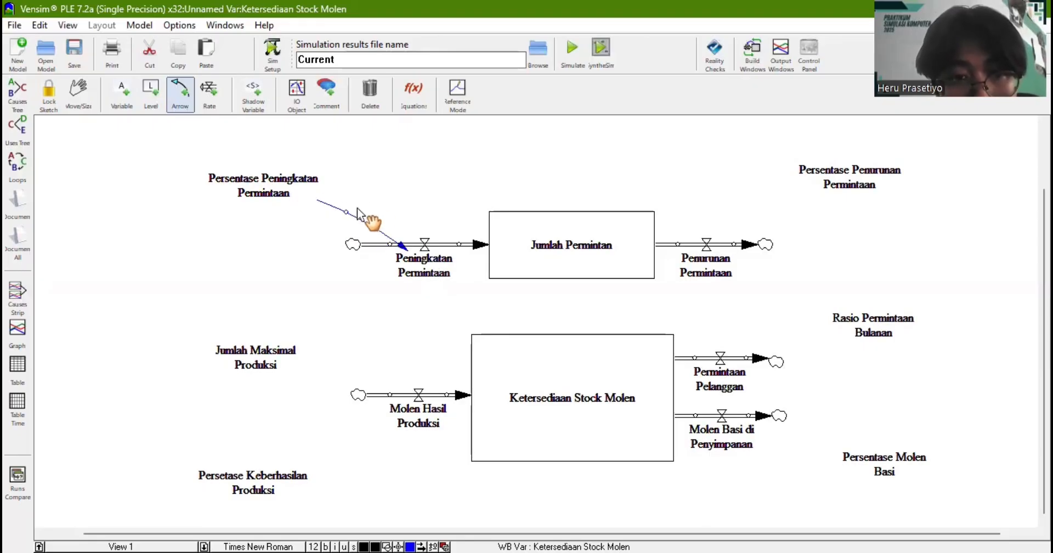
left_click_drag(357, 208, 388, 188)
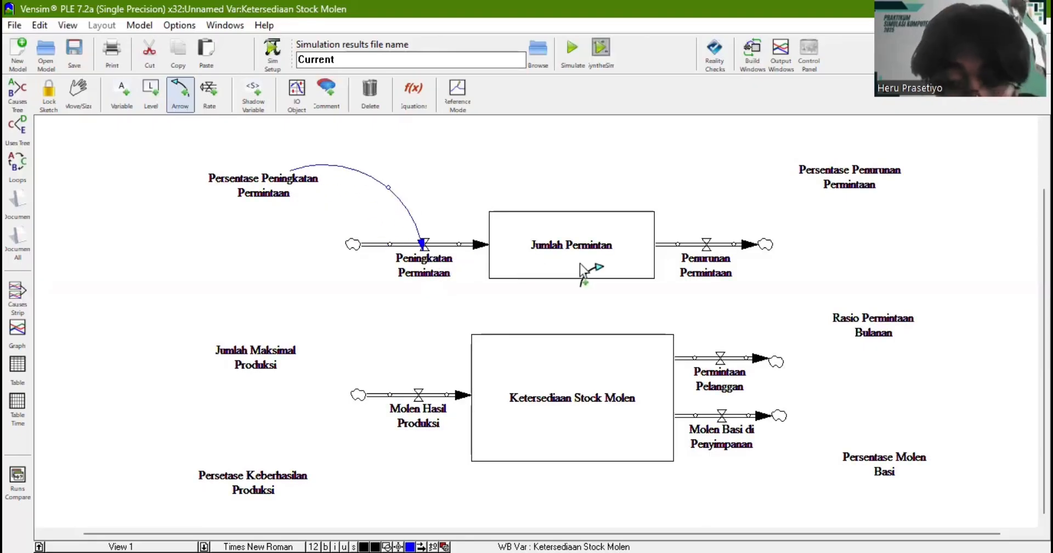
left_click(605, 249)
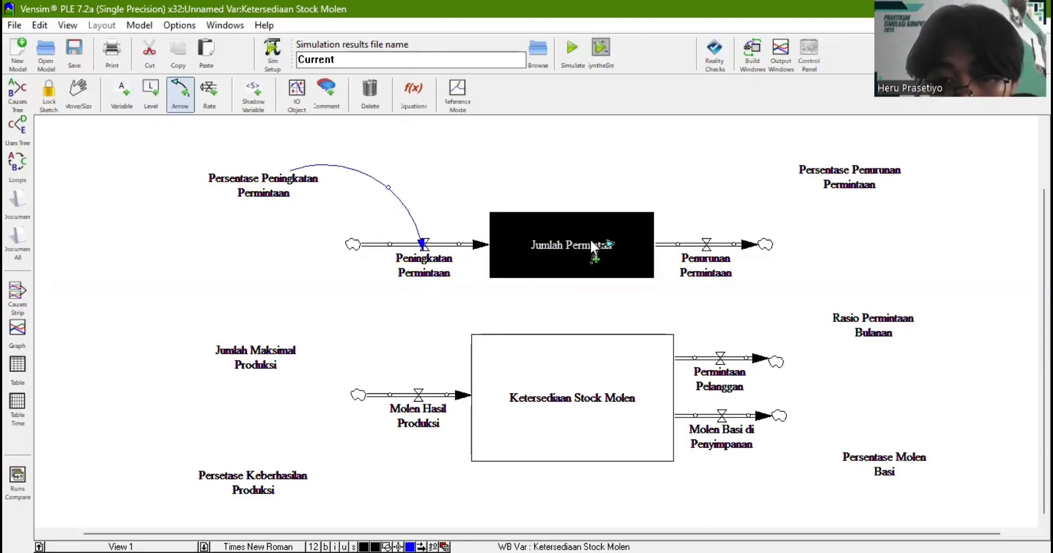
left_click(433, 263)
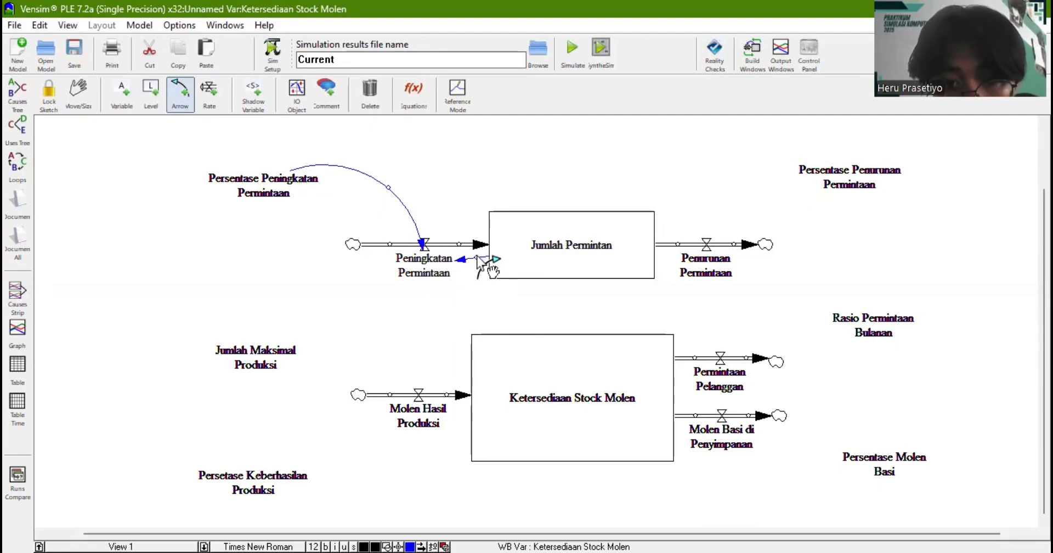
left_click_drag(475, 255, 461, 174)
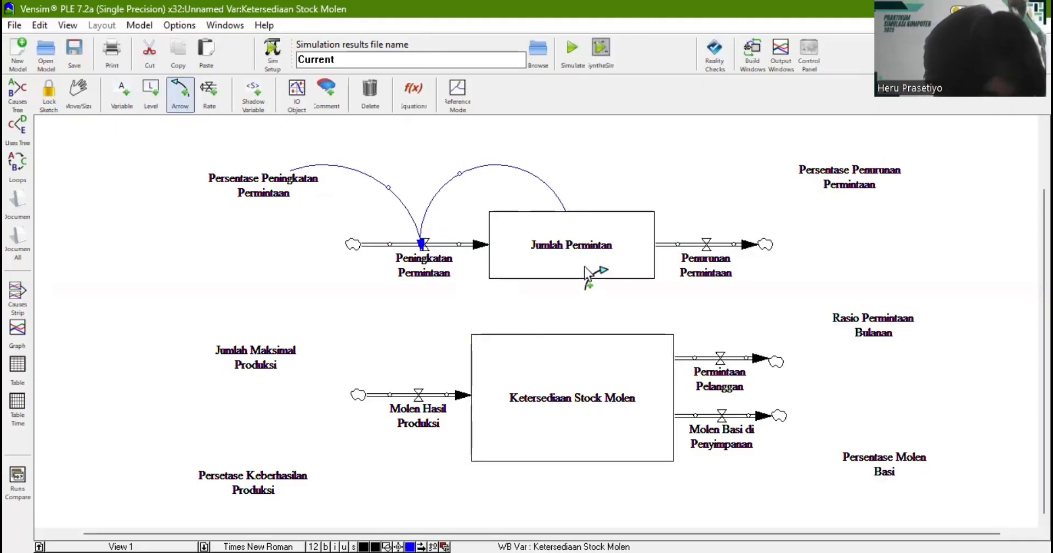
- Connect Jumlah Permintan and Persentase Penurunan Permintaan to the Penurunan Permintaan rate with arrows curved above the flow
left_click(565, 248)
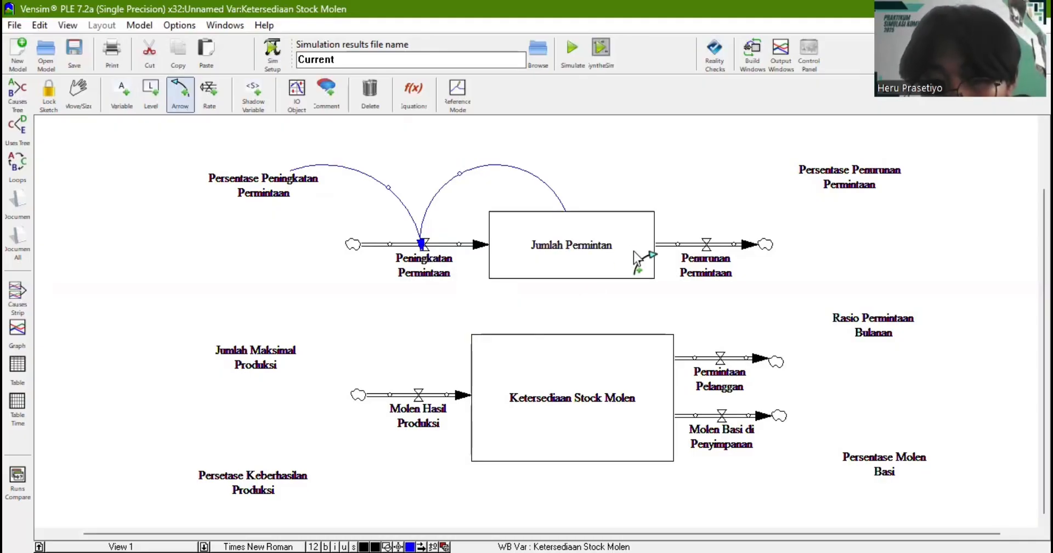
left_click(705, 263)
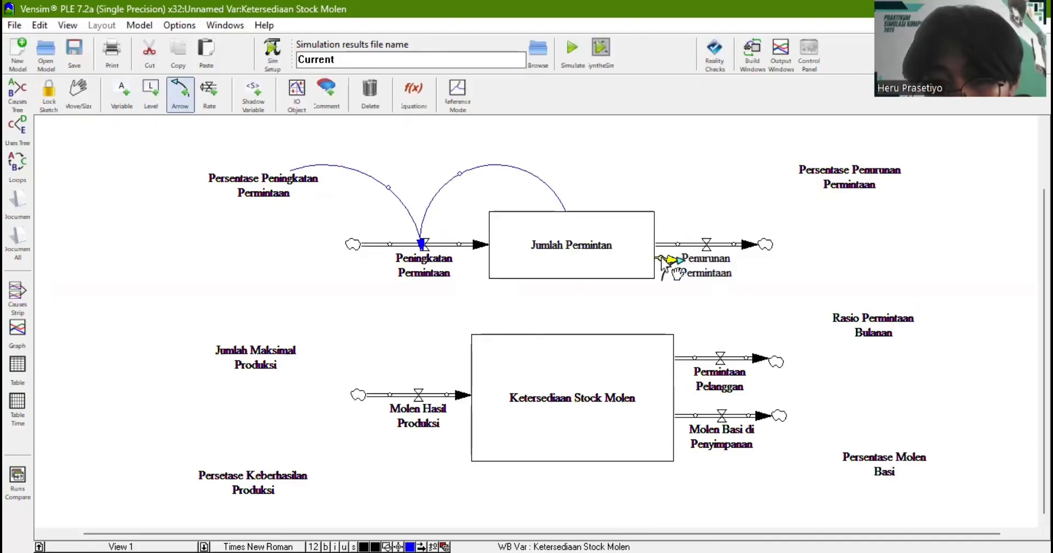
left_click_drag(662, 257, 666, 169)
scroll(751, 227, "up", 1)
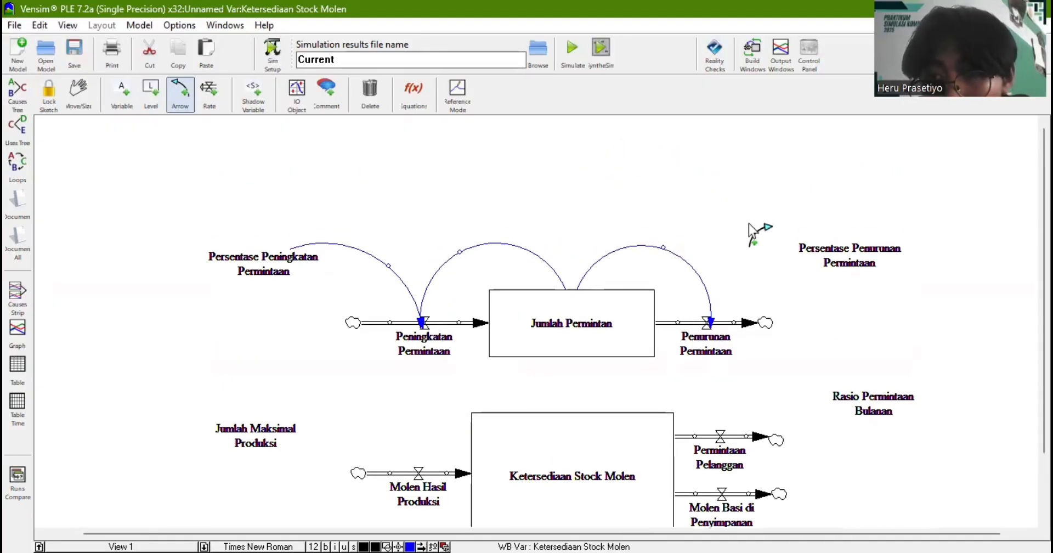
left_click(847, 254)
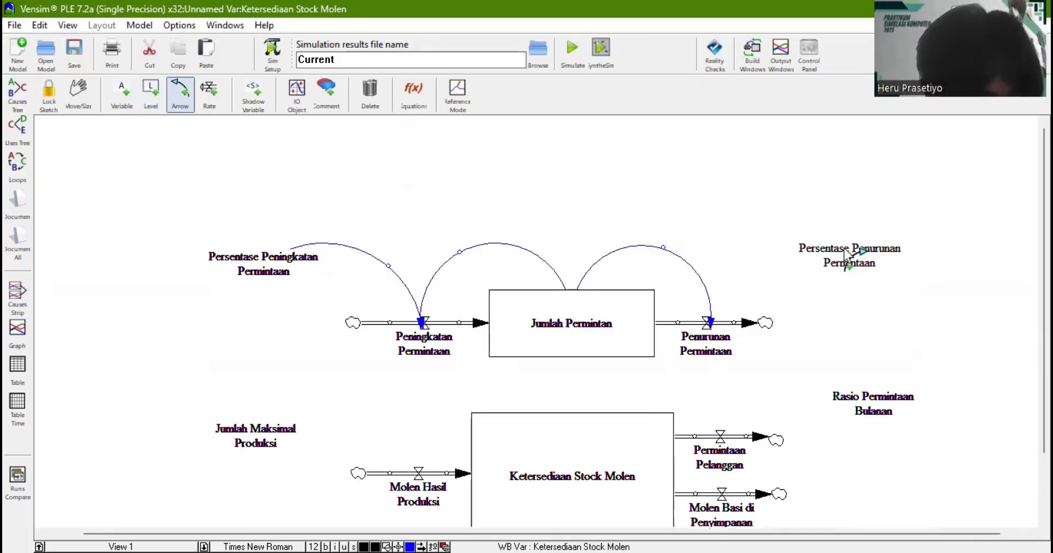
left_click(707, 344)
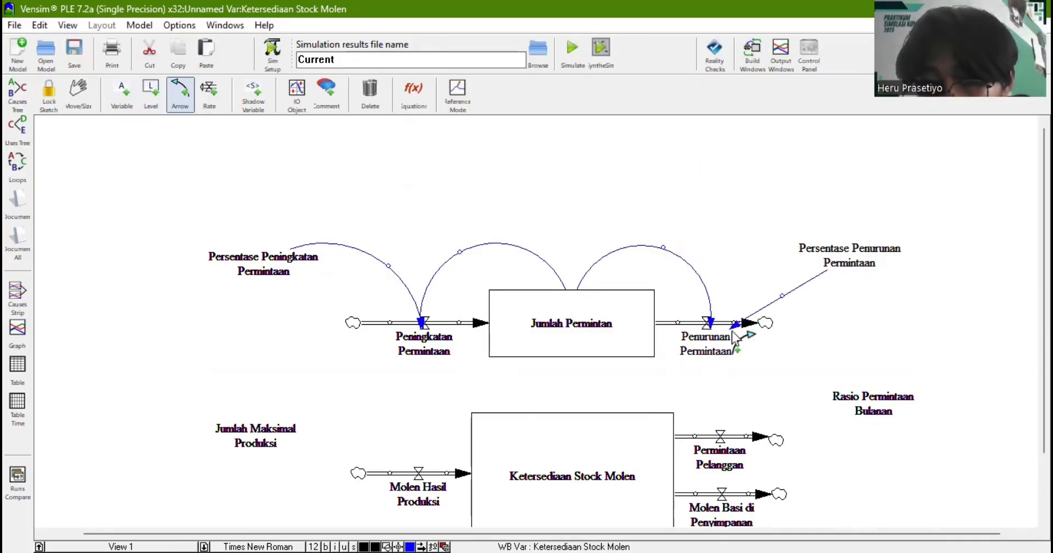
left_click_drag(782, 295, 741, 232)
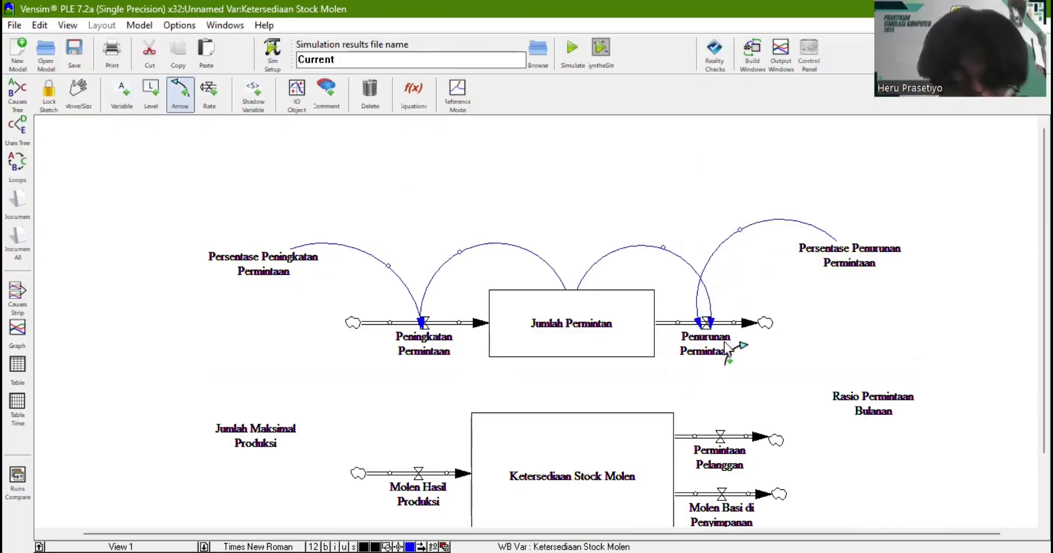
- Connect Jumlah Permintan and Rasio Permintaan Bulanan to the Permintaan Pelanggan rate with curved arrows
left_click(576, 340)
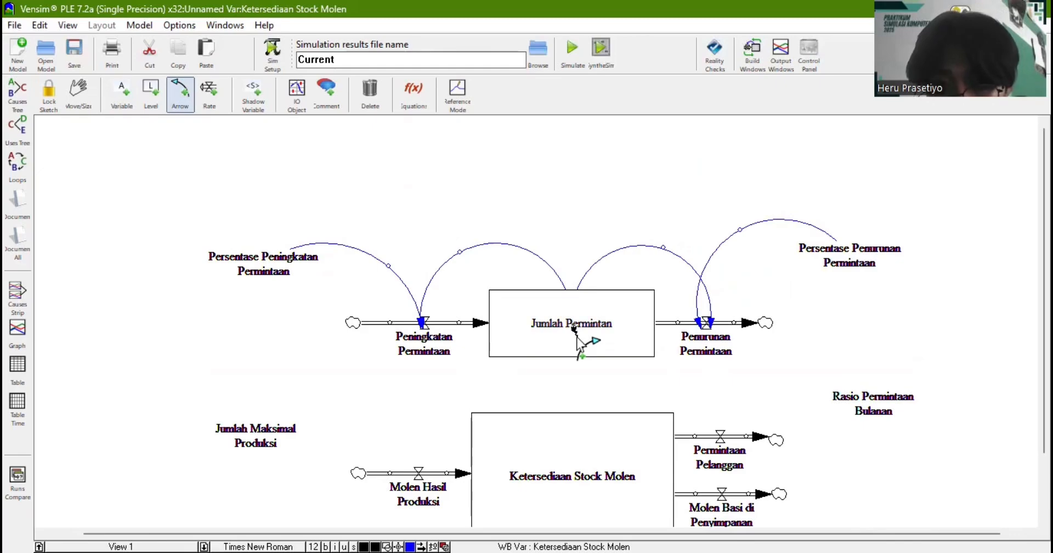
left_click(734, 465)
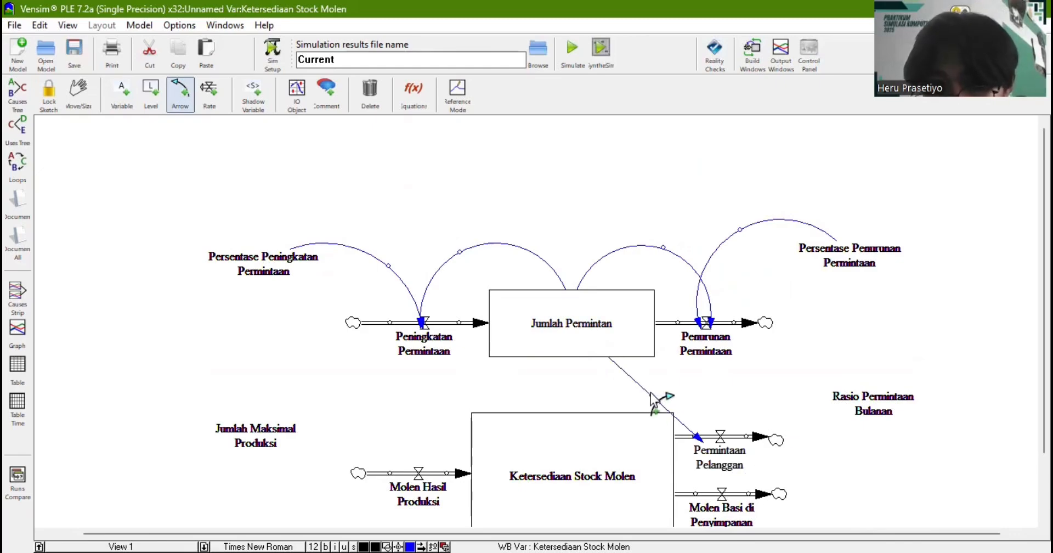
left_click_drag(652, 394, 691, 380)
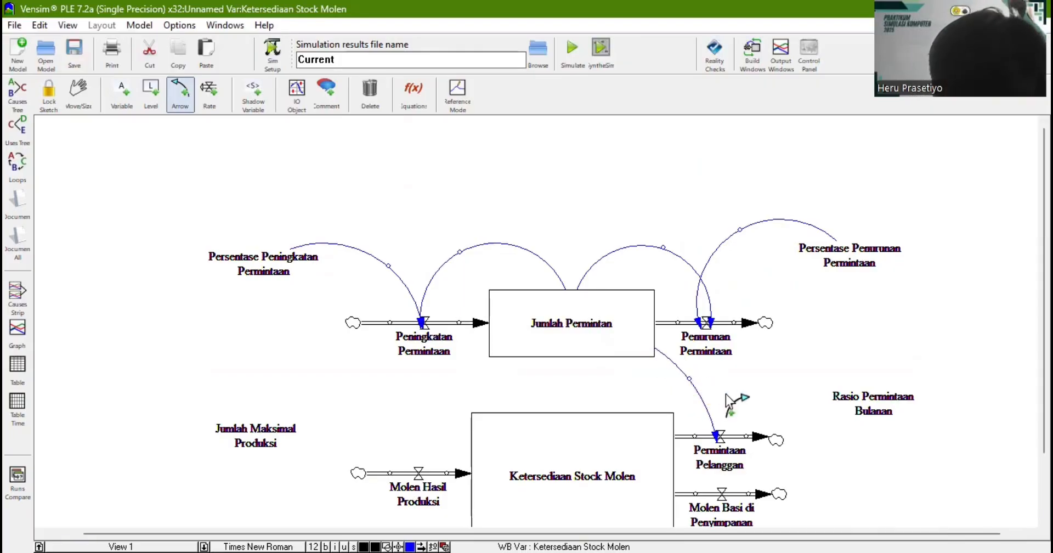
left_click(880, 400)
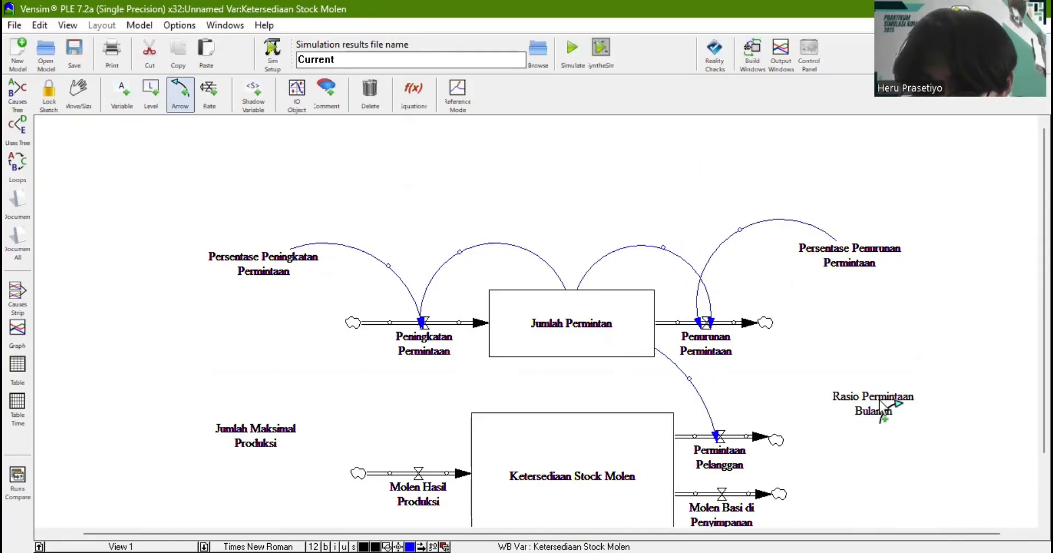
left_click(716, 461)
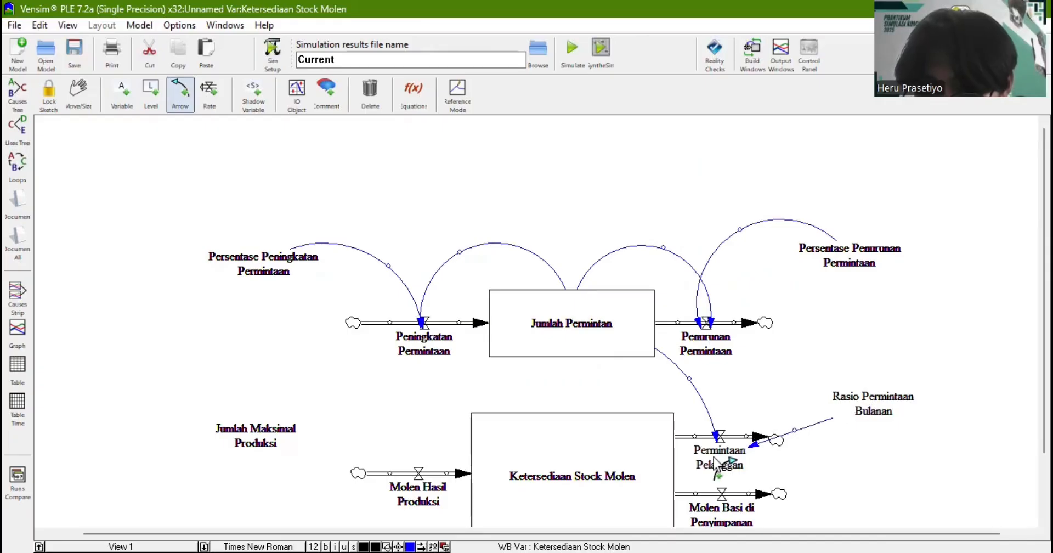
left_click(798, 436)
left_click_drag(797, 436, 773, 369)
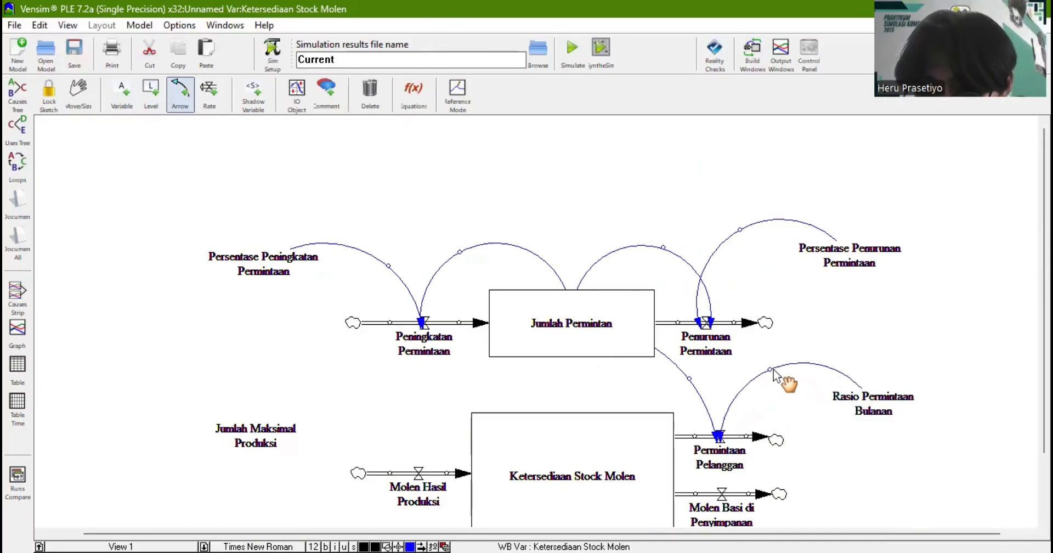
- Connect Persentase Molen Basi and Ketersediaan Stock Molen to the Molen Basi di Penyimpanan rate with arrows curved below the flow
scroll(778, 395, "down", 3)
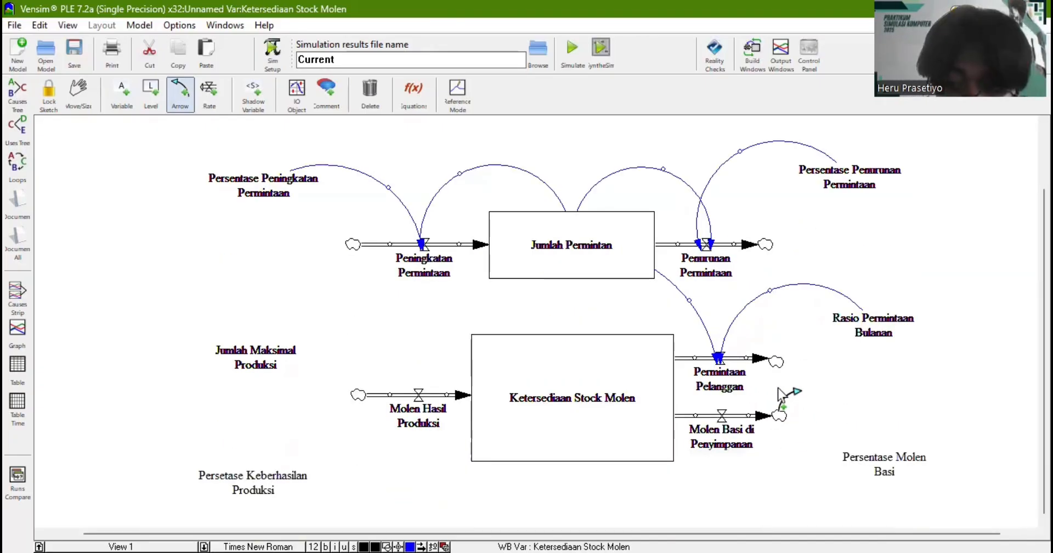
left_click(880, 472)
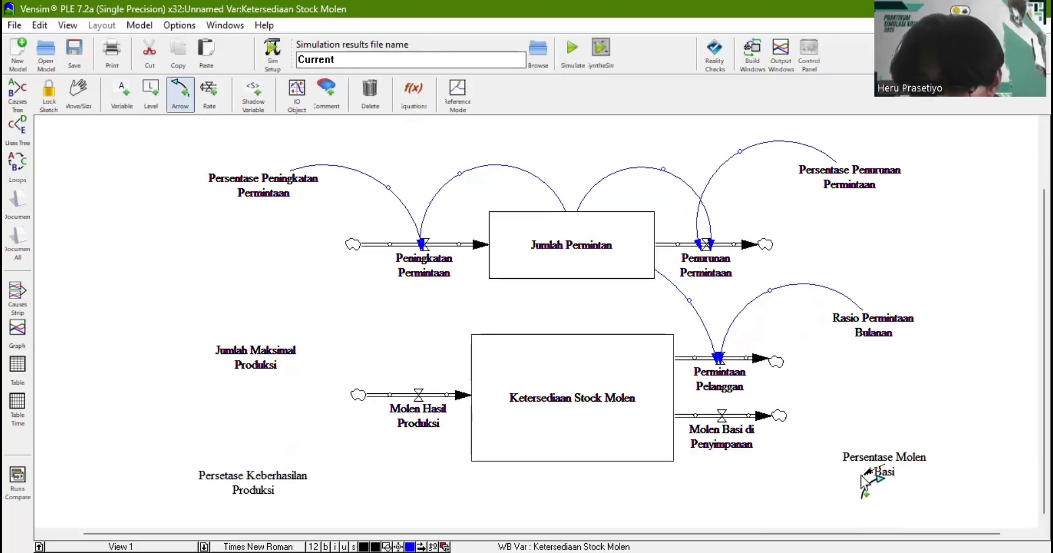
left_click(728, 440)
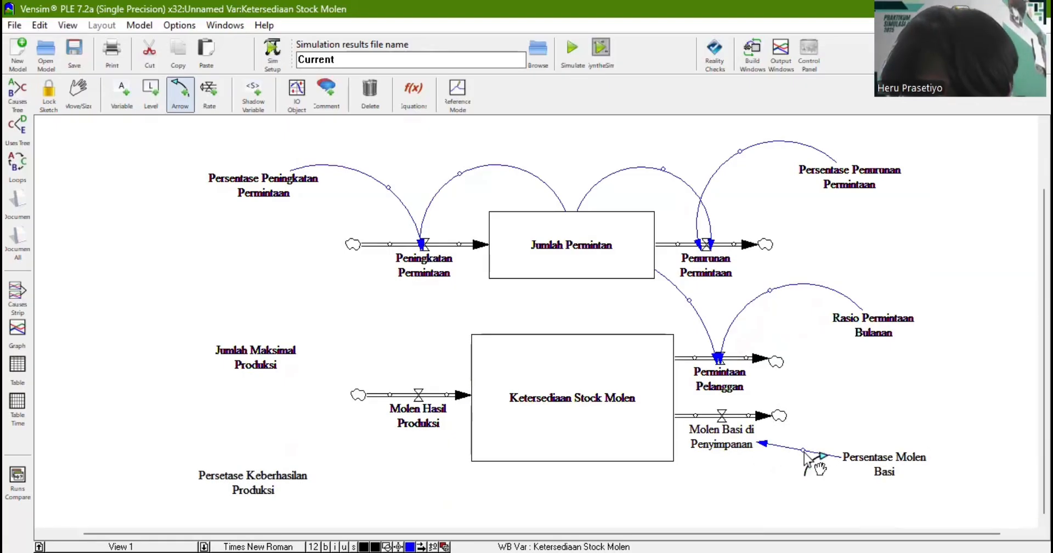
left_click_drag(804, 450, 811, 490)
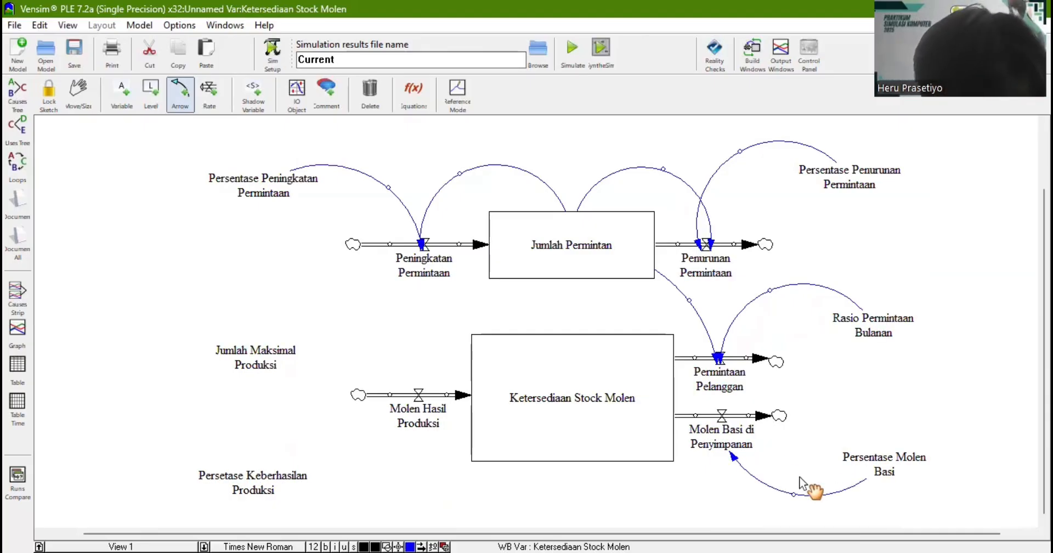
left_click(567, 405)
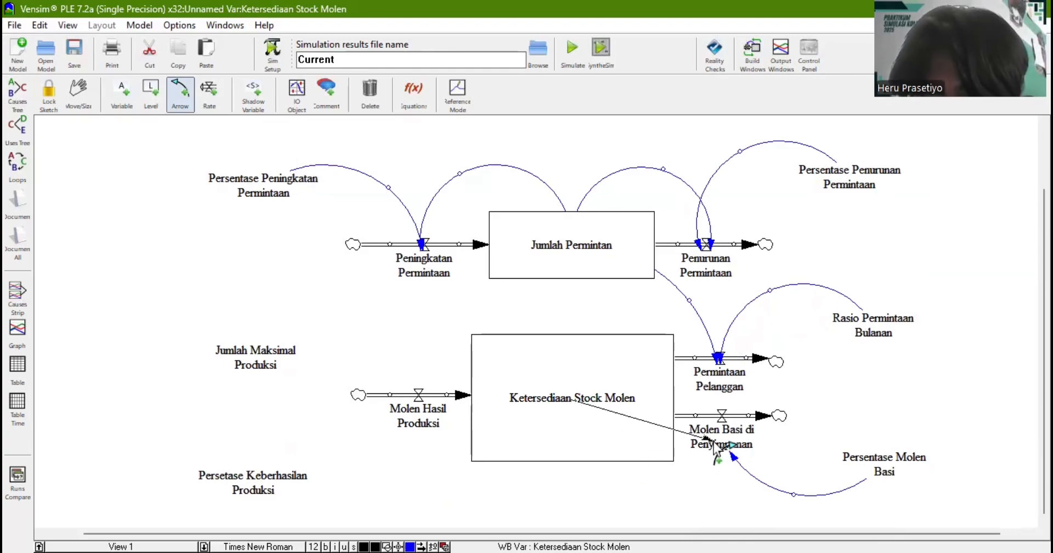
left_click(716, 449)
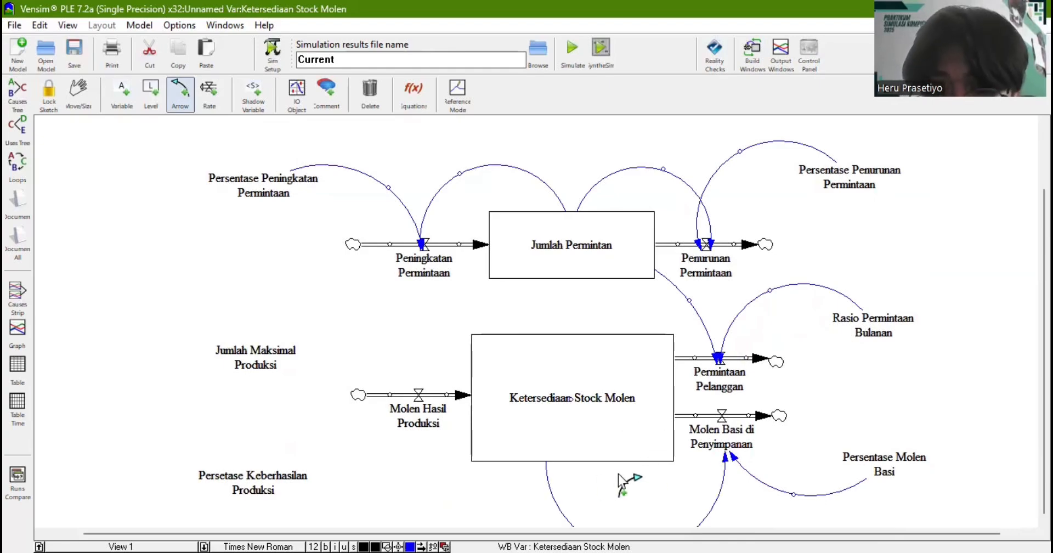
scroll(620, 482, "down", 1)
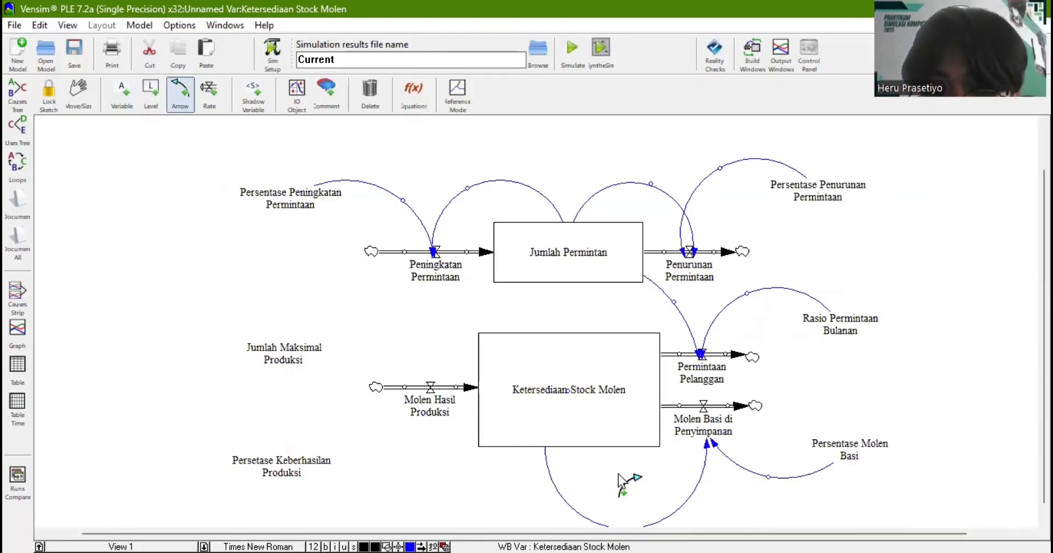
scroll(620, 482, "down", 1)
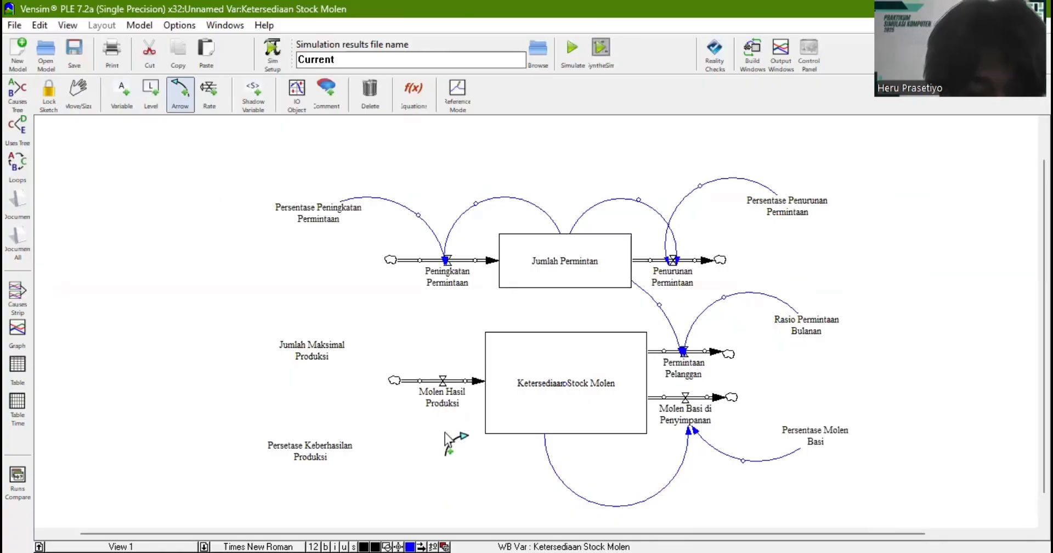
- Connect Jumlah Maksimal Produksi and Persetase Keberhasilan Produksi to the Molen Hasil Produksi rate, curving one arrow above and the other below
left_click(320, 356)
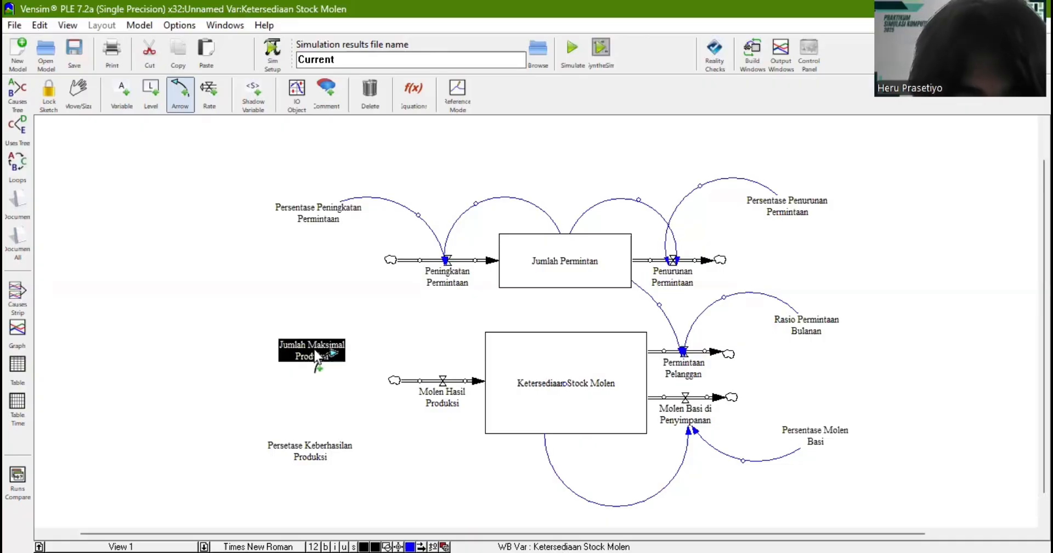
left_click(448, 403)
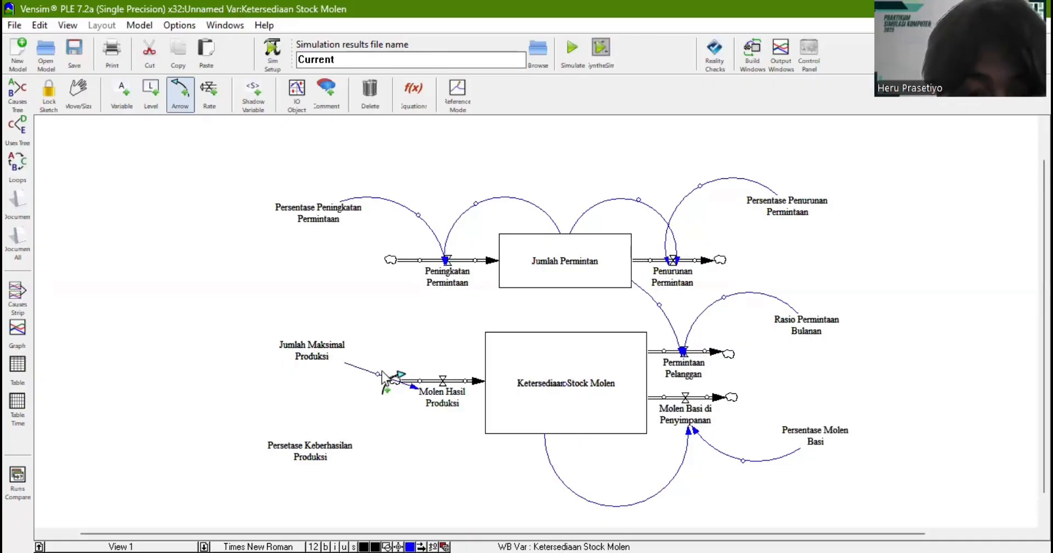
left_click_drag(378, 374, 412, 332)
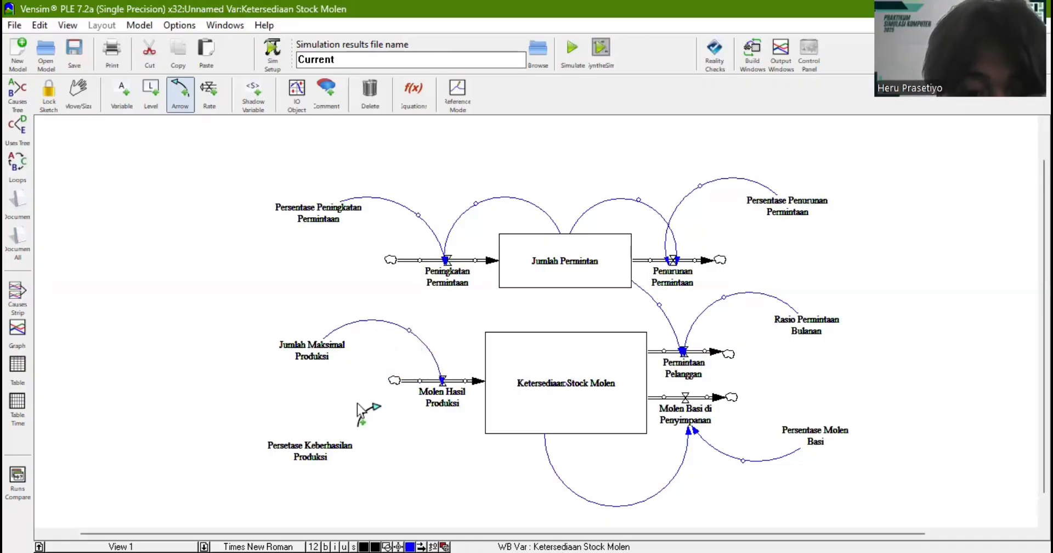
left_click(317, 450)
left_click(449, 403)
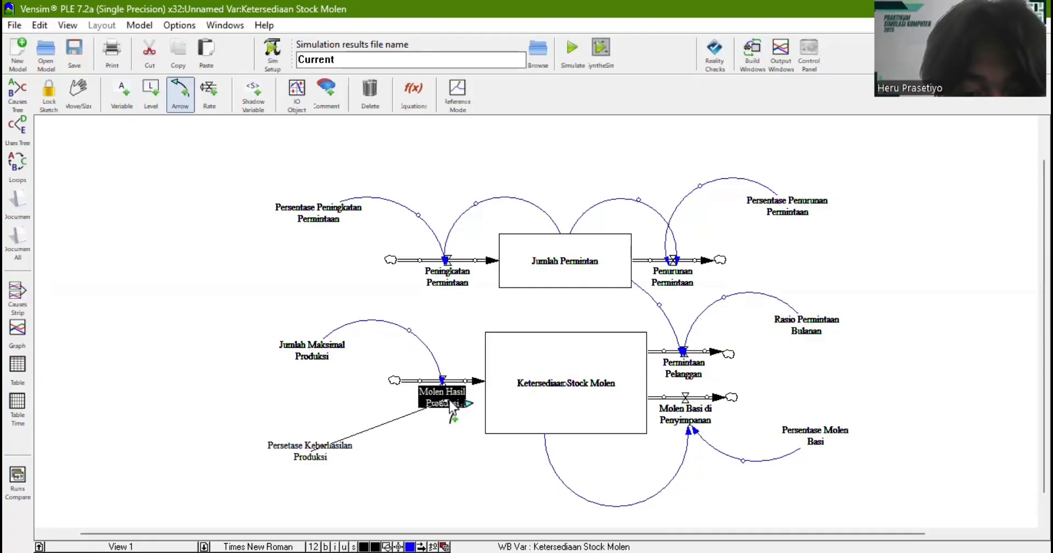
left_click_drag(373, 425, 431, 470)
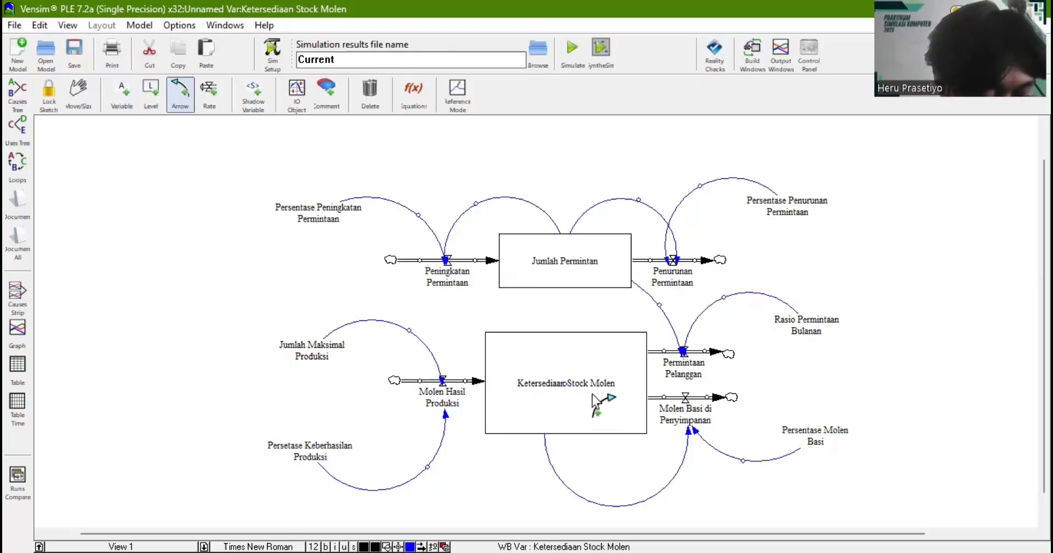
- Define the Jumlah Permintan level with units of unit and an initial value of 2000
left_click(425, 93)
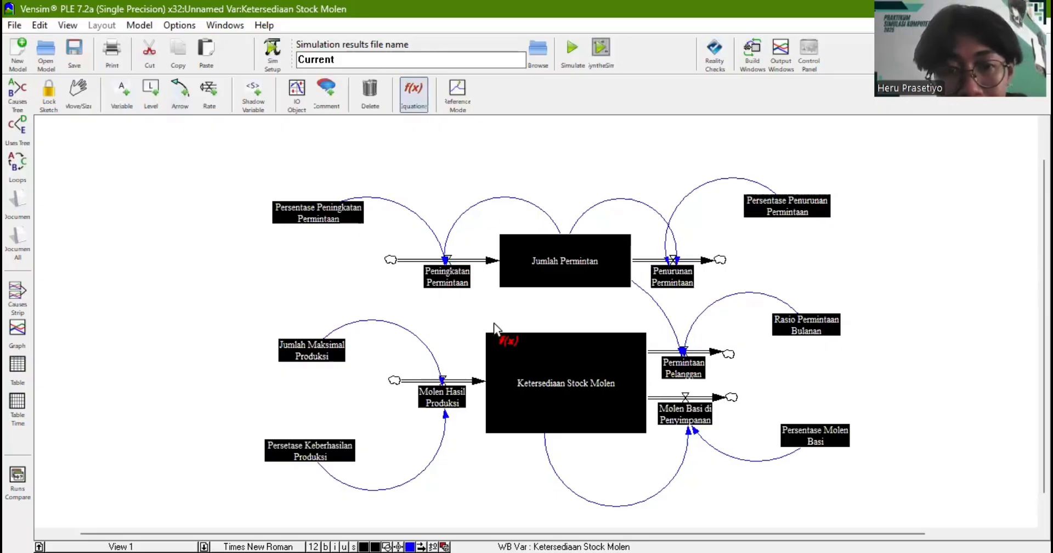
left_click(549, 269)
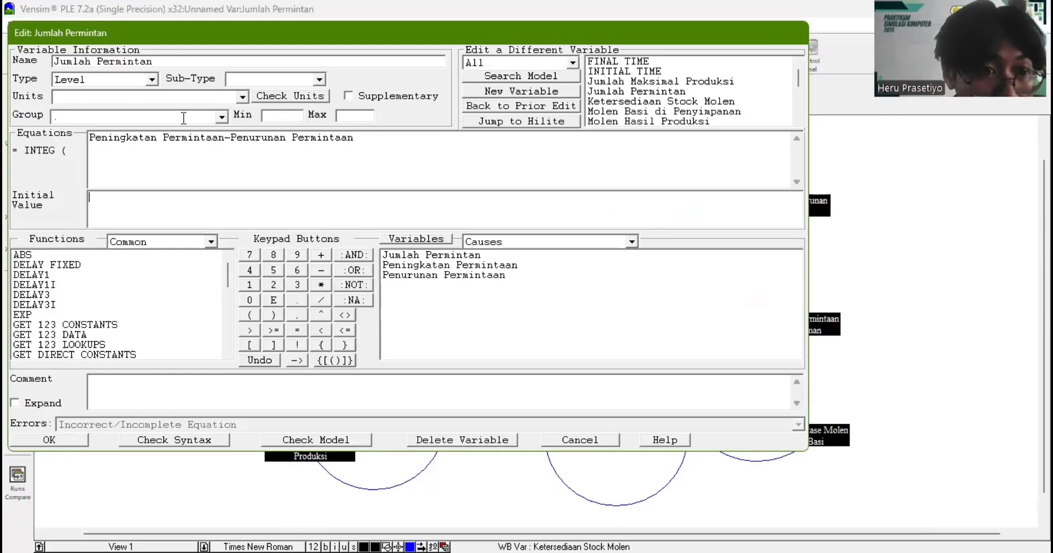
left_click(130, 97)
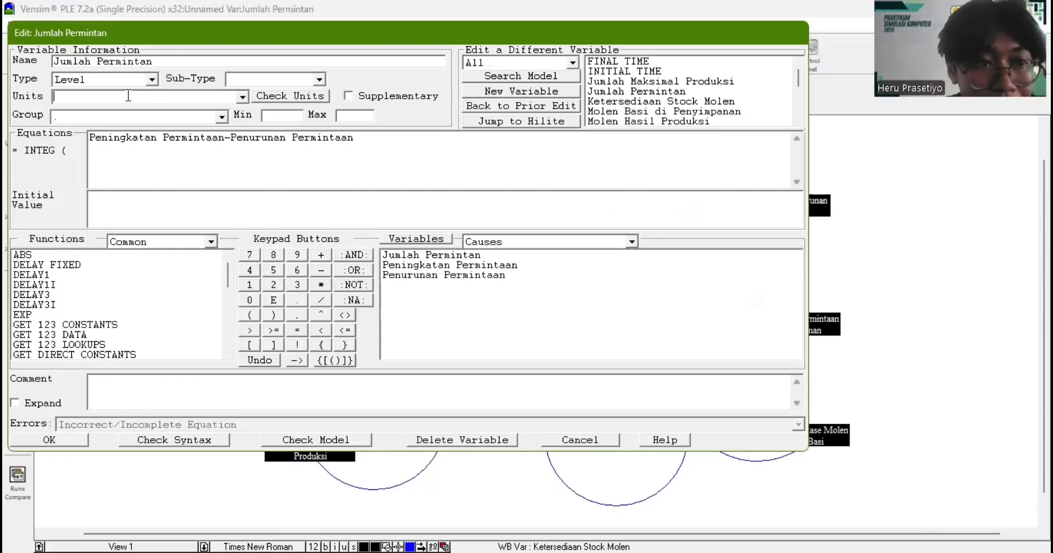
type("unit")
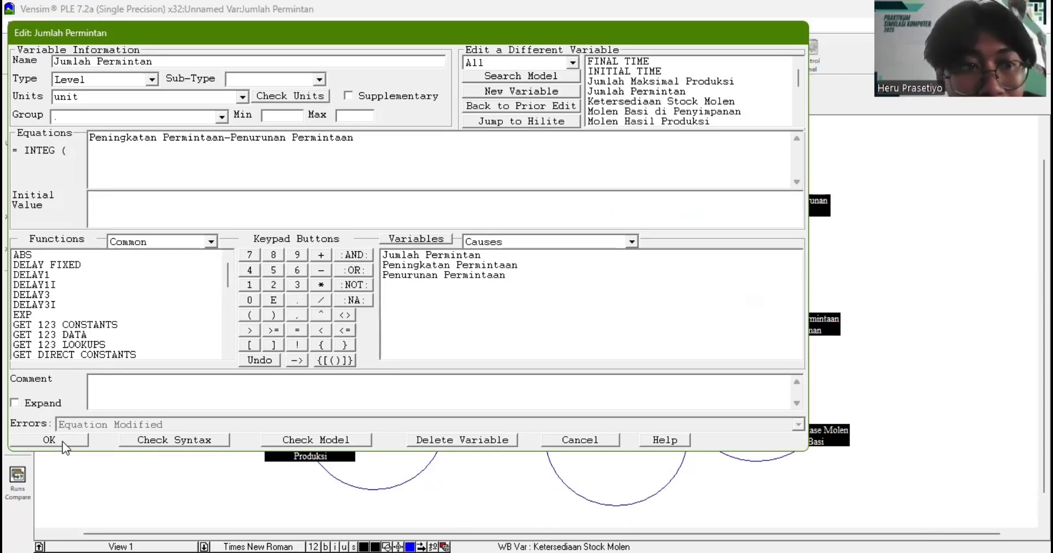
left_click(107, 204)
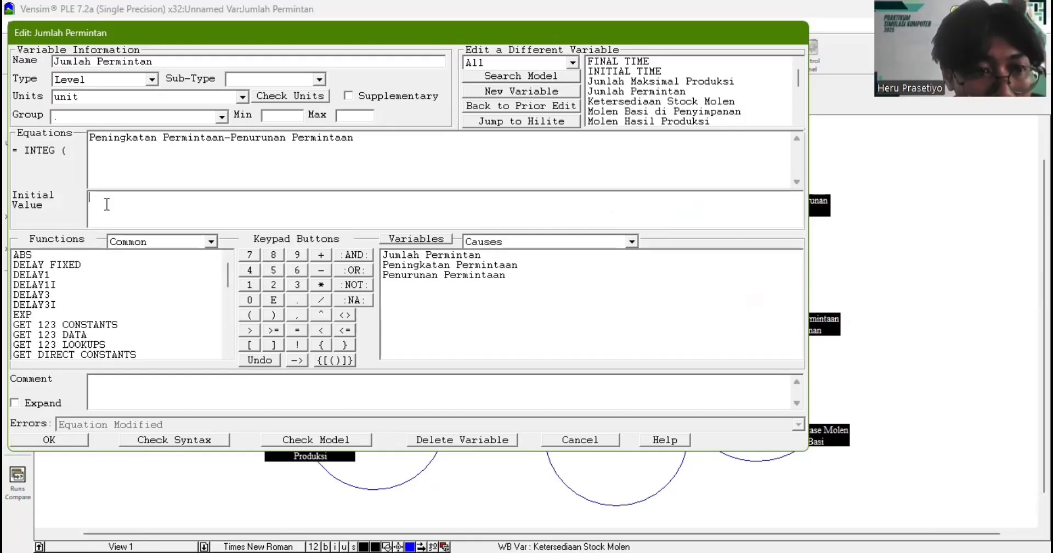
type("2000")
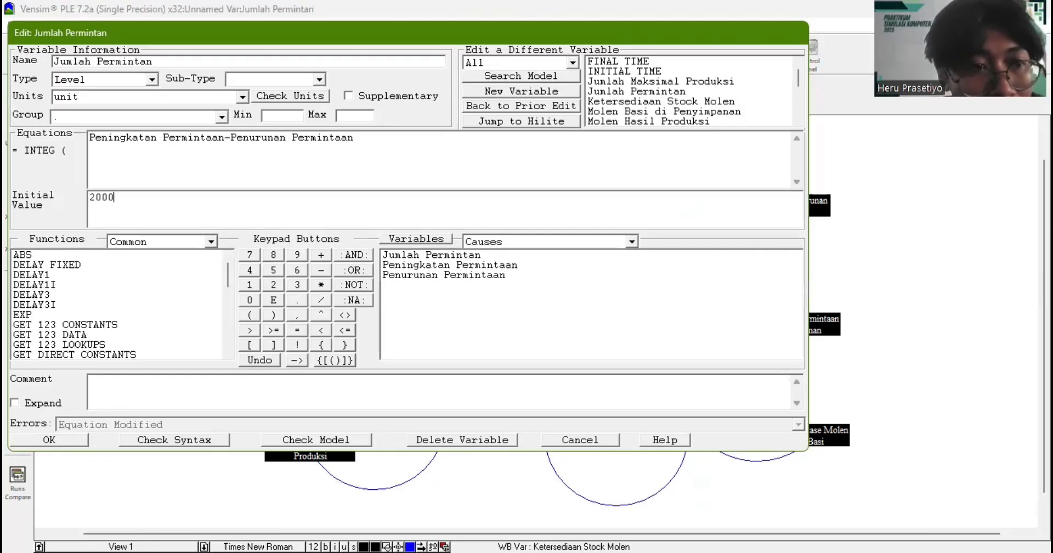
left_click(81, 442)
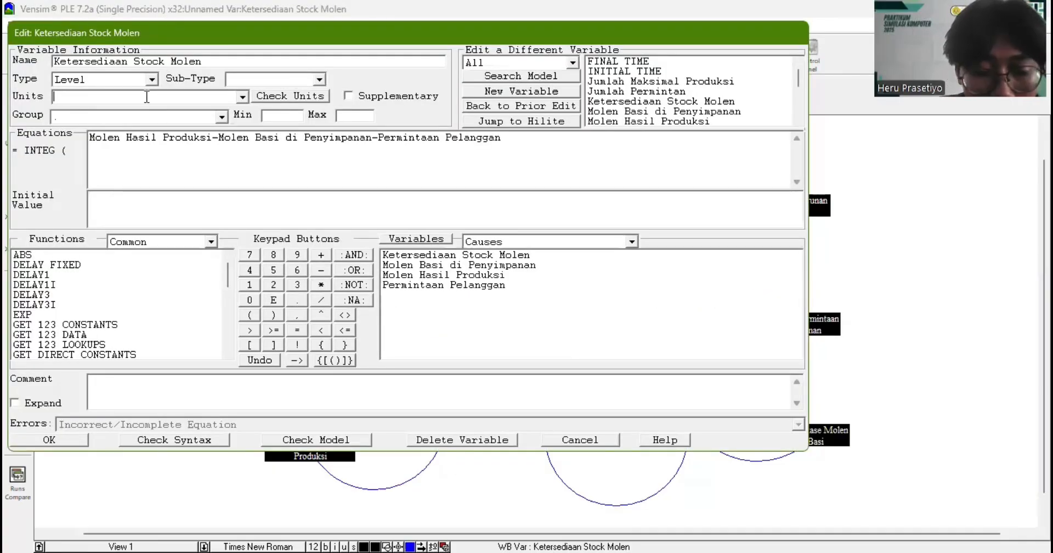
- Define the Ketersediaan Stock Molen level with units of unit and an initial value of 2000
type("unit")
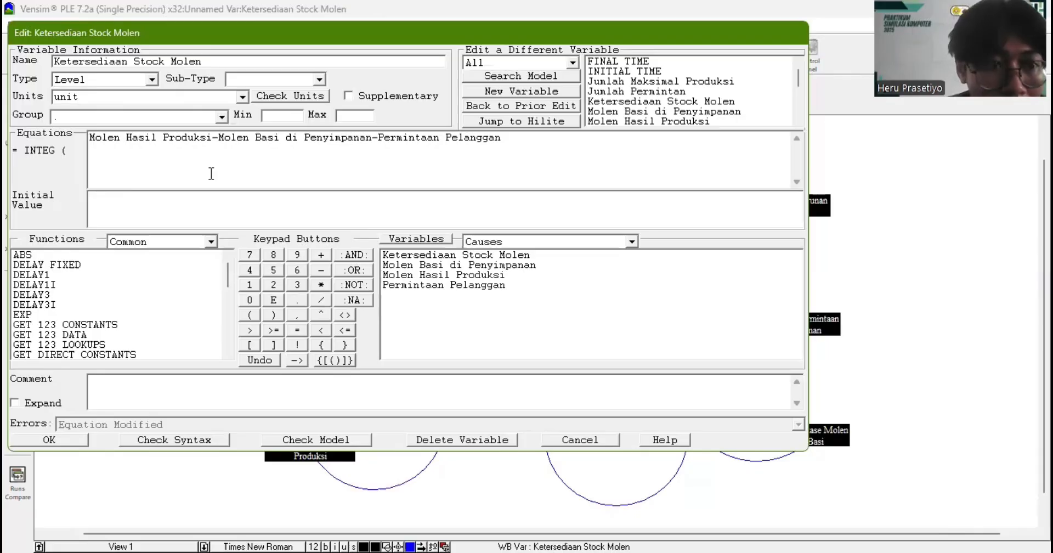
left_click(165, 212)
type("200")
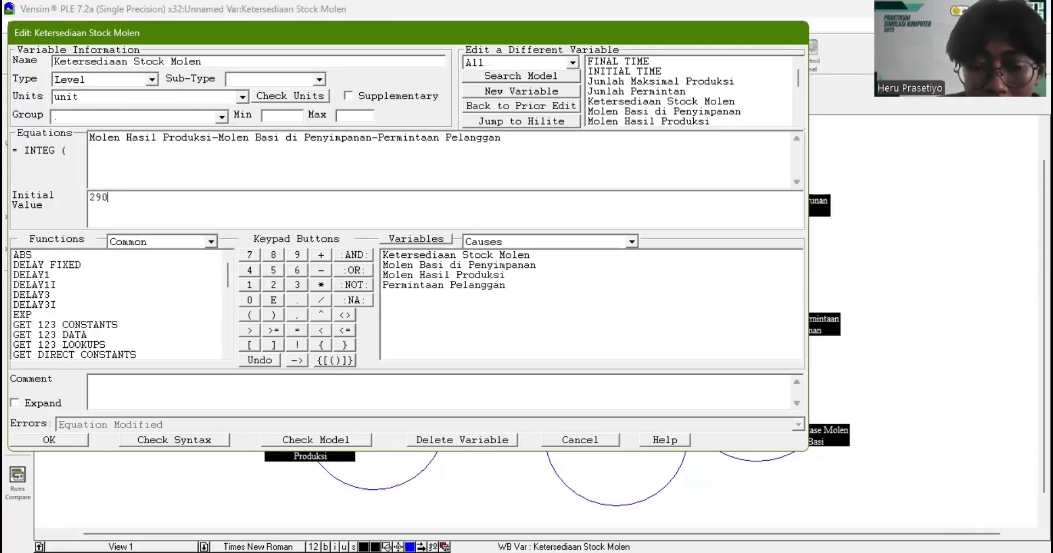
key("BackSpace")
key("BackSpace")
type("000")
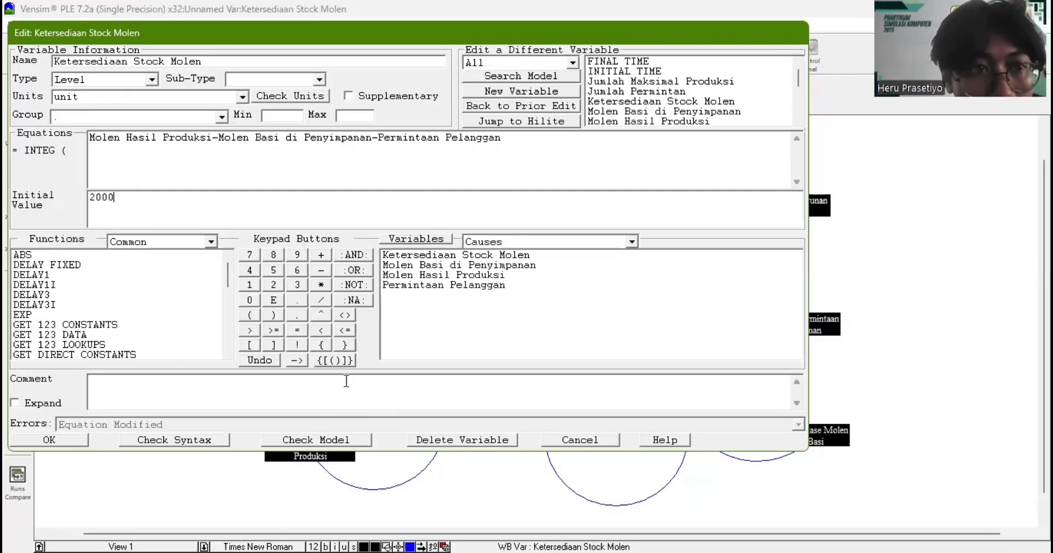
left_click(49, 439)
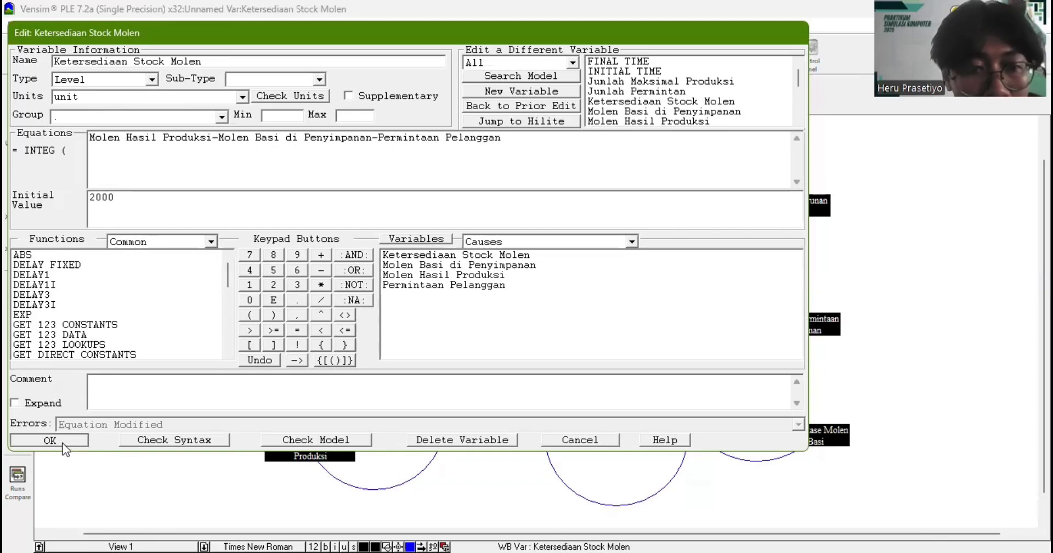
- Define the constant Persentase Peningkatan Permintaan as 0.15 with units of fraction/month
left_click(319, 223)
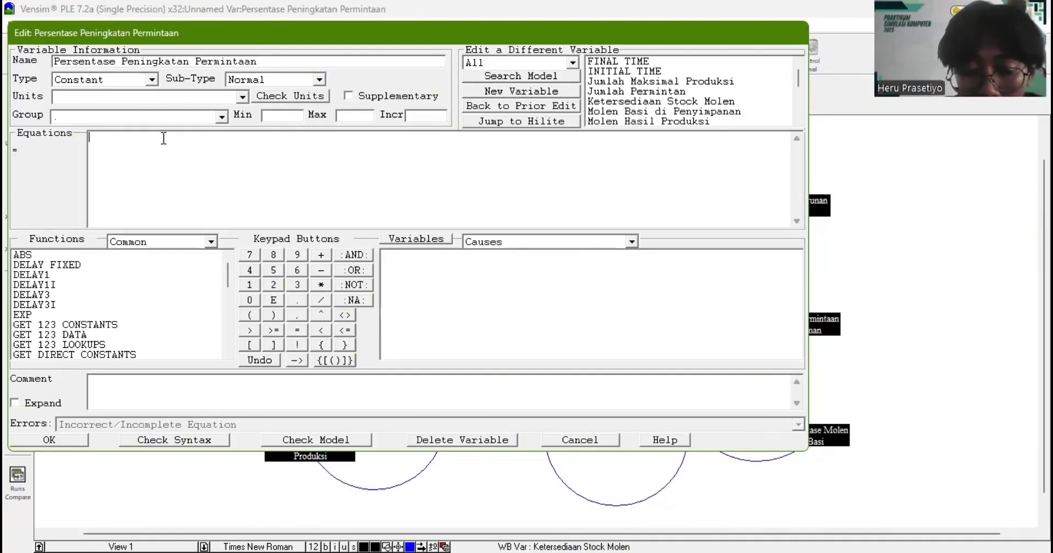
type("0.15")
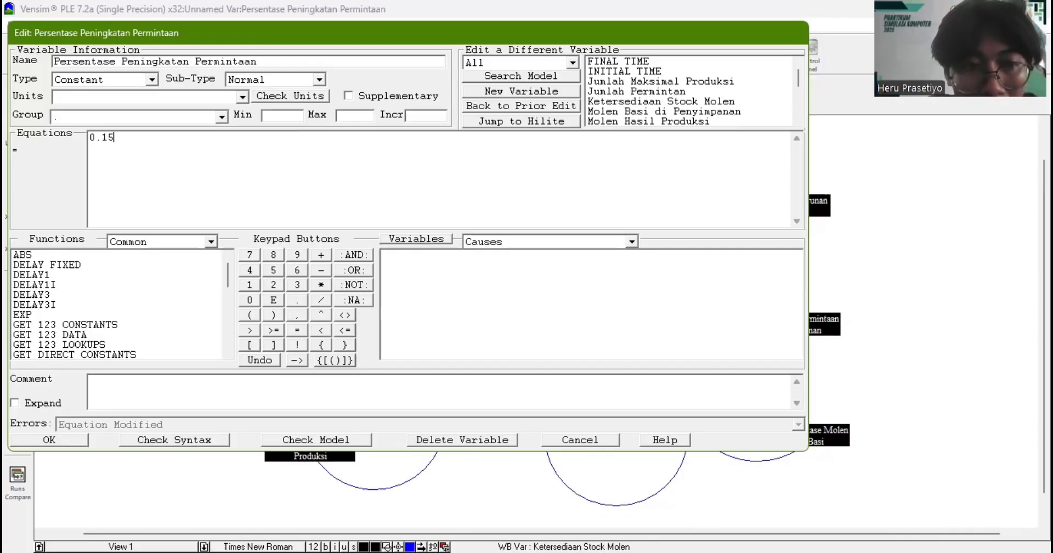
left_click(82, 91)
type("frac")
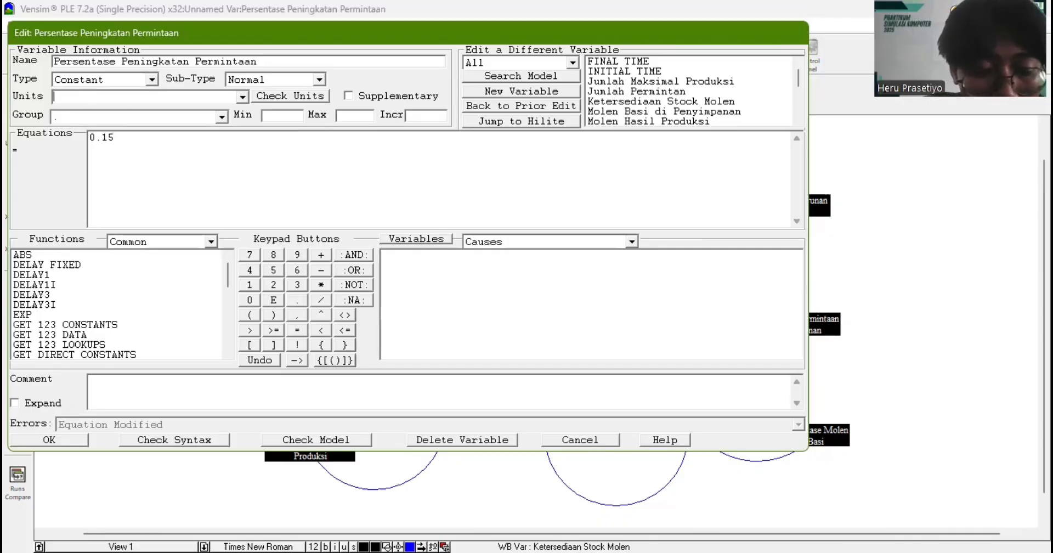
type("tion ")
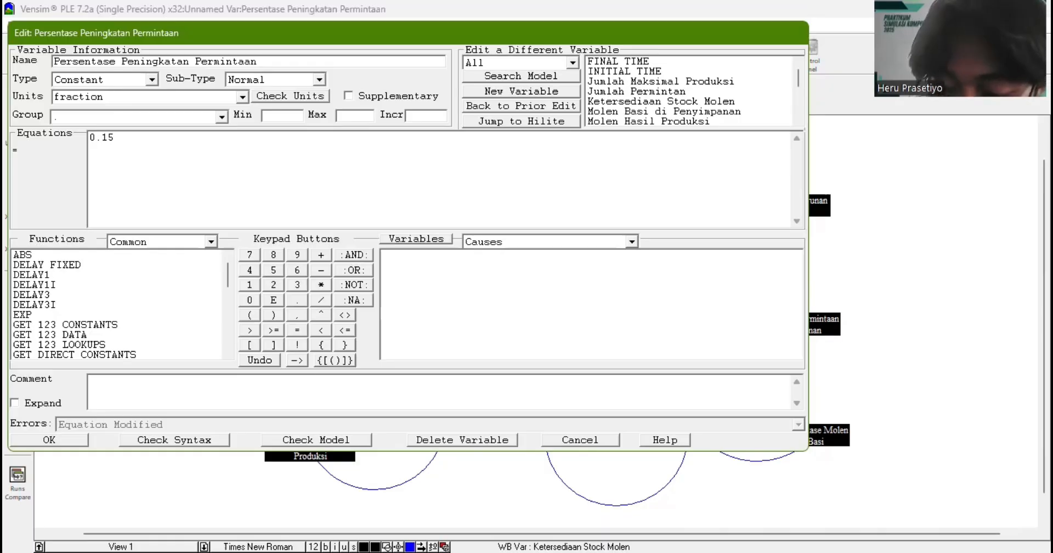
type("/month")
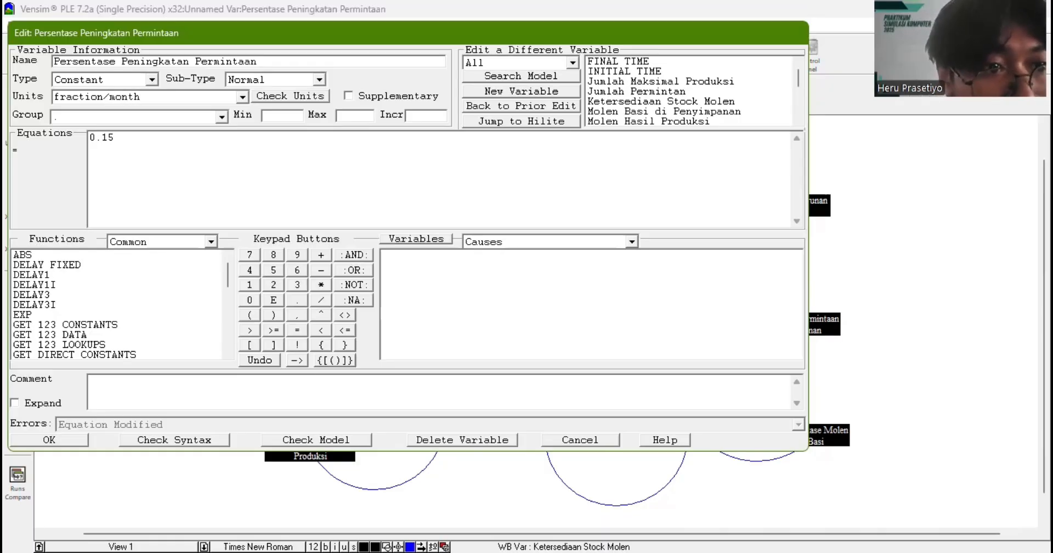
left_click(49, 440)
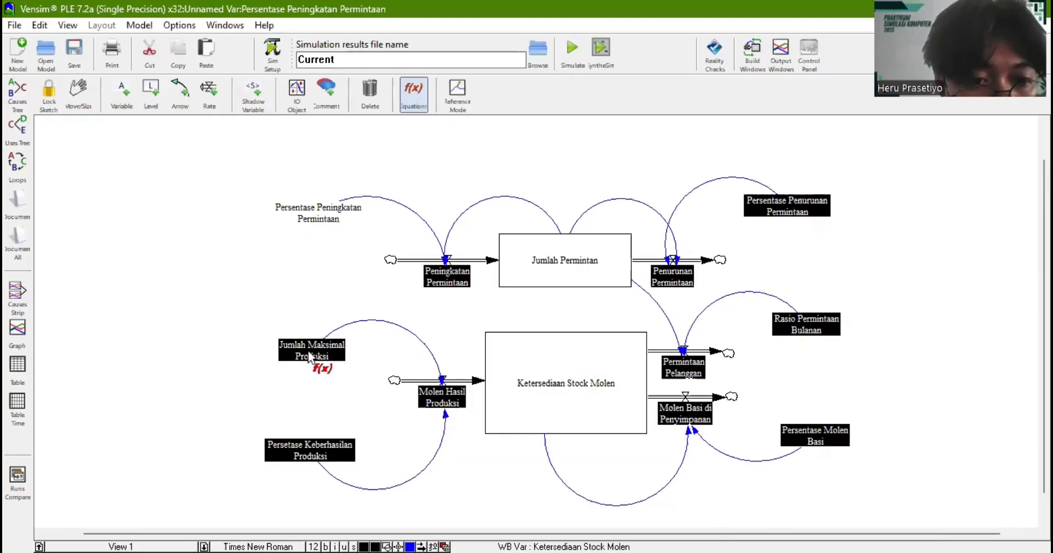
- Define the constant Jumlah Maksimal Produksi as 5000 with units of unit/month
left_click(309, 357)
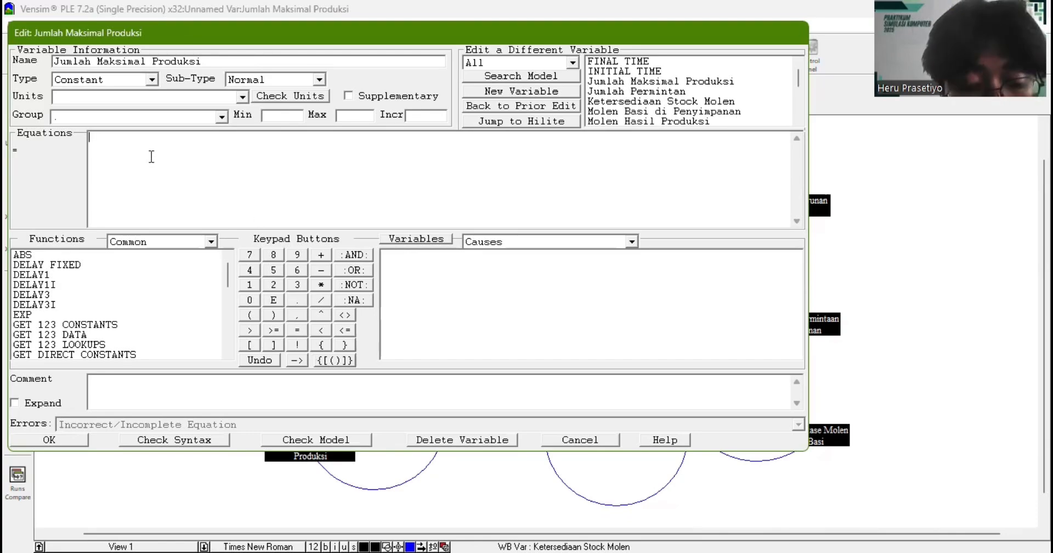
type("5000")
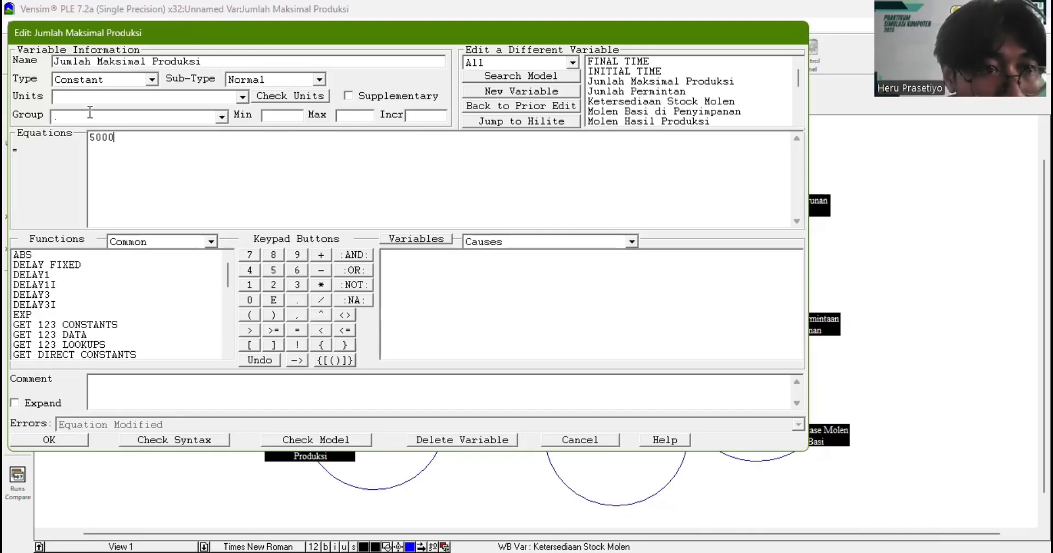
left_click(85, 96)
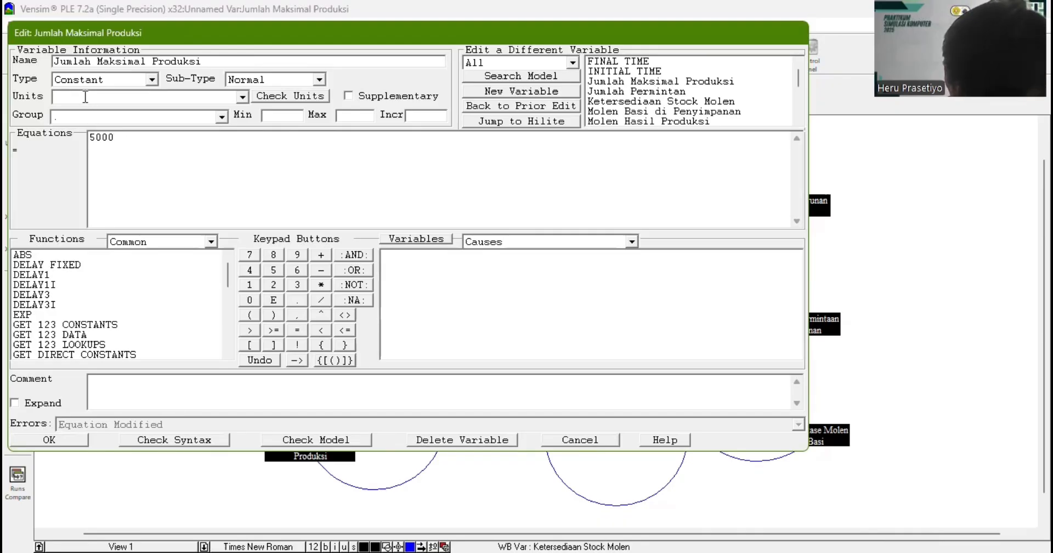
type("unit")
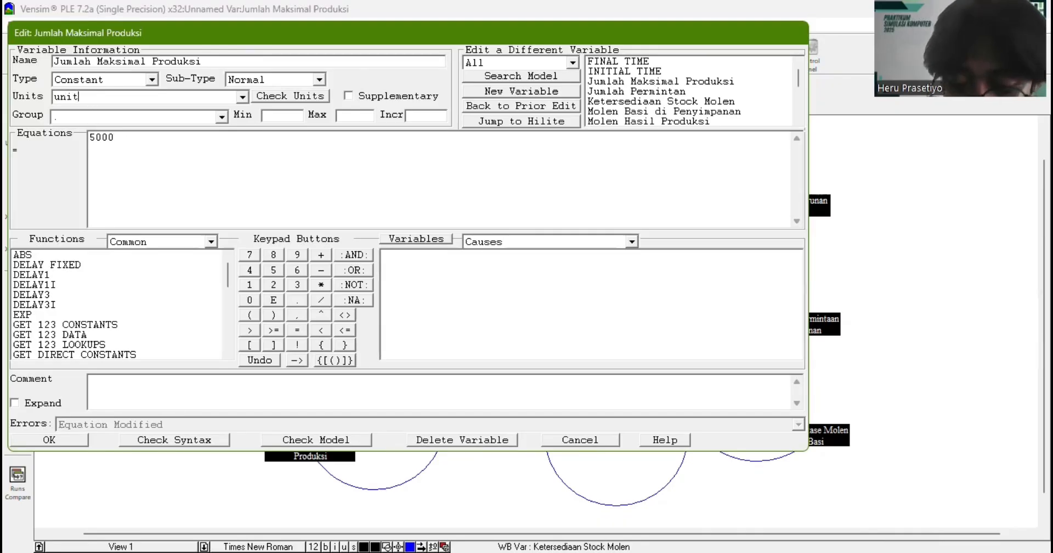
type("/month")
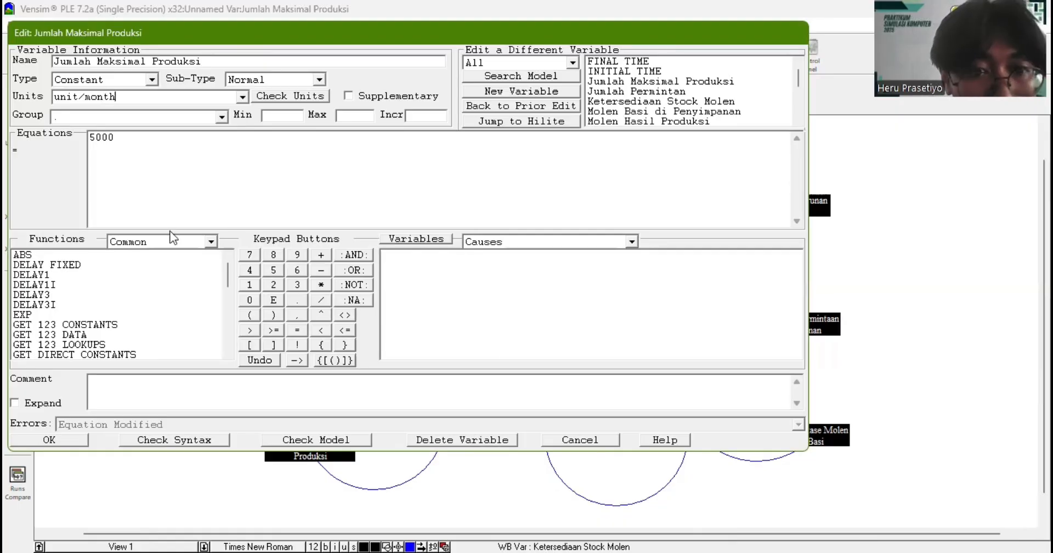
left_click(62, 441)
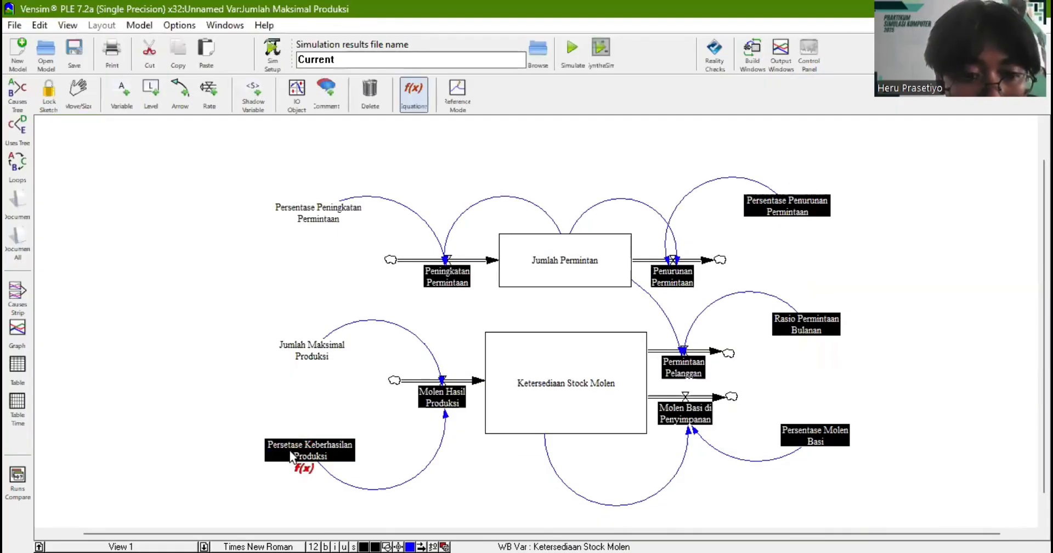
- Define the constant Persetase Keberhasilan Produksi as 0.93 with units of fraction
left_click(289, 450)
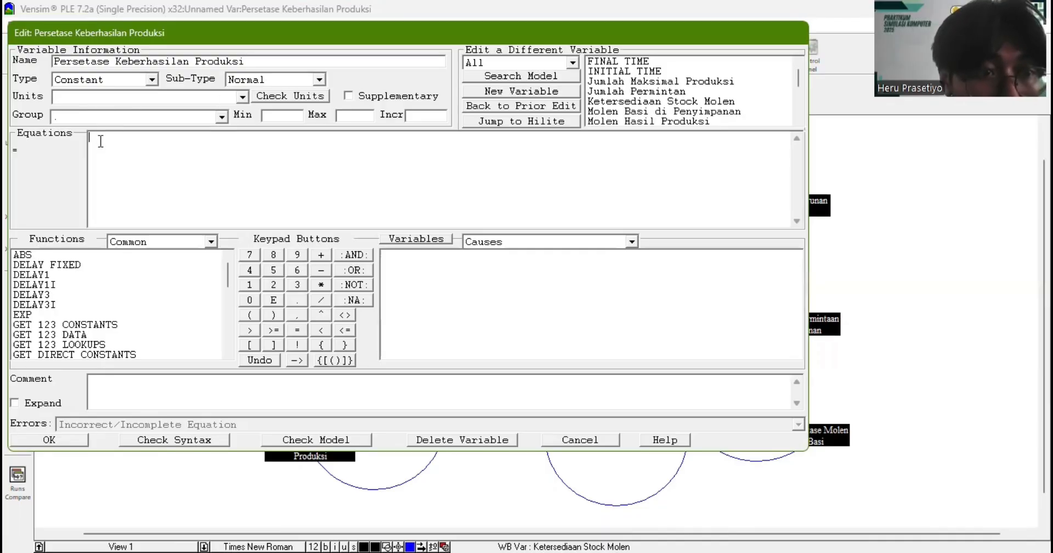
type("0.93")
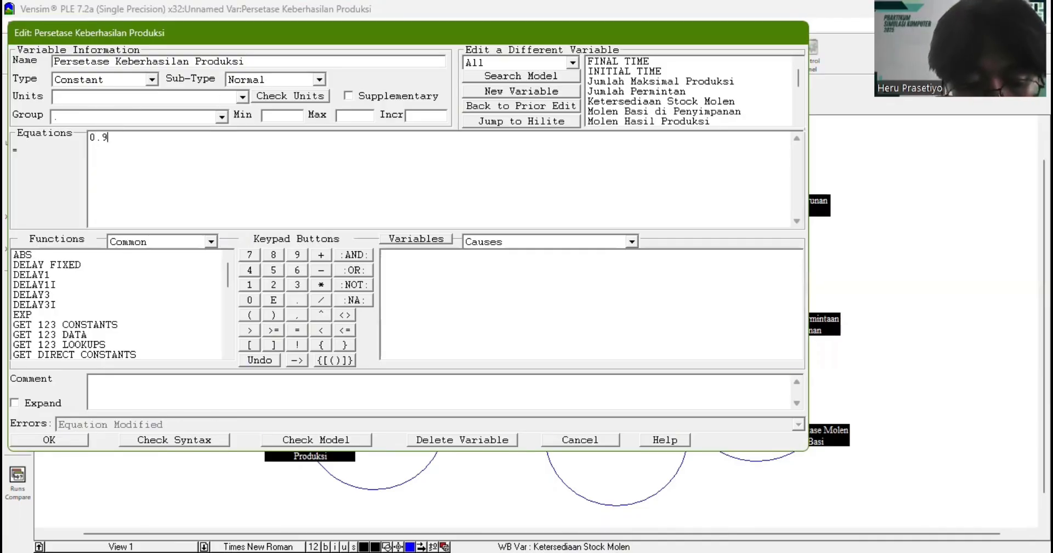
left_click(61, 99)
type("fraction")
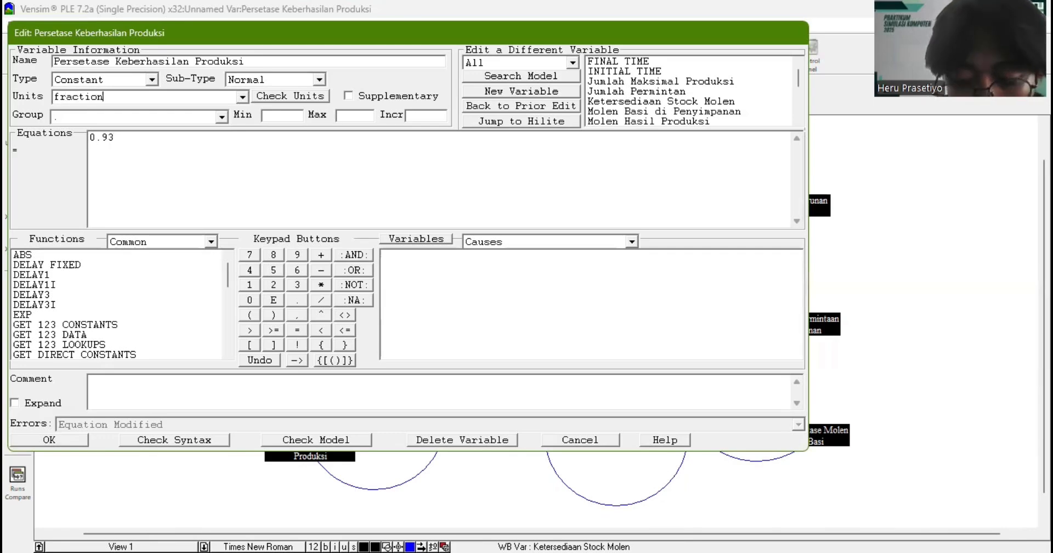
left_click(77, 439)
- Define the Peningkatan Permintaan rate as Jumlah Permintan*Persentase Peningkatan Permintaan with units of unit/month
left_click(444, 275)
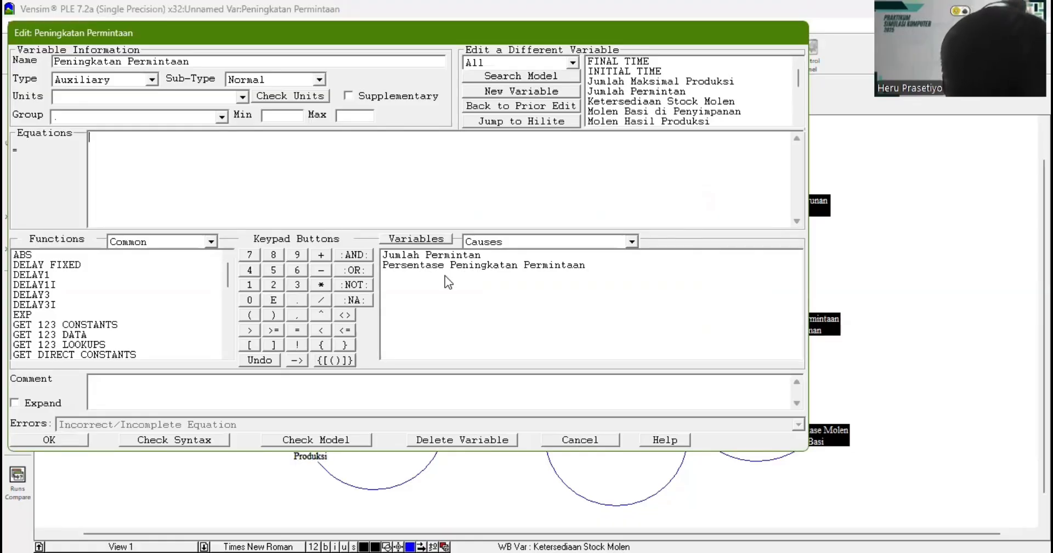
left_click(128, 102)
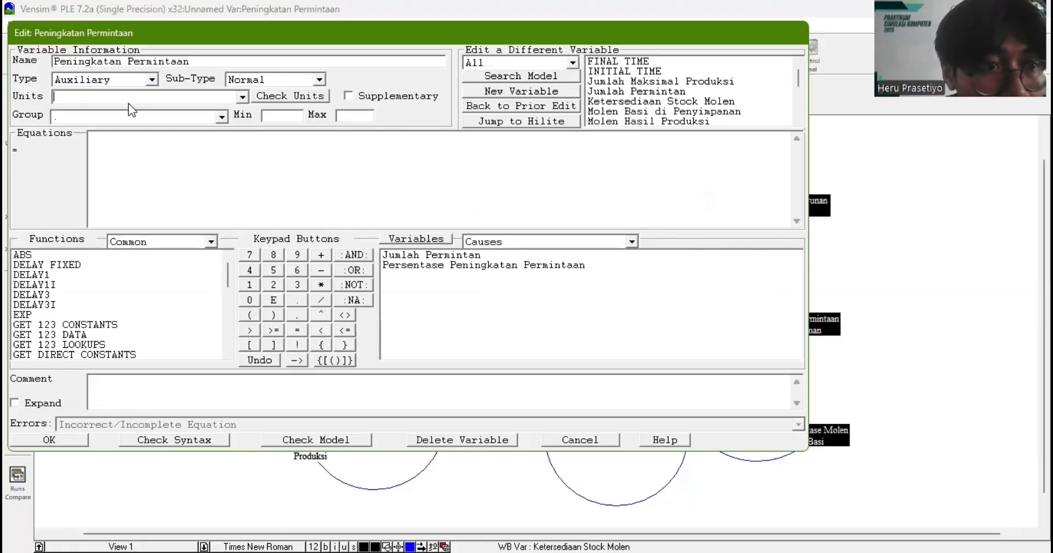
type("unit/")
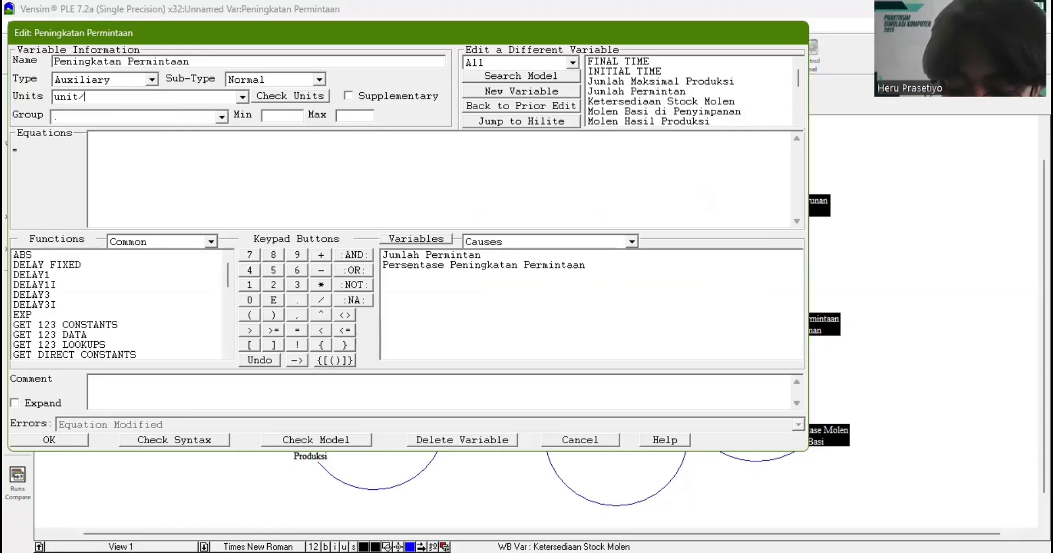
type("month")
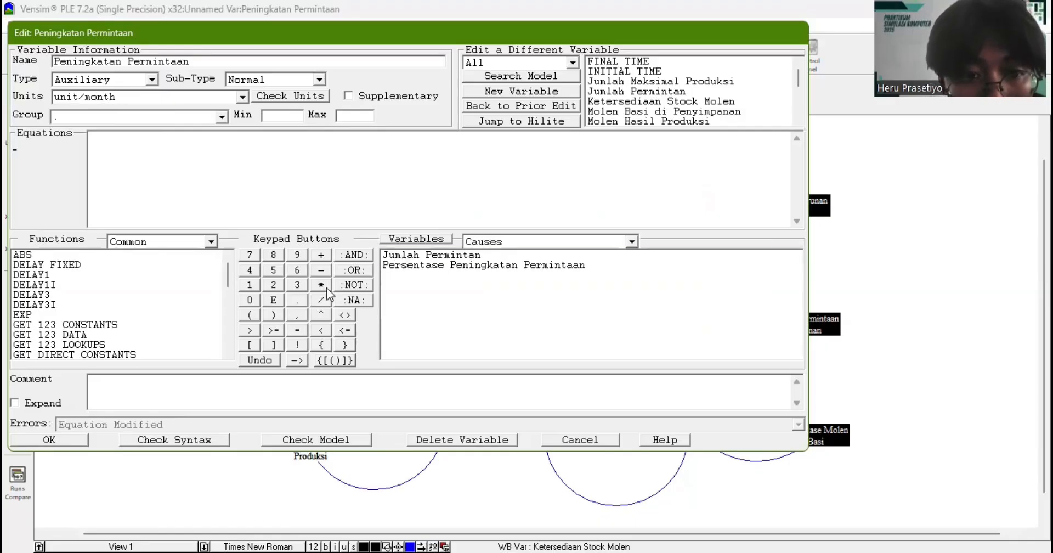
left_click(207, 165)
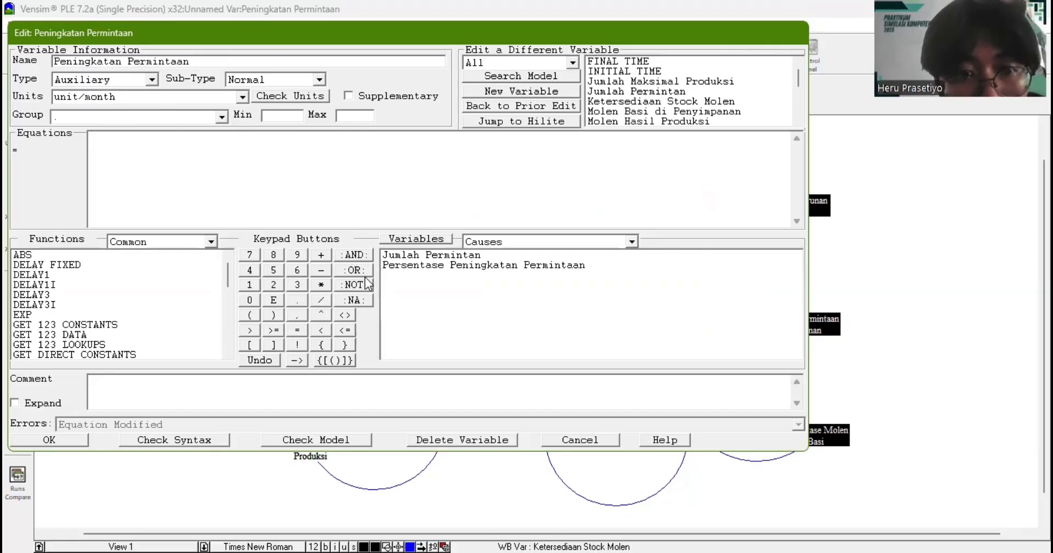
left_click(397, 256)
left_click(321, 285)
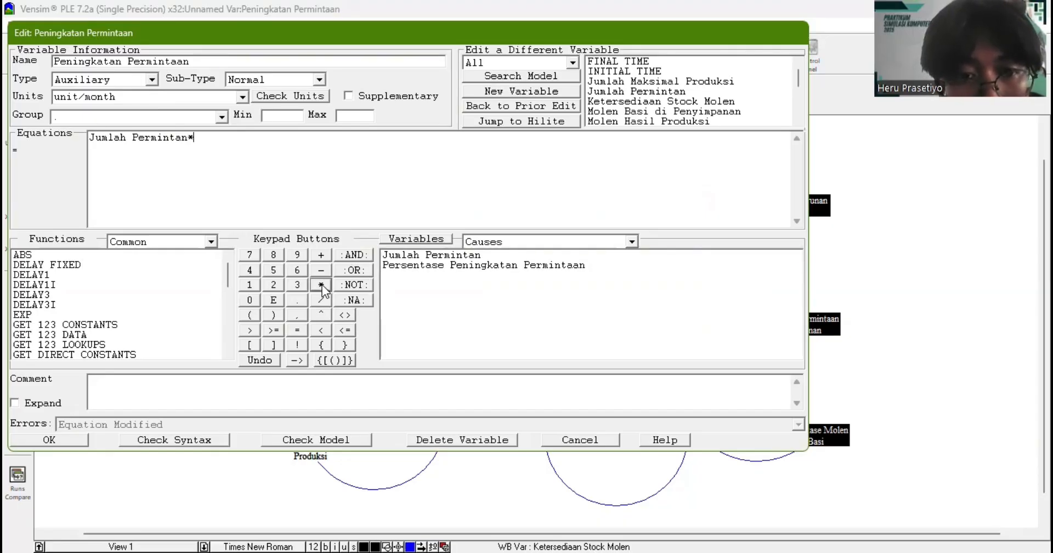
left_click(403, 265)
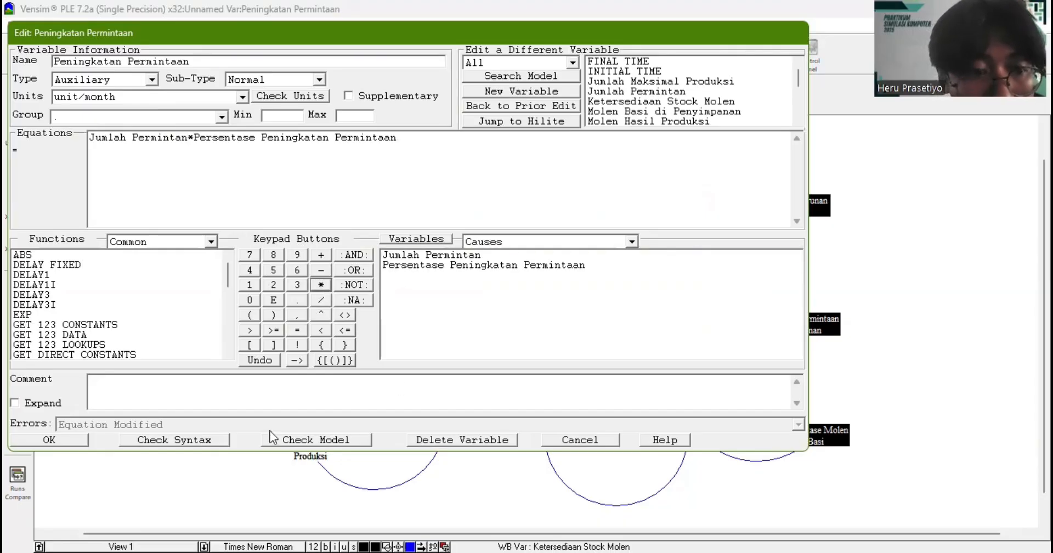
left_click(68, 441)
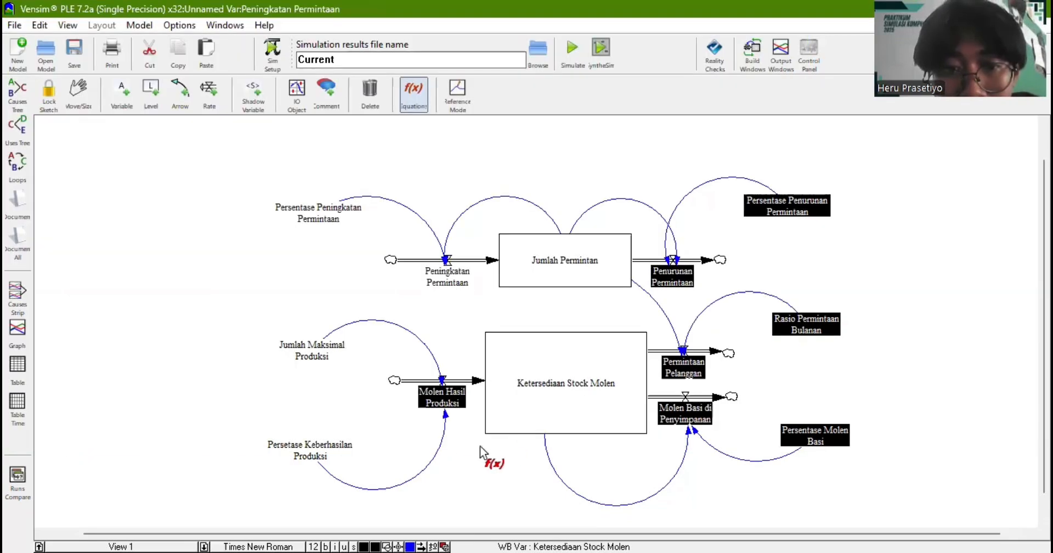
- Define the Molen Hasil Produksi rate as Jumlah Maksimal Produksi*Persetase Keberhasilan Produksi with units of unit/month
scroll(480, 445, "down", 1)
left_click(449, 372)
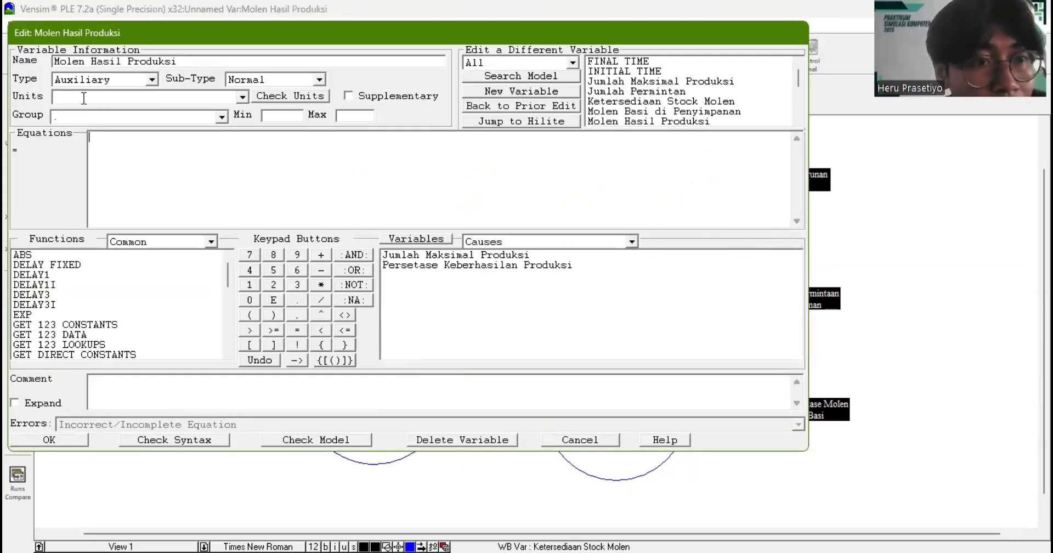
left_click(83, 99)
type("unit")
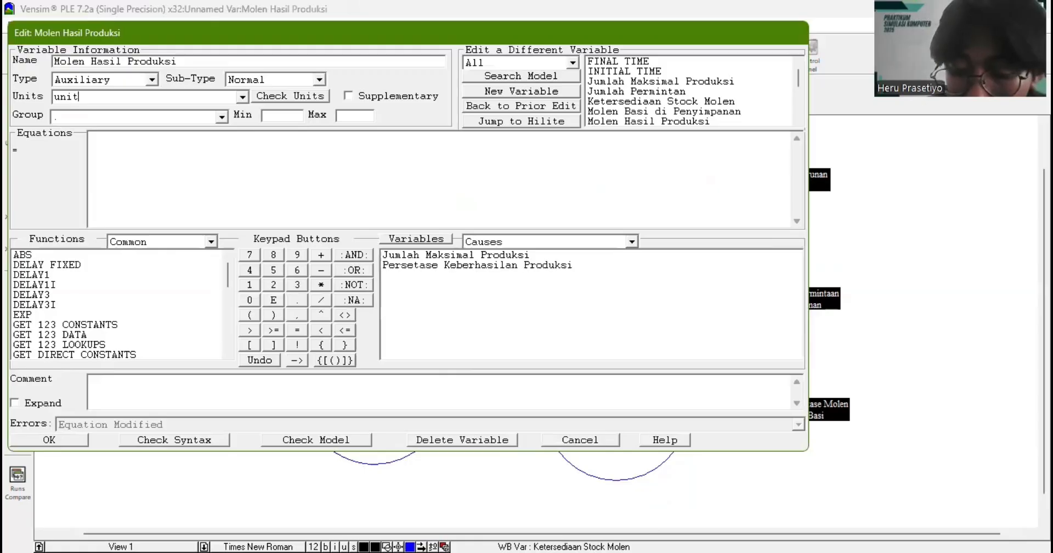
type("/month")
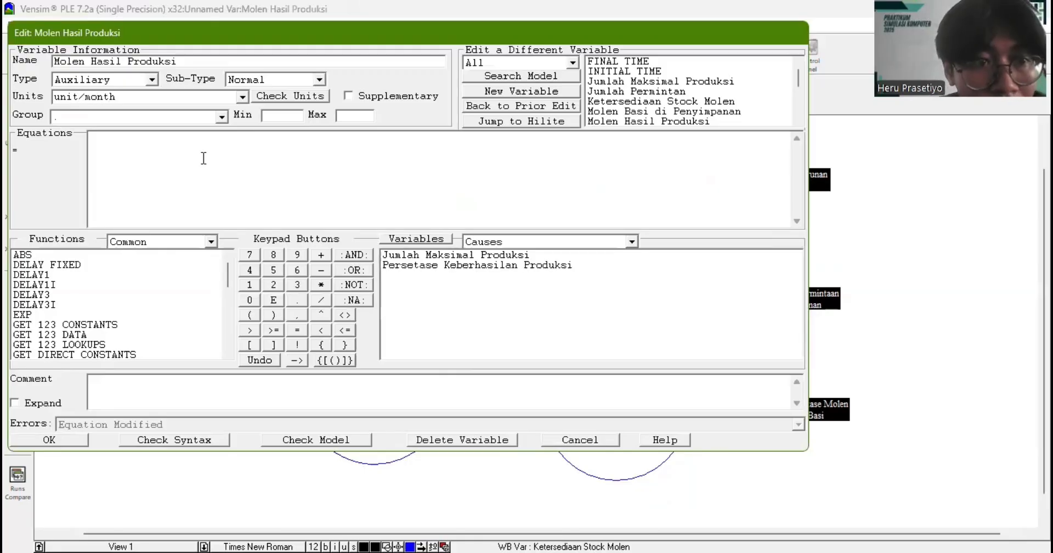
left_click(441, 256)
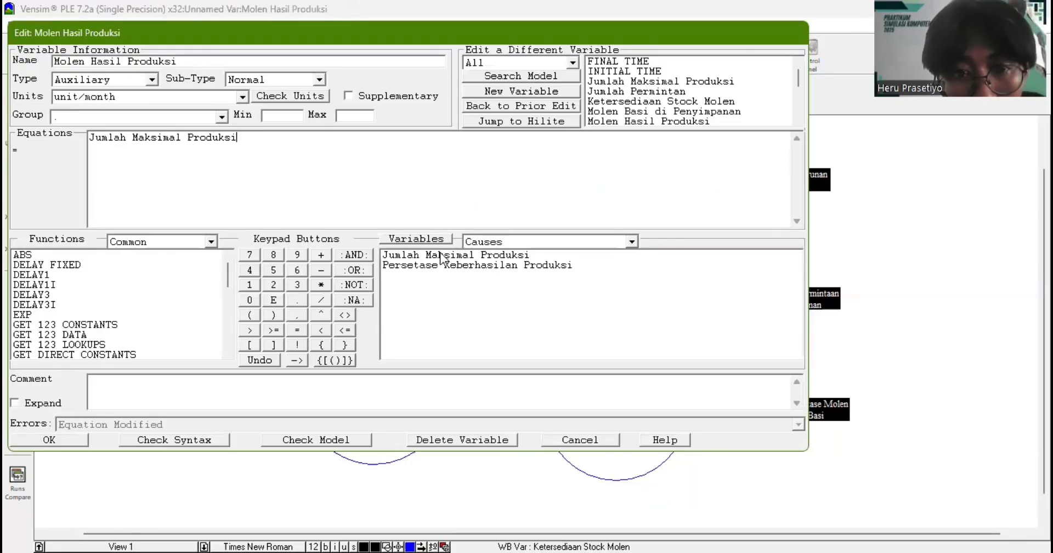
left_click(320, 285)
left_click(410, 265)
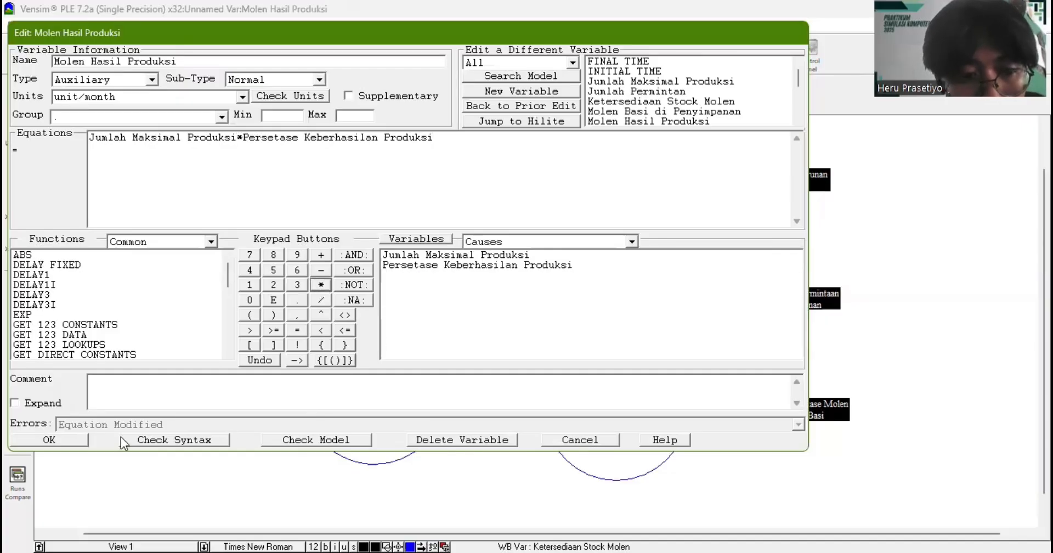
left_click(57, 441)
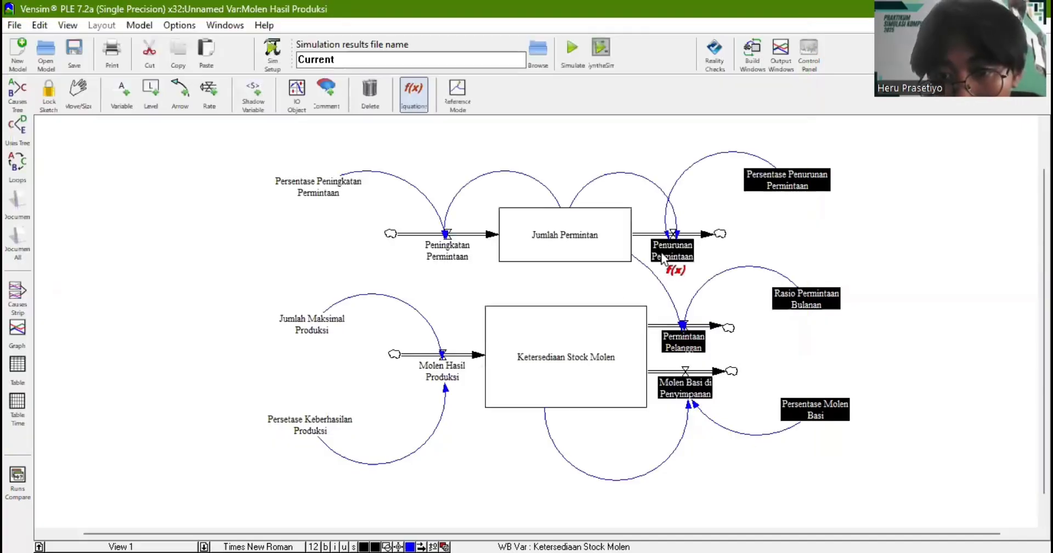
- Define the Penurunan Permintaan rate as Jumlah Permintan*Persentase Penurunan Permintaan with units of unit/month
left_click(661, 254)
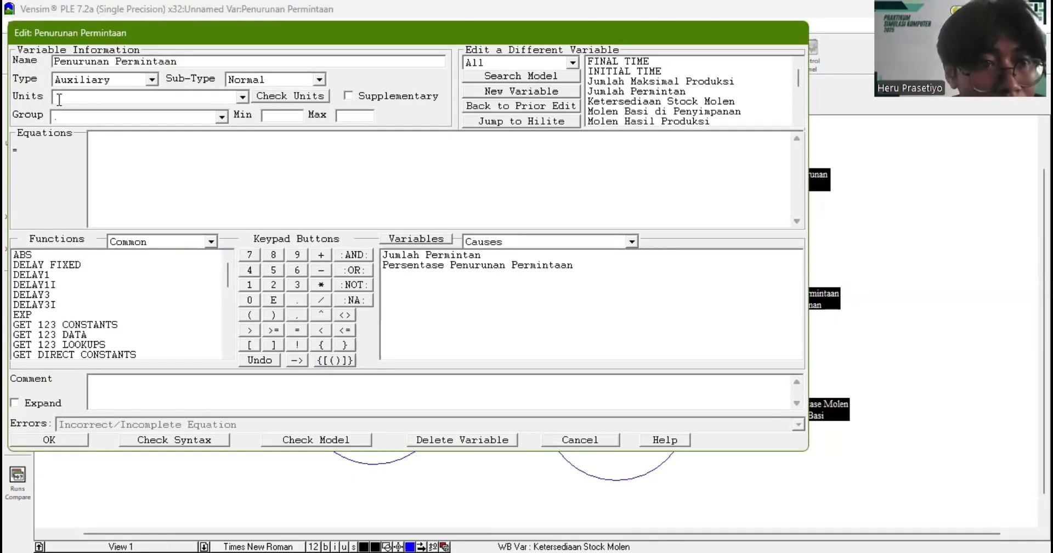
type("unit")
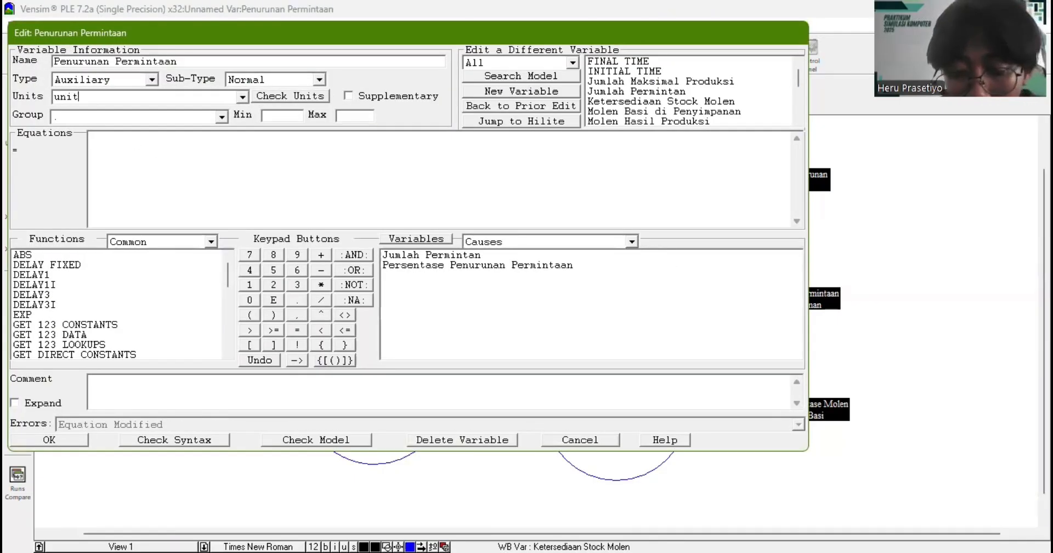
type("/month")
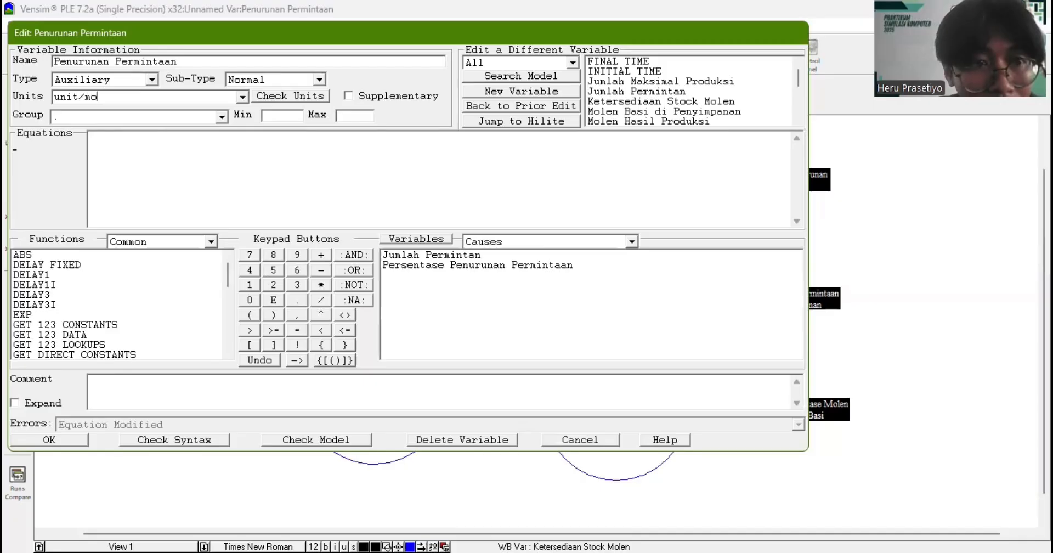
left_click(93, 141)
left_click(390, 255)
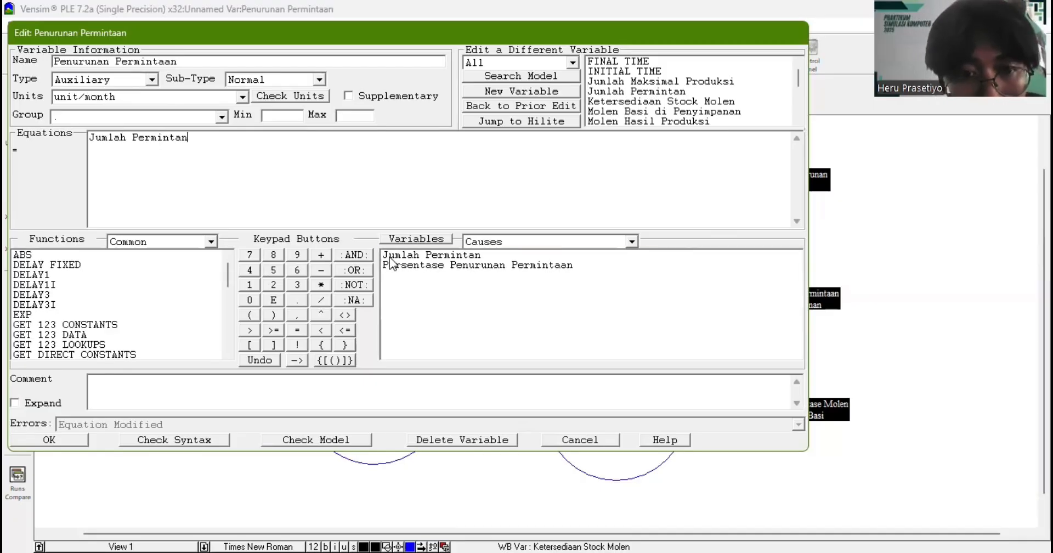
left_click(322, 284)
left_click(421, 265)
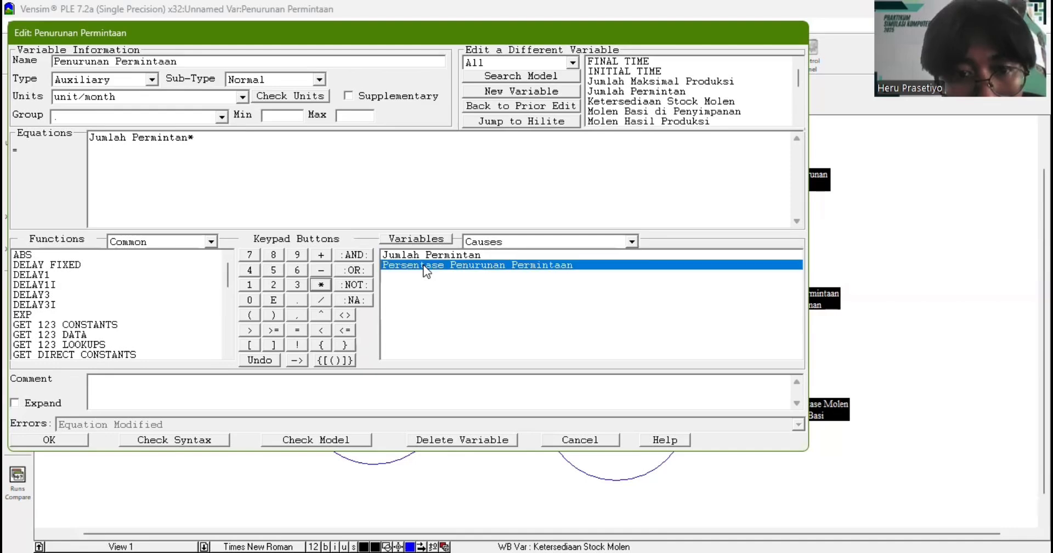
left_click(58, 438)
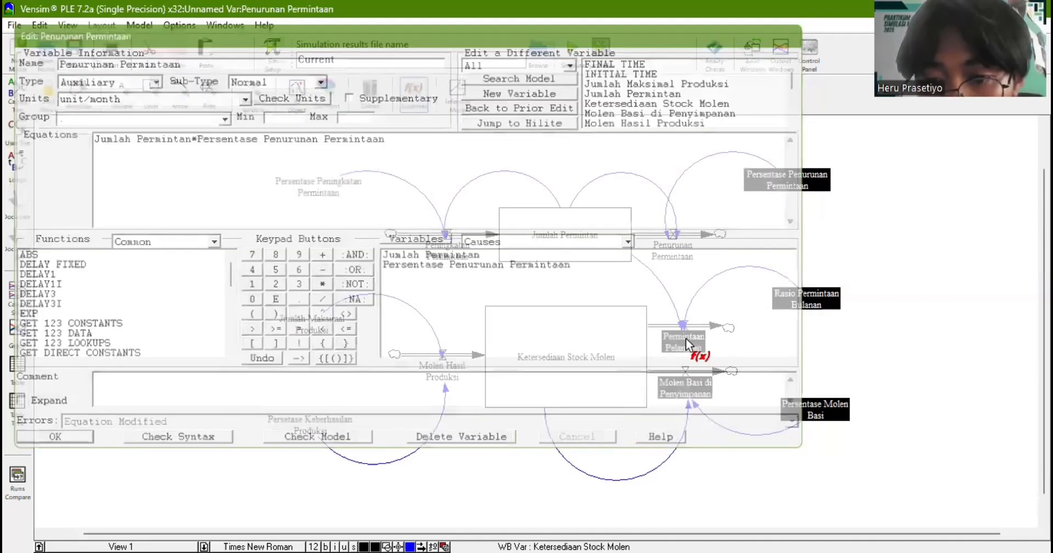
- Define the Permintaan Pelanggan rate as Jumlah Permintan*Rasio Permintaan Bulanan with units of unit/month, declining to save the sketch for automated backup
left_click(685, 338)
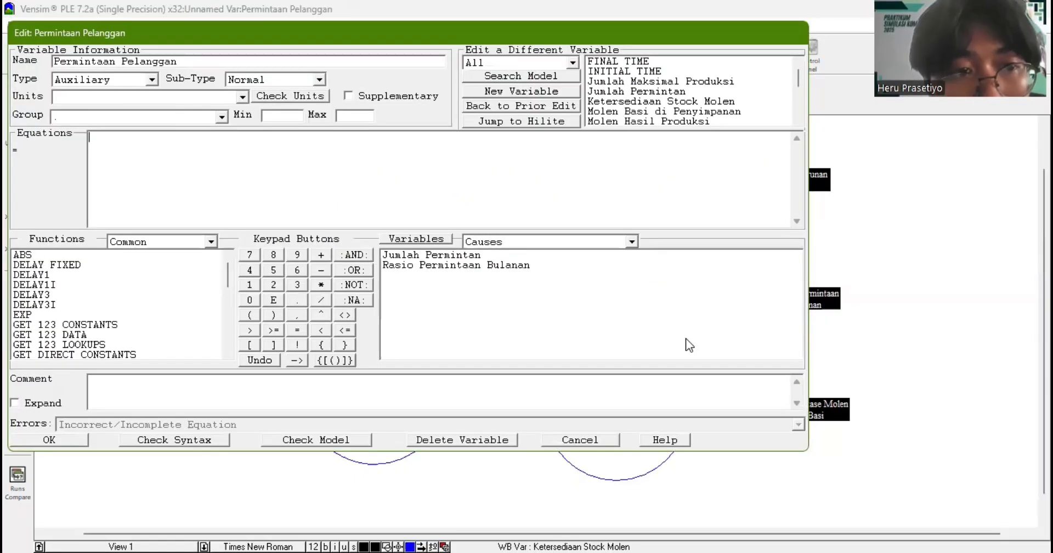
left_click(83, 99)
type("unit")
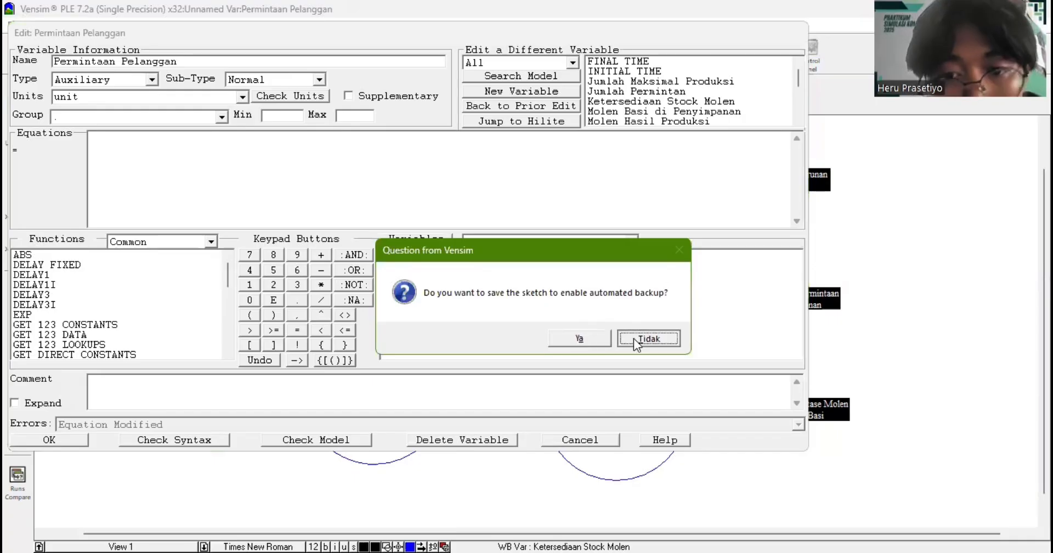
left_click(633, 338)
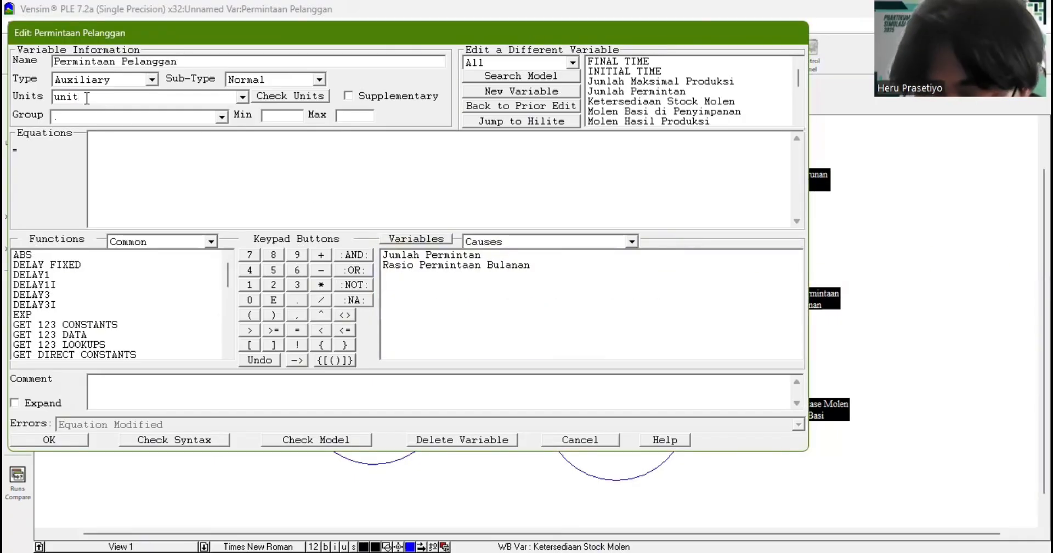
type("/month")
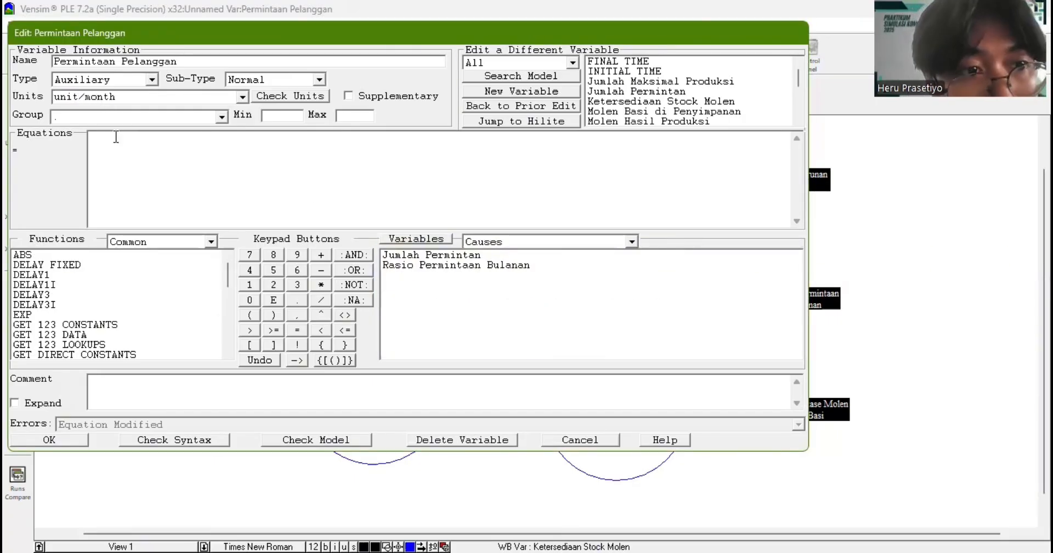
left_click(115, 137)
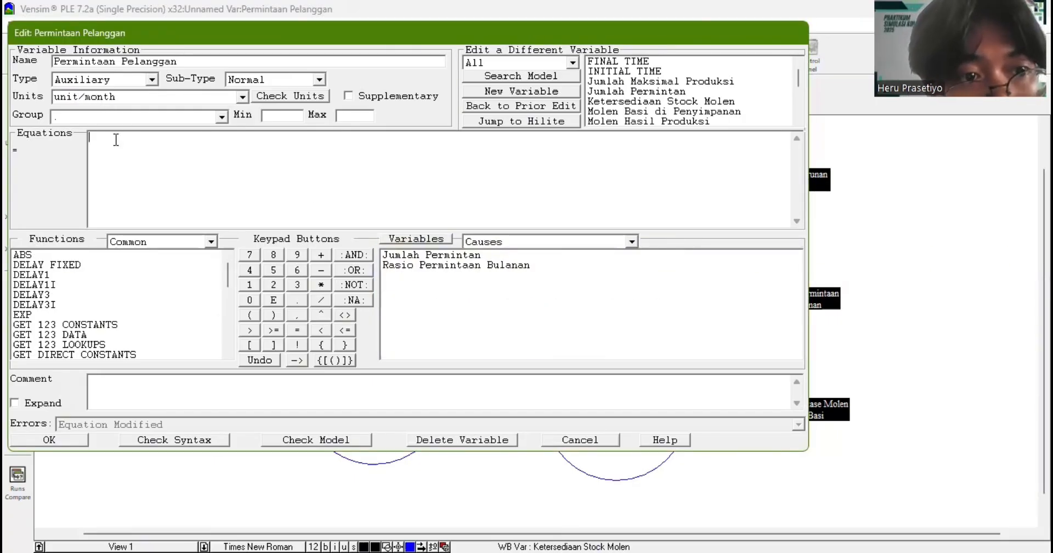
left_click(451, 256)
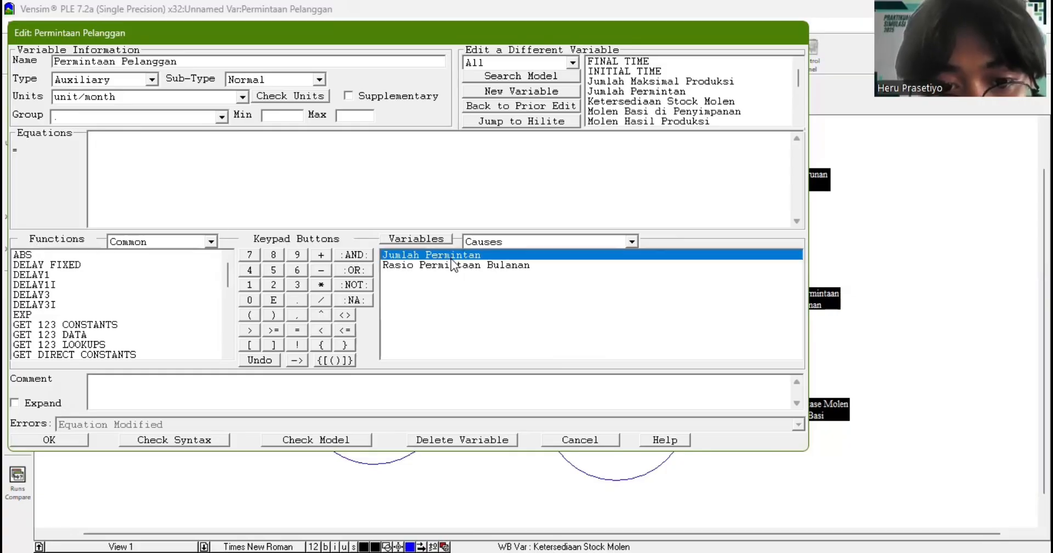
left_click(320, 284)
left_click(412, 264)
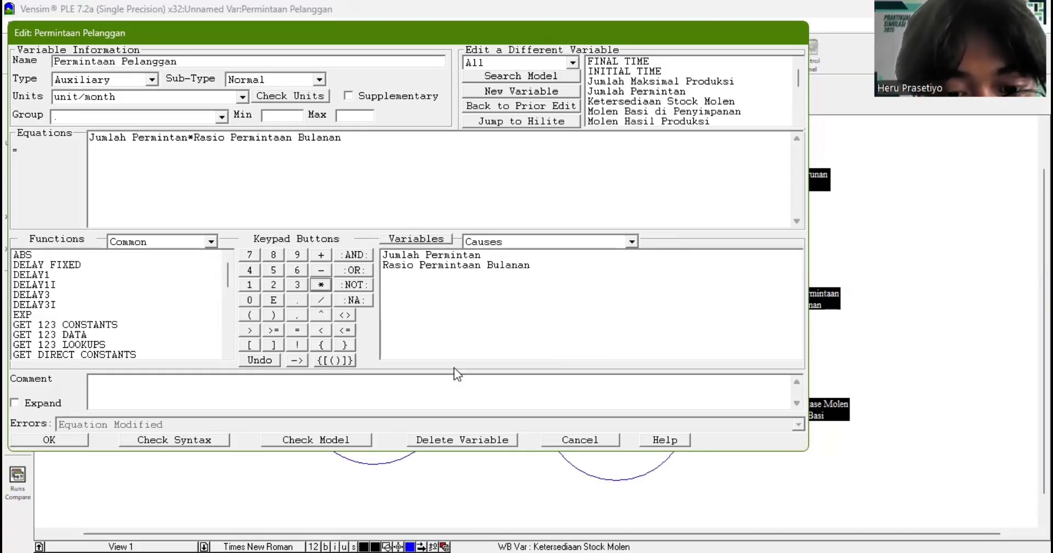
left_click(53, 440)
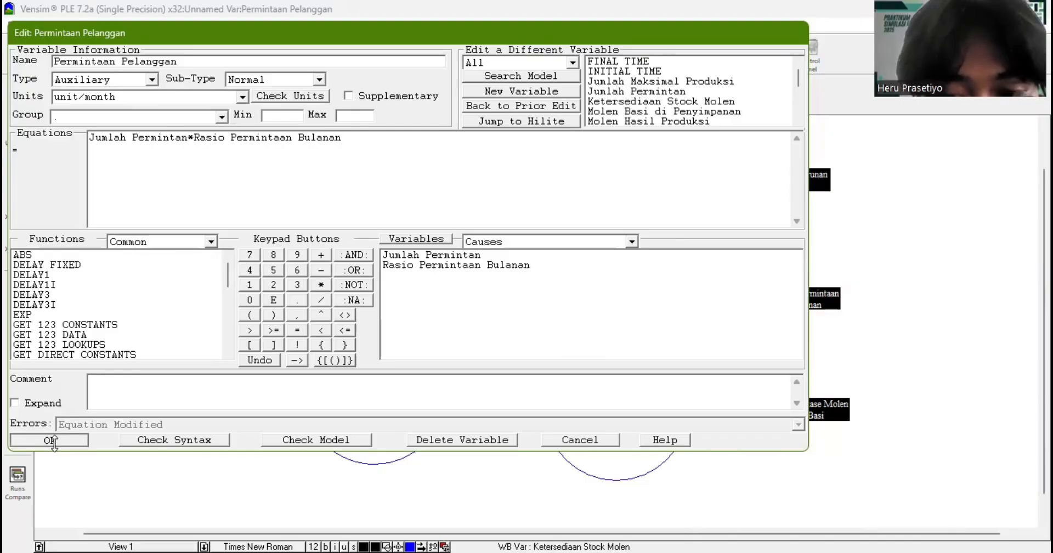
- Define the Molen Basi di Penyimpanan rate as Persentase Molen Basi*Ketersediaan Stock Molen with units of unit/month
left_click(685, 387)
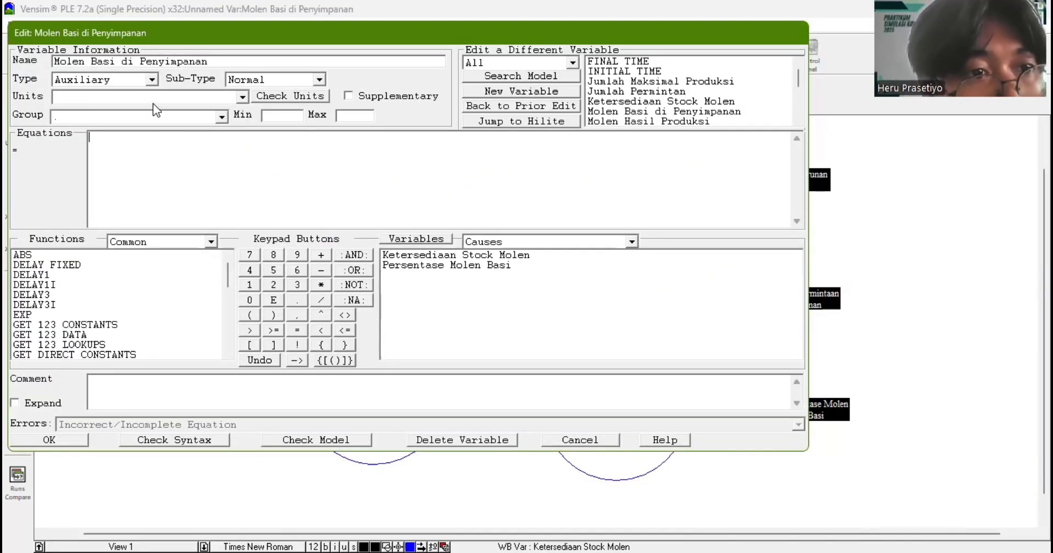
type("unit")
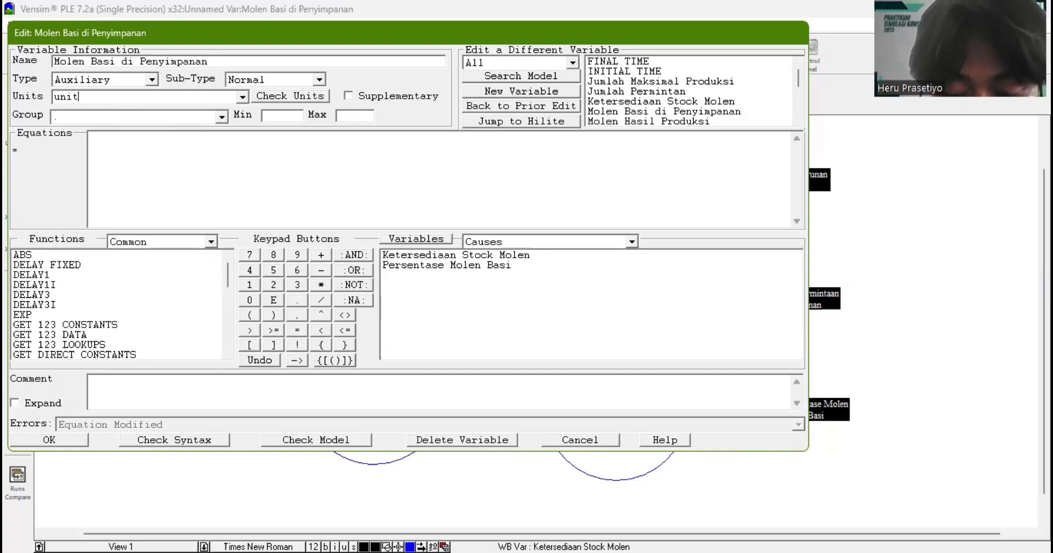
type("/month")
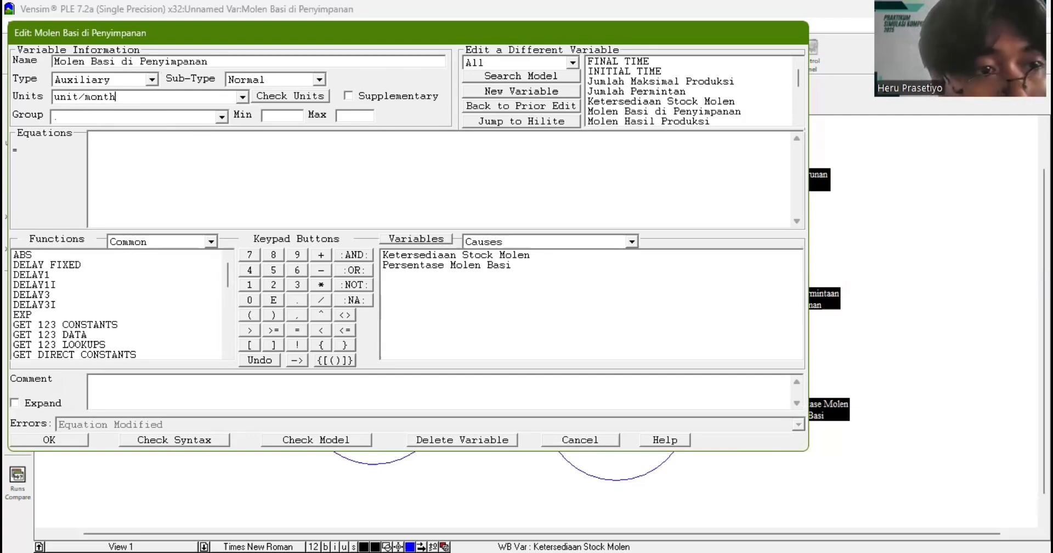
left_click(443, 265)
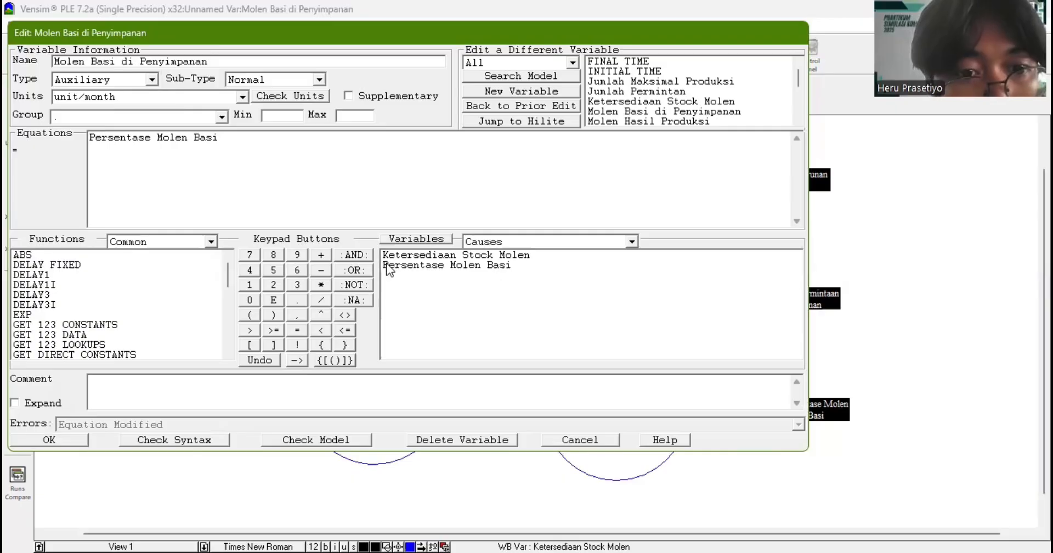
left_click(320, 284)
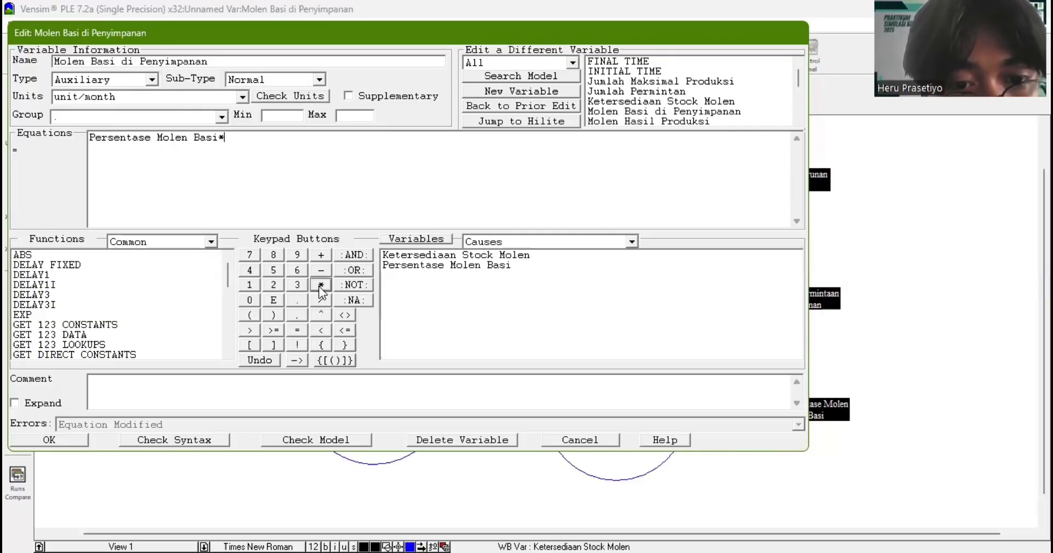
left_click(429, 254)
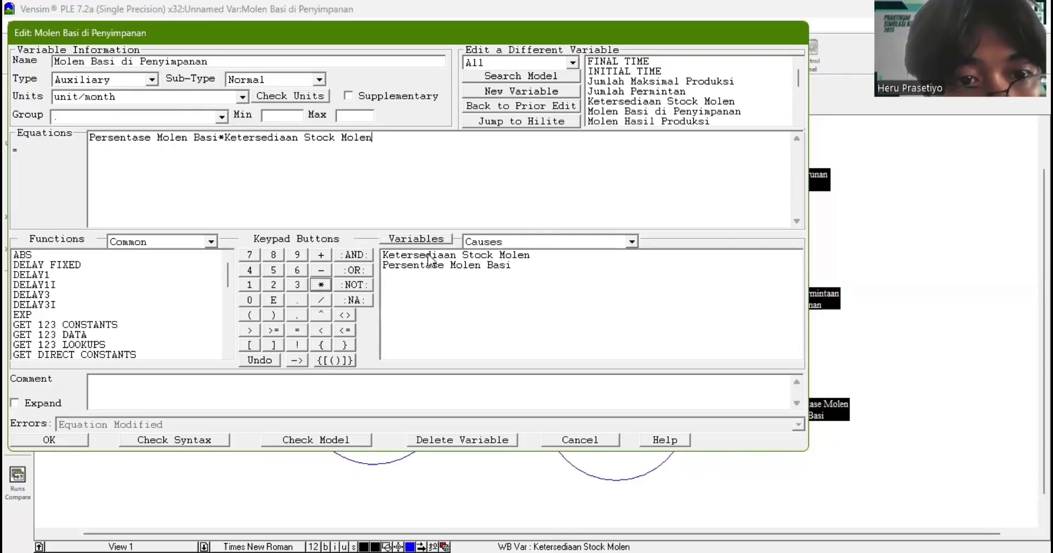
left_click(75, 441)
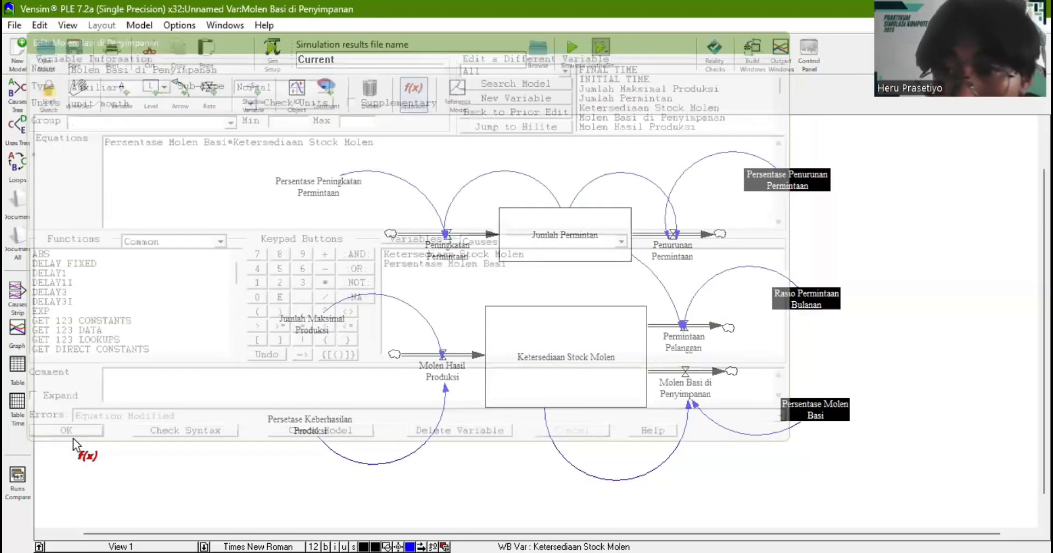
- Define the constant Persentase Penurunan Permintaan as 0.1 with units of fraction/month
left_click(800, 184)
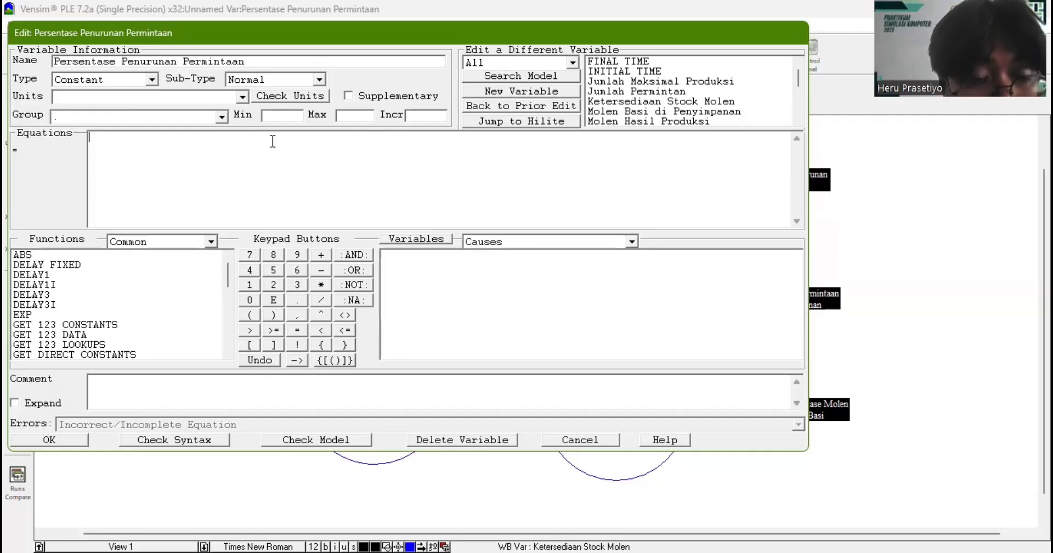
type("0.1")
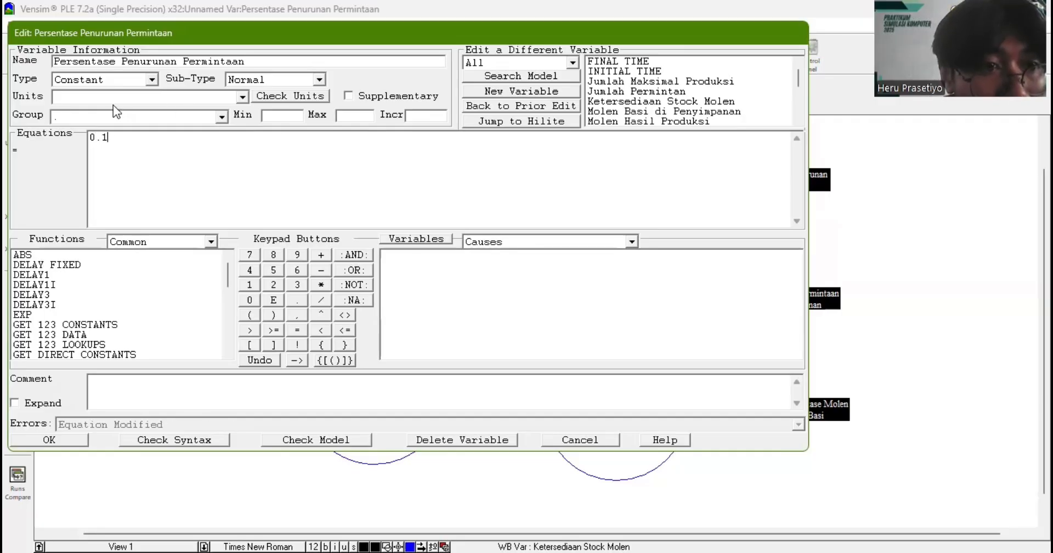
type("fract")
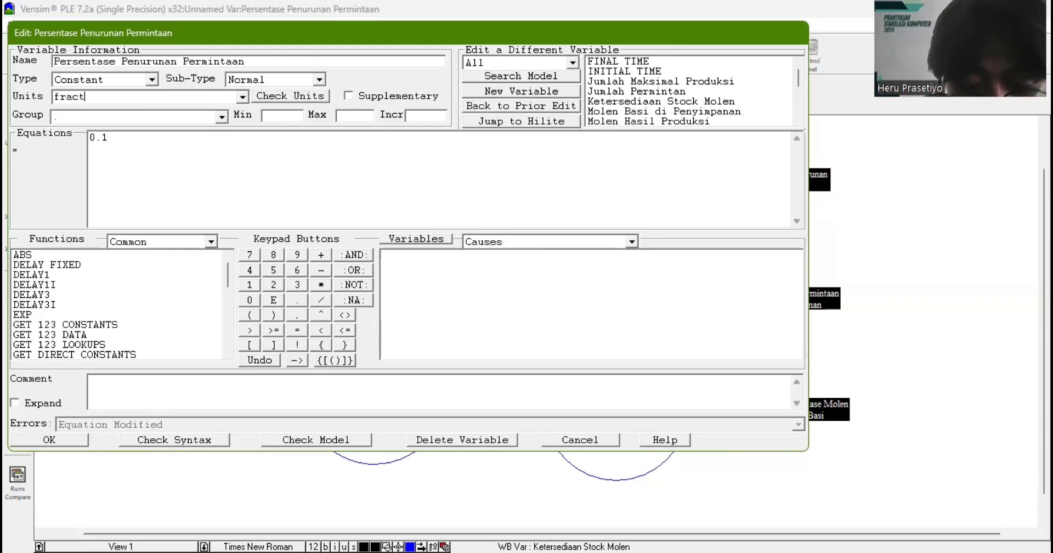
type("ion/month")
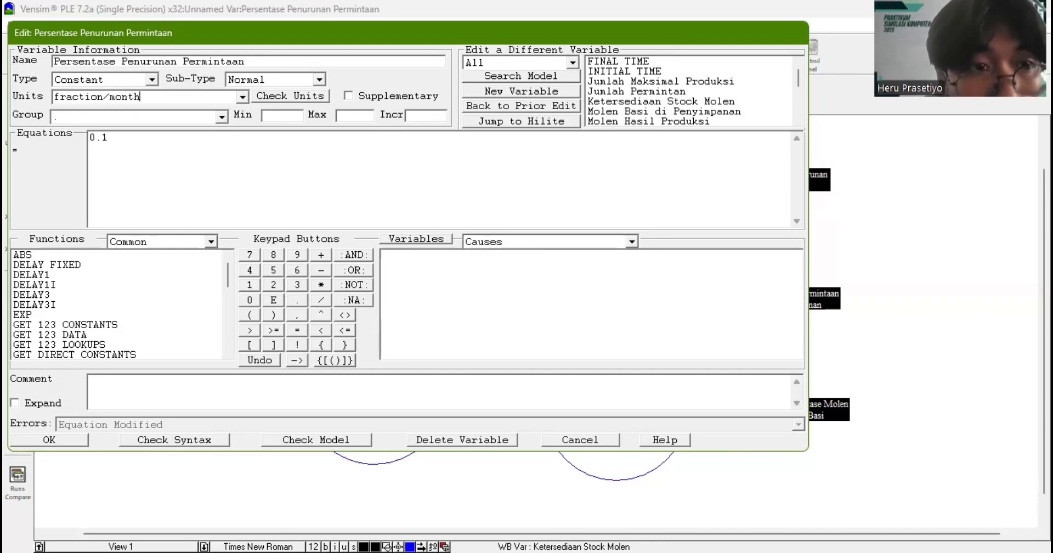
left_click(59, 442)
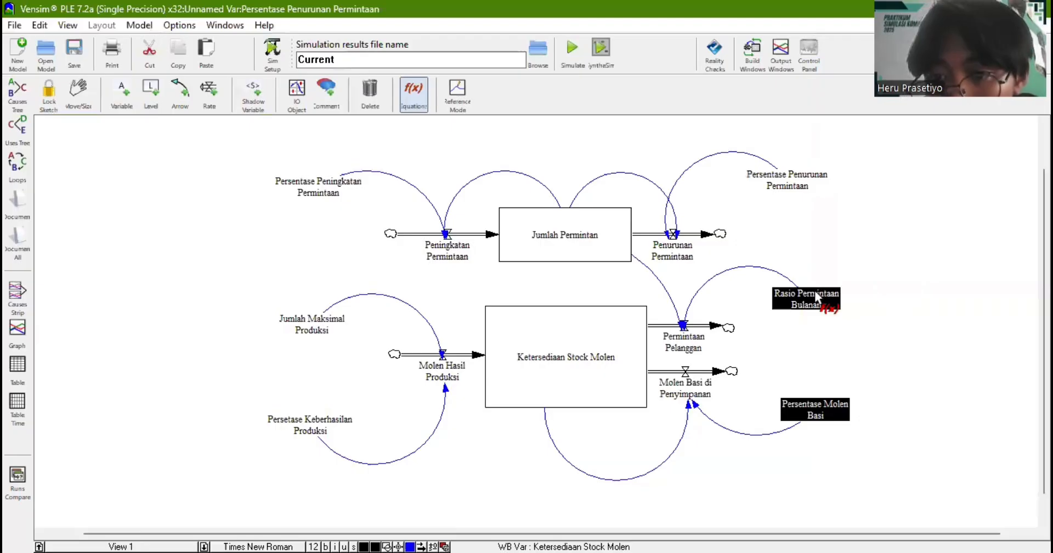
- Define the constant Rasio Permintaan Bulanan as 1 with units of fraction/month
left_click(814, 290)
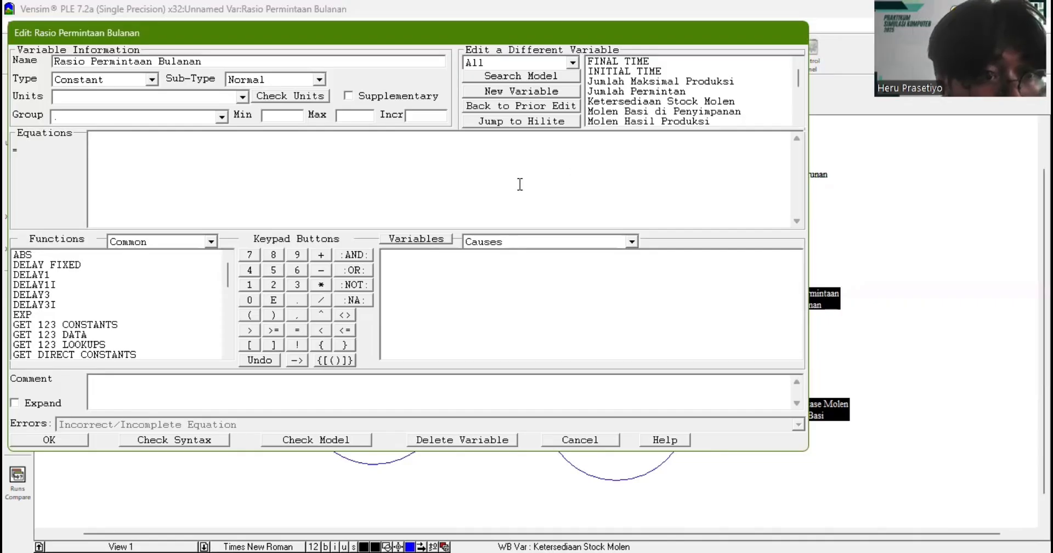
type("1")
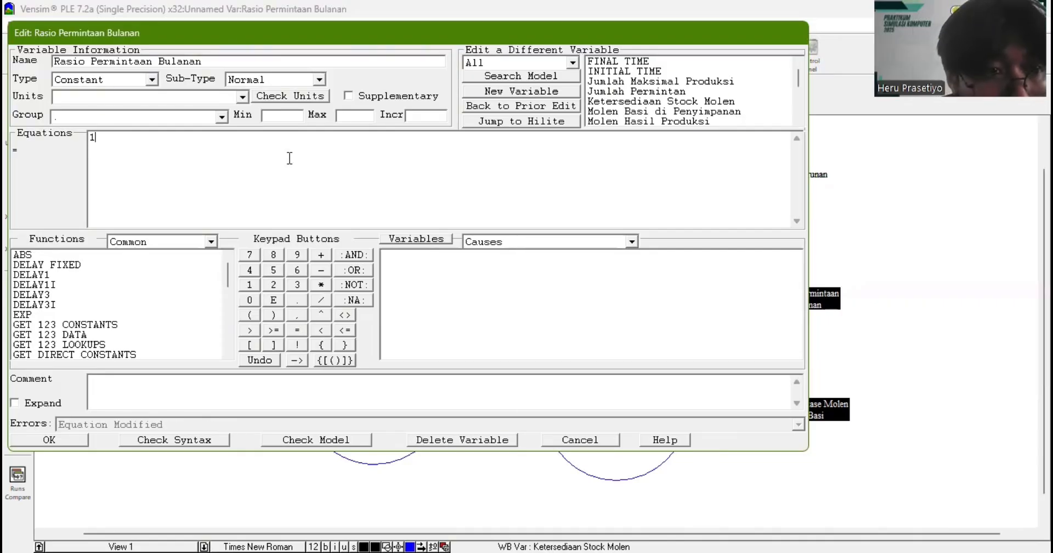
left_click(121, 96)
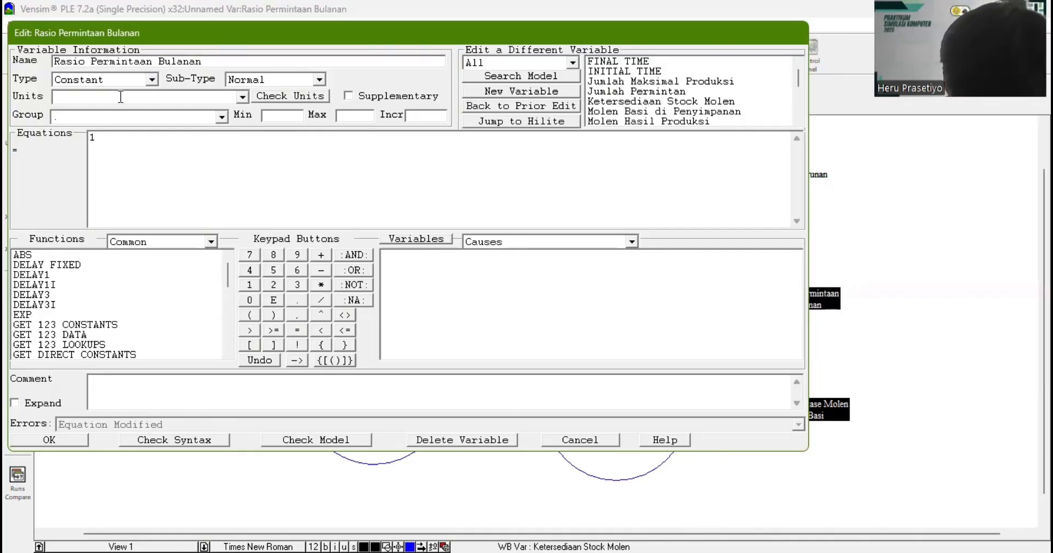
type("fractio")
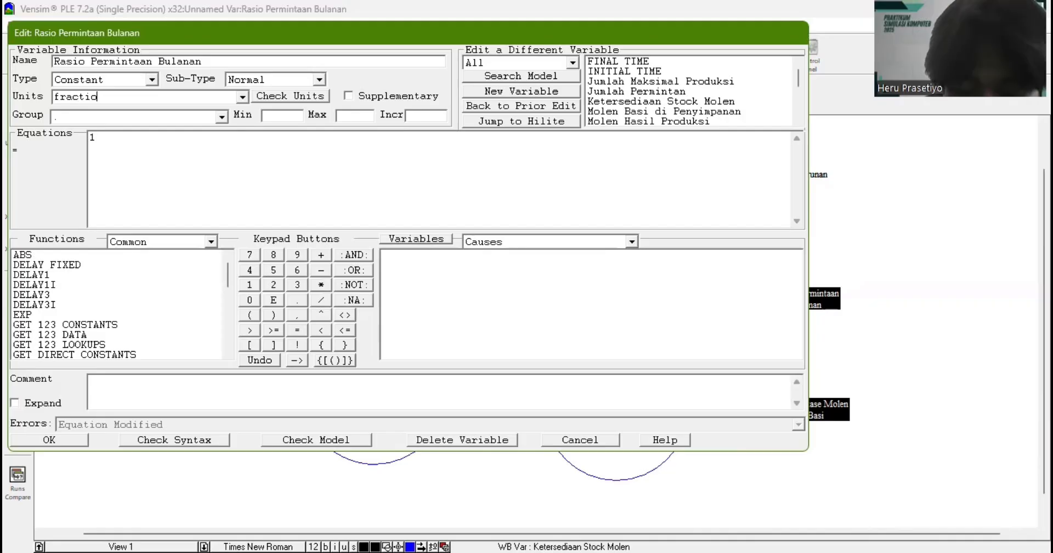
type("n/month")
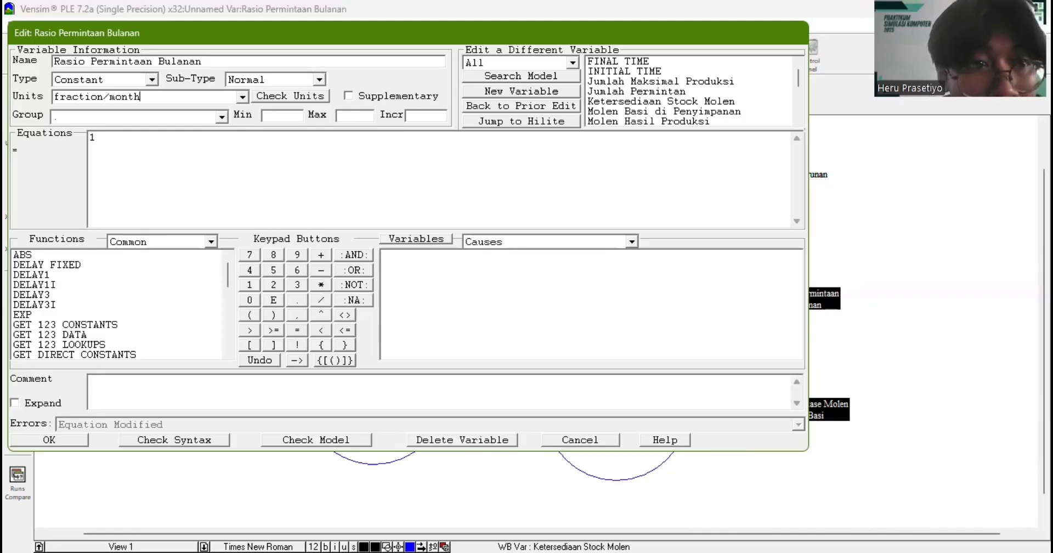
left_click(65, 442)
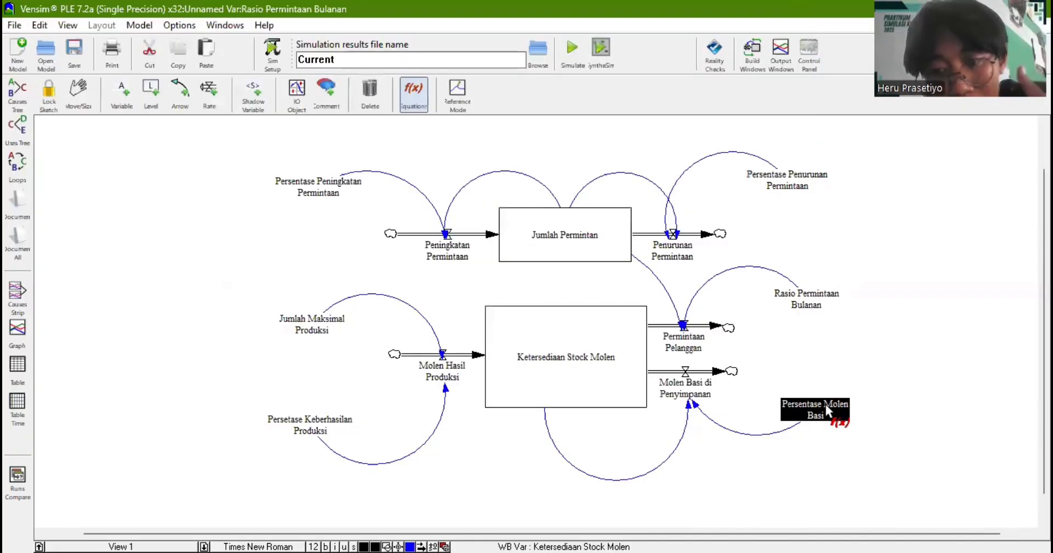
- Define the constant Persentase Molen Basi as 0.02 with units of fraction/month
left_click(824, 407)
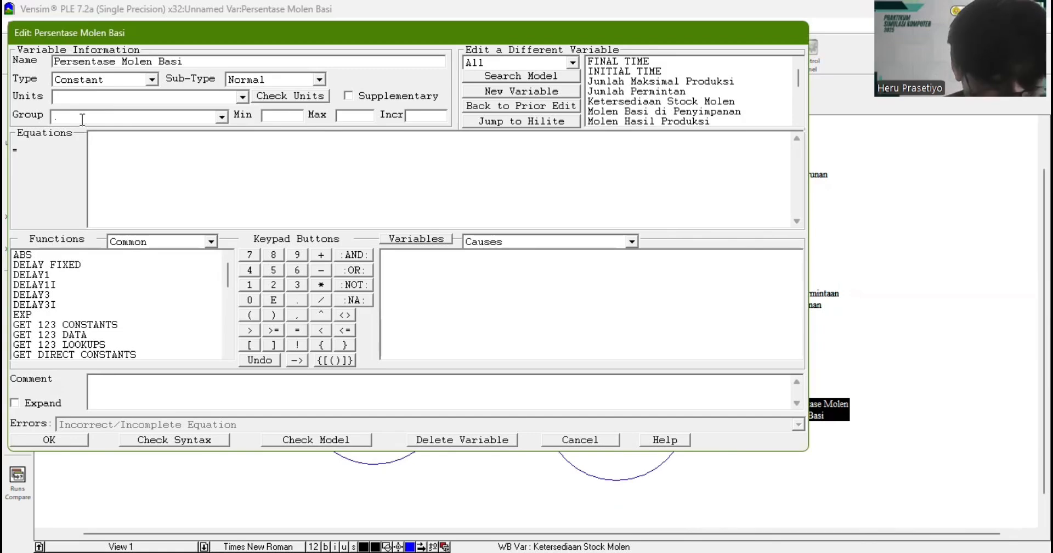
left_click(99, 135)
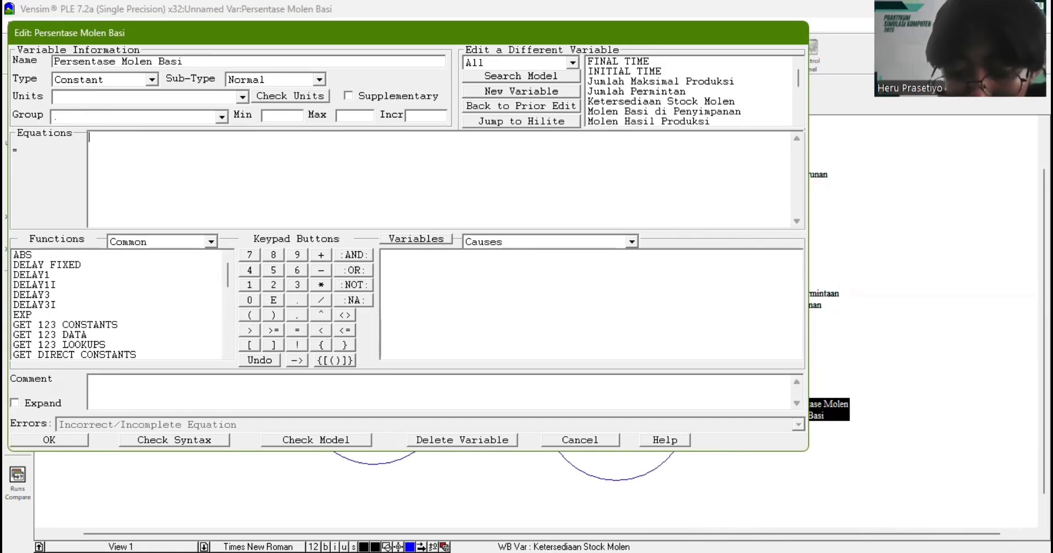
type("0.02")
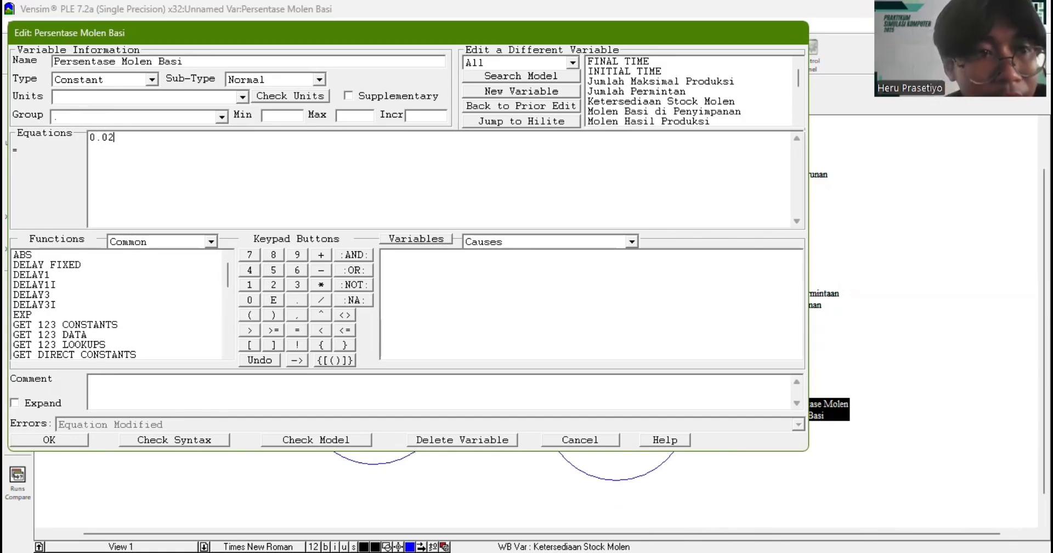
left_click(73, 99)
type("fra")
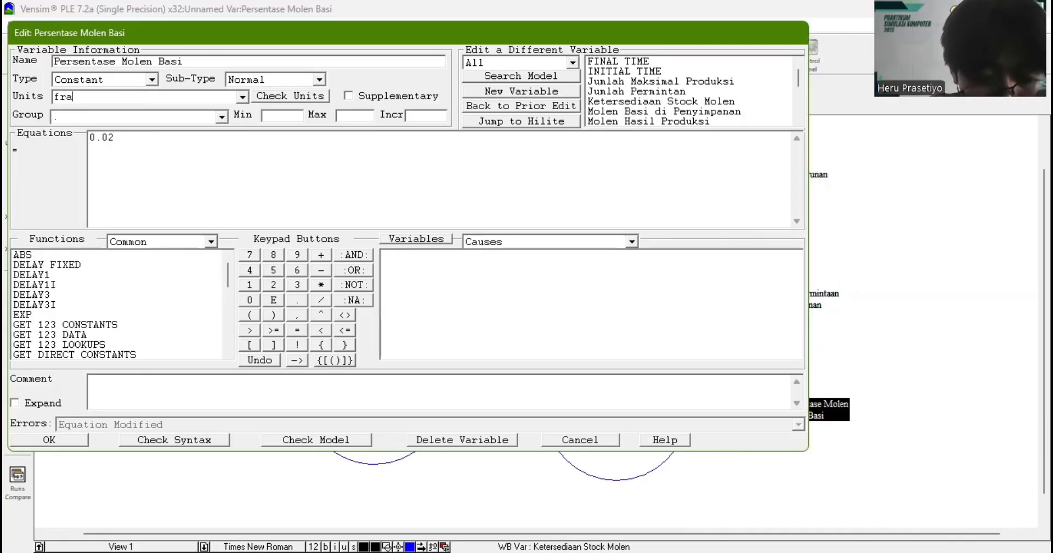
type("ction/month")
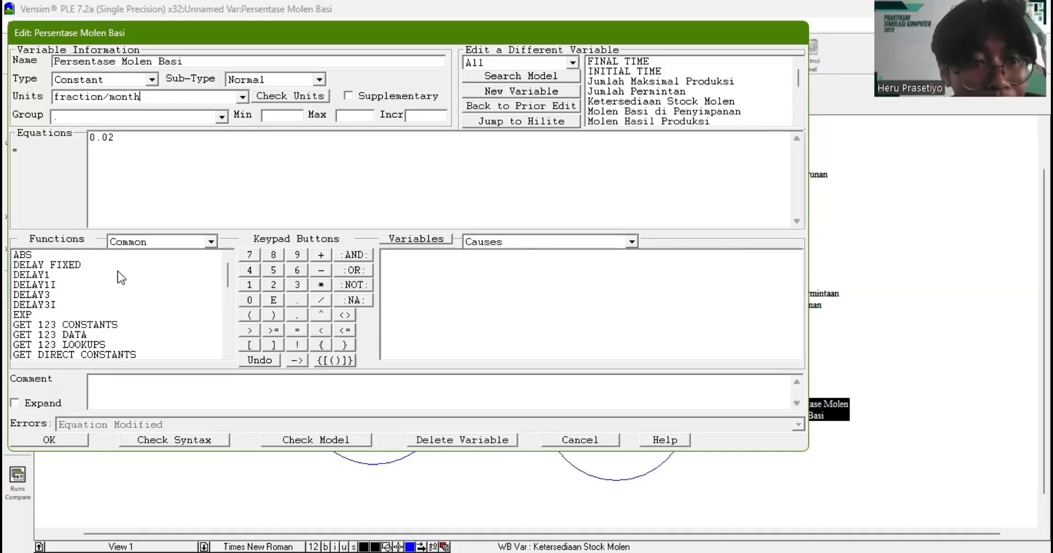
left_click(67, 443)
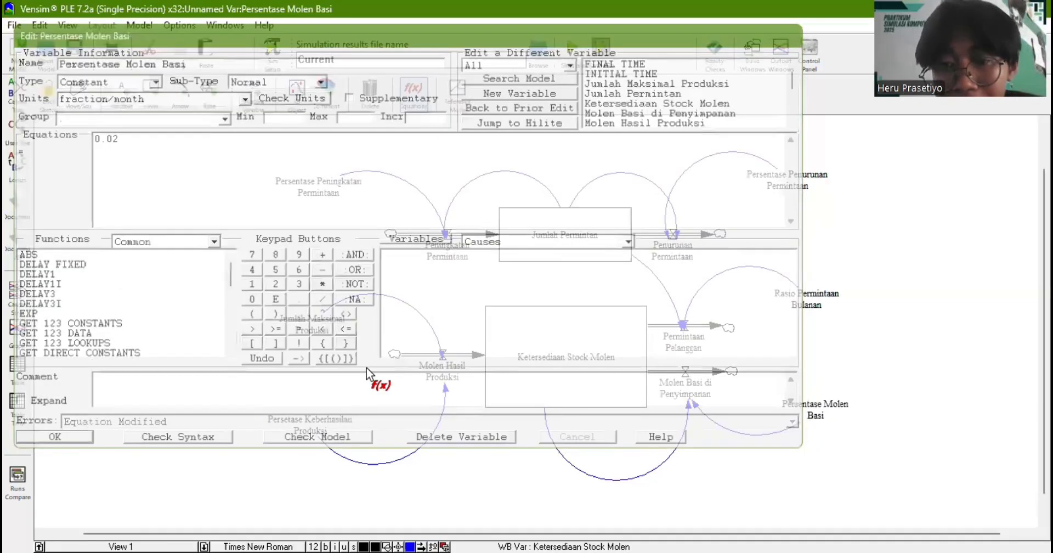
- Select the whole stock and flow diagram and run the model check on it
scroll(368, 374, "up", 1)
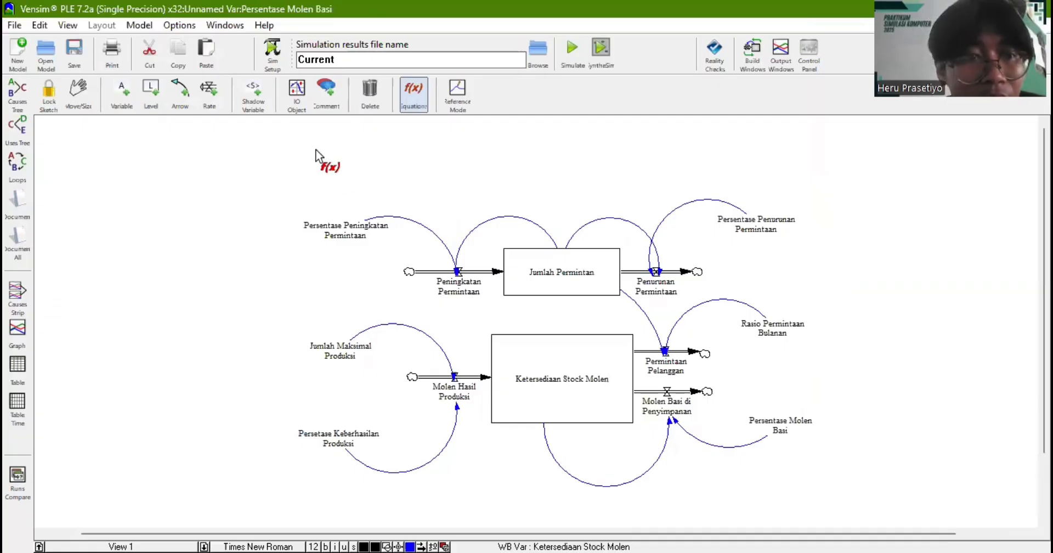
left_click(85, 99)
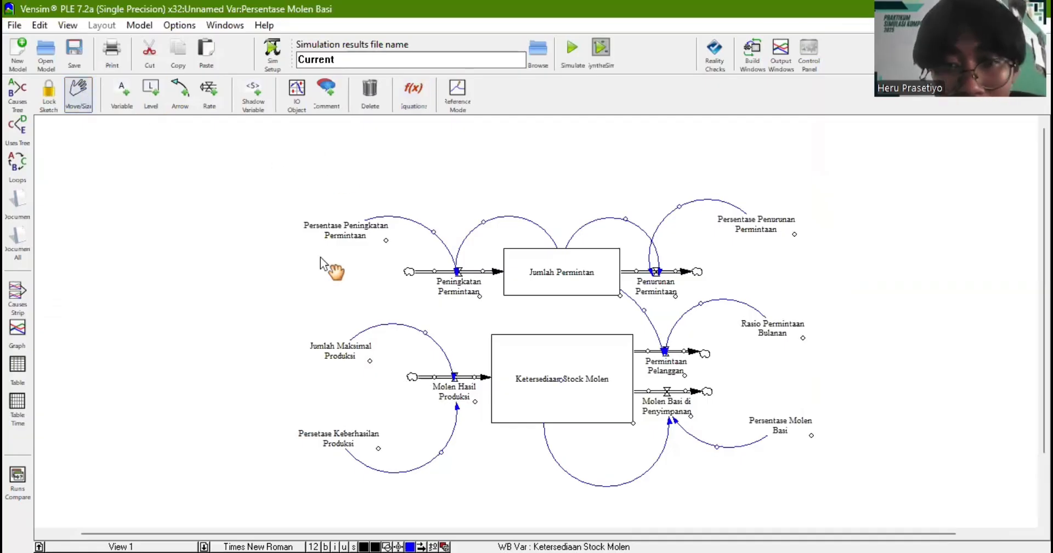
left_click_drag(263, 161, 885, 478)
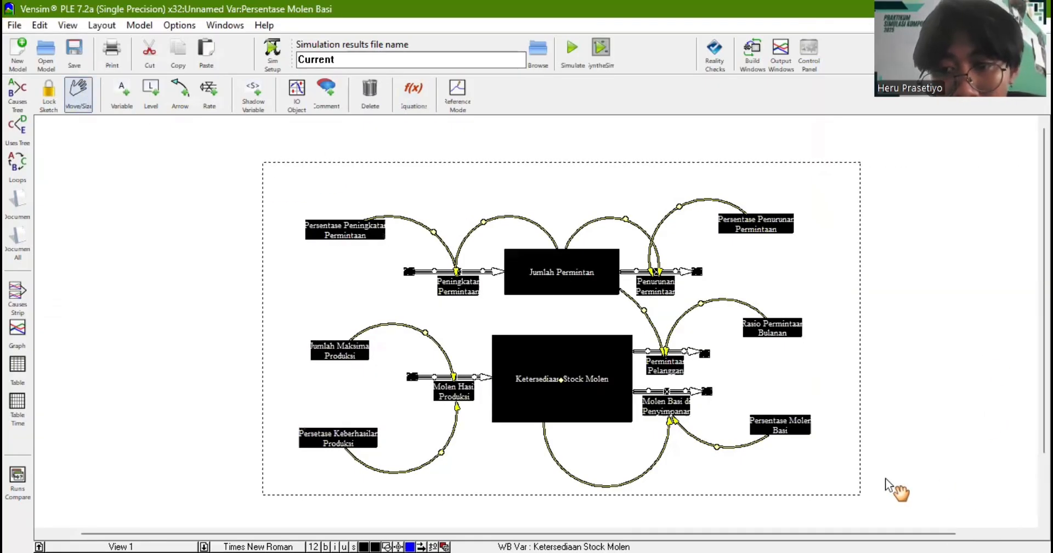
left_click(140, 25)
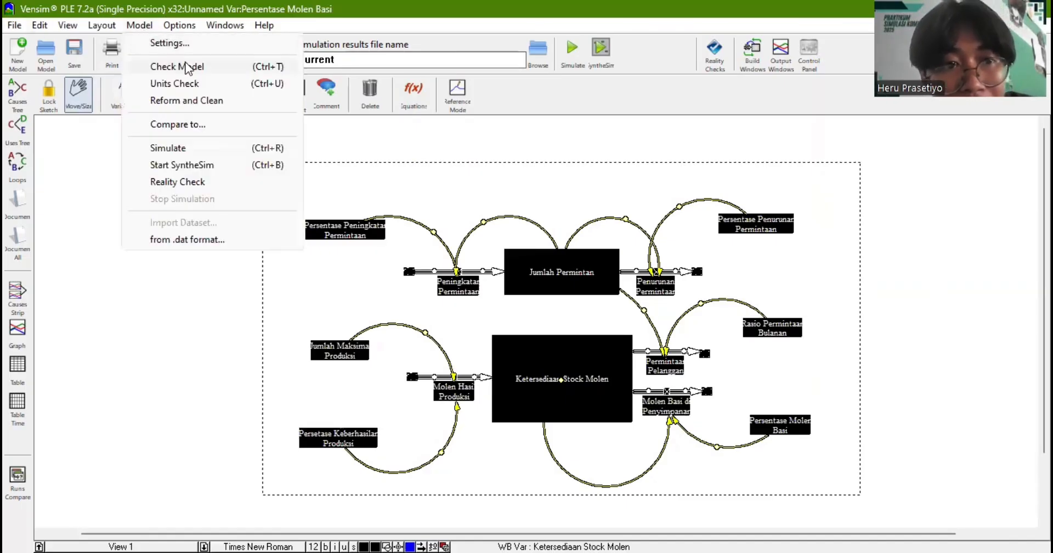
left_click(183, 65)
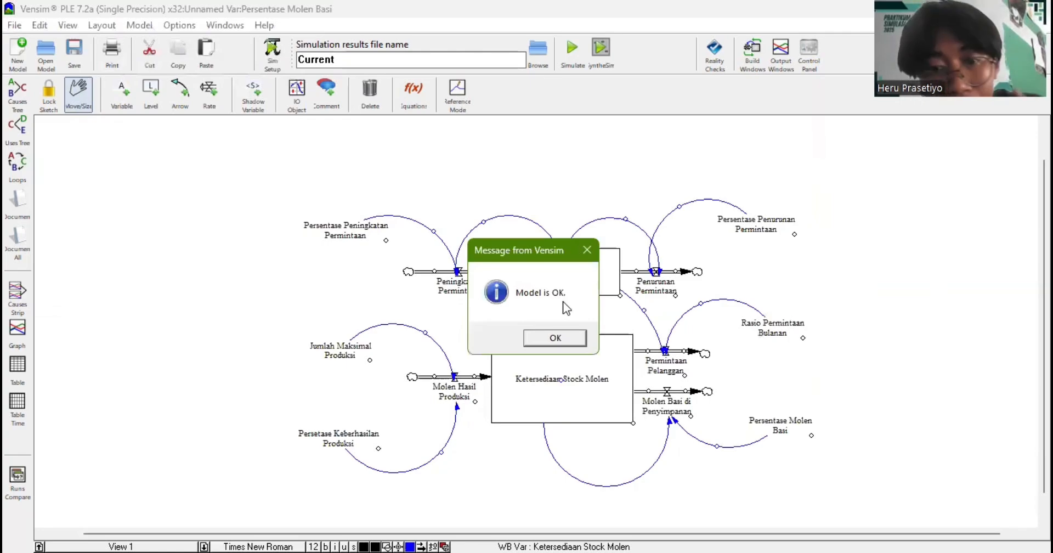
left_click(555, 337)
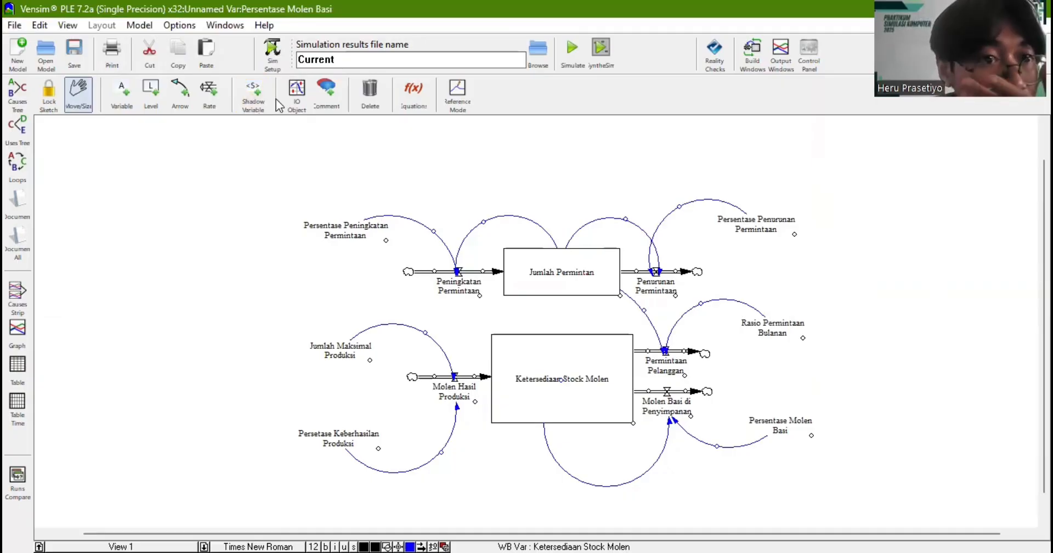
- Run the units check on the model, declining to save the sketch for automated backup
left_click(138, 26)
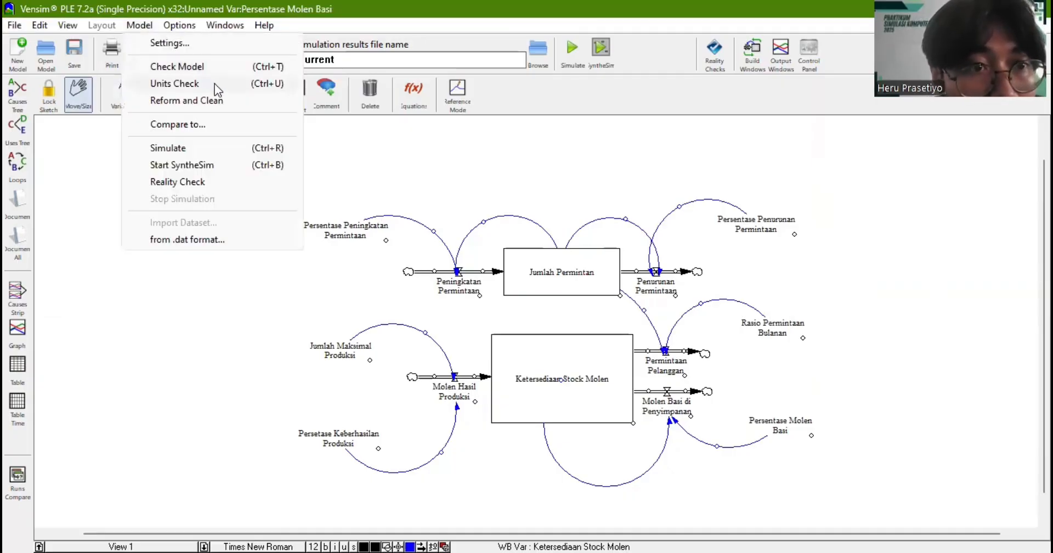
left_click(216, 85)
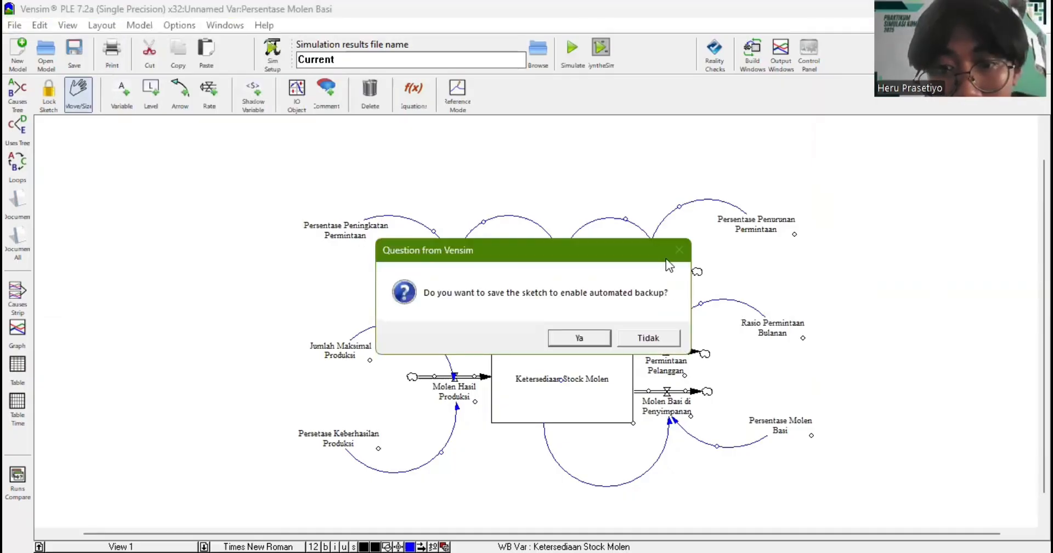
left_click(641, 337)
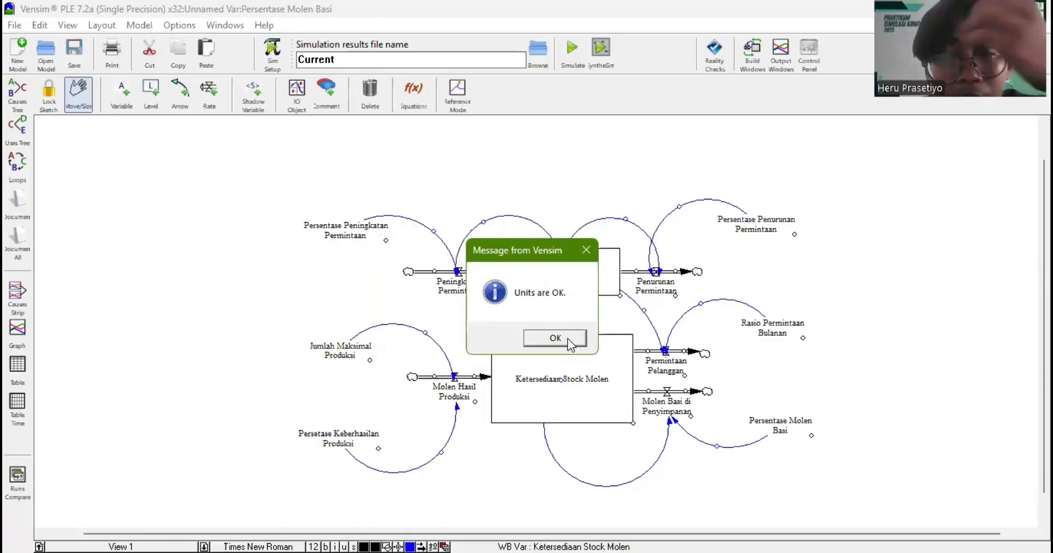
left_click(567, 338)
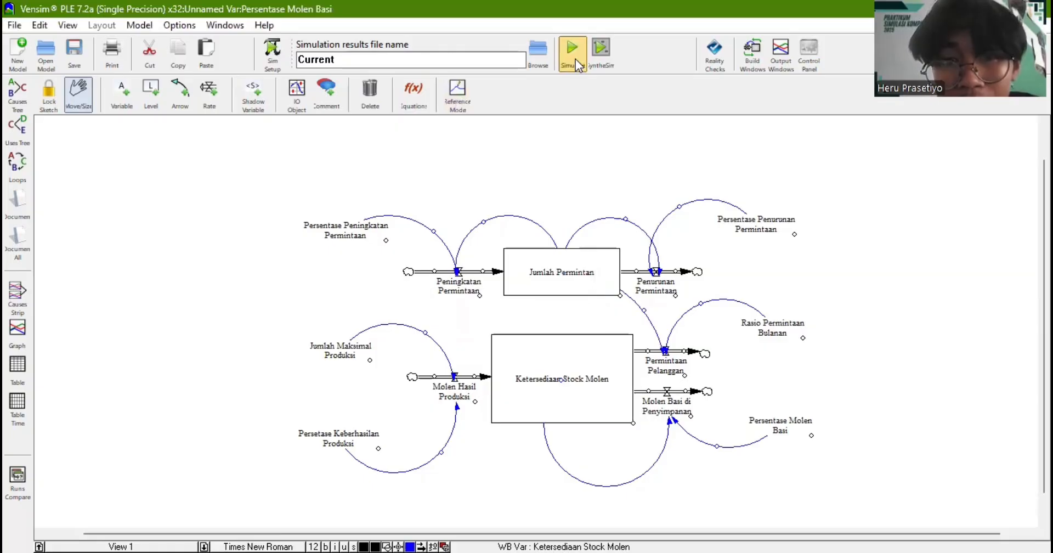
left_click_drag(256, 143, 834, 473)
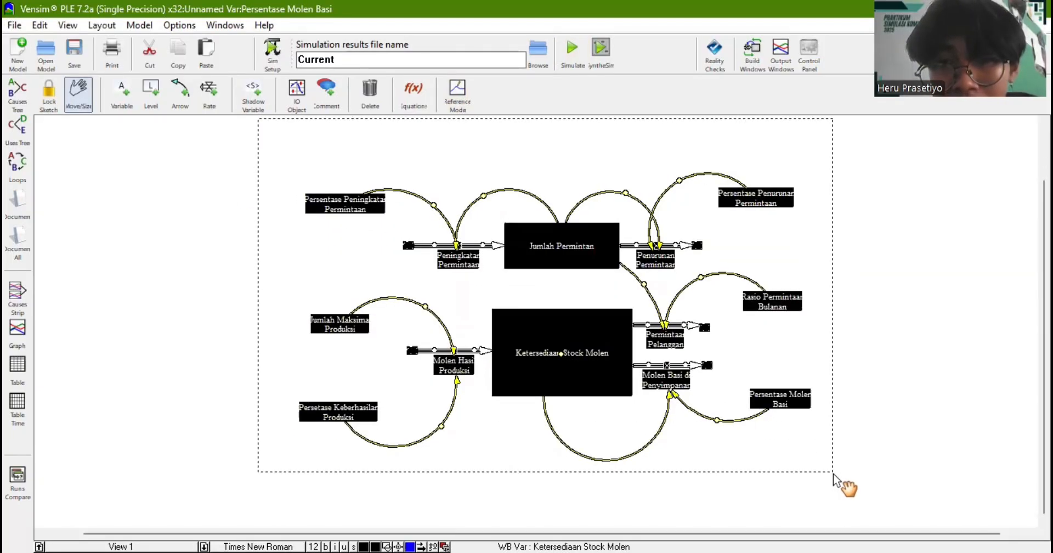
left_click(572, 61)
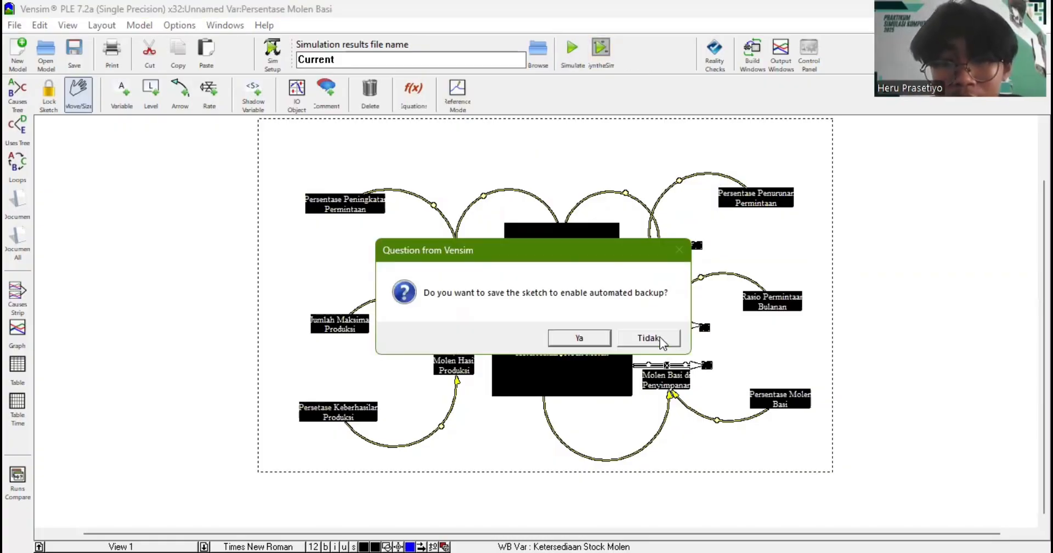
left_click(649, 339)
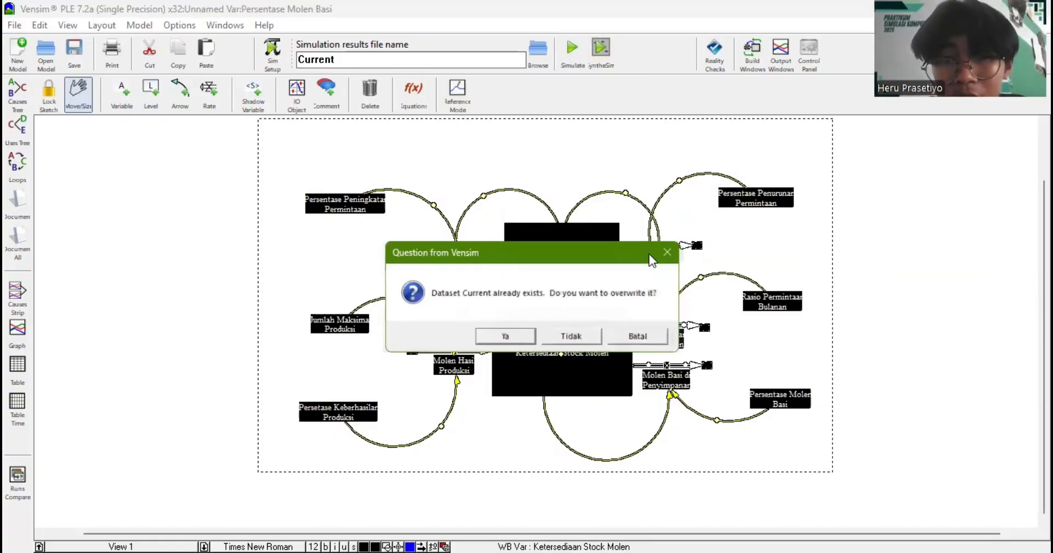
left_click(673, 251)
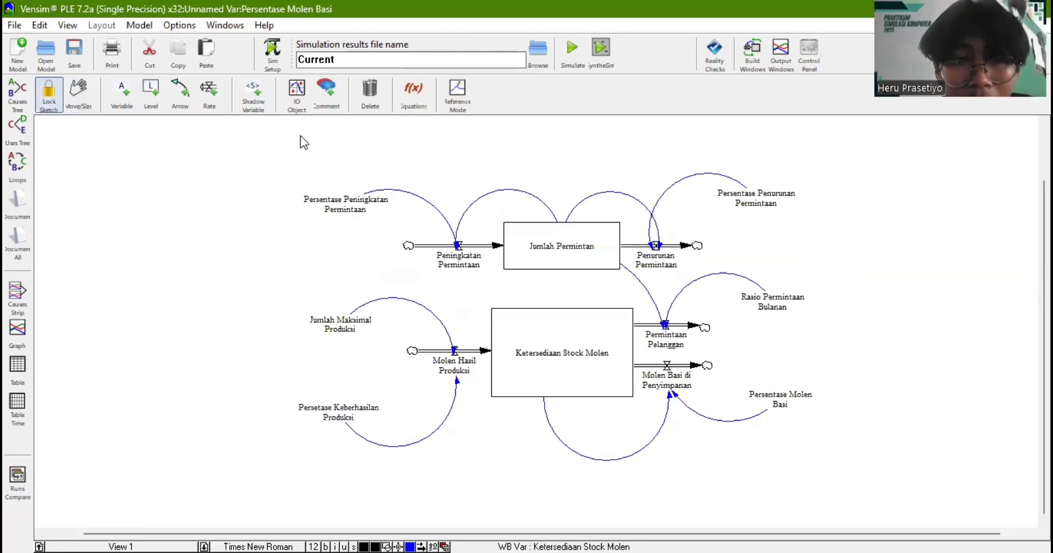
- Try to graph all variables of the diagram
key("ctrl+a")
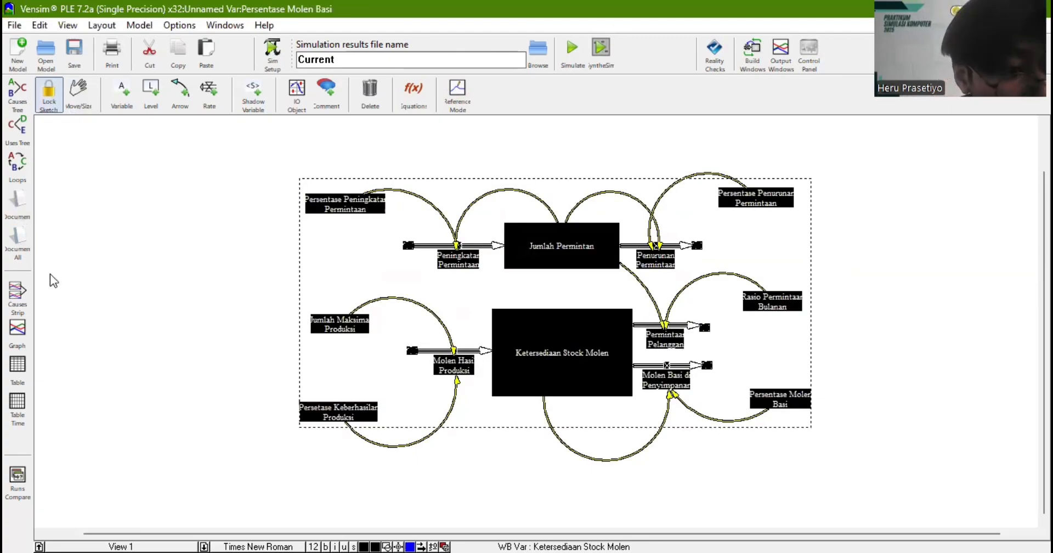
left_click(25, 329)
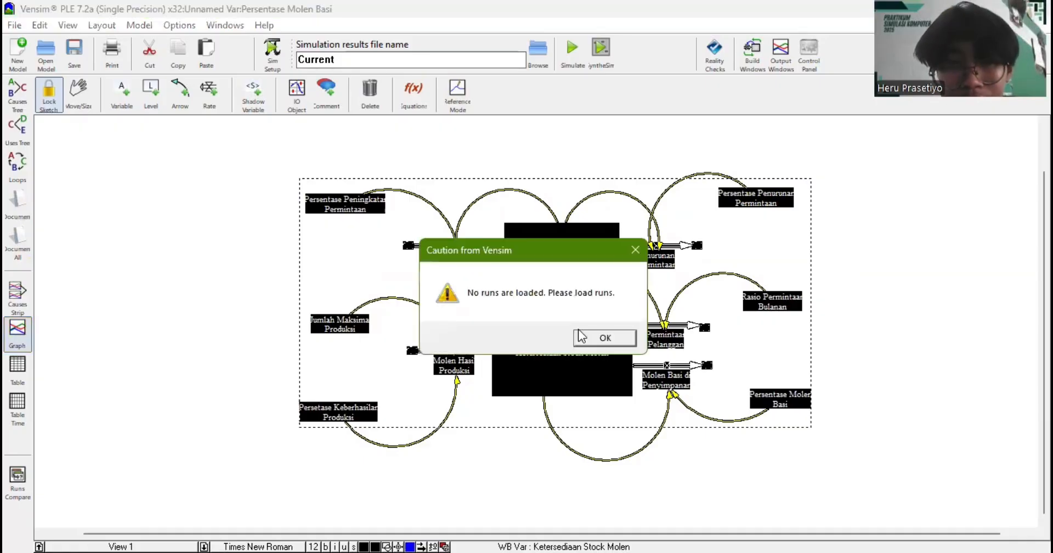
left_click(615, 338)
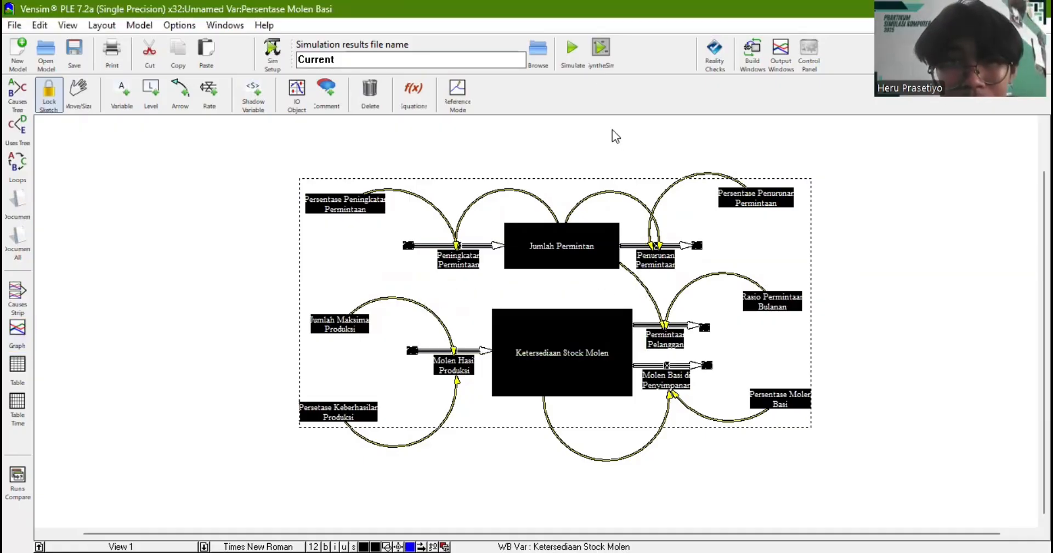
- Simulate the model, overwriting the existing Current dataset, and review the graph of all its variables
left_click(580, 66)
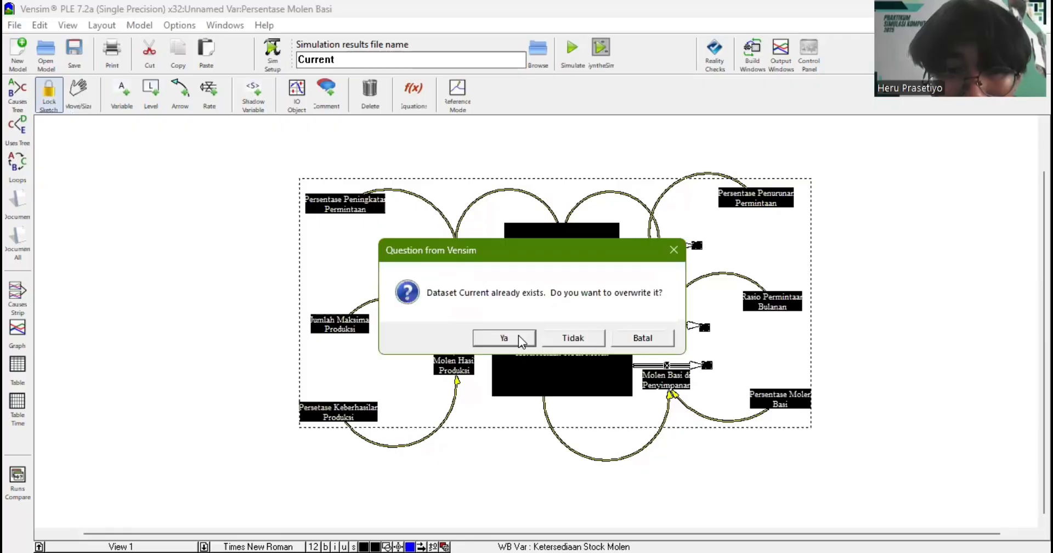
left_click(519, 337)
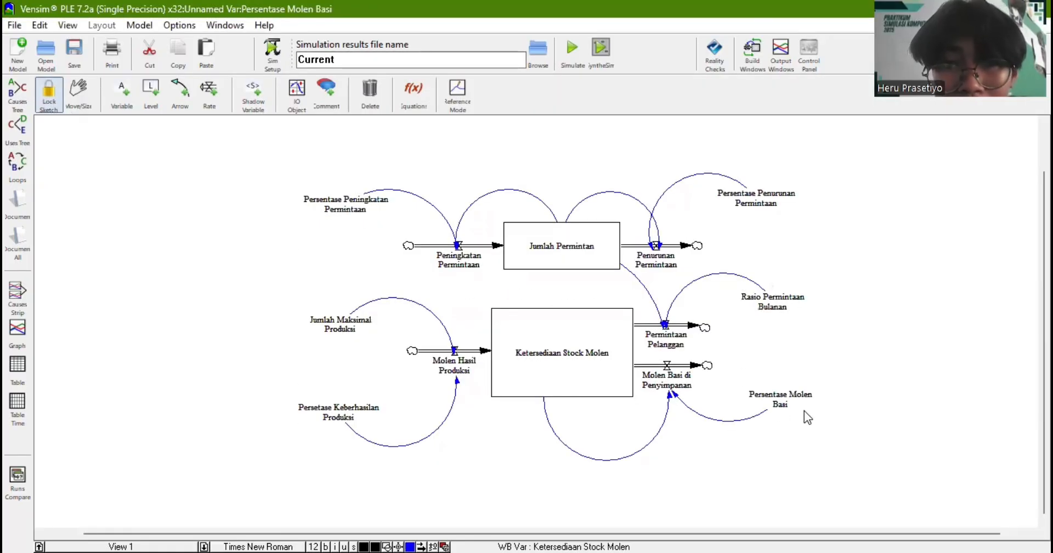
left_click_drag(816, 475, 825, 470)
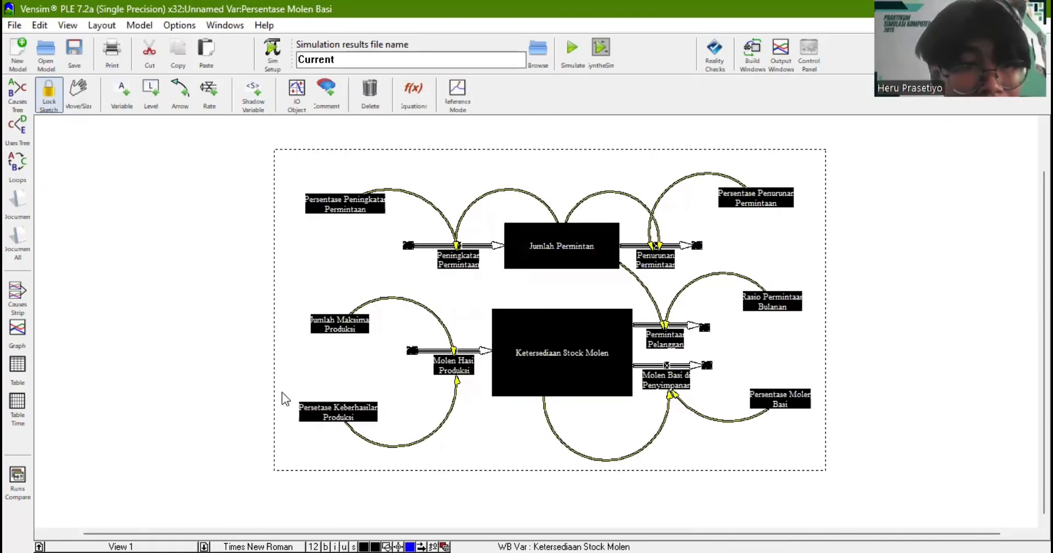
left_click(24, 328)
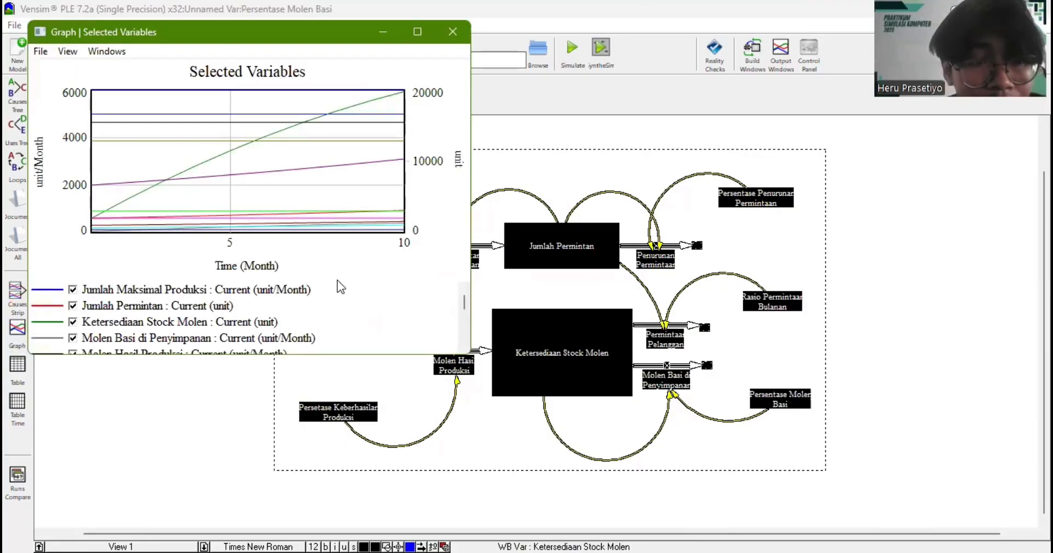
scroll(347, 323, "down", 7)
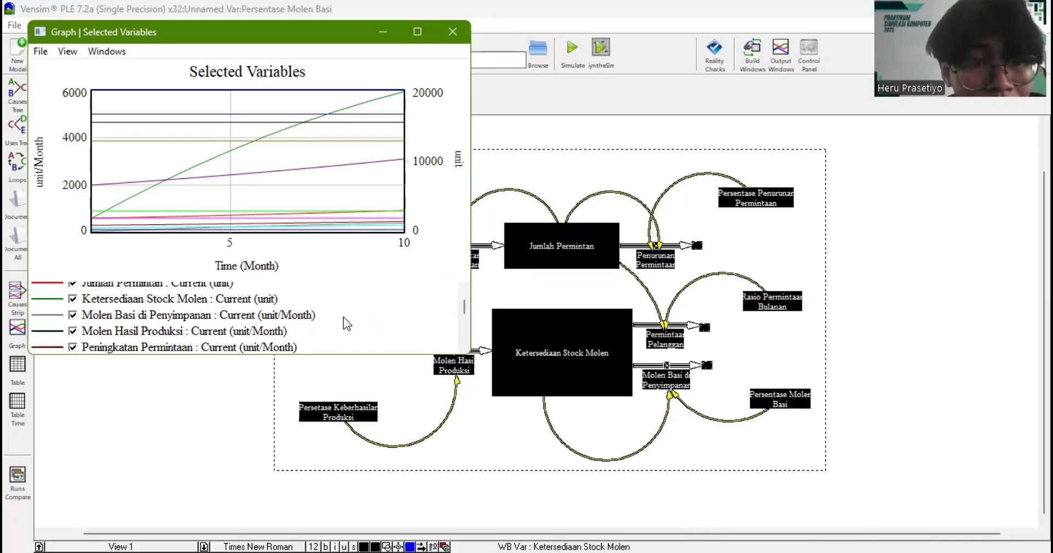
scroll(344, 318, "down", 2)
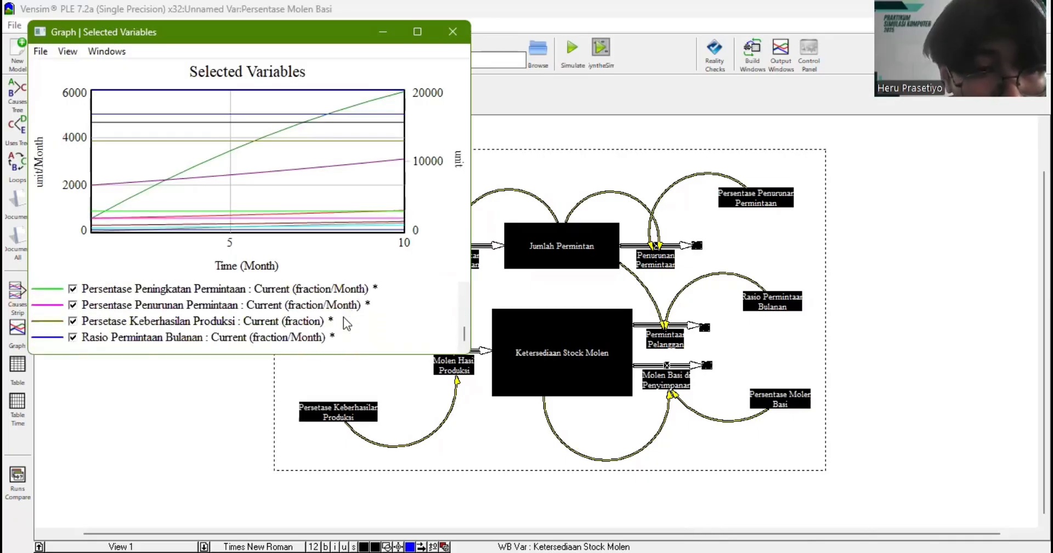
left_click(382, 36)
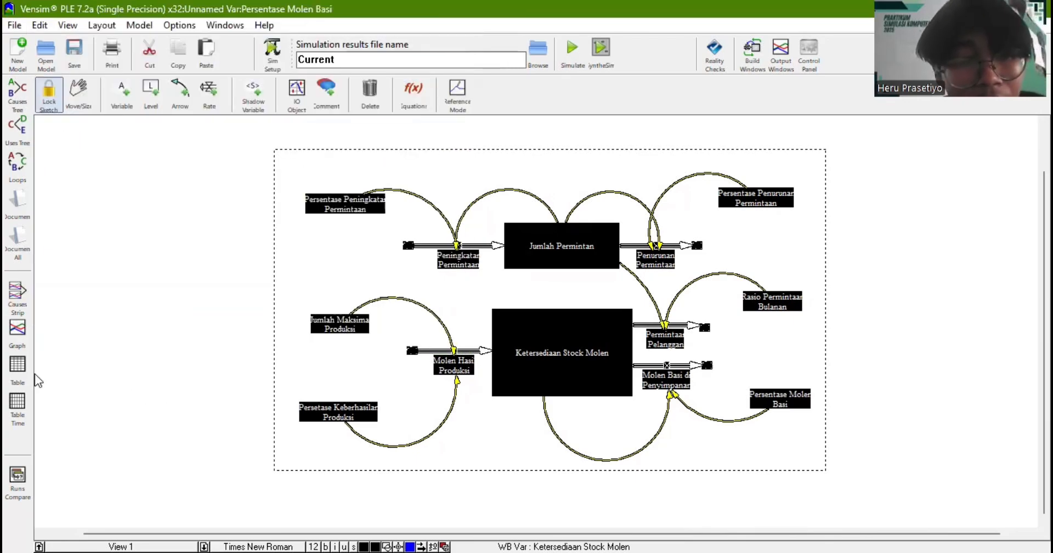
- Show the results table for all selected variables at full size, examine the values per month, and close it
left_click(17, 366)
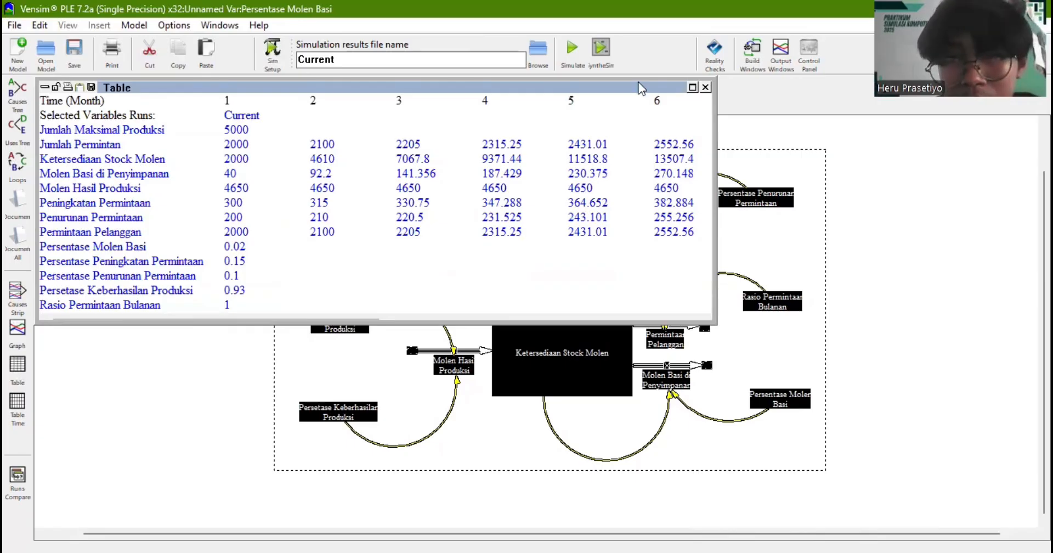
left_click(692, 88)
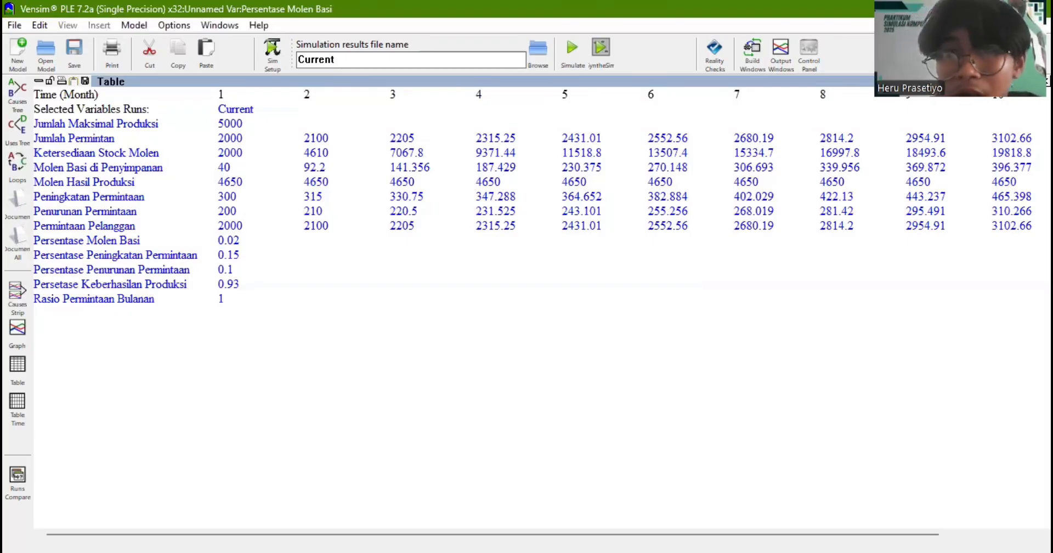
left_click(1046, 81)
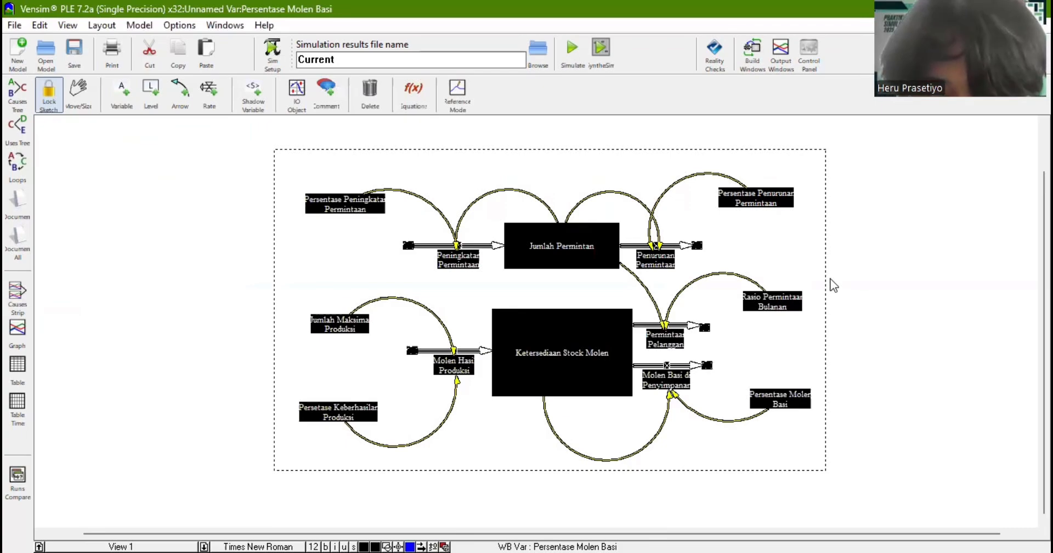
key("alt+Tab")
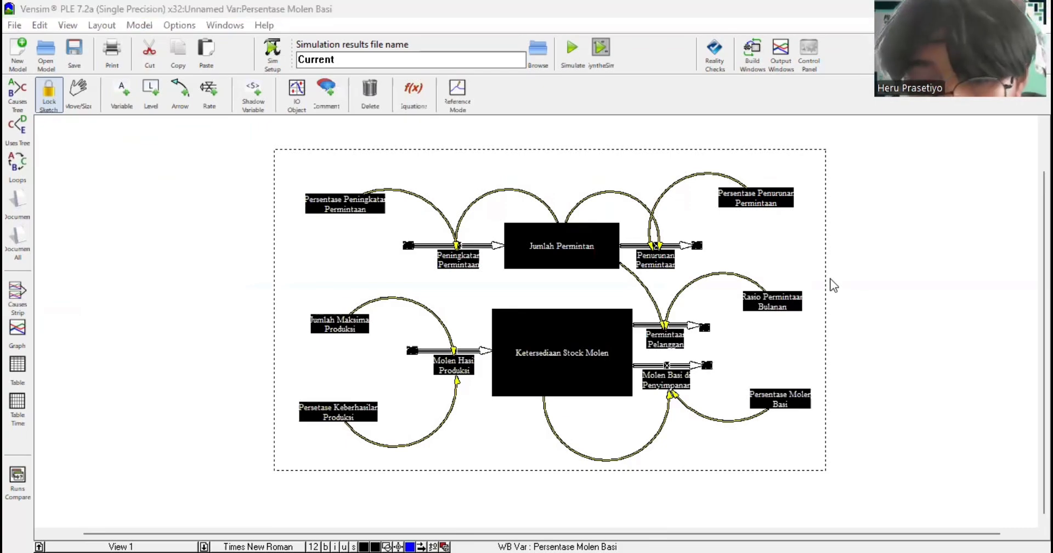